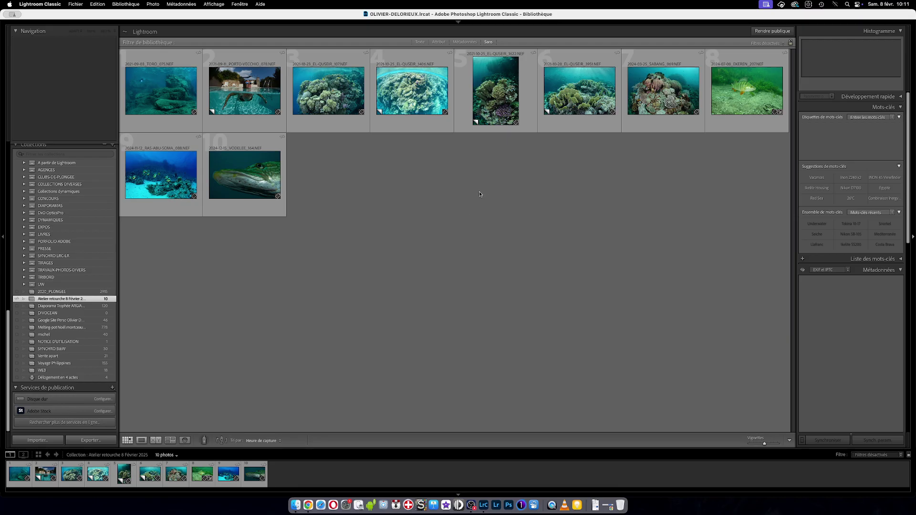
Open the virtual copy of 2021-10-25_EL-QUSEIR_1406.NEF in Loupe view, preview it full screen, and hide the filmstrip.
double_click(413, 100)
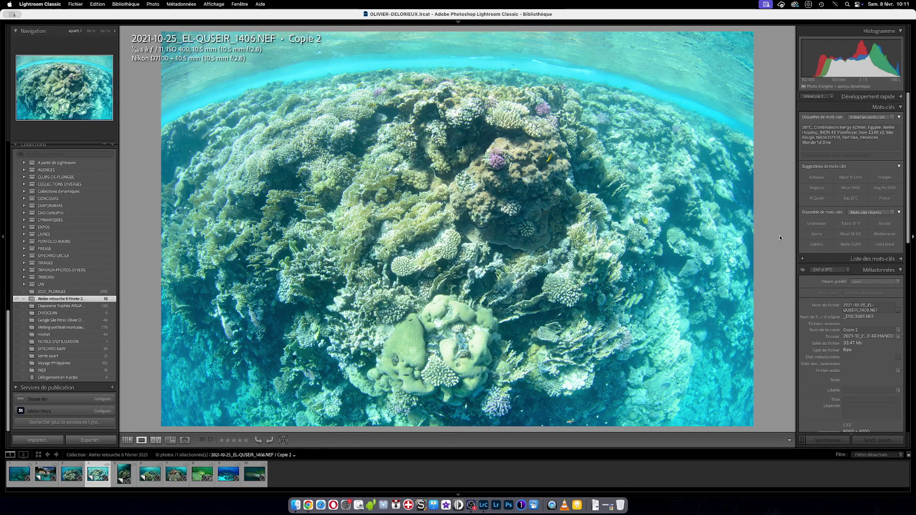
key("f")
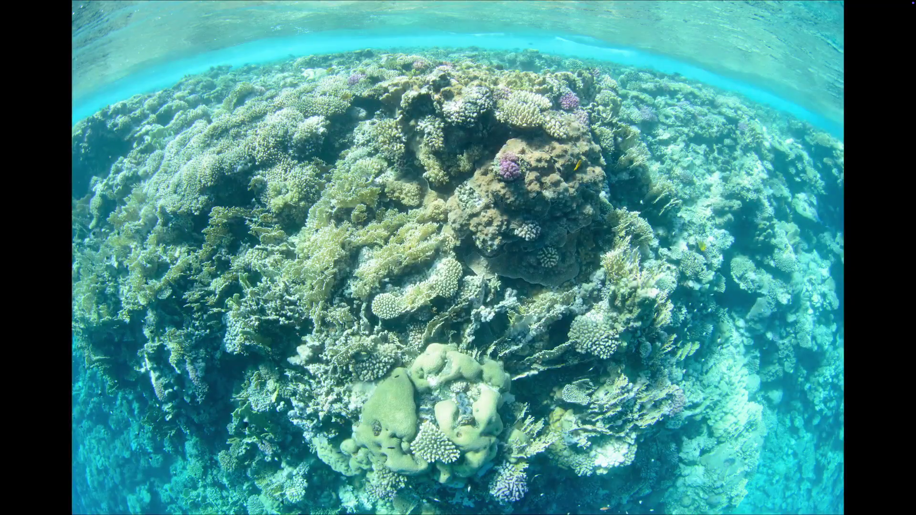
key("Escape")
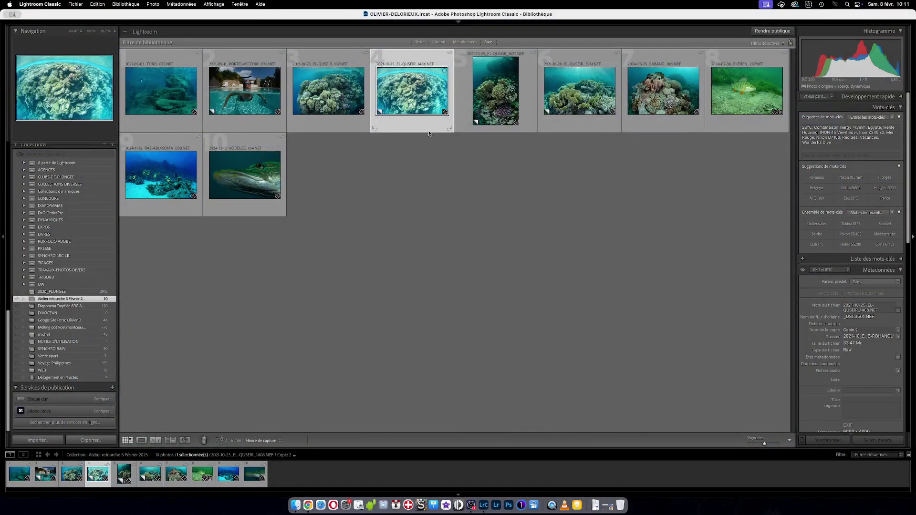
key("e")
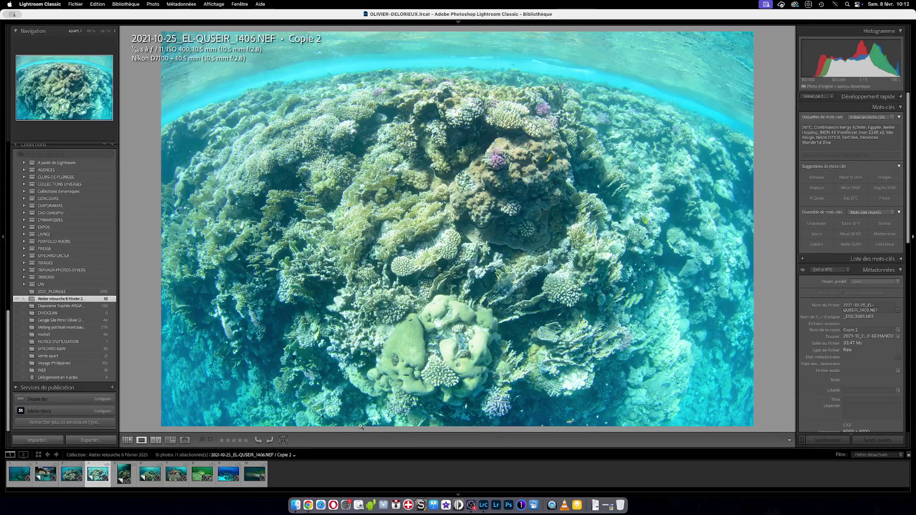
left_click(458, 495)
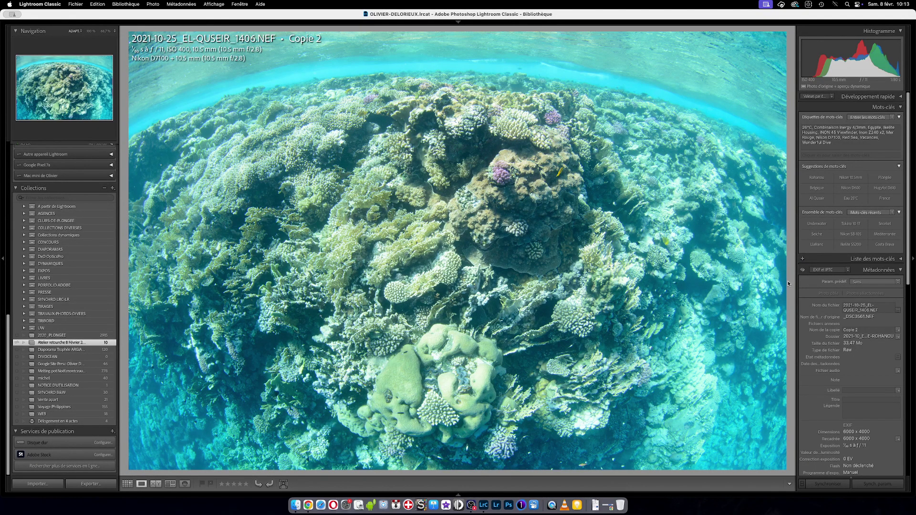
Examine the reef in the lower-right part of the photo at 100% magnification.
left_click(718, 383)
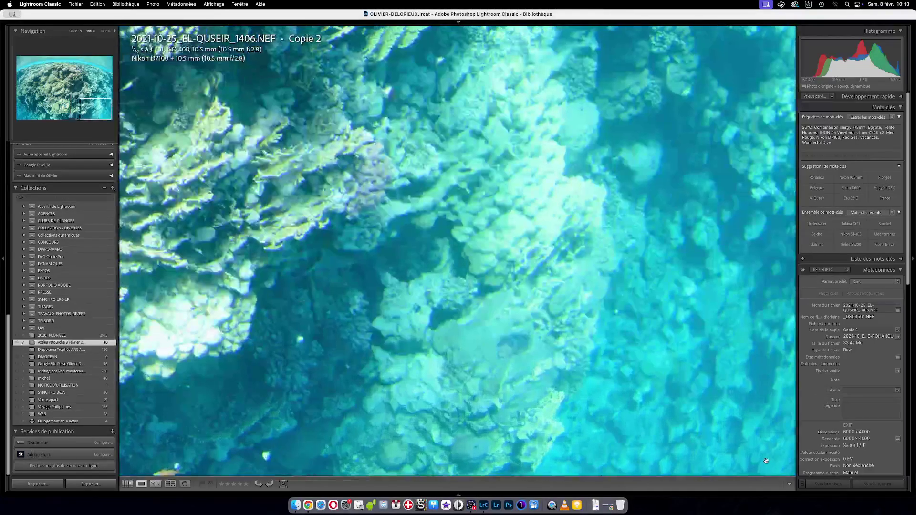
left_click_drag(718, 383, 651, 369)
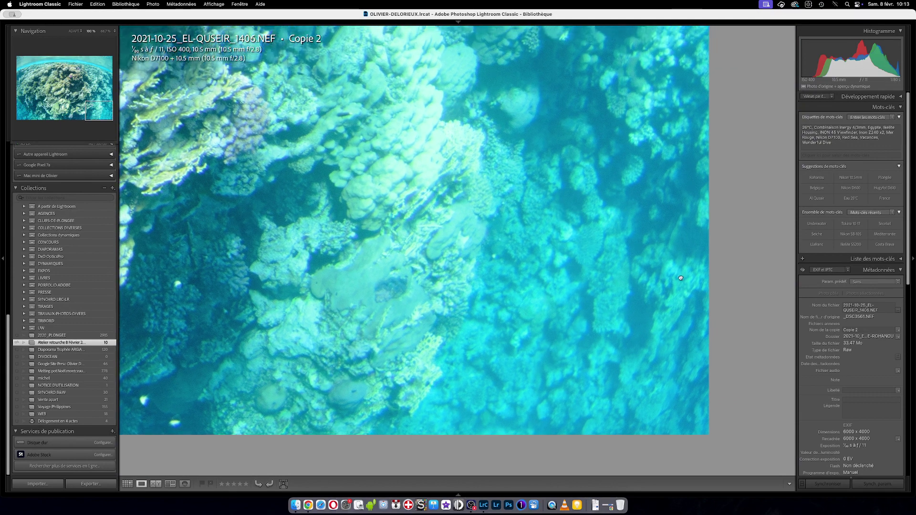
scroll(680, 280, "up", 1)
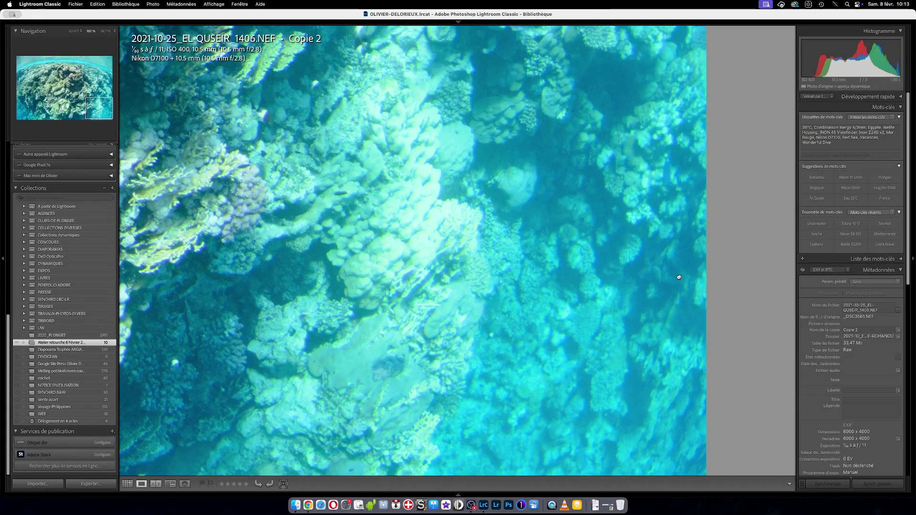
scroll(679, 277, "up", 3)
scroll(654, 225, "up", 3)
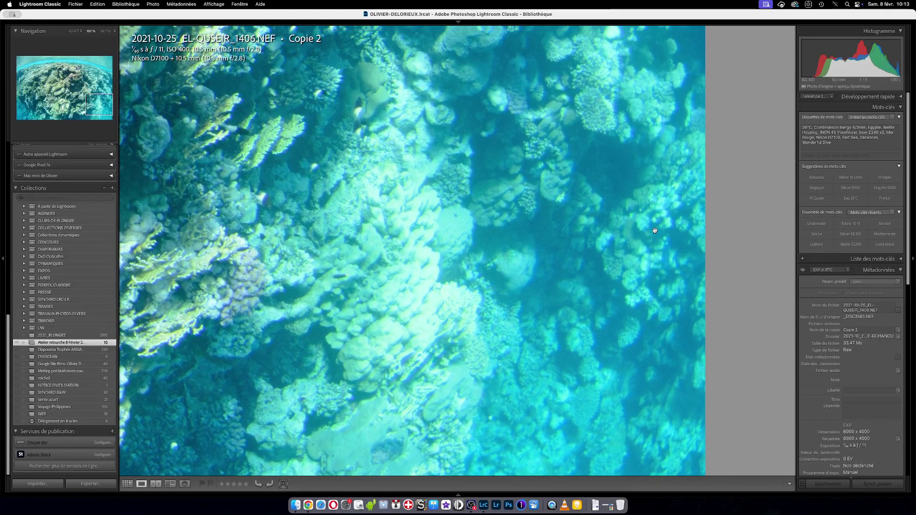
left_click_drag(632, 167, 628, 188)
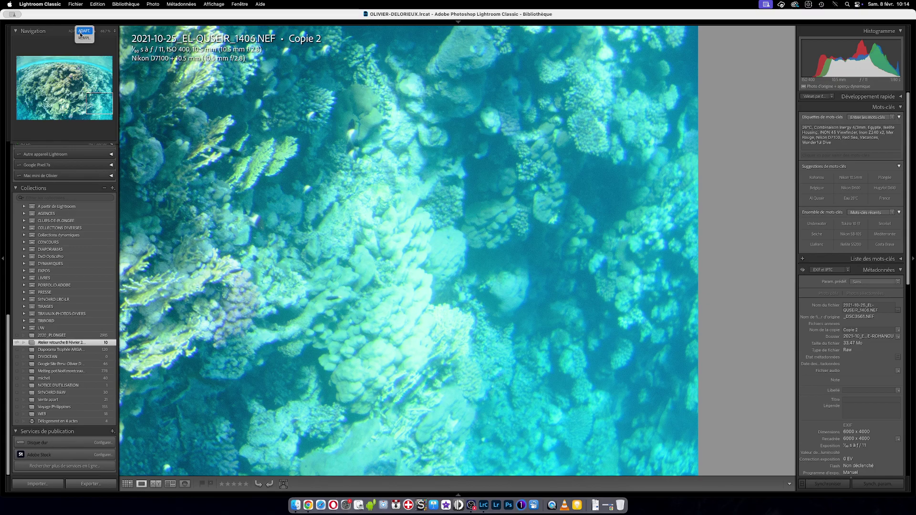
Examine the right-hand reef and the purple coral near the top at 300% magnification, returning to the whole photo.
left_click(115, 31)
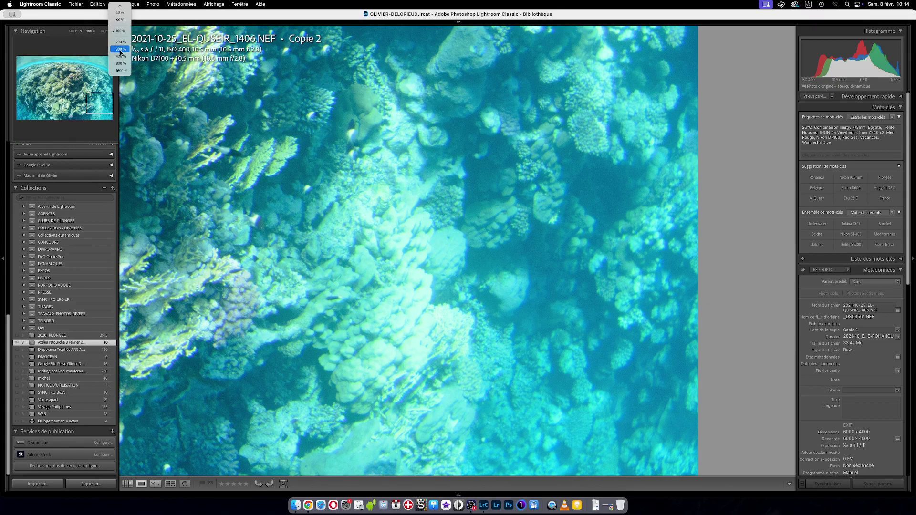
left_click(119, 49)
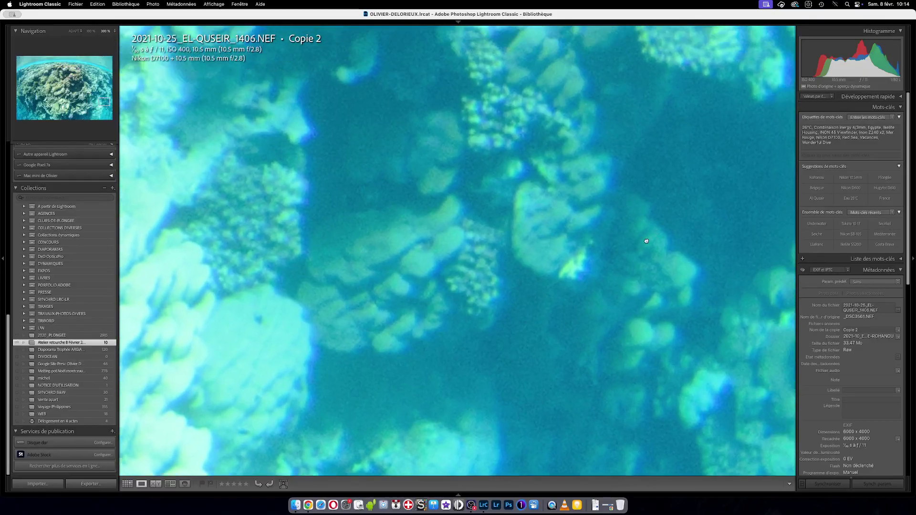
left_click_drag(647, 241, 547, 270)
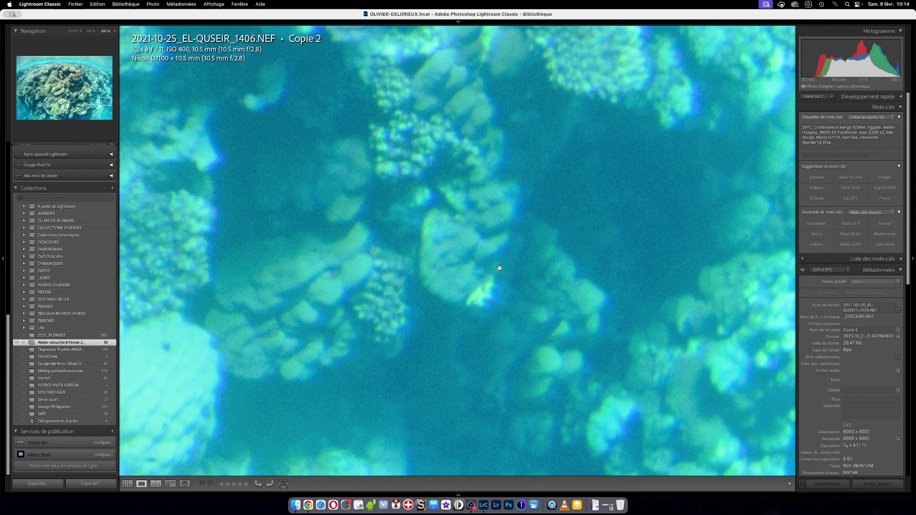
left_click(484, 321)
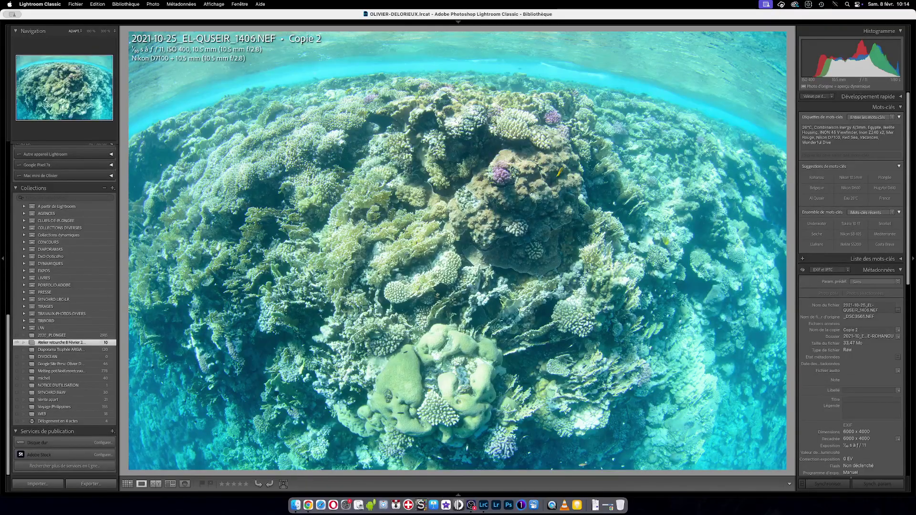
left_click(524, 138)
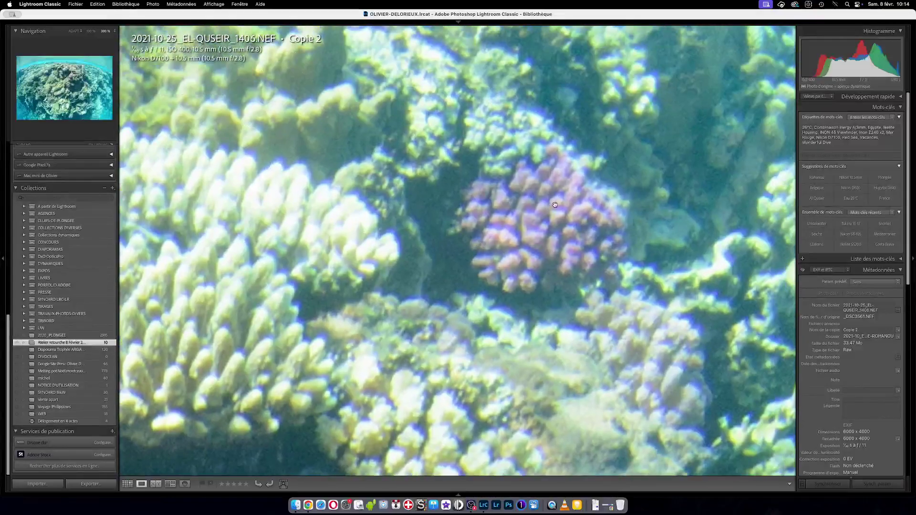
left_click(570, 227)
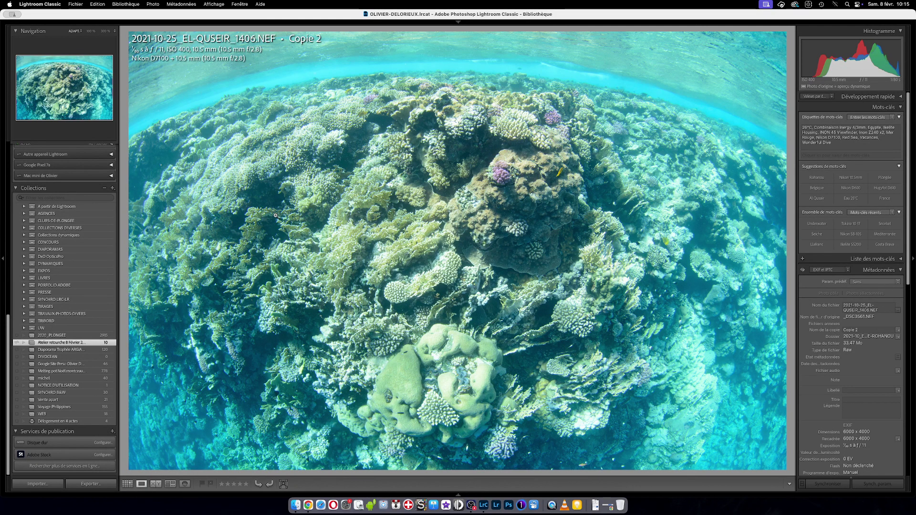
Switch the photo to the Develop module and inspect the central corals up close.
key("d")
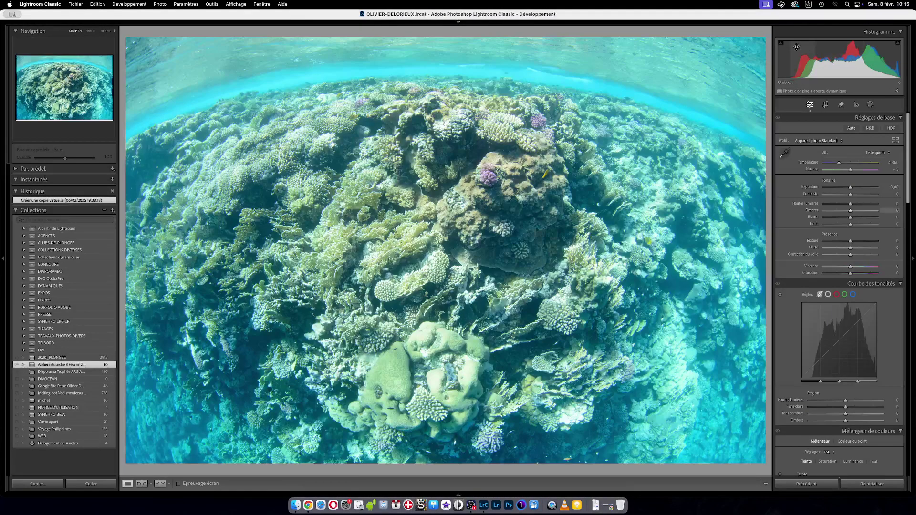
left_click(900, 45)
left_click(430, 262)
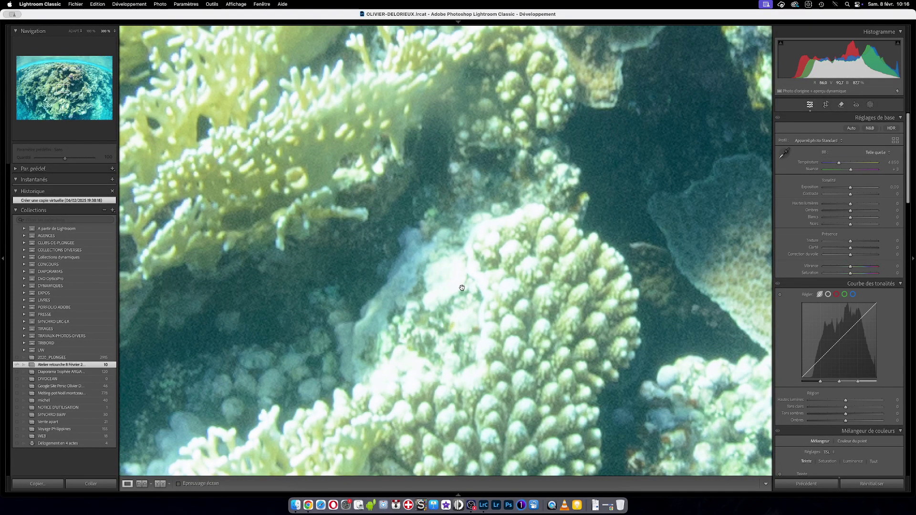
left_click_drag(462, 288, 458, 276)
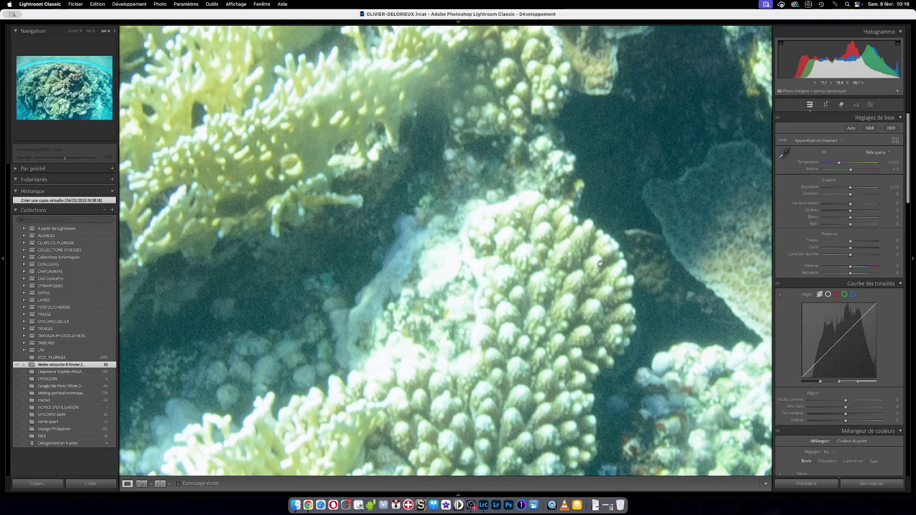
left_click(614, 258)
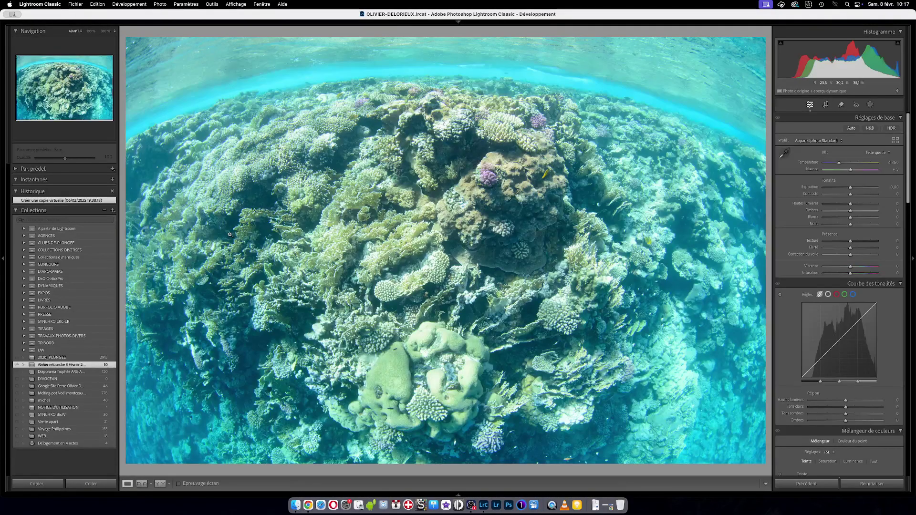
Examine the brain coral in the lower centre up close and reduce the magnification to 100%.
left_click(420, 352)
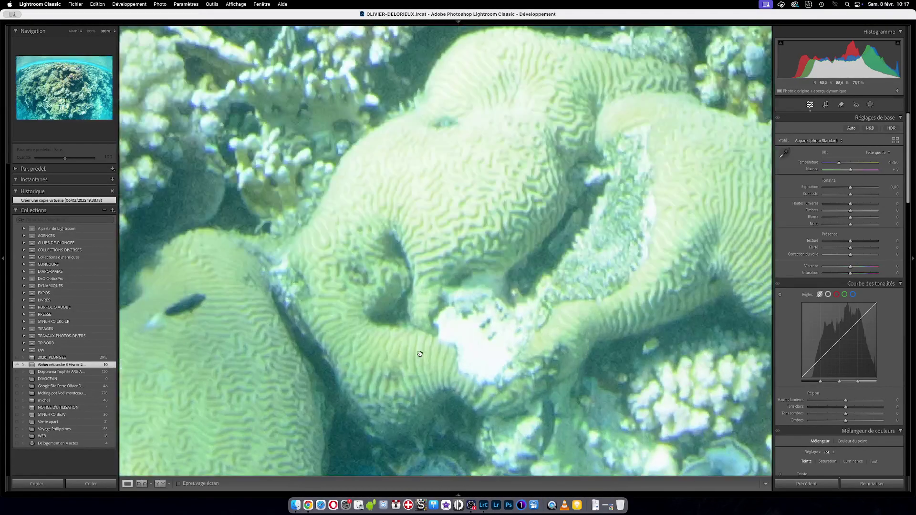
scroll(469, 210, "up", 5)
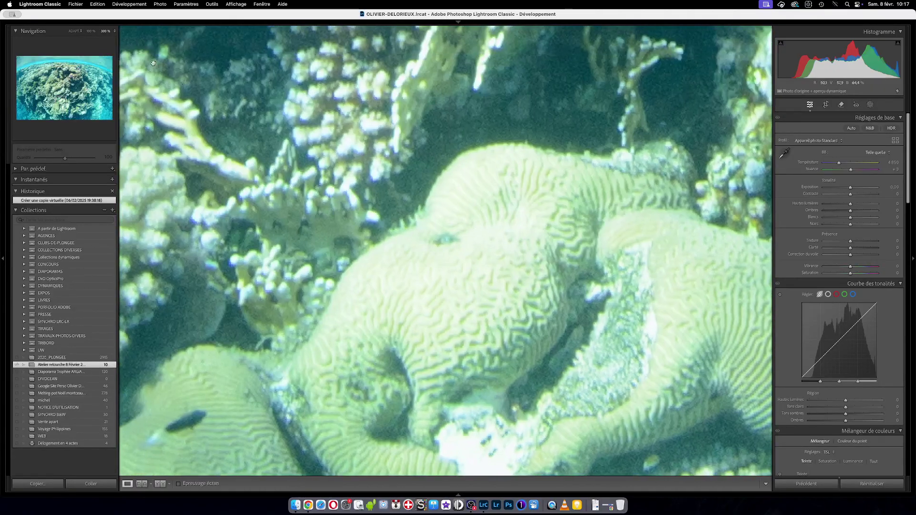
left_click(91, 32)
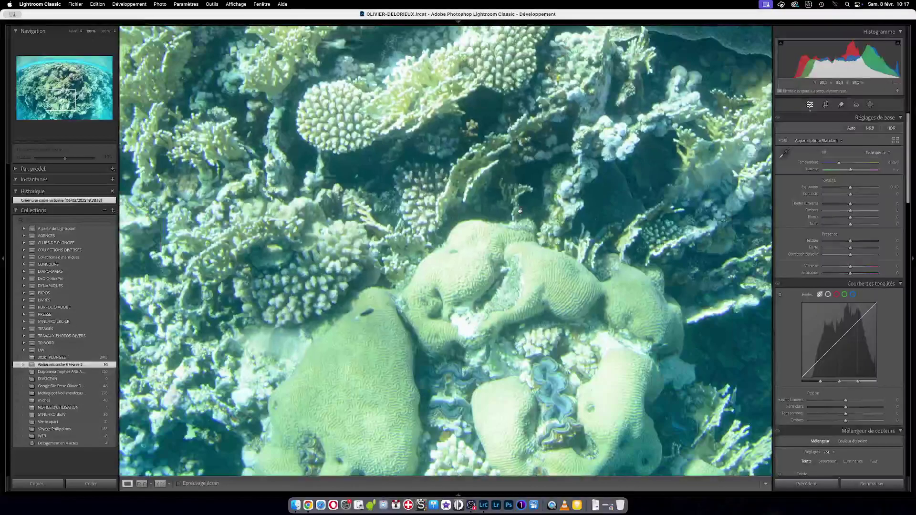
scroll(441, 178, "up", 3)
scroll(441, 177, "up", 2)
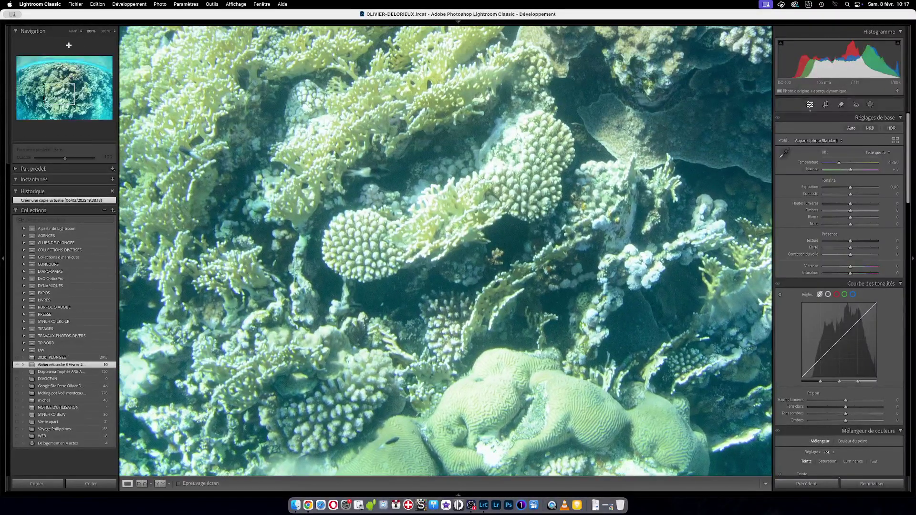
left_click(106, 32)
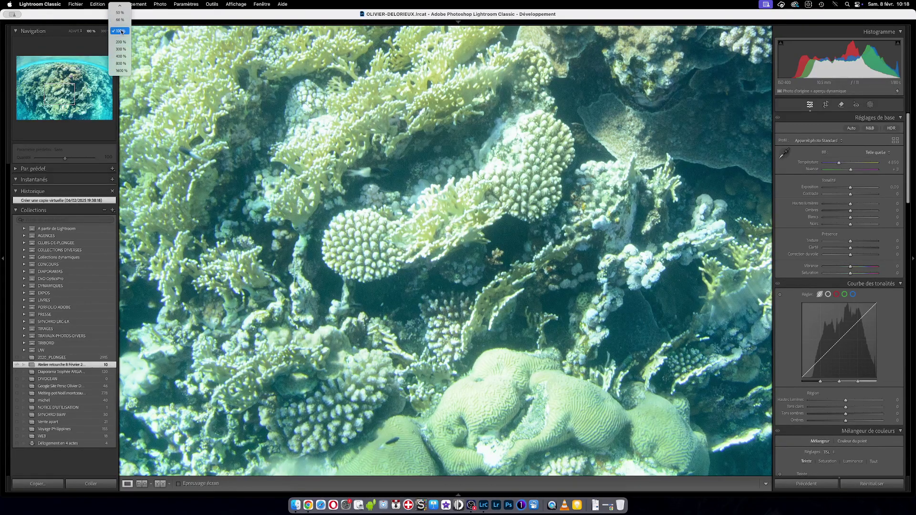
left_click(305, 107)
Examine the central corals, the yellow fish and the reef below the water surface at 100%, returning to the whole photo.
left_click_drag(545, 212, 497, 230)
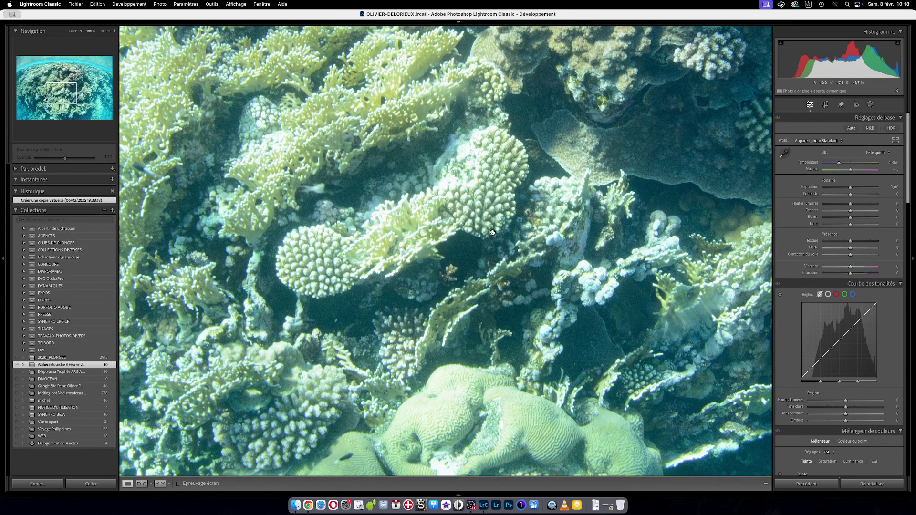
left_click_drag(529, 257, 462, 256)
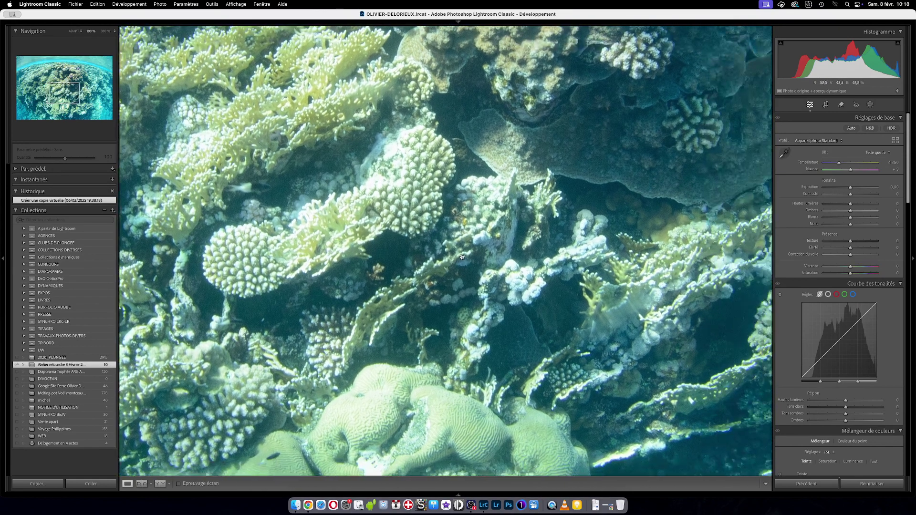
left_click_drag(668, 62, 455, 200)
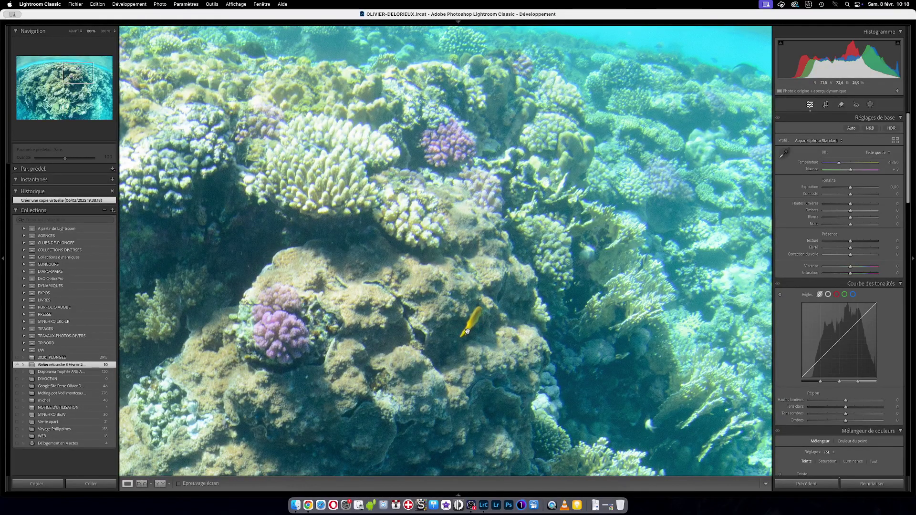
left_click_drag(477, 312, 451, 285)
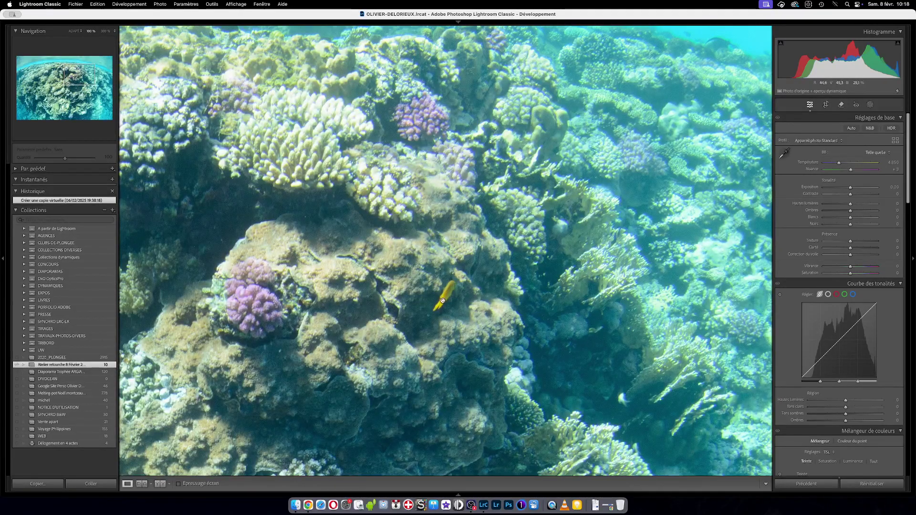
scroll(444, 306, "up", 5)
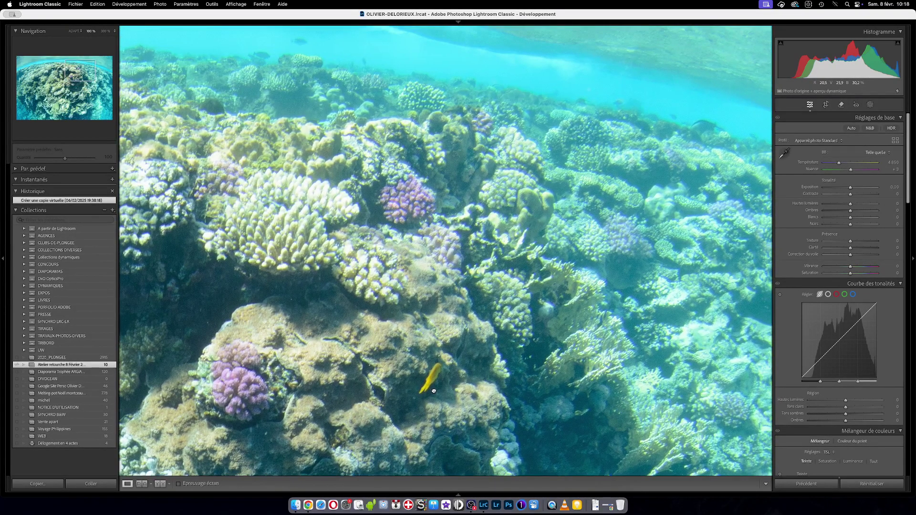
scroll(426, 247, "up", 5)
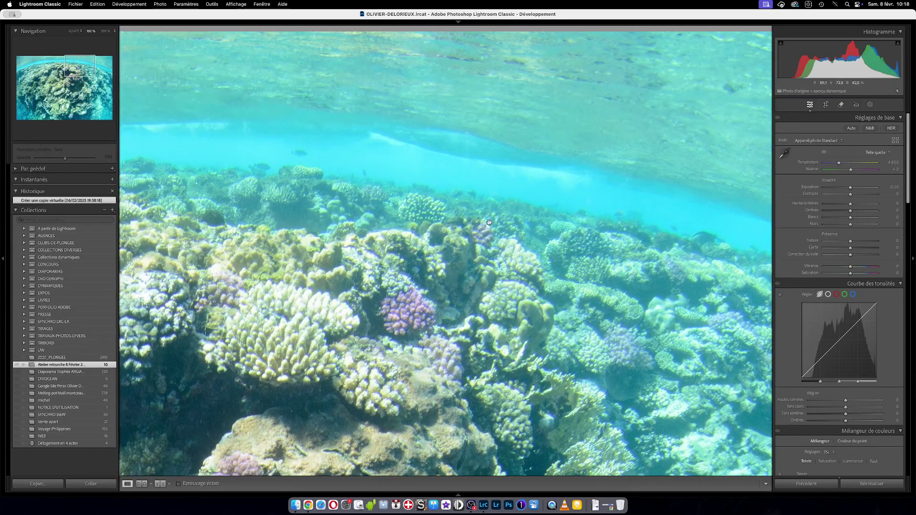
scroll(436, 248, "left", 5)
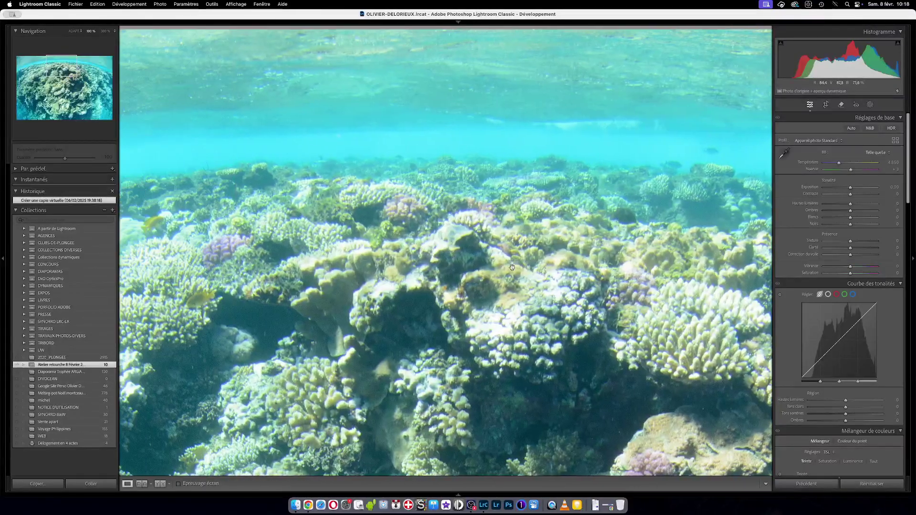
left_click(513, 268)
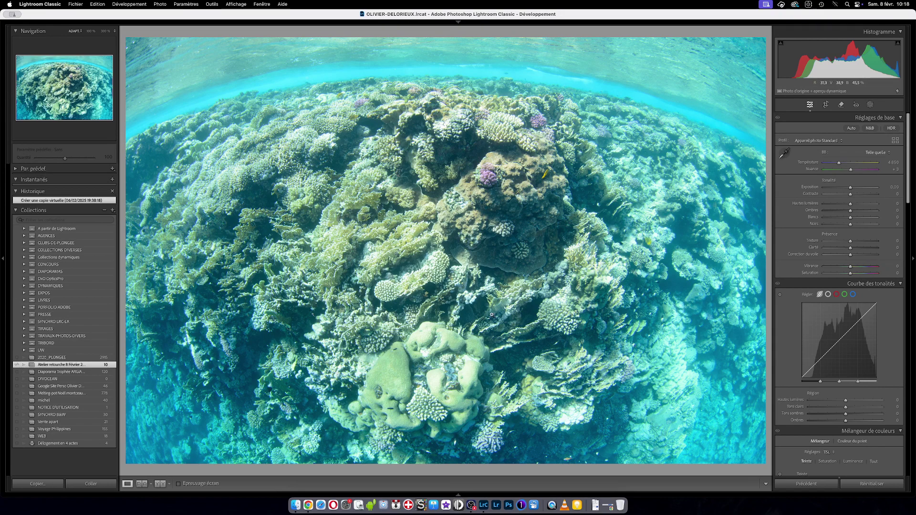
left_click(560, 249)
left_click(533, 252)
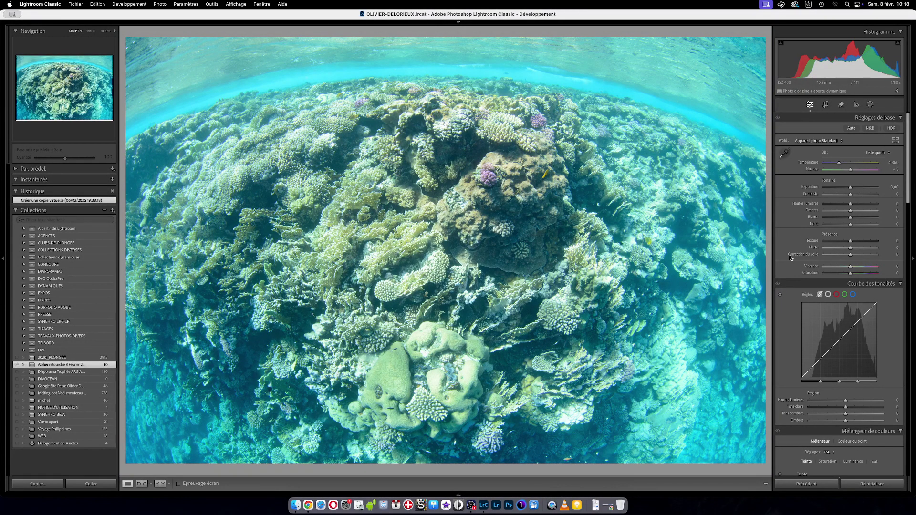
Enable chromatic aberration removal in the lens corrections.
scroll(790, 258, "down", 15)
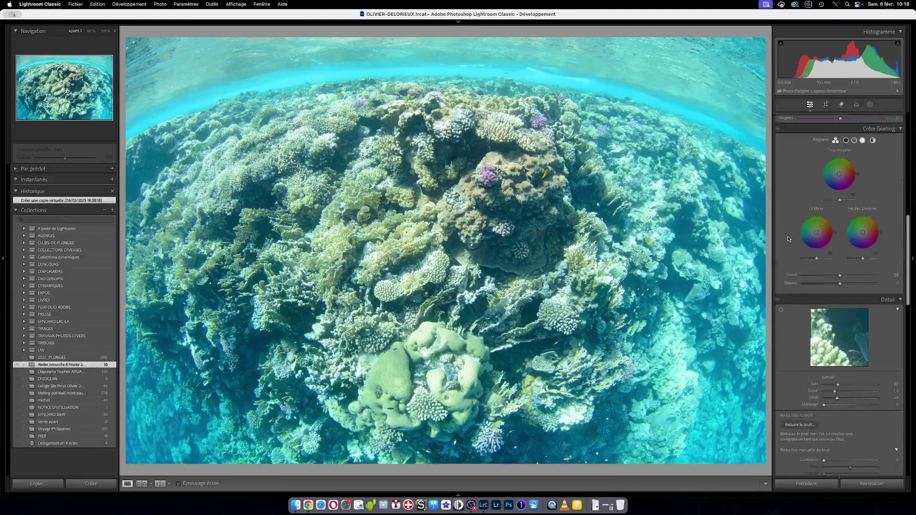
scroll(789, 238, "down", 8)
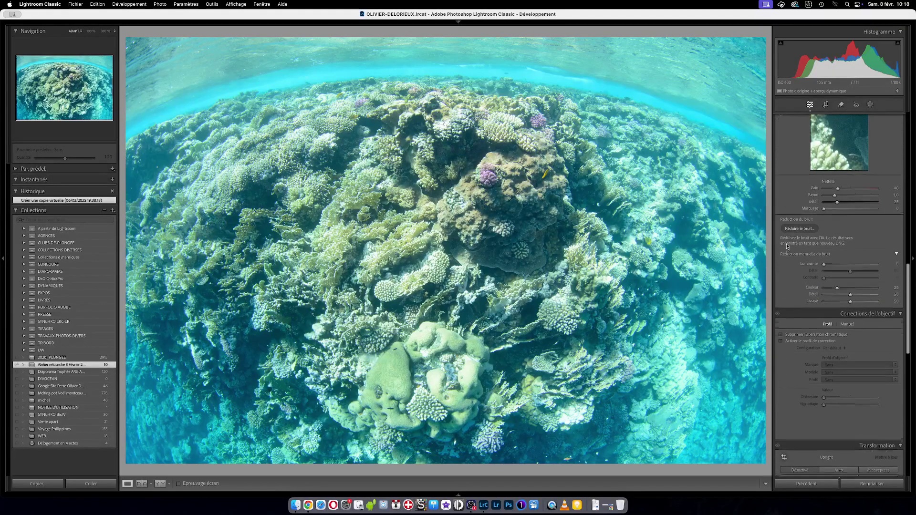
scroll(788, 246, "down", 1)
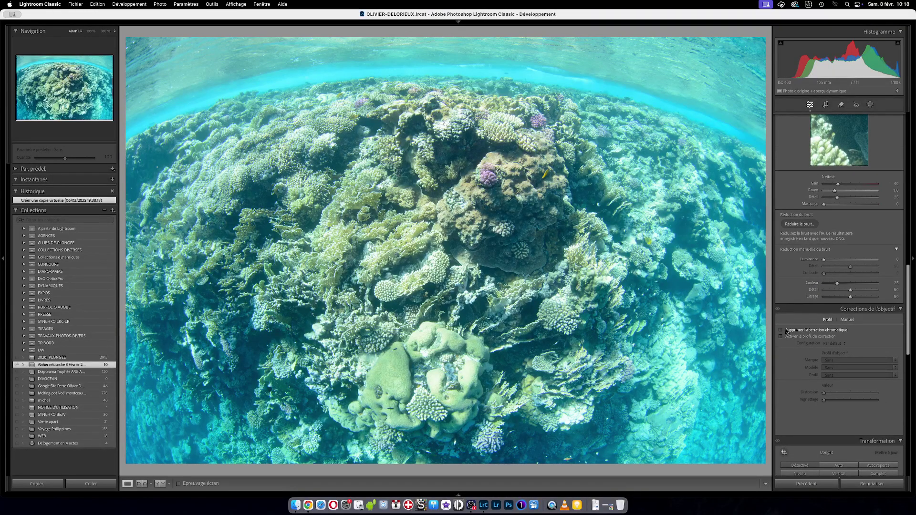
scroll(787, 331, "down", 1)
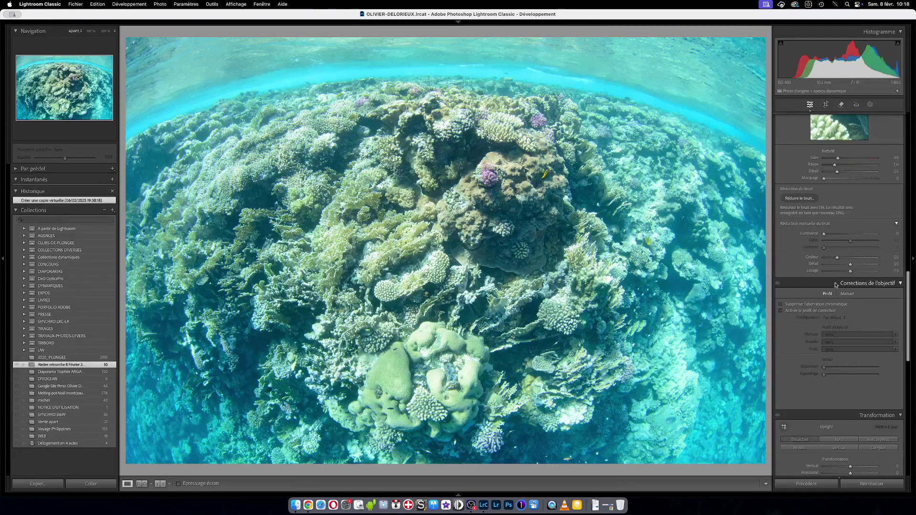
left_click(791, 308)
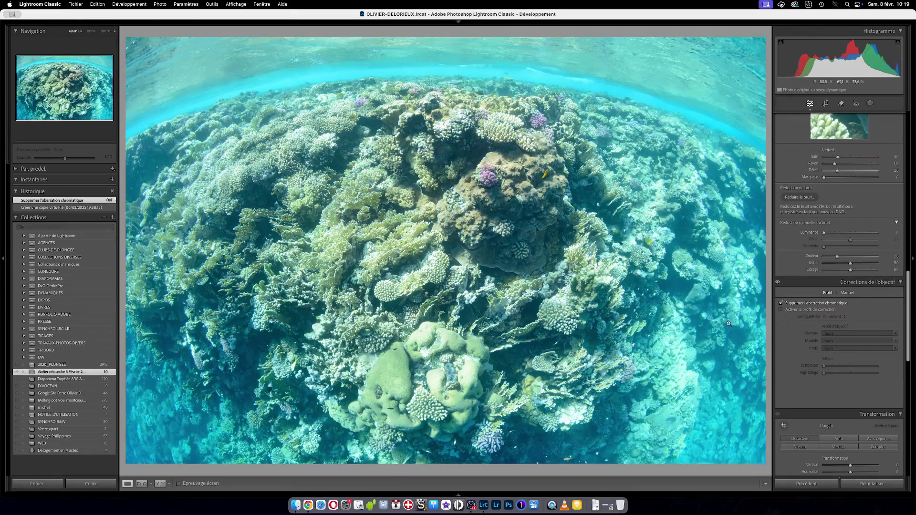
Turn chromatic aberration removal off and examine the right-hand reef at 100%, returning to the whole photo.
left_click(673, 345)
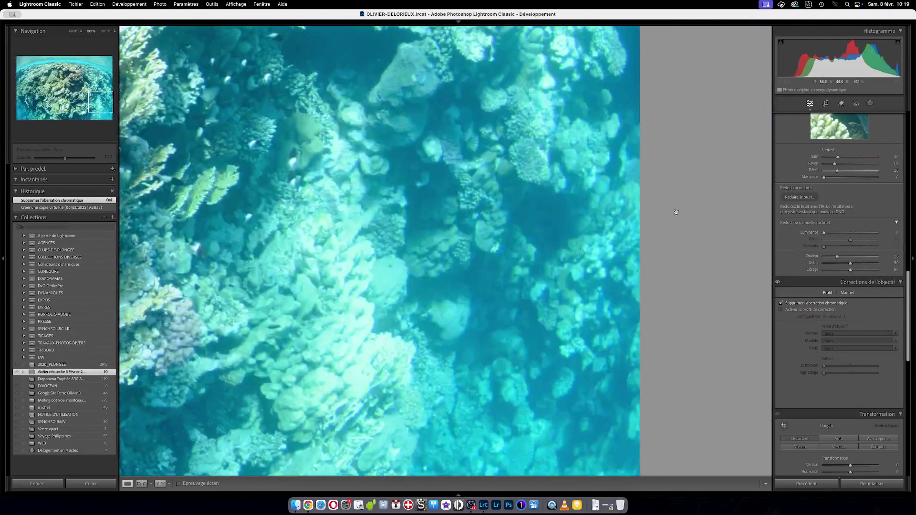
left_click(782, 303)
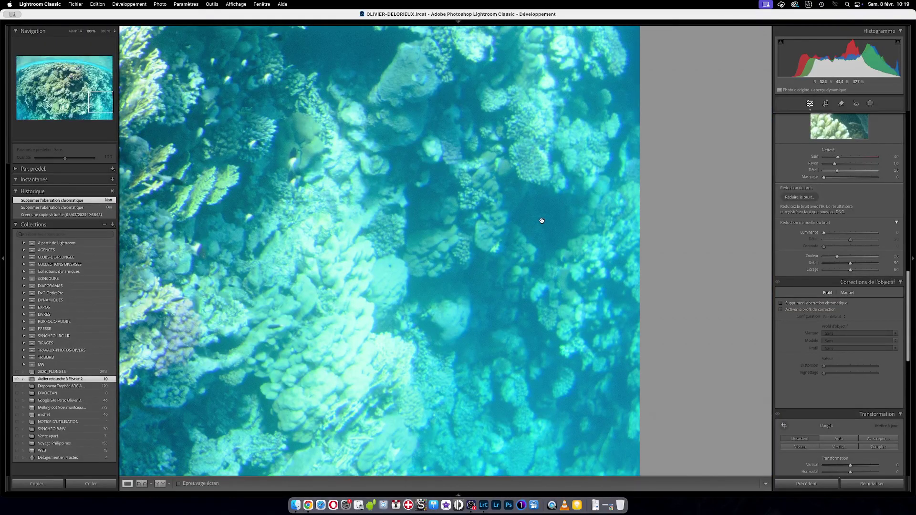
left_click_drag(543, 222, 561, 372)
left_click_drag(552, 161, 541, 358)
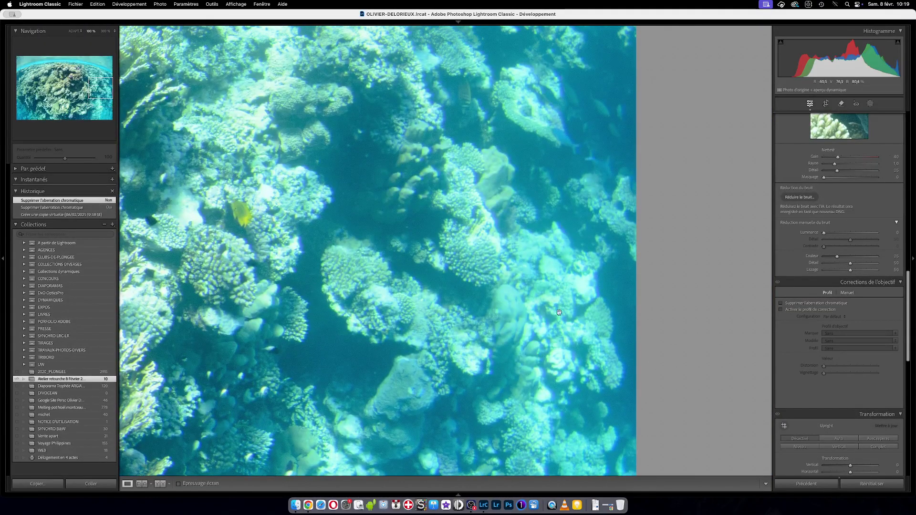
left_click_drag(568, 260, 575, 366)
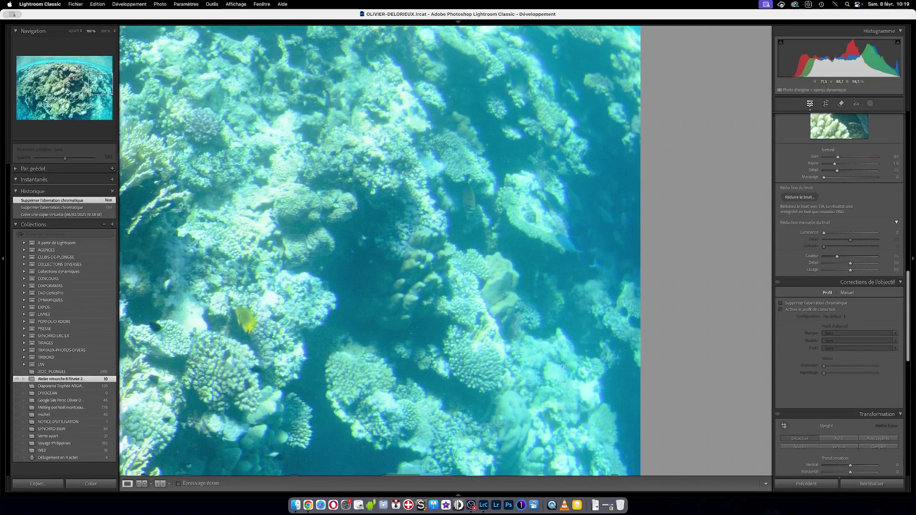
left_click_drag(509, 319, 525, 182)
left_click_drag(384, 307, 478, 250)
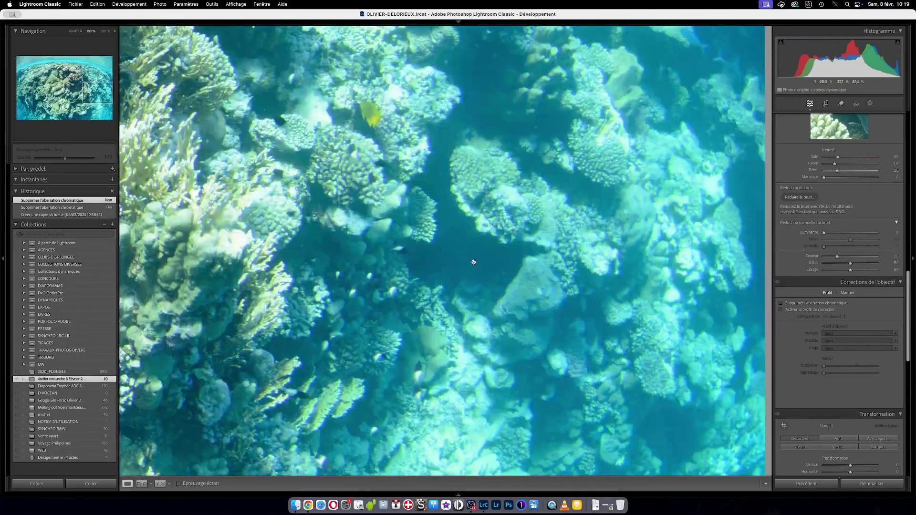
left_click_drag(451, 285, 527, 235)
left_click(582, 270)
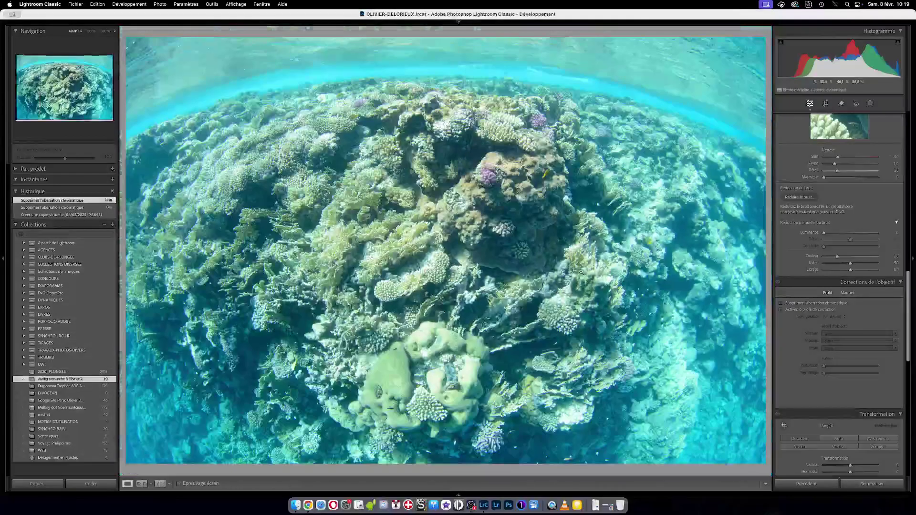
Compare the photo before and after in side-by-side and split views, returning to the single-photo view.
key("y")
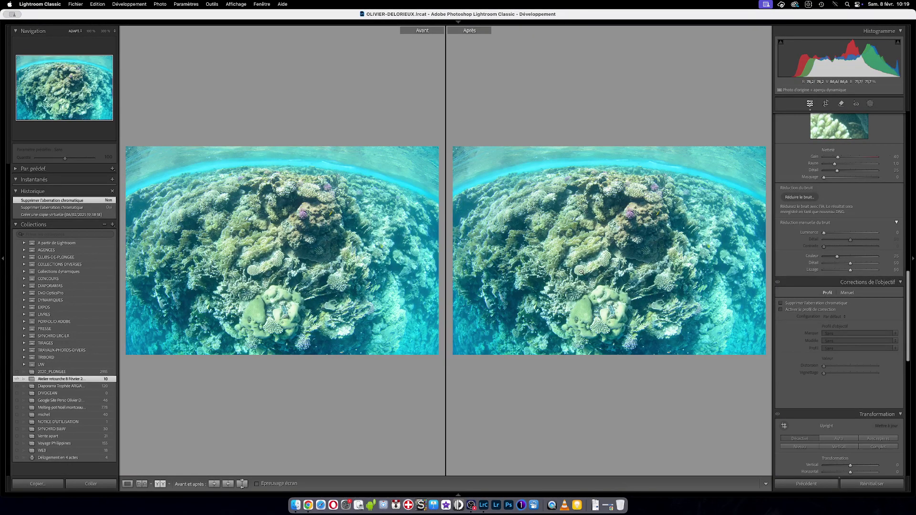
key("shift+y")
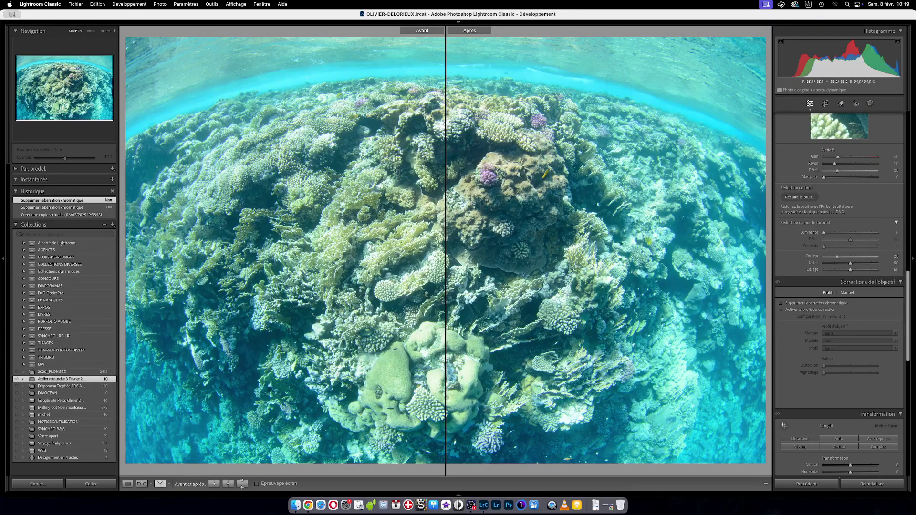
left_click_drag(526, 184, 610, 243)
left_click(563, 192)
key("y")
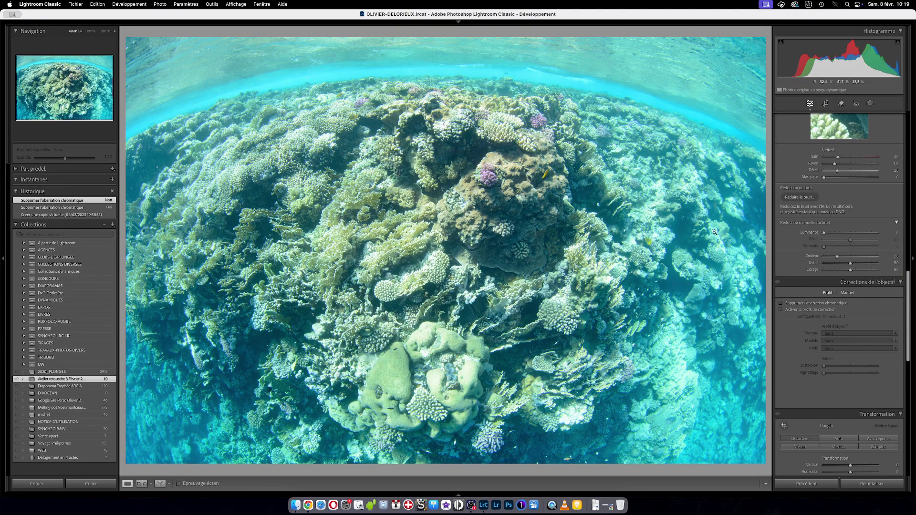
Re-enable chromatic aberration removal and try the lens profile correction, leaving the profile turned off.
left_click(790, 304)
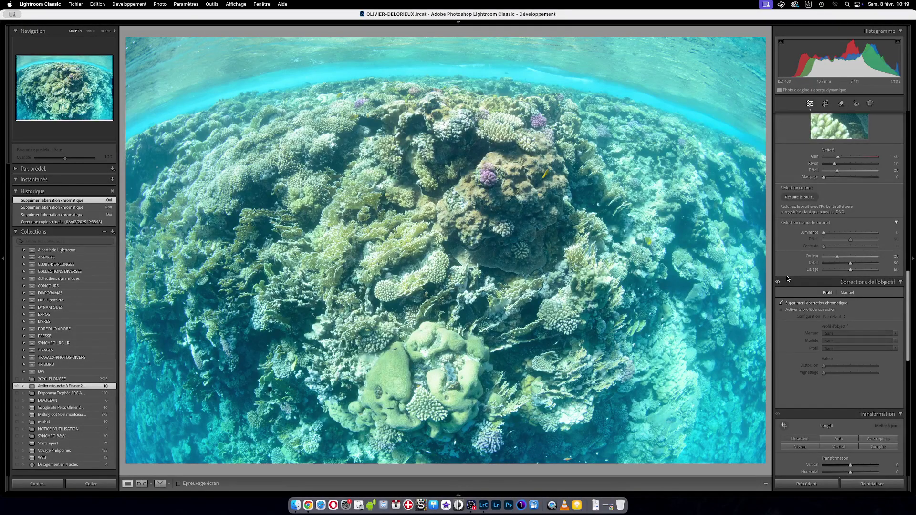
left_click(781, 310)
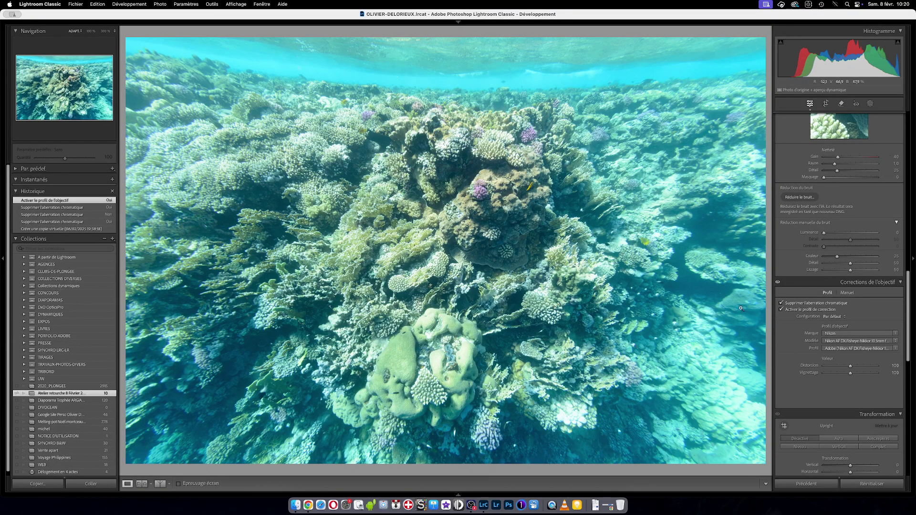
left_click(781, 310)
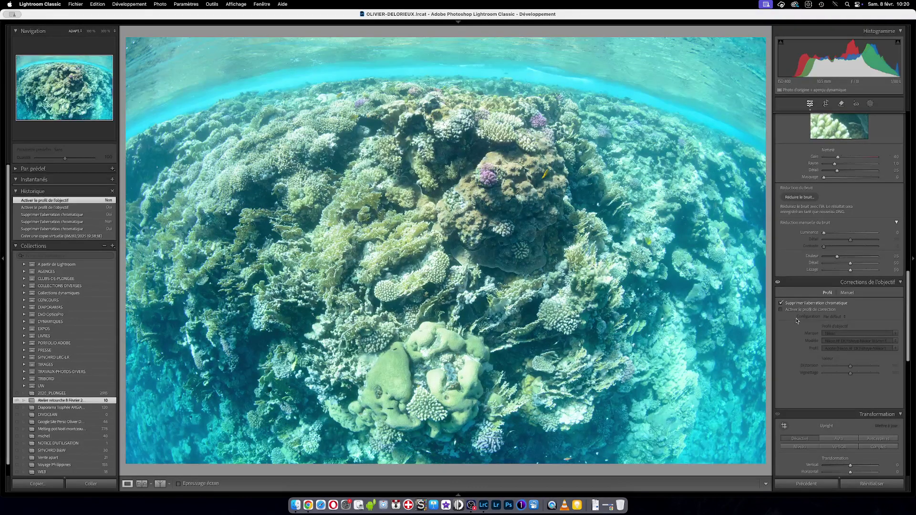
Return to the basic adjustments and examine the purple coral and the reef along the photo's lower edge at 100%.
scroll(793, 248, "up", 10)
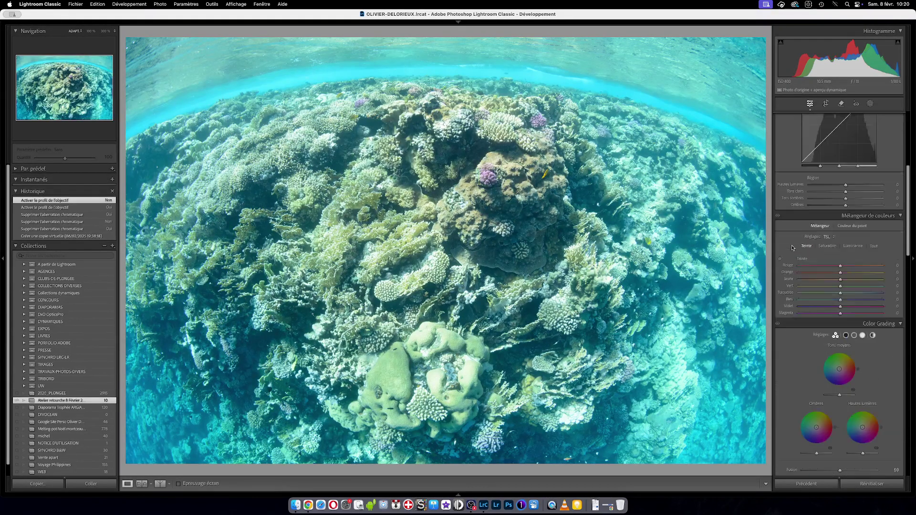
scroll(793, 248, "up", 8)
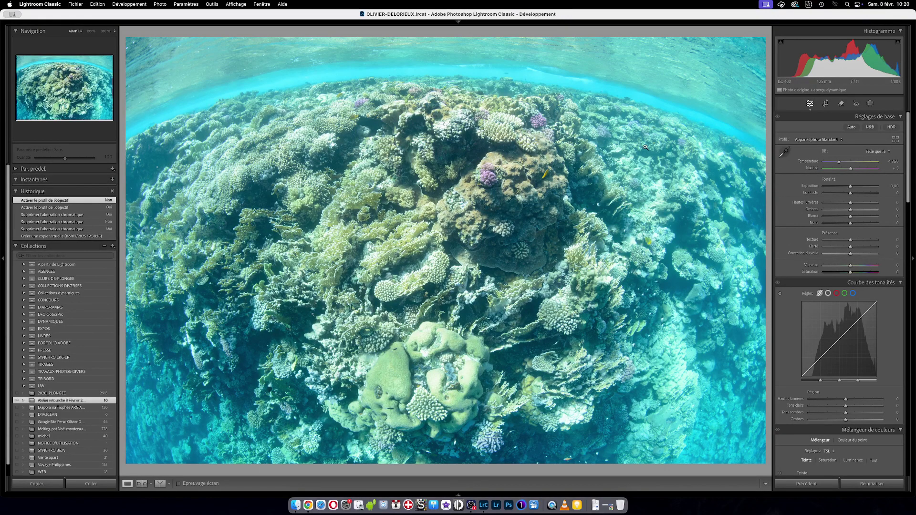
left_click(487, 452)
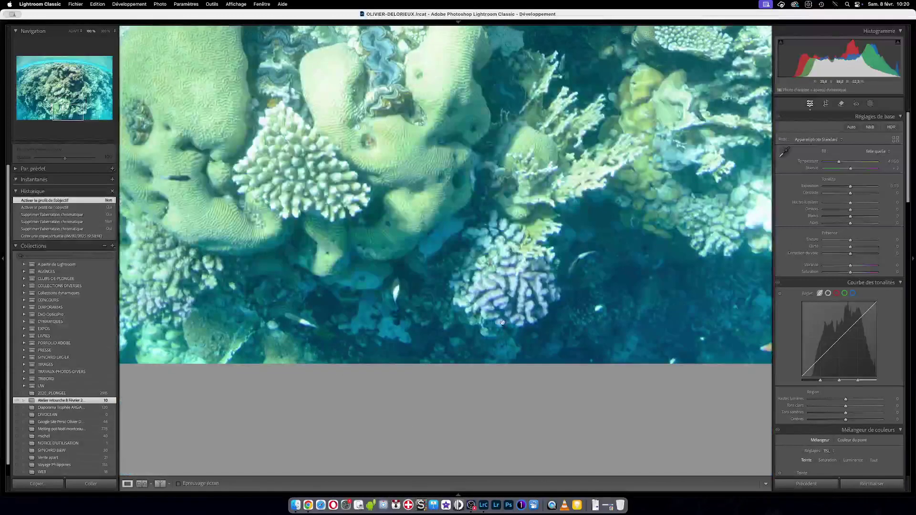
left_click_drag(495, 335, 418, 314)
left_click(418, 314)
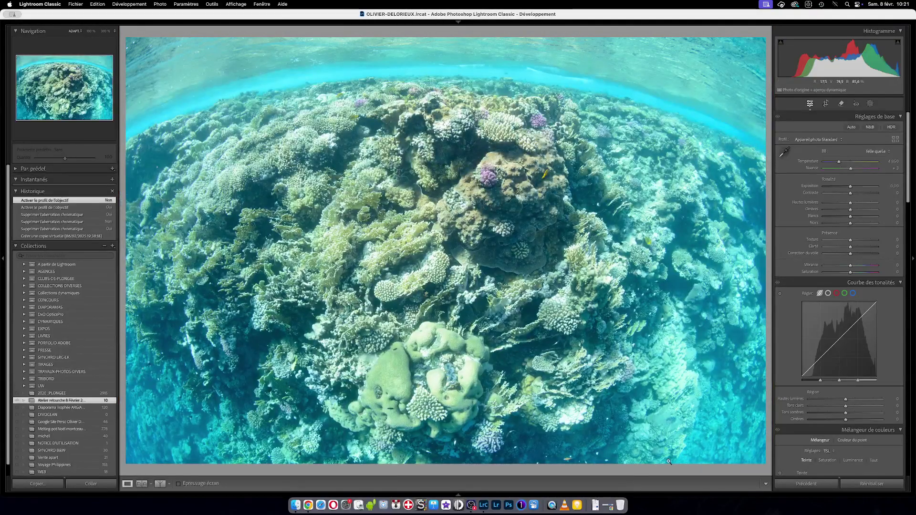
left_click_drag(670, 462, 474, 367)
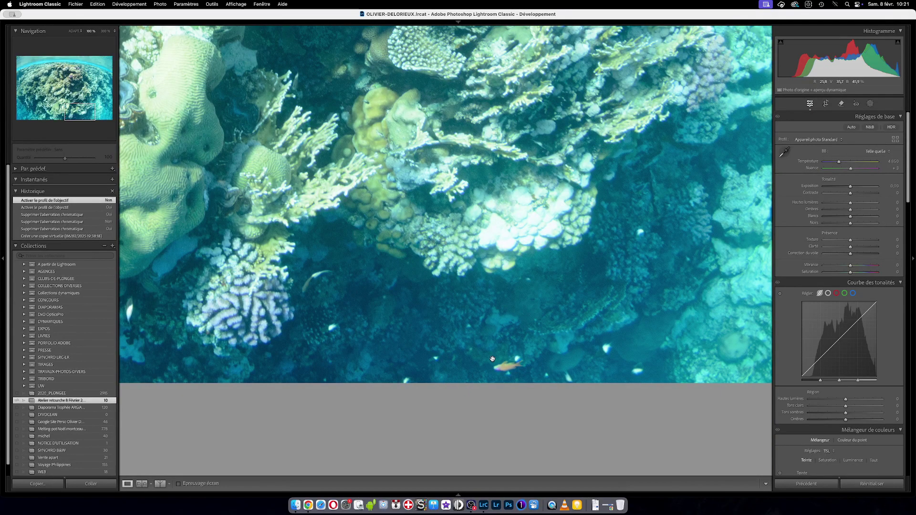
left_click_drag(490, 380, 371, 345)
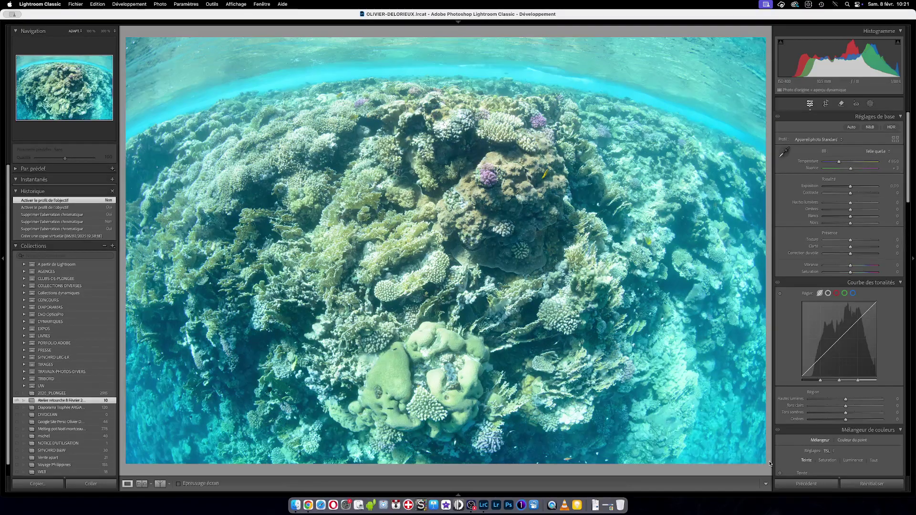
Examine the corals along the photo's left and right edges at 100%, returning to the whole photo.
left_click(149, 271)
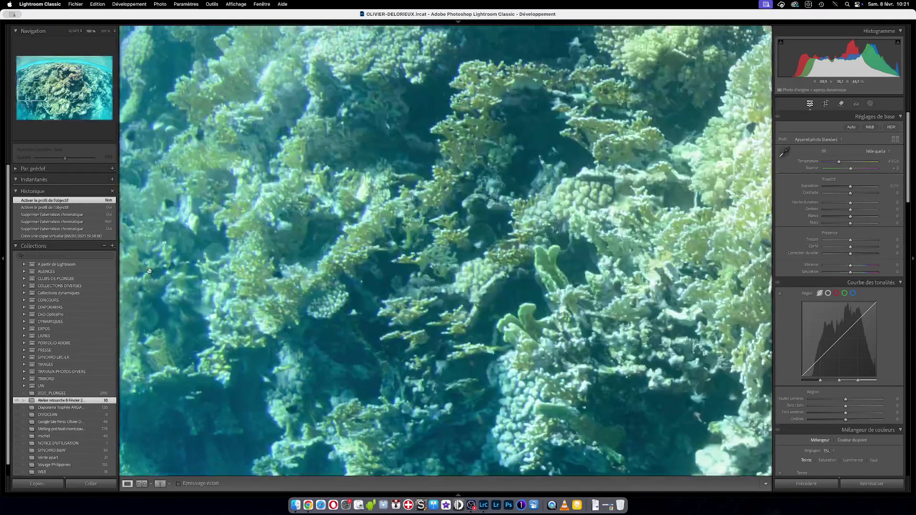
left_click_drag(149, 271, 388, 264)
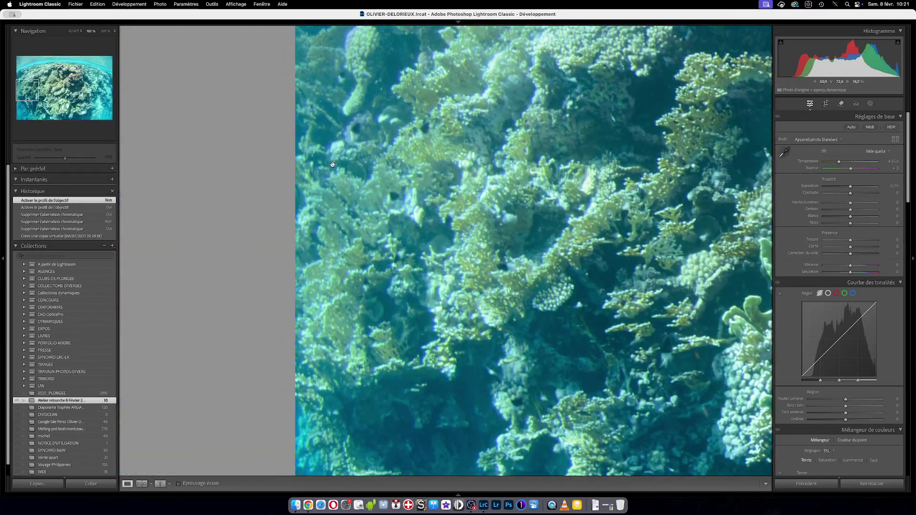
left_click_drag(333, 165, 348, 284)
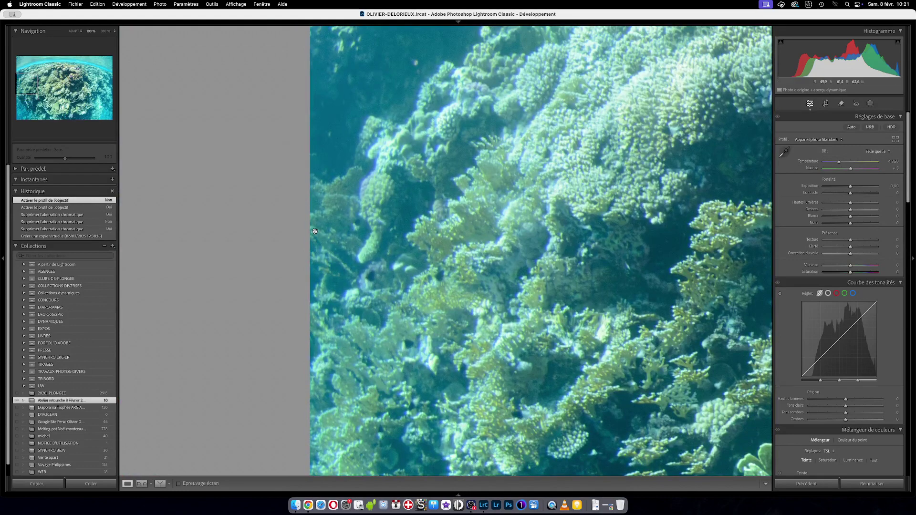
left_click(168, 242)
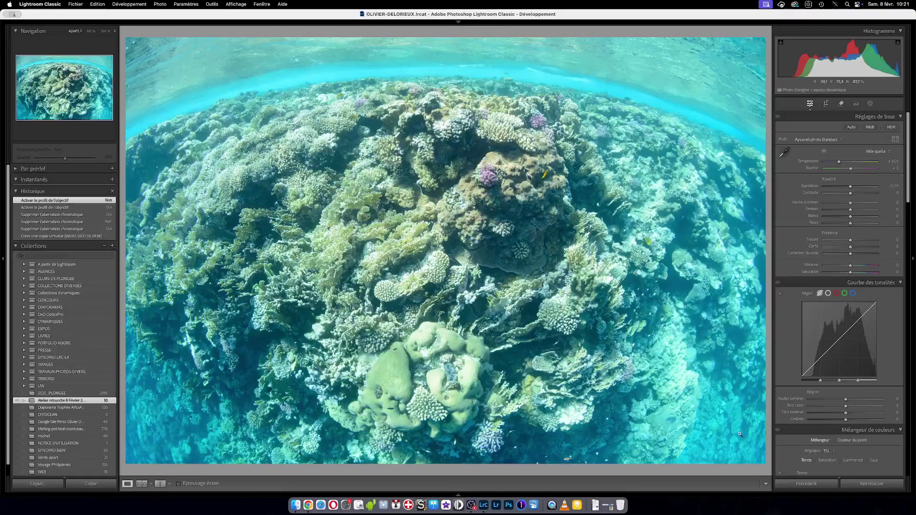
left_click(757, 438)
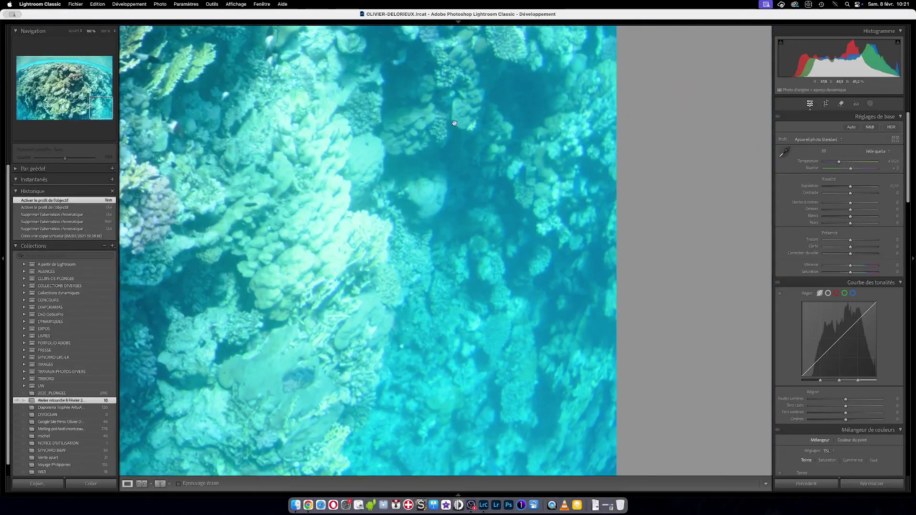
scroll(549, 195, "up", 5)
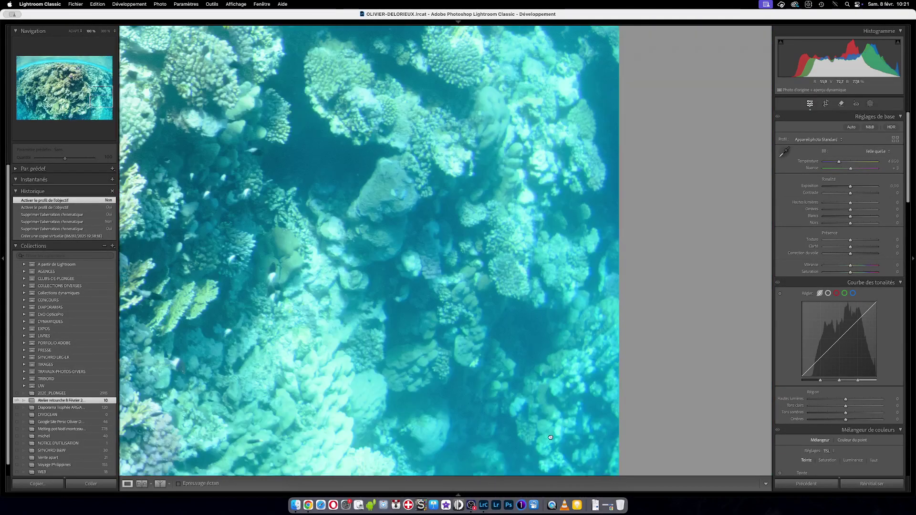
scroll(497, 198, "up", 4)
scroll(509, 403, "up", 3)
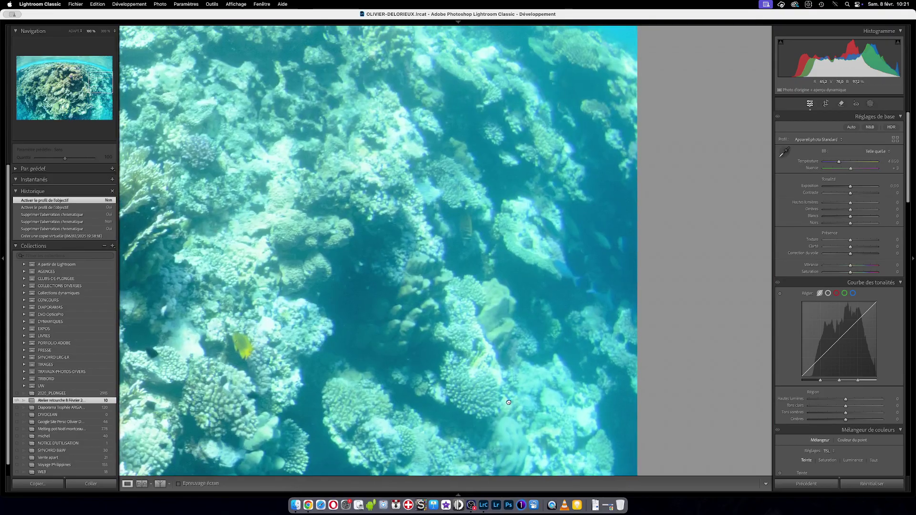
left_click(509, 402)
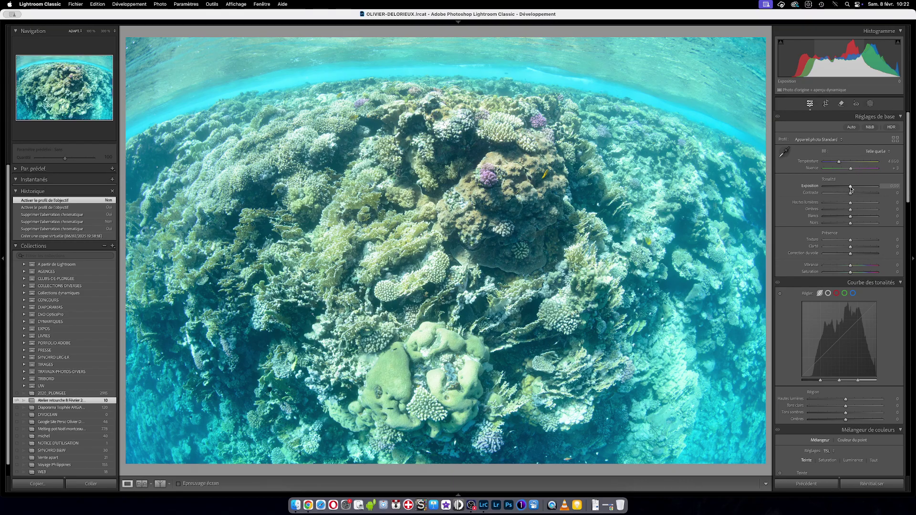
Try lowering the photo's exposure slightly, resetting it to 0 after each attempt.
left_click_drag(851, 189, 850, 188)
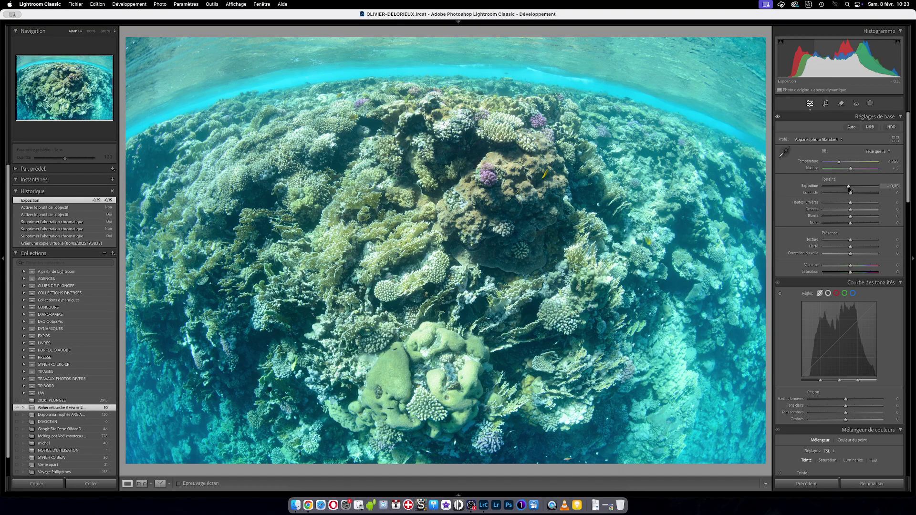
double_click(850, 189)
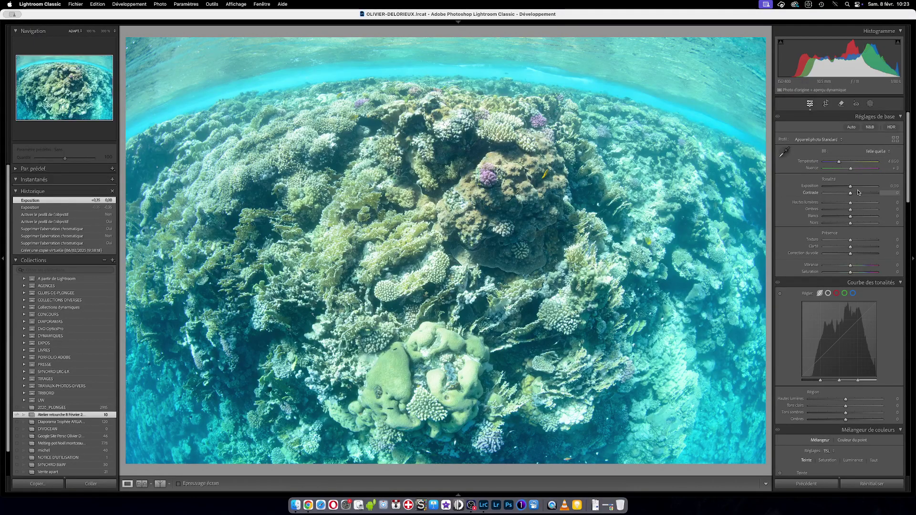
left_click_drag(849, 189, 849, 189)
double_click(849, 189)
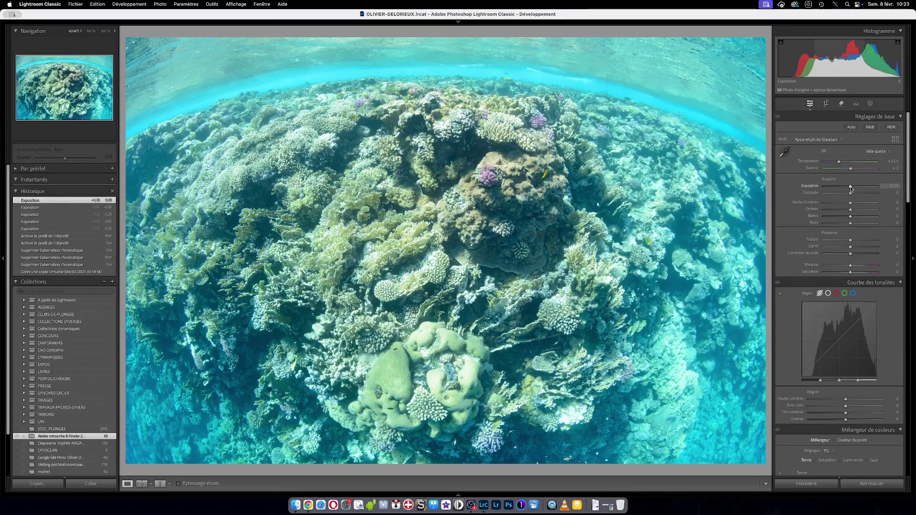
Set the photo's exposure to -0.30.
left_click_drag(851, 190, 850, 190)
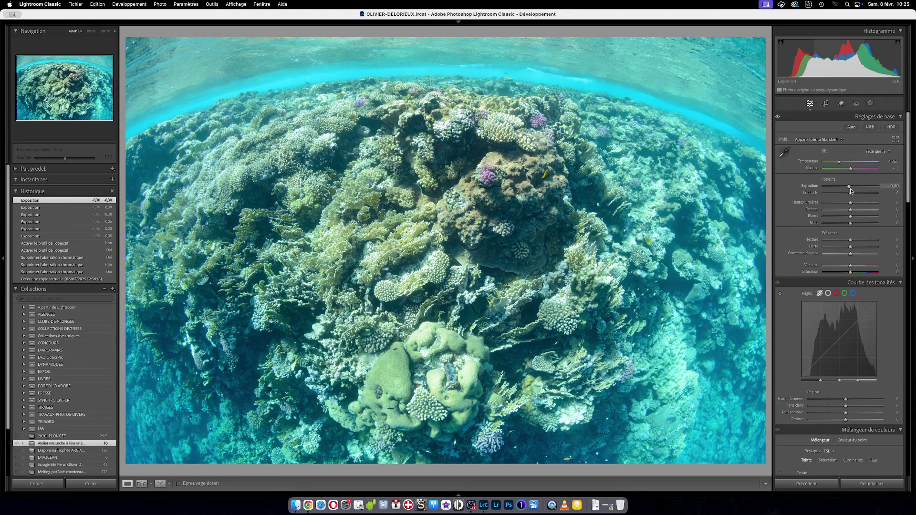
Set the photo's exposure to -0.35 and check the corals near the right edge at 100%.
left_click_drag(849, 188, 849, 189)
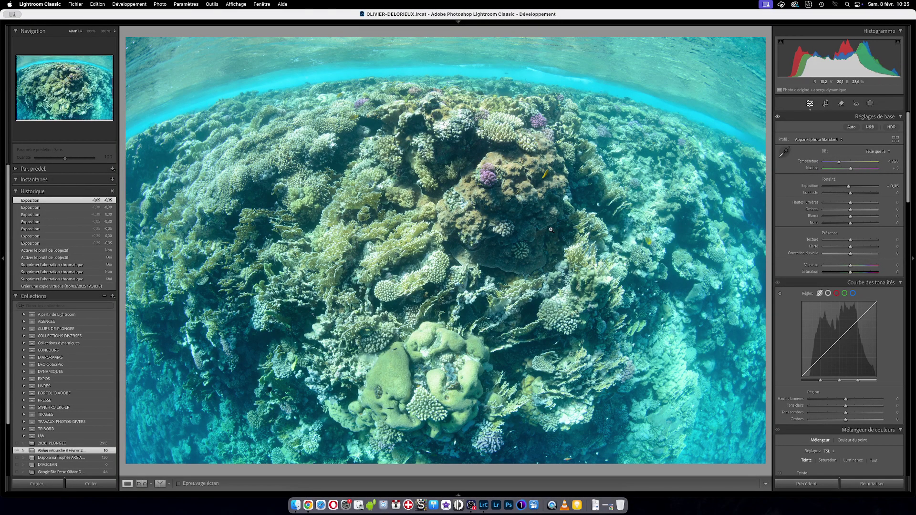
left_click(710, 369)
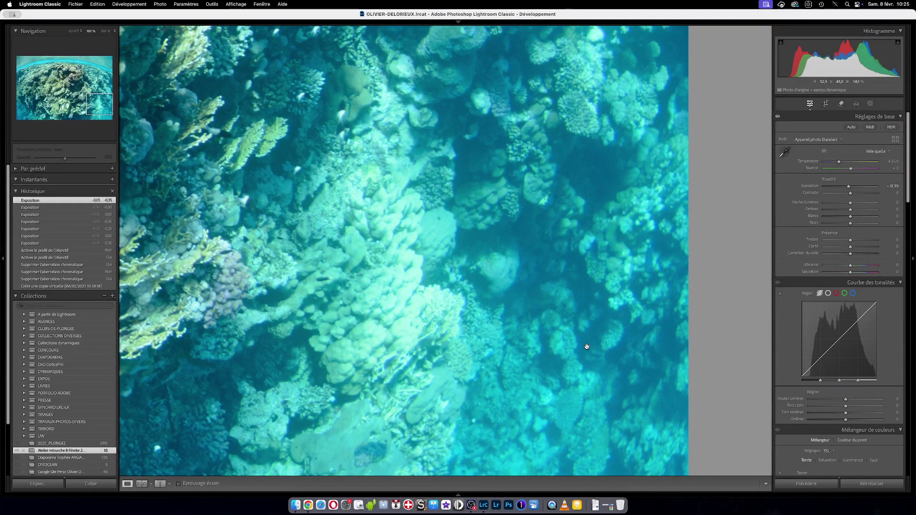
left_click(556, 338)
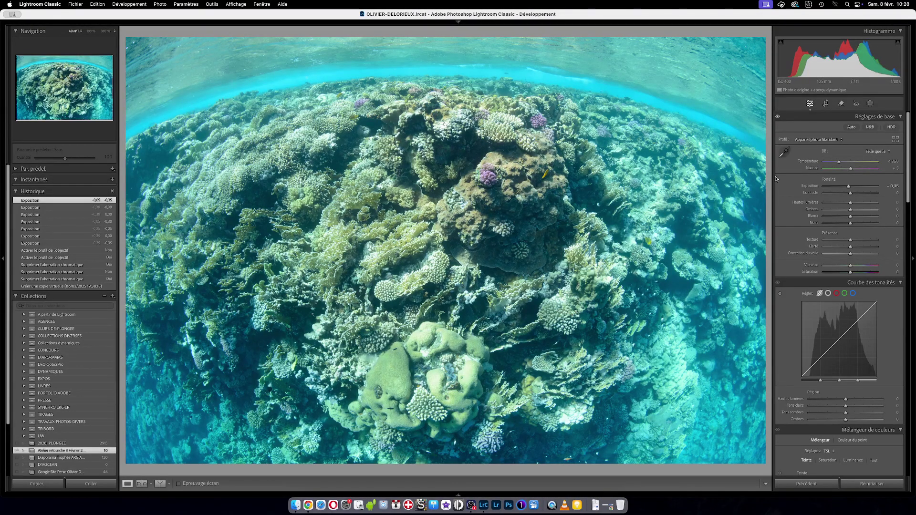
left_click(784, 153)
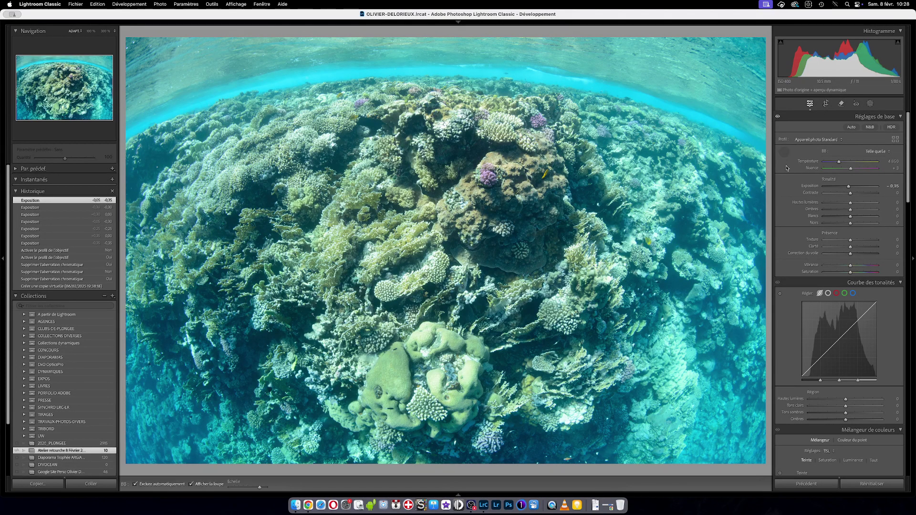
left_click(785, 152)
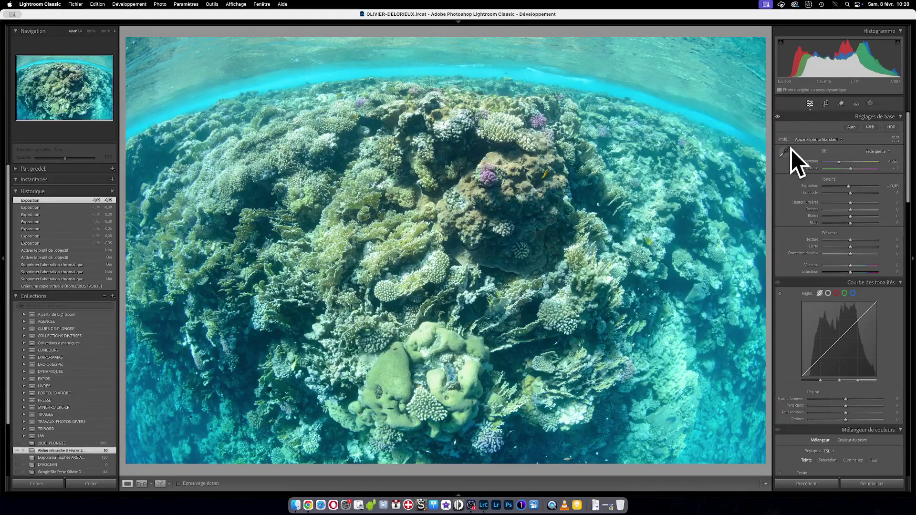
left_click(785, 153)
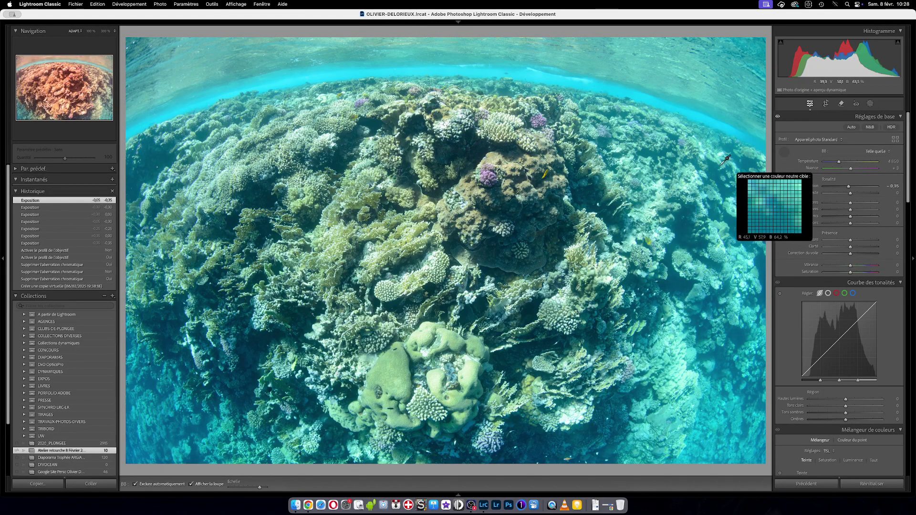
left_click(785, 152)
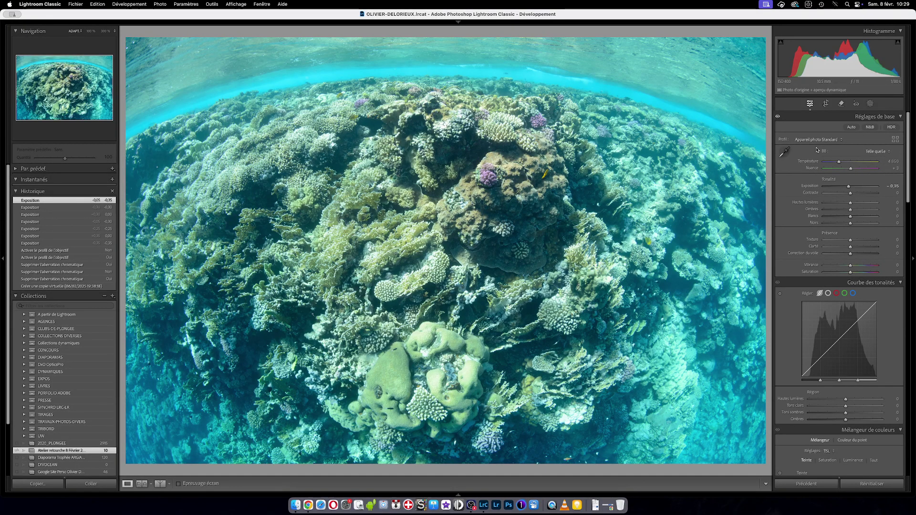
Try a white balance sampled from the white patch beside the knobbly coral near the photo's centre, returning to the whole photo.
left_click(426, 288)
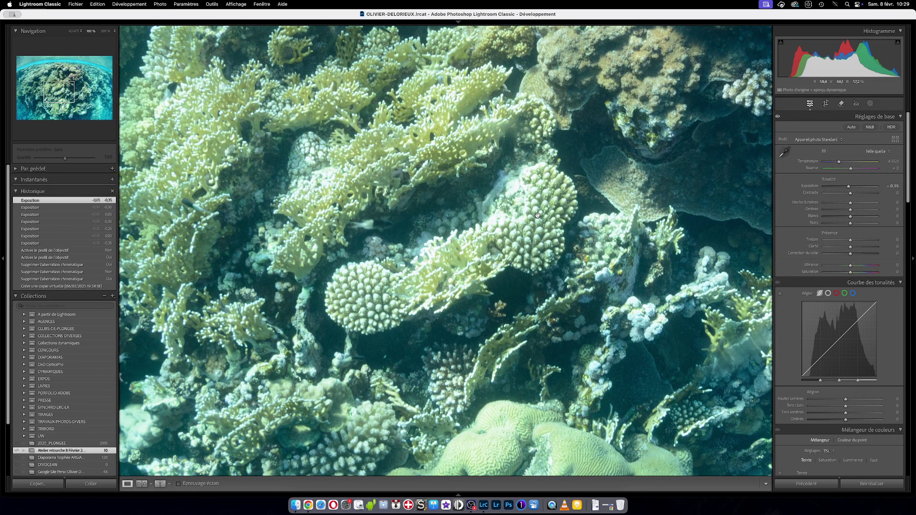
scroll(573, 205, "up", 3)
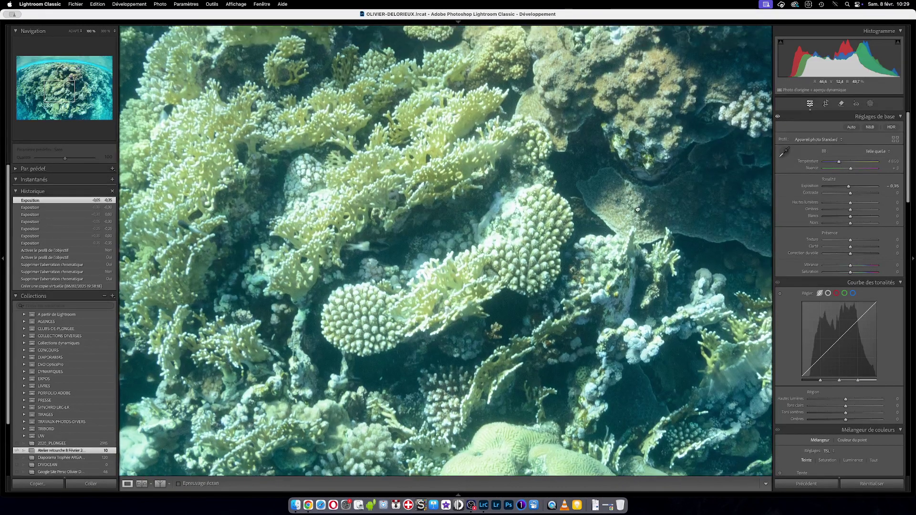
scroll(635, 218, "up", 3)
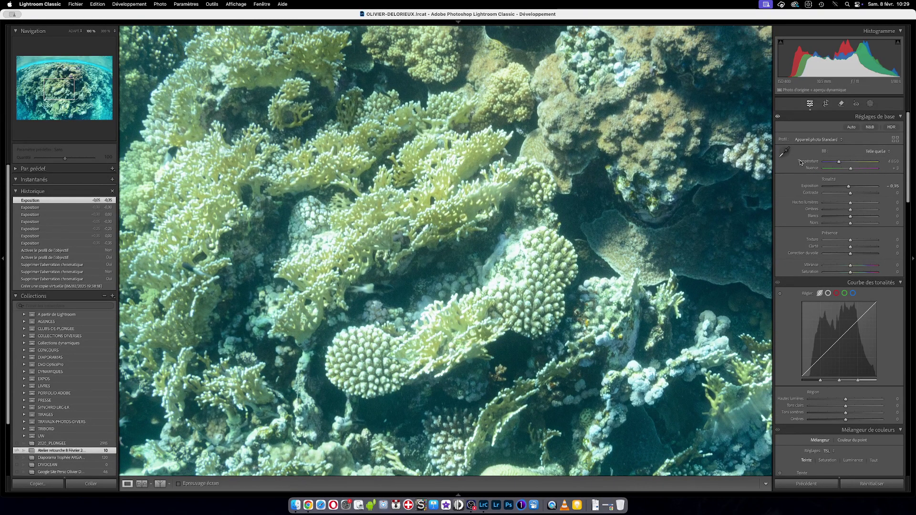
left_click(785, 153)
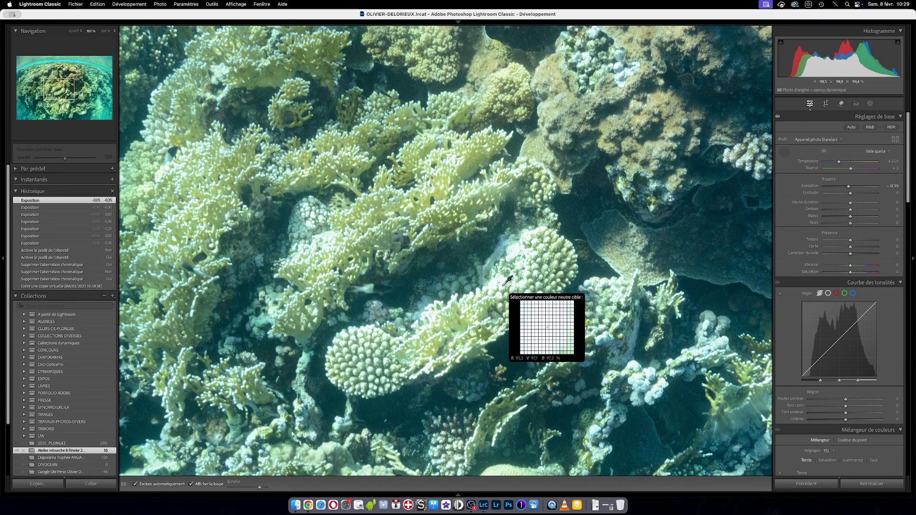
left_click(504, 285)
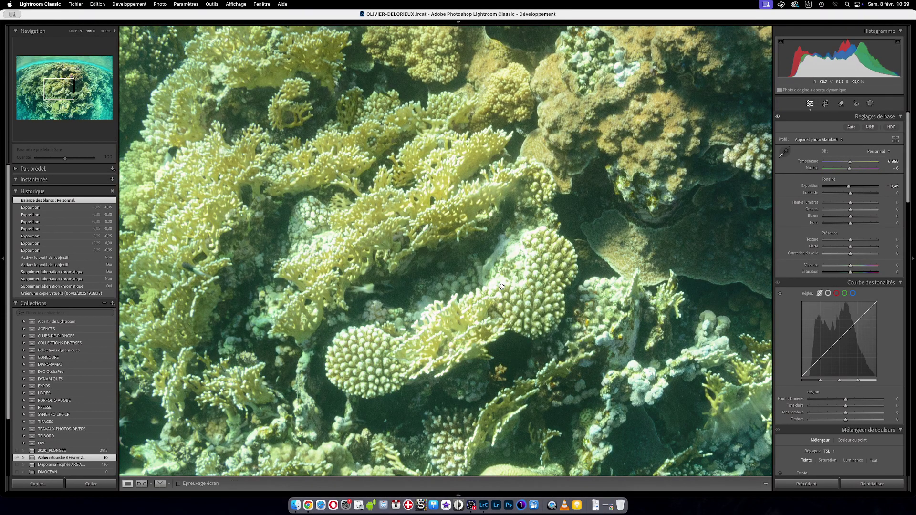
left_click(518, 262)
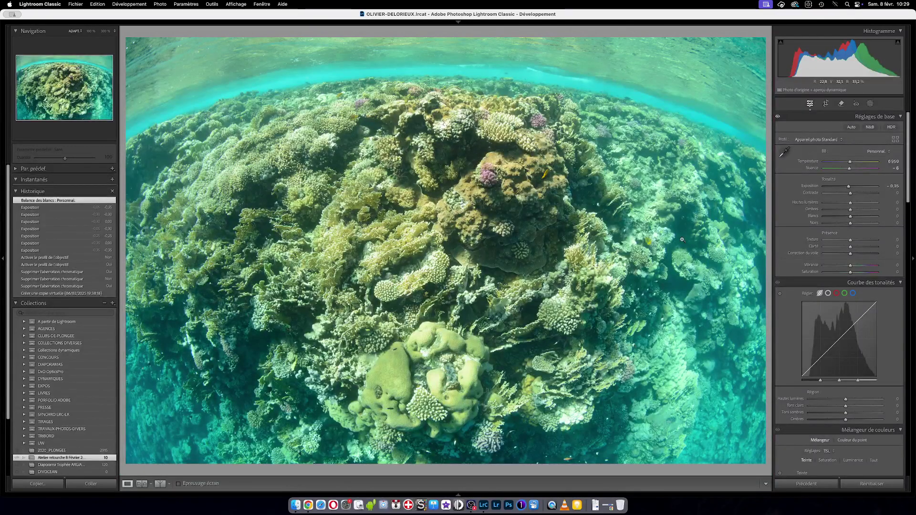
Compare the photo before and after in a split view, then undo the white balance change.
key("y")
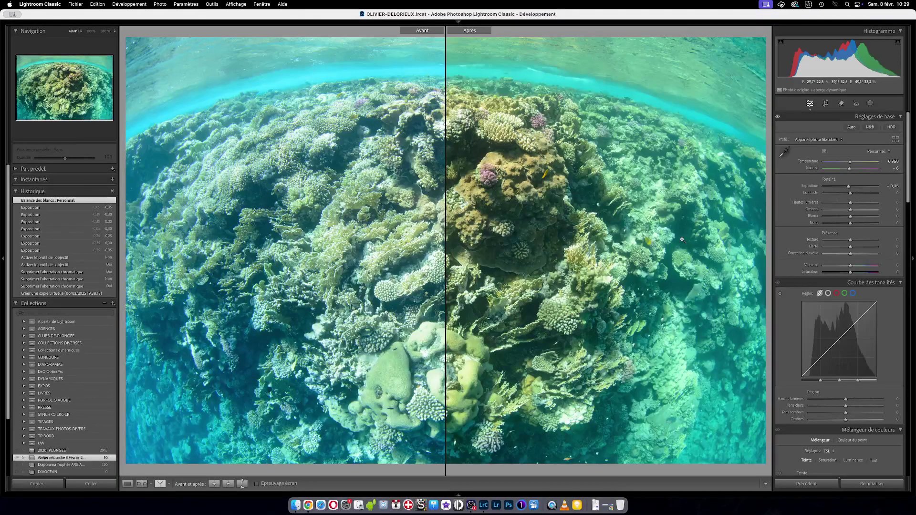
key("y")
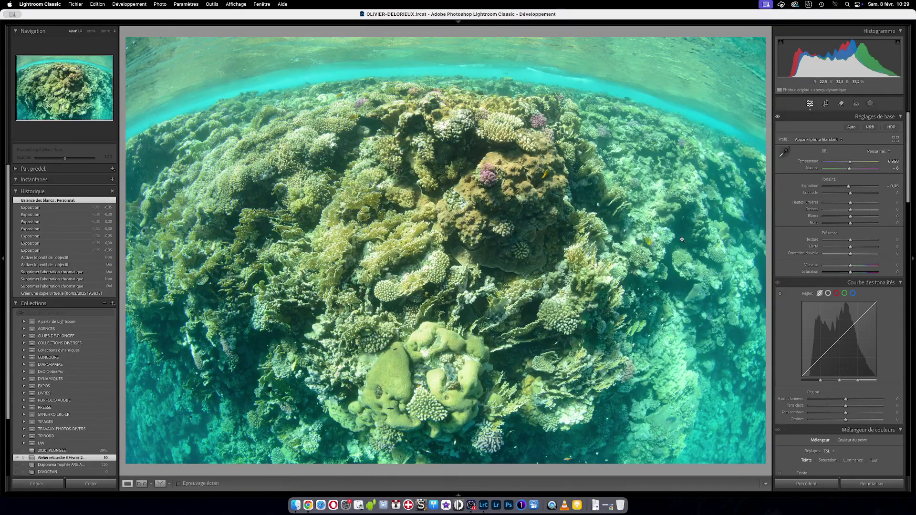
key("super+z")
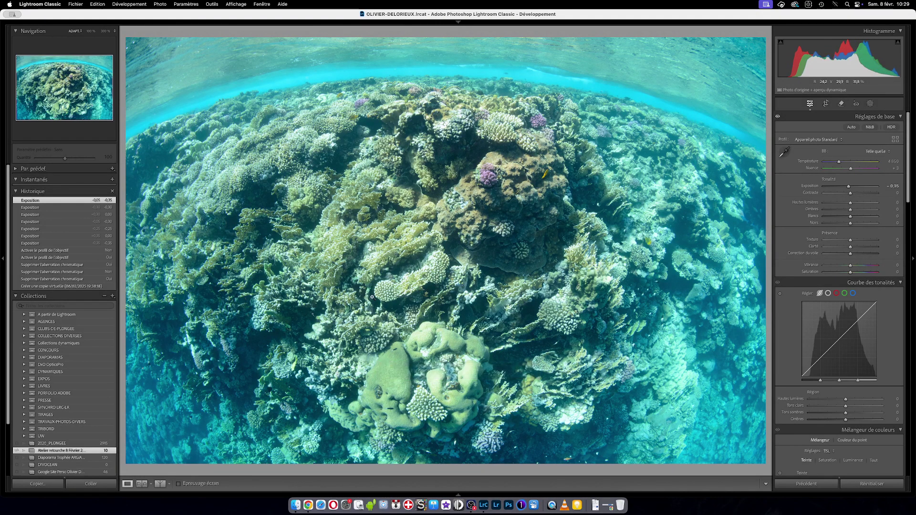
Set the white balance by sampling the pale grey coral above the large brain coral at 100%, returning to the whole photo.
left_click(419, 415)
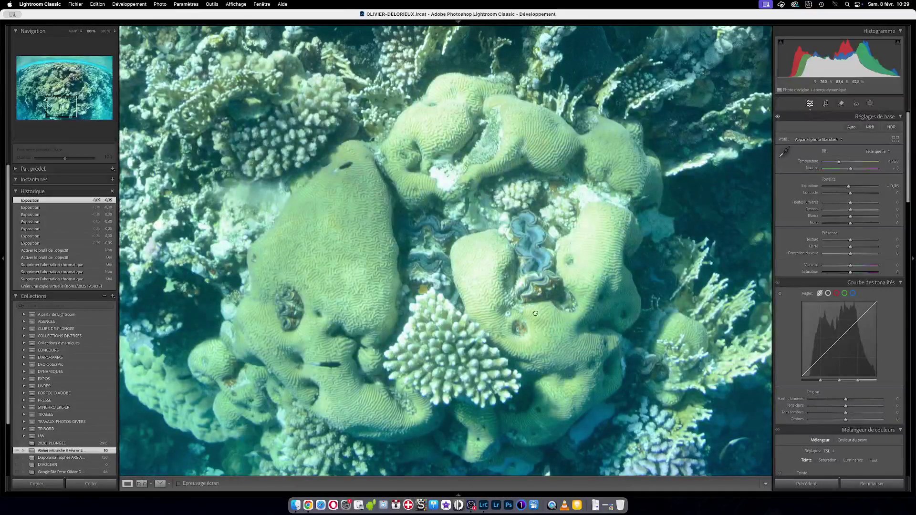
left_click_drag(535, 313, 499, 411)
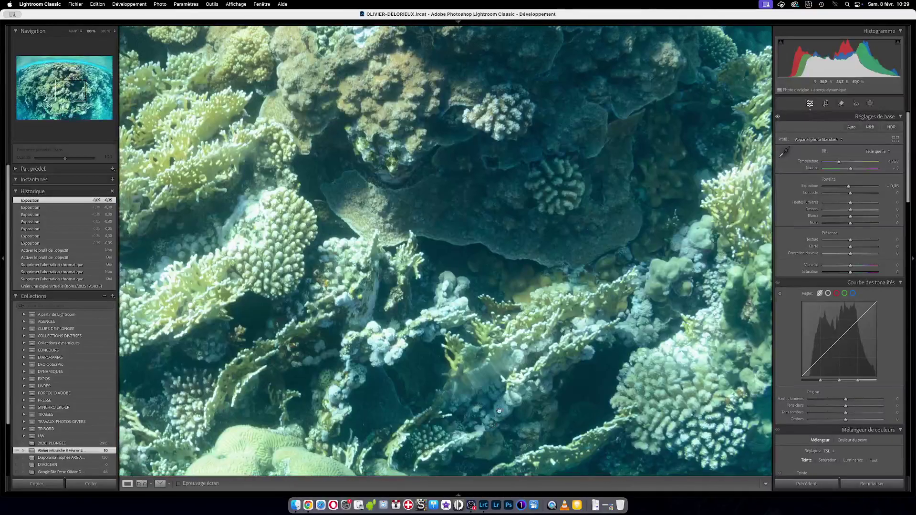
left_click_drag(586, 311, 491, 273)
left_click(784, 152)
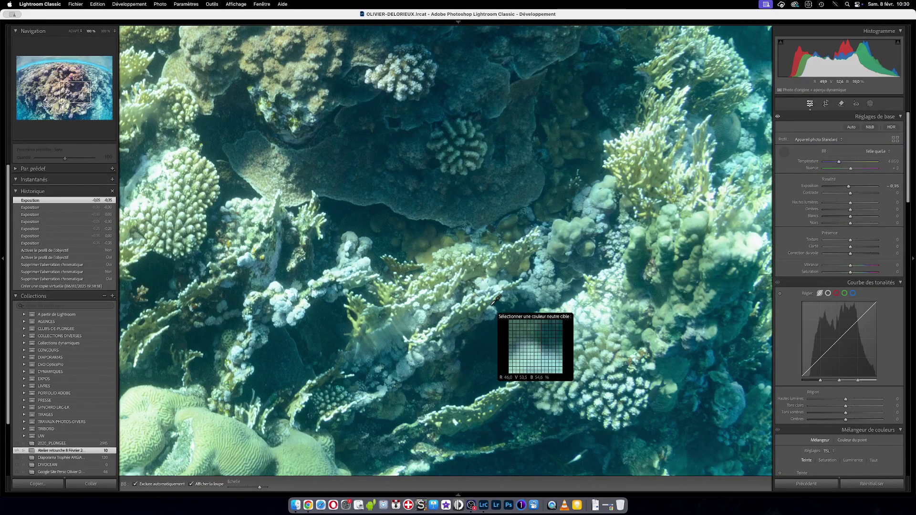
left_click(301, 313)
left_click(621, 277)
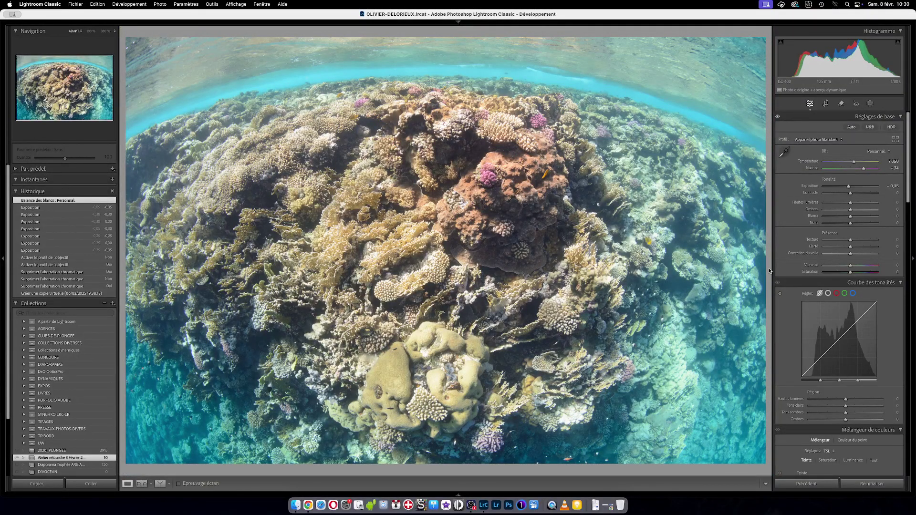
Show the photo as a before/after split and examine the brain coral and giant clam at 100%.
key("shift+y")
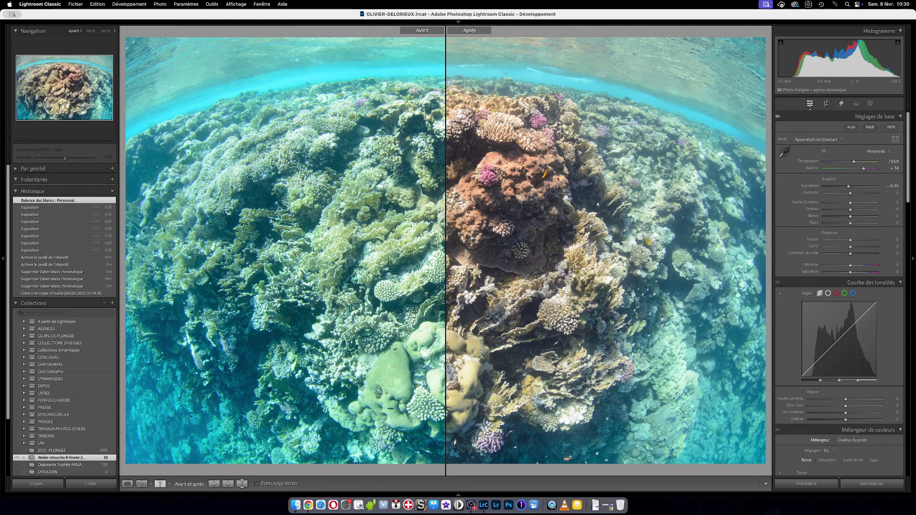
left_click_drag(628, 423, 577, 309)
left_click_drag(536, 240, 485, 318)
left_click_drag(627, 277, 616, 296)
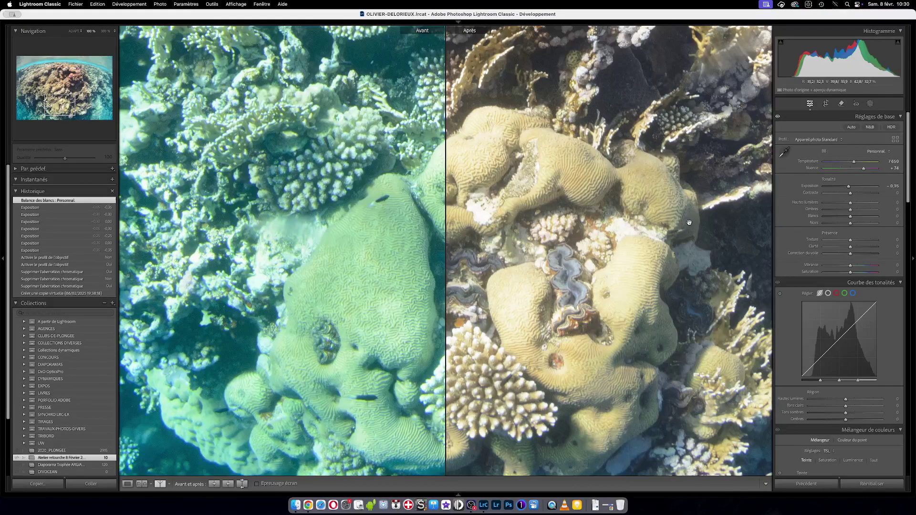
left_click_drag(679, 239, 659, 308)
left_click_drag(650, 270, 678, 122)
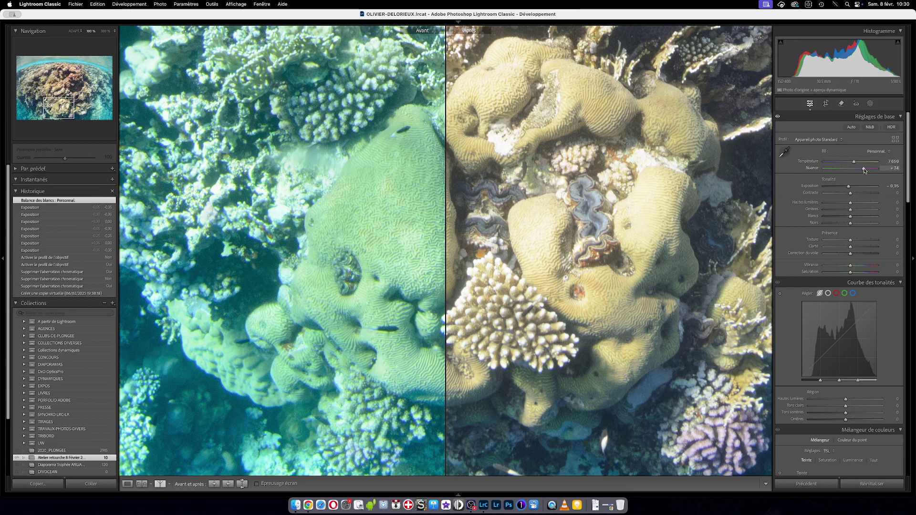
Reduce the white balance tint to +59 and the temperature to 6272.
left_click_drag(864, 169, 862, 170)
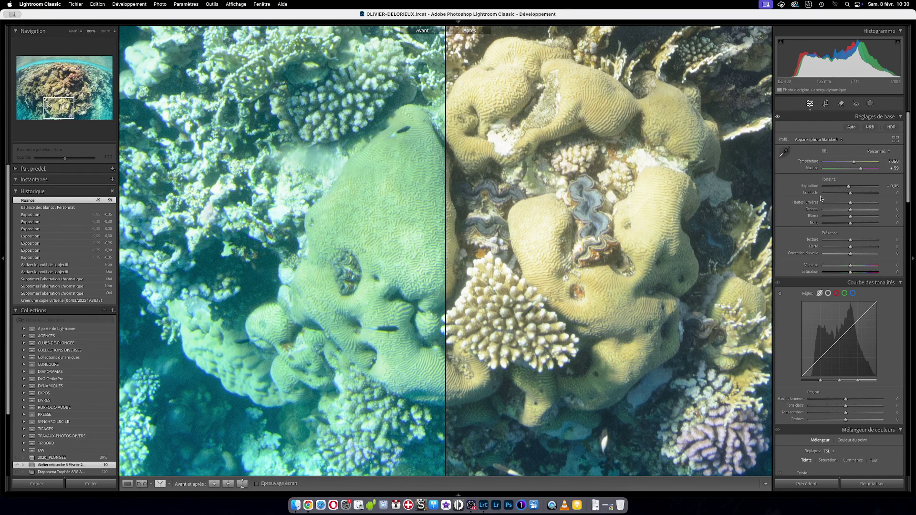
left_click_drag(854, 164, 850, 164)
left_click(667, 215)
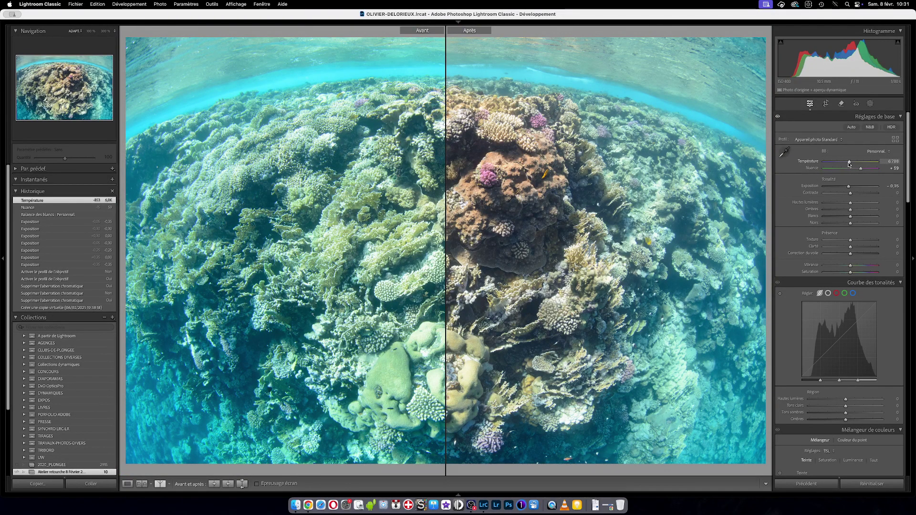
left_click_drag(849, 164, 847, 164)
Examine the brain coral, the purple coral and the neighbouring corals at 100% in the before/after split, returning to the whole photo.
left_click(619, 110)
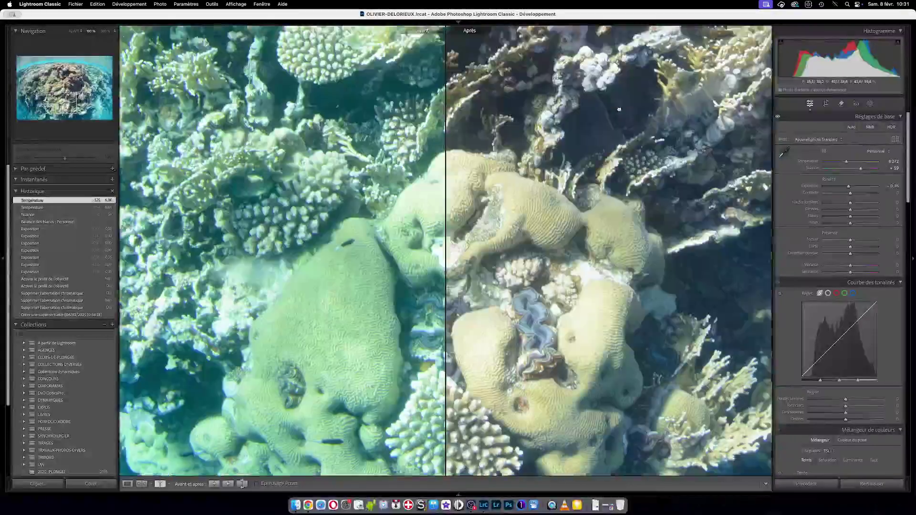
scroll(619, 109, "down", 10)
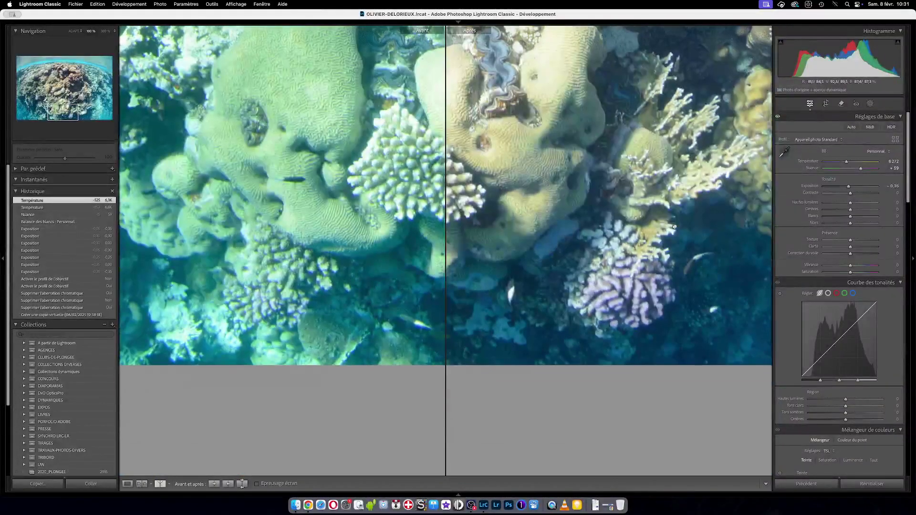
left_click_drag(674, 226, 666, 265)
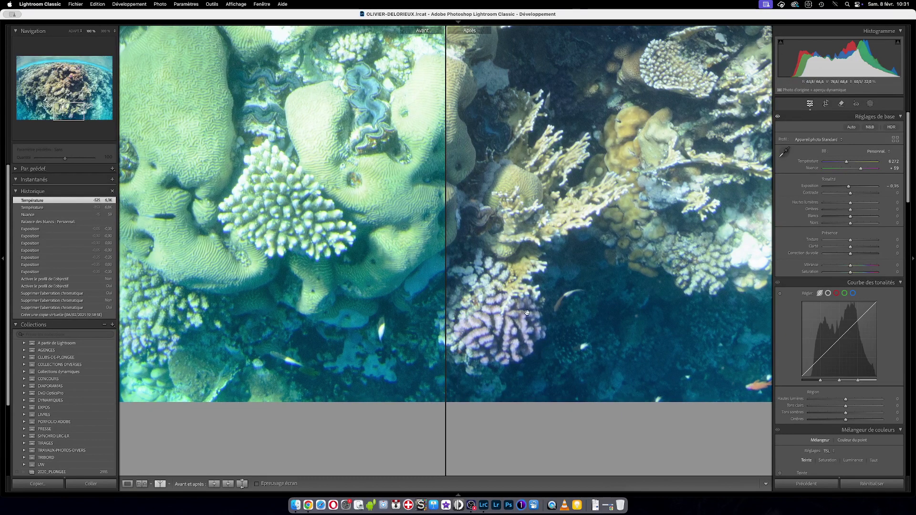
scroll(521, 317, "right", 5)
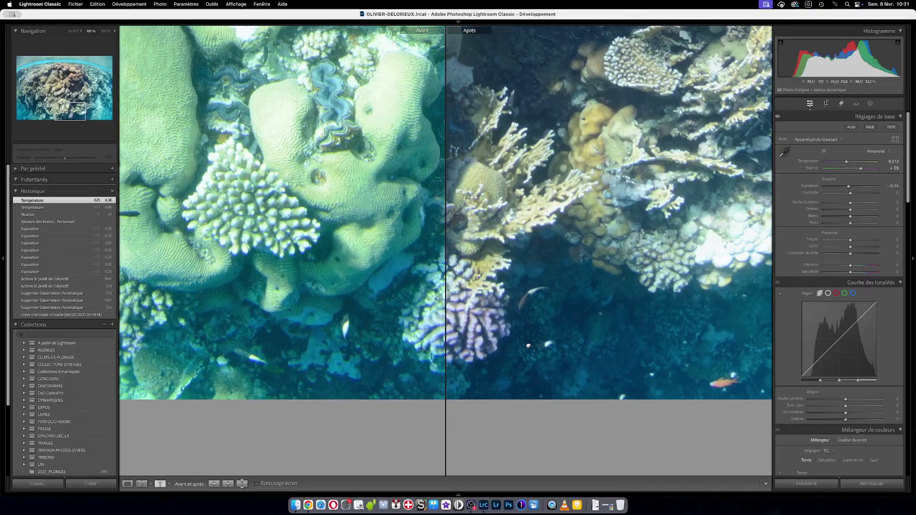
left_click_drag(528, 345, 543, 377)
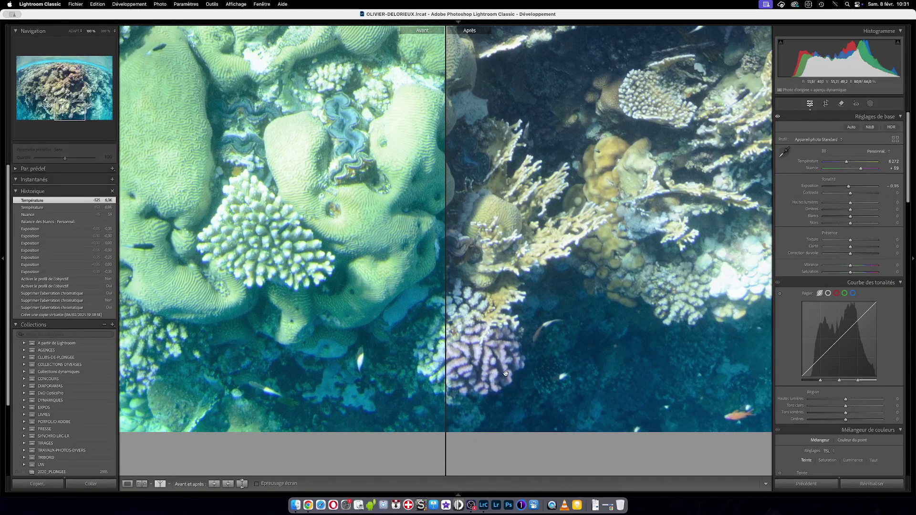
scroll(607, 331, "up", 5)
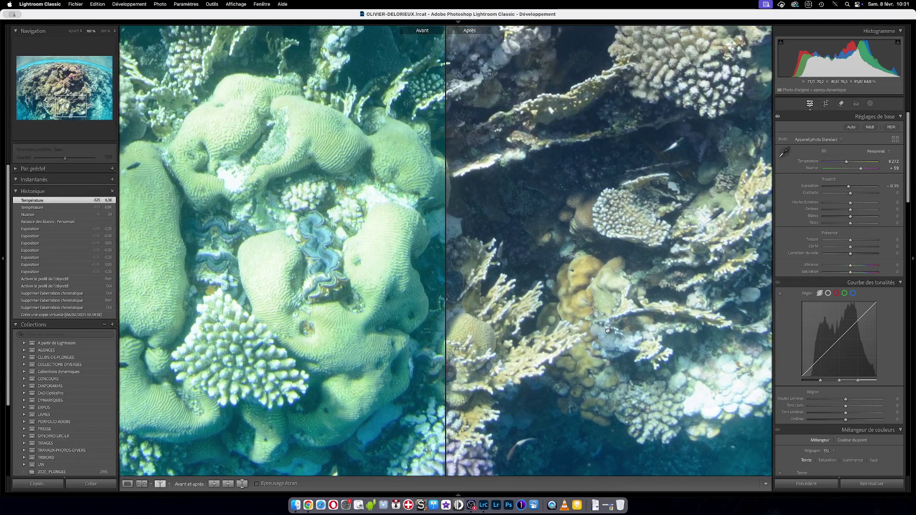
scroll(705, 365, "right", 5)
scroll(581, 226, "left", 4)
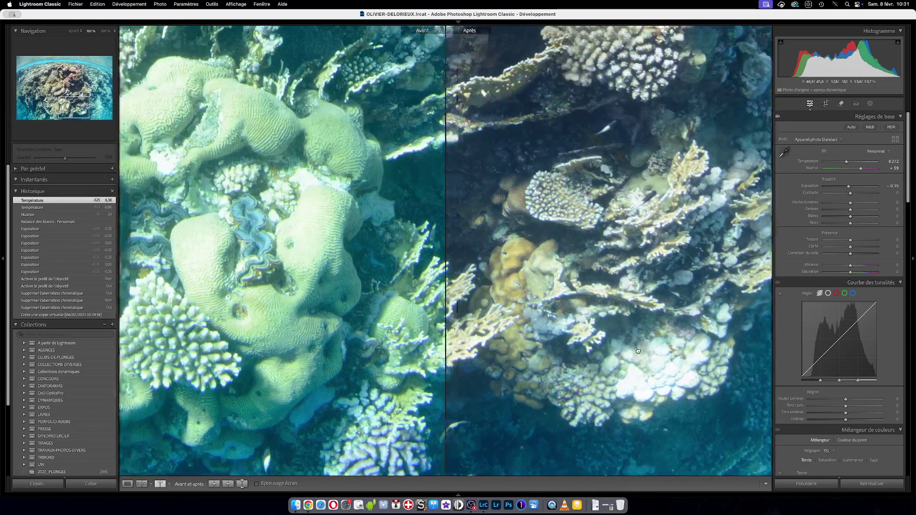
left_click(582, 226)
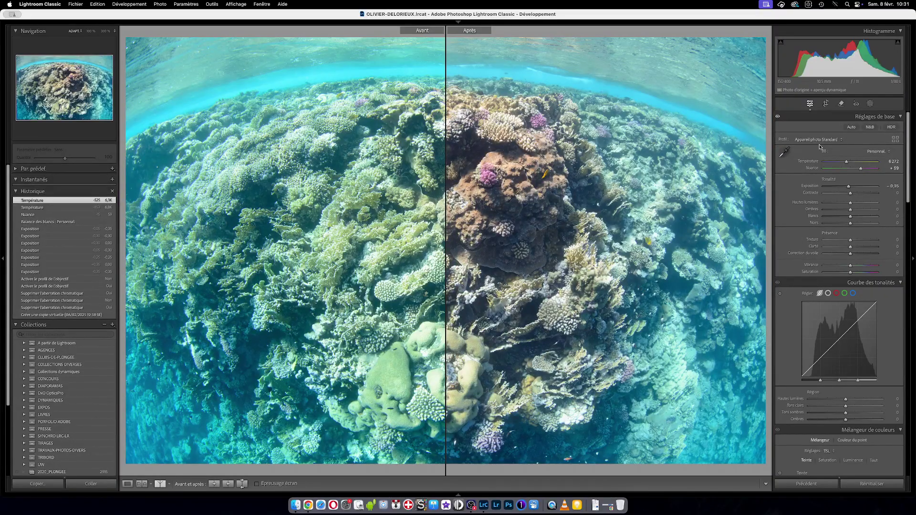
Set the white balance tint to +56 and check the upper reef and water surface at 100%.
left_click_drag(861, 169, 862, 170)
left_click(625, 215)
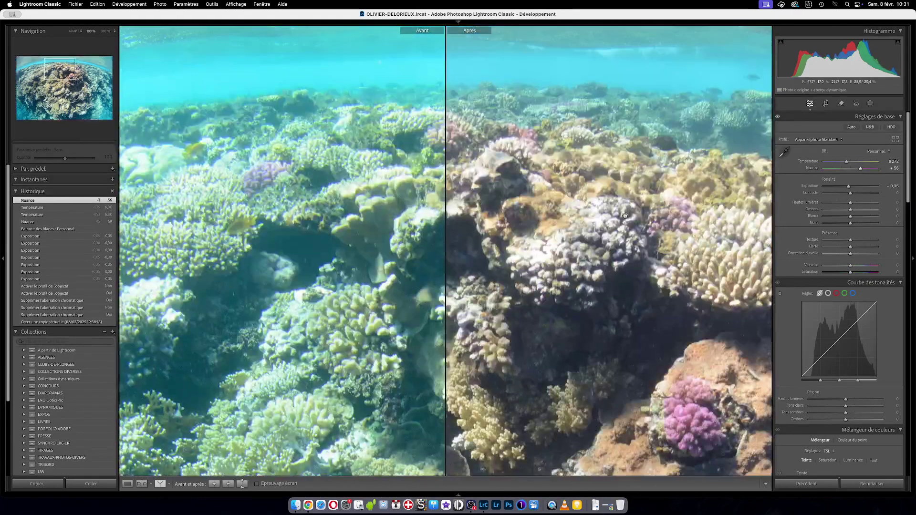
left_click_drag(624, 216, 618, 242)
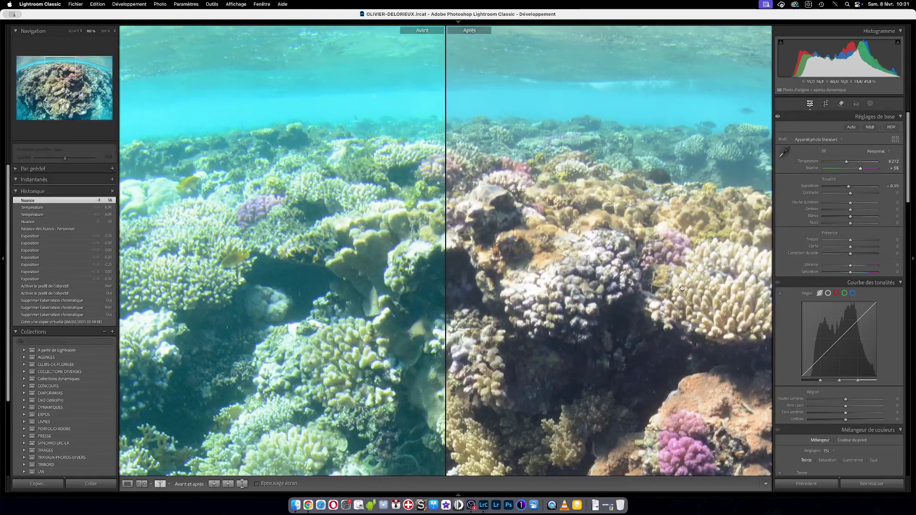
Finish checking the upper reef in the before/after split and return to the whole edited photo alone.
left_click_drag(682, 288, 592, 291)
left_click(593, 244)
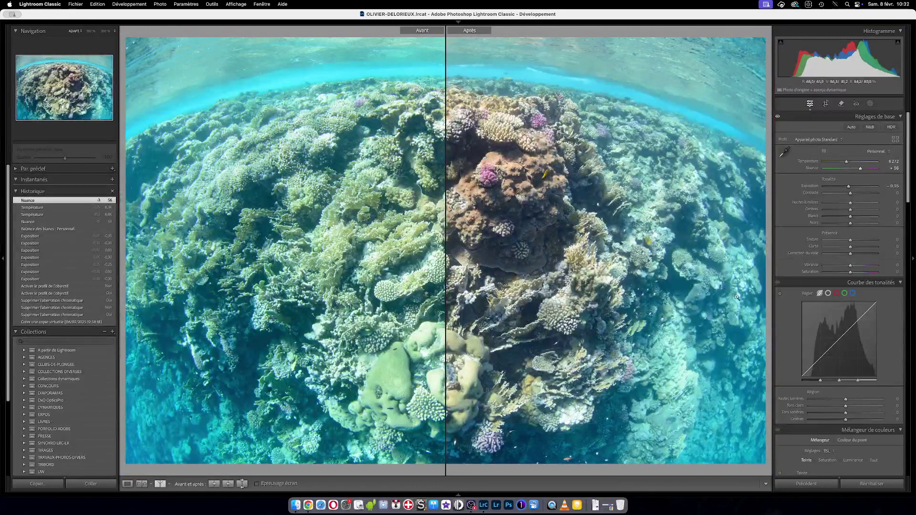
key("y")
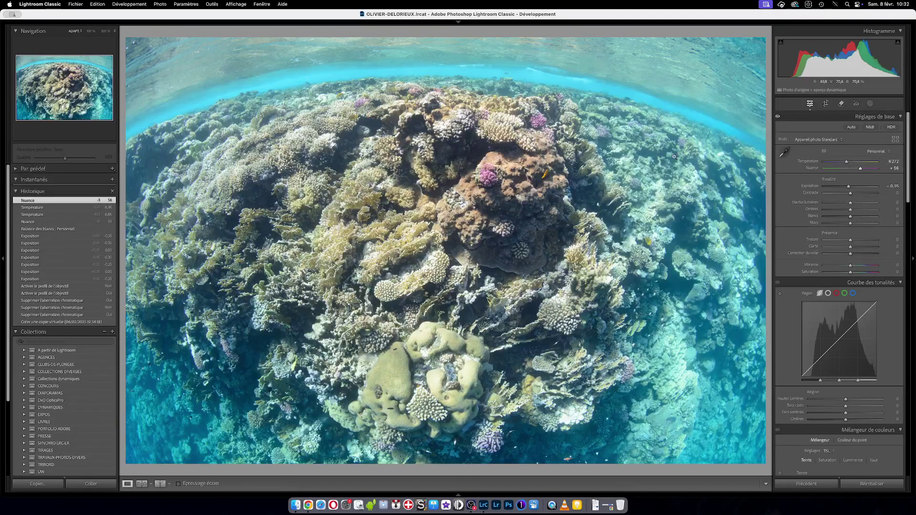
Examine the water surface and the bluish coral slope in the photo's upper right area at 100%.
left_click(705, 82)
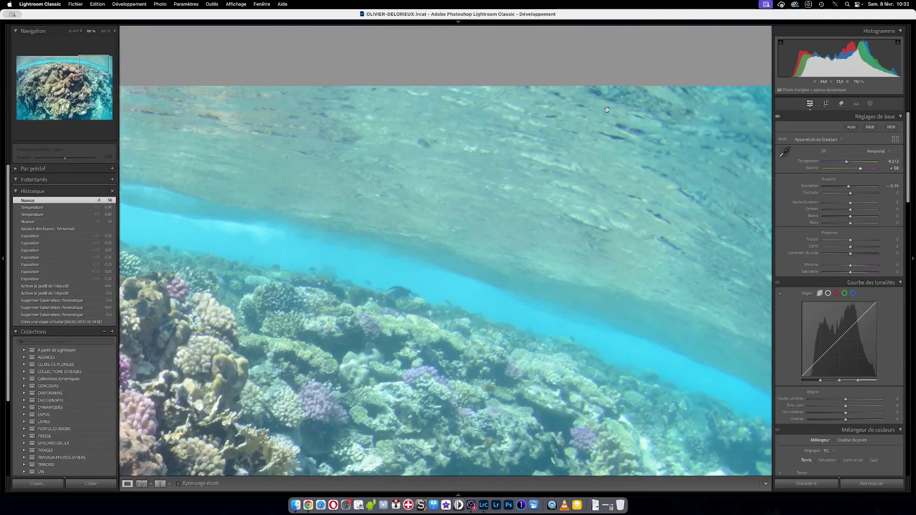
left_click_drag(412, 389, 428, 251)
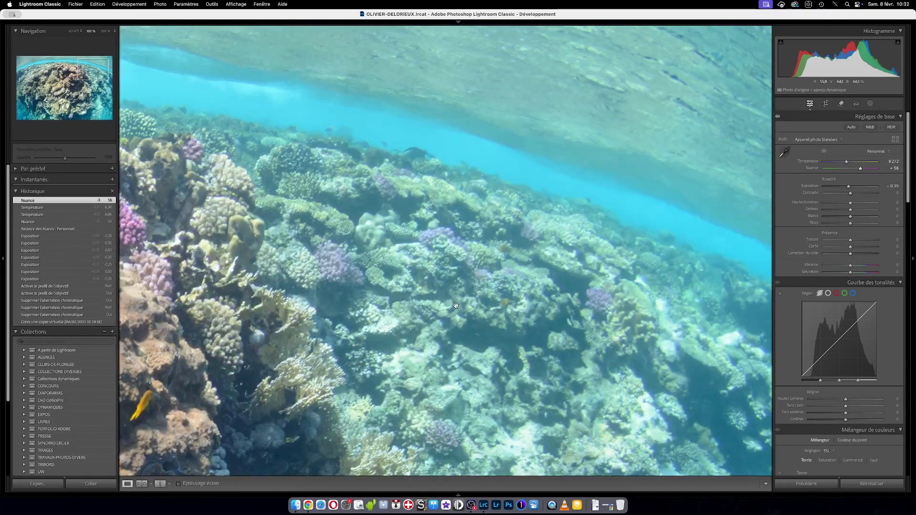
left_click_drag(647, 279, 592, 336)
left_click_drag(414, 338, 609, 257)
left_click(573, 296)
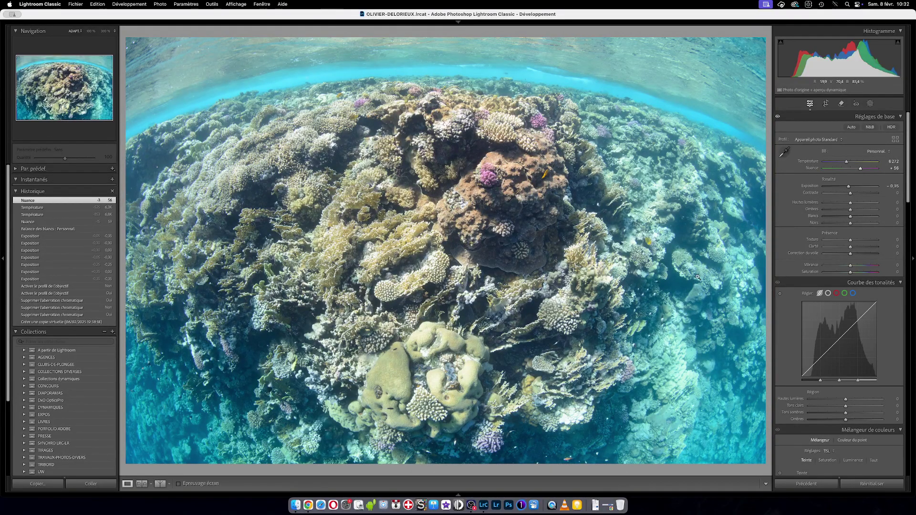
Examine the central hard corals, the shaded rock with the yellow fish and the adjoining slope at 100%.
left_click(433, 292)
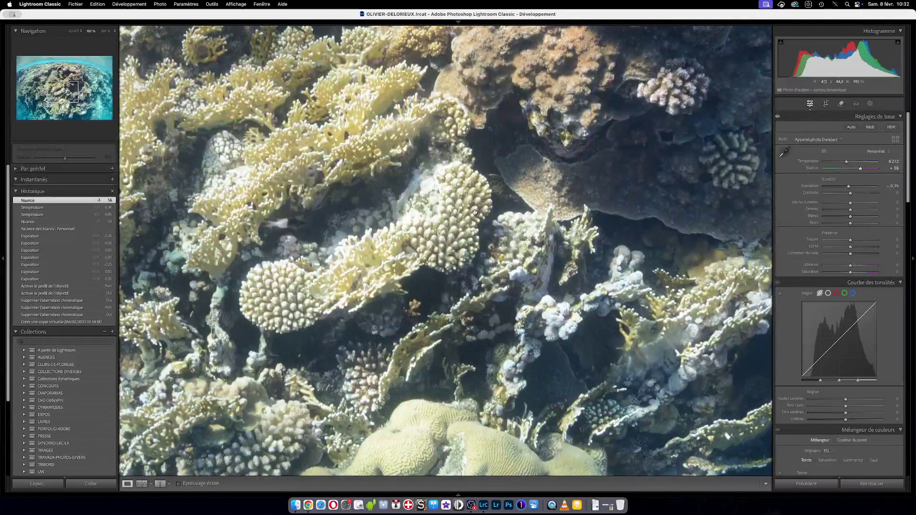
left_click_drag(485, 318, 259, 392)
left_click_drag(668, 335, 471, 250)
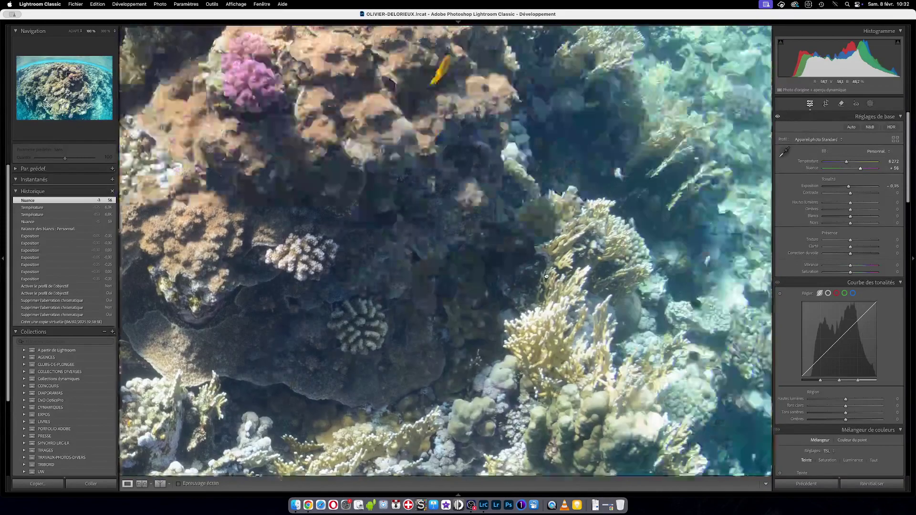
left_click_drag(752, 30, 498, 372)
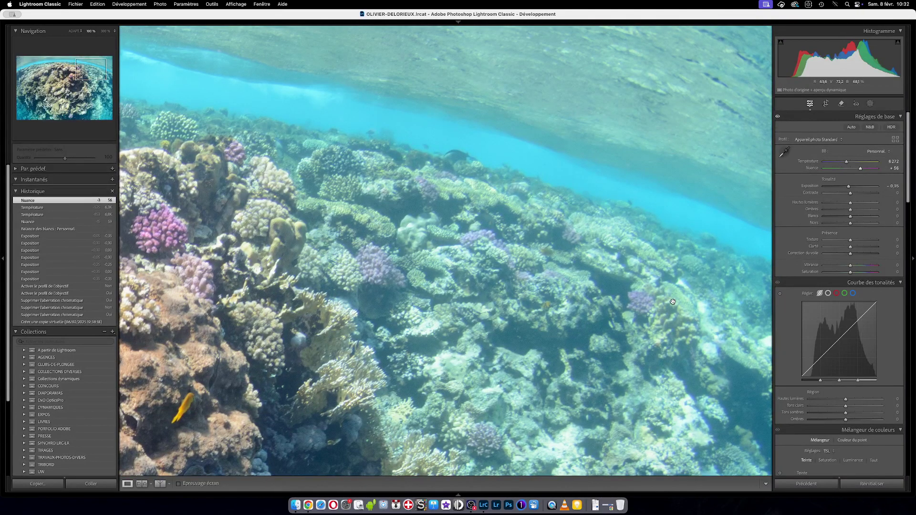
left_click(690, 319)
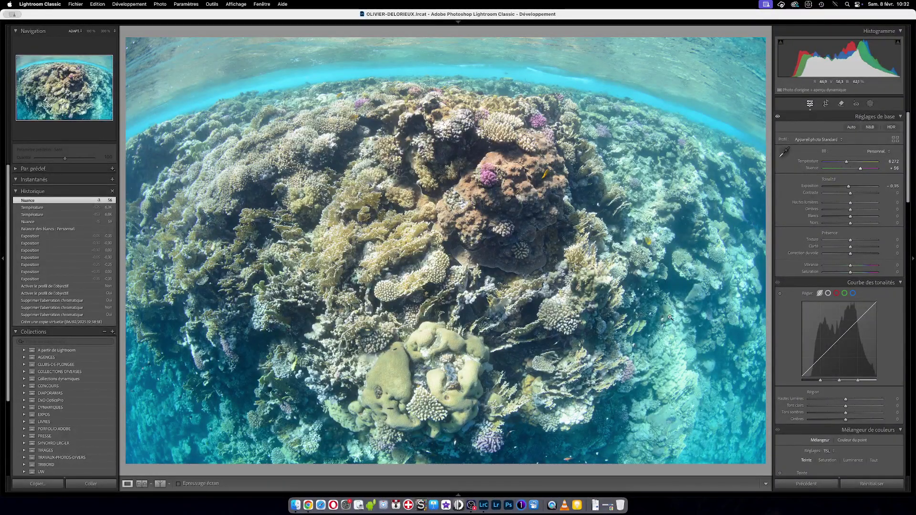
Examine the brain coral, the giant clam and the surrounding branching corals at 100%, returning to the whole photo.
left_click(454, 395)
left_click_drag(465, 405, 455, 357)
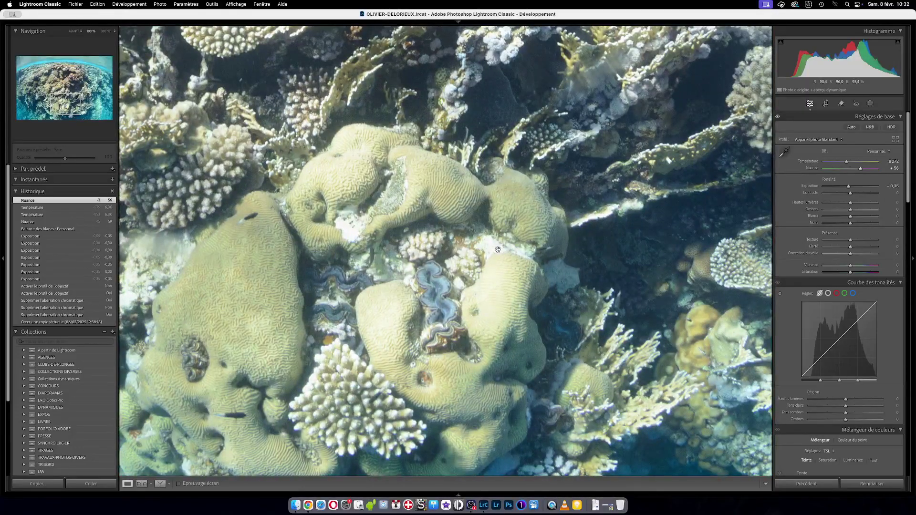
left_click_drag(498, 250, 499, 376)
left_click_drag(535, 157, 474, 282)
left_click_drag(608, 292, 467, 282)
left_click_drag(619, 283, 640, 117)
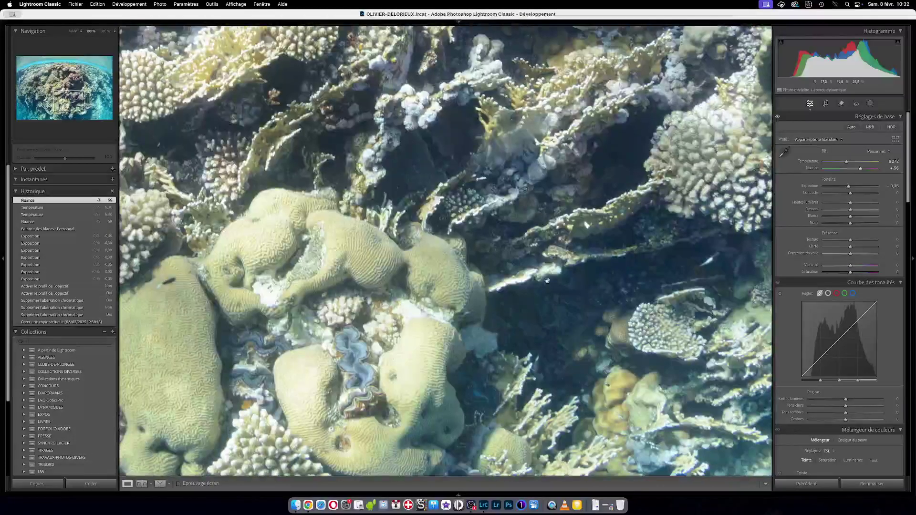
left_click(742, 244)
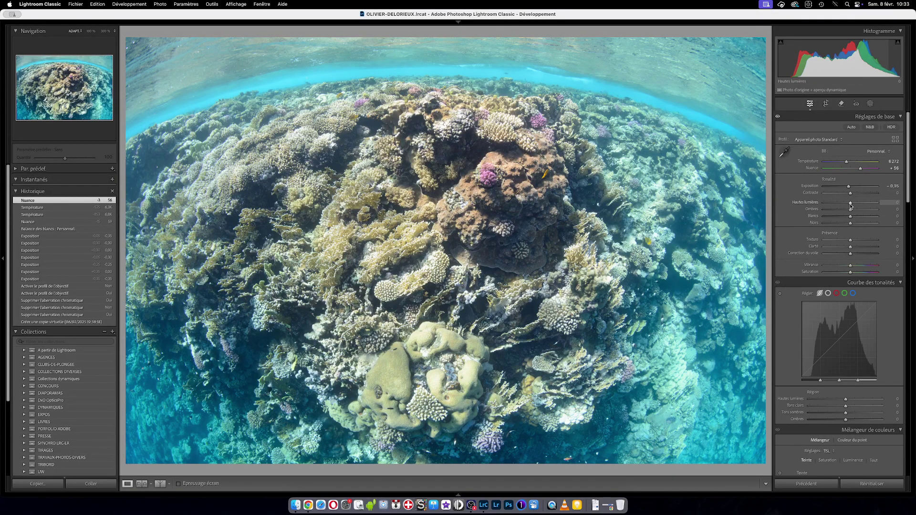
Try the highlights at -100 and +5 while checking the brain coral at 100%, resetting them to 0 each time.
left_click_drag(851, 204, 752, 205)
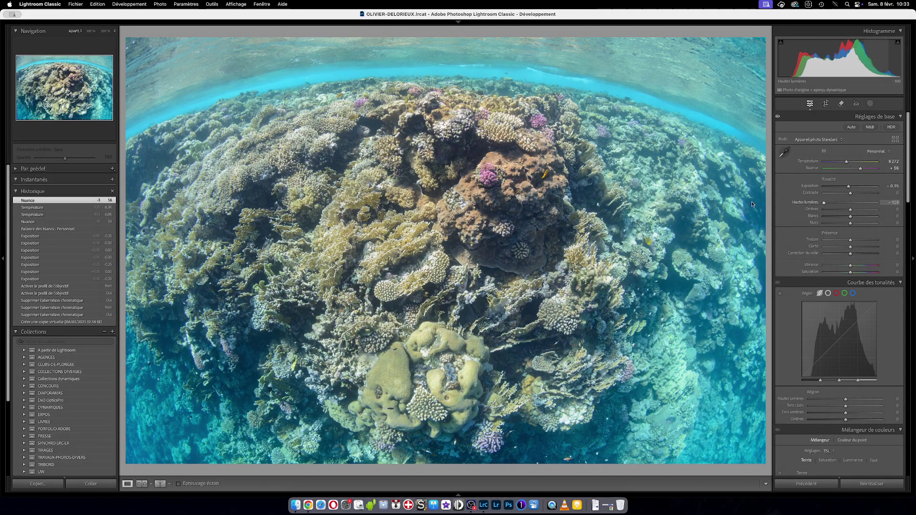
left_click_drag(824, 211, 754, 213)
left_click(442, 289)
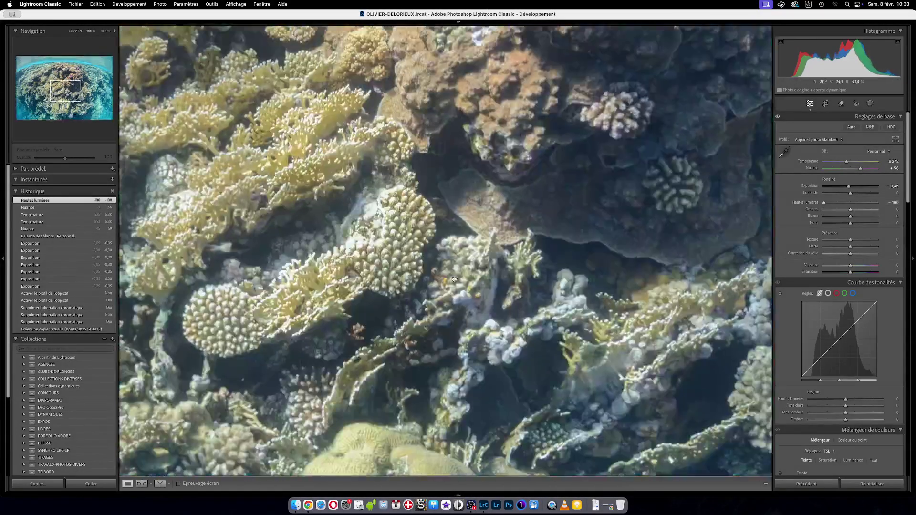
scroll(486, 235, "down", 10)
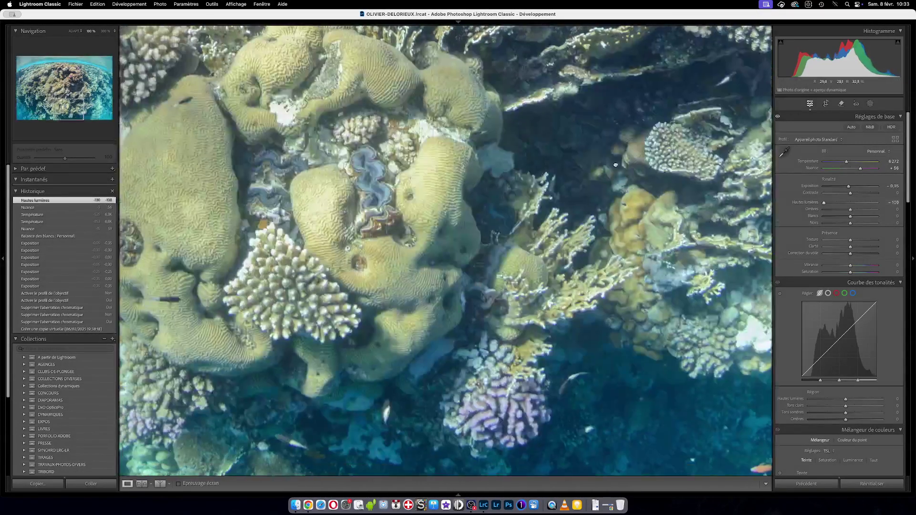
scroll(588, 288, "left", 5)
scroll(588, 288, "up", 3)
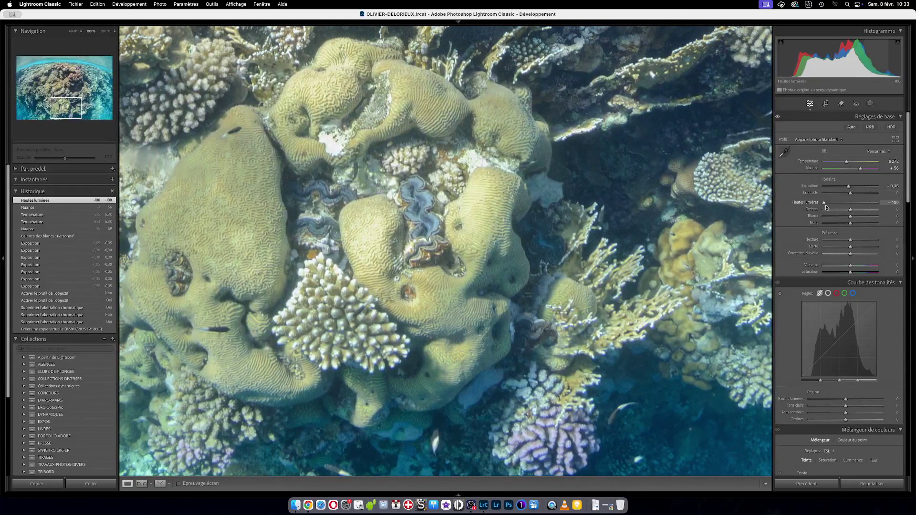
left_click_drag(825, 206, 795, 204)
scroll(491, 232, "up", 3)
scroll(491, 231, "right", 1)
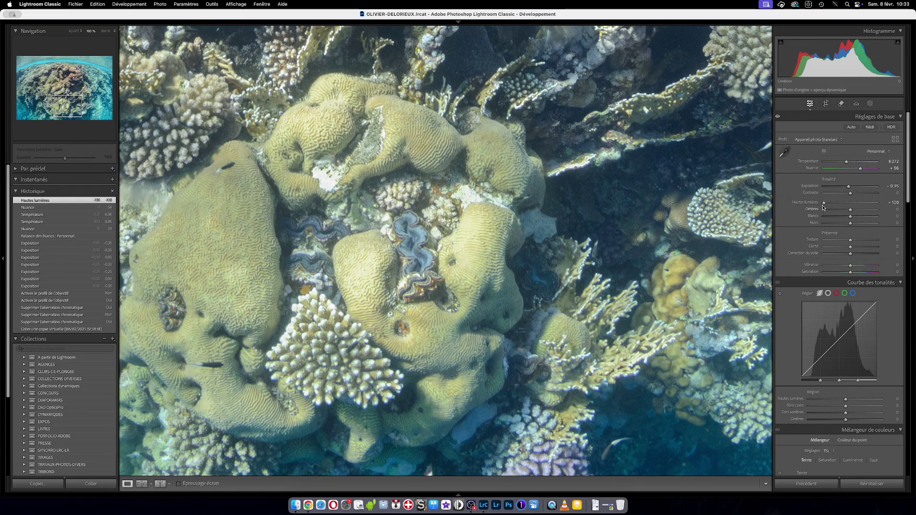
double_click(805, 202)
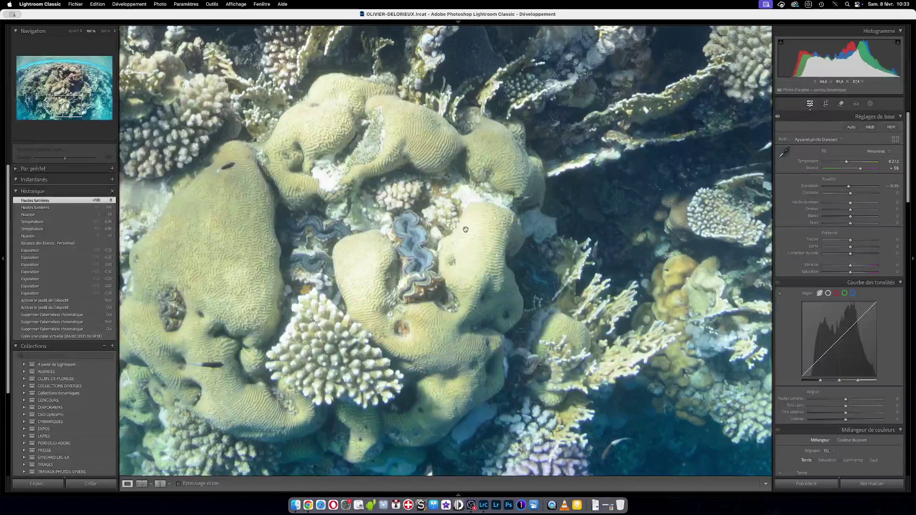
left_click_drag(851, 206, 854, 206)
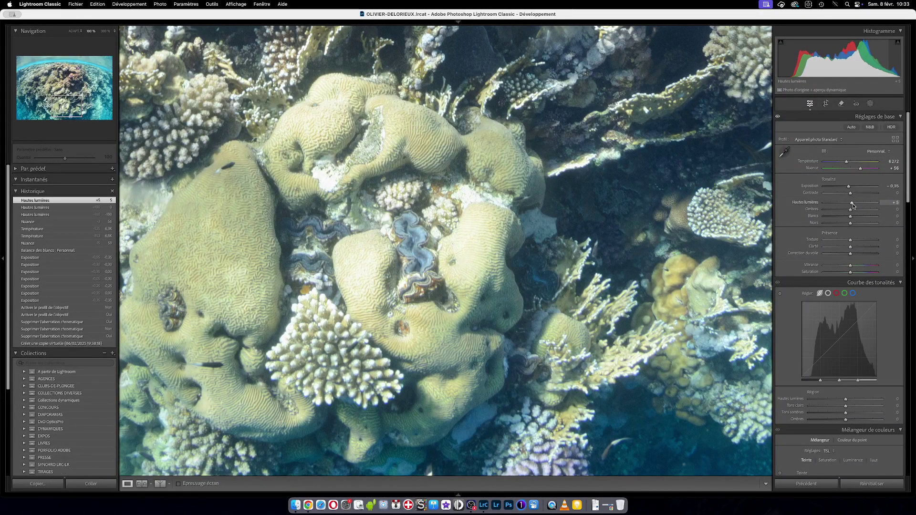
double_click(853, 206)
Examine the bright bluish reef slope from the brain coral to the photo's right edge at 100%.
left_click_drag(679, 159, 468, 354)
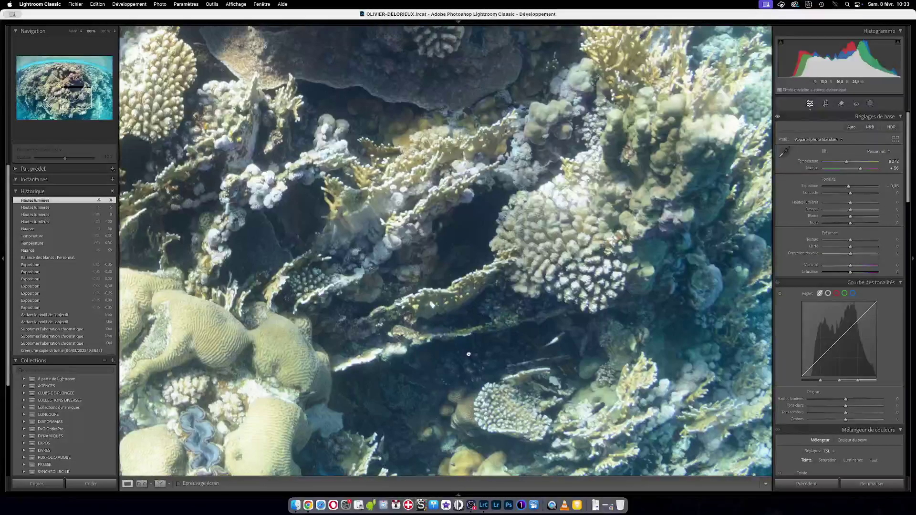
left_click_drag(644, 158, 477, 324)
left_click_drag(669, 143, 501, 310)
left_click_drag(692, 119, 568, 300)
left_click_drag(635, 210, 526, 210)
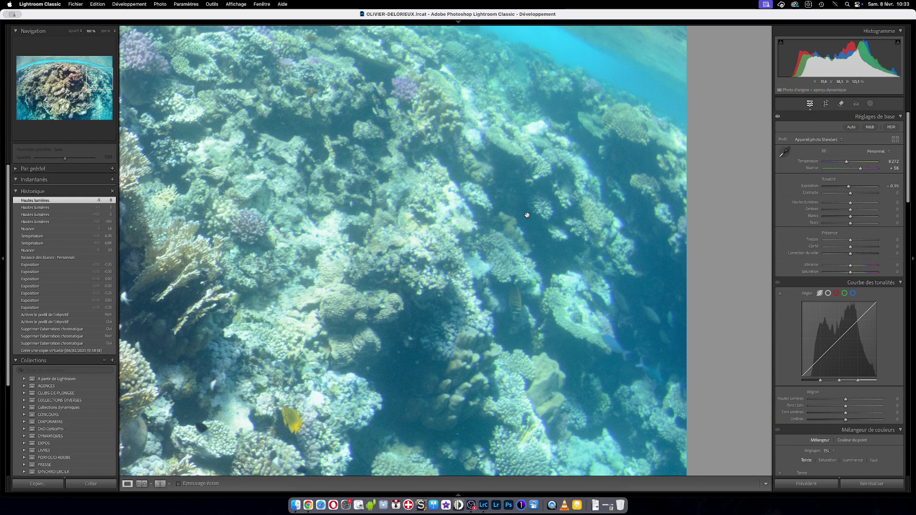
left_click_drag(527, 215, 599, 234)
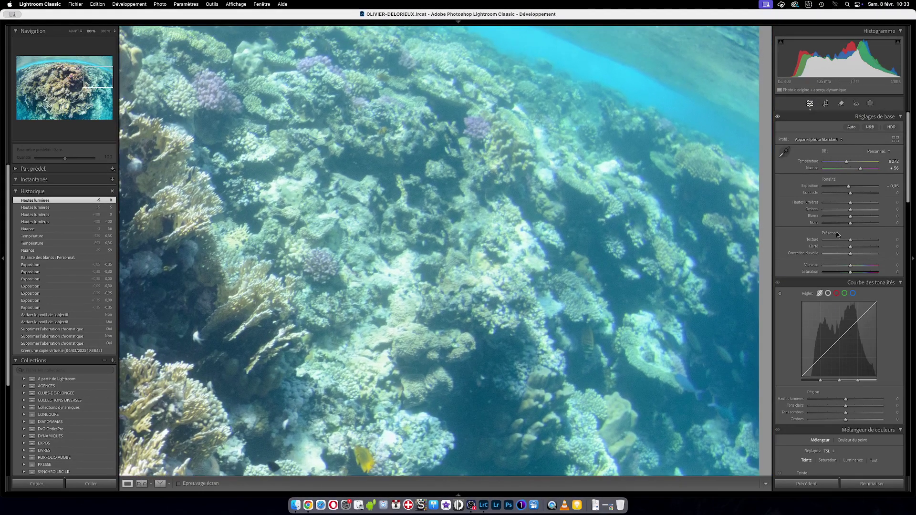
Try the highlights at -3 on the bright reef slope, reset them to 0, and recheck the central corals at 100%.
mouse_move(850, 202)
left_mouse_down()
mouse_move(803, 204)
mouse_move(850, 206)
left_mouse_up()
double_click(851, 204)
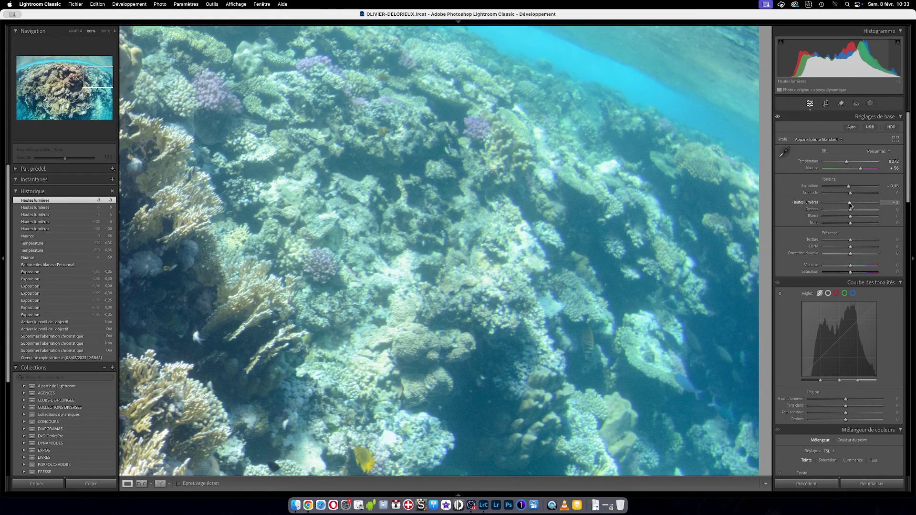
left_click(640, 215)
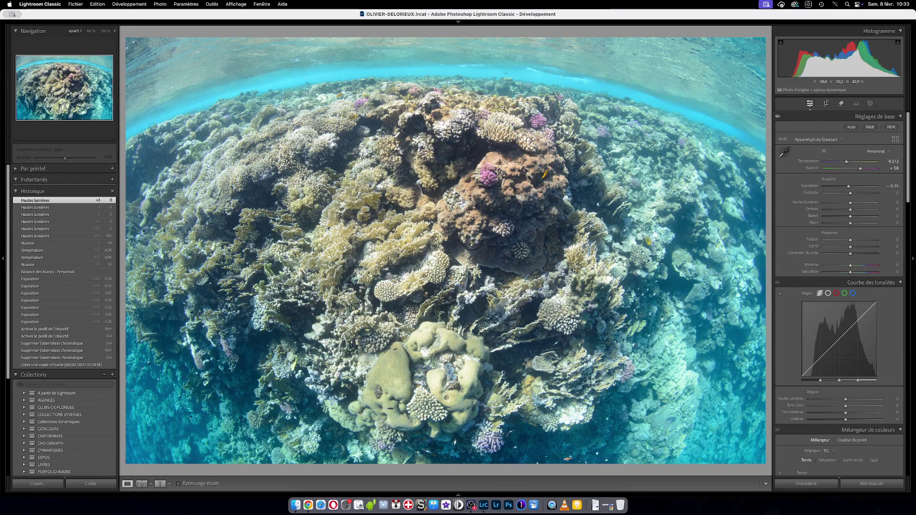
left_click(430, 289)
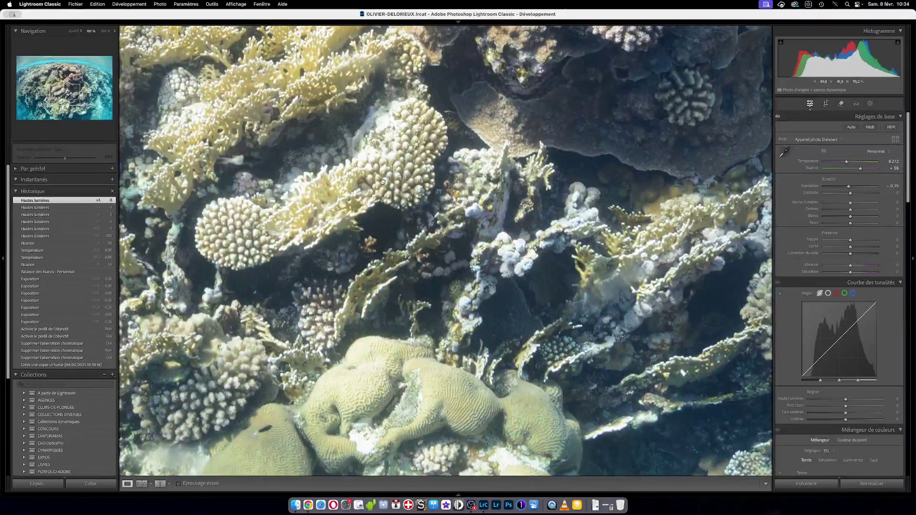
left_click(561, 227)
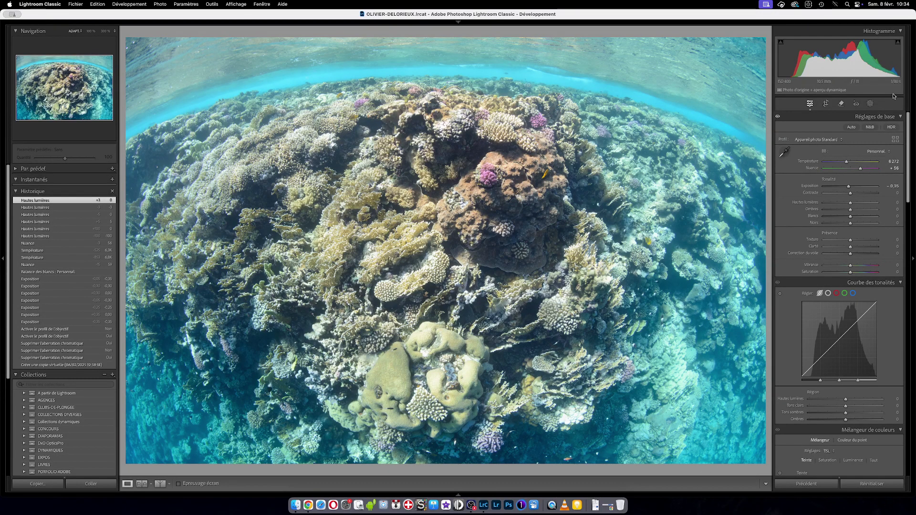
Add a radial gradient mask over the centre of the reef and shift it slightly towards the brain coral.
left_click(869, 104)
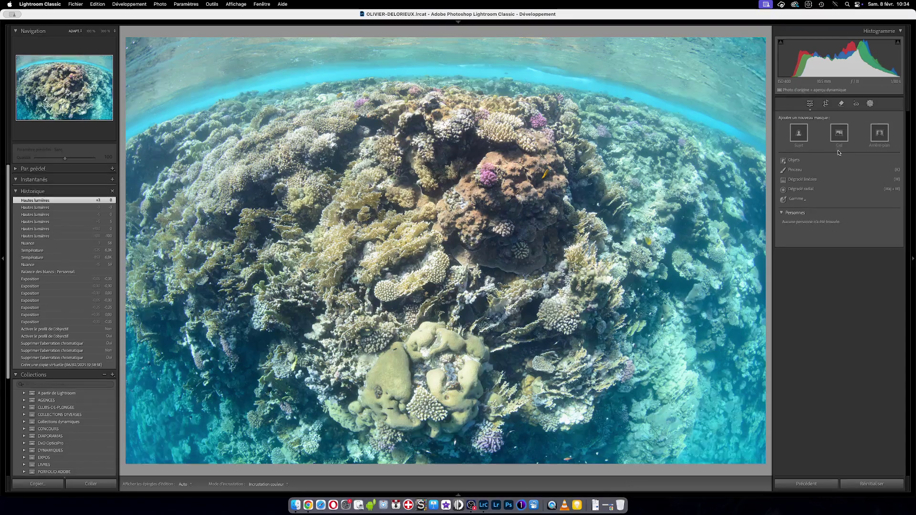
left_click(802, 190)
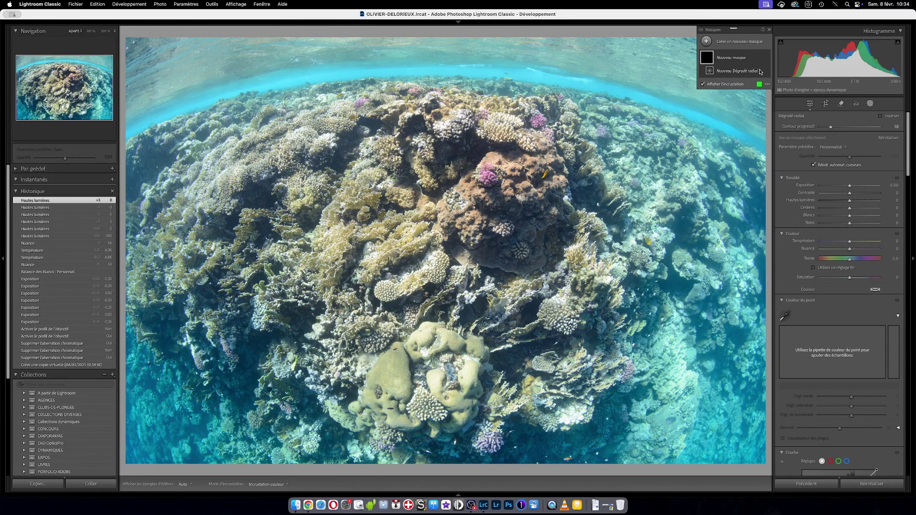
left_click_drag(413, 237, 627, 408)
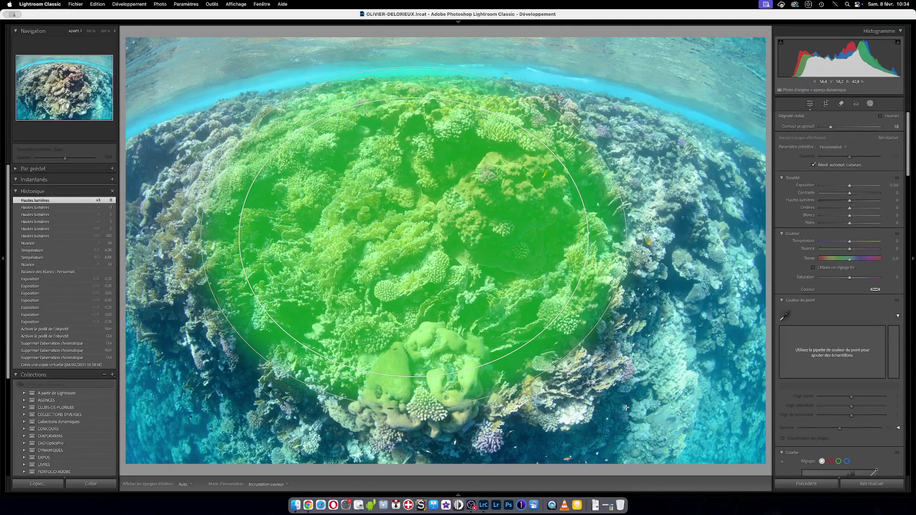
left_click_drag(514, 320, 540, 338)
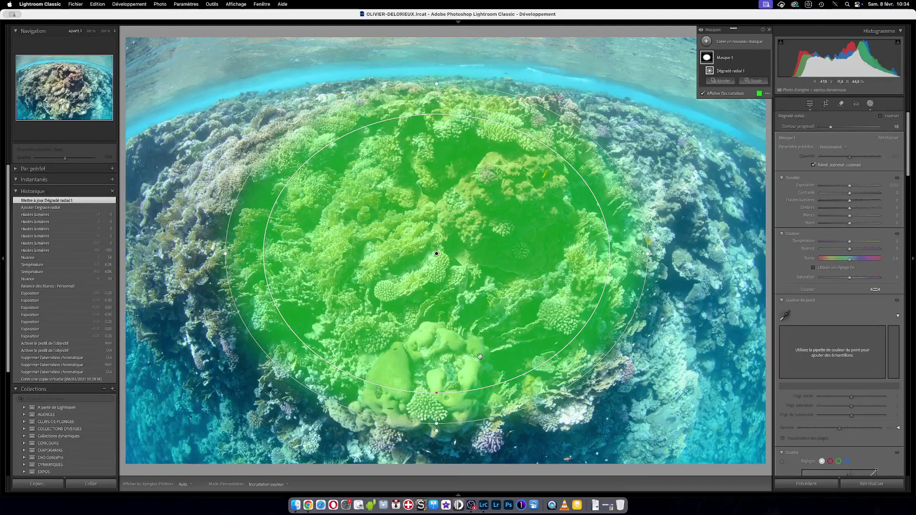
Enlarge the radial gradient's ellipse in height and width and recentre it so it covers most of the reef.
left_click_drag(436, 423, 437, 442)
left_click_drag(516, 366, 543, 394)
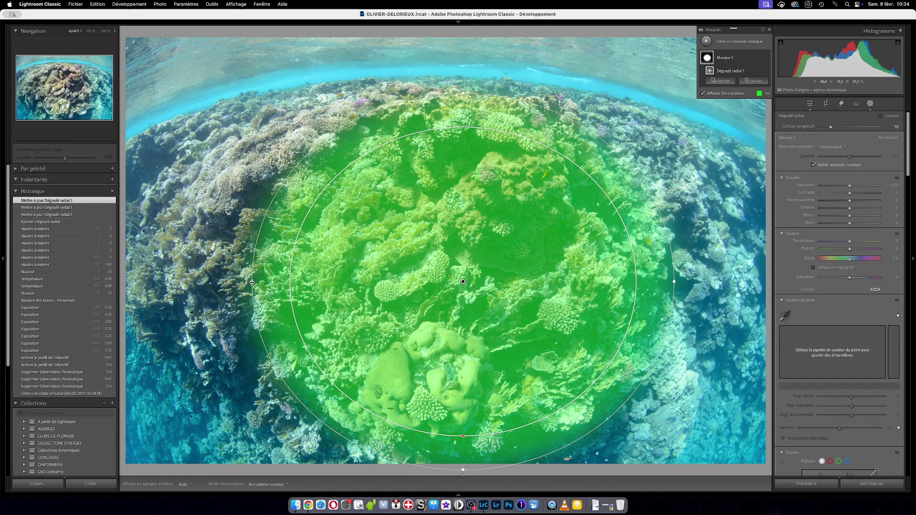
left_click_drag(246, 286, 193, 283)
left_click_drag(536, 278, 524, 283)
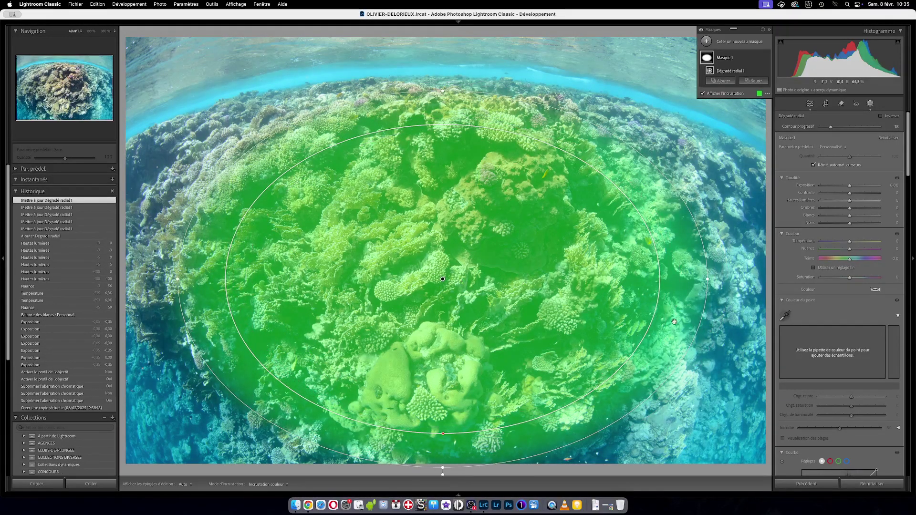
Set the radial gradient's feather to 12 and nudge the ellipse into place over the reef.
left_click_drag(441, 434, 483, 424)
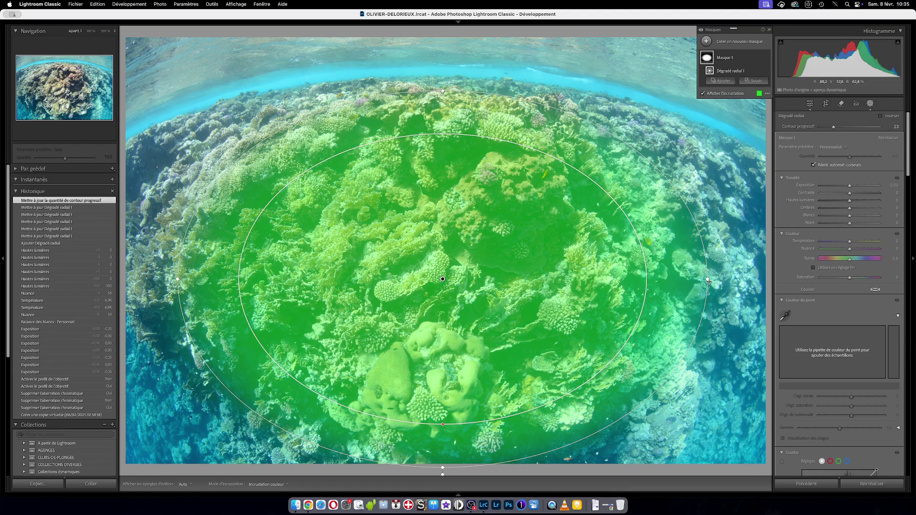
left_click_drag(416, 366, 416, 364)
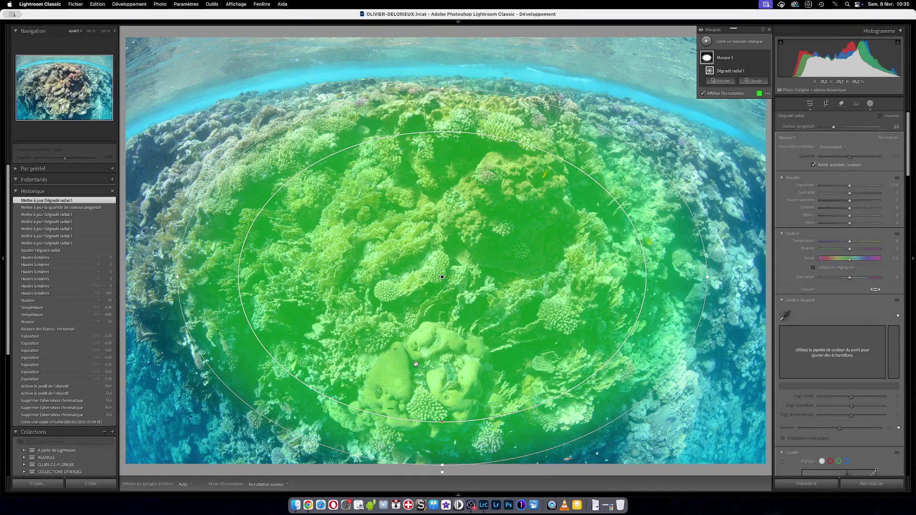
left_click_drag(440, 422, 443, 443)
left_click_drag(449, 394, 448, 398)
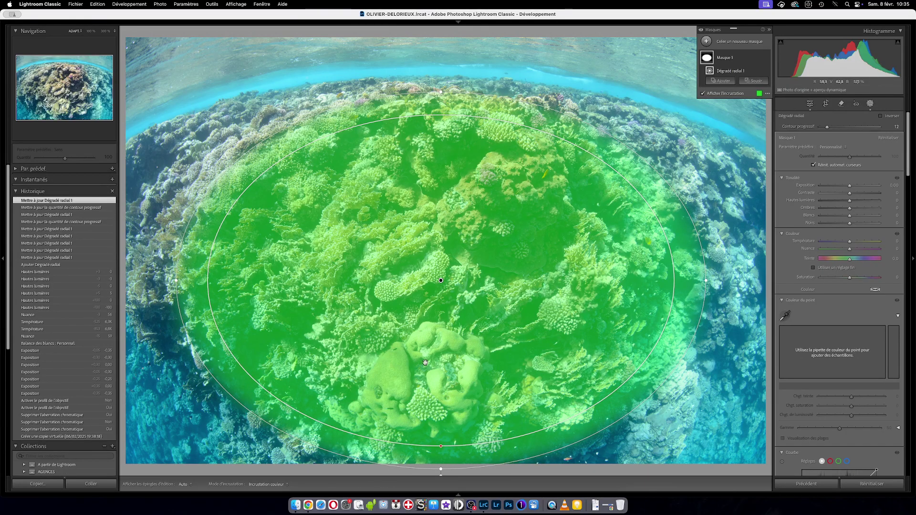
Lower the radial mask's highlights to about -85, judging the result on the central corals at 100%.
left_click(415, 380)
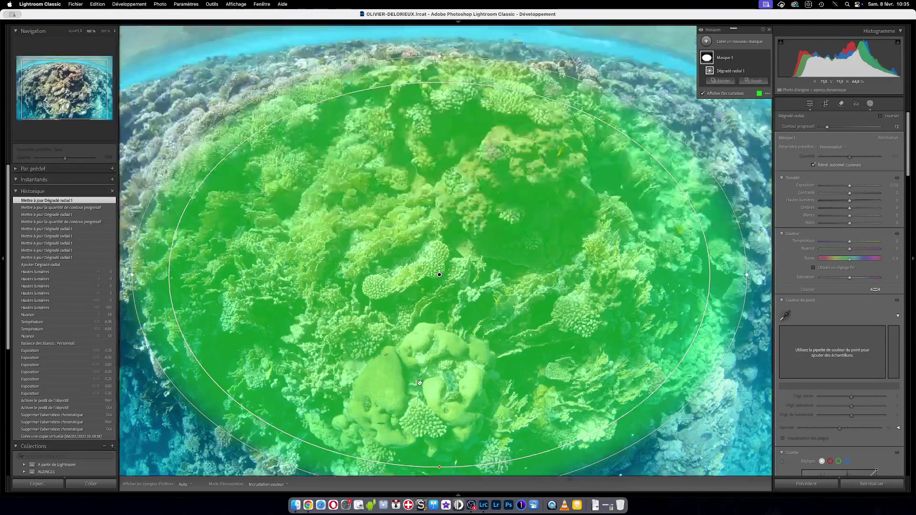
left_click_drag(416, 400, 451, 281)
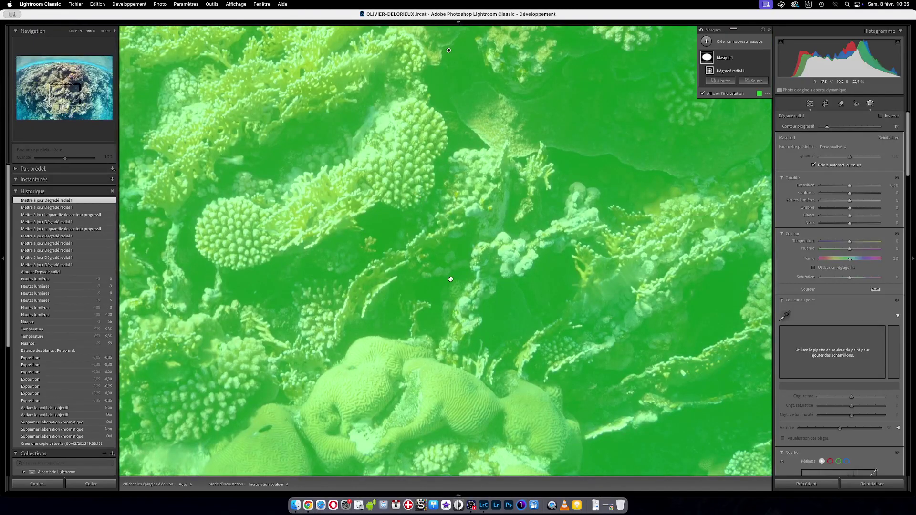
left_click_drag(464, 181, 452, 273)
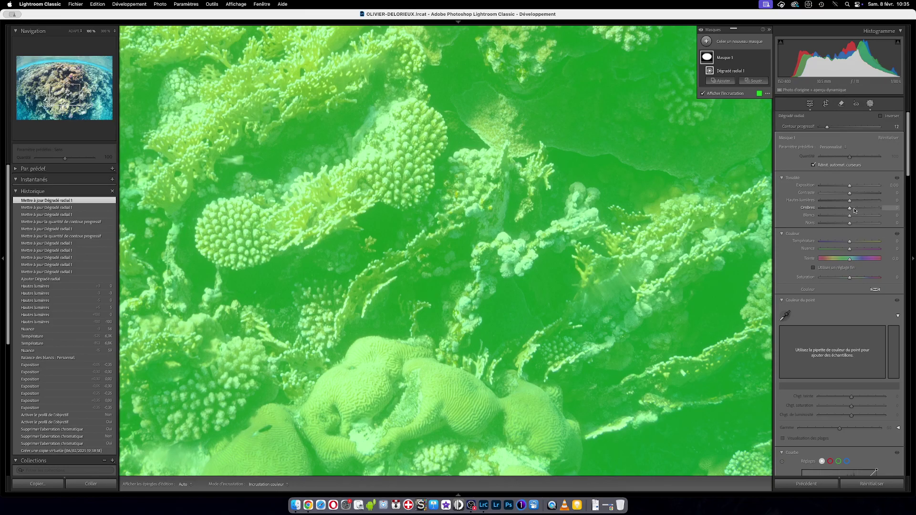
left_click_drag(851, 204, 825, 203)
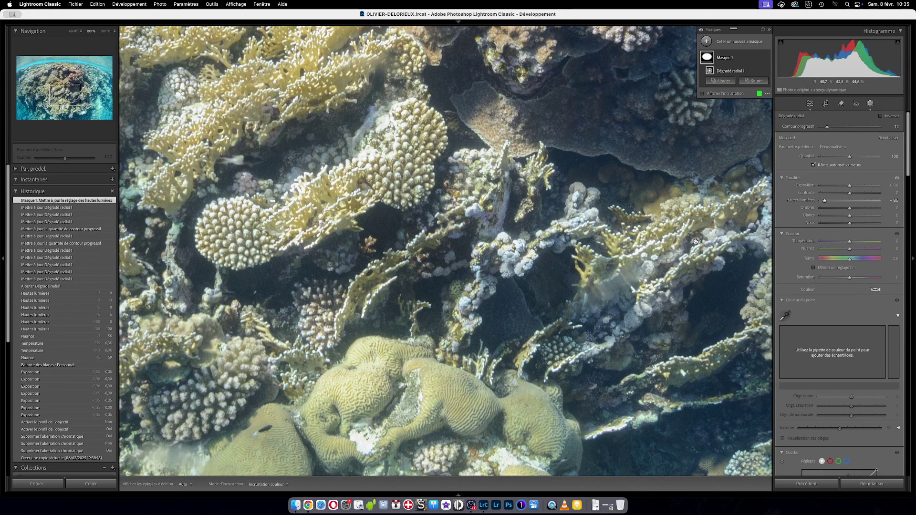
left_click(572, 246)
left_click(573, 246)
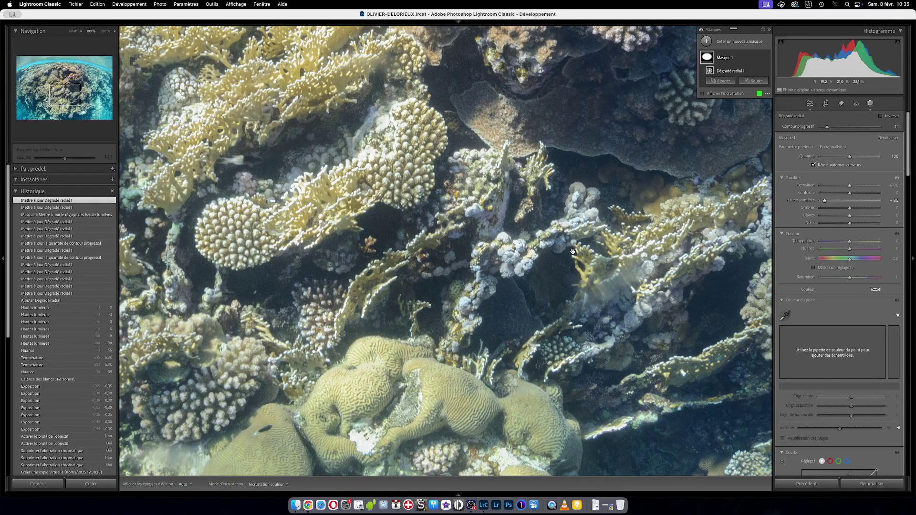
Move the radial gradient's ellipse back down over the reef, viewing the whole photo, and close the masking tools.
key("z")
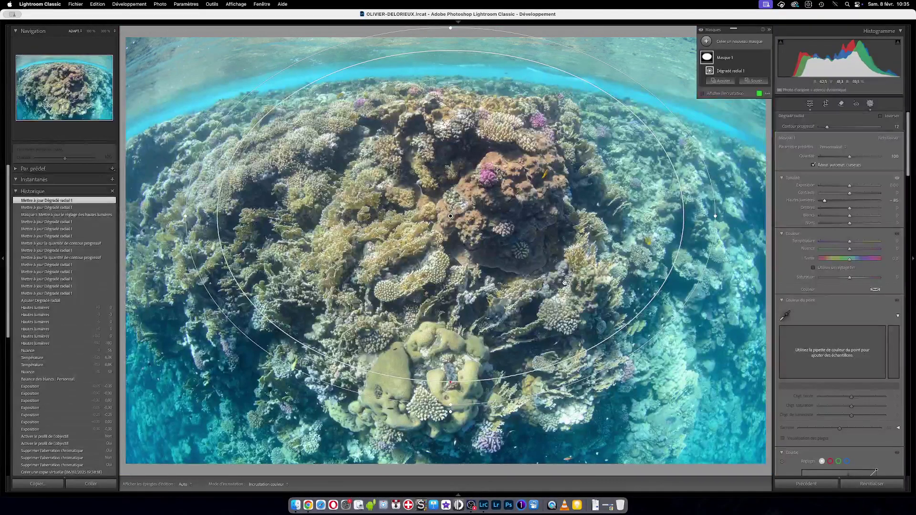
left_click_drag(566, 292, 566, 309)
left_click_drag(560, 321, 554, 331)
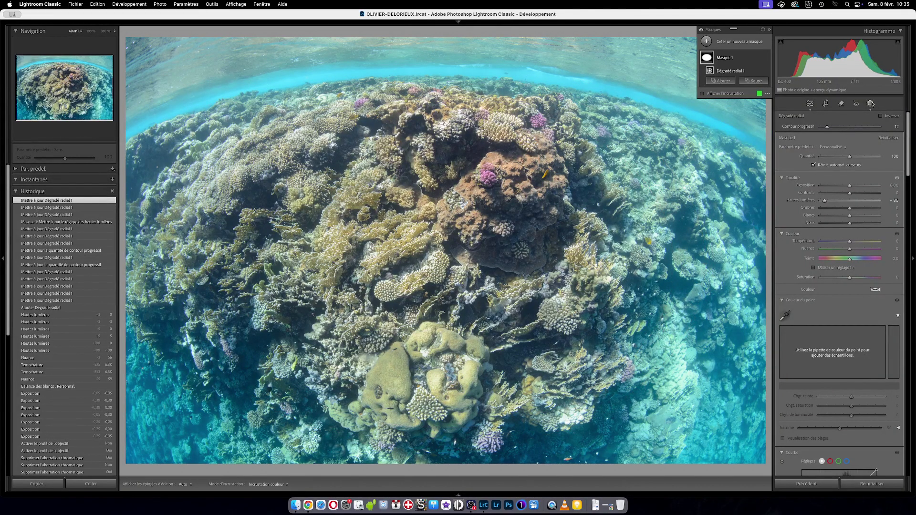
key("shift+w")
Examine the brain coral, the surrounding corals and the bright reef slope at 100%, then return to the full photo.
left_click(460, 262)
left_click_drag(459, 262, 461, 198)
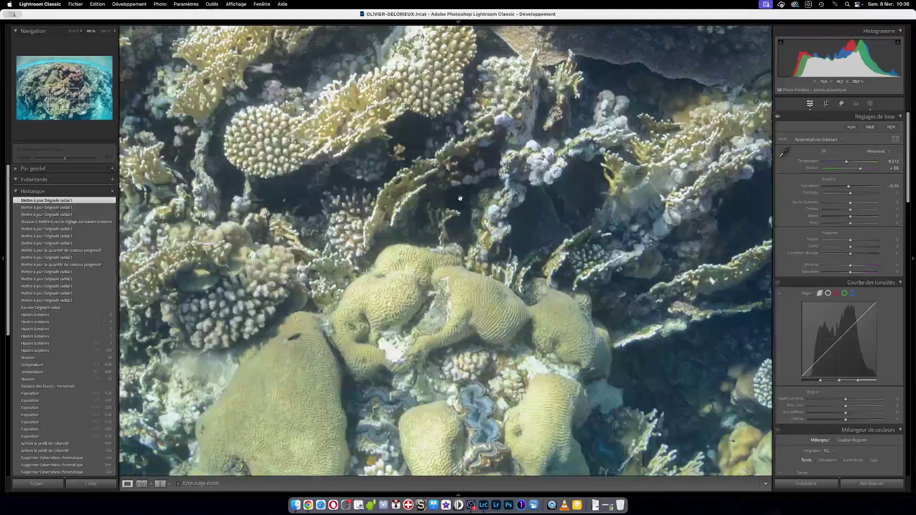
left_click_drag(556, 364, 520, 307)
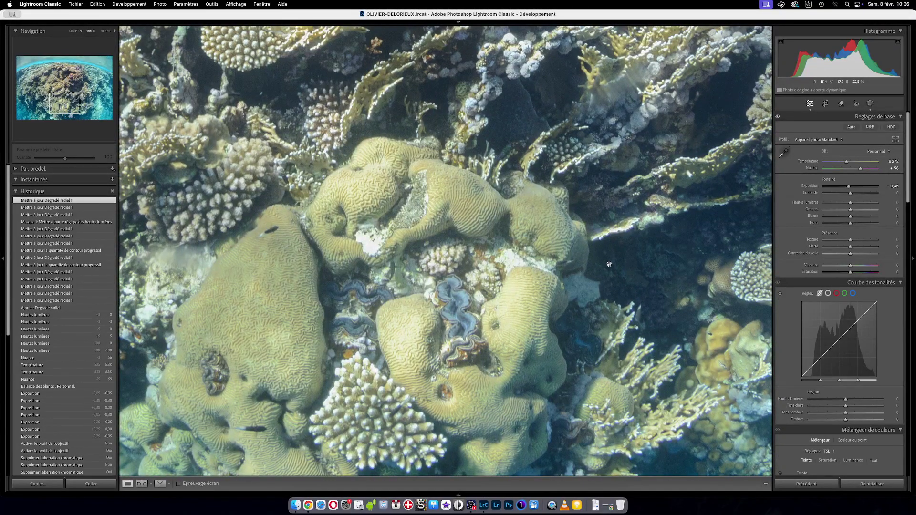
scroll(658, 271, "up", 10)
scroll(657, 271, "right", 10)
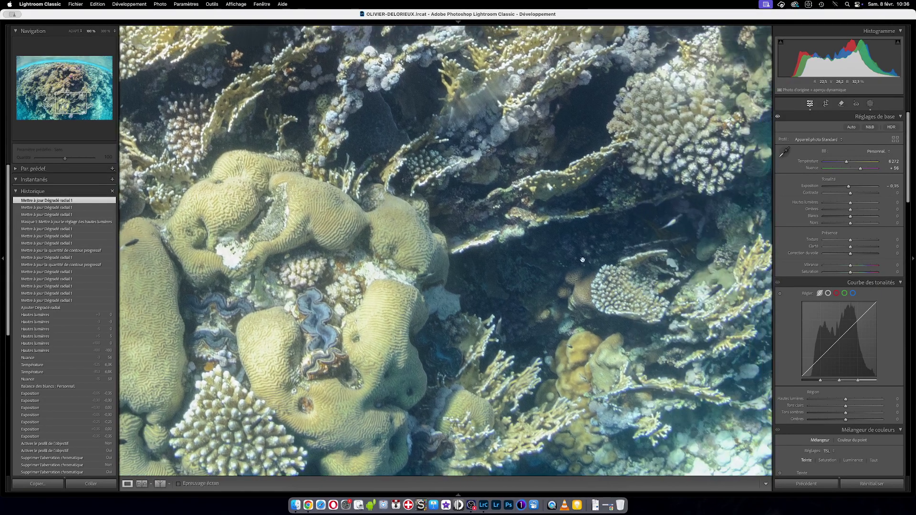
scroll(631, 178, "up", 10)
scroll(631, 178, "right", 5)
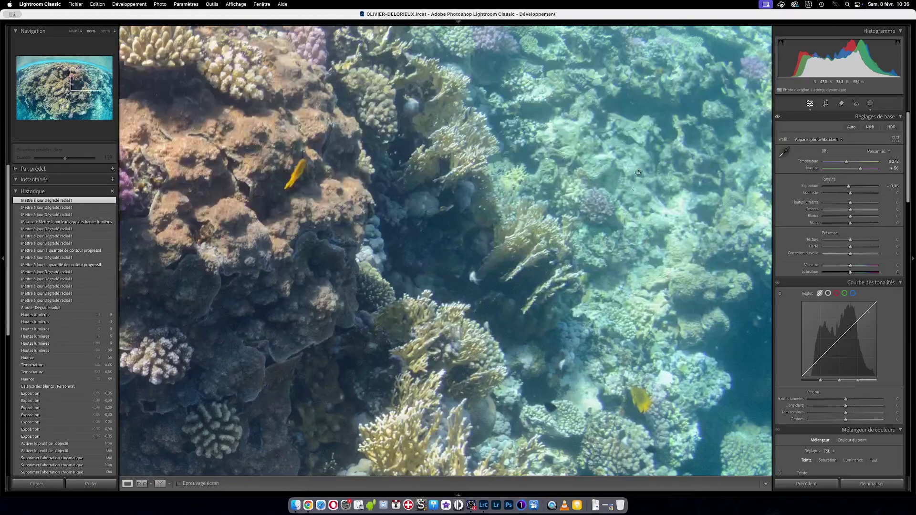
left_click(613, 293)
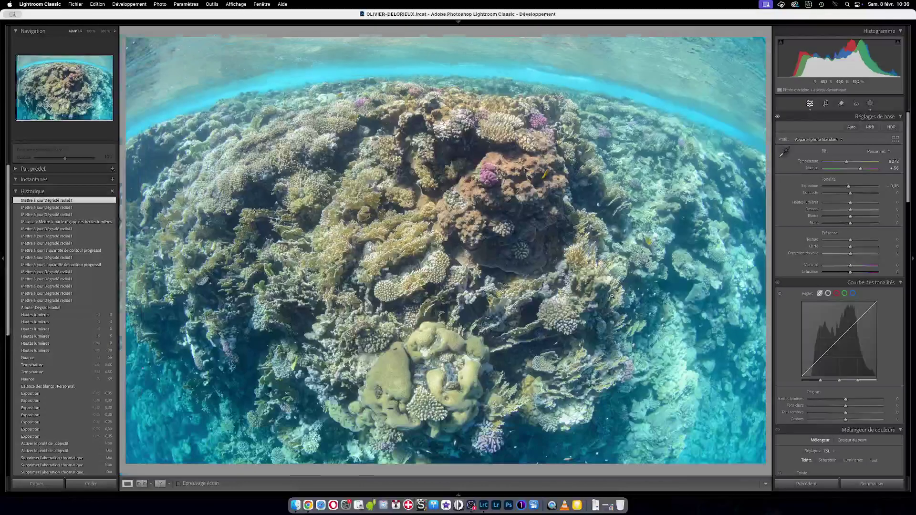
Compare the photo before and after in a split view, including the central corals at 100%.
key("shift+y")
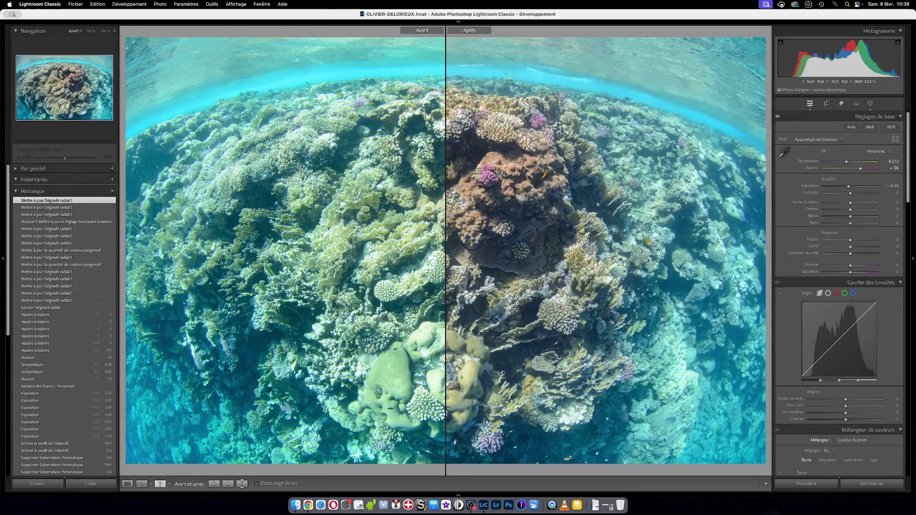
left_click(492, 307)
left_click_drag(491, 306, 324, 339)
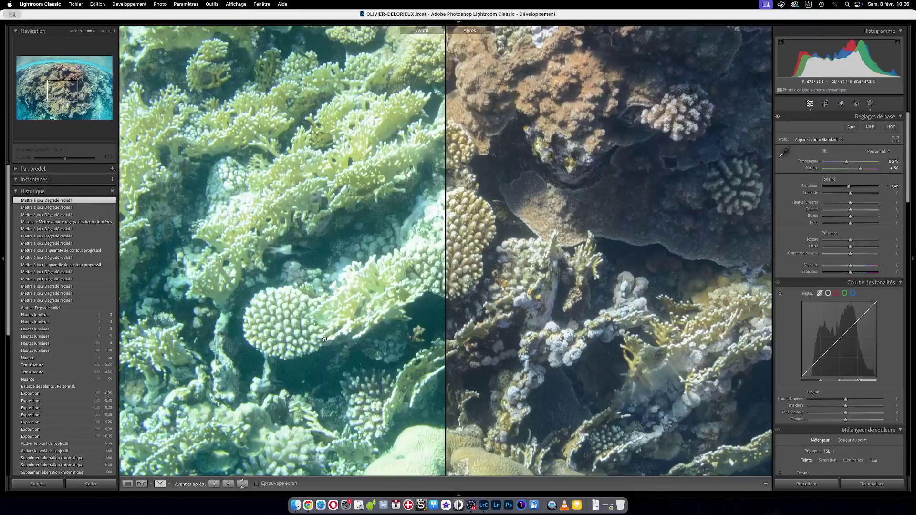
left_click(505, 261)
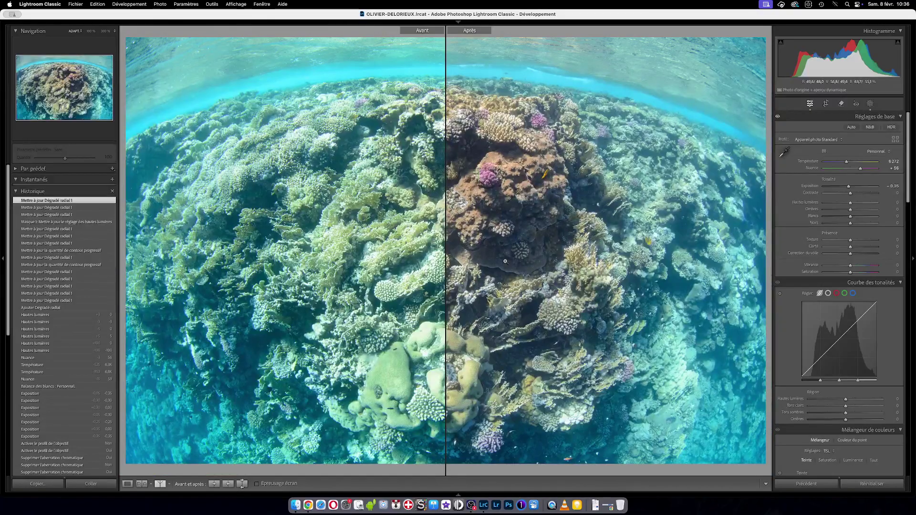
key("y")
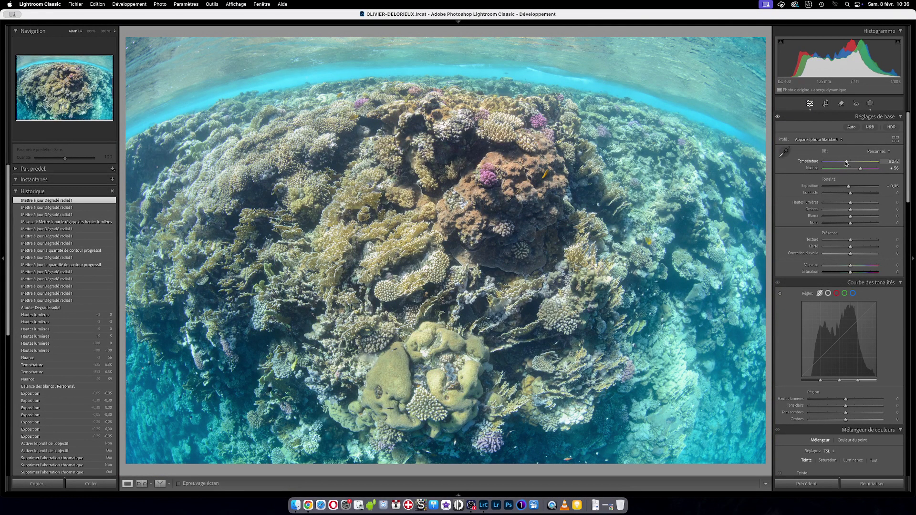
Set the white balance temperature to 6014 and the tint to +47, and check the reef slope at 100%.
left_click_drag(846, 163, 859, 170)
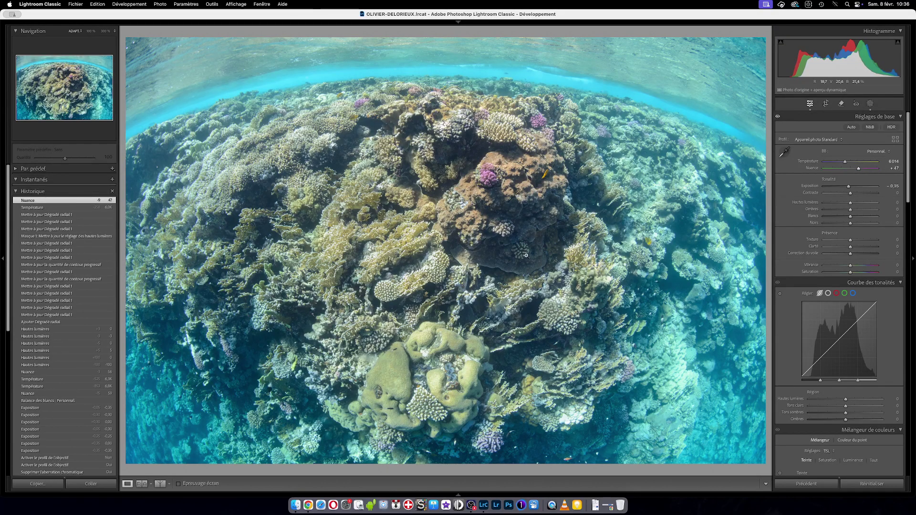
left_click(421, 257)
left_click_drag(492, 315, 496, 210)
left_click(497, 211)
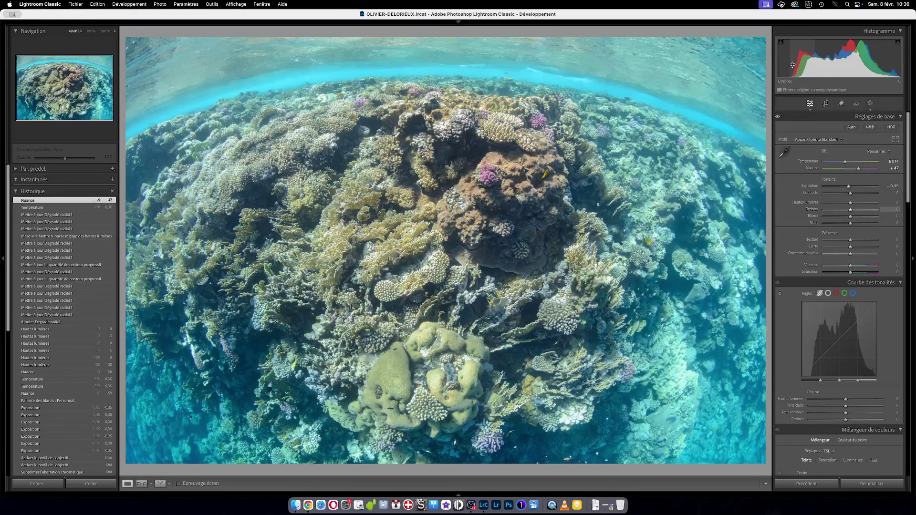
left_click(568, 210)
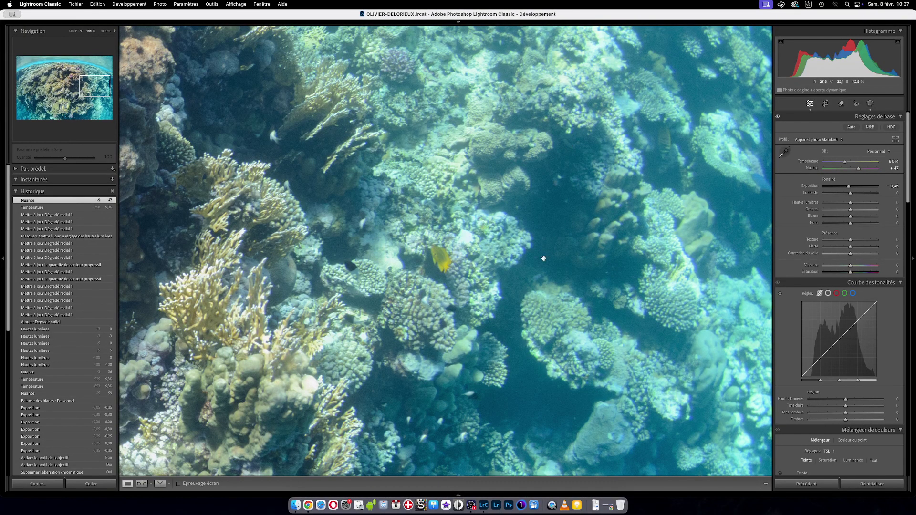
left_click(554, 298)
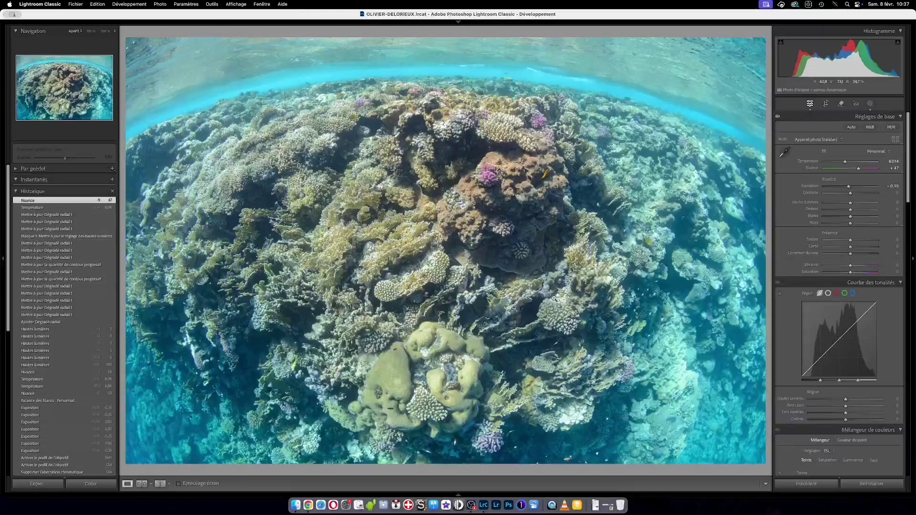
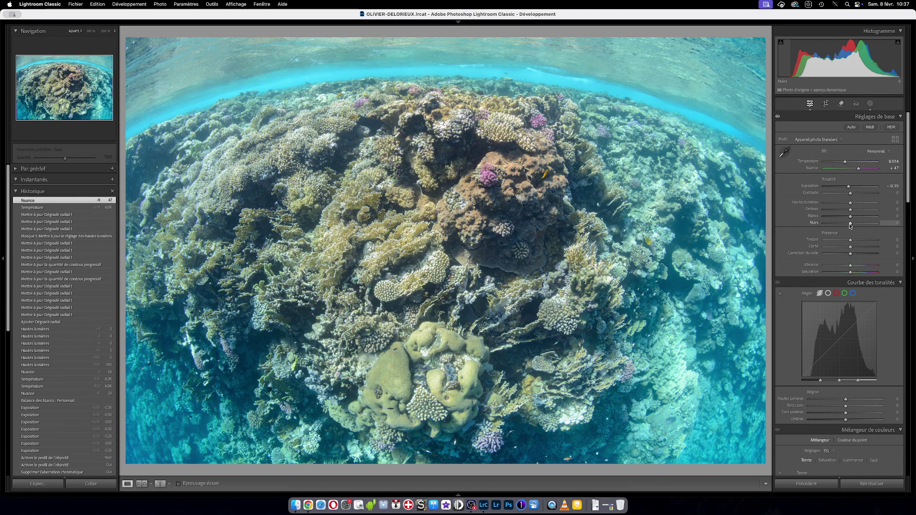
Lower the global blacks to -42, judging them on the reef slope at 100% and in a split before/after view.
key("z")
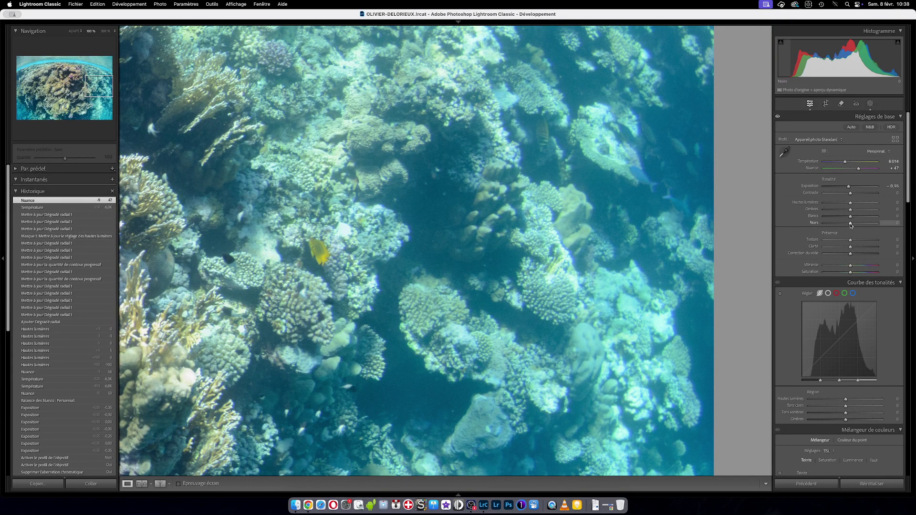
left_click_drag(851, 224, 814, 224)
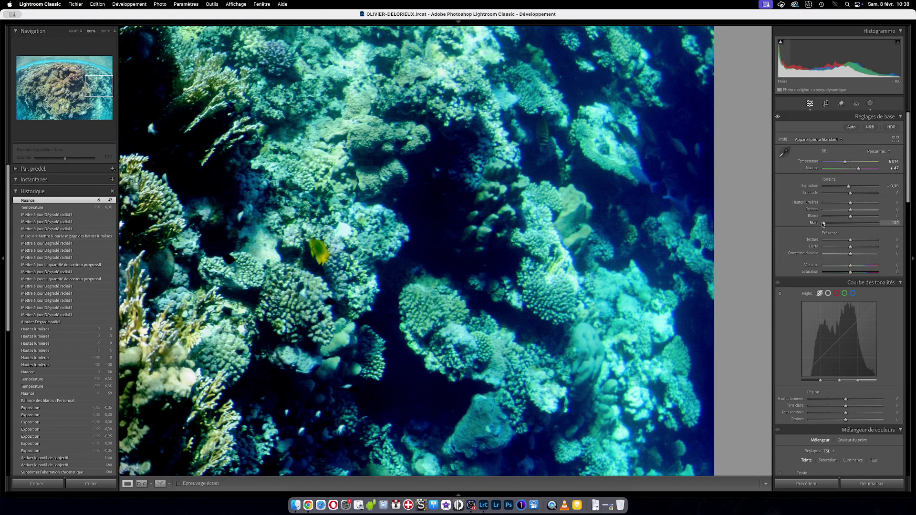
left_click_drag(823, 224, 828, 226)
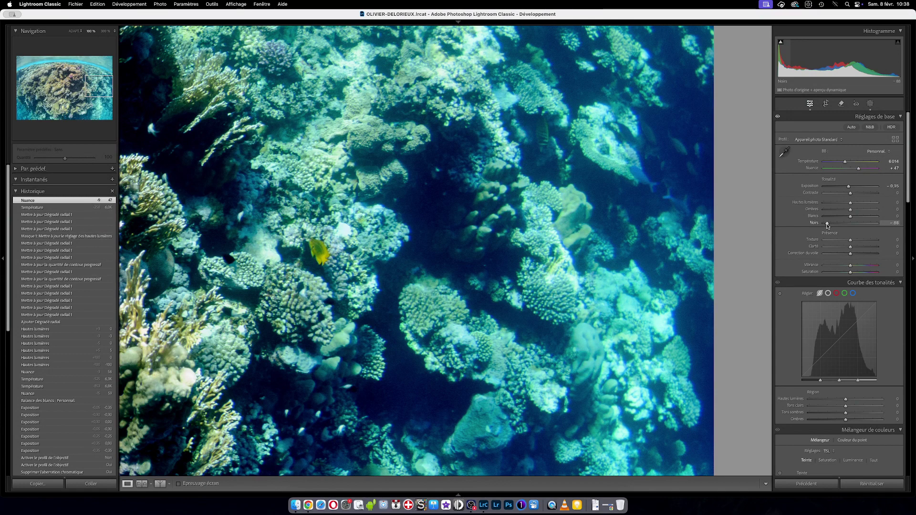
left_click_drag(828, 226, 835, 226)
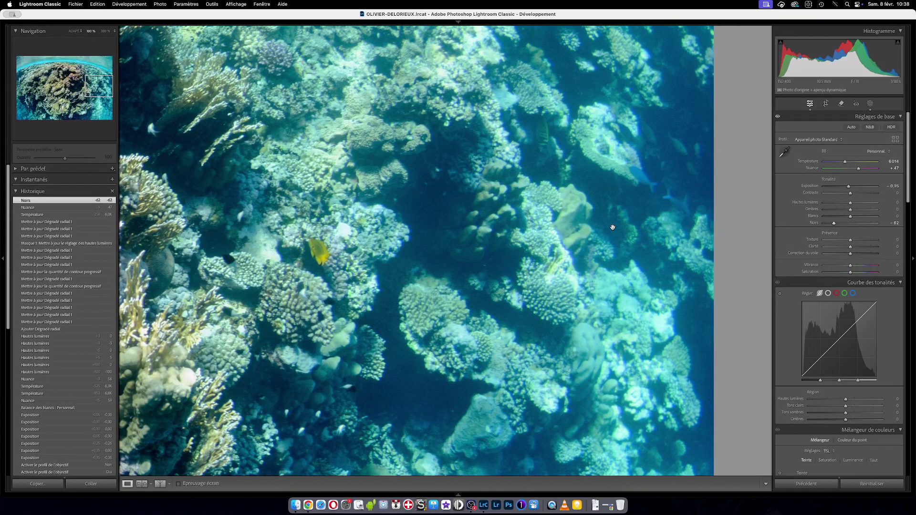
left_click(613, 227)
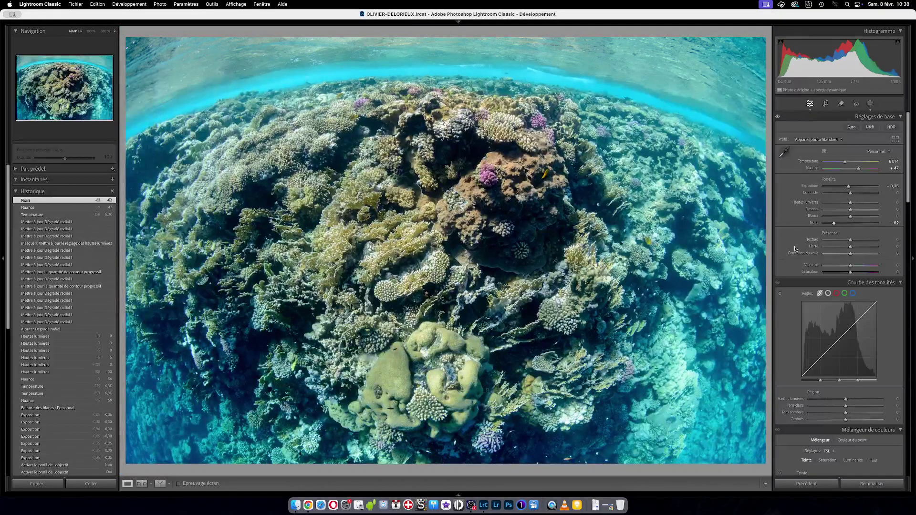
key("shift+y")
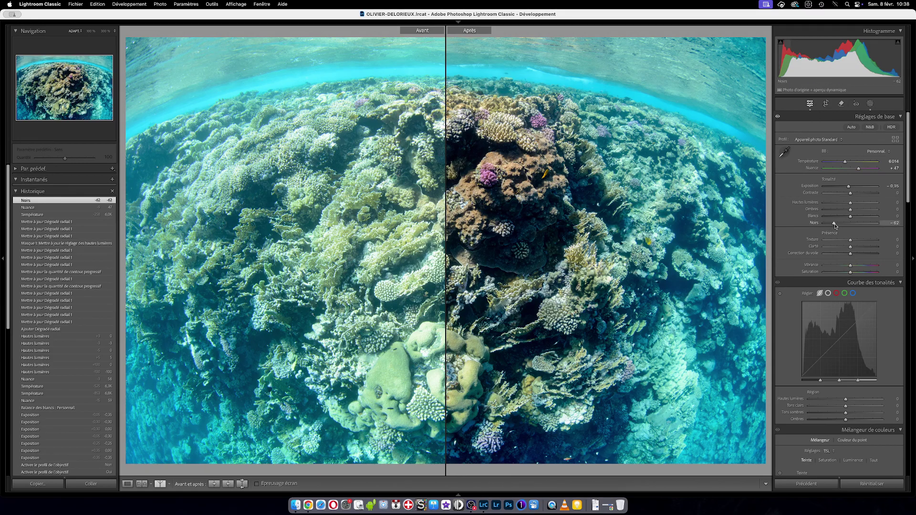
left_click_drag(835, 226, 841, 226)
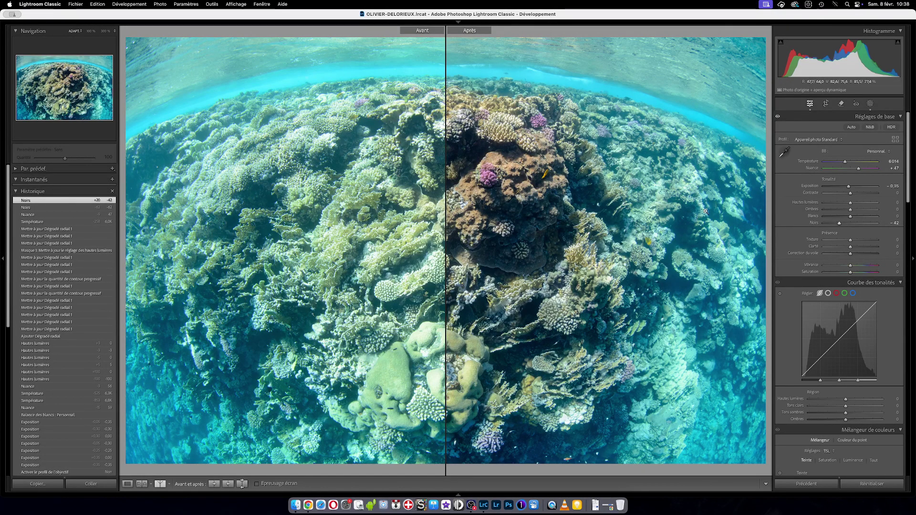
key("y")
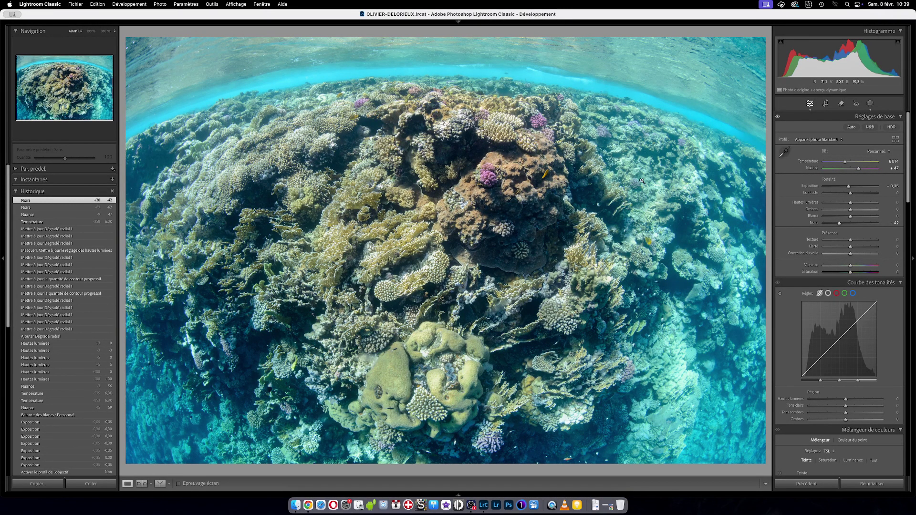
Examine the far reef crest, the purple and brown central corals and the deep reef slope at 100%, then return to the full photo.
left_click_drag(553, 113, 524, 235)
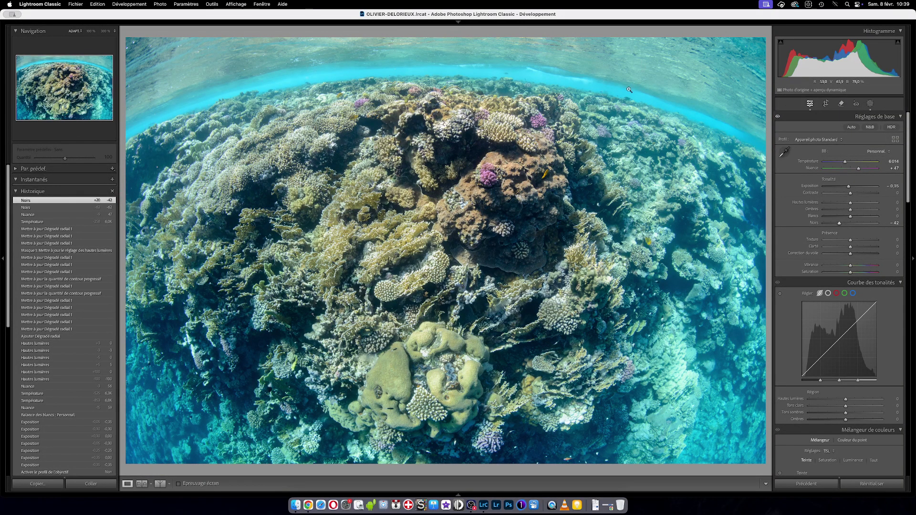
left_click(357, 105)
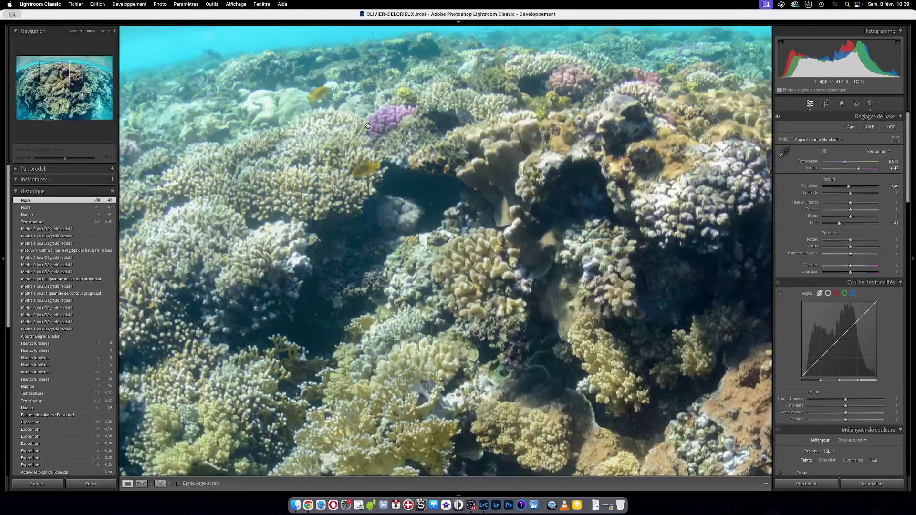
left_click_drag(368, 125, 383, 153)
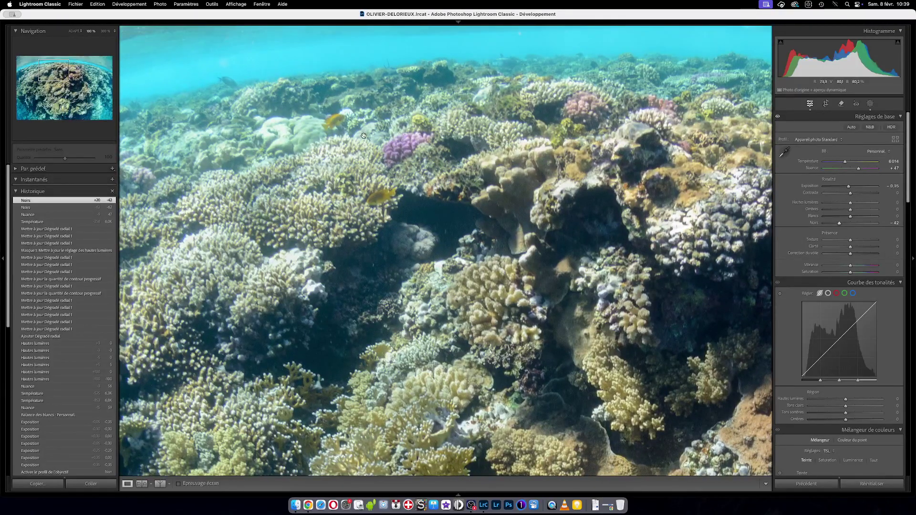
left_click_drag(419, 141, 591, 172)
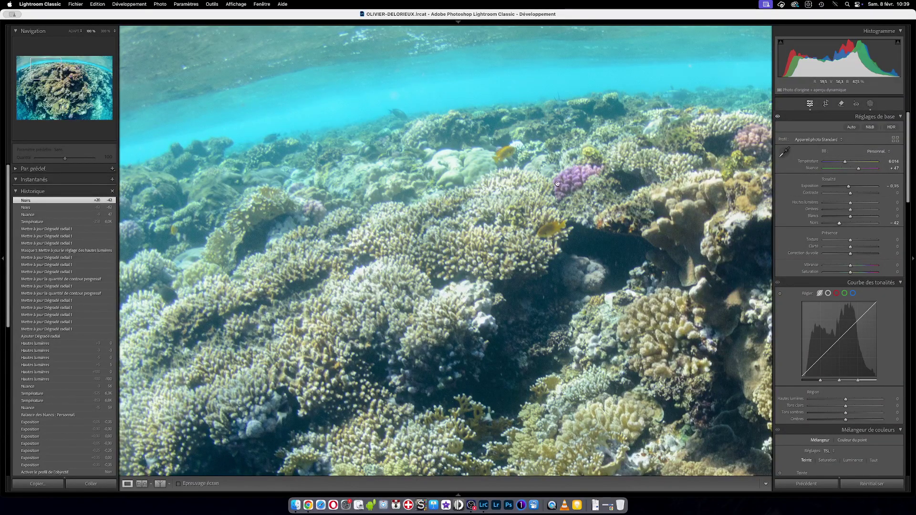
left_click_drag(578, 171, 582, 177)
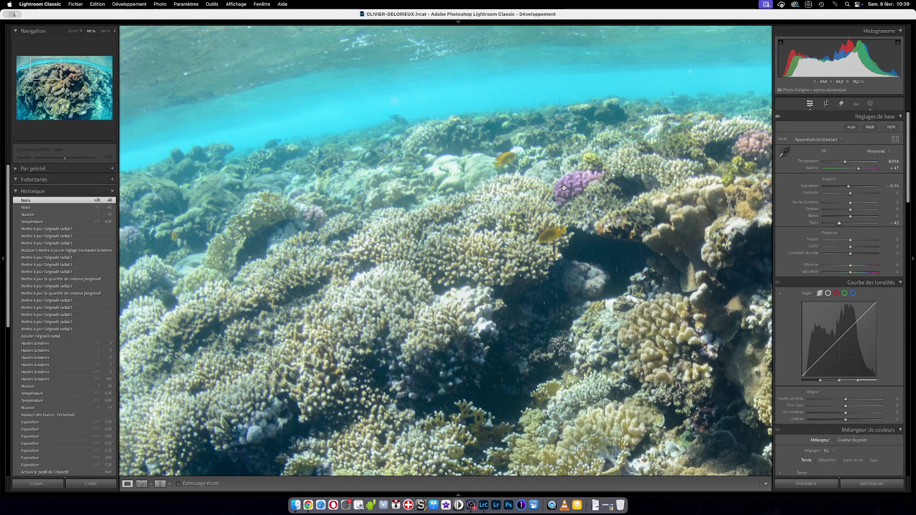
scroll(573, 208, "right", 15)
scroll(573, 208, "down", 10)
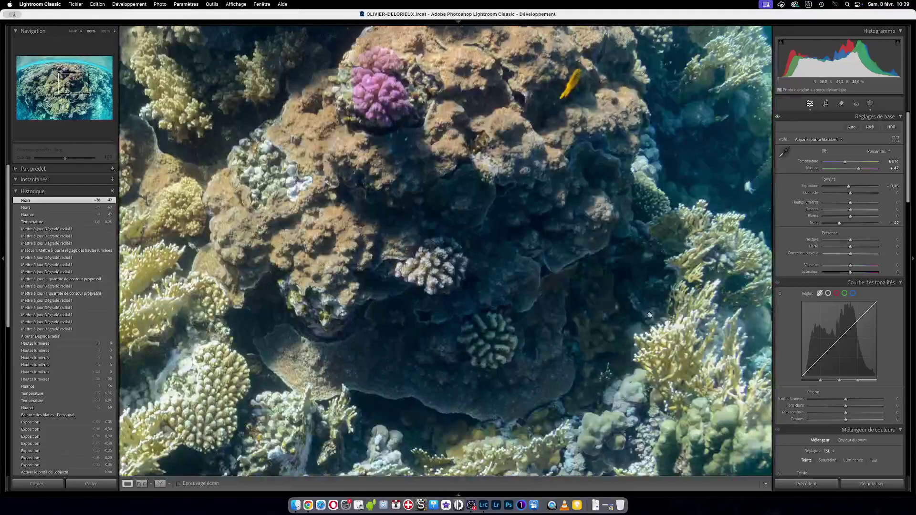
scroll(379, 248, "right", 5)
scroll(379, 248, "down", 10)
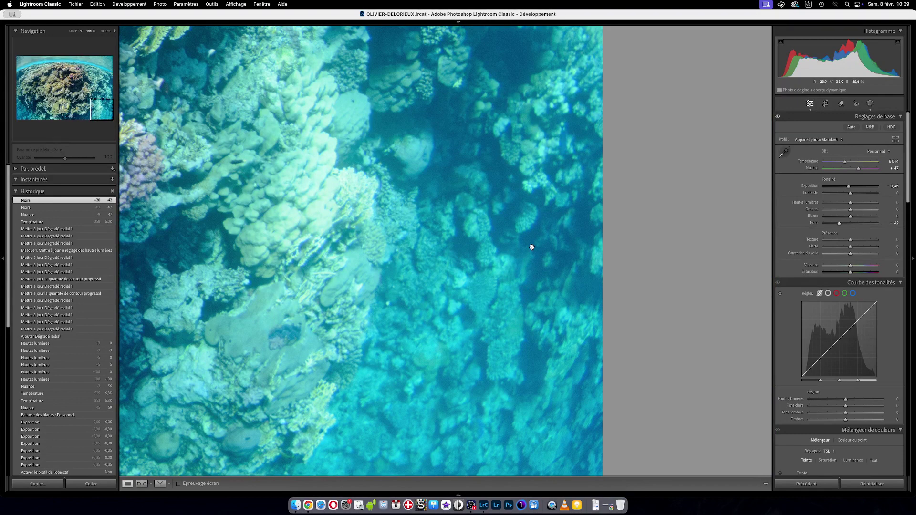
left_click(549, 230)
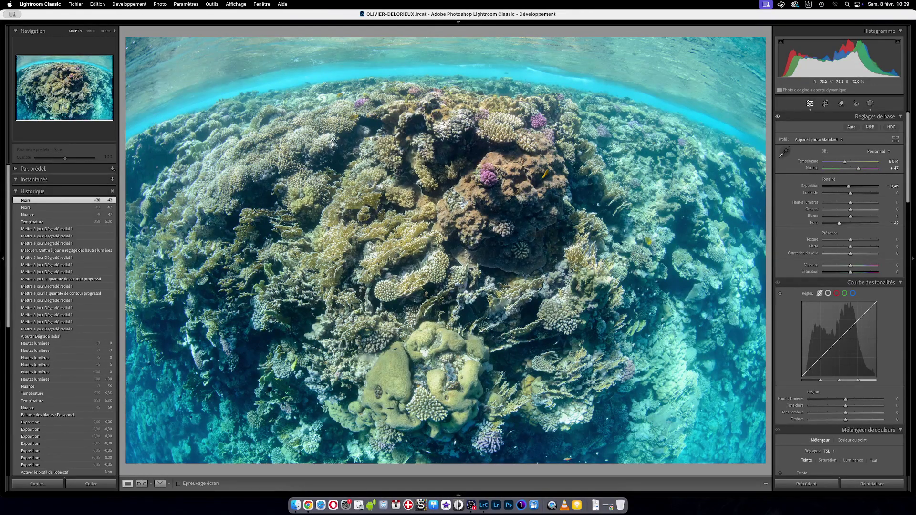
Inspect the hazy lower corner and the pale coral slope above it at 100%, then return to the full photo.
left_click(707, 420)
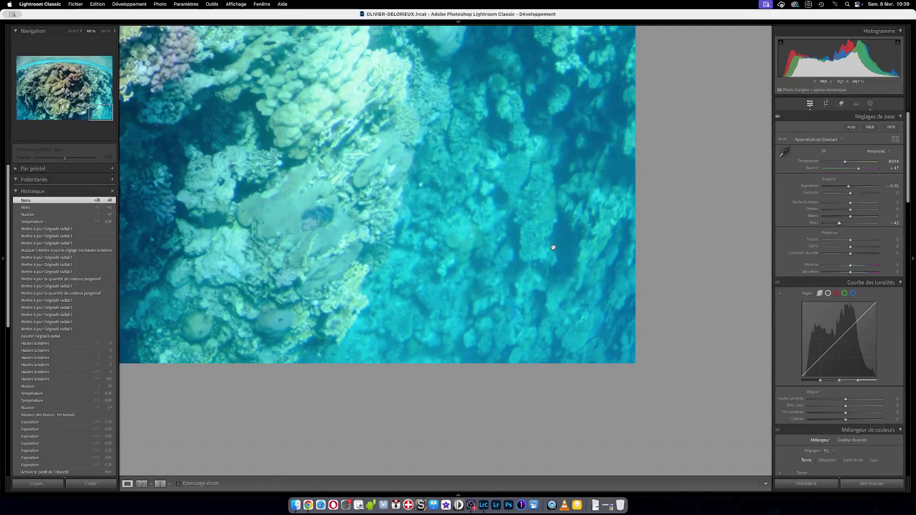
left_click(570, 245)
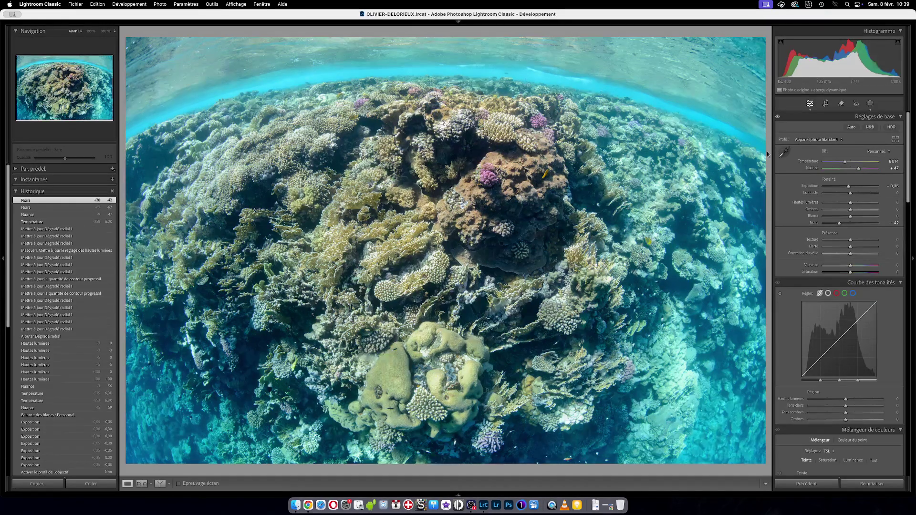
left_click_drag(643, 118, 587, 148)
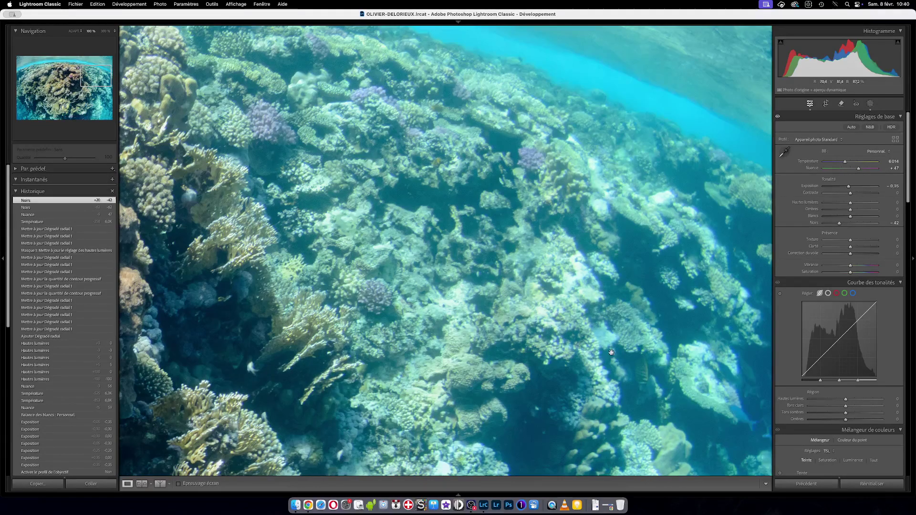
left_click_drag(602, 338, 359, 122)
left_click_drag(491, 363, 495, 235)
left_click_drag(493, 382, 491, 285)
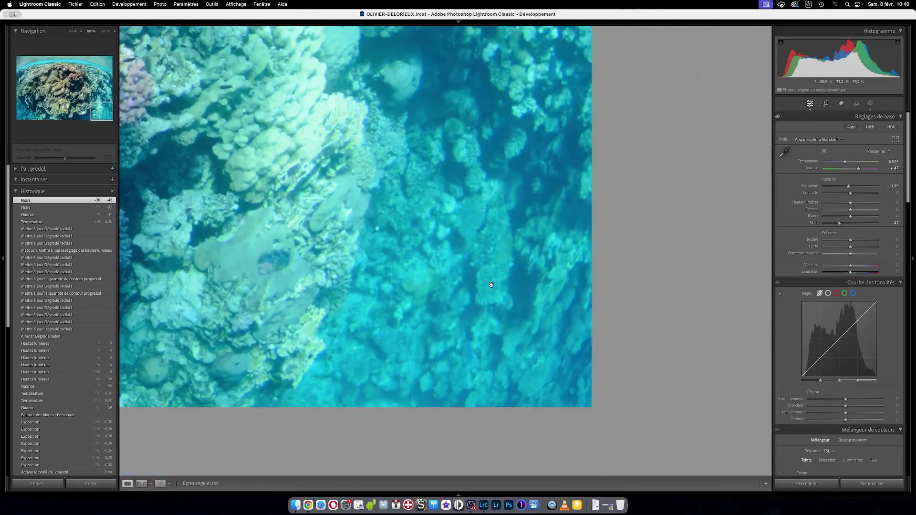
left_click(495, 263)
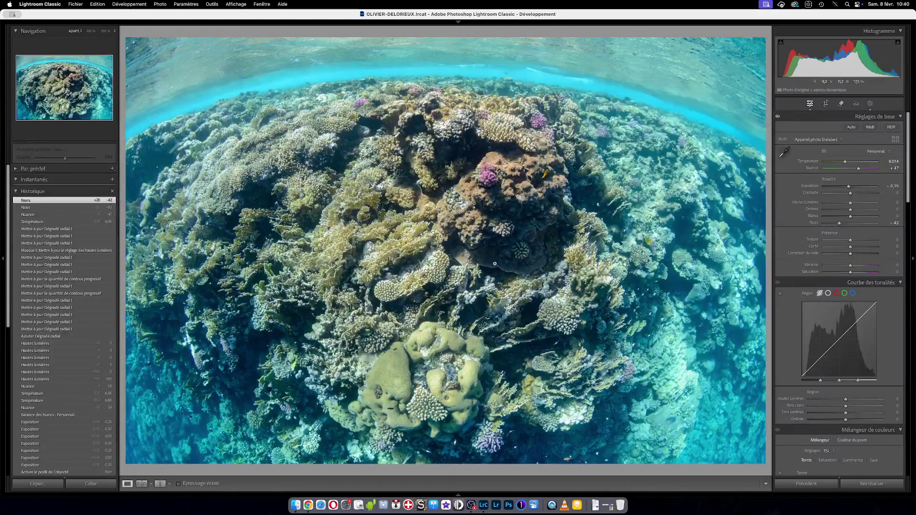
Set the custom magnification to 66.7% and review the bright slope from the lower corner up to the water surface.
left_click_drag(766, 259, 570, 163)
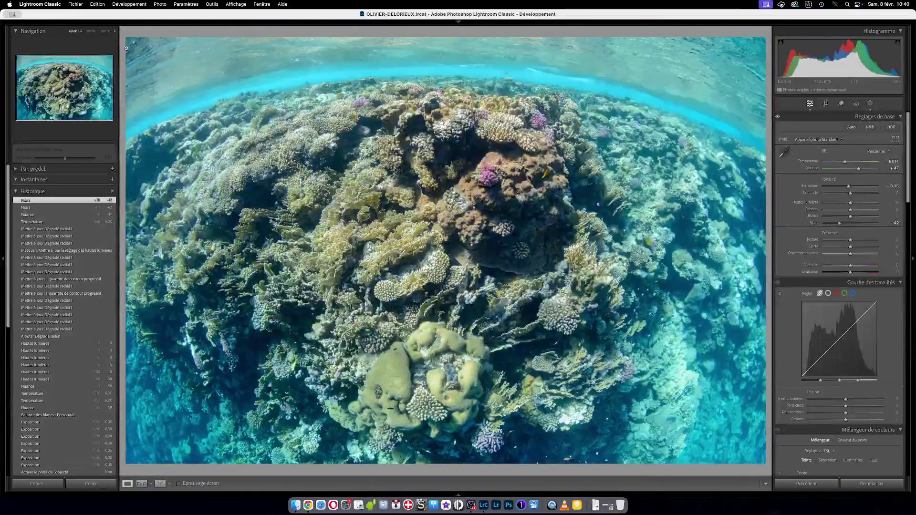
left_click(109, 31)
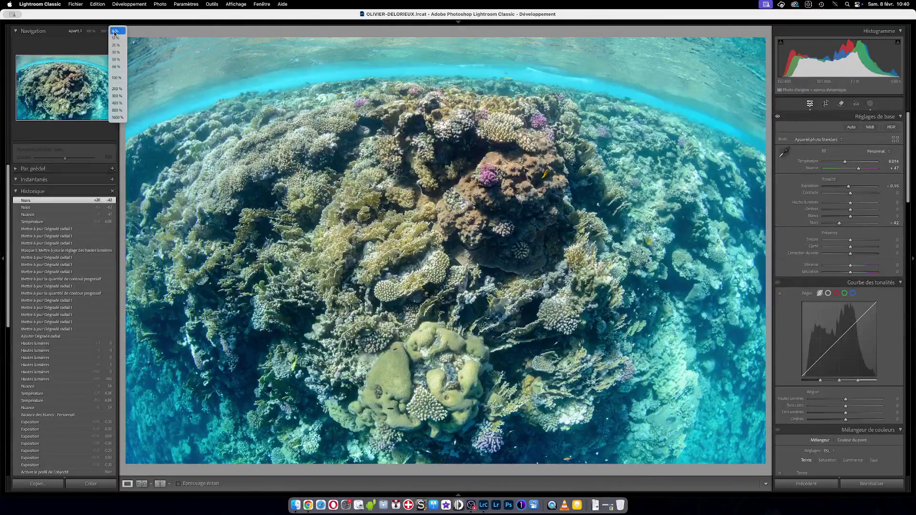
left_click(119, 69)
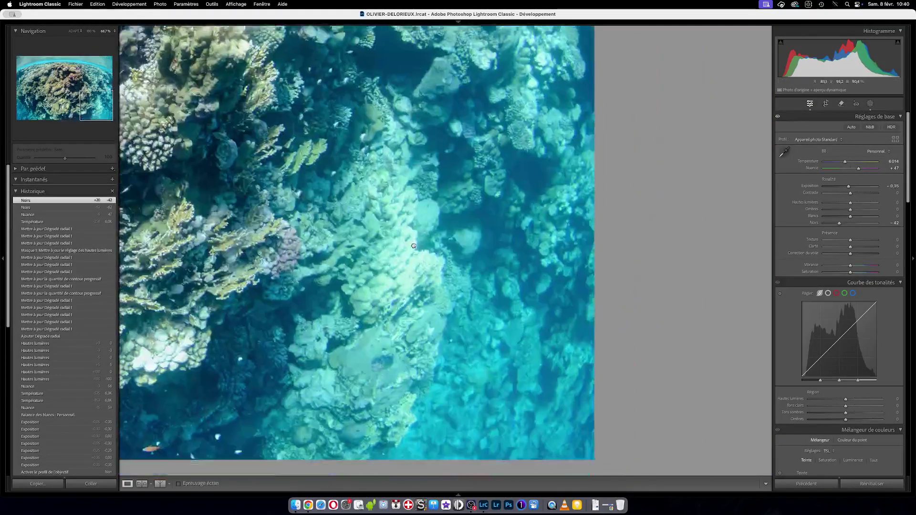
left_click_drag(414, 246, 435, 432)
left_click_drag(440, 184, 435, 356)
left_click_drag(304, 130, 420, 225)
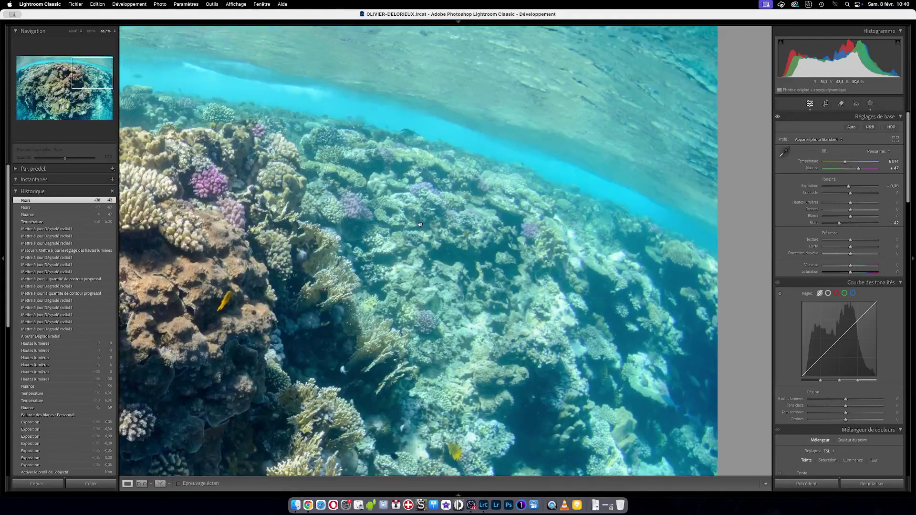
left_click(462, 255)
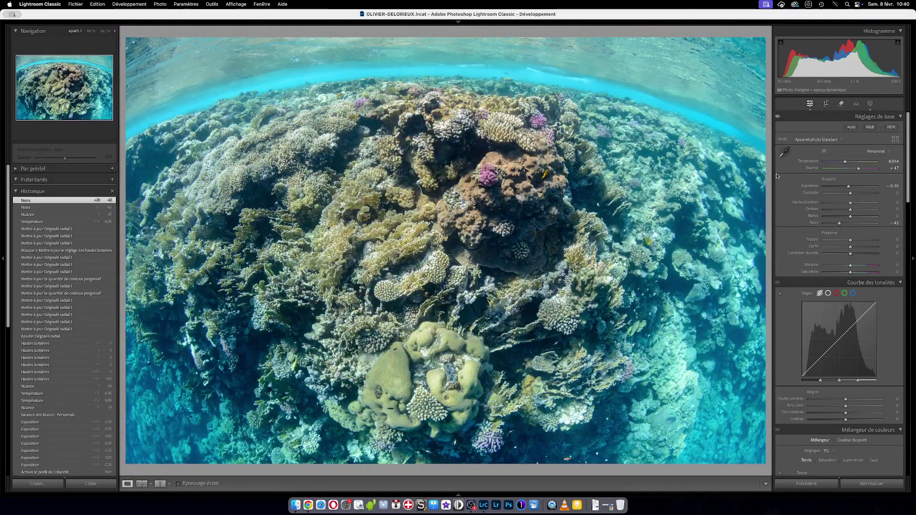
left_click(769, 211)
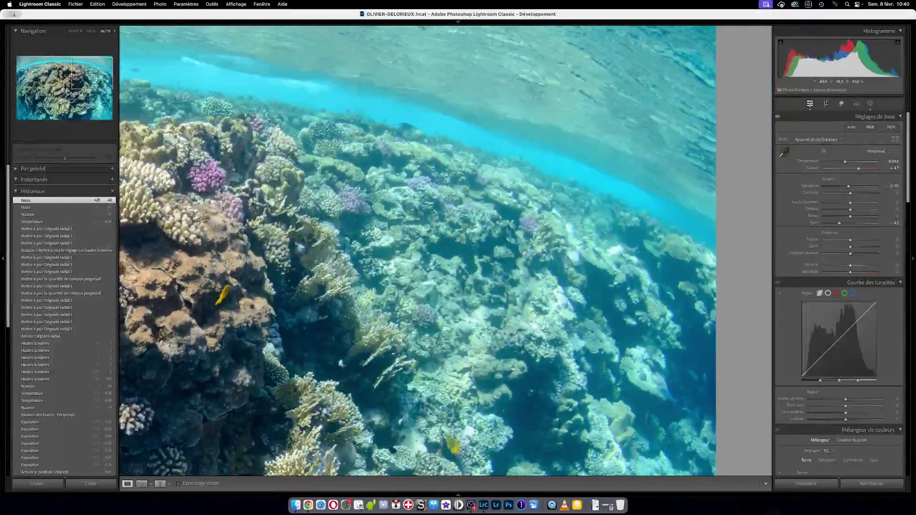
Create a new brush mask and, at 100% magnification, paint the upper part of the bright slope with a size 40 brush.
left_click(91, 31)
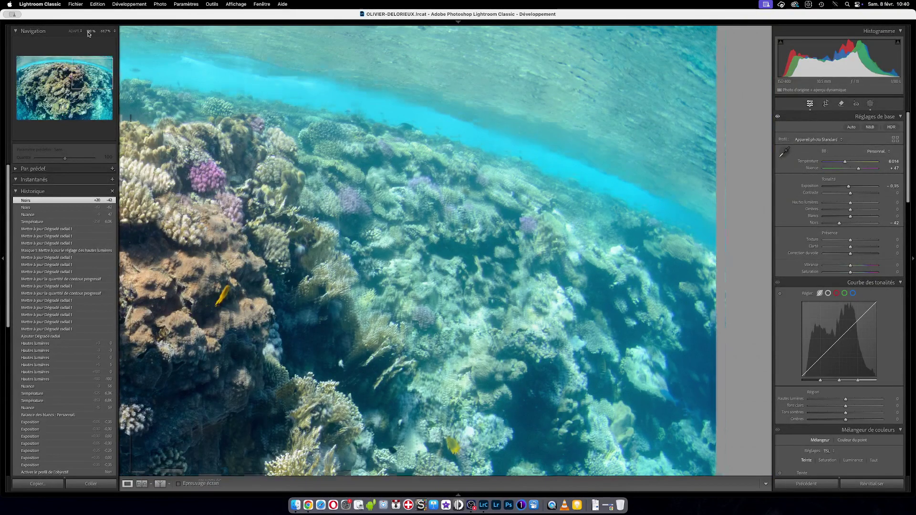
left_click_drag(703, 334, 660, 277)
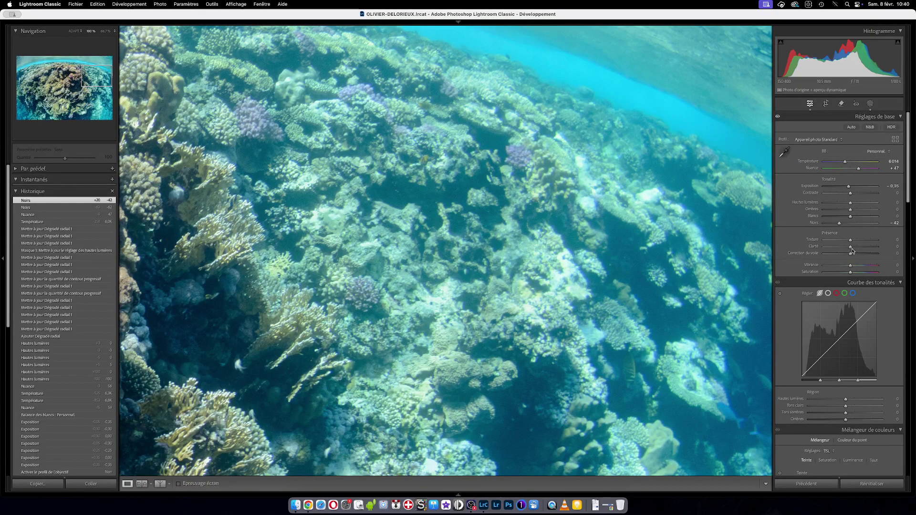
left_click(871, 104)
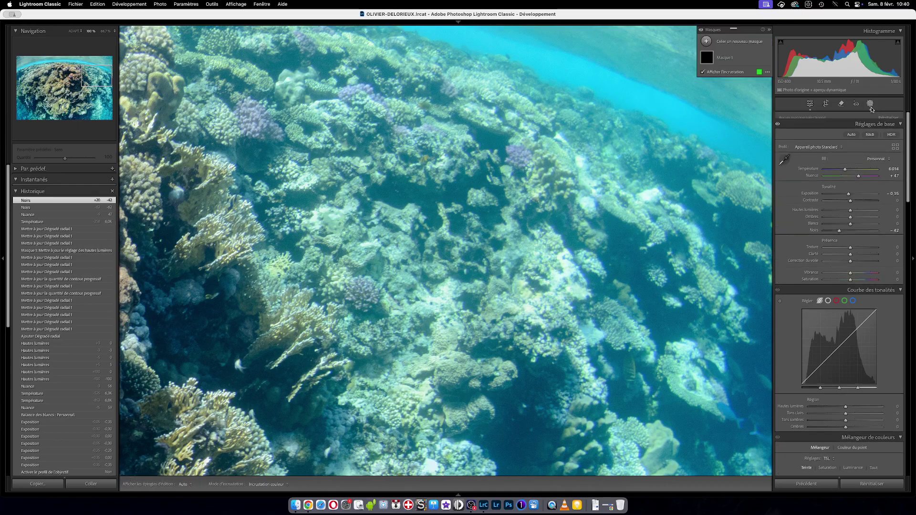
left_click(706, 41)
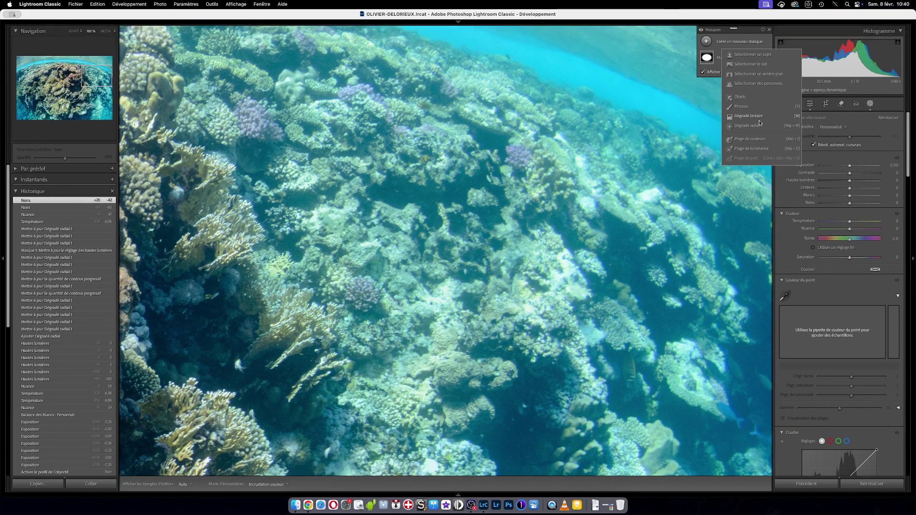
left_click(744, 106)
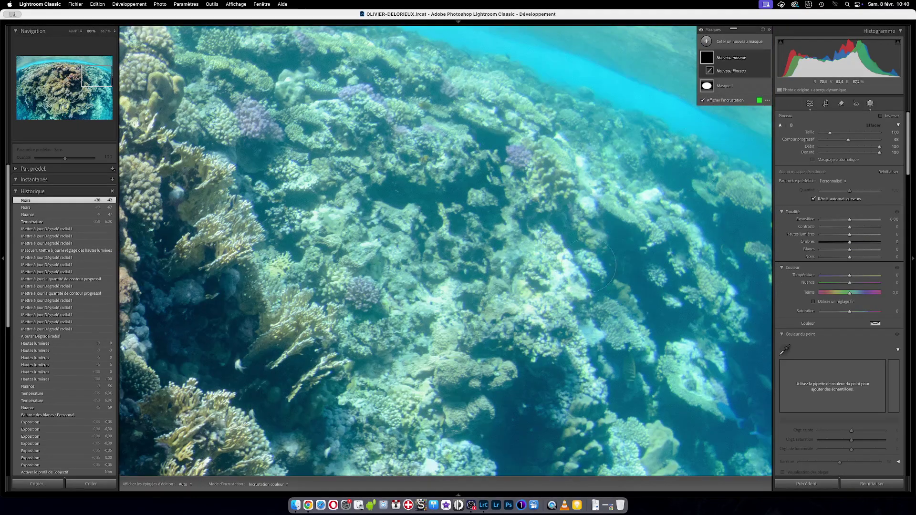
scroll(434, 232, "up", 3)
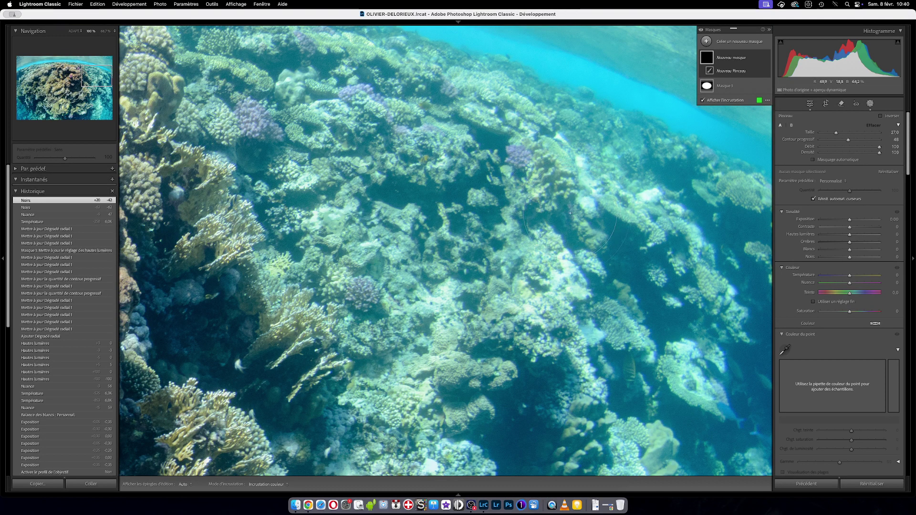
mouse_move(526, 225)
left_mouse_down()
mouse_move(575, 330)
mouse_move(586, 229)
left_mouse_up()
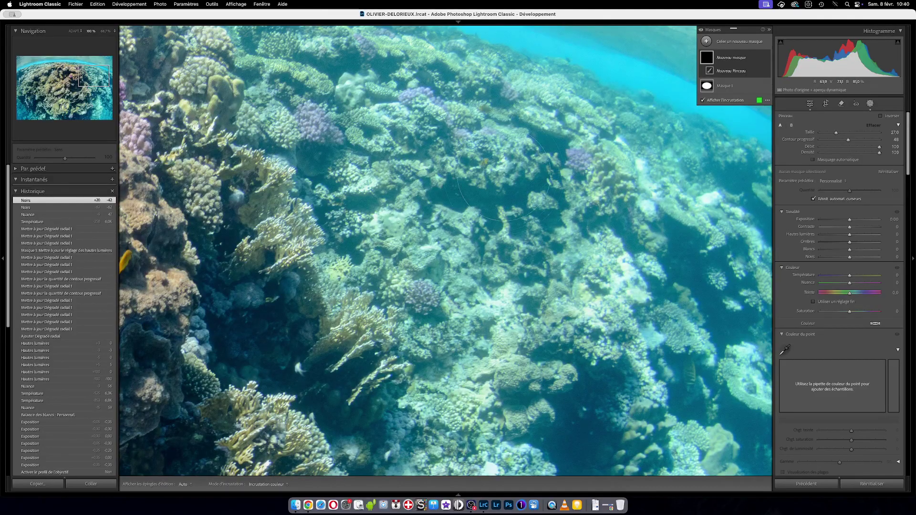
mouse_move(477, 177)
left_mouse_down()
mouse_move(501, 226)
mouse_move(588, 304)
mouse_move(539, 246)
mouse_move(566, 277)
left_mouse_up()
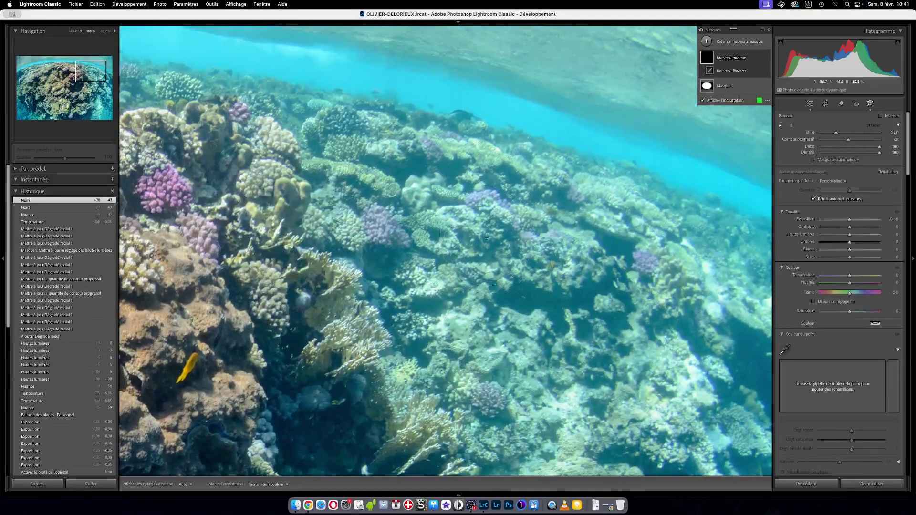
scroll(496, 262, "down", 5)
mouse_move(434, 214)
left_mouse_down()
mouse_move(688, 330)
mouse_move(715, 325)
left_mouse_up()
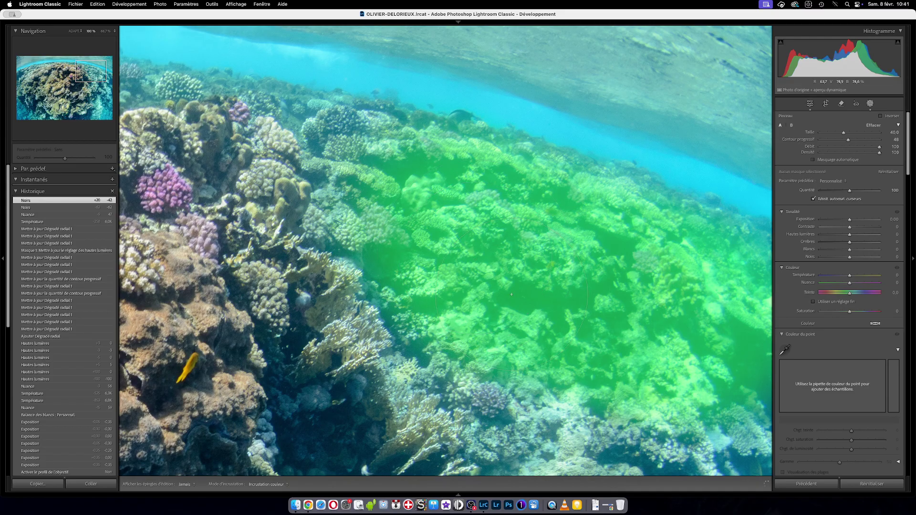
Extend the brush mask down the bright slope and its blue surroundings to the photo's lower corner, and check it on the full photo.
left_click(562, 333)
mouse_move(563, 332)
left_mouse_down()
mouse_move(405, 218)
mouse_move(559, 282)
mouse_move(668, 268)
mouse_move(644, 213)
mouse_move(640, 124)
mouse_move(721, 325)
mouse_move(688, 376)
mouse_move(590, 165)
left_mouse_up()
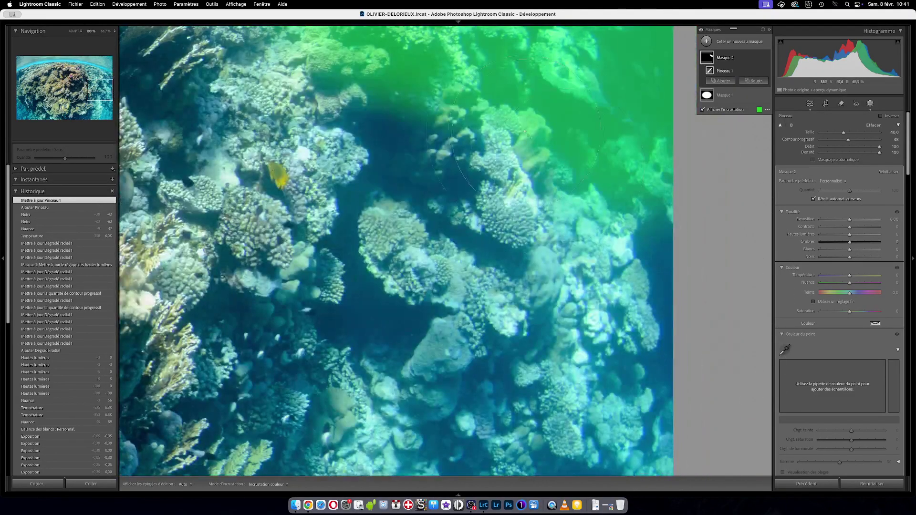
mouse_move(515, 125)
left_mouse_down()
mouse_move(463, 186)
mouse_move(363, 117)
mouse_move(377, 257)
mouse_move(426, 307)
mouse_move(587, 277)
mouse_move(600, 444)
mouse_move(591, 420)
mouse_move(616, 175)
mouse_move(461, 332)
mouse_move(683, 282)
mouse_move(630, 382)
mouse_move(614, 395)
mouse_move(606, 165)
mouse_move(644, 205)
mouse_move(430, 229)
mouse_move(258, 410)
mouse_move(506, 401)
mouse_move(664, 377)
mouse_move(552, 276)
mouse_move(537, 282)
left_mouse_up()
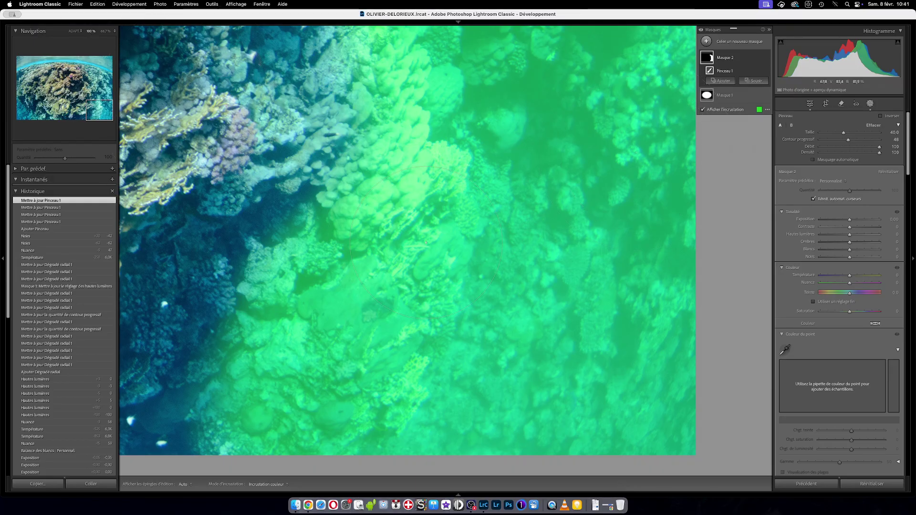
key("z")
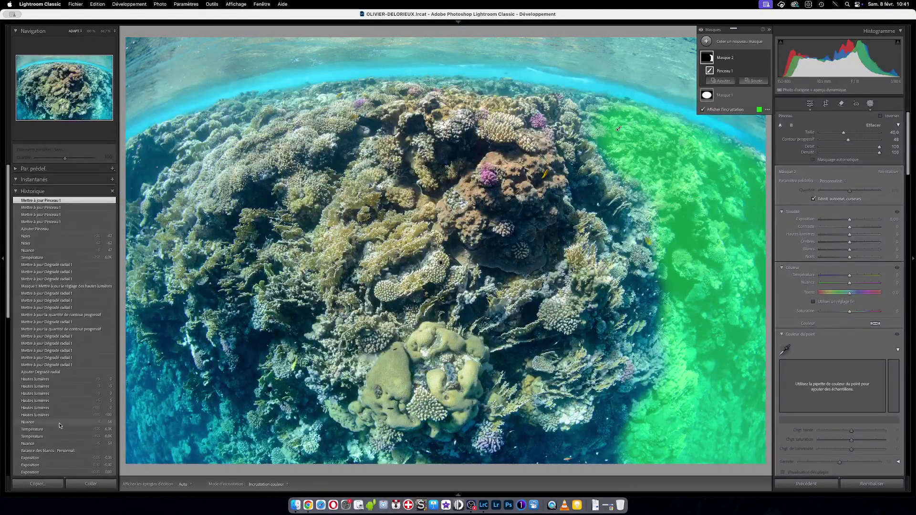
Reduce the brush size and add the lower-left corner and the upper-left edge of the reef to the brush mask.
scroll(144, 421, "down", 5)
scroll(144, 421, "down", 2)
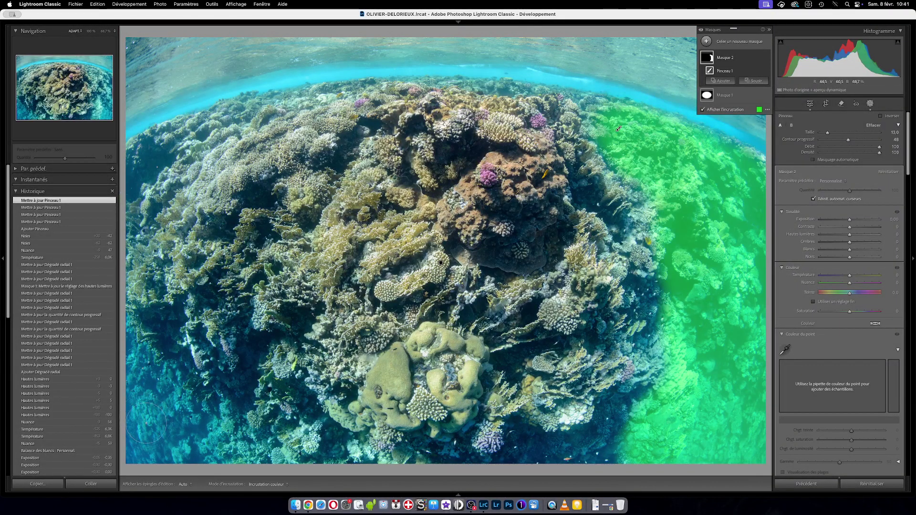
key("h")
mouse_move(144, 421)
left_mouse_down()
mouse_move(121, 369)
mouse_move(177, 444)
mouse_move(212, 470)
mouse_move(136, 417)
mouse_move(120, 426)
mouse_move(139, 470)
mouse_move(119, 437)
left_mouse_up()
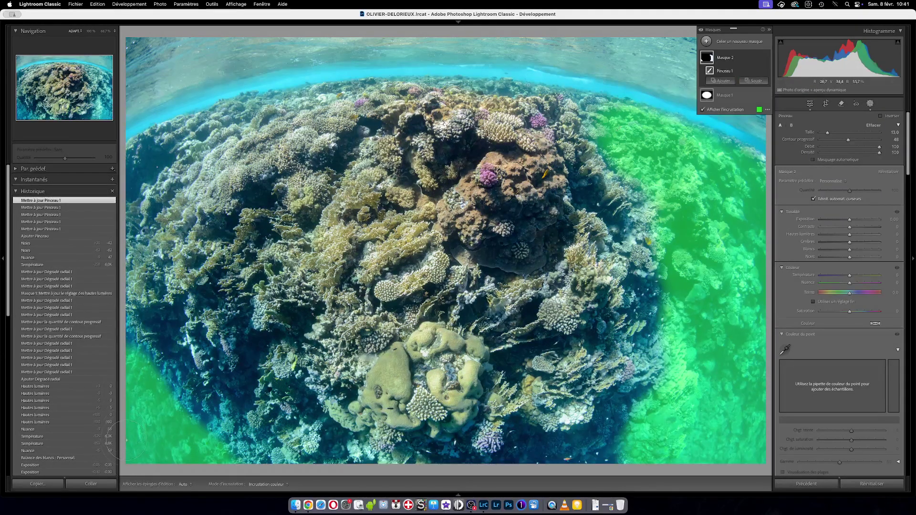
mouse_move(144, 178)
left_mouse_down()
mouse_move(119, 240)
mouse_move(163, 167)
mouse_move(134, 162)
left_mouse_up()
key("h")
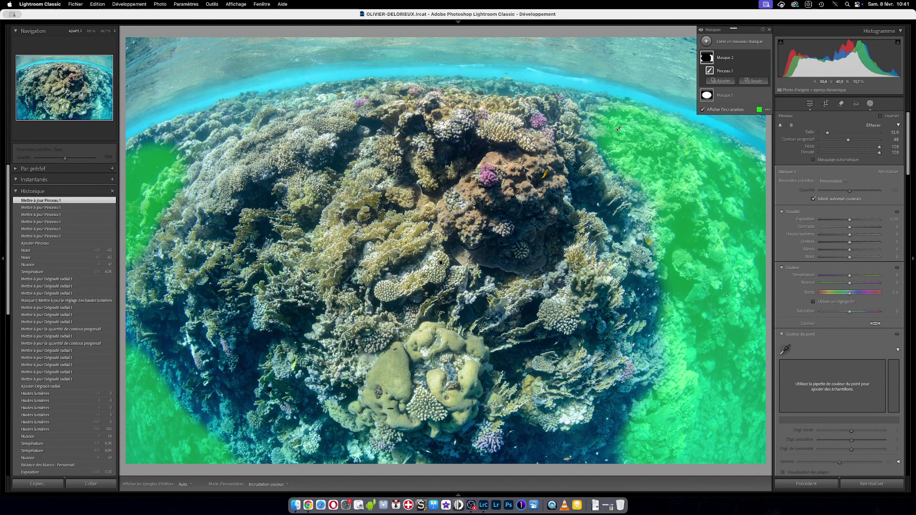
key("z")
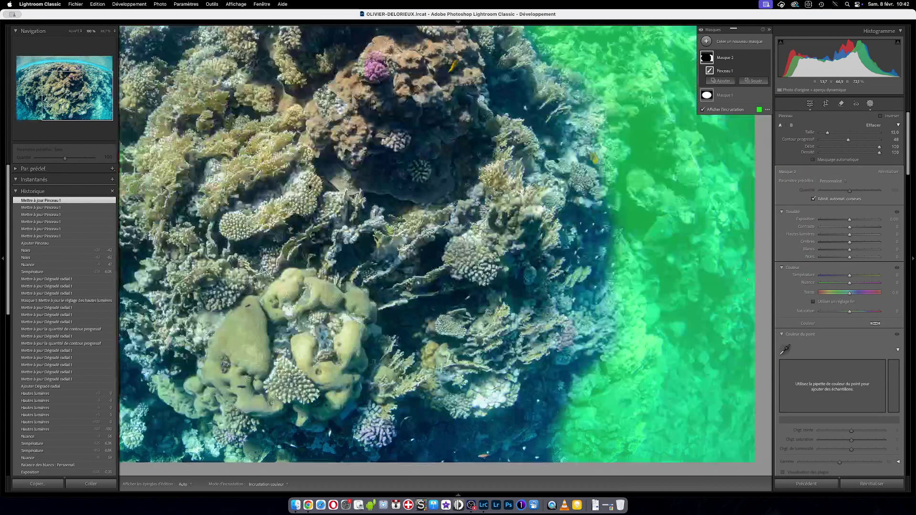
Set the brush mask's Clarity to 24 over the bright reef slope.
scroll(507, 116, "up", 5)
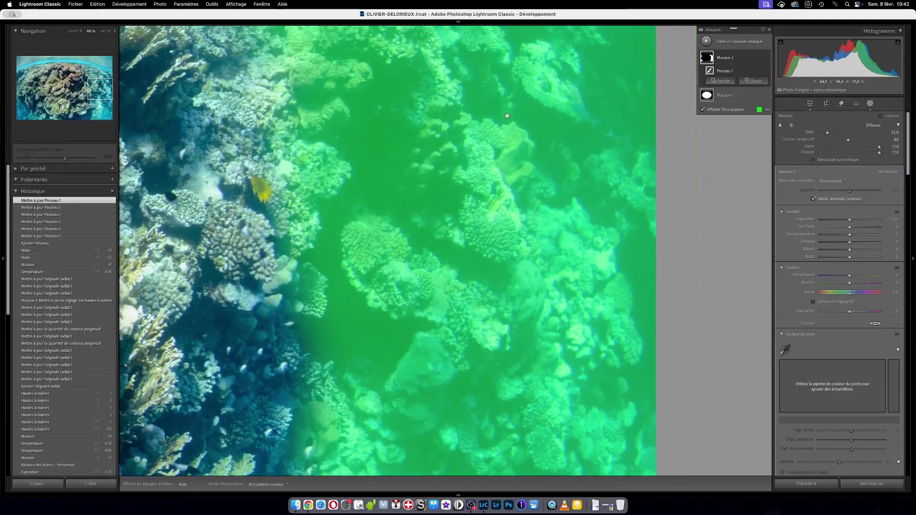
left_click_drag(507, 116, 615, 261)
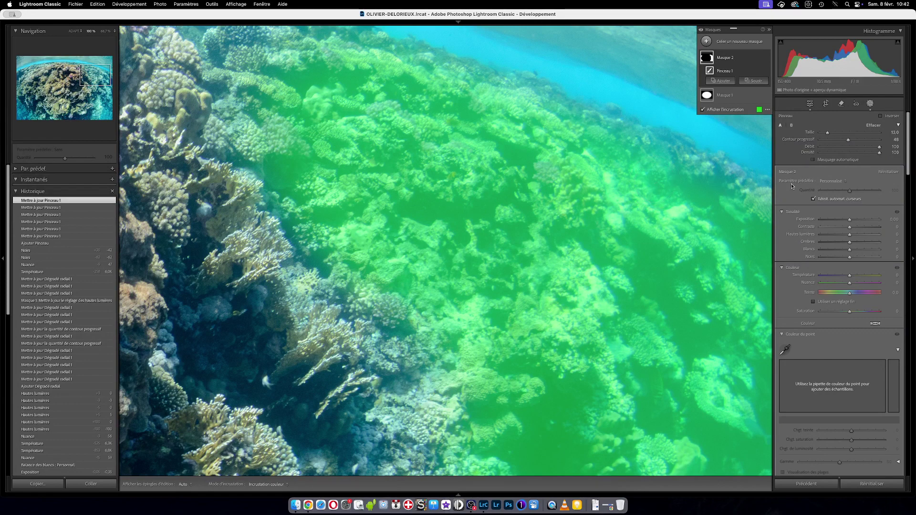
scroll(788, 313, "down", 3)
scroll(788, 313, "down", 3)
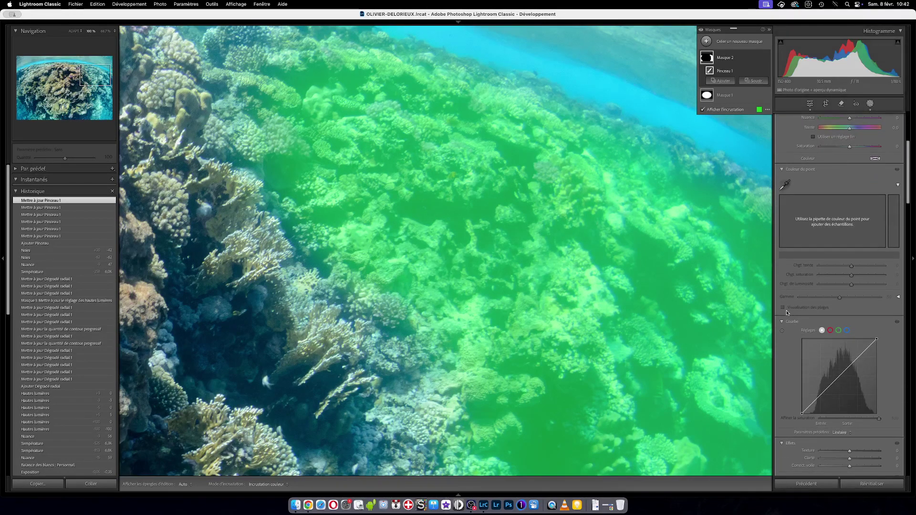
scroll(784, 311, "up", 6)
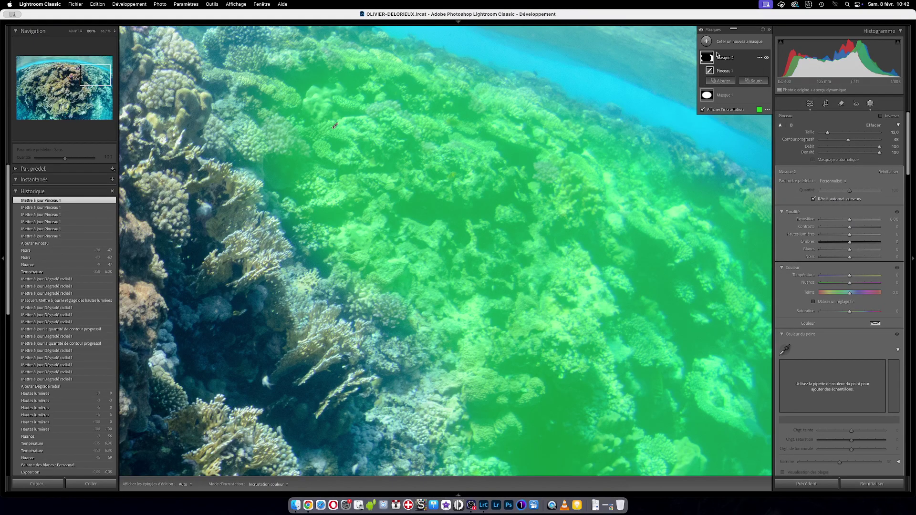
scroll(794, 293, "down", 3)
scroll(794, 293, "down", 8)
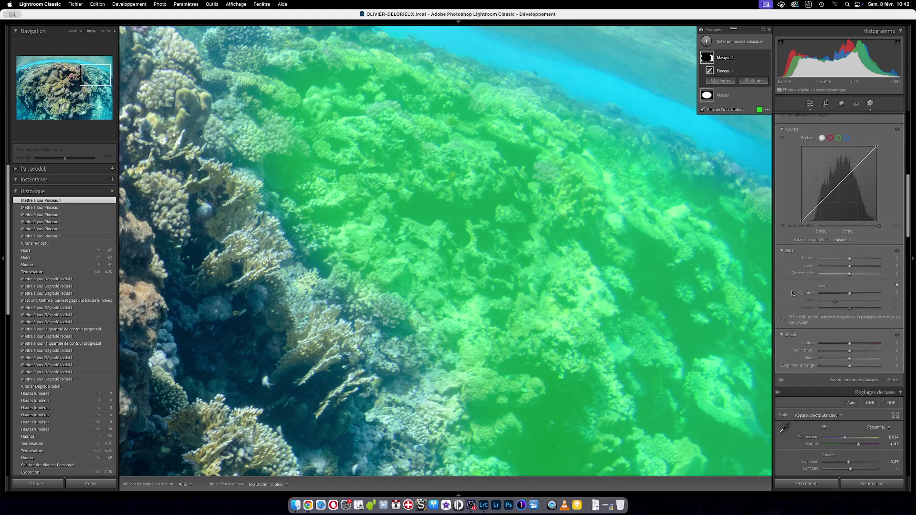
left_click_drag(850, 268, 850, 269)
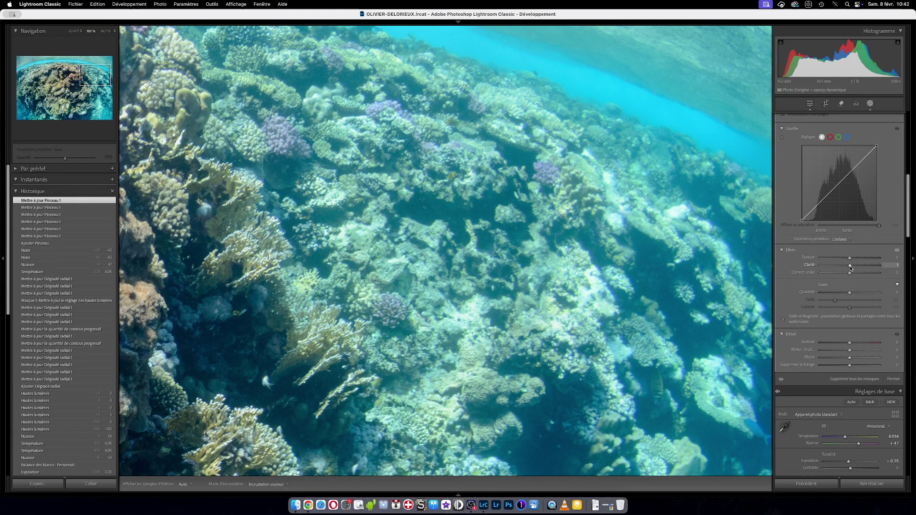
left_click_drag(851, 269, 910, 271)
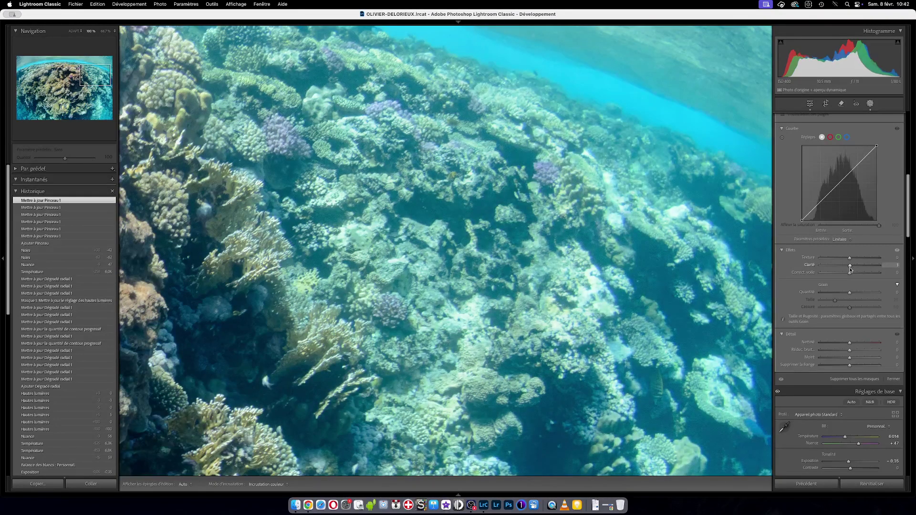
left_click_drag(866, 269, 884, 271)
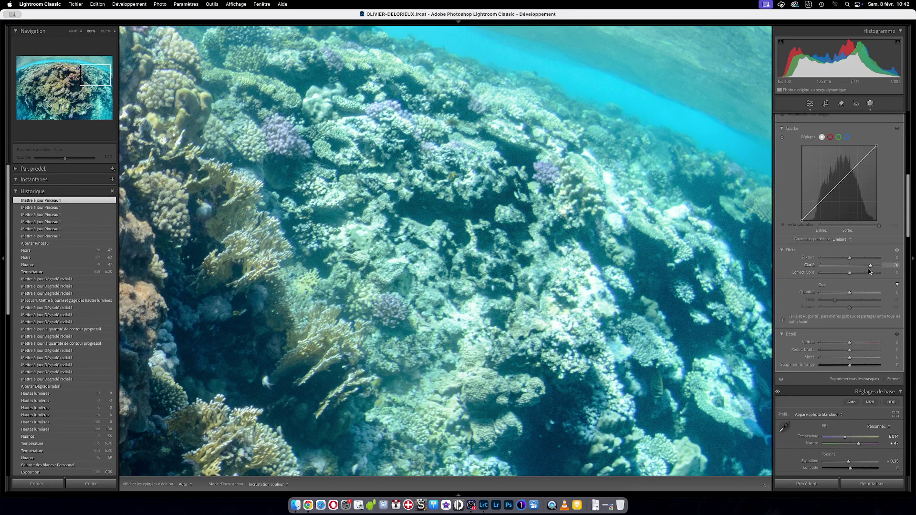
mouse_move(861, 270)
left_mouse_down()
mouse_move(851, 270)
mouse_move(864, 272)
left_mouse_up()
left_click_drag(863, 272, 857, 270)
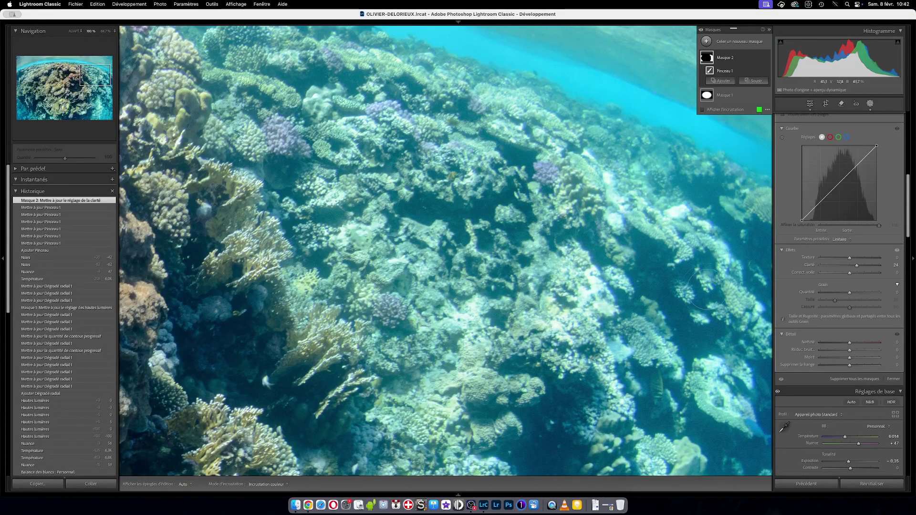
Compare the lower corner of the bright slope with the mask's Effects settings switched off and on.
scroll(692, 314, "down", 15)
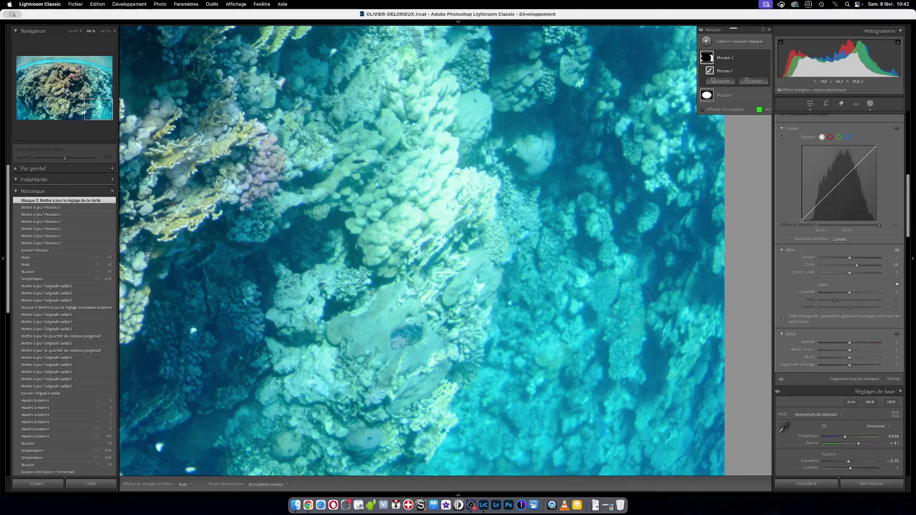
left_click(897, 251)
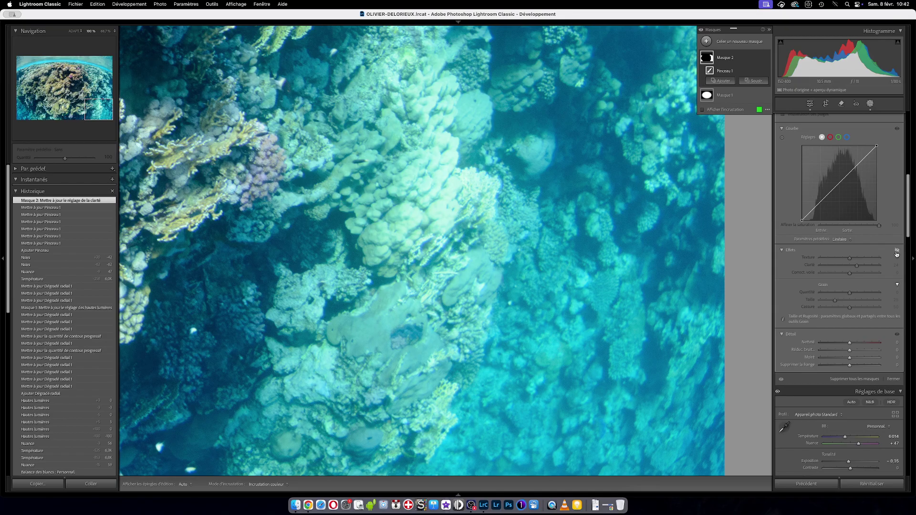
left_click(897, 251)
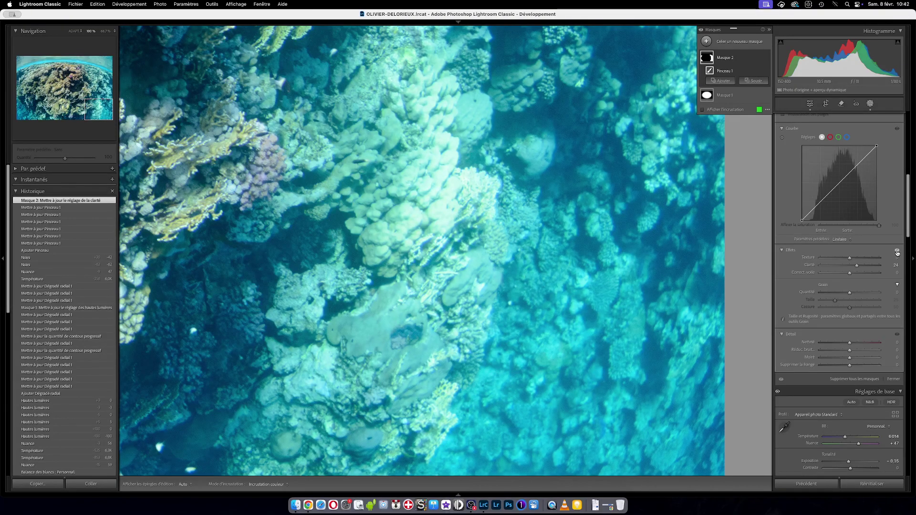
left_click(897, 251)
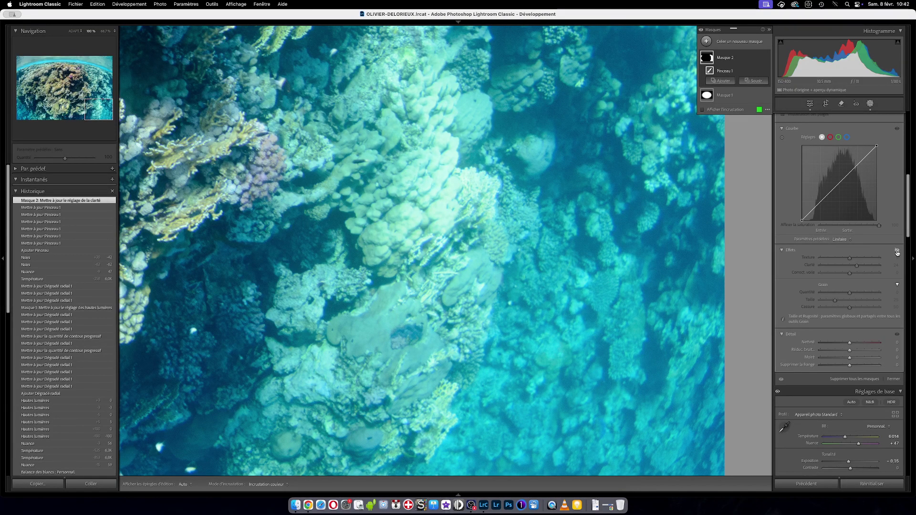
left_click(897, 251)
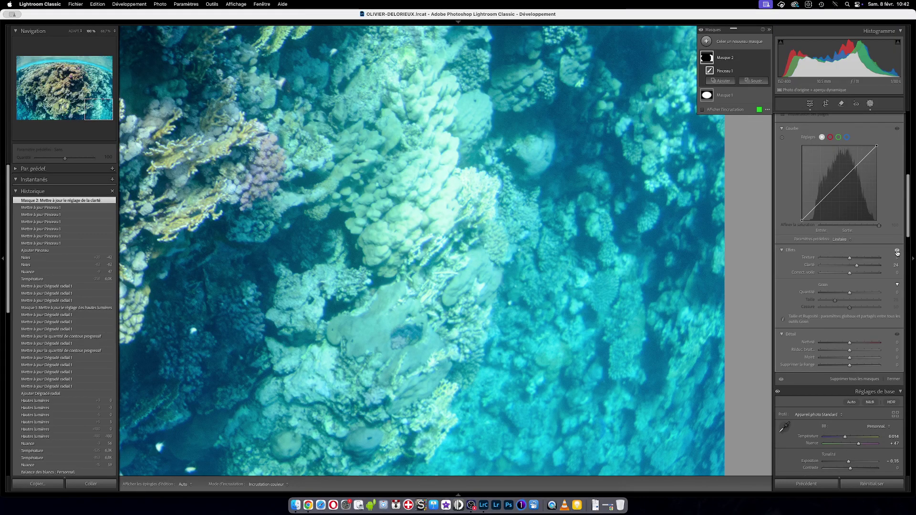
left_click(897, 252)
left_click(898, 252)
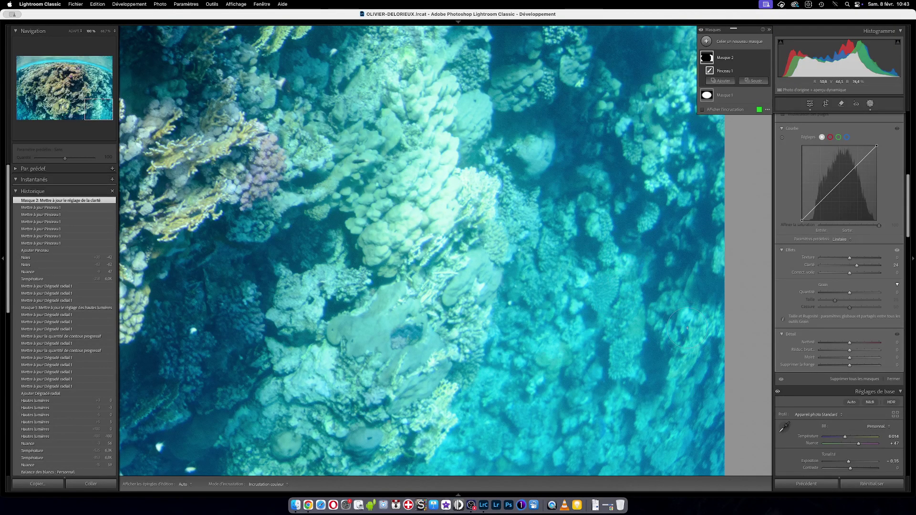
Set the brush mask's Whites to 2 and Blacks to about -18, and close the masking tool.
scroll(790, 285, "up", 10)
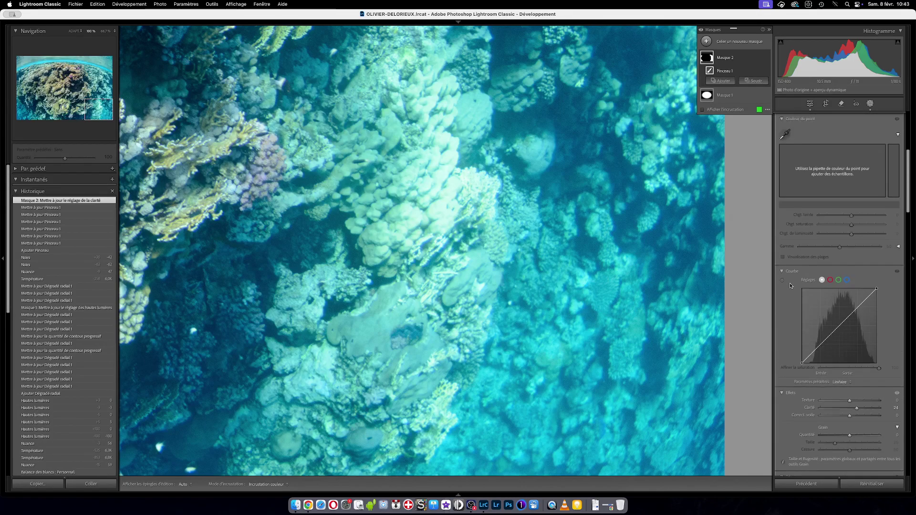
mouse_move(849, 258)
left_mouse_down()
mouse_move(841, 258)
mouse_move(852, 246)
left_mouse_up()
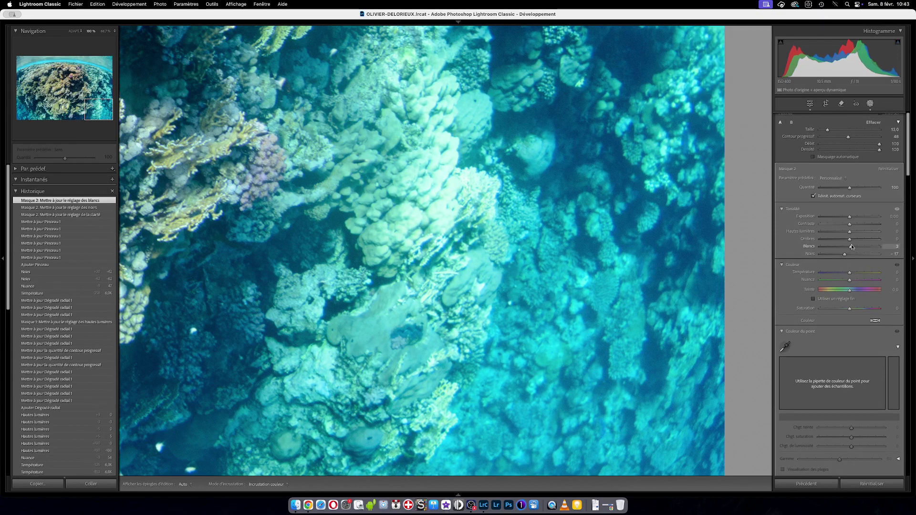
left_click_drag(852, 245, 855, 247)
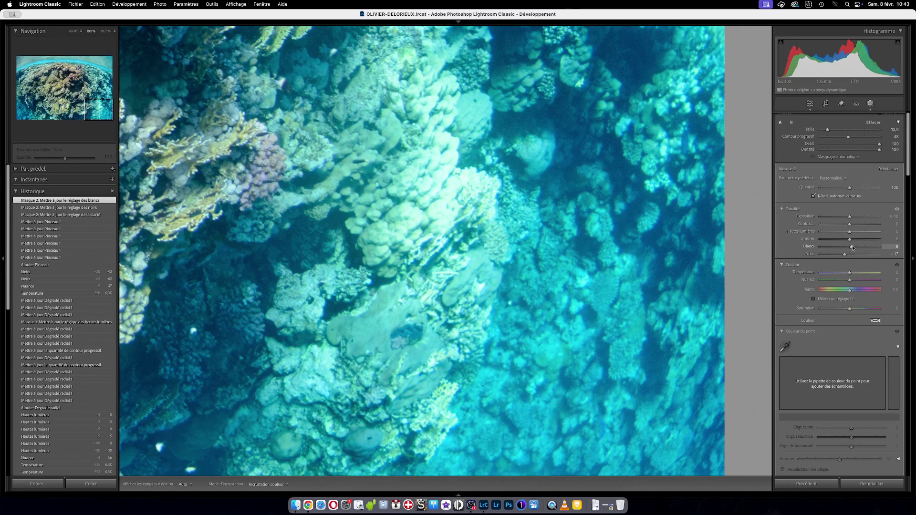
left_click_drag(856, 248, 844, 252)
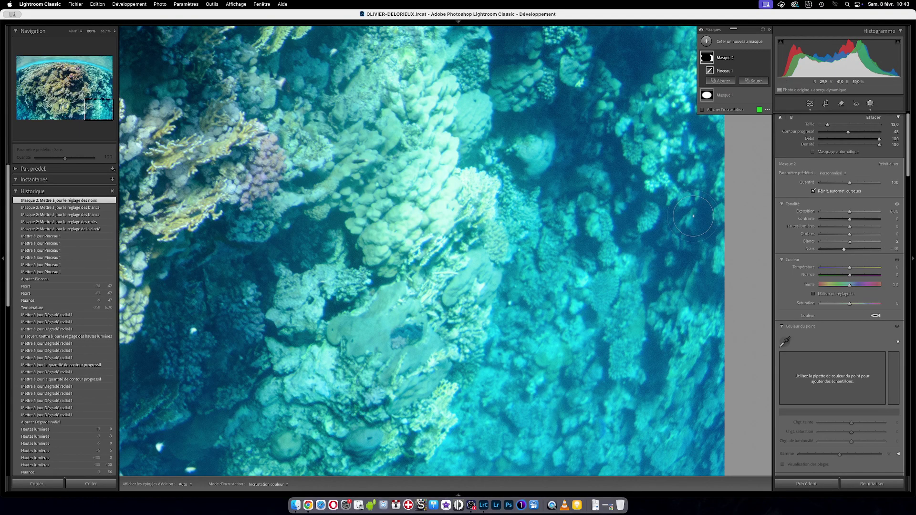
left_click(870, 105)
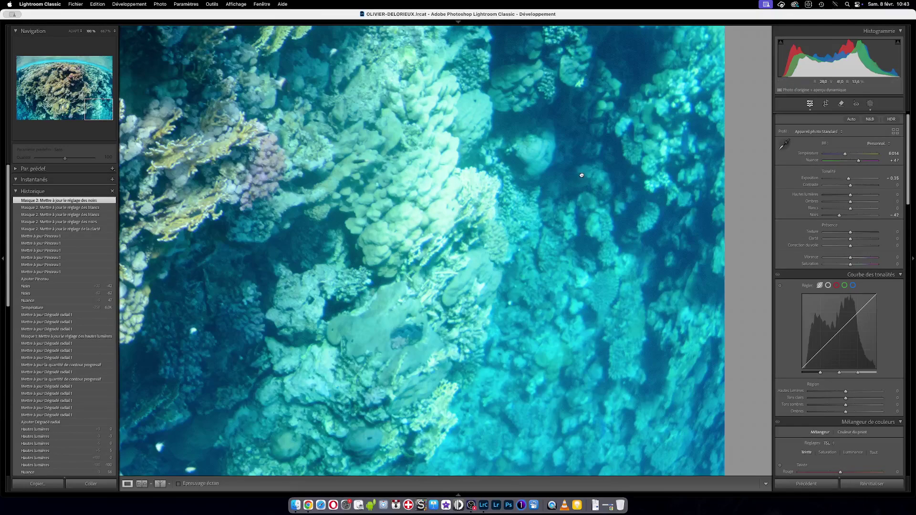
Fit the whole photo in view and compare its before and after versions in a split view.
key("z")
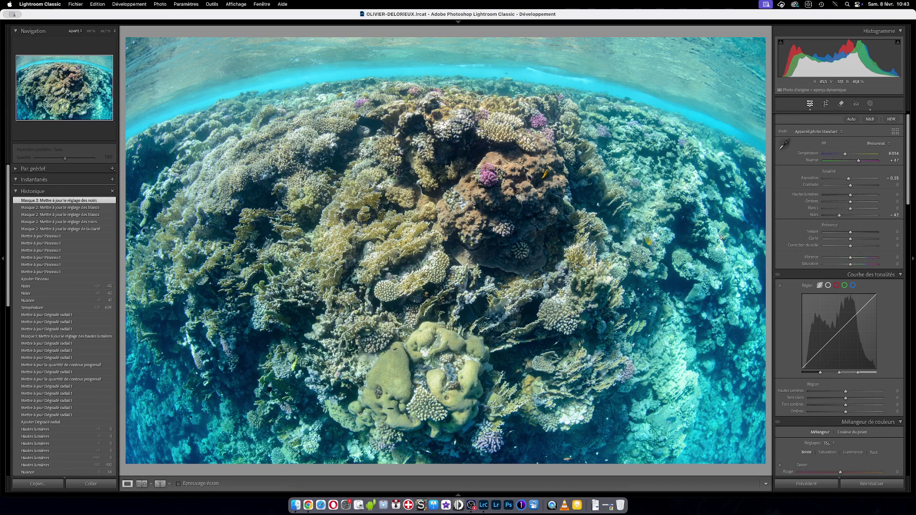
key("shift+y")
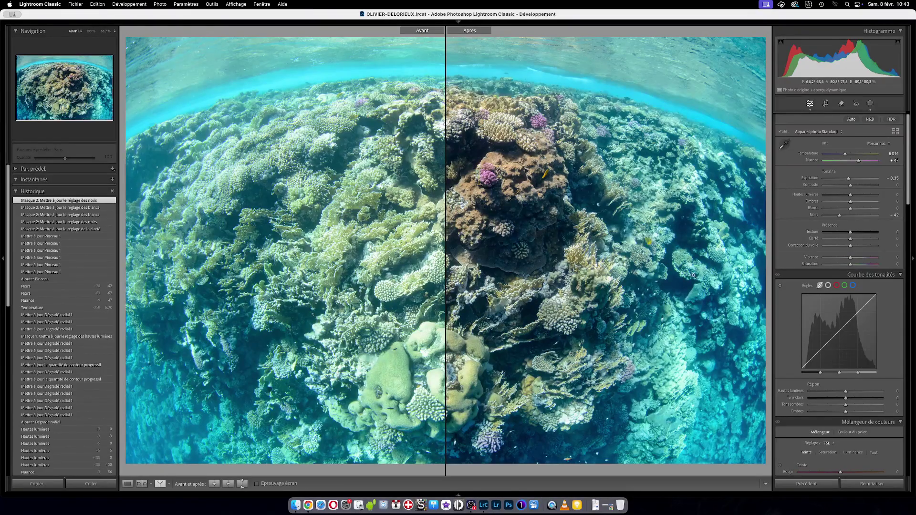
left_click_drag(694, 275, 415, 292)
left_click(418, 294)
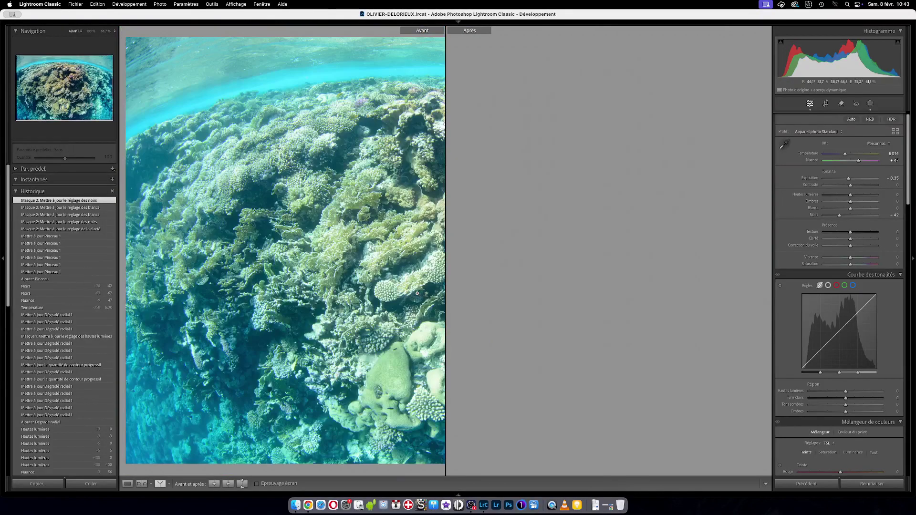
key("y")
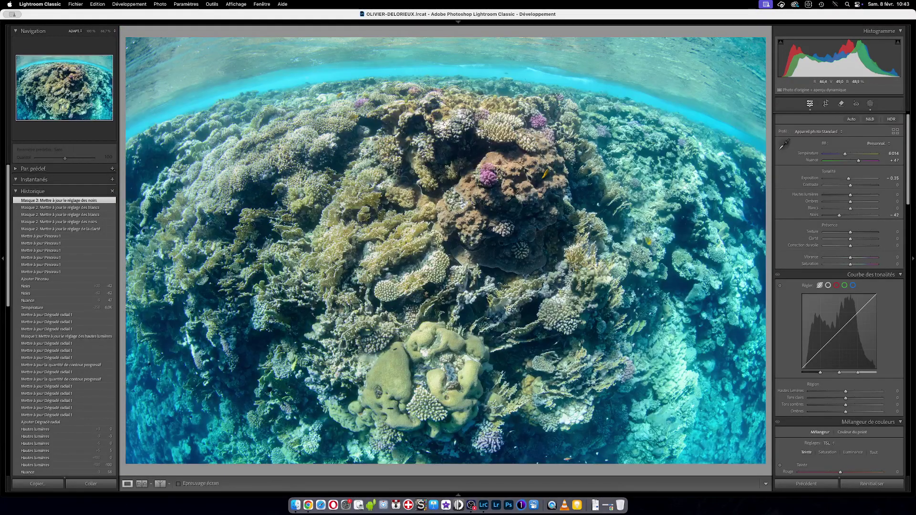
Try to compare the before and after versions of the full photo side by side.
key("y")
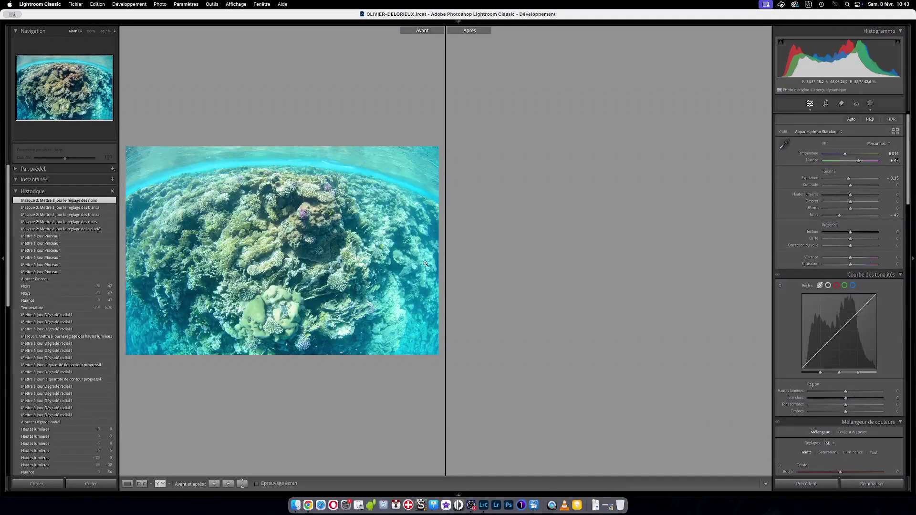
left_click_drag(416, 286, 444, 296)
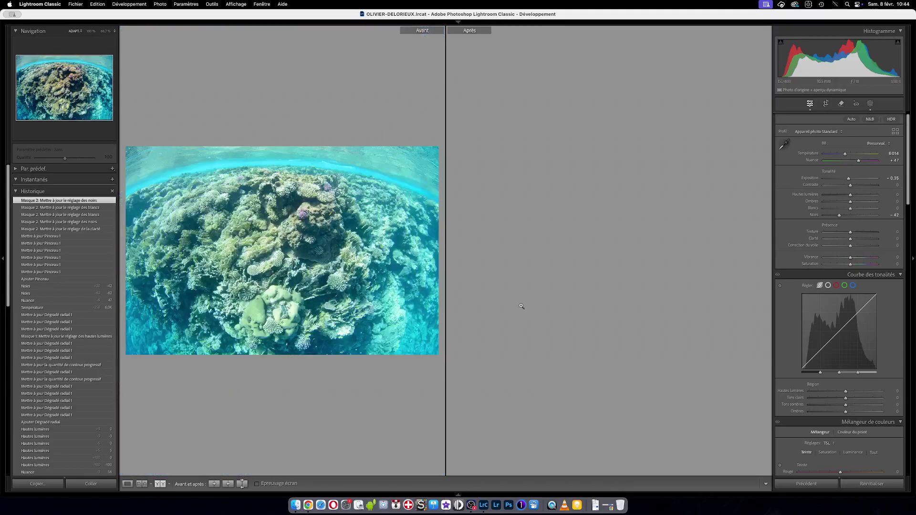
left_click_drag(521, 306, 521, 306)
key("y")
left_click_drag(615, 233, 506, 333)
key("y")
left_click(398, 232)
View the reef photo full size in the Library module and return to the Develop module.
key("g")
double_click(413, 97)
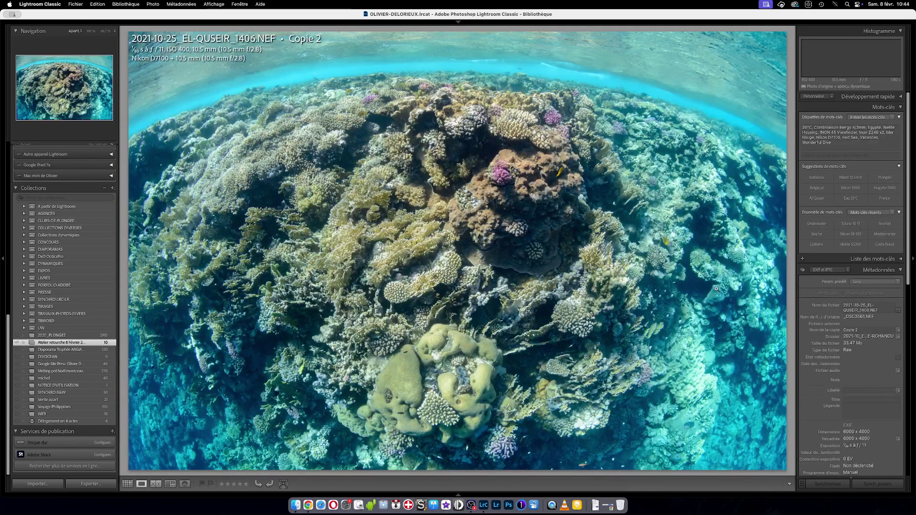
left_click(652, 298)
left_click(716, 288)
key("d")
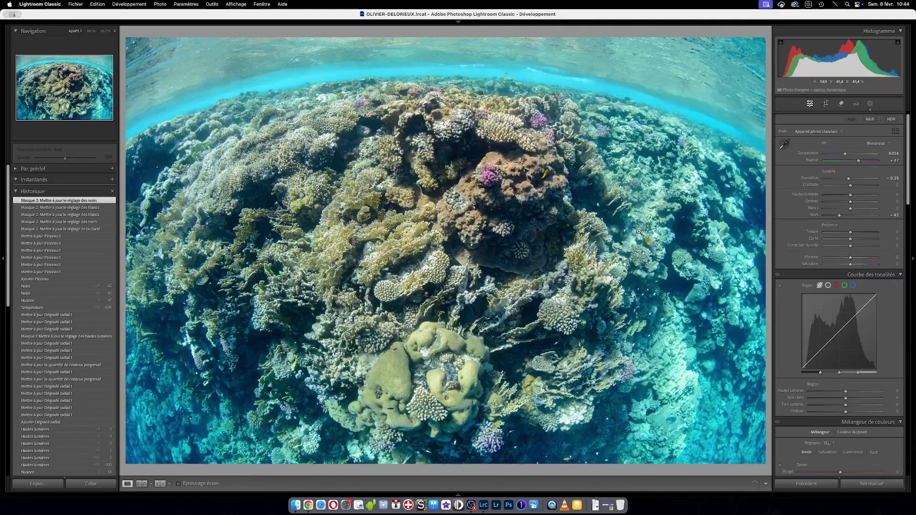
Compare before and after side by side at 100%, from the slope's lower corner up to the water surface, and return to the single full view.
key("y")
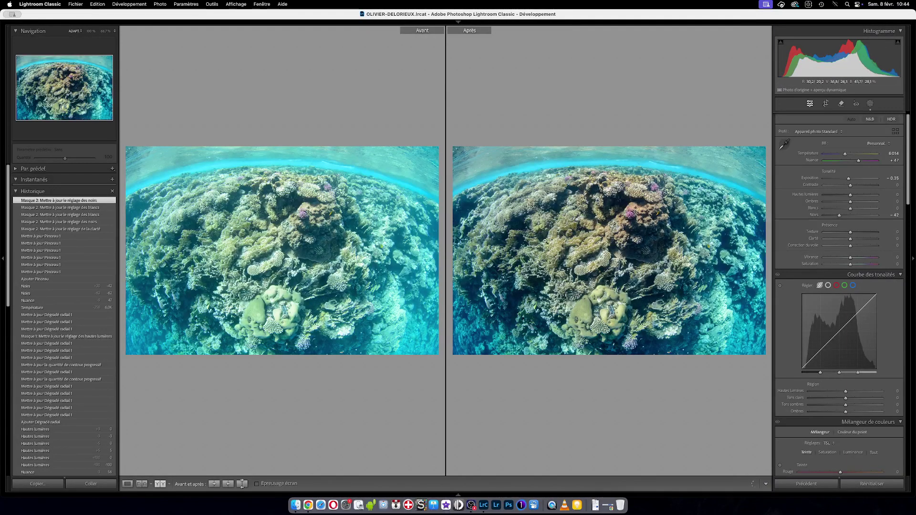
left_click(403, 328)
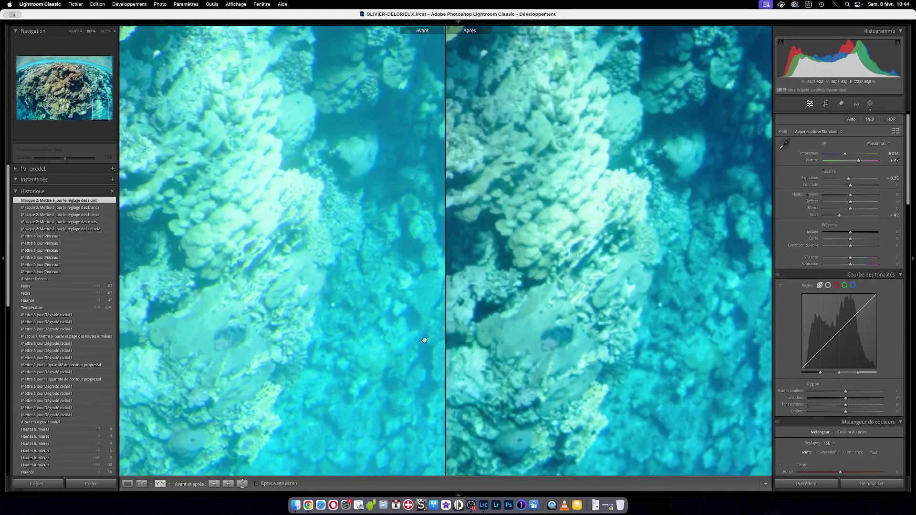
left_click_drag(424, 341, 204, 204)
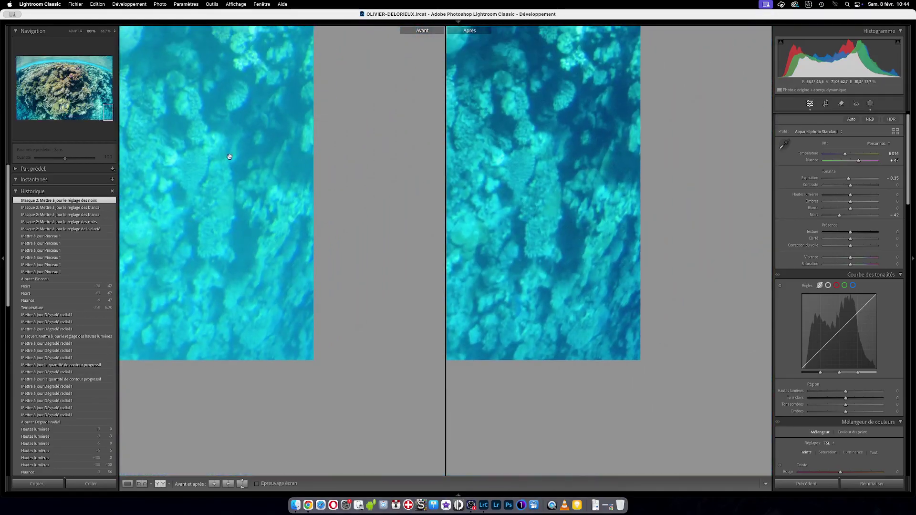
left_click_drag(234, 157, 275, 230)
left_click_drag(270, 164, 286, 286)
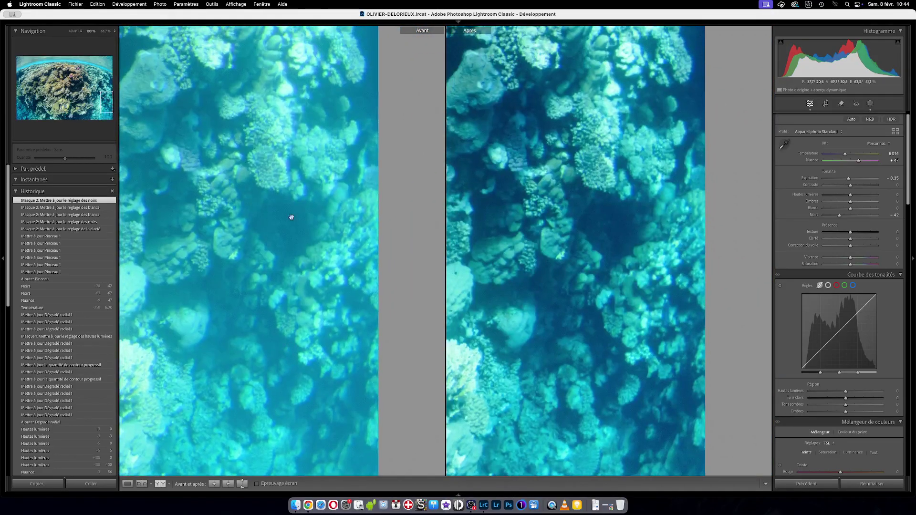
left_click_drag(286, 148, 303, 405)
left_click_drag(295, 207, 340, 387)
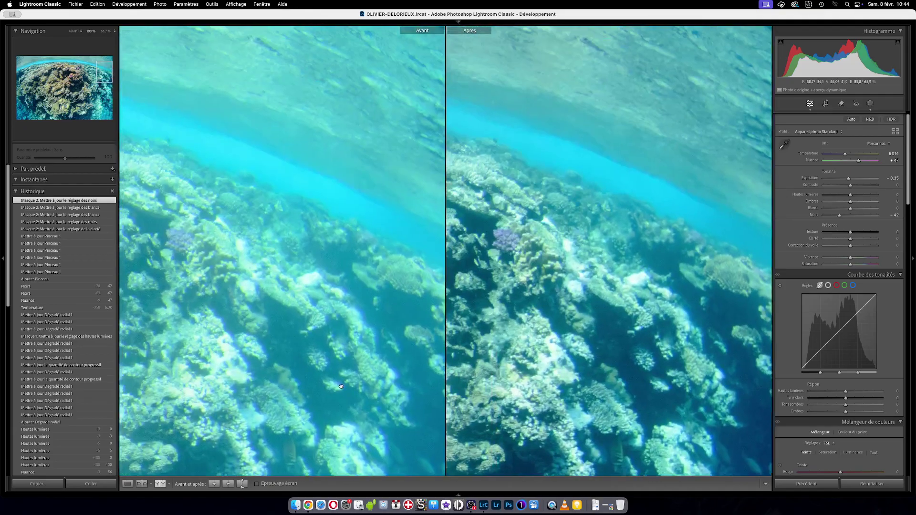
left_click_drag(264, 202, 410, 258)
left_click_drag(229, 305, 363, 277)
left_click_drag(224, 334, 458, 279)
left_click(690, 307)
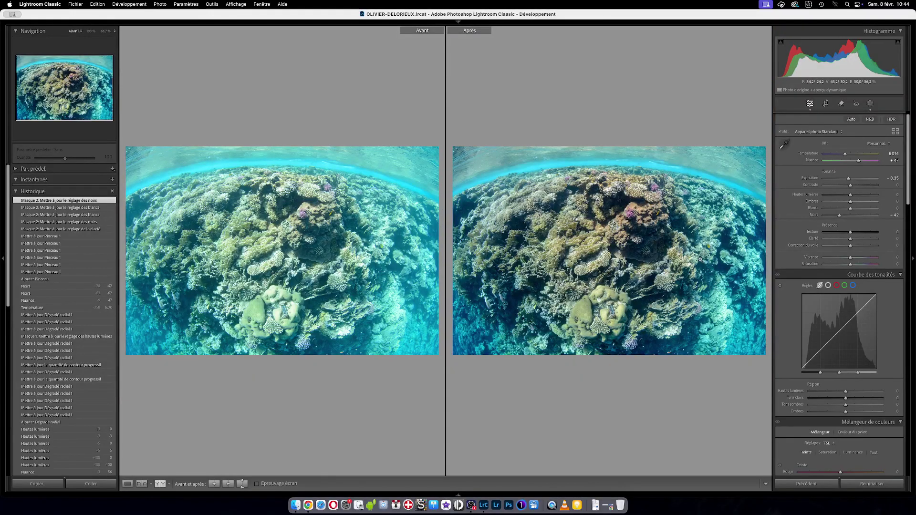
key("y")
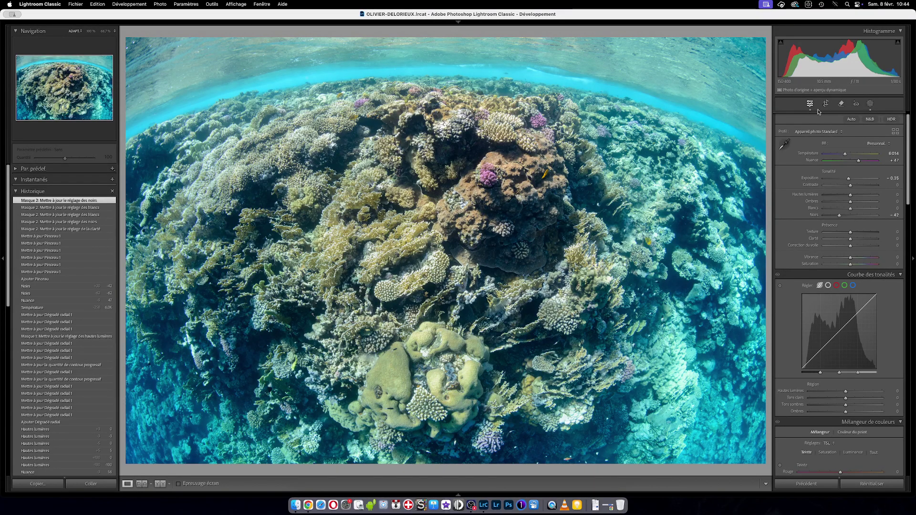
Reopen the masking tools, check the coverage of Masque 2 on the photo and select it for editing.
left_click(870, 104)
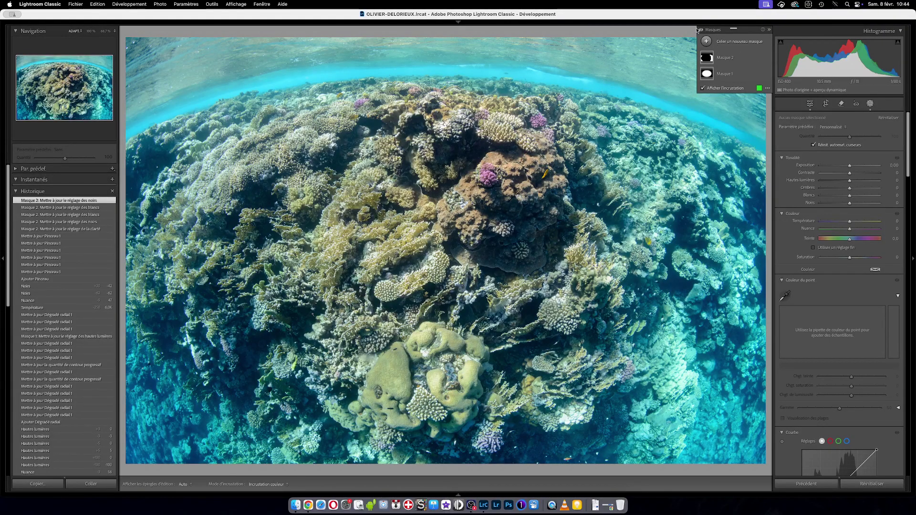
mouse_move(701, 58)
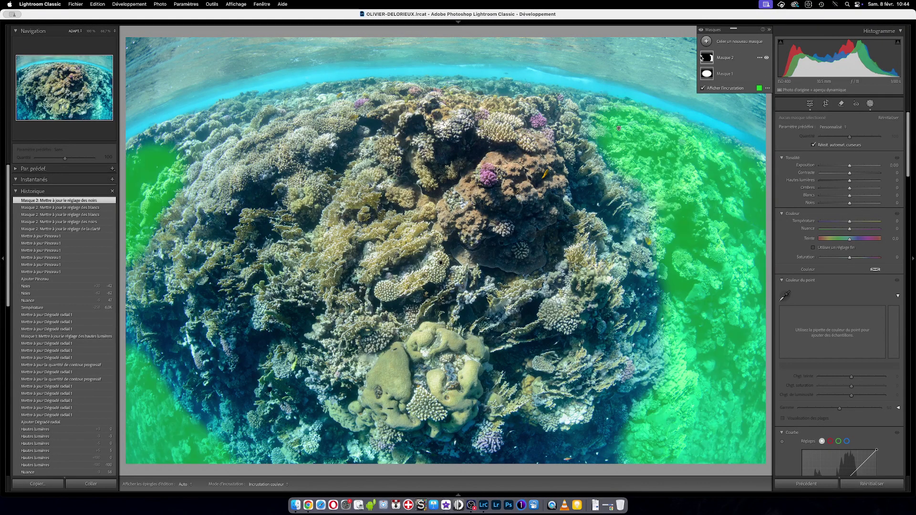
mouse_move(708, 75)
left_click(710, 58)
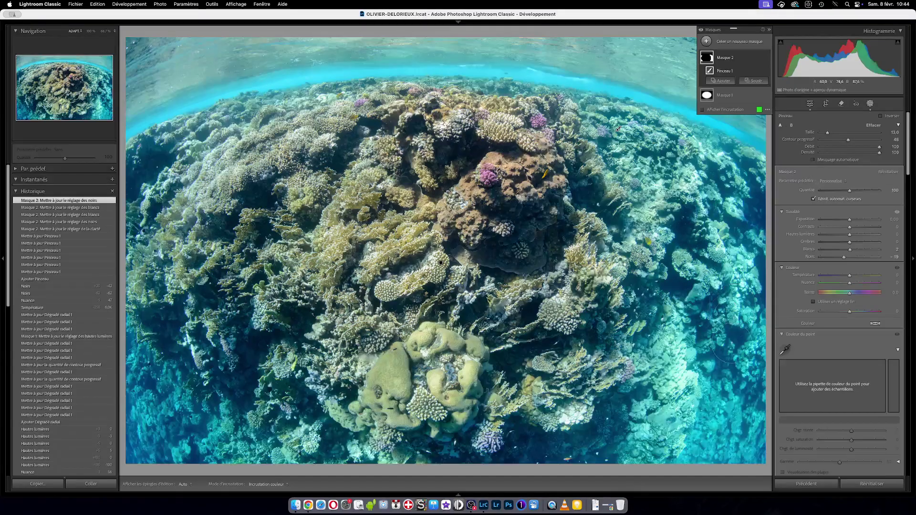
Warm the outer reef slopes by setting Masque 2's temperature to 31 and its tint to 44.
key("z")
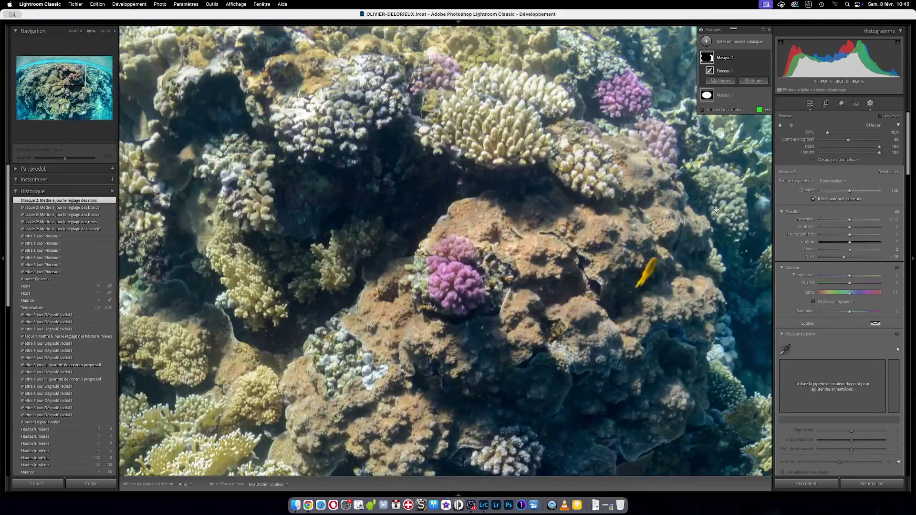
scroll(664, 197, "right", 10)
scroll(664, 197, "right", 10)
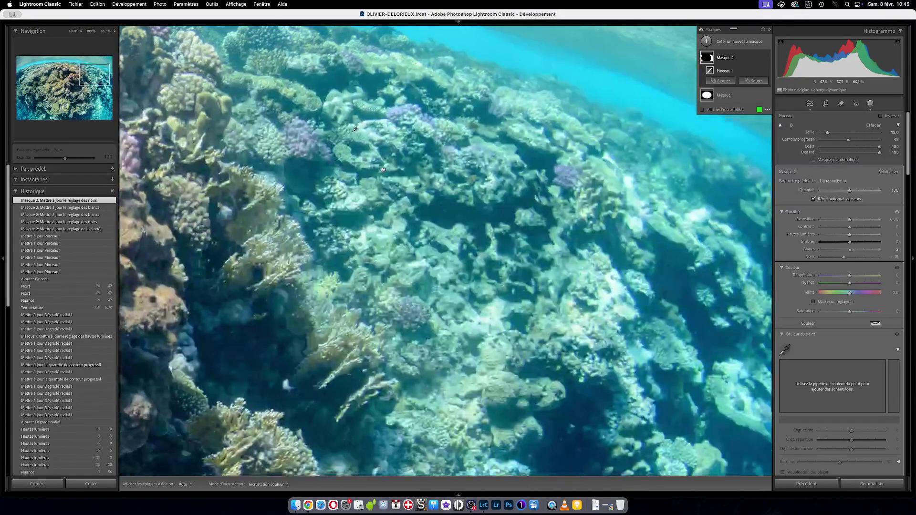
scroll(524, 219, "right", 5)
left_click_drag(524, 219, 538, 260)
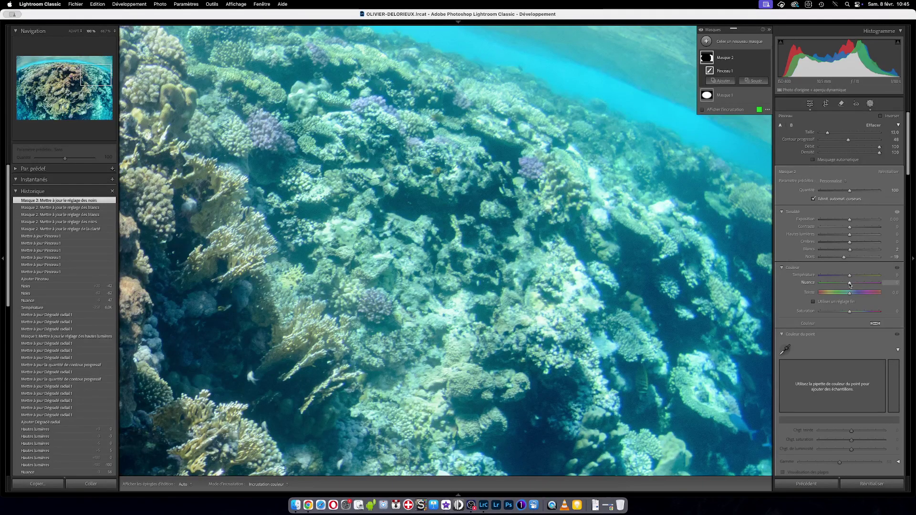
left_click_drag(849, 284, 855, 286)
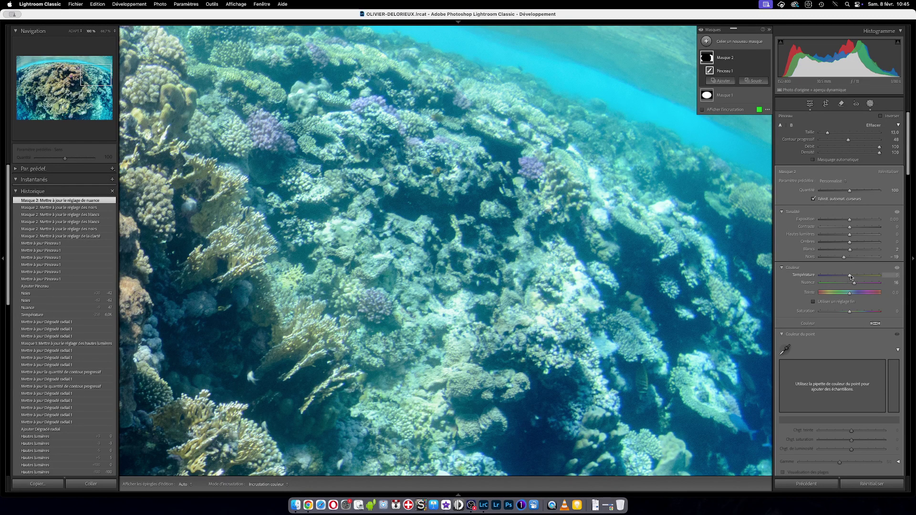
left_click_drag(850, 279, 854, 278)
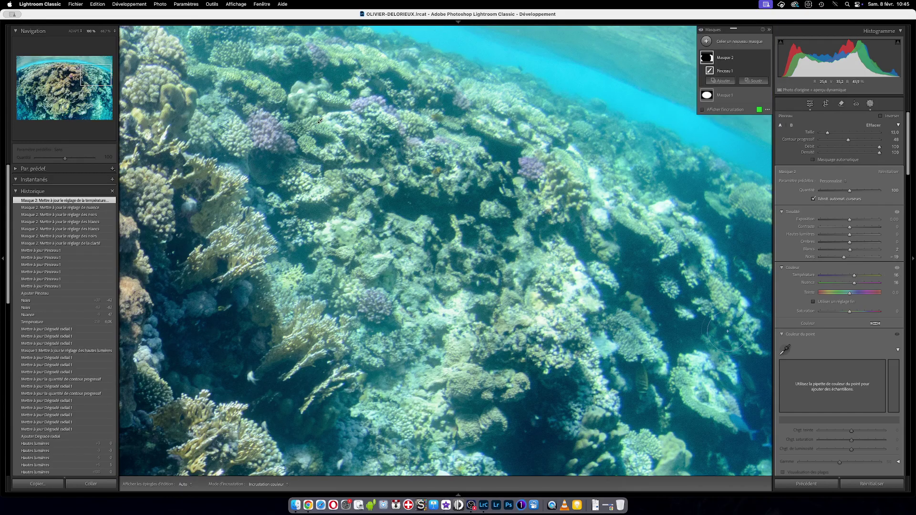
left_click_drag(726, 345, 574, 392)
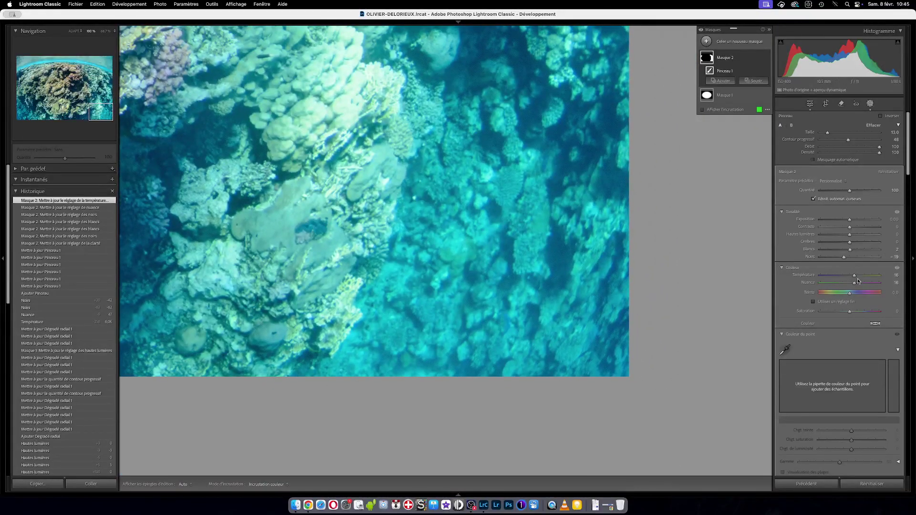
left_click_drag(855, 277, 856, 277)
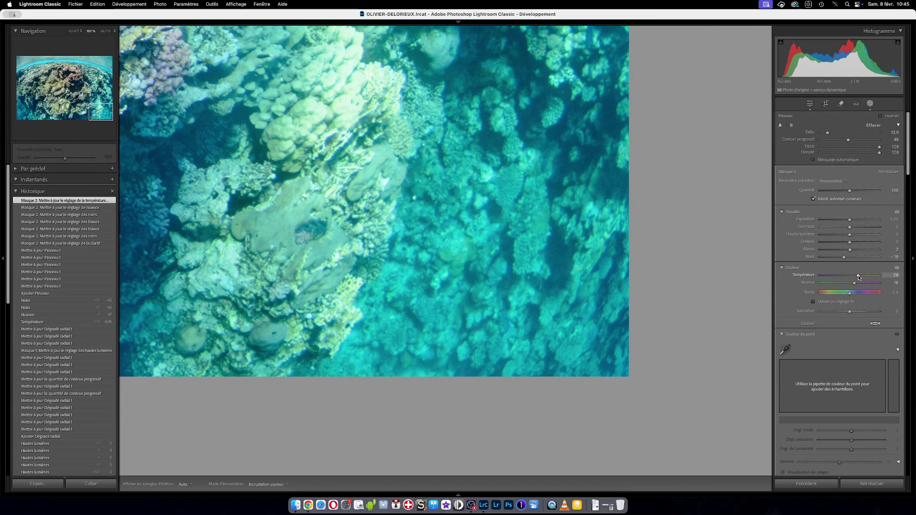
mouse_move(860, 277)
left_mouse_down()
mouse_move(865, 285)
mouse_move(860, 277)
left_mouse_up()
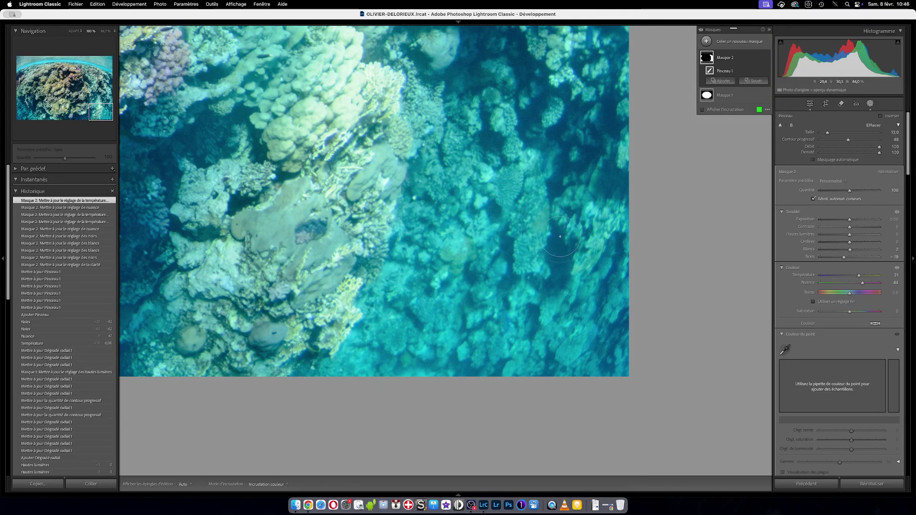
Add one brush dab to Masque 2 on the upper right reef slope and return to the whole photo.
left_click_drag(559, 143, 560, 371)
left_click_drag(537, 162, 559, 470)
left_click_drag(549, 178, 574, 399)
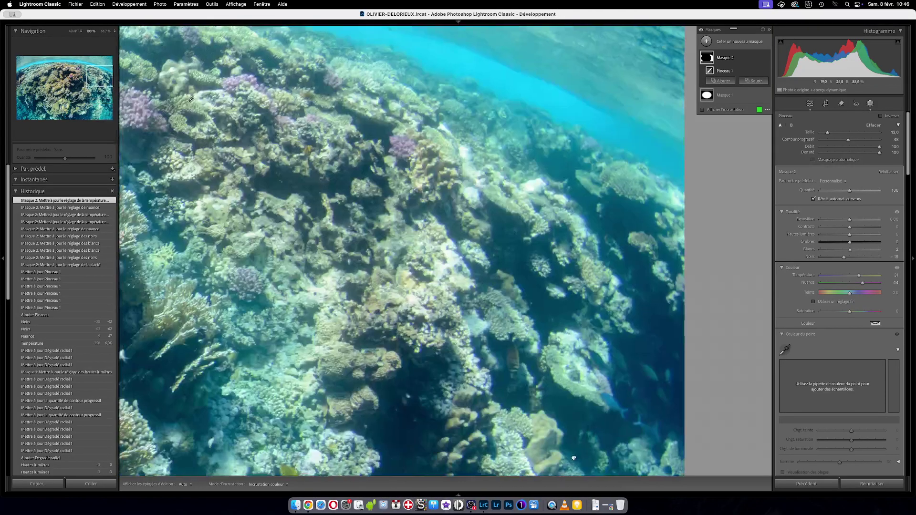
left_click_drag(536, 225, 614, 217)
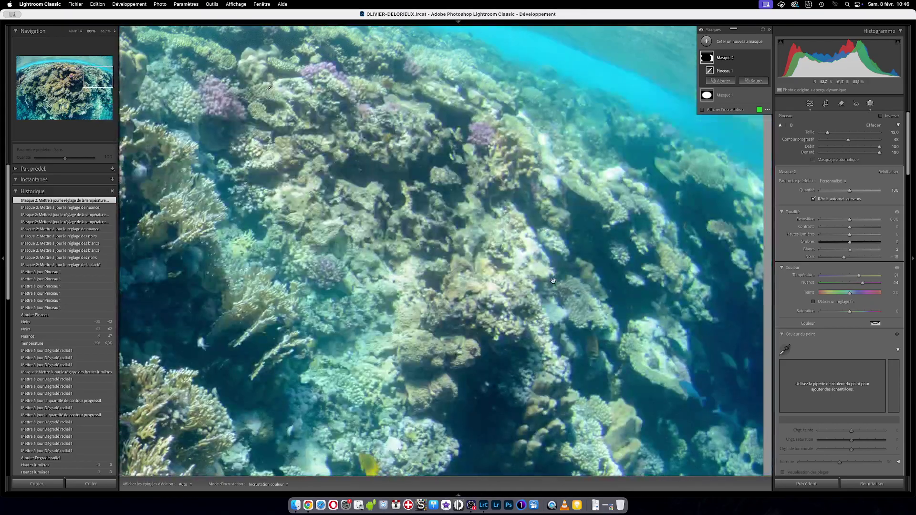
left_click(554, 281)
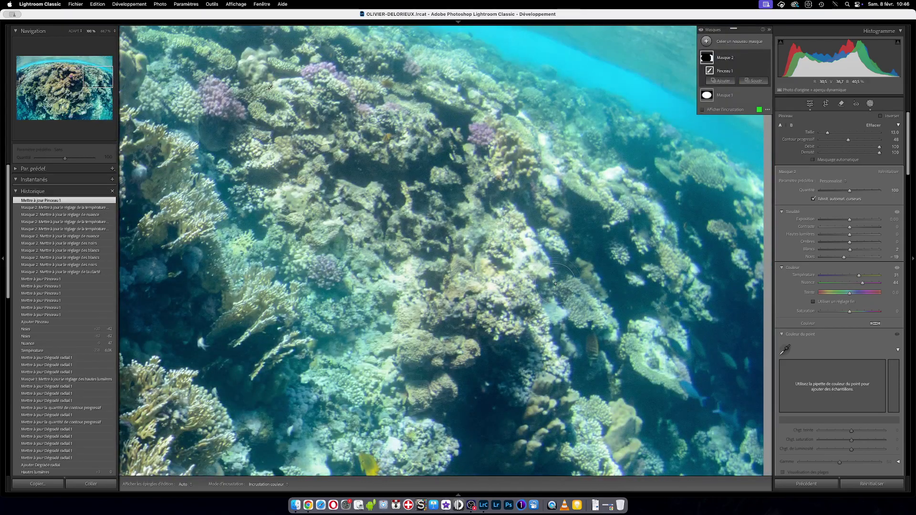
key("z")
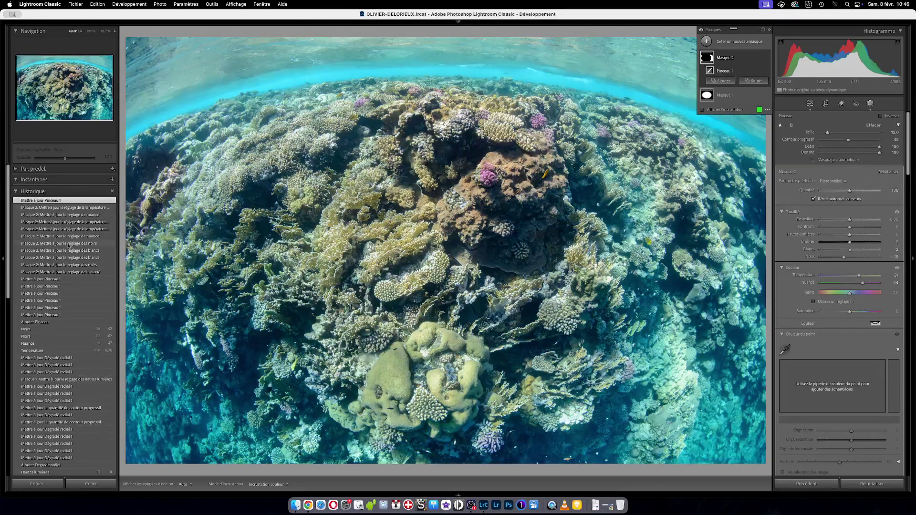
scroll(69, 246, "down", 15)
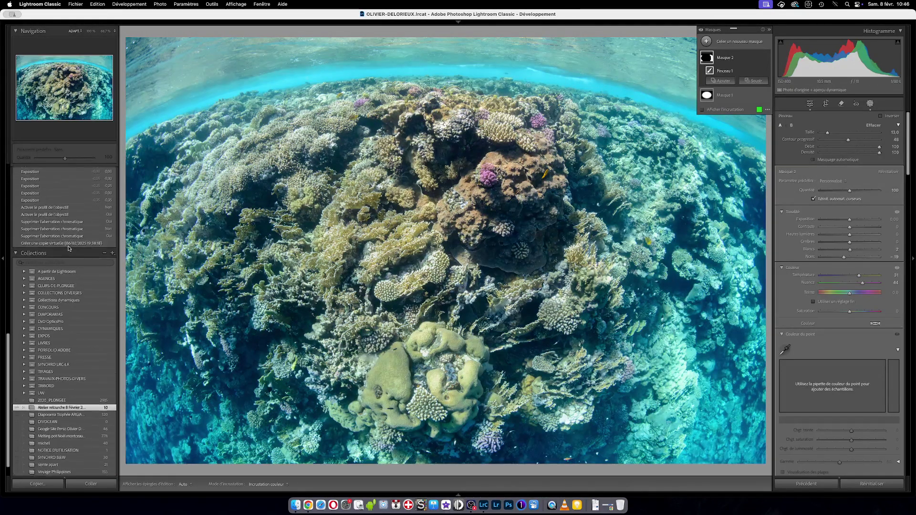
scroll(67, 239, "up", 20)
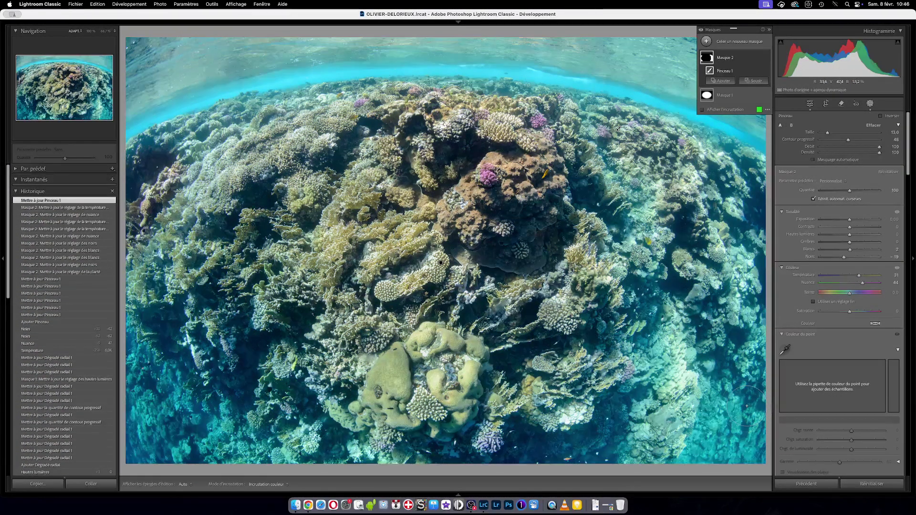
Compare before and after side by side at 100% along the right reef slope up to the water surface.
key("y")
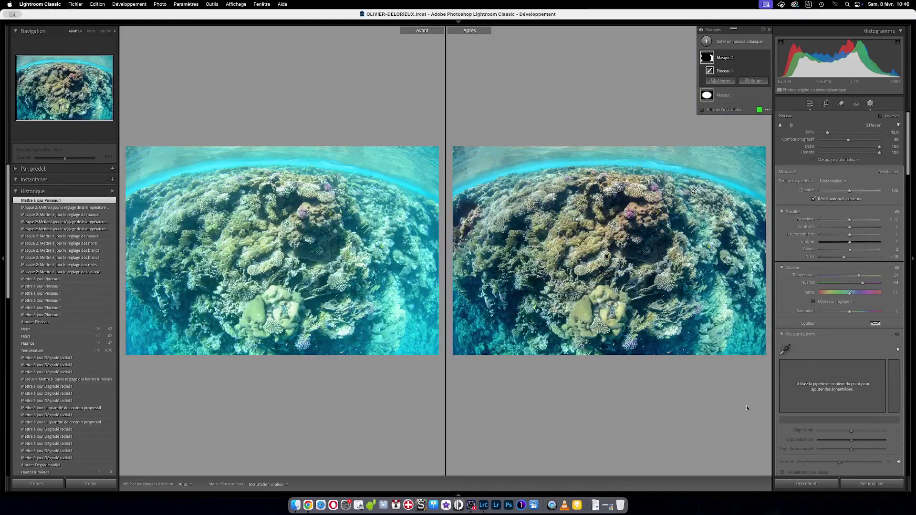
left_click(336, 242)
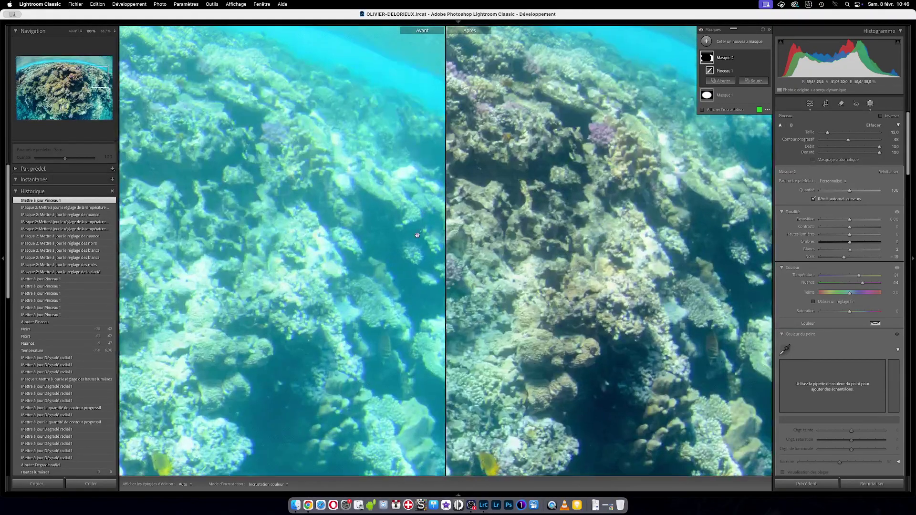
left_click_drag(335, 241, 305, 235)
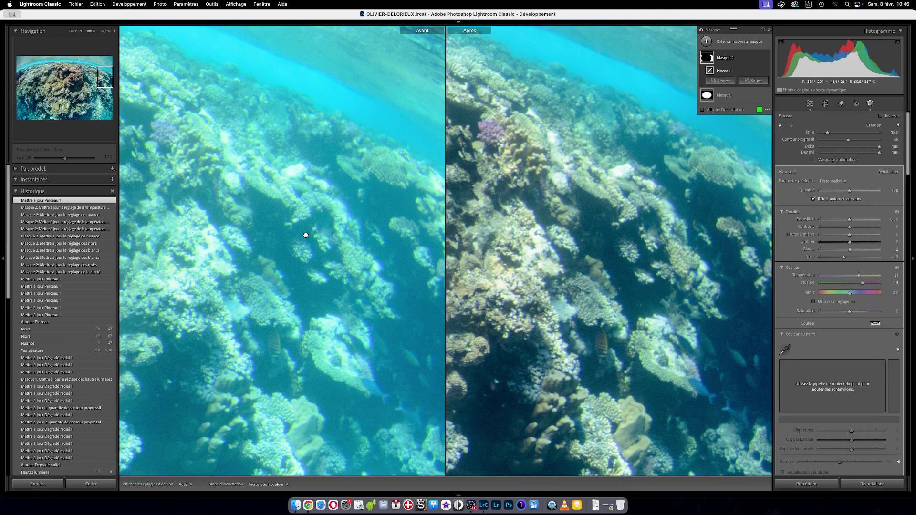
left_click_drag(304, 243, 393, 293)
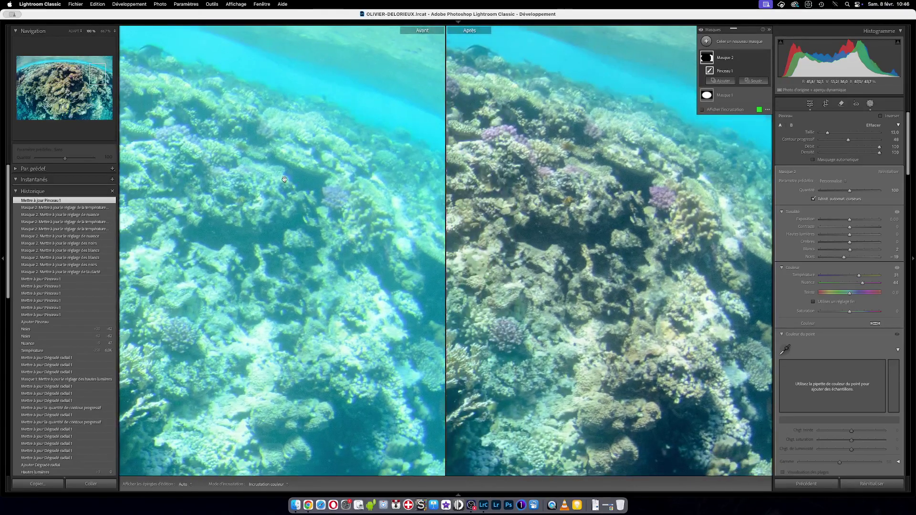
left_click_drag(285, 179, 334, 203)
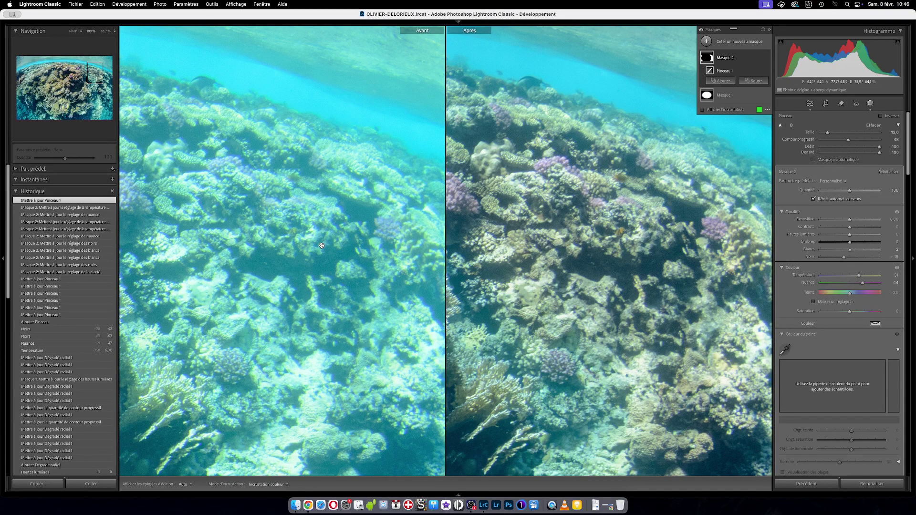
scroll(342, 231, "up", 3)
scroll(342, 231, "left", 3)
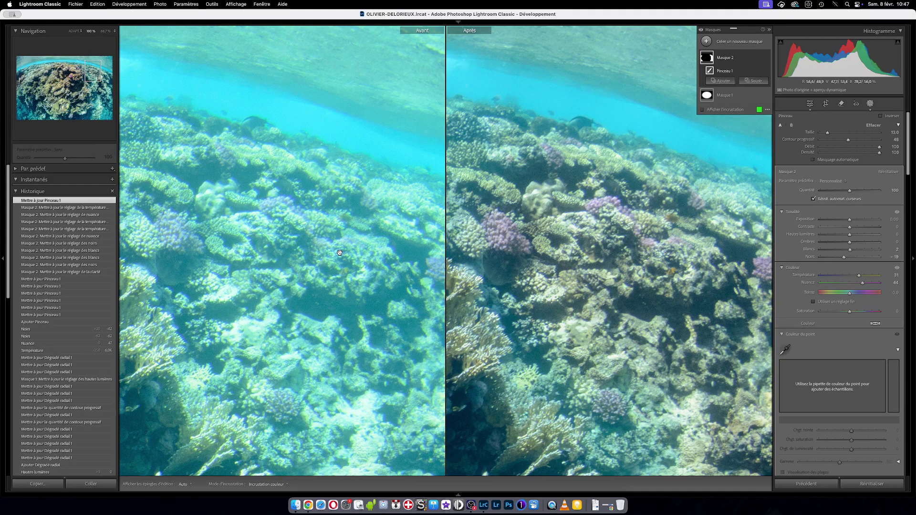
left_click_drag(341, 266, 386, 237)
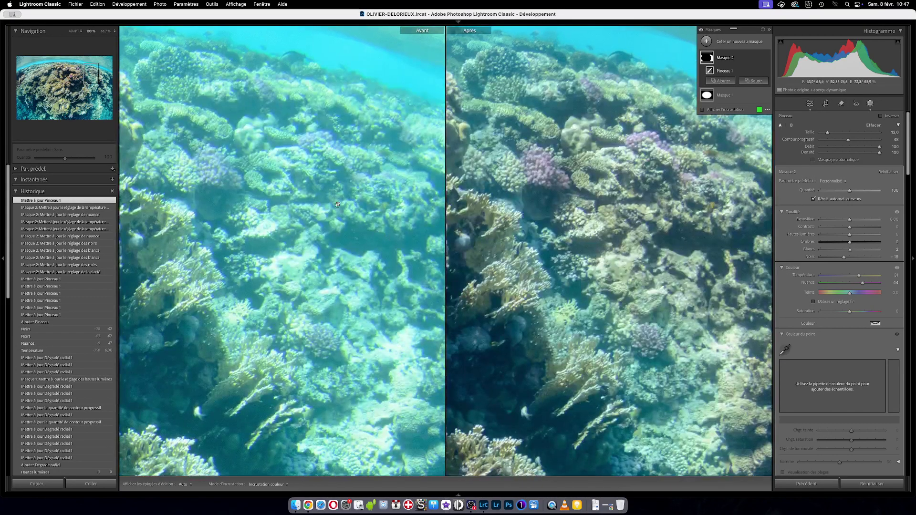
left_click_drag(337, 204, 345, 302)
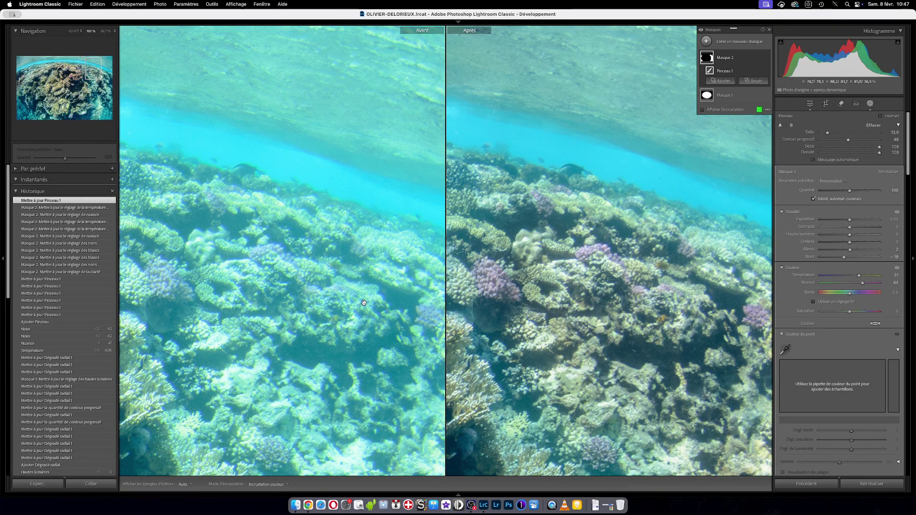
left_click_drag(364, 303, 364, 254)
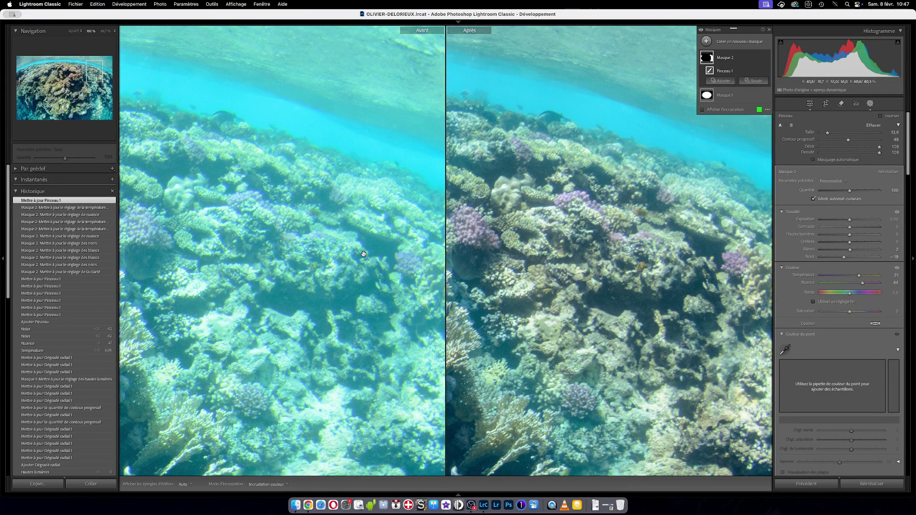
left_click_drag(363, 254, 349, 216)
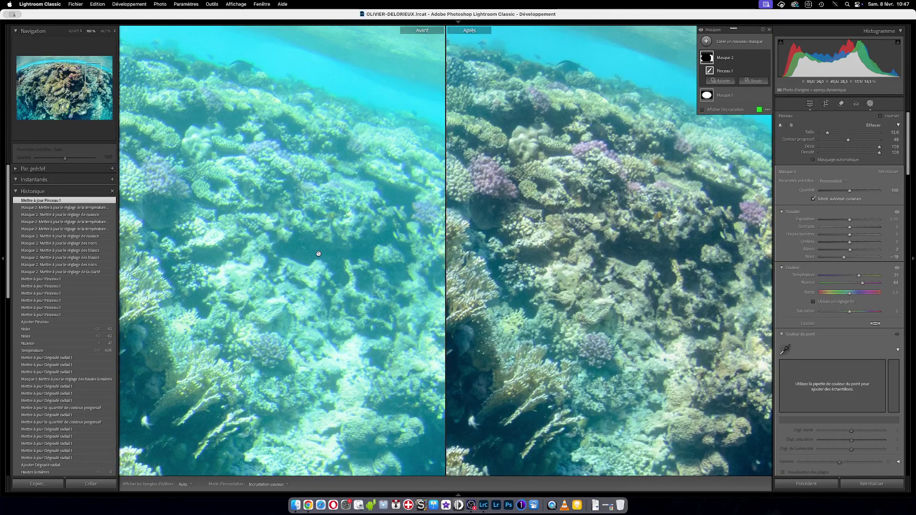
Paint one short Masque 2 brush stroke on the right slope in the after view and leave masking.
key("h")
left_click_drag(658, 341, 654, 265)
key("h")
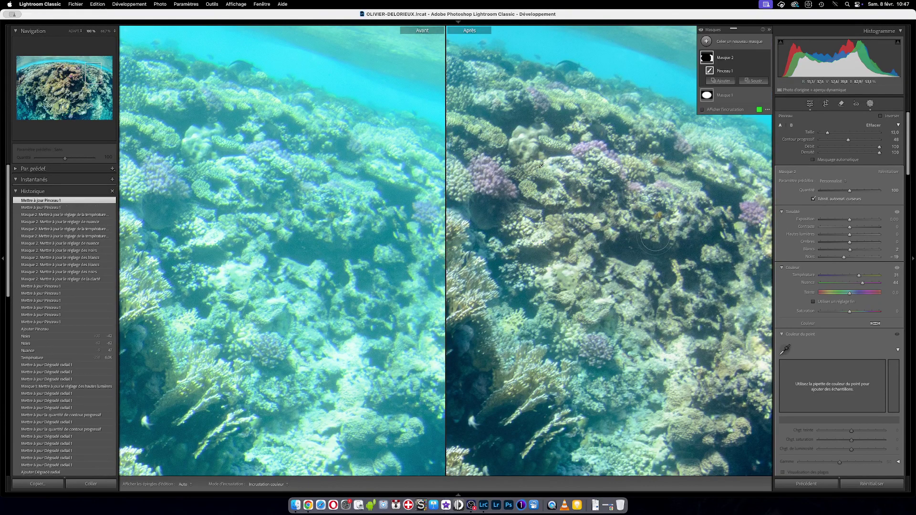
left_click(870, 103)
Compare the whole photo before and after, side by side and as a split view, and return to the single view.
left_click_drag(717, 180, 626, 346)
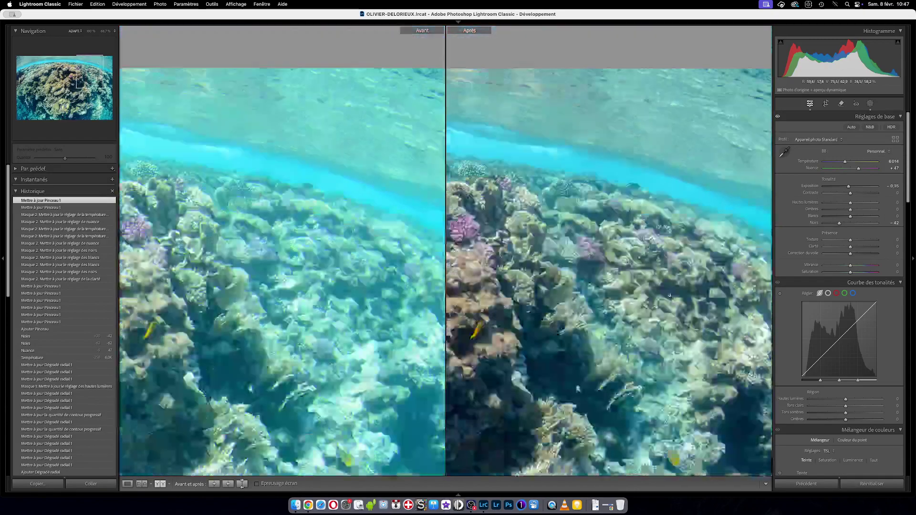
left_click(671, 295)
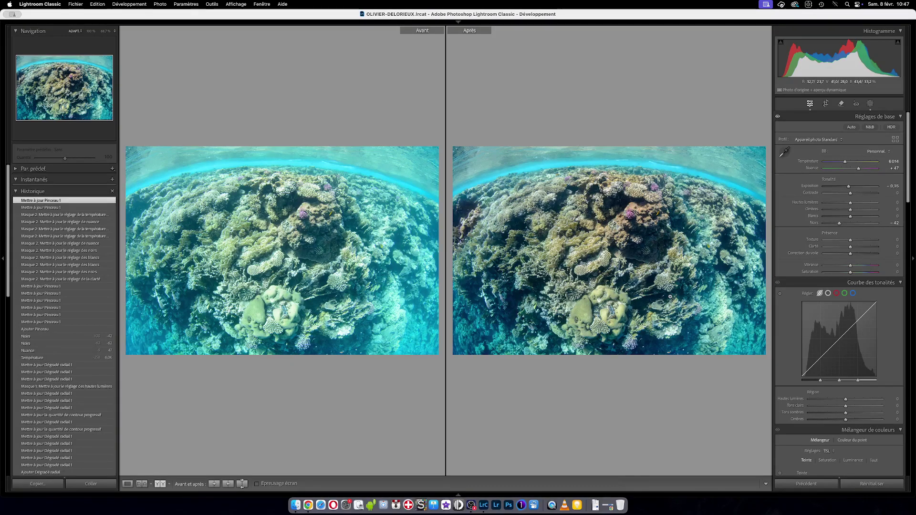
key("y")
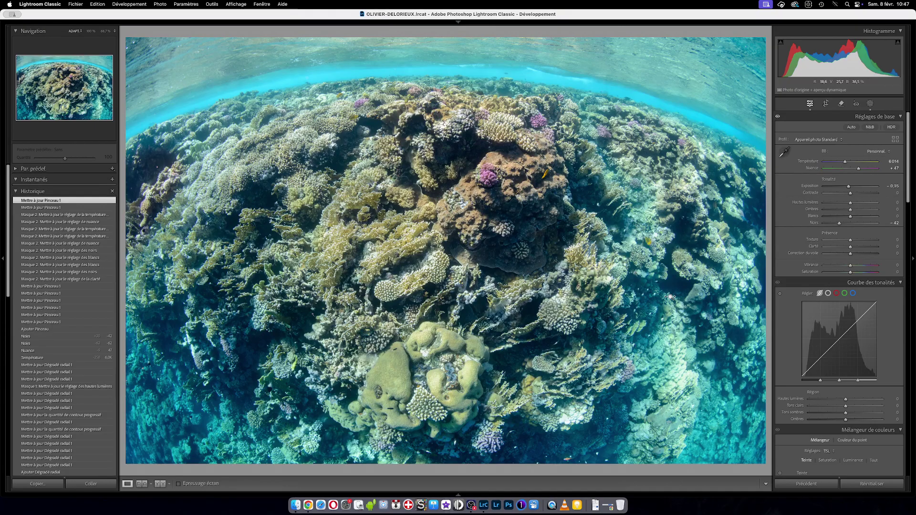
key("y")
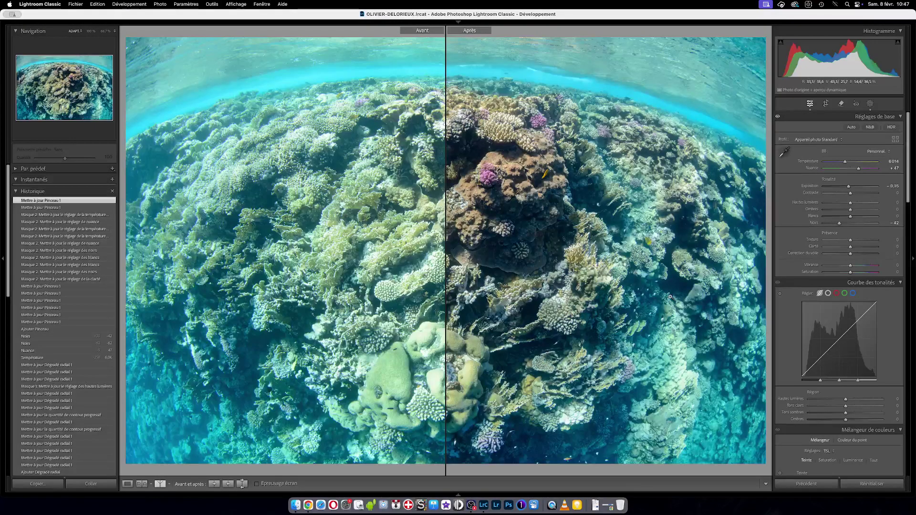
key("y")
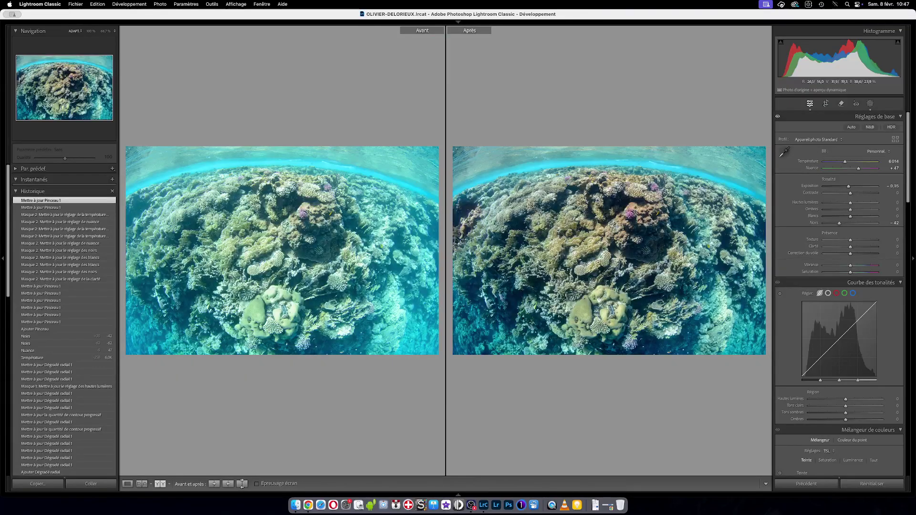
left_click(613, 254)
left_click(616, 255)
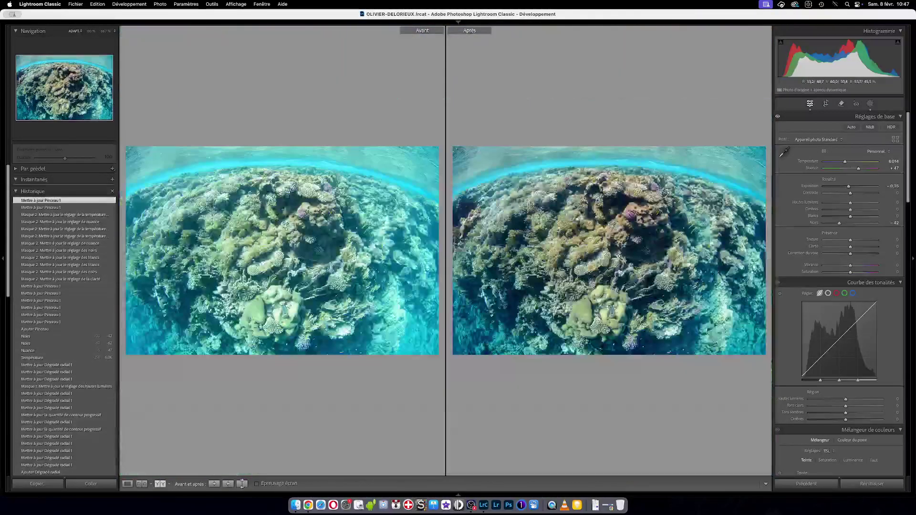
key("shift+y")
key("y")
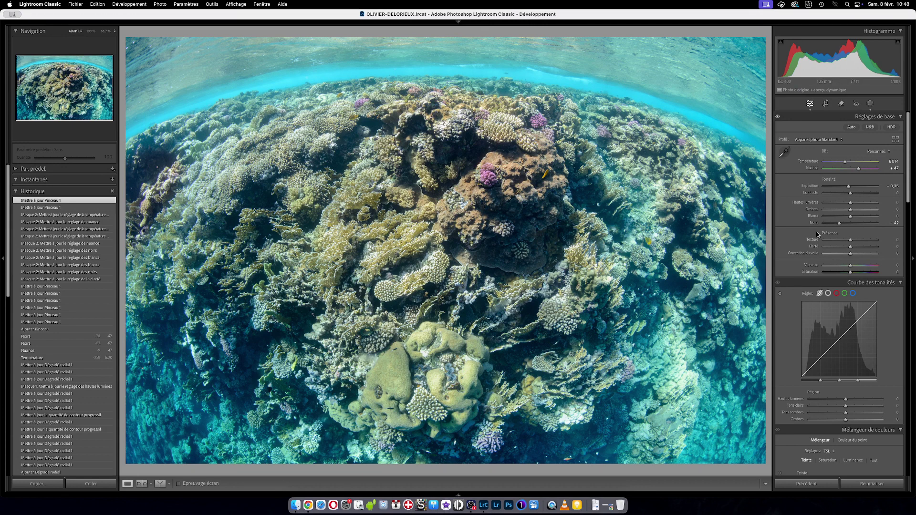
Set the global blacks to −47 and raise the tone curve's light tones to +21.
left_click_drag(839, 226, 839, 225)
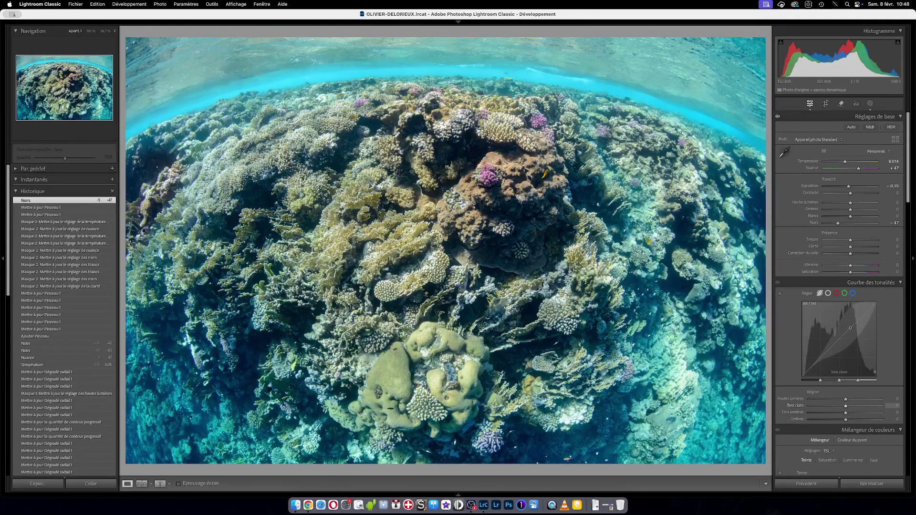
left_click_drag(850, 328, 850, 318)
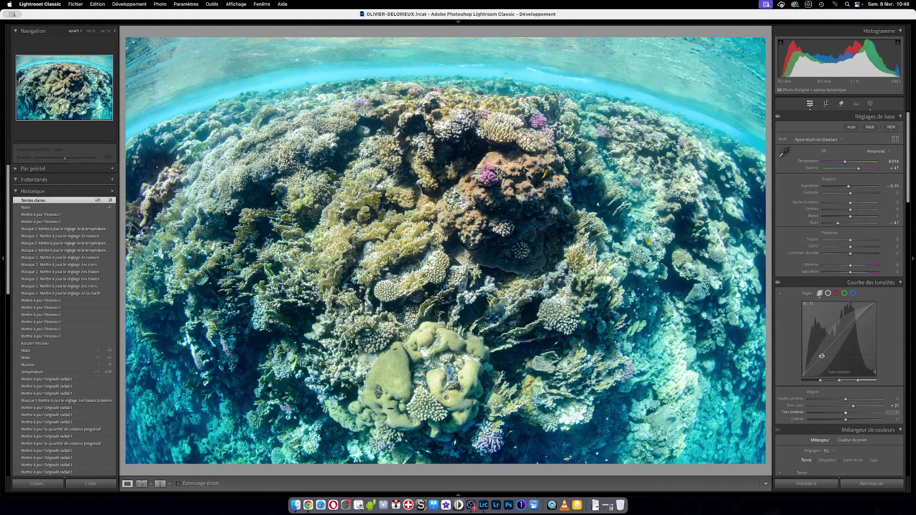
Adjust the region tone curve: set the dark tones to -25, reset the light tones to 0 and slightly lift the shadows.
left_click_drag(822, 357, 822, 368)
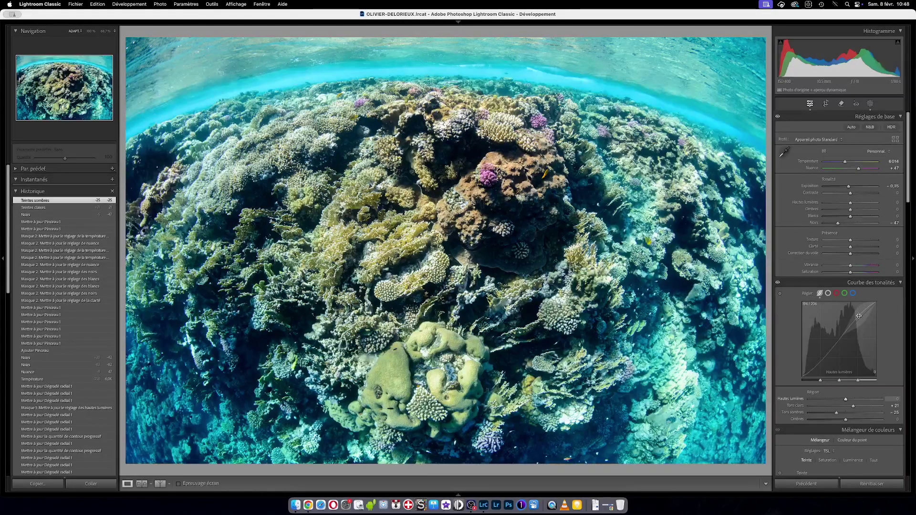
double_click(859, 316)
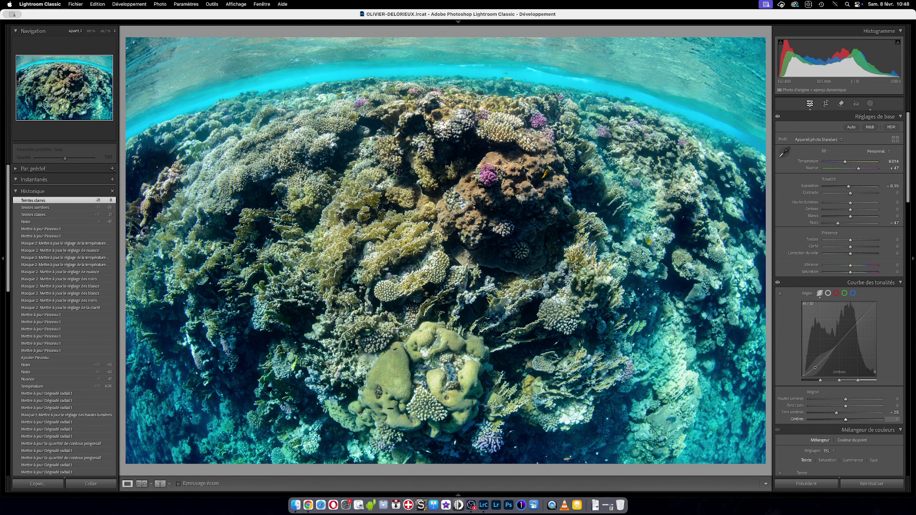
left_click_drag(813, 369, 813, 362)
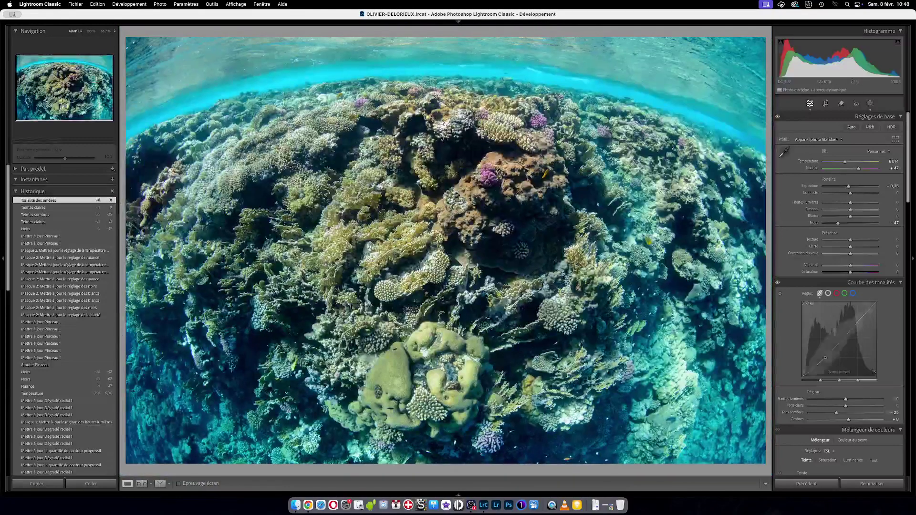
right_click(388, 252)
key("Escape")
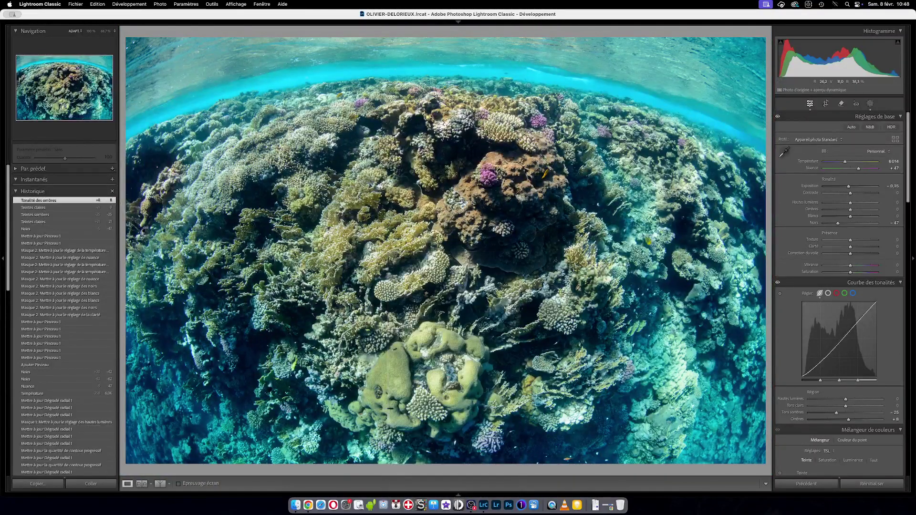
Review the retouched coral photo among the collection's thumbnails in the library grid, deselecting it for a neutral comparison.
key("g")
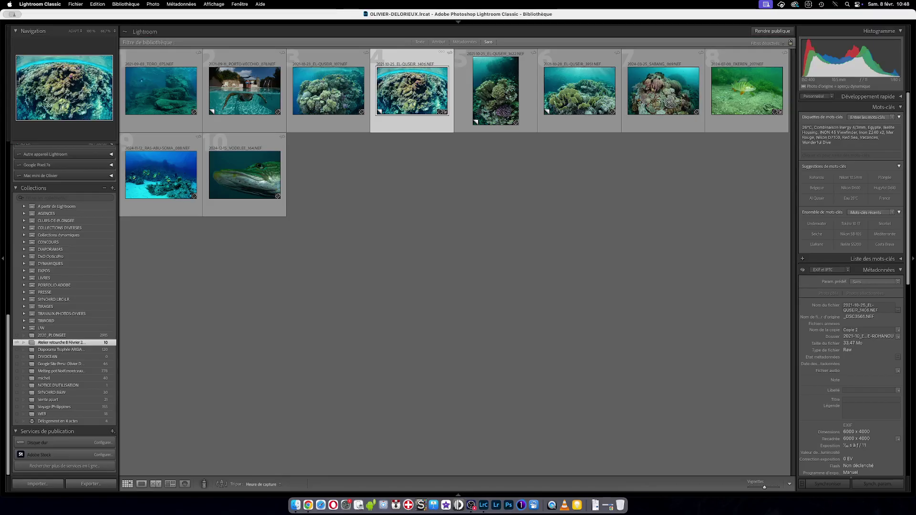
key("super+d")
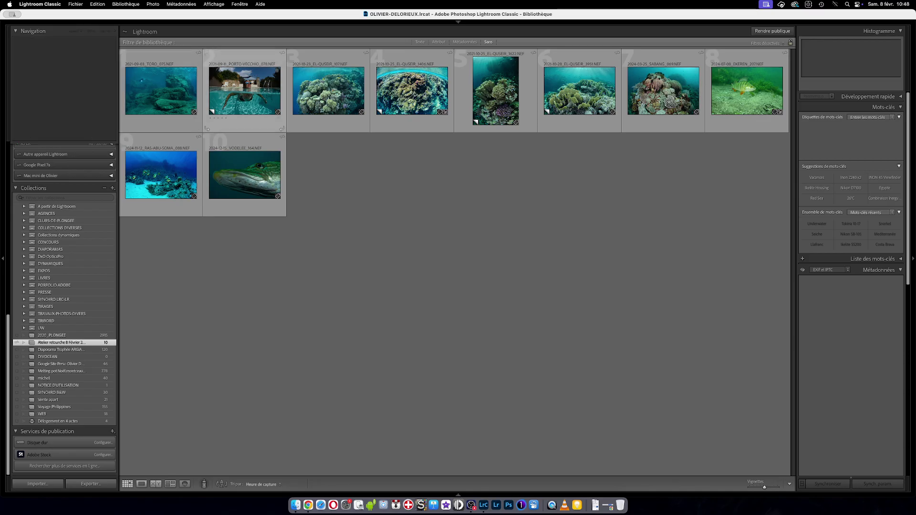
left_click(161, 175)
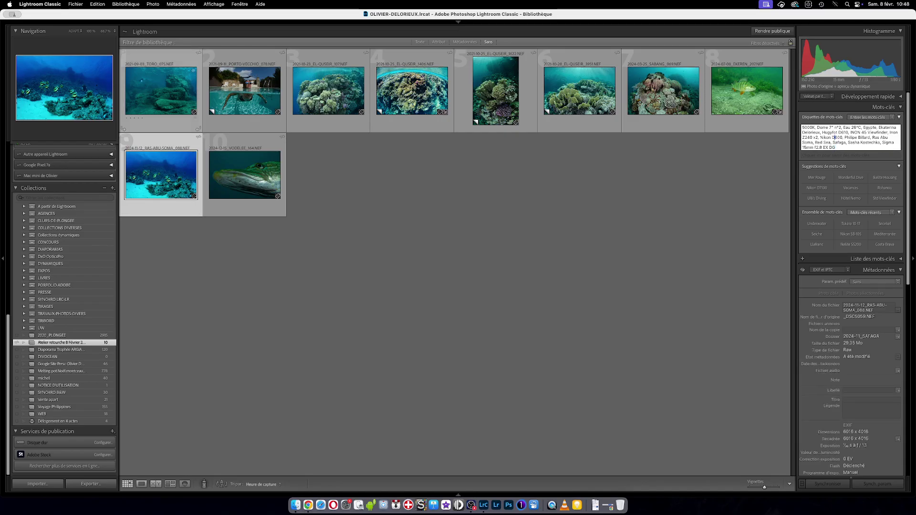
right_click(169, 125)
left_click(563, 215)
double_click(412, 90)
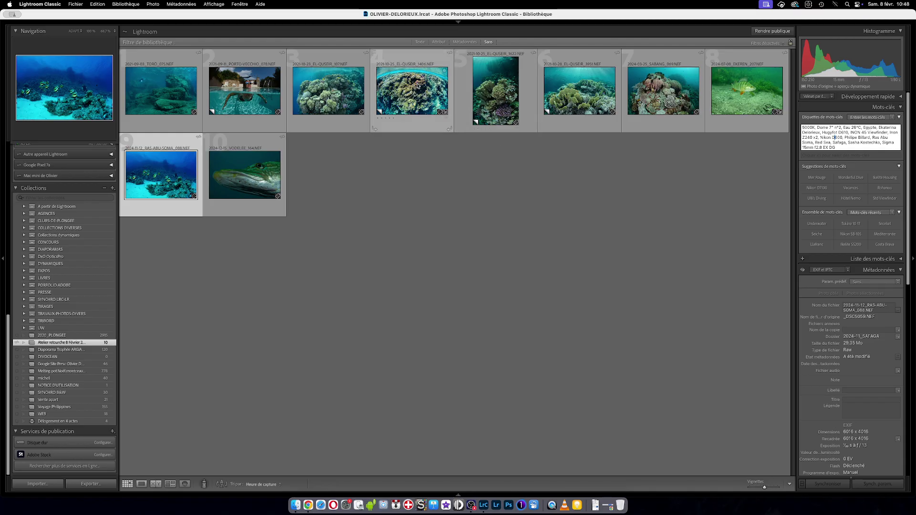
Return to developing the El Quseir coral photo and reset the tone curve's dark tones and shadows to 0.
key("d")
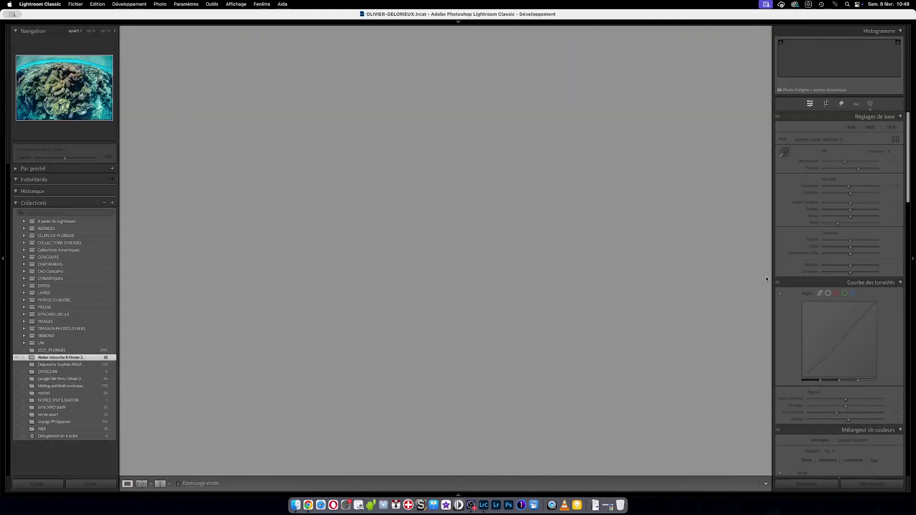
double_click(837, 415)
double_click(849, 420)
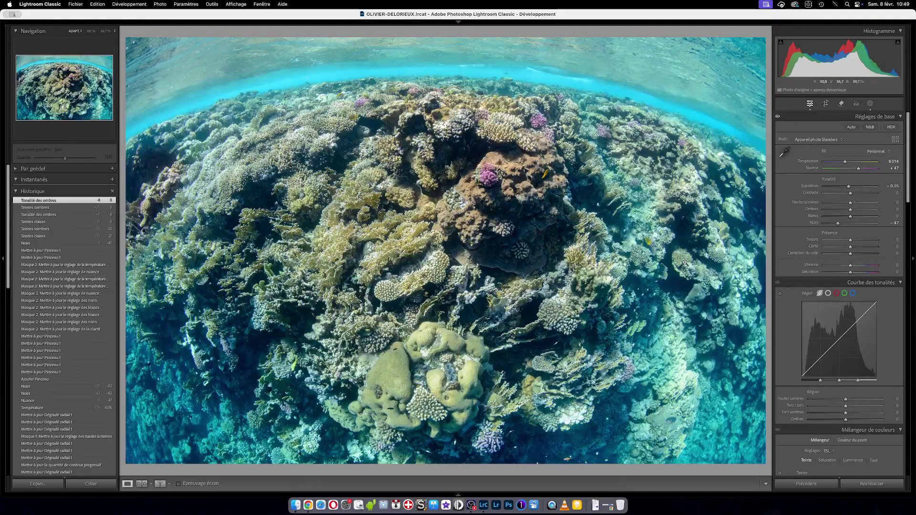
Create a new brush mask and paint it over the bright coral column in the photo's lower right area at 100% zoom.
left_click(728, 158)
left_click_drag(627, 333, 563, 328)
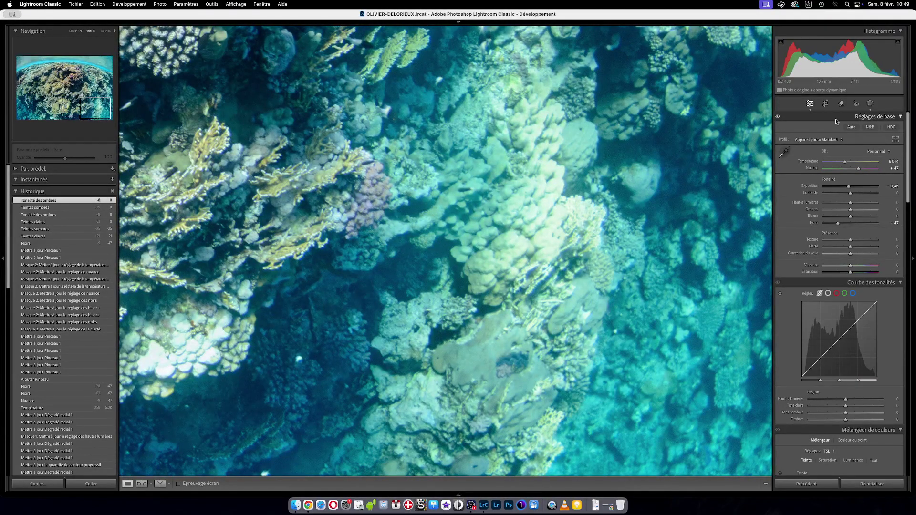
left_click(871, 104)
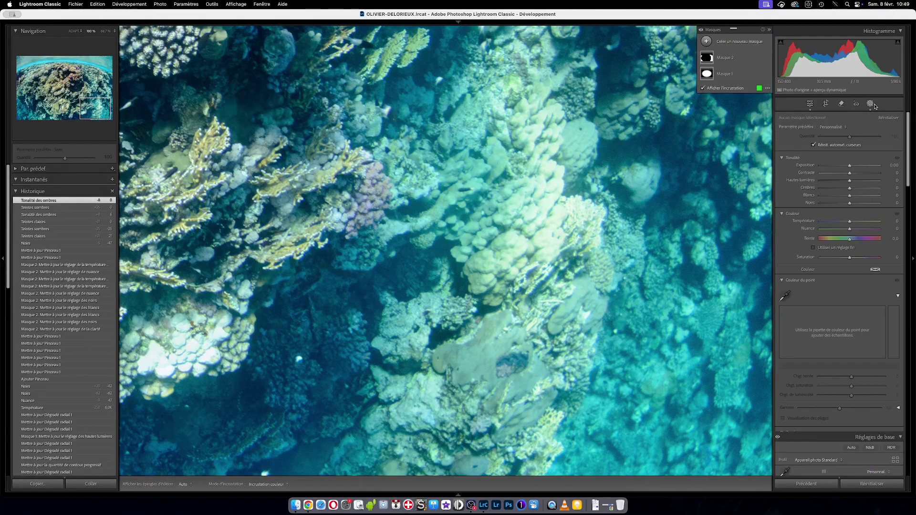
left_click(706, 41)
left_click(748, 111)
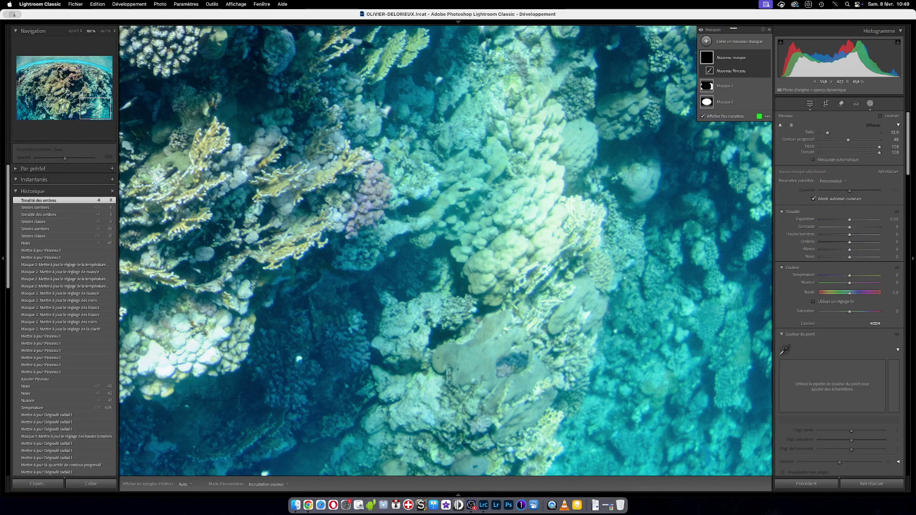
mouse_move(528, 120)
left_mouse_down()
mouse_move(477, 177)
mouse_move(495, 225)
mouse_move(560, 153)
mouse_move(572, 189)
mouse_move(565, 207)
mouse_move(583, 210)
mouse_move(524, 283)
mouse_move(536, 312)
mouse_move(529, 358)
mouse_move(563, 317)
mouse_move(545, 317)
mouse_move(534, 448)
left_mouse_up()
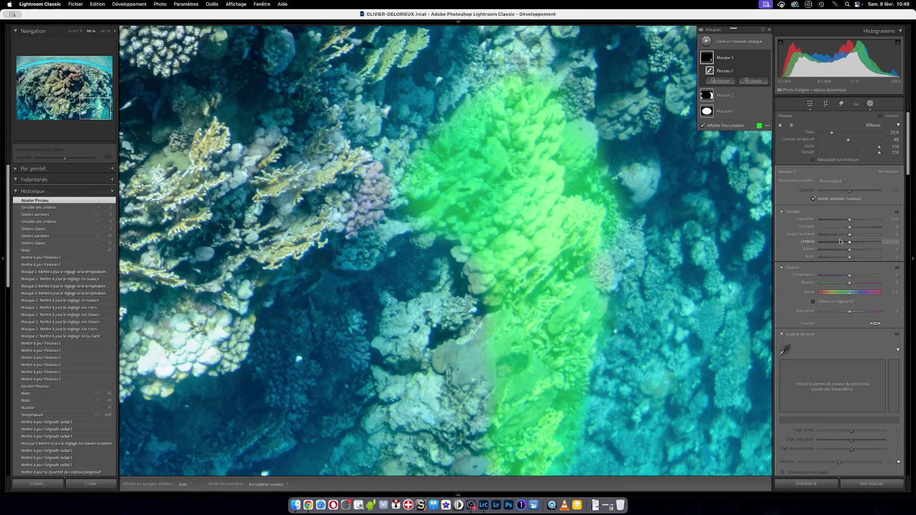
Strongly lower the highlights of the bright coral's brush mask, leave masking and show the whole photo.
left_click_drag(850, 237, 829, 237)
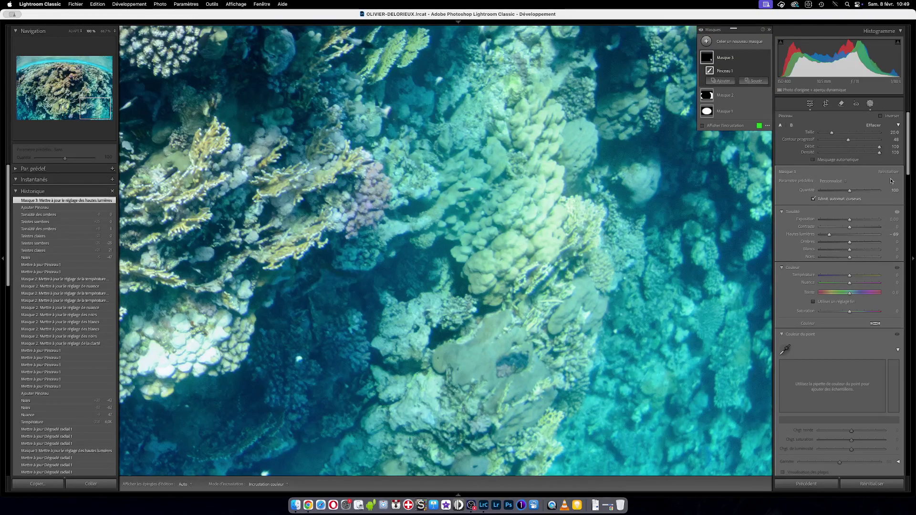
left_click(810, 103)
left_click(742, 187)
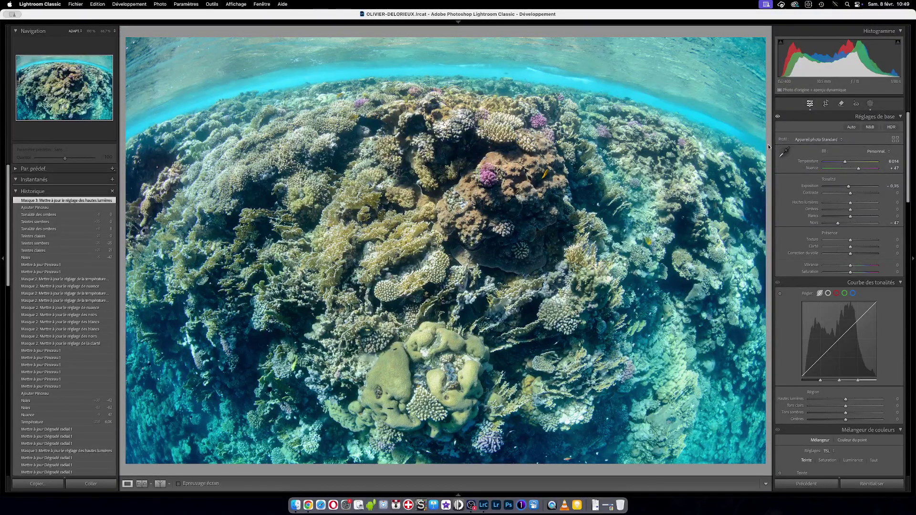
Check the retouched coral photo as a library thumbnail and enlarged in loupe view.
key("g")
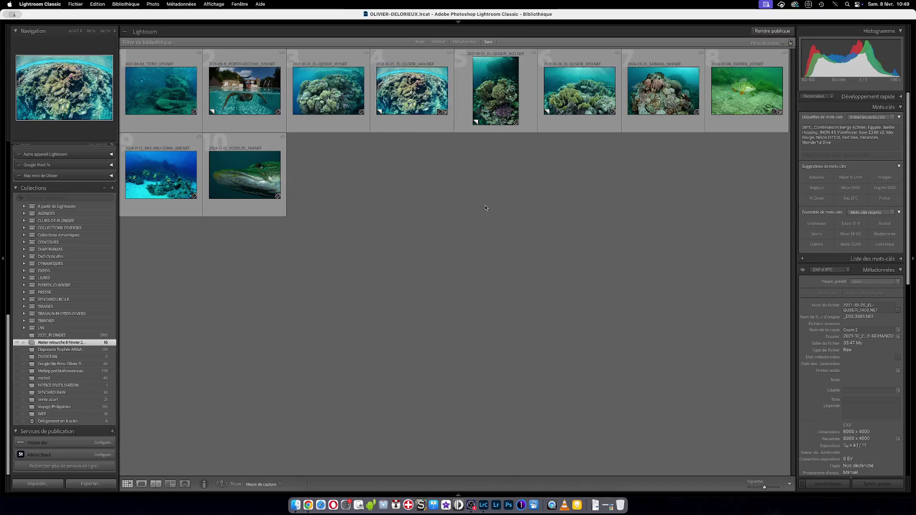
double_click(415, 92)
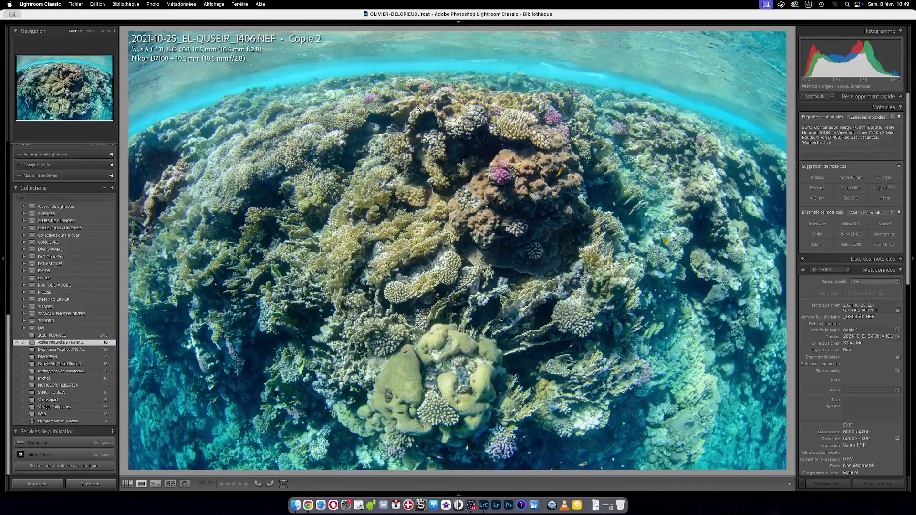
left_click(431, 168)
left_click(431, 168)
key("g")
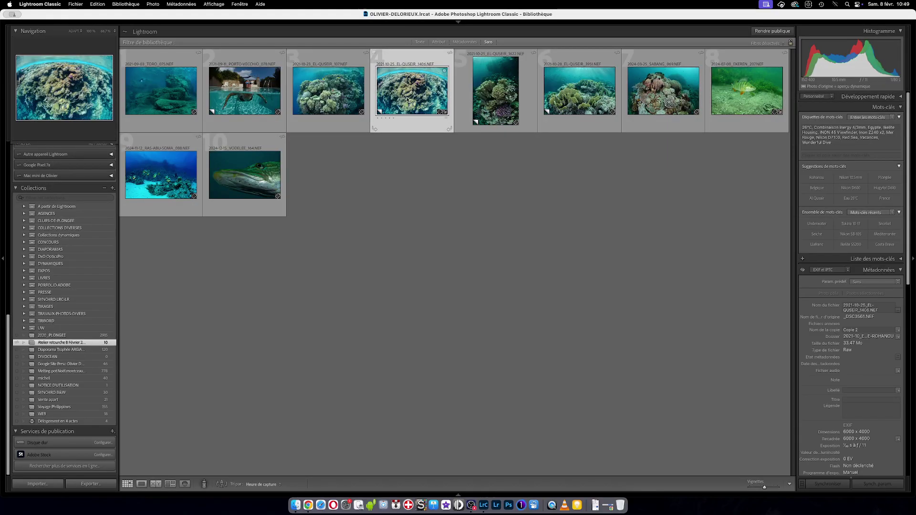
double_click(409, 97)
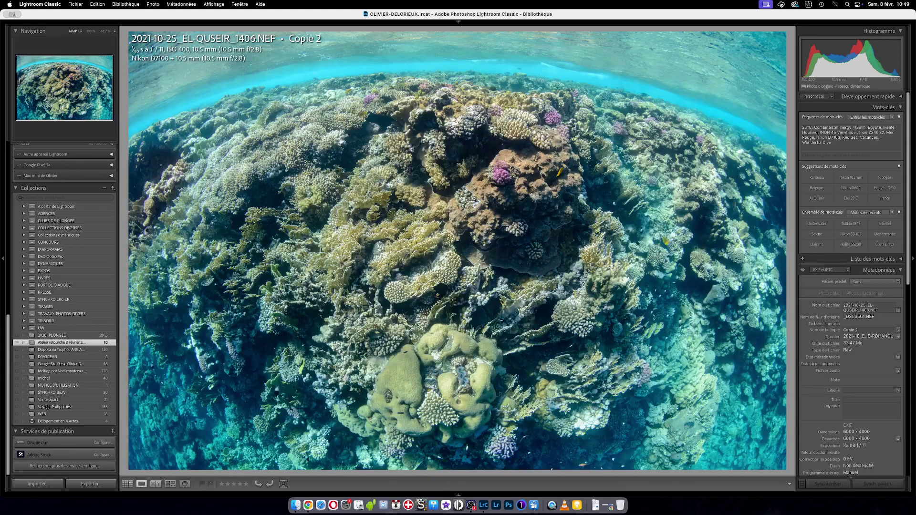
Compare the developed coral photo before and after in split and side-by-side views, then return to the single view.
key("d")
key("shift+y")
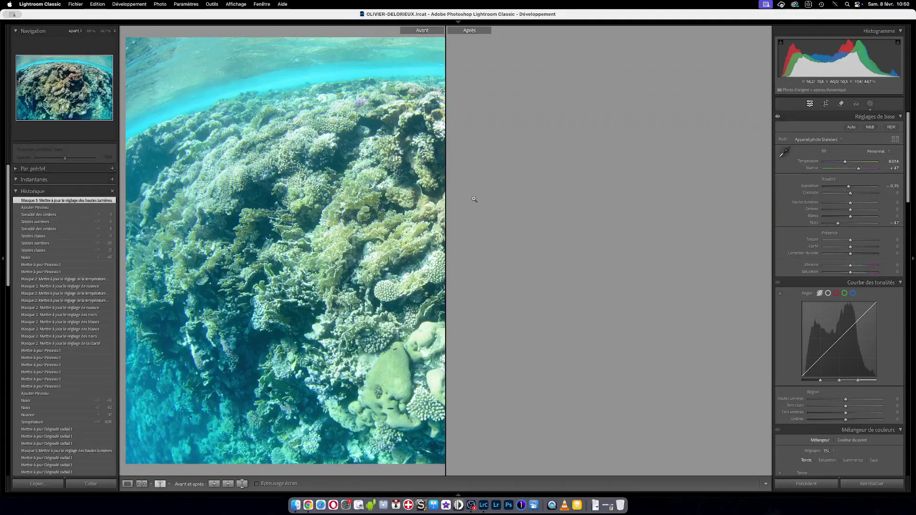
key("y")
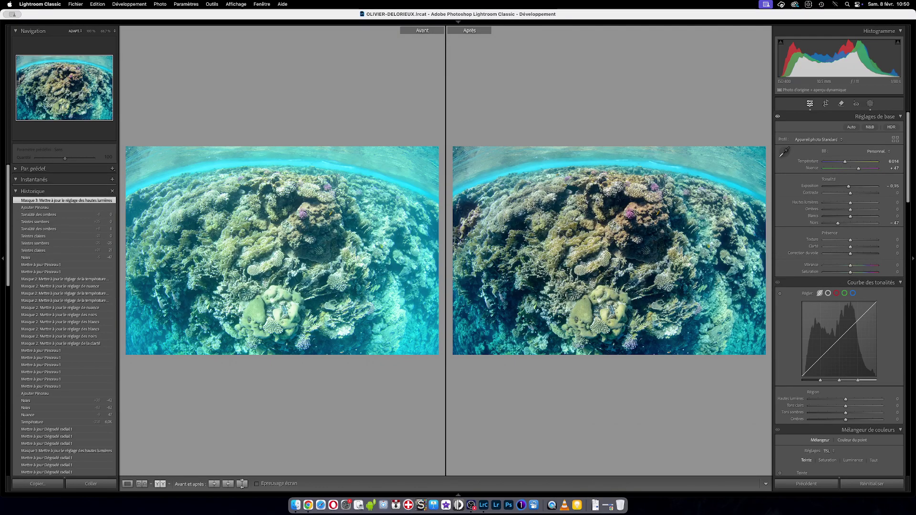
key("super+shift+e")
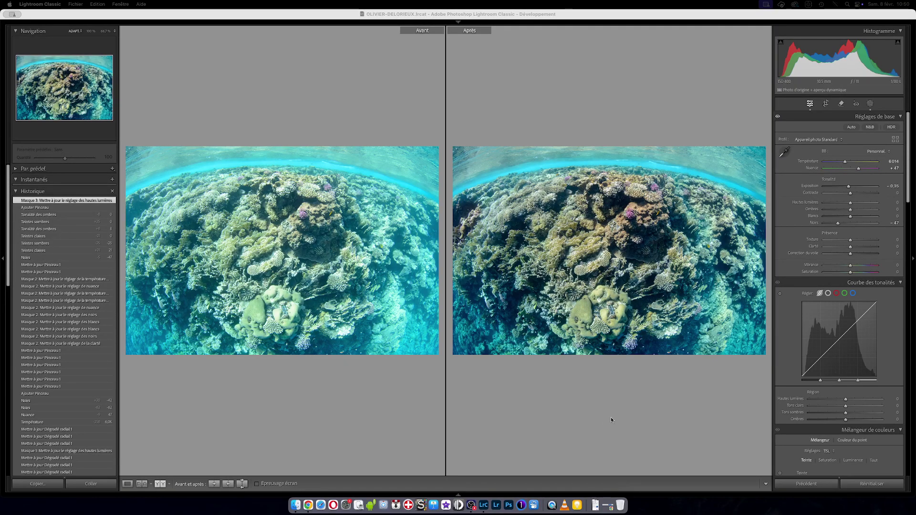
left_click_drag(530, 260, 582, 263)
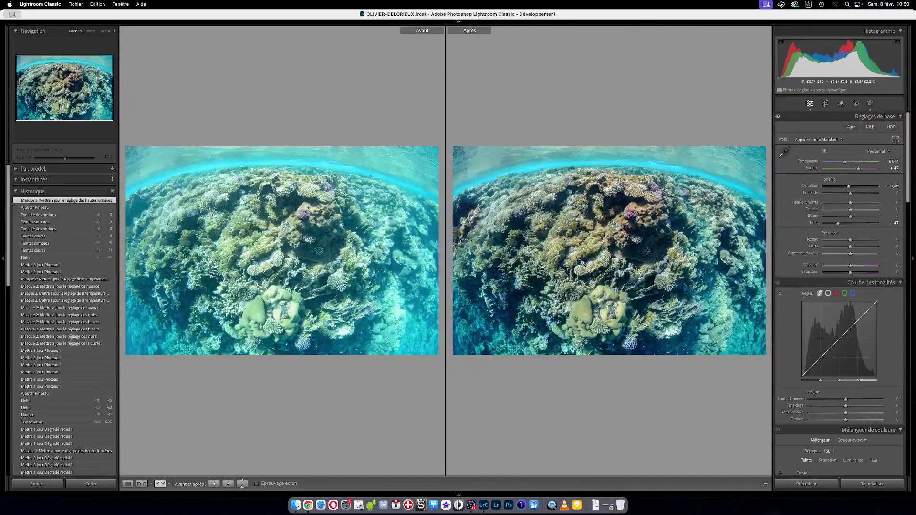
key("y")
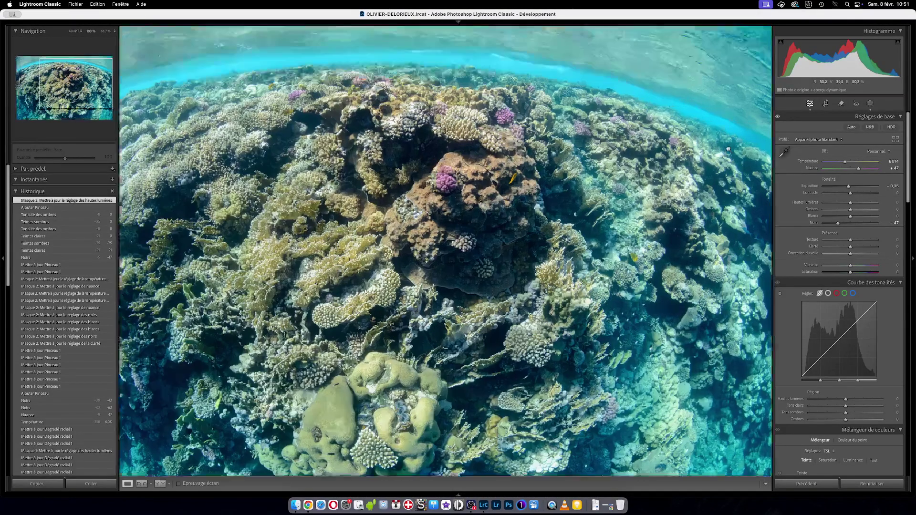
Create another brush mask and paint it over the hazy reef slope below the waterline in the photo's upper right area.
left_click(706, 67)
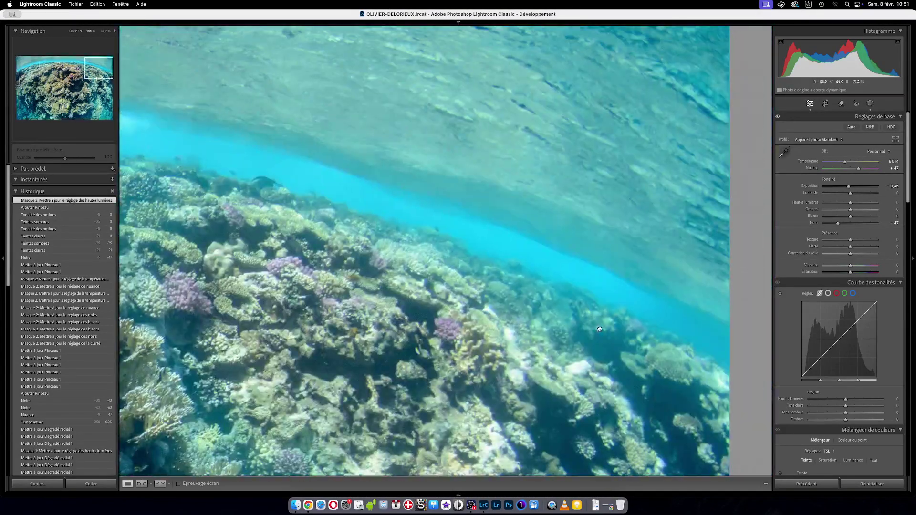
left_click(871, 104)
left_click(707, 42)
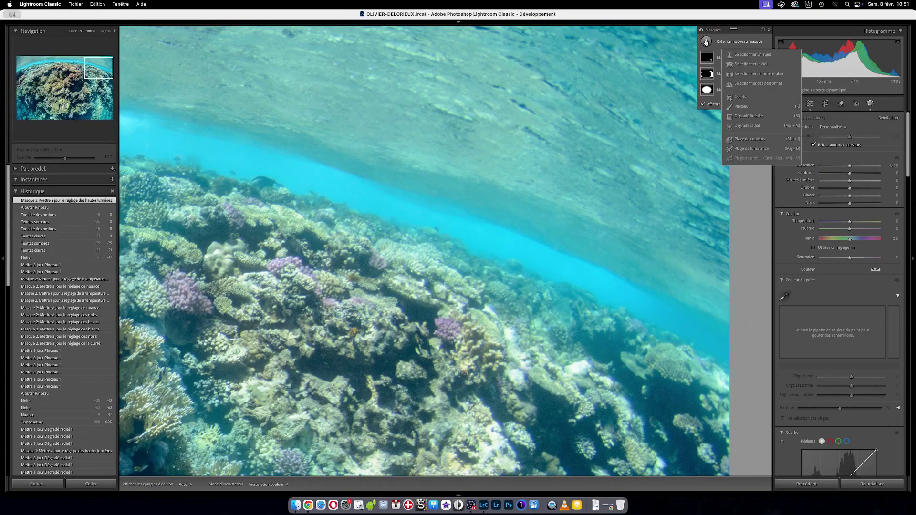
left_click(745, 106)
mouse_move(524, 340)
left_mouse_down()
mouse_move(305, 258)
mouse_move(678, 377)
left_mouse_up()
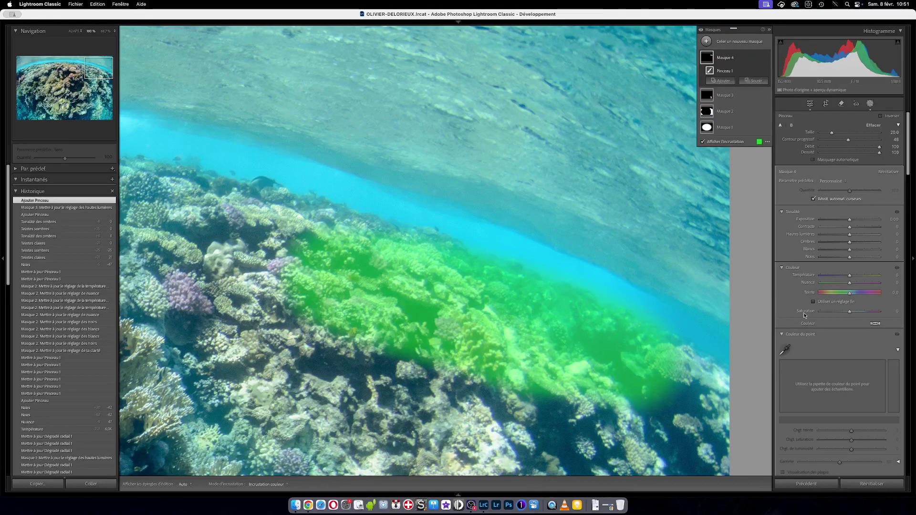
Try midtone and shadow points on the reef slope mask's point curve, remove them and leave masking.
scroll(796, 321, "down", 5)
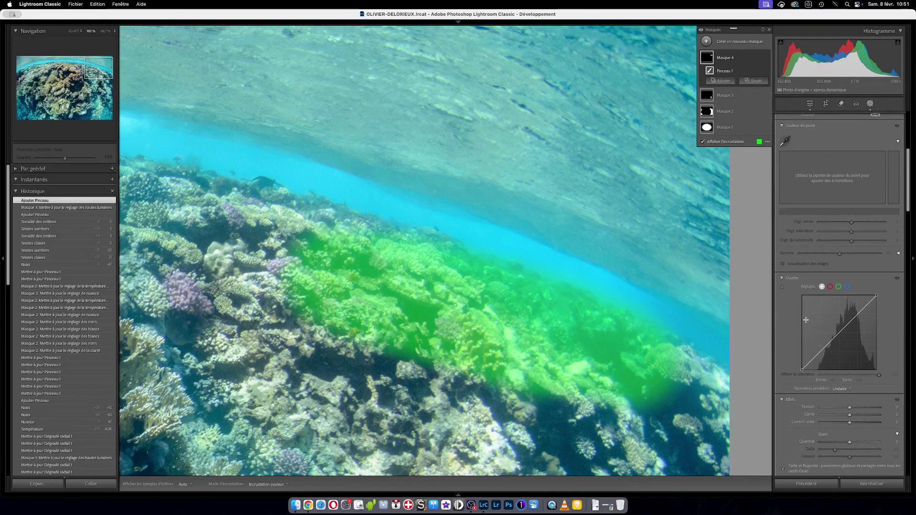
left_click_drag(855, 321, 850, 320)
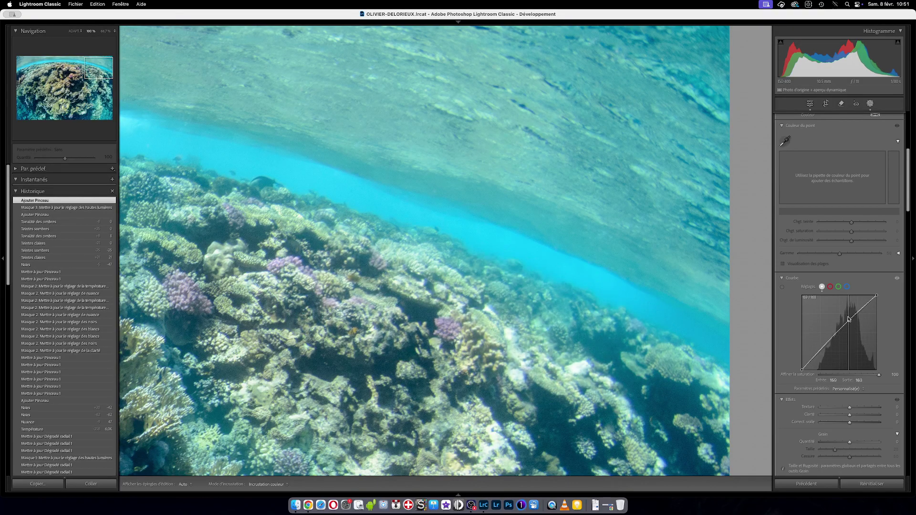
double_click(849, 321)
left_click_drag(823, 349, 824, 353)
double_click(825, 353)
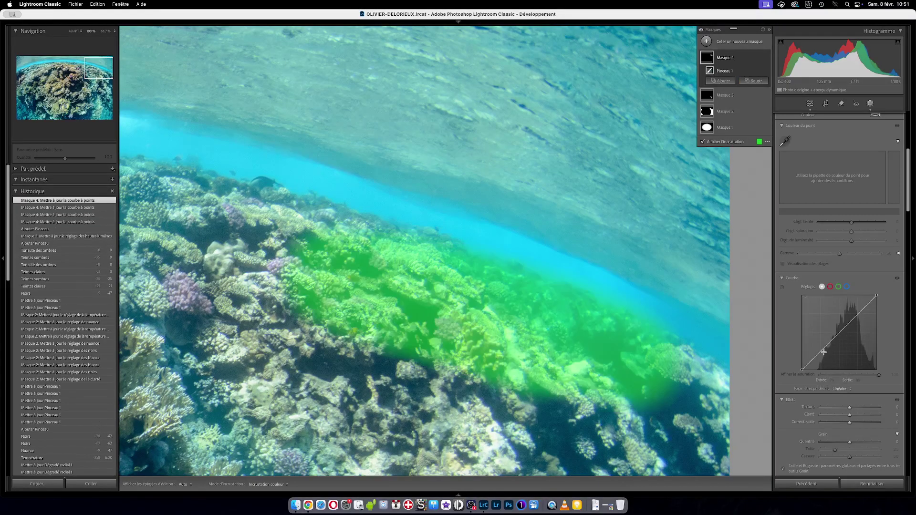
left_click(871, 106)
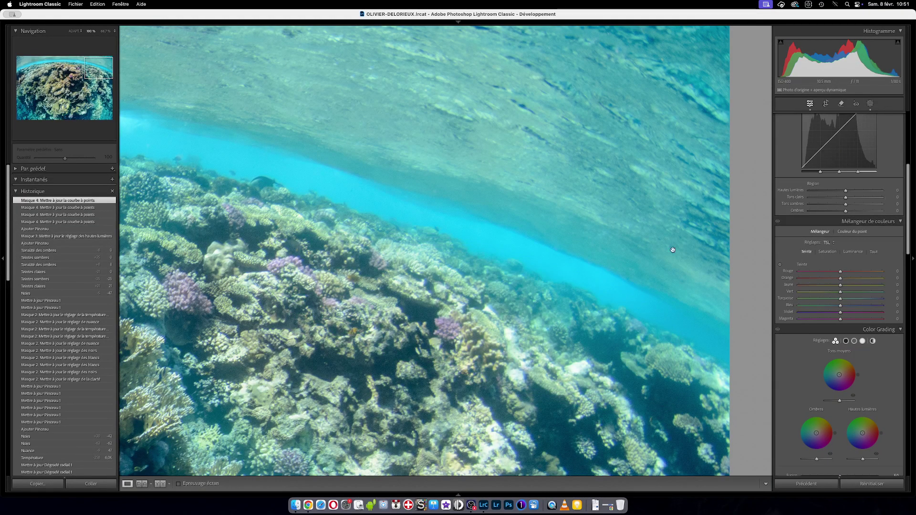
Show the whole photo and compare its before and after versions again, ending in the side-by-side view.
left_click(383, 216)
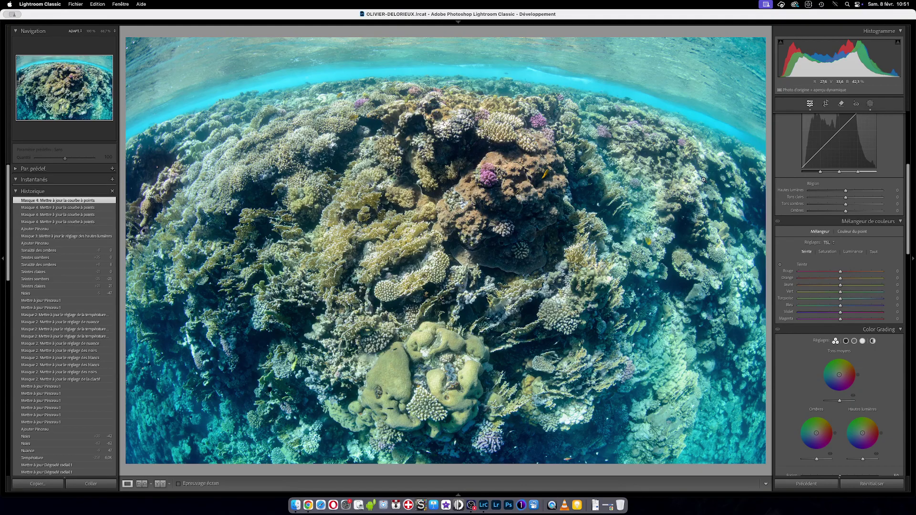
key("y")
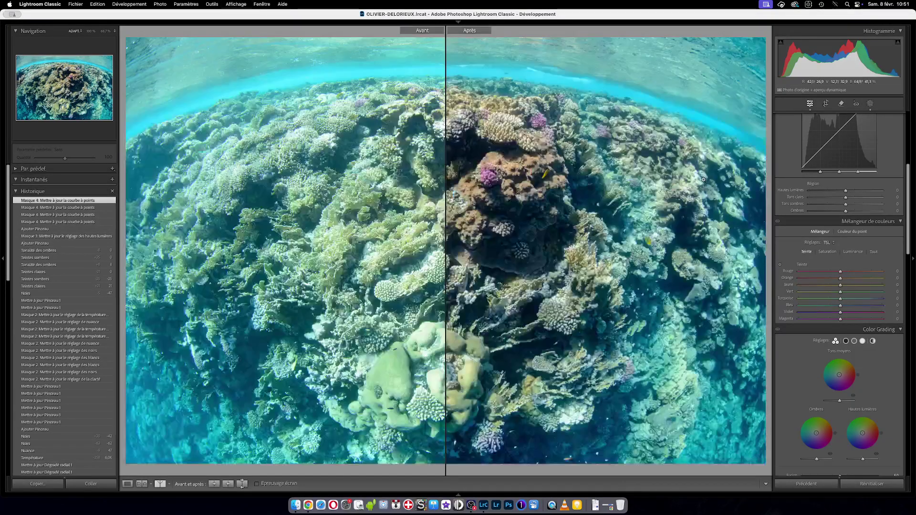
key("y")
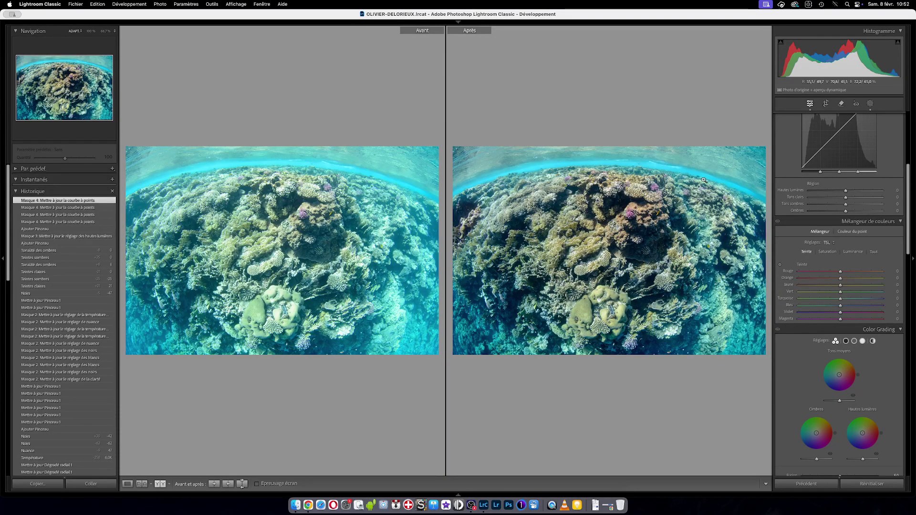
Compare the reef photo before and after with the side panels hidden, including close up at the lower right, then restore the single view.
key("Tab")
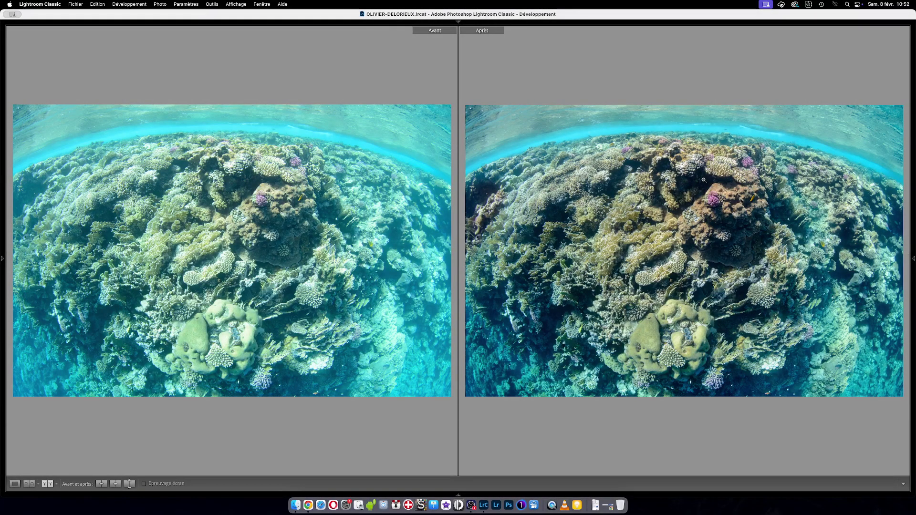
key("Tab")
key("Tab")
left_click_drag(879, 379, 743, 315)
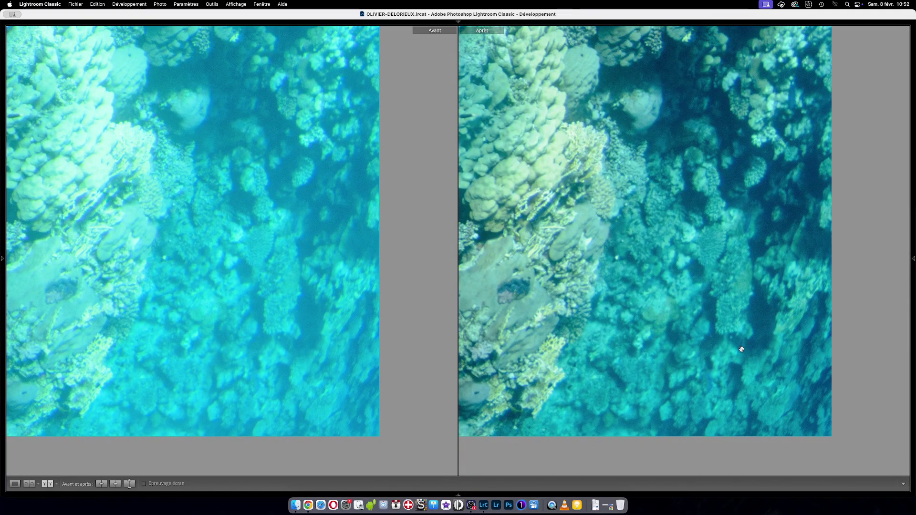
left_click(761, 326)
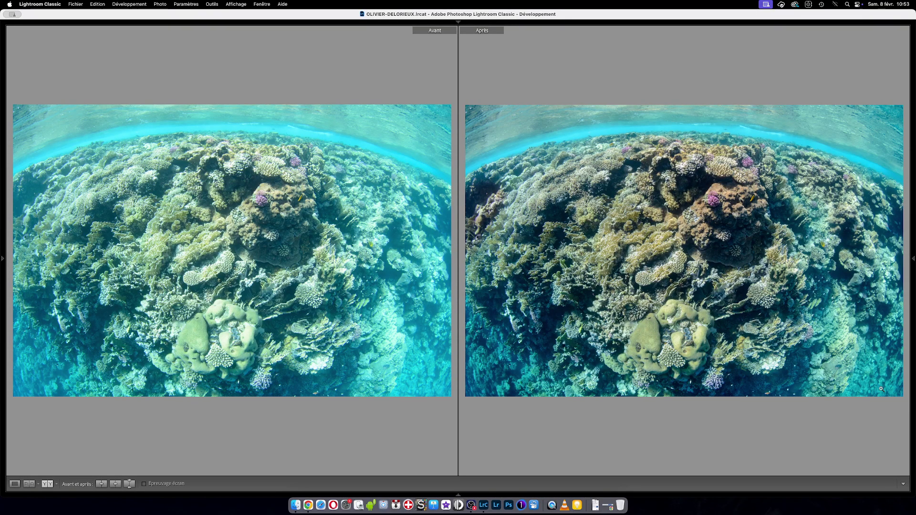
key("y")
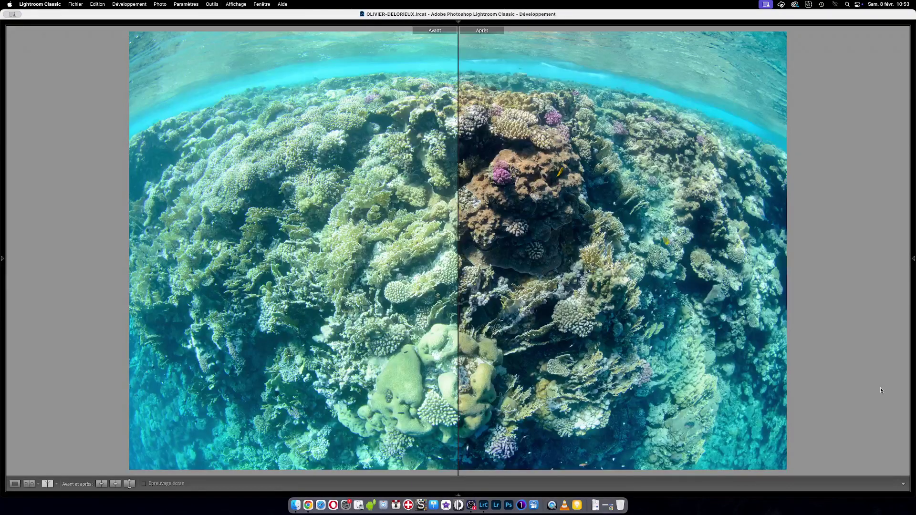
key("Tab")
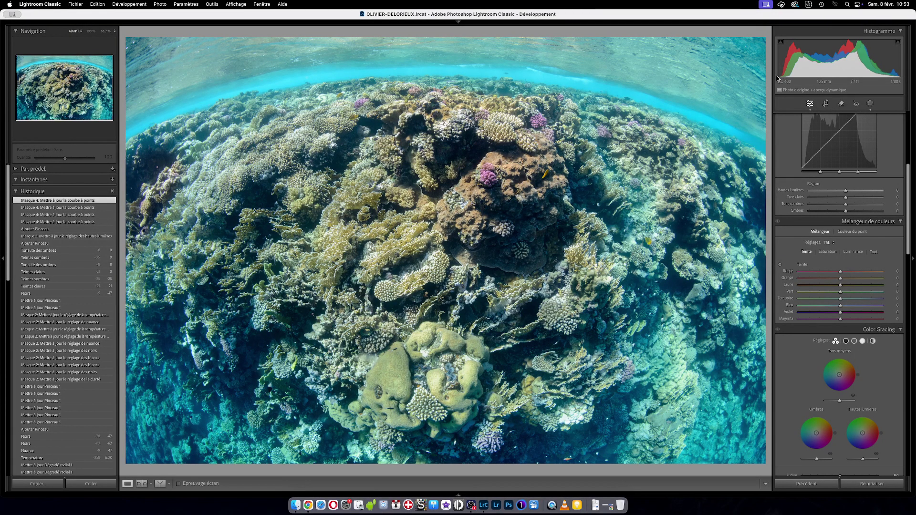
Create another brush mask and paint it over the small branching coral in the dark hollow beneath the brown coral.
left_click(558, 230)
left_click_drag(539, 274, 527, 315)
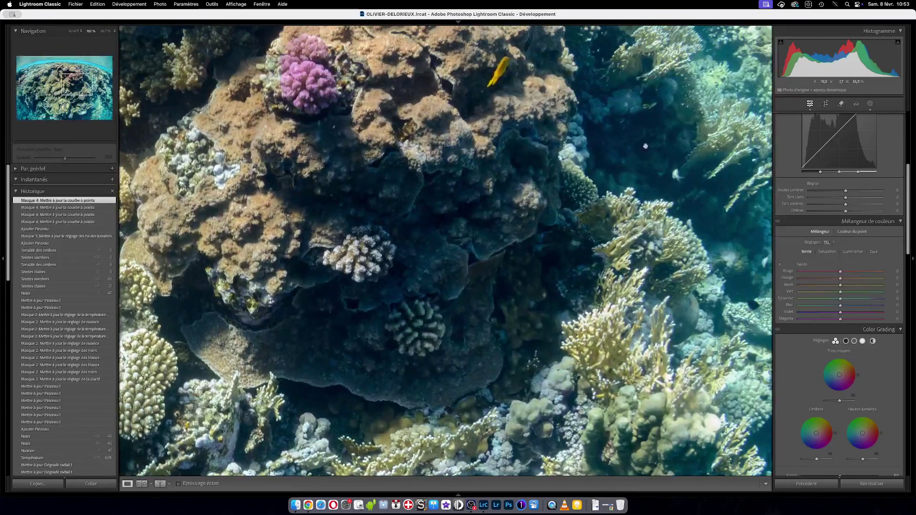
left_click(512, 331)
left_click(537, 273)
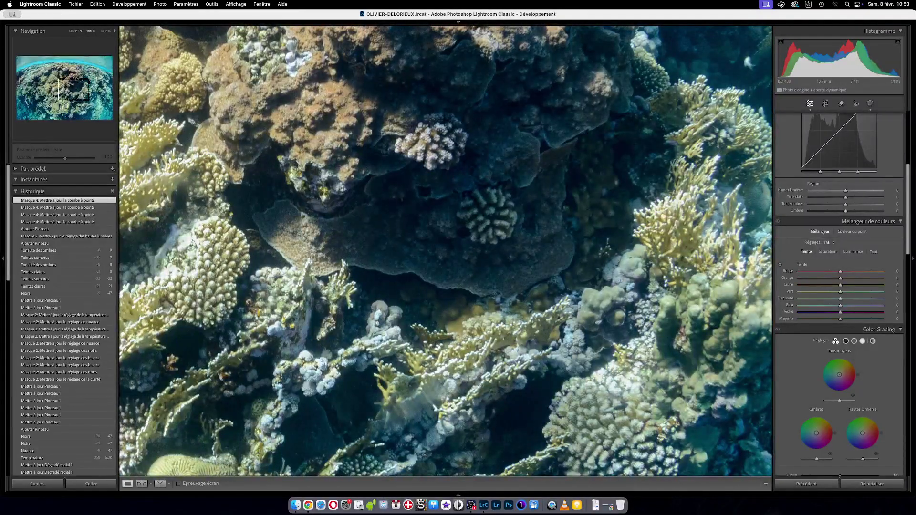
left_click(871, 104)
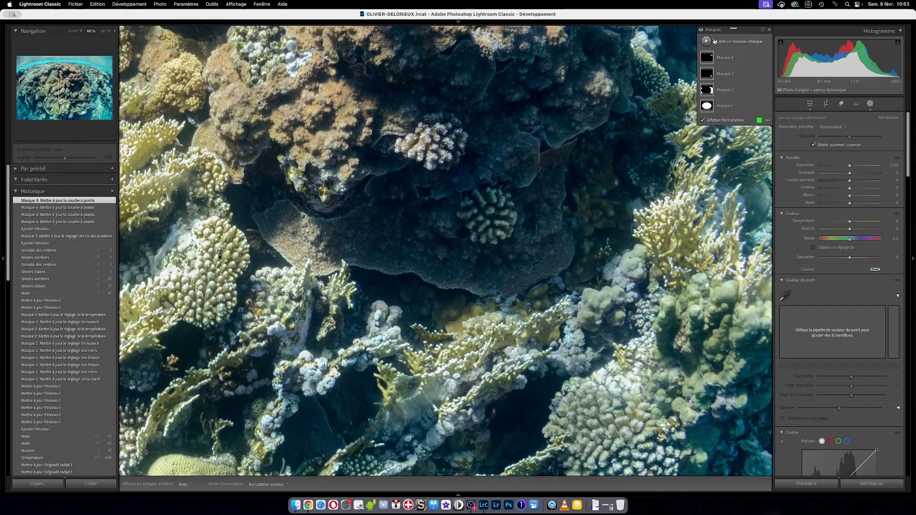
left_click(706, 41)
left_click(750, 106)
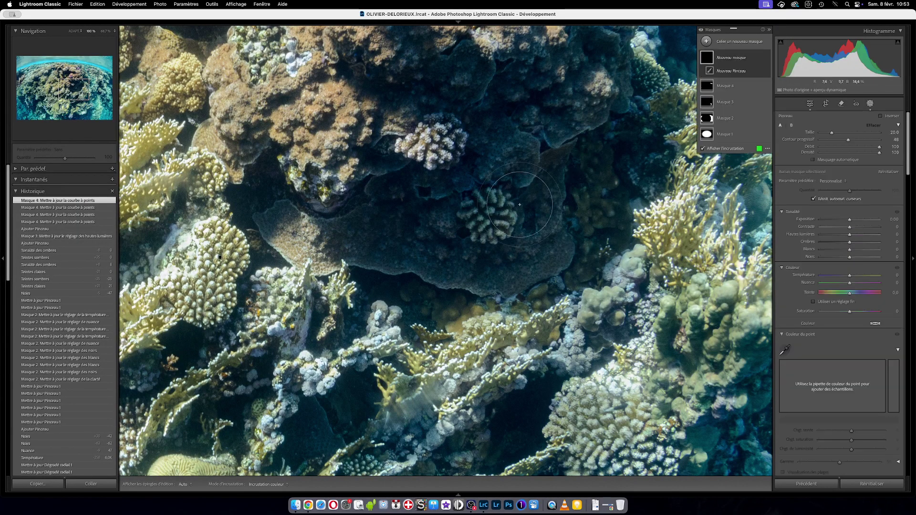
left_click(494, 213)
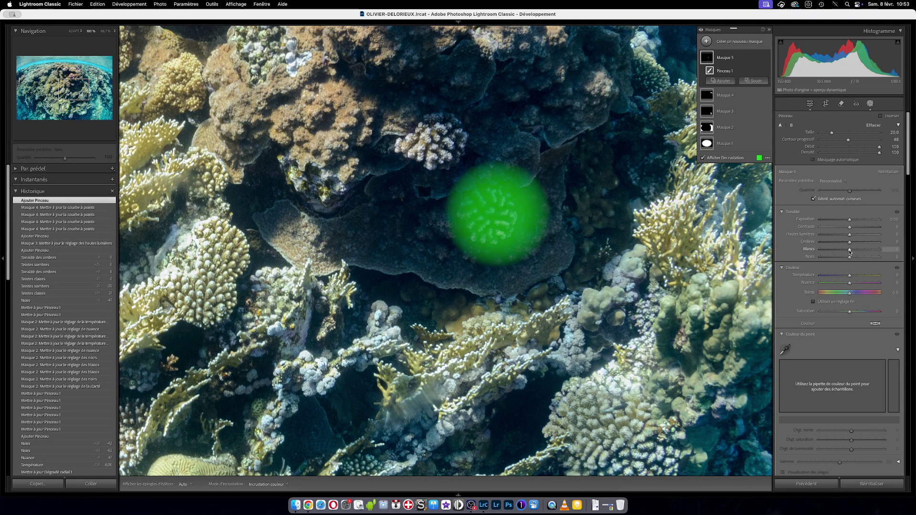
Raise the whites strongly on the small branching coral's mask and leave masking.
mouse_move(850, 252)
left_mouse_down()
mouse_move(871, 252)
mouse_move(863, 253)
left_mouse_up()
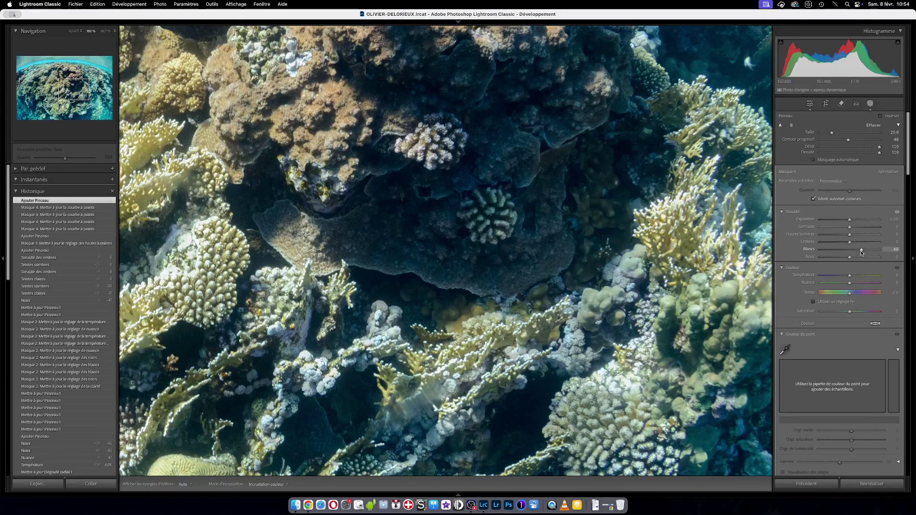
mouse_move(862, 253)
left_mouse_down()
mouse_move(876, 253)
mouse_move(849, 255)
mouse_move(877, 255)
left_mouse_up()
left_click(873, 106)
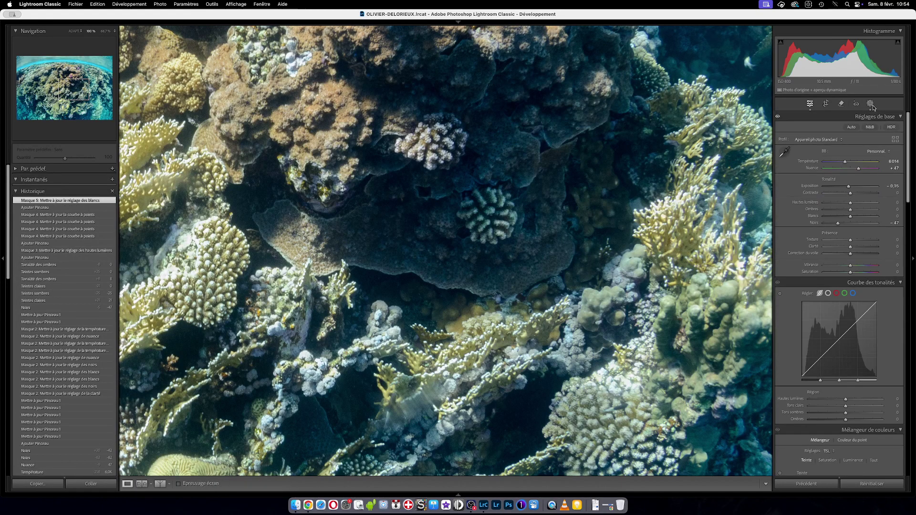
Check the brightened coral both in the whole photo and close up.
left_click(580, 225)
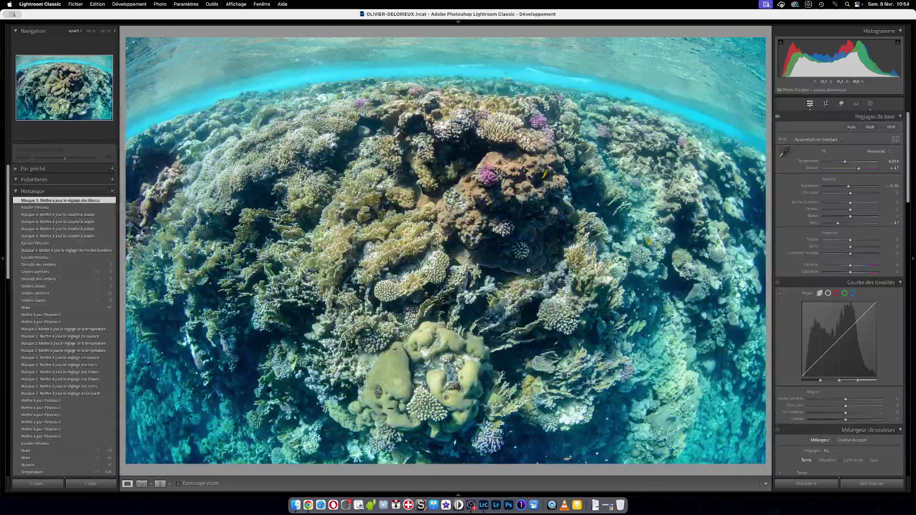
left_click(518, 244)
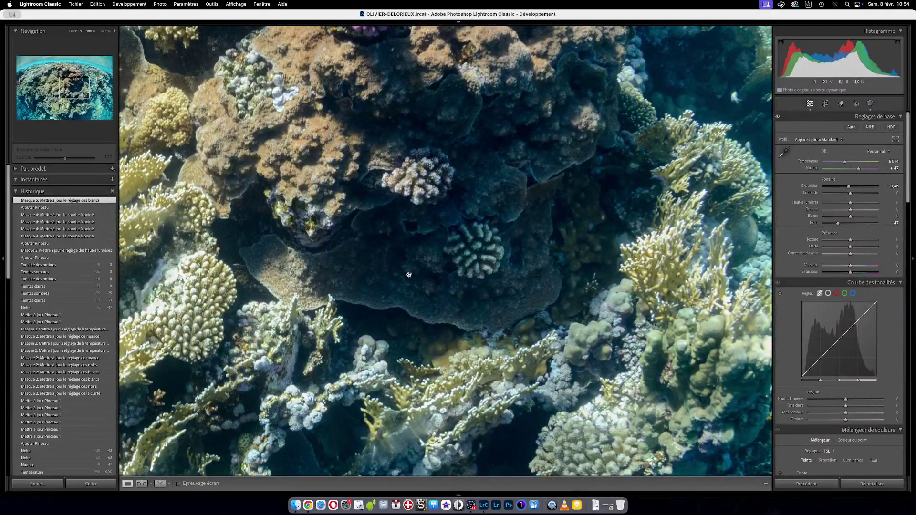
left_click(518, 280)
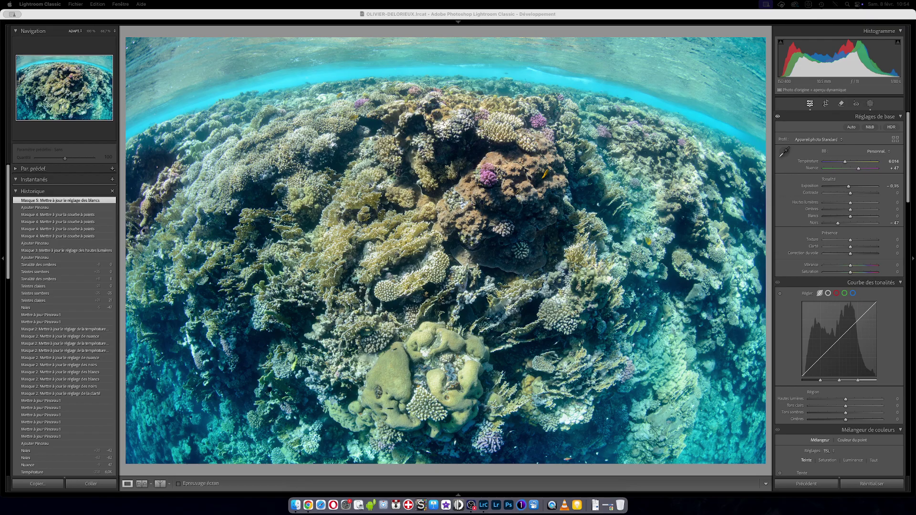
left_click(496, 309)
left_click(501, 309)
left_click(502, 310)
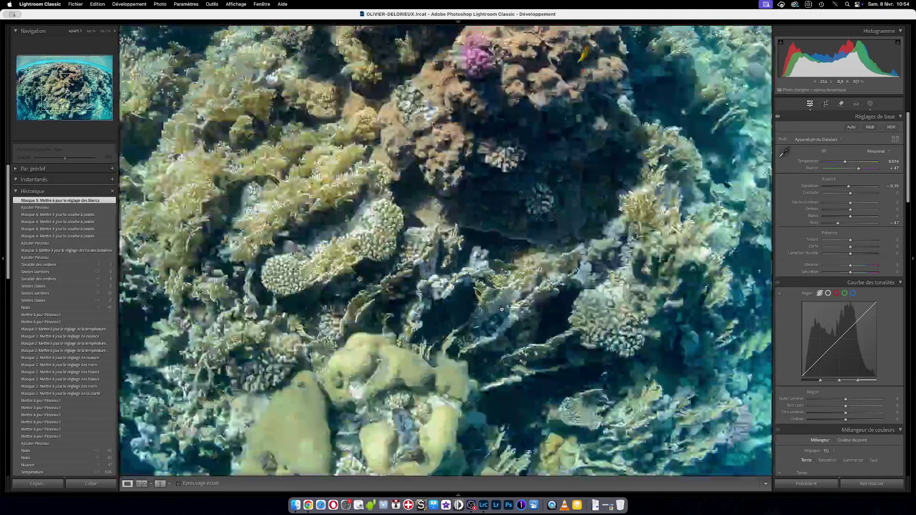
Return to the library's photo grid and open the perch photo 2024-07-08_EKEREN_207.NEF in the large single-photo view.
key("g")
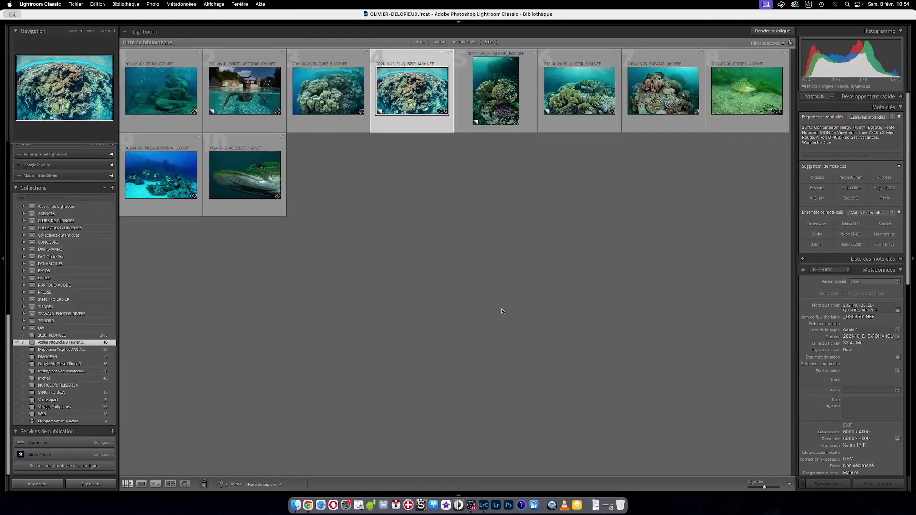
left_click(730, 121)
double_click(740, 95)
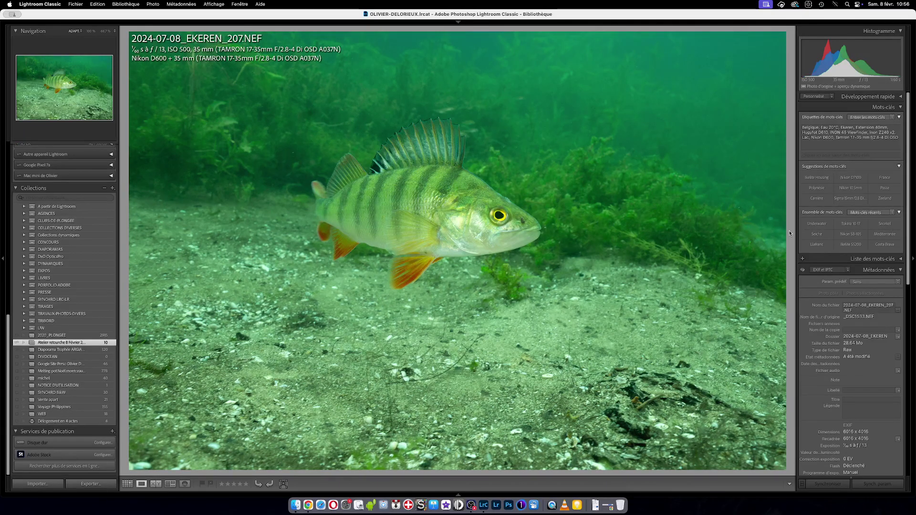
Examine the perch's fin, head, eye and mouth at 100% and 300% magnification, then show the whole photo.
left_click(434, 141)
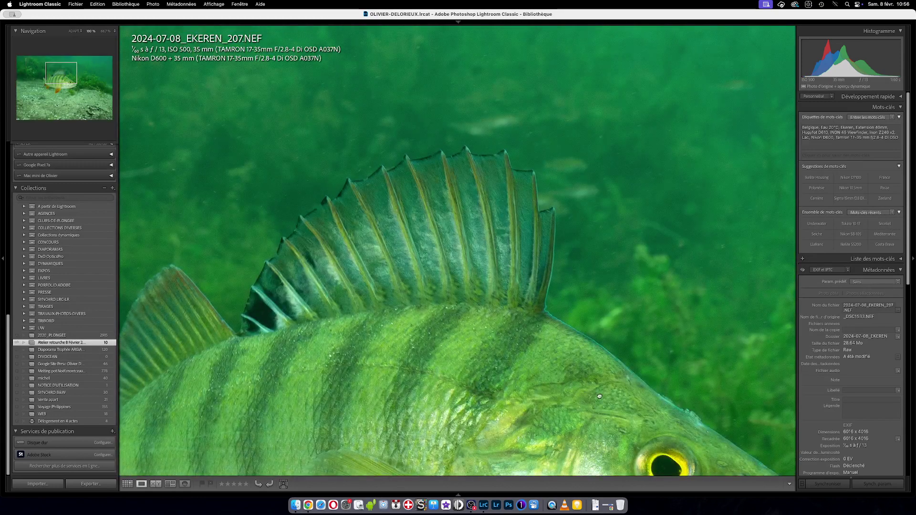
left_click_drag(600, 397, 441, 258)
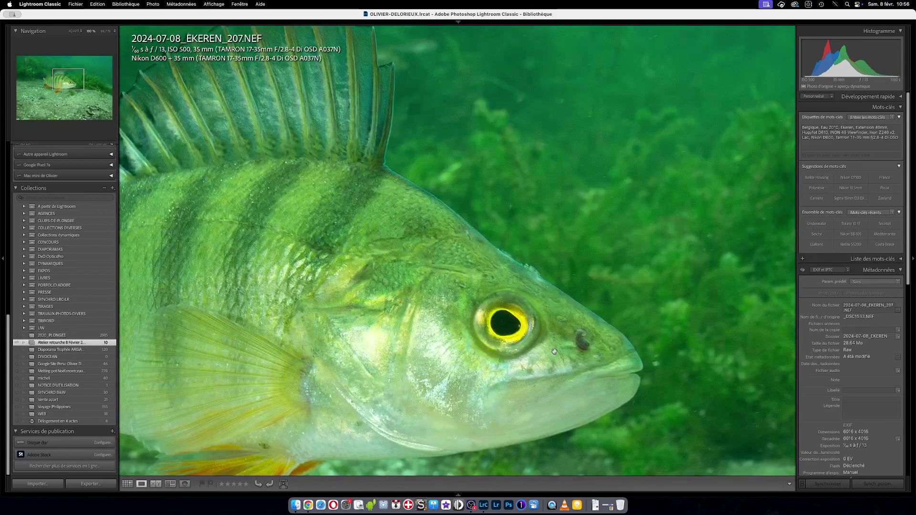
left_click_drag(555, 351, 583, 243)
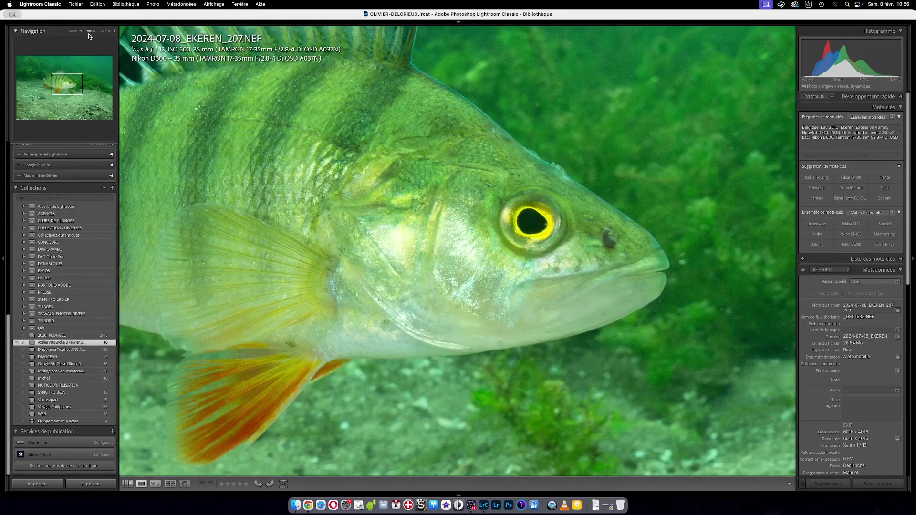
left_click(108, 31)
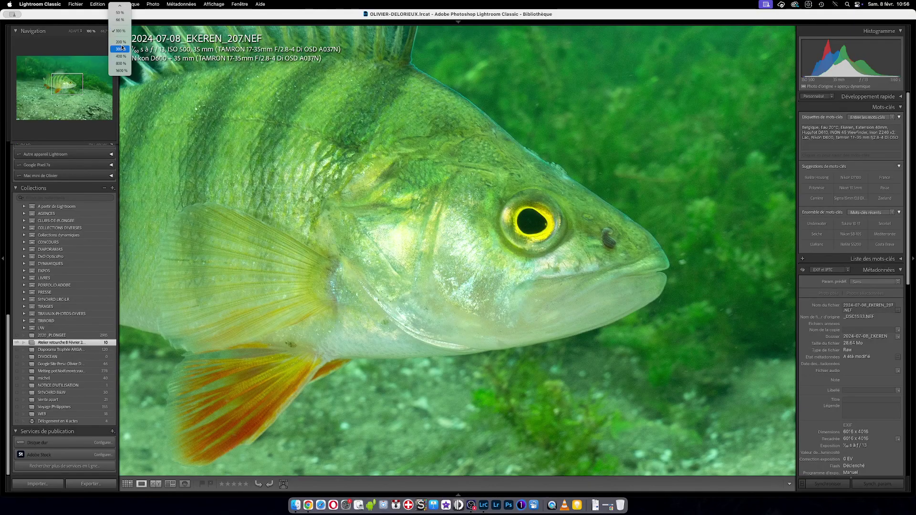
left_click(120, 49)
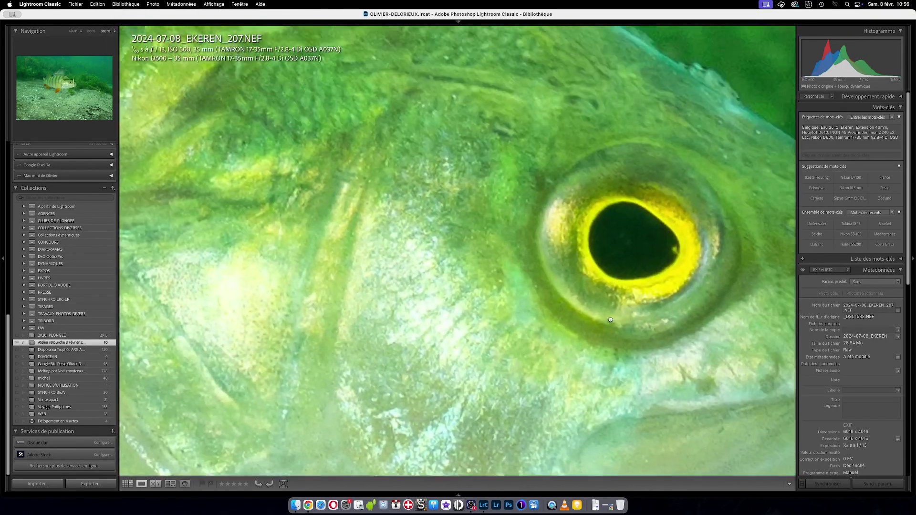
scroll(611, 320, "right", 5)
scroll(606, 249, "down", 5)
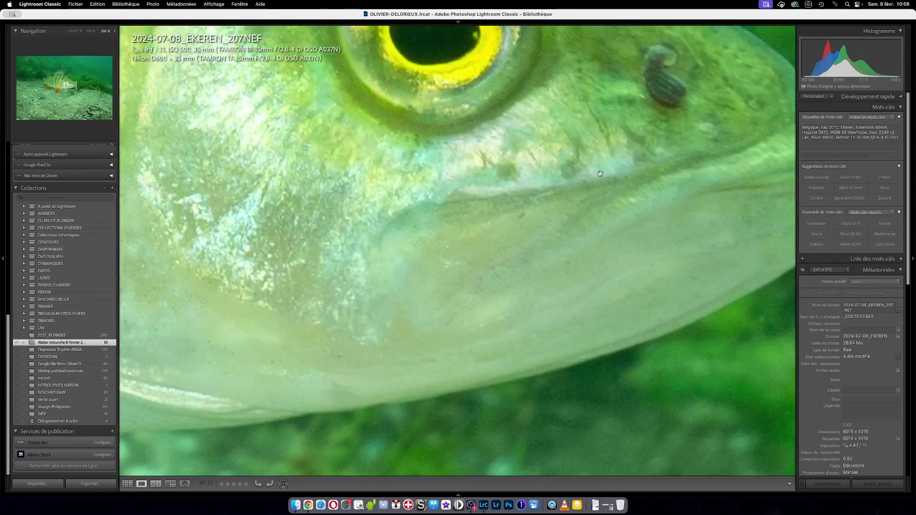
scroll(600, 173, "up", 5)
scroll(601, 173, "right", 3)
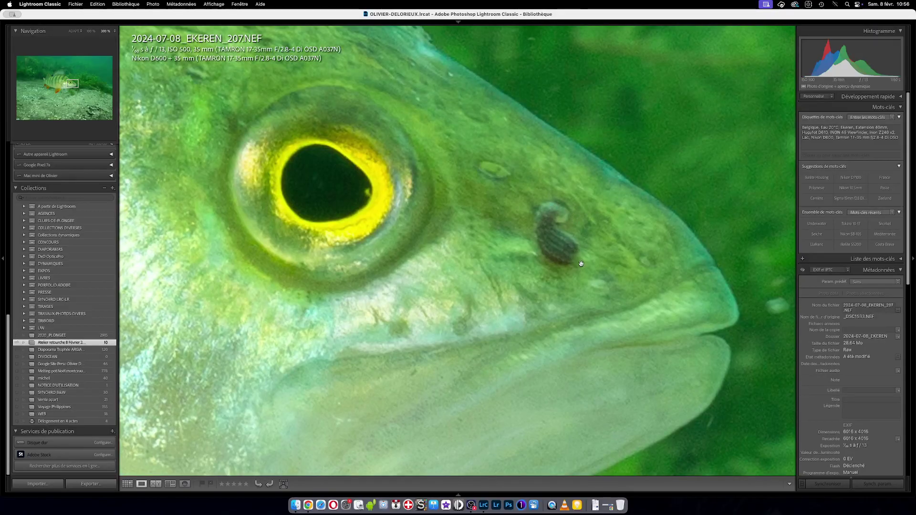
left_click(495, 244)
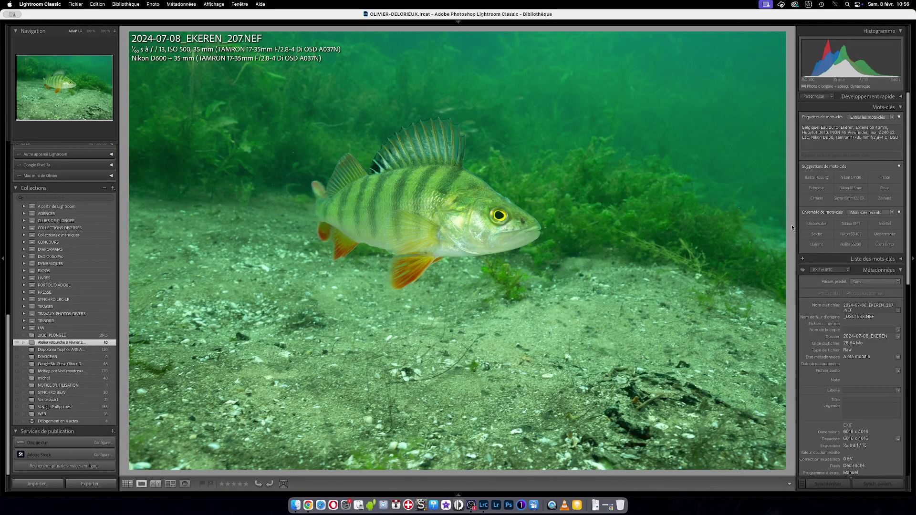
Examine the sharpness of the seabed in the perch photo's lower left area at 300% magnification.
left_click_drag(199, 357, 451, 343)
left_click_drag(167, 439, 459, 318)
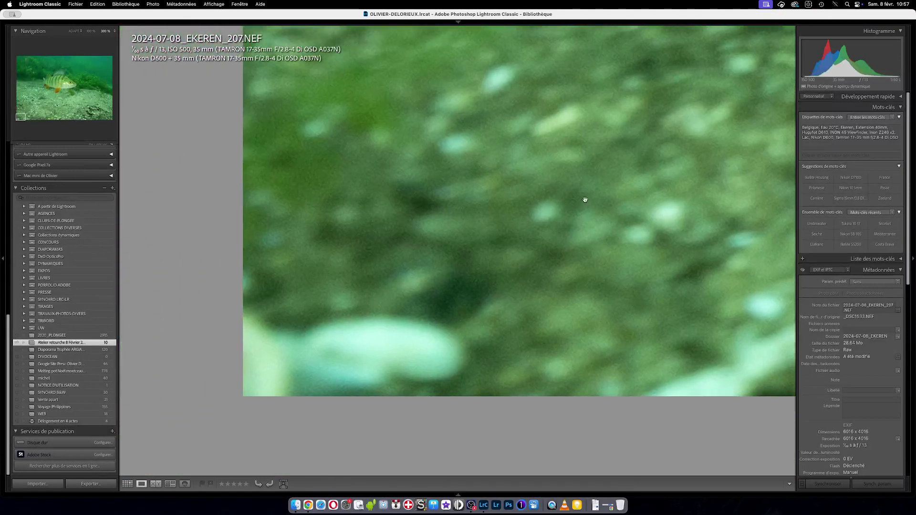
left_click_drag(585, 200, 534, 295)
left_click_drag(587, 222, 508, 350)
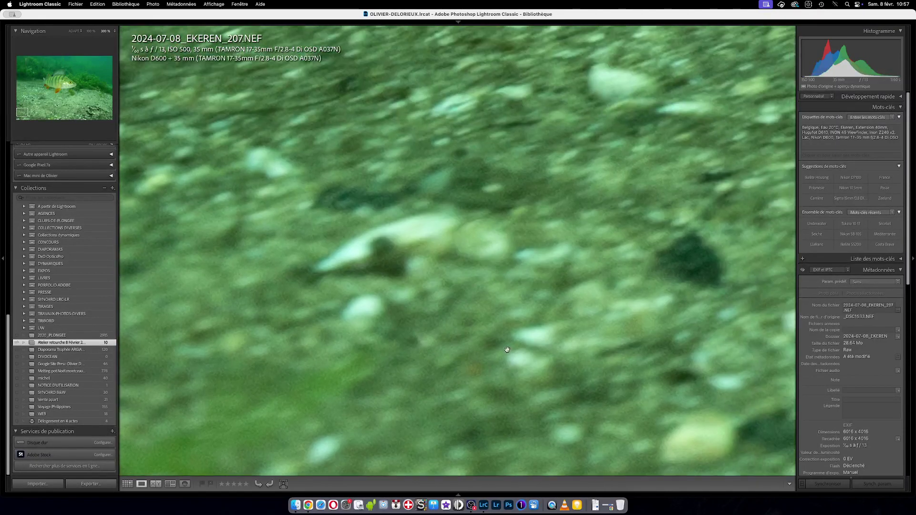
left_click_drag(541, 222, 530, 315)
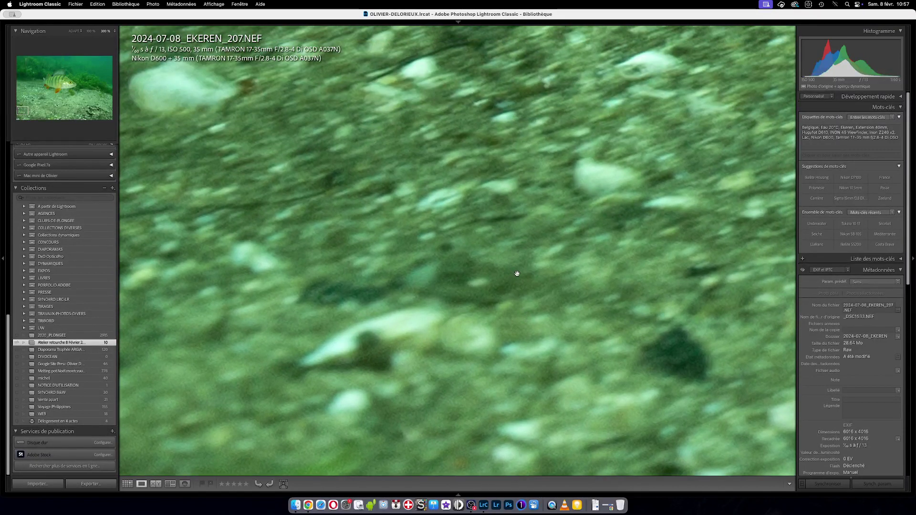
left_click_drag(526, 210, 540, 313)
left_click_drag(483, 173, 479, 279)
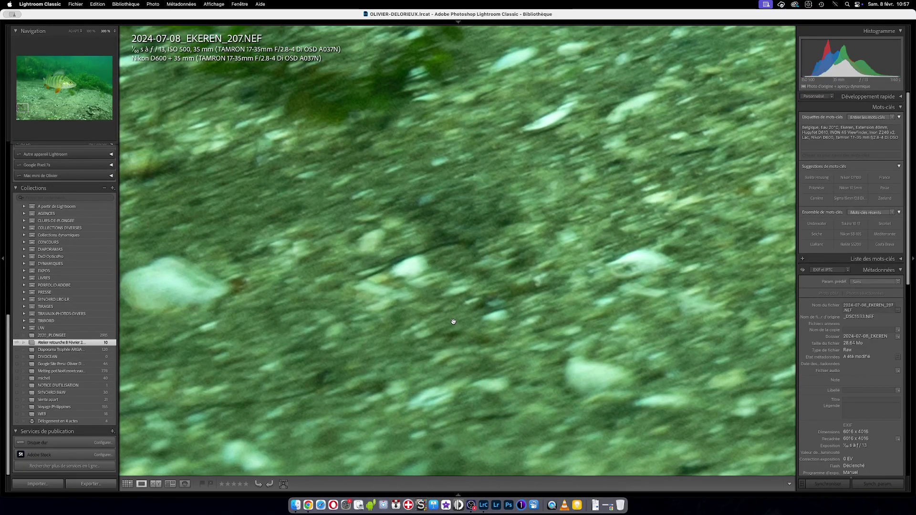
left_click_drag(438, 364, 440, 371)
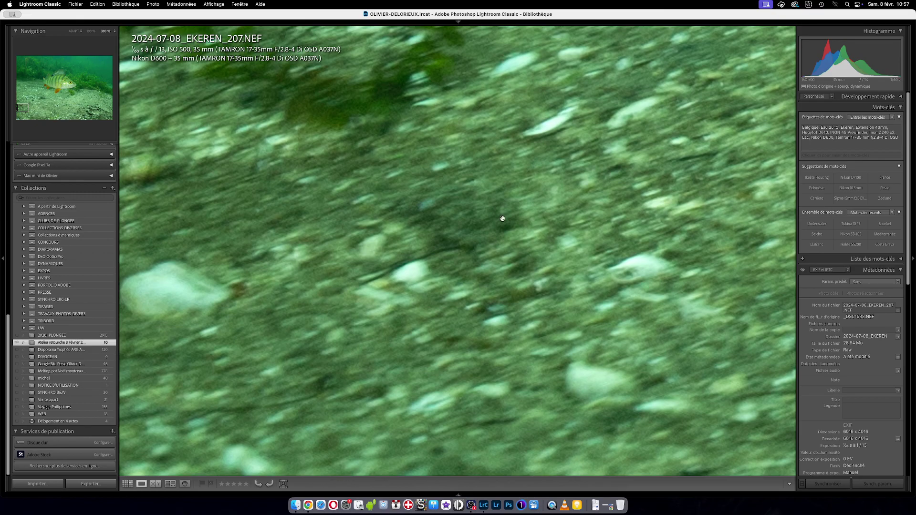
left_click_drag(503, 218, 492, 321)
left_click_drag(504, 262, 590, 338)
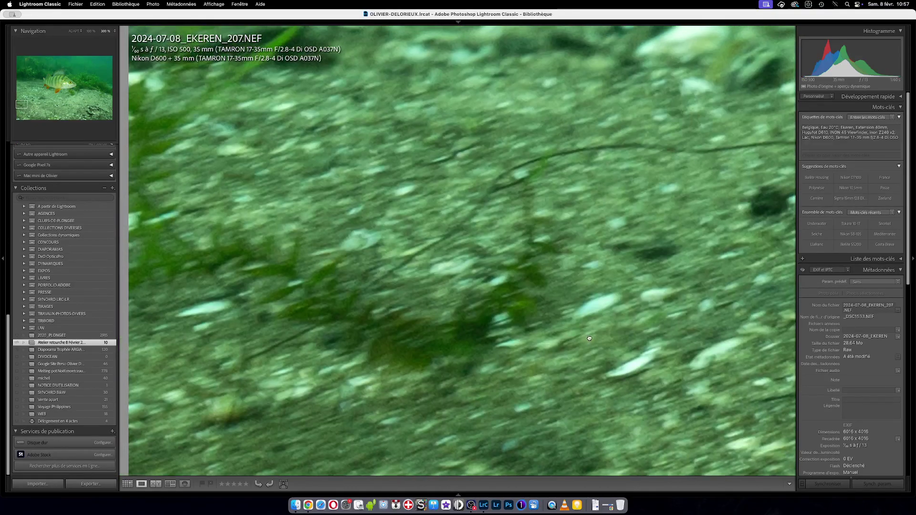
left_click_drag(542, 357, 549, 263)
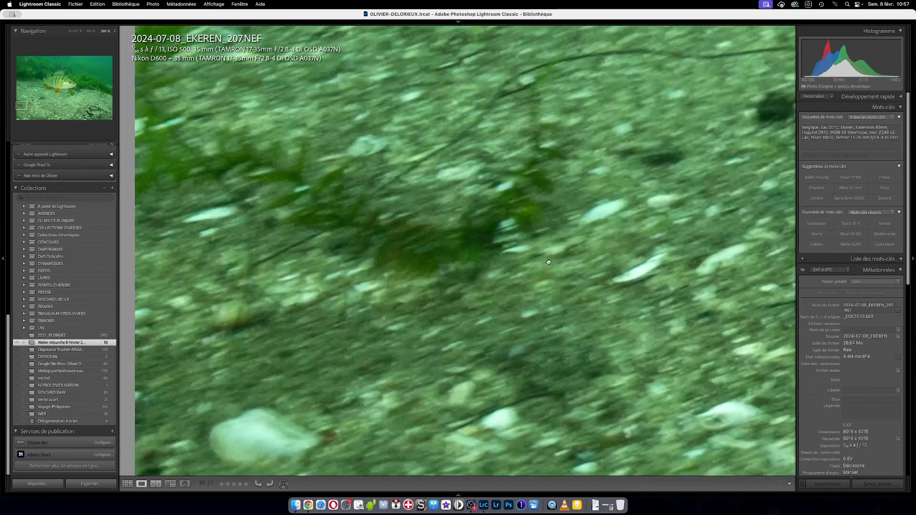
scroll(544, 330, "down", 5)
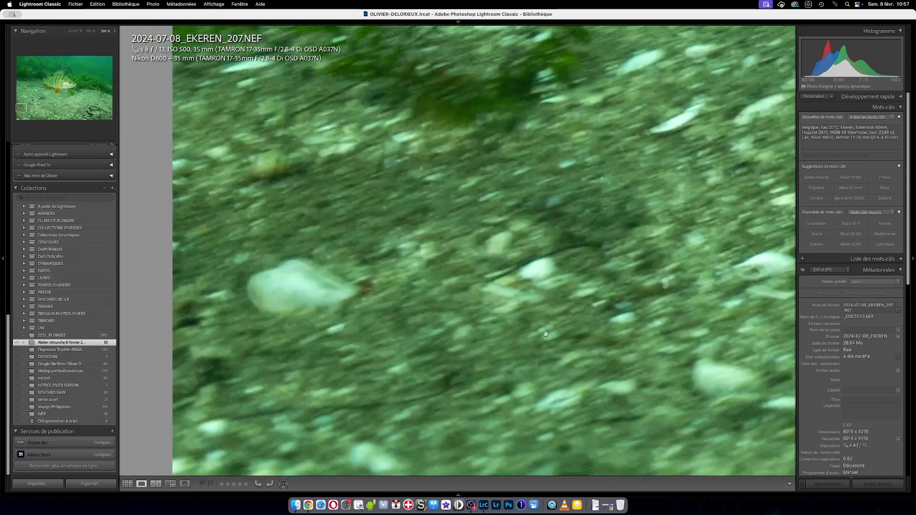
left_click_drag(546, 333, 557, 243)
left_click_drag(530, 302, 528, 130)
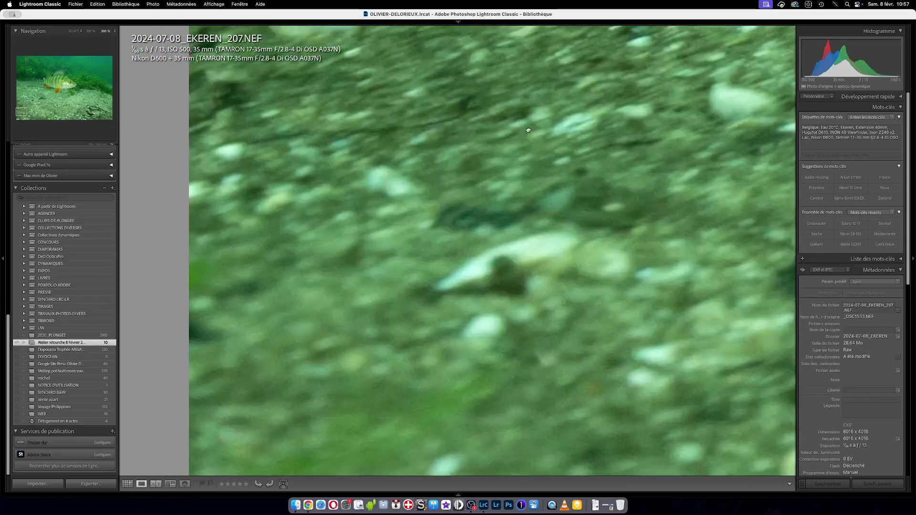
Examine the sharpness of the stones, weeds and sand along the perch photo's left side at 300% magnification, then show the whole photo.
left_click_drag(584, 133, 556, 316)
left_click_drag(596, 217, 588, 289)
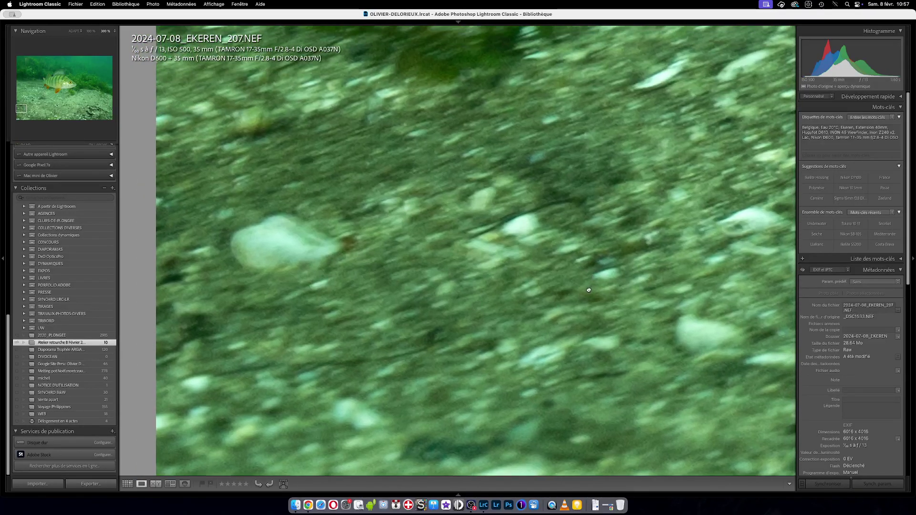
mouse_move(595, 193)
left_mouse_down()
mouse_move(595, 276)
mouse_move(571, 382)
left_mouse_up()
left_click_drag(578, 287, 577, 359)
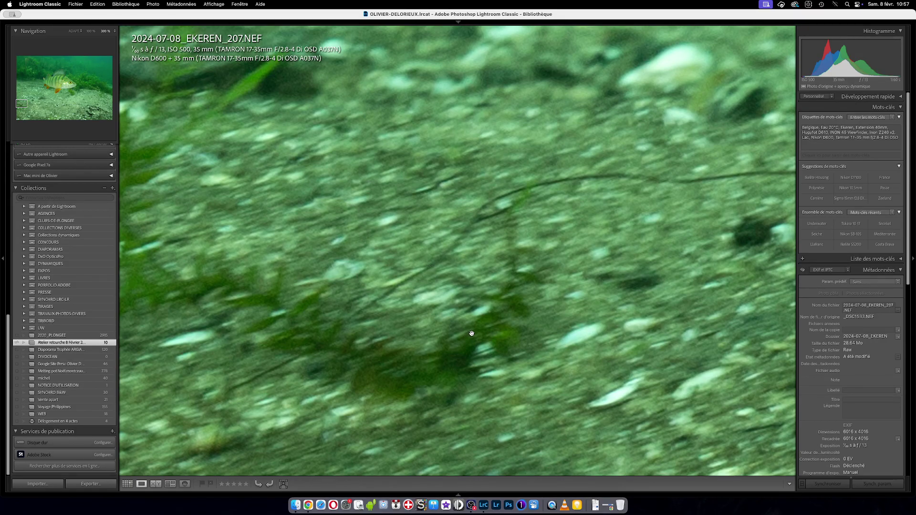
left_click_drag(472, 333, 479, 75)
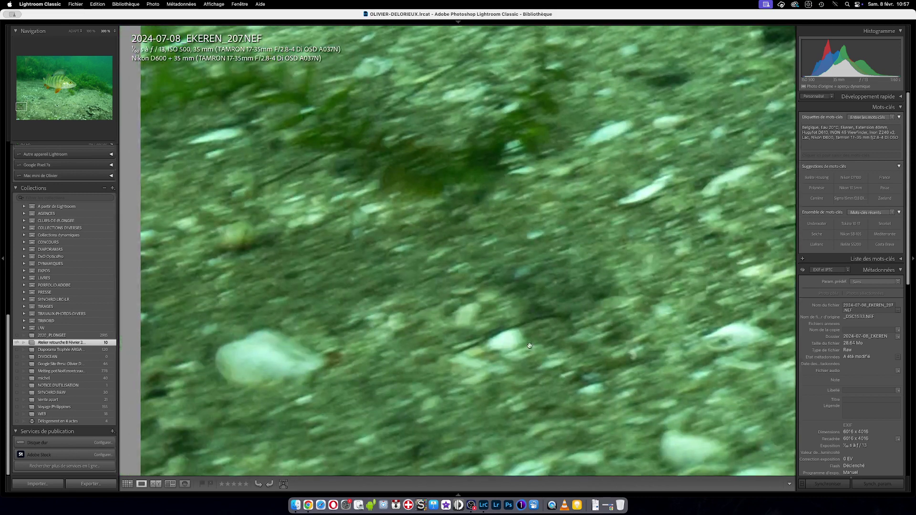
mouse_move(530, 346)
left_mouse_down()
mouse_move(516, 164)
mouse_move(500, 329)
left_mouse_up()
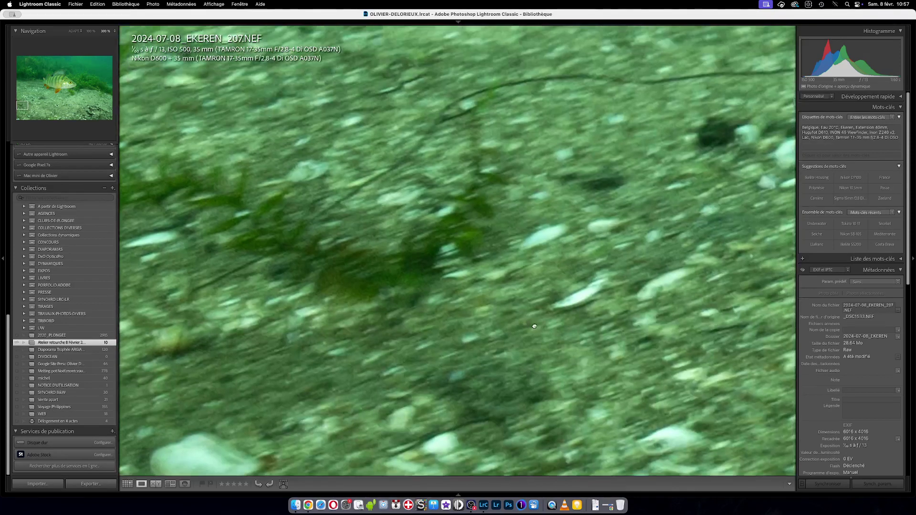
left_click_drag(552, 190, 534, 322)
left_click_drag(567, 300, 557, 185)
left_click(557, 185)
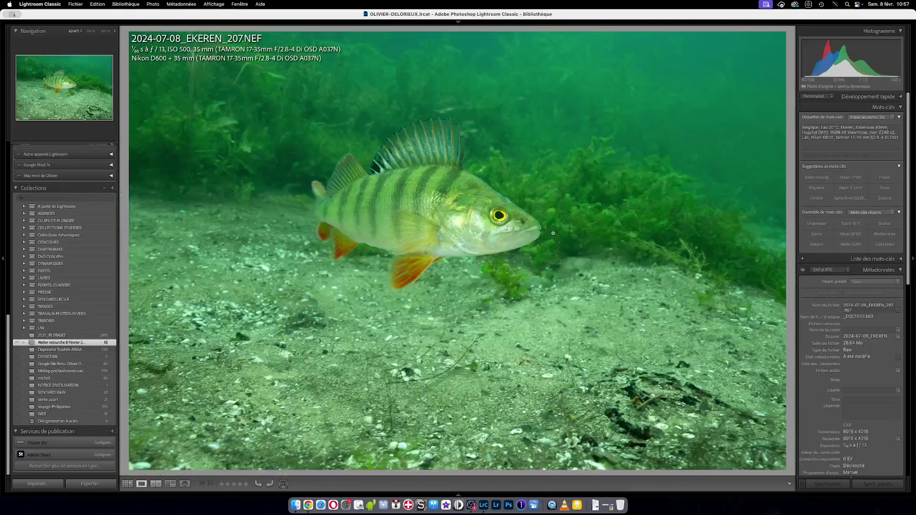
Check the seabed near the photo's lower left corner close up and compare it with the whole perch photo.
left_click(246, 415)
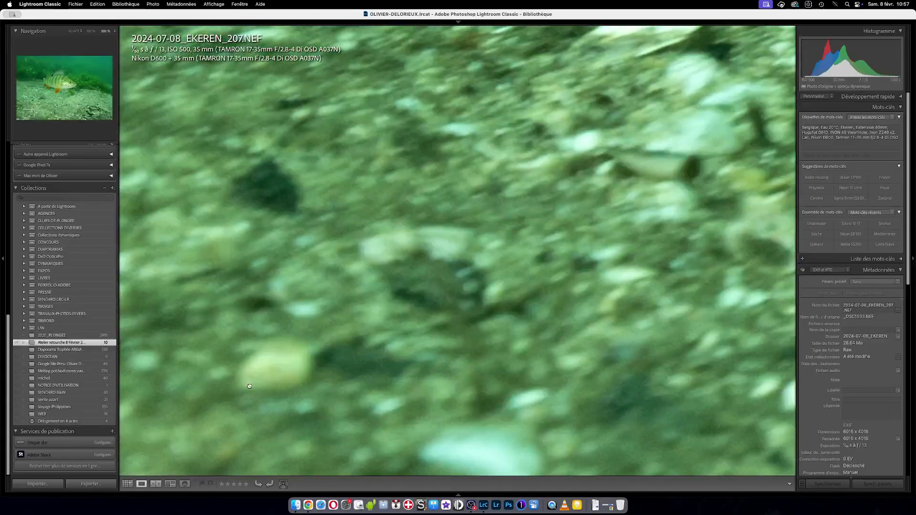
left_click(246, 415)
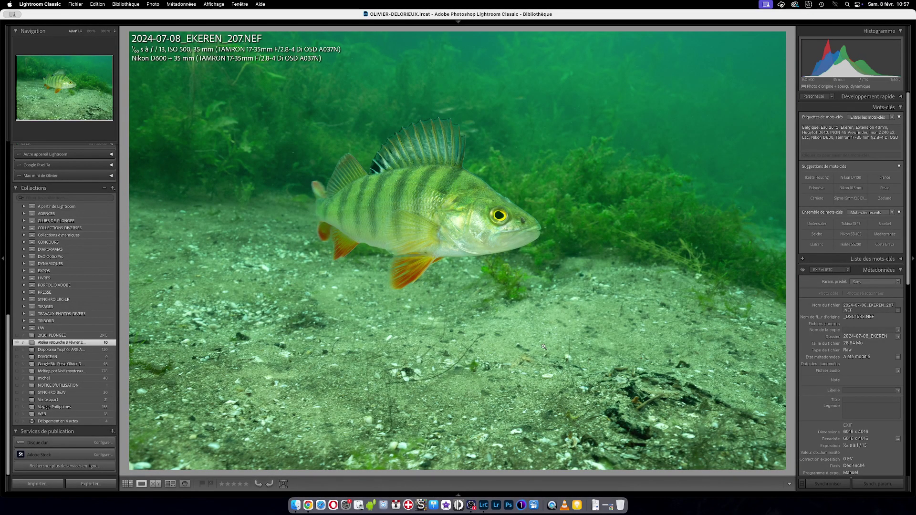
left_click_drag(462, 344, 482, 270)
left_click(503, 230)
left_click(513, 239)
Open the perch photo in the Develop module and start the Crop tool with the Original aspect ratio.
key("d")
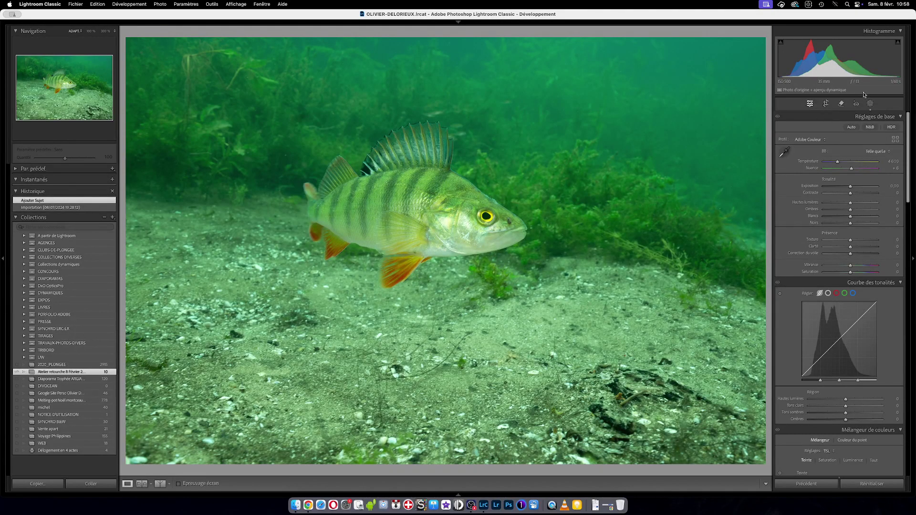
left_click(825, 104)
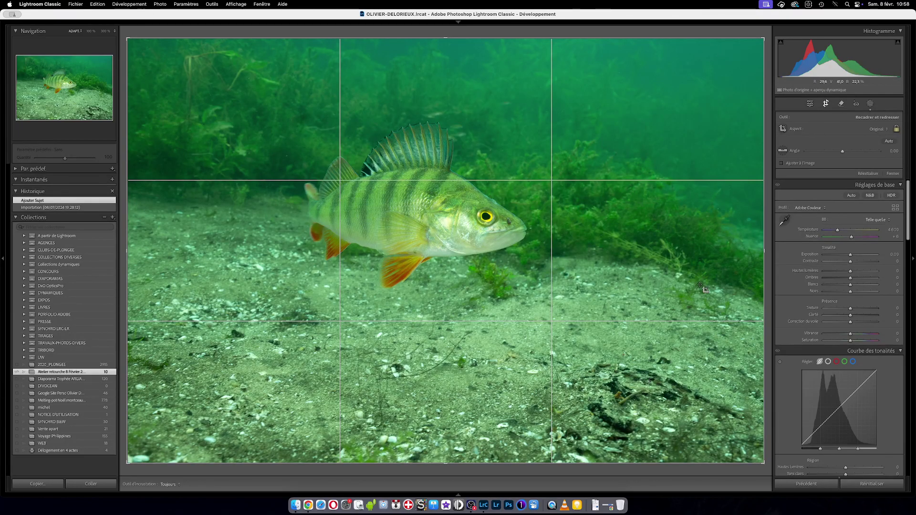
left_click(879, 129)
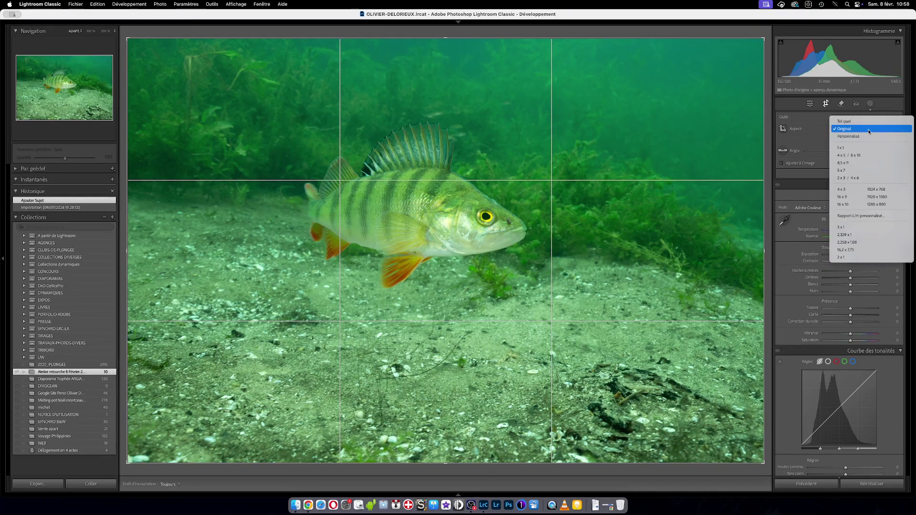
left_click(869, 129)
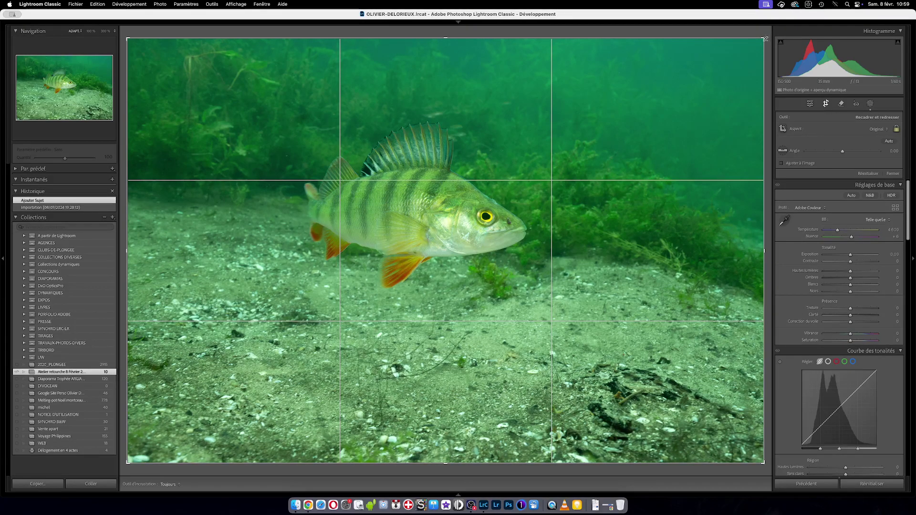
Try resizing the crop frame from its upper right corner with locked and unlocked proportions, then restore the full frame and relock it.
left_click_drag(765, 38, 752, 90)
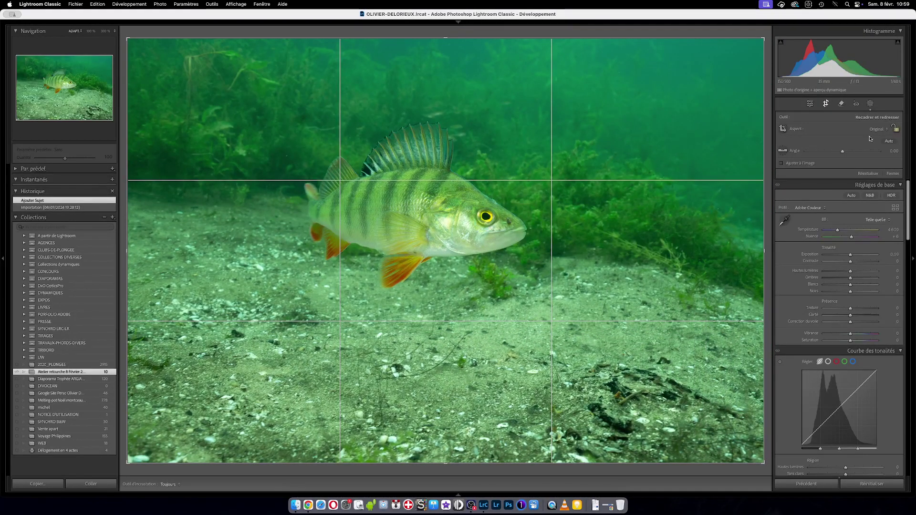
left_click_drag(765, 38, 688, 47)
left_click_drag(686, 99, 772, 25)
left_click(896, 128)
Set the crop ratio to 16 x 9 and shift the photo so the frame keeps its upper part.
left_click(877, 130)
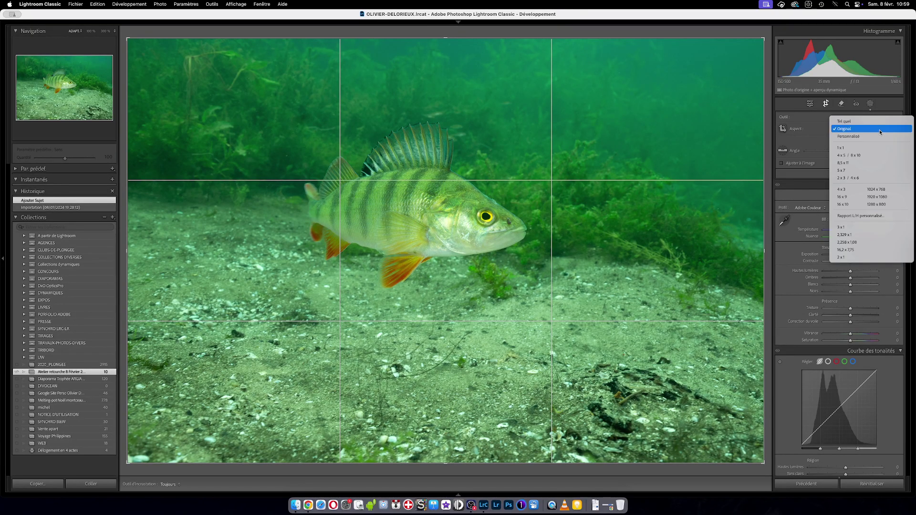
left_click(864, 195)
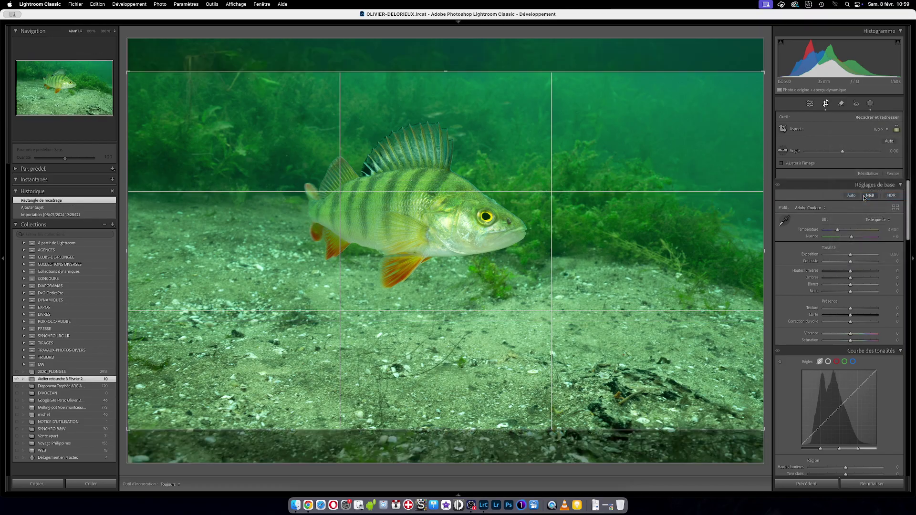
left_click_drag(722, 157, 726, 236)
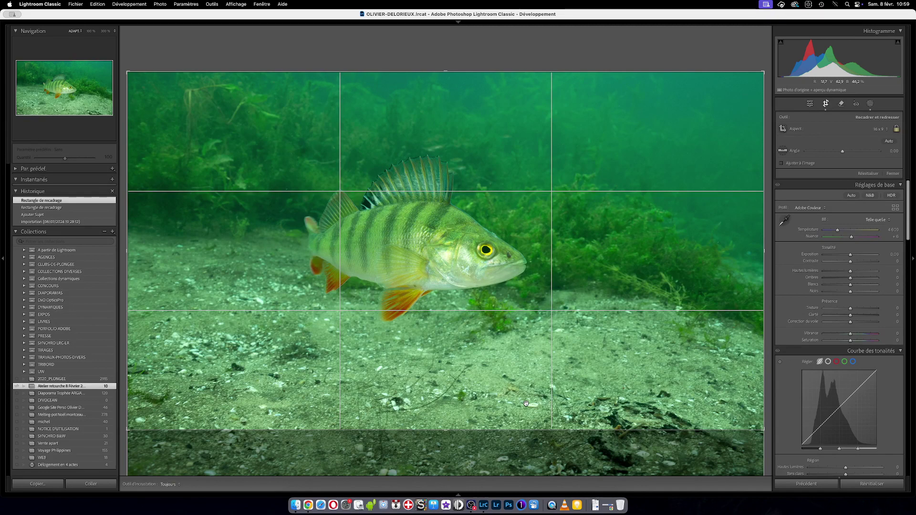
left_click_drag(577, 396, 591, 260)
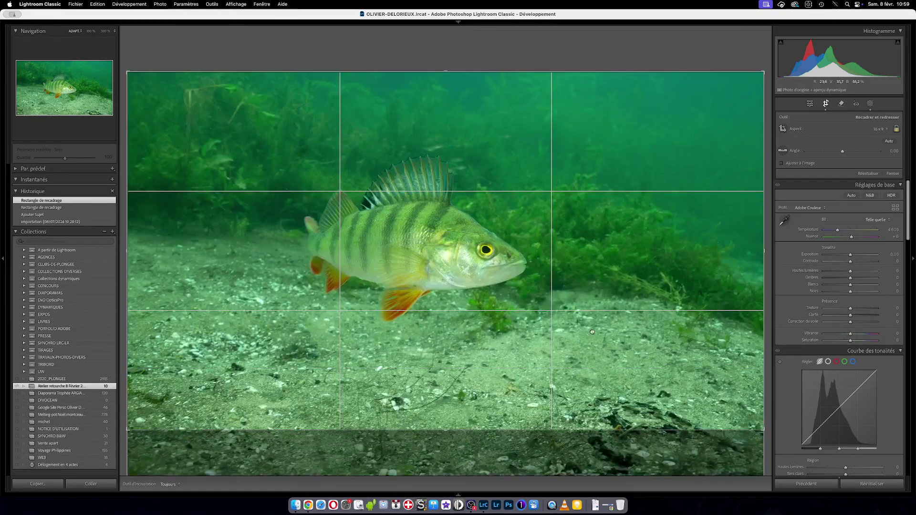
Try a panoramic 3 x 1 crop ratio and shift the photo slightly within the frame.
left_click(880, 129)
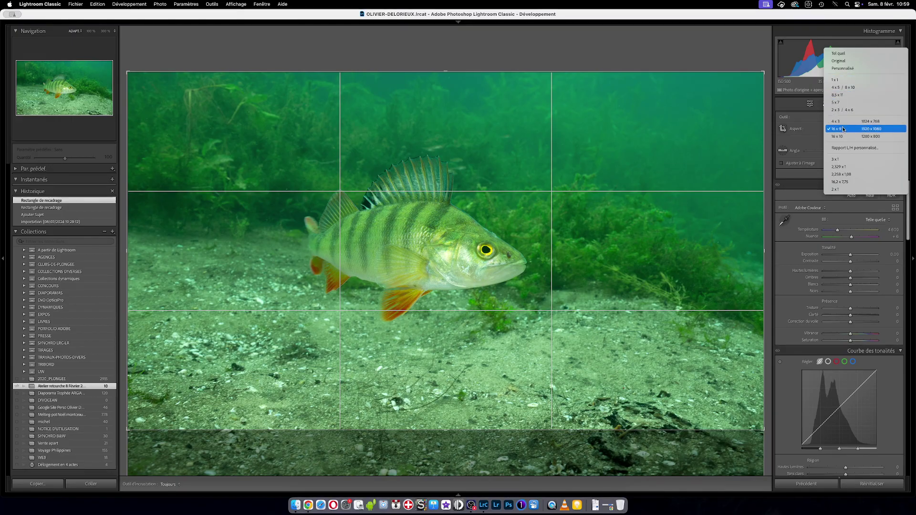
left_click(836, 159)
mouse_move(683, 182)
left_mouse_down()
mouse_move(685, 196)
mouse_move(687, 188)
left_mouse_up()
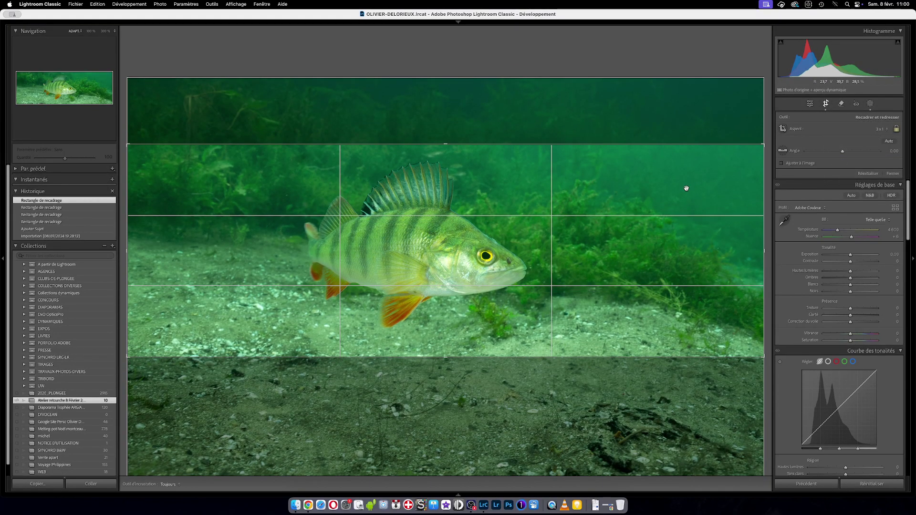
Crop the photo at 16 x 9, enlarging the frame to its full width and trimming a little off the left and lower seabed.
left_click(882, 129)
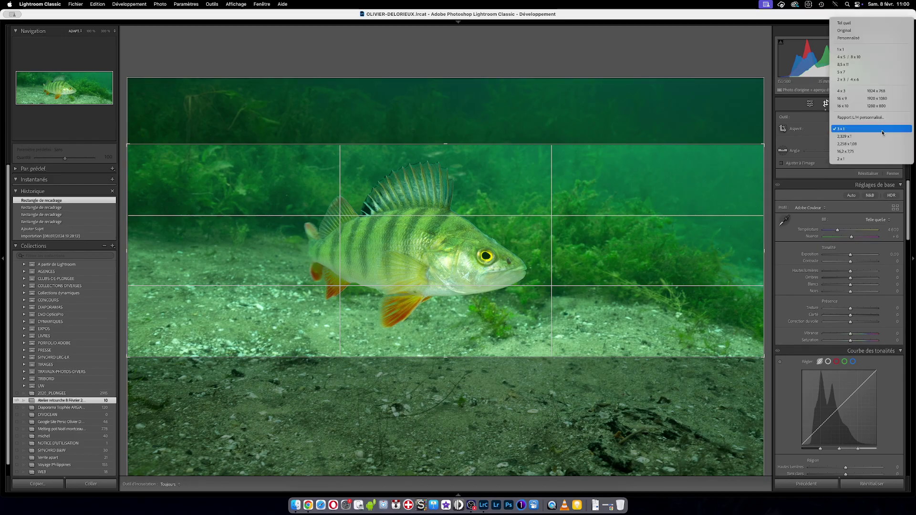
left_click(861, 99)
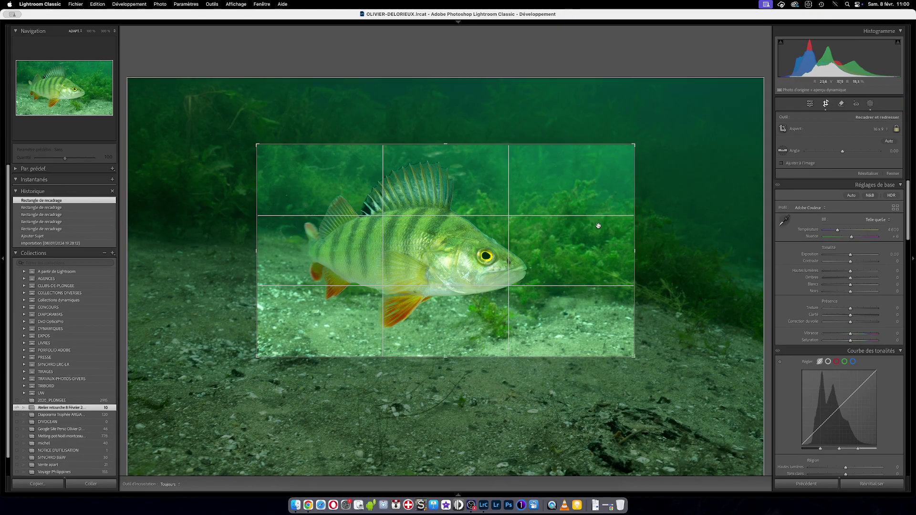
left_click_drag(635, 357, 658, 384)
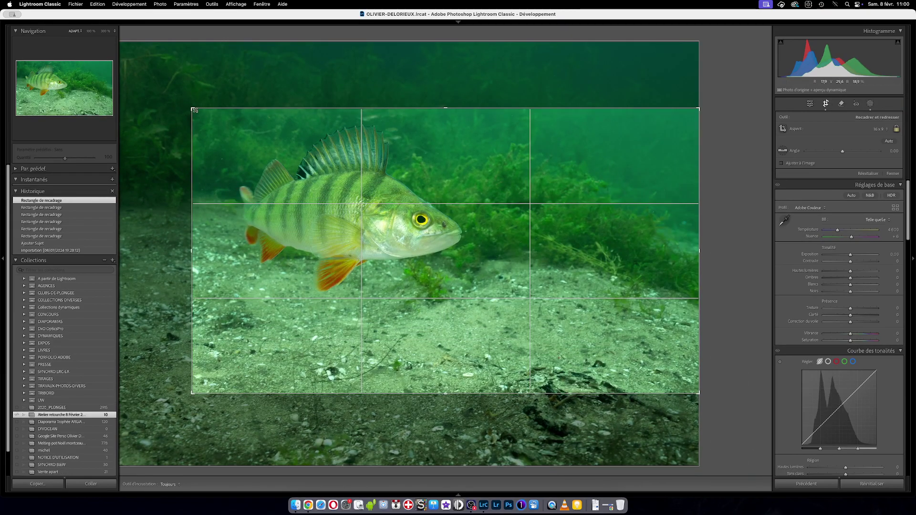
left_click_drag(190, 106, 127, 73)
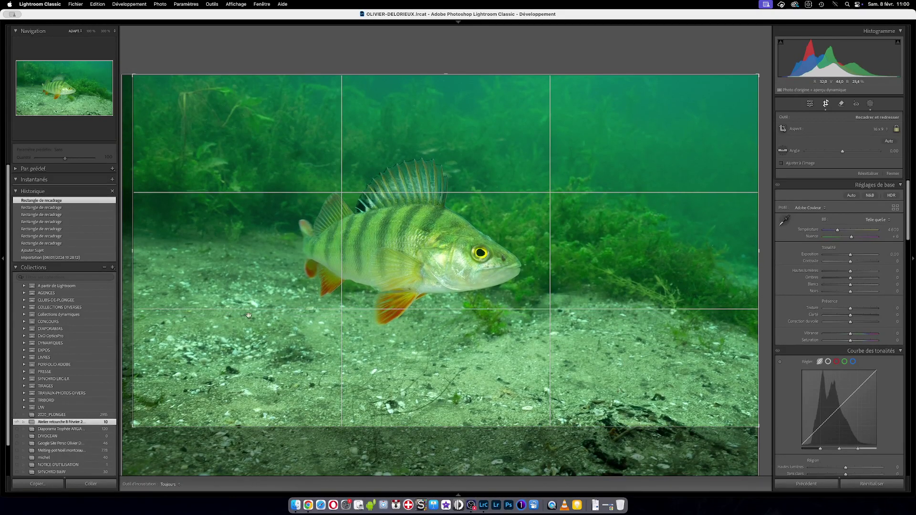
left_click_drag(130, 427, 126, 431)
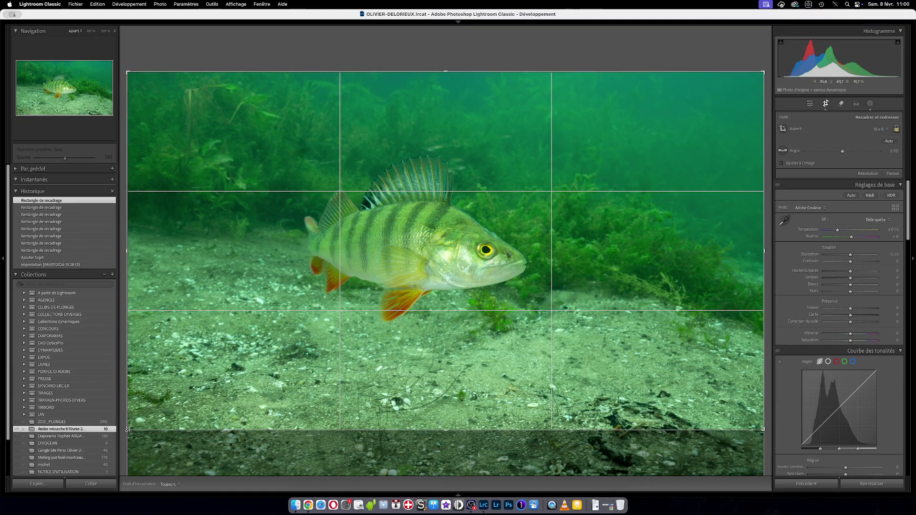
left_click_drag(128, 429, 154, 422)
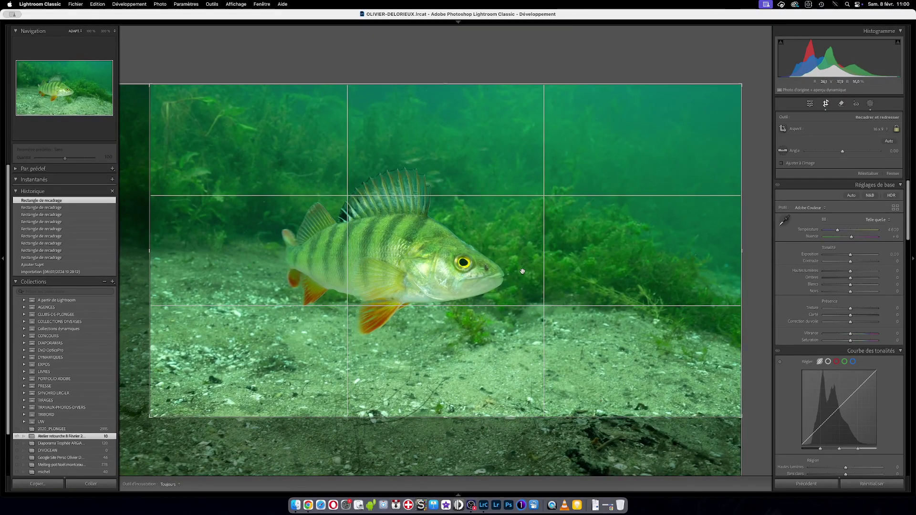
key("Return")
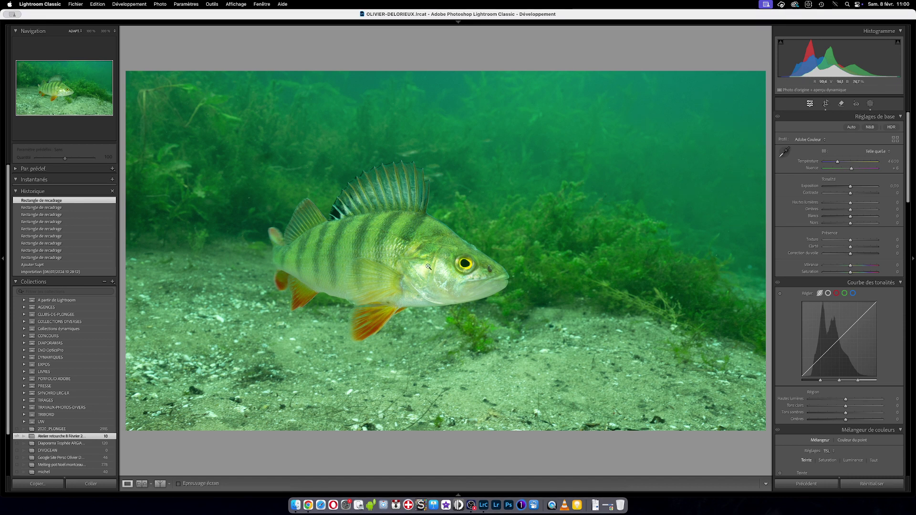
Examine the cropped perch's flank and scales at 300% and 100% magnification, moving on to its head.
left_click_drag(729, 302, 515, 278)
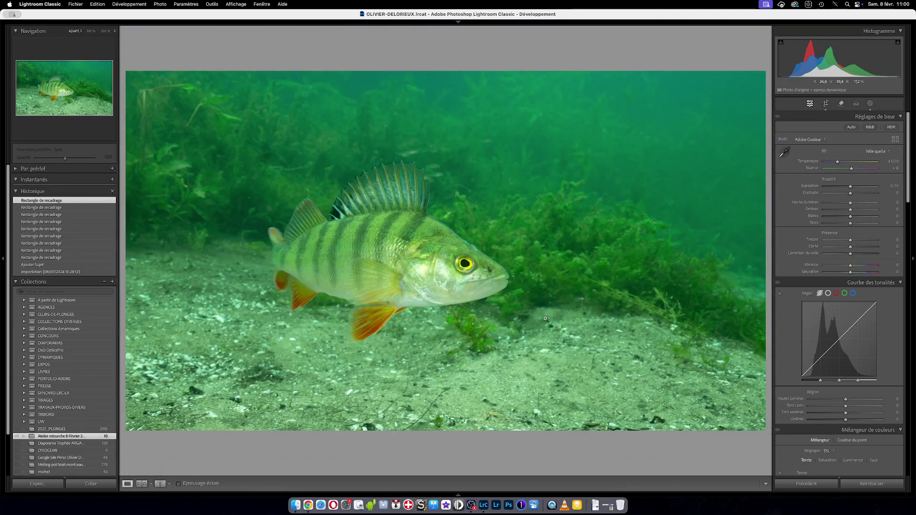
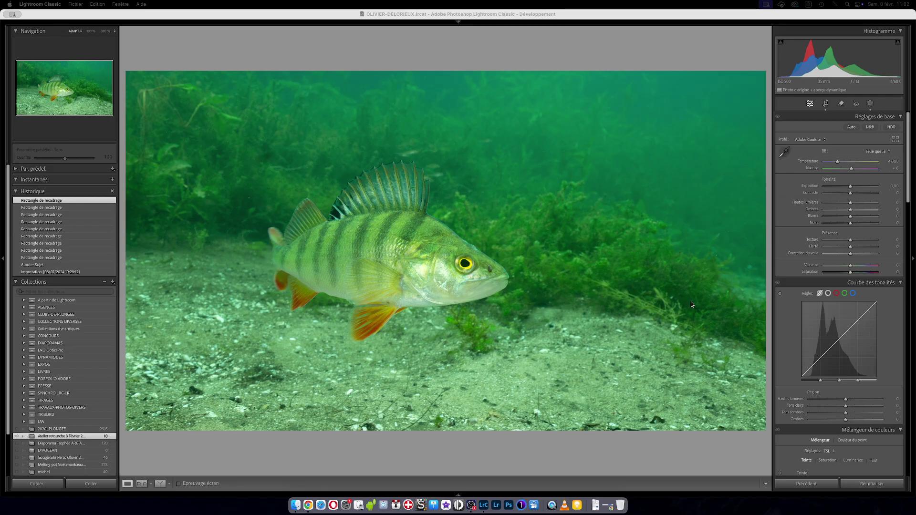
left_click(354, 256)
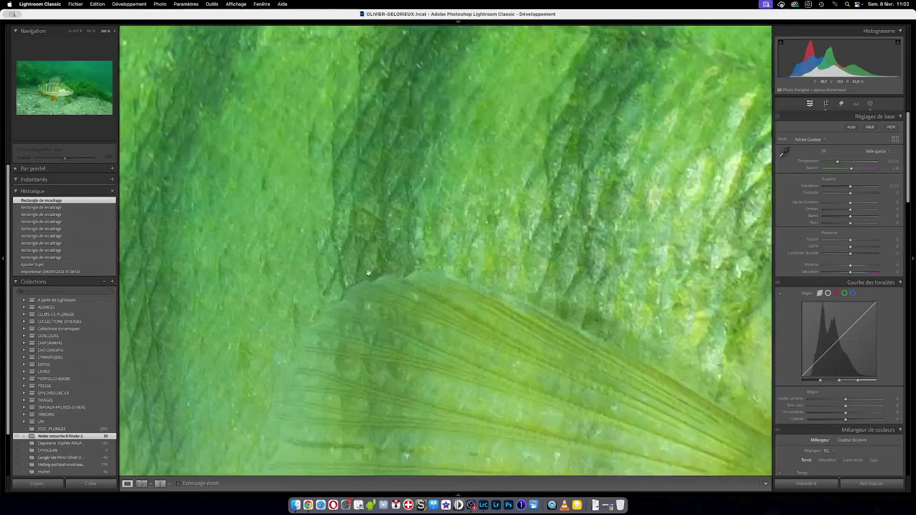
left_click(91, 31)
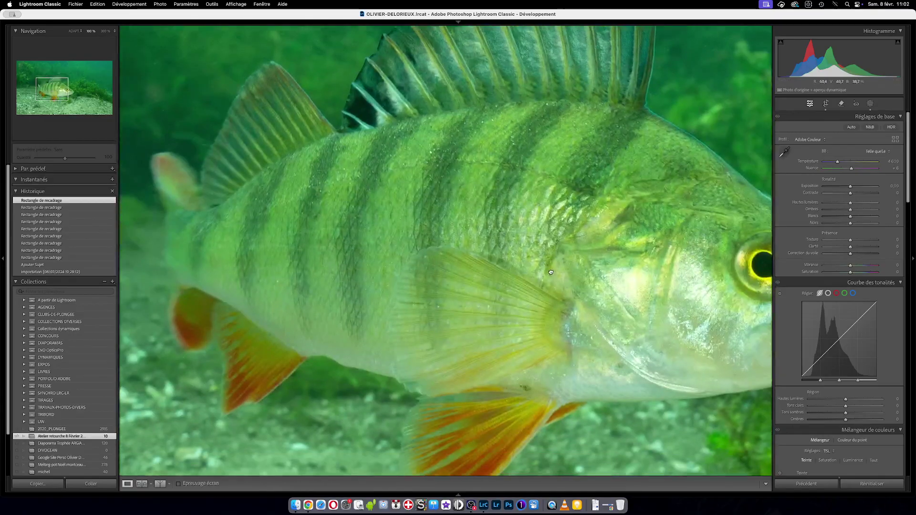
left_click_drag(551, 272, 528, 286)
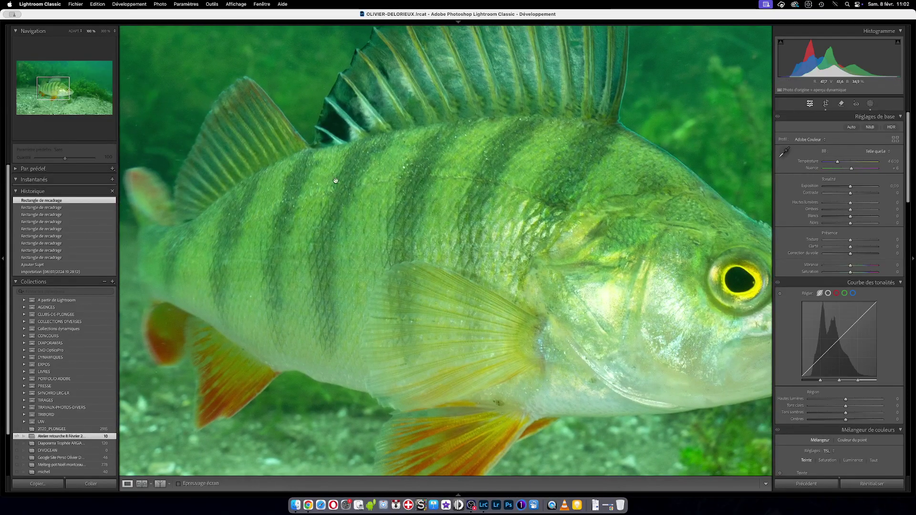
left_click(582, 342)
left_click(421, 268)
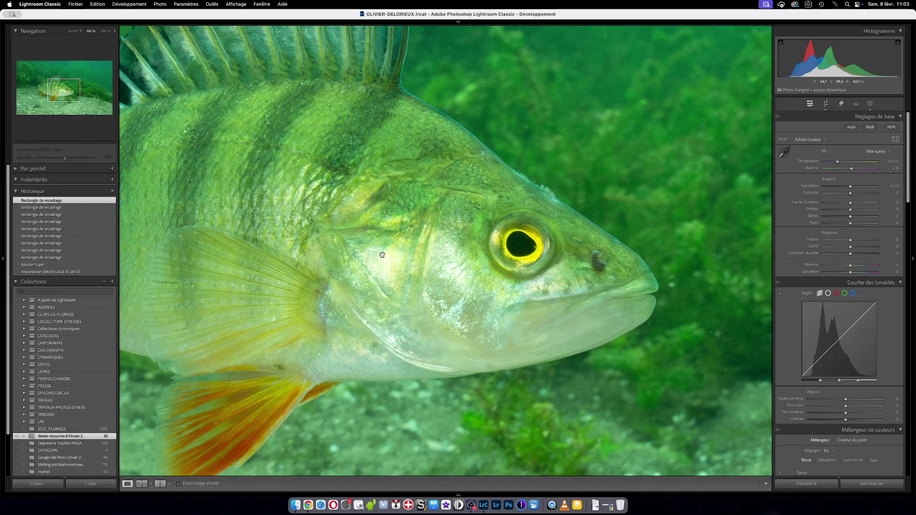
Compare the whole cropped photo with the perch's head at 100%, then inspect the eye and gill area at 300%.
left_click(393, 281)
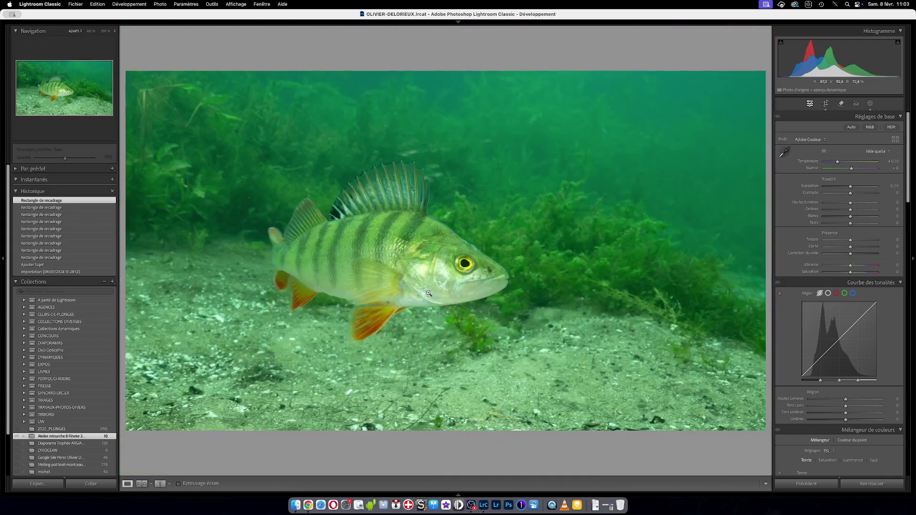
left_click(429, 294)
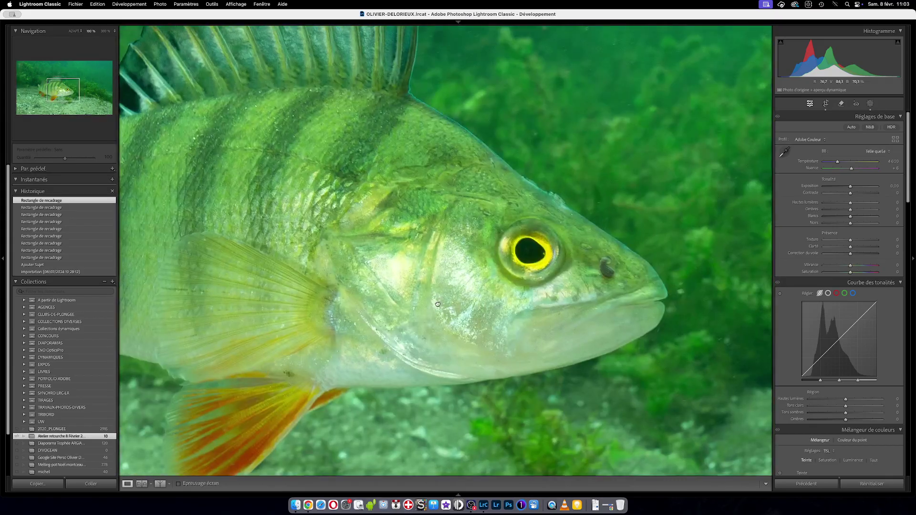
left_click(438, 304)
left_click(449, 306)
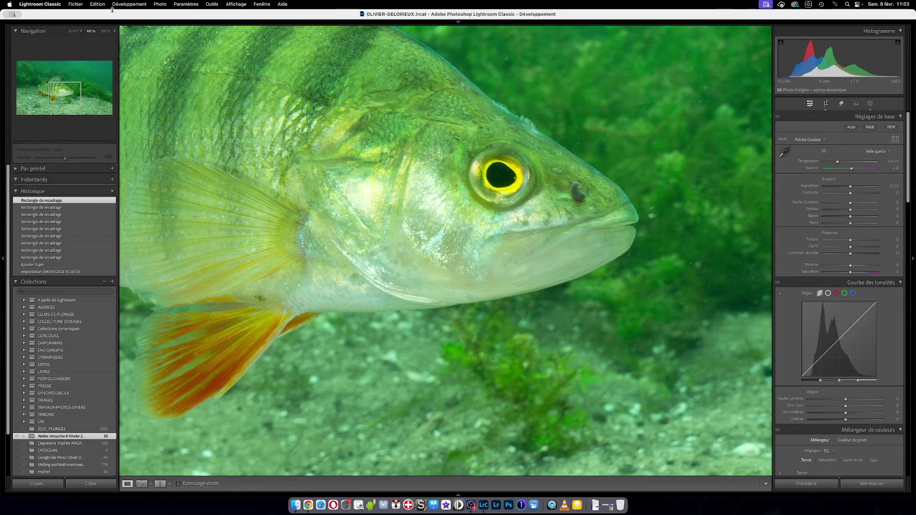
left_click(105, 31)
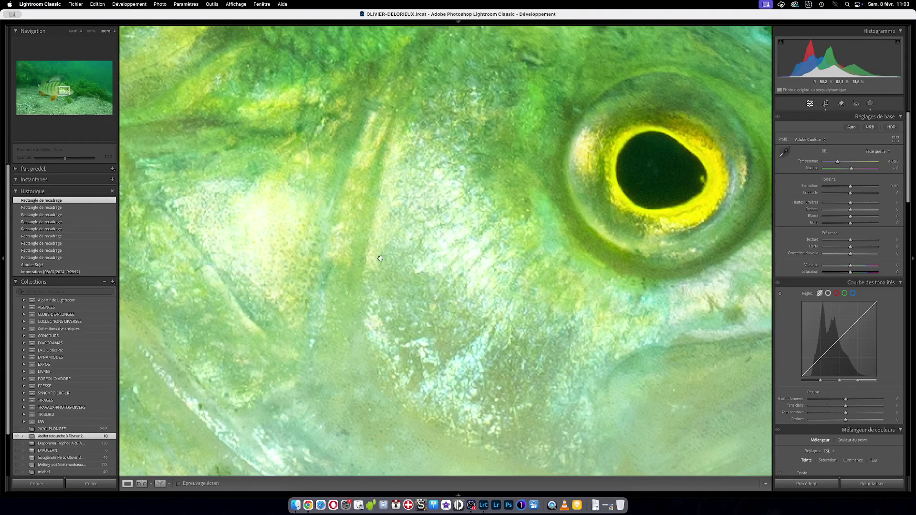
Check the perch's gill area beside the eye for clipped highlights at 300%, comparing with the clipping overlay on and off.
left_click(385, 279)
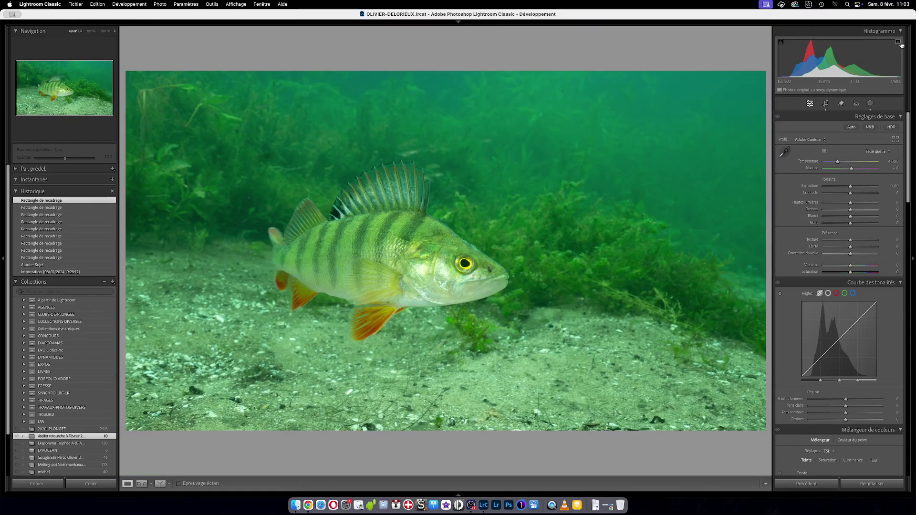
left_click(444, 271)
left_click_drag(388, 274, 426, 279)
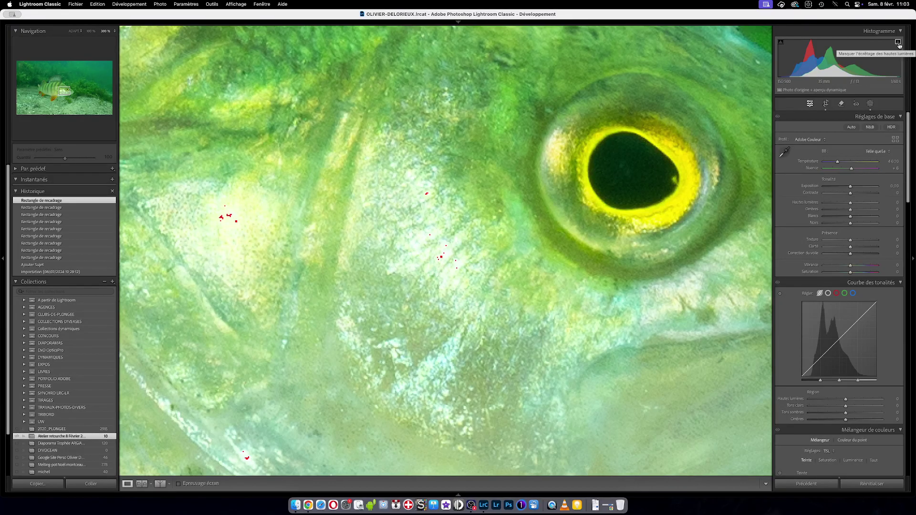
left_click(898, 42)
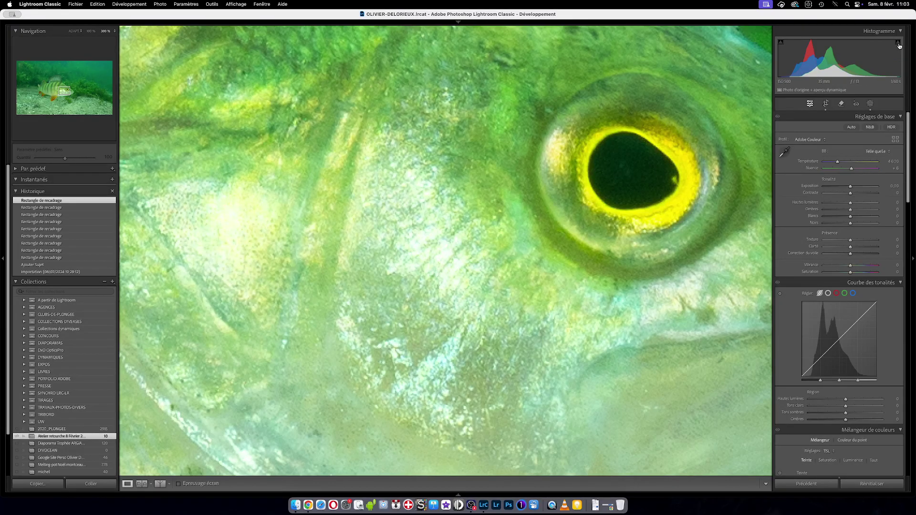
left_click(601, 225)
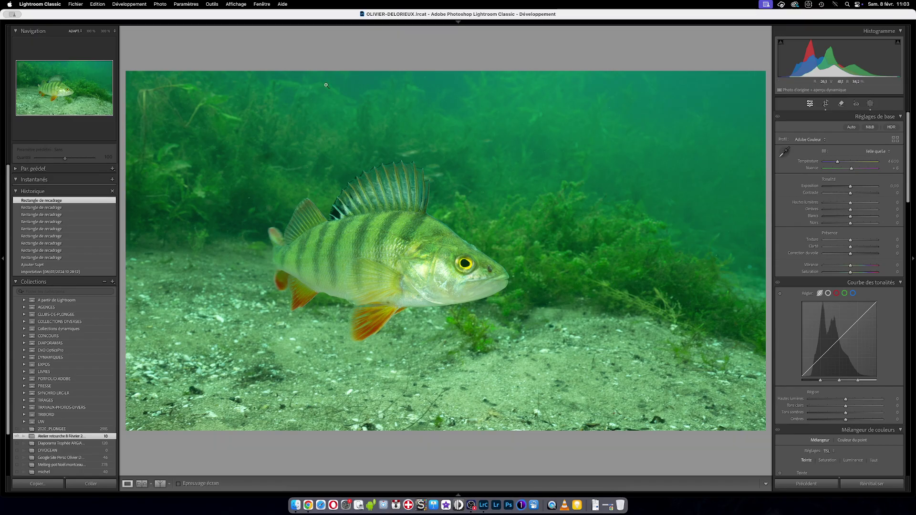
Remove four small particles from the green water beyond the dorsal fin, using the Remove tool at size 18.
left_click_drag(409, 184, 435, 217)
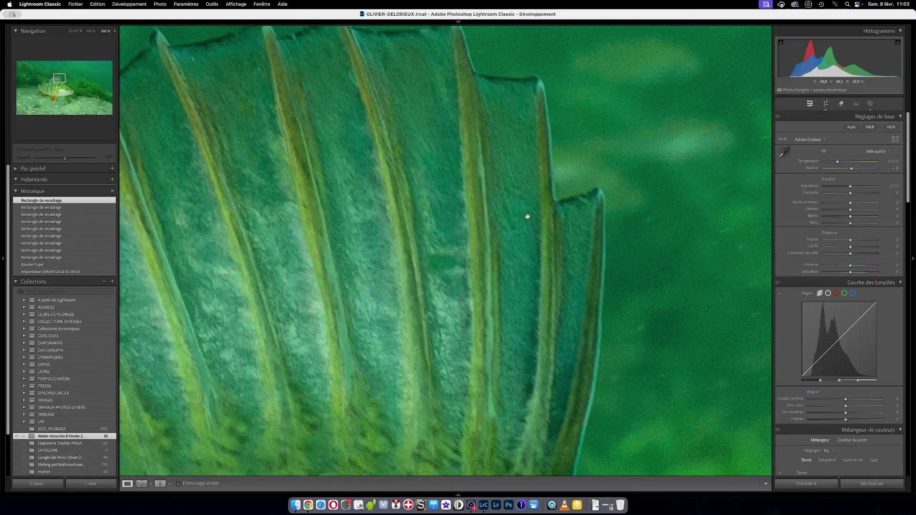
left_click_drag(527, 215, 454, 244)
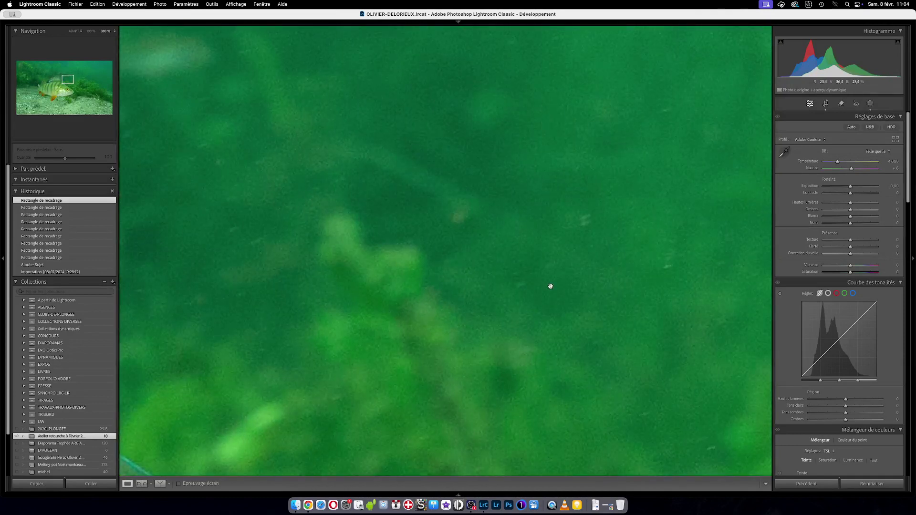
left_click_drag(551, 286, 548, 323)
left_click_drag(623, 277, 600, 258)
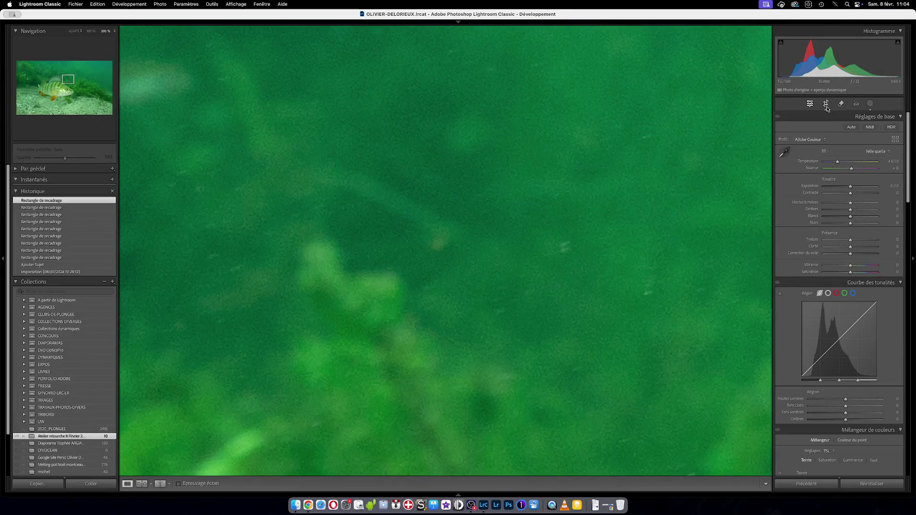
left_click(841, 104)
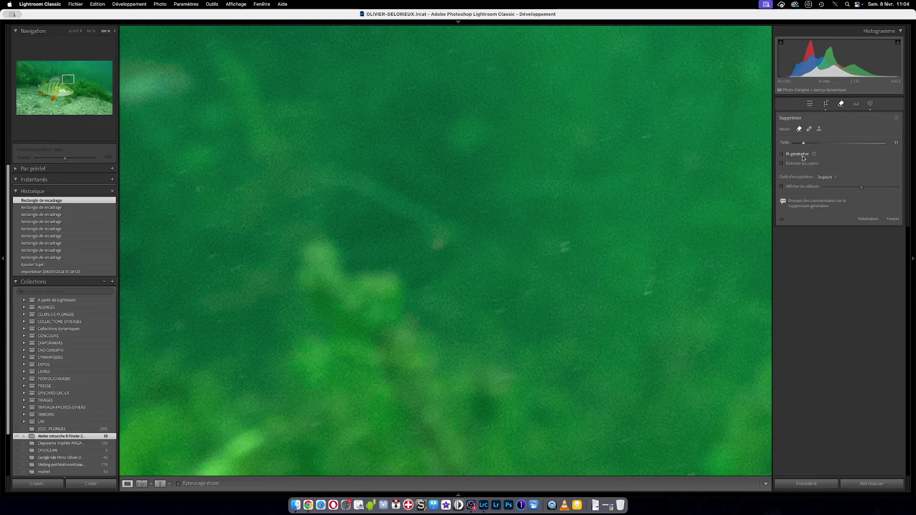
scroll(640, 150, "up", 3)
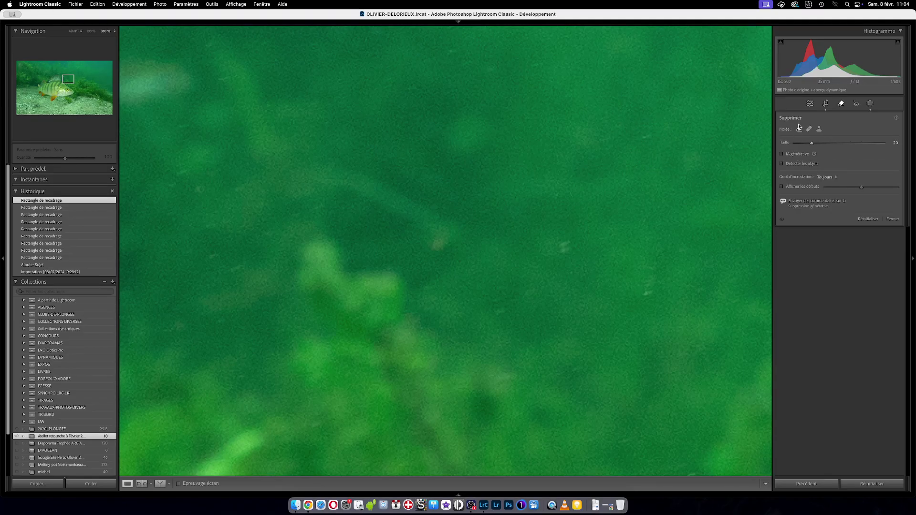
scroll(672, 135, "down", 1)
left_click(632, 139)
left_click(740, 147)
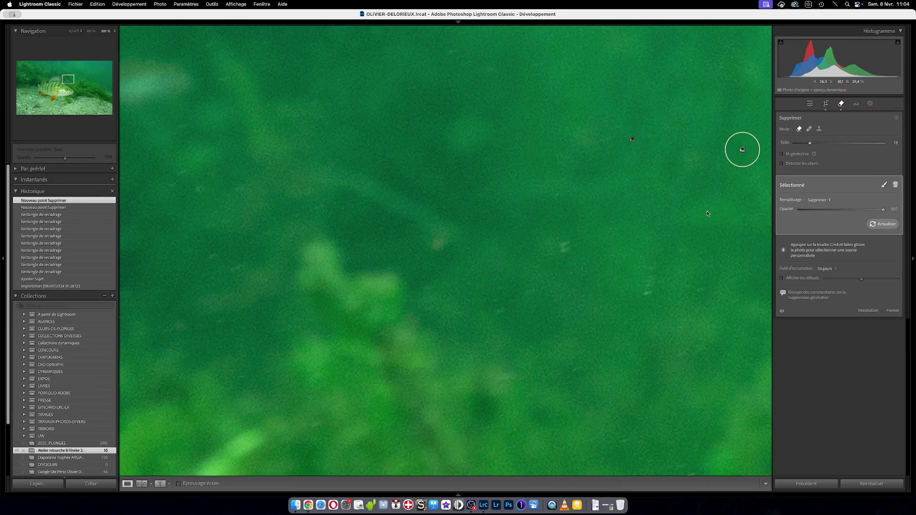
left_click(567, 247)
left_click(653, 291)
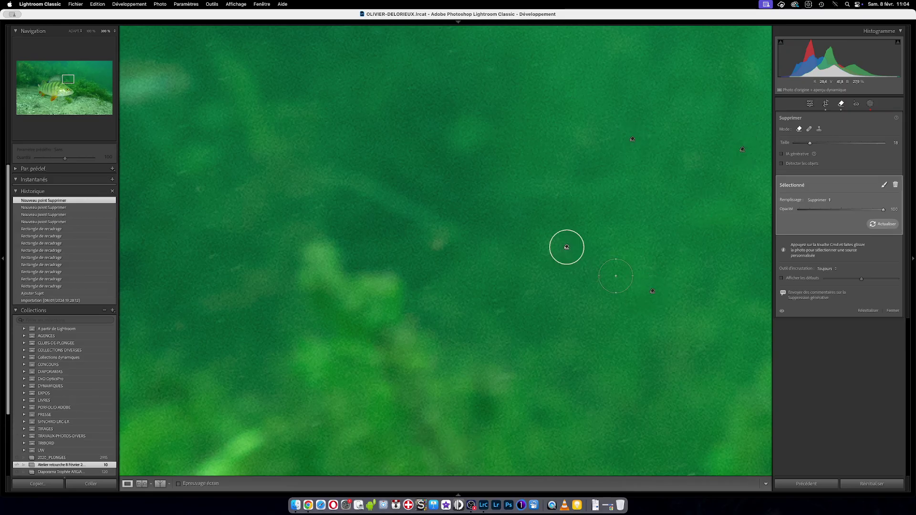
Remove four more particles around the same water area with the size 18 Remove brush, ending with the whole photo in view.
left_click(524, 319)
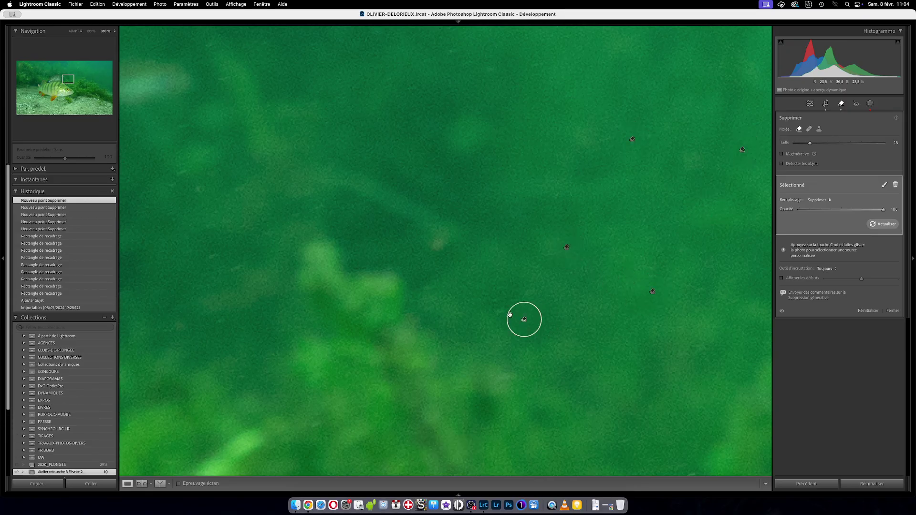
left_click(218, 263)
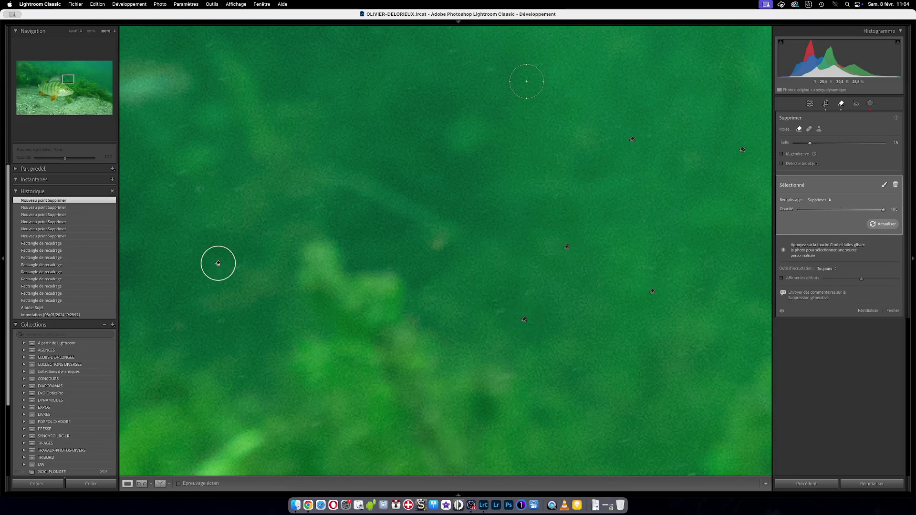
left_click(500, 73)
left_click(445, 54)
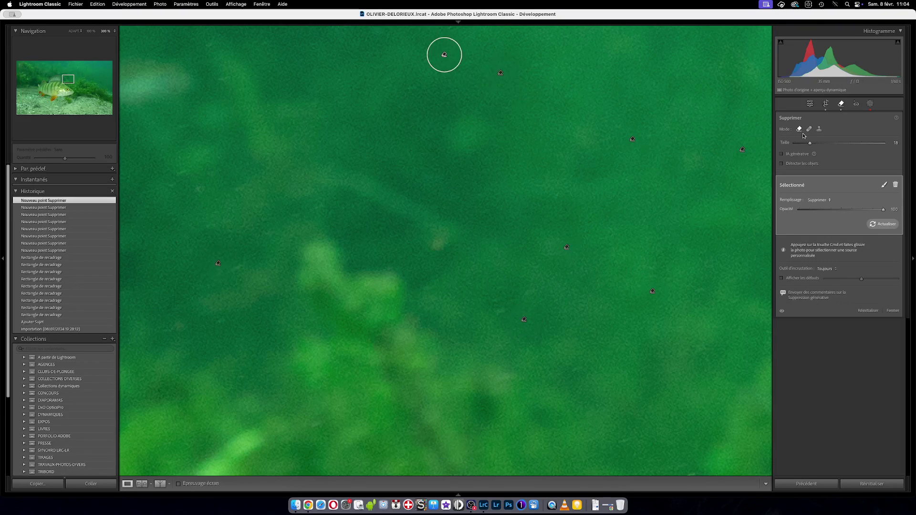
left_click(841, 103)
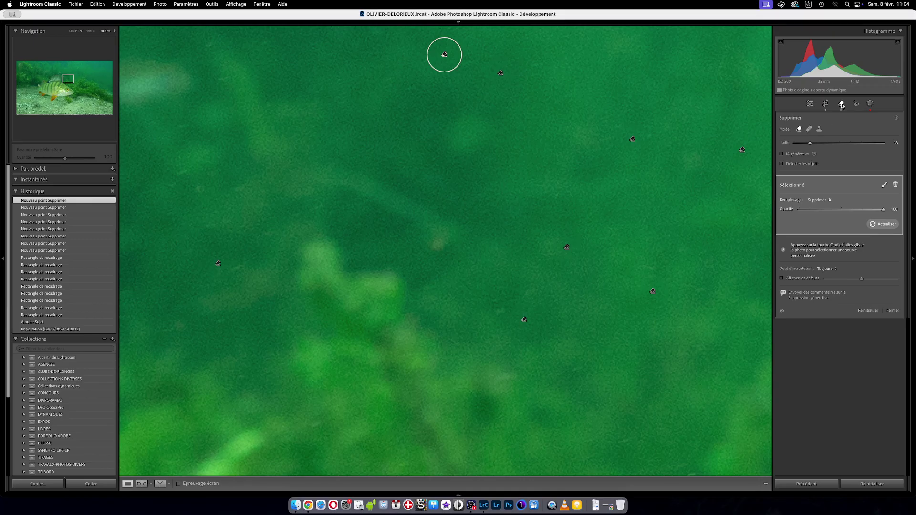
left_click(706, 111)
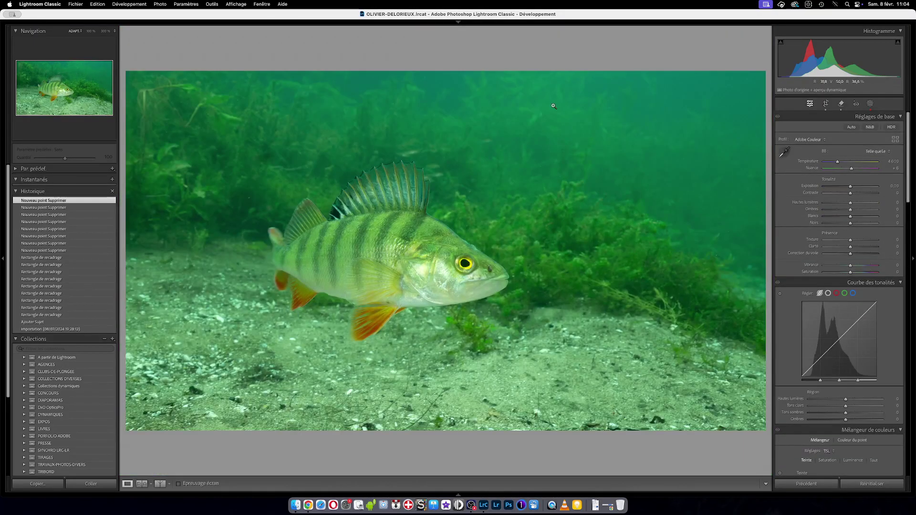
Remove the faint dark spot in the open water near the photo's upper edge, using the Remove tool at size 40.
left_click(752, 99)
left_click_drag(602, 141, 376, 346)
left_click_drag(515, 262, 498, 291)
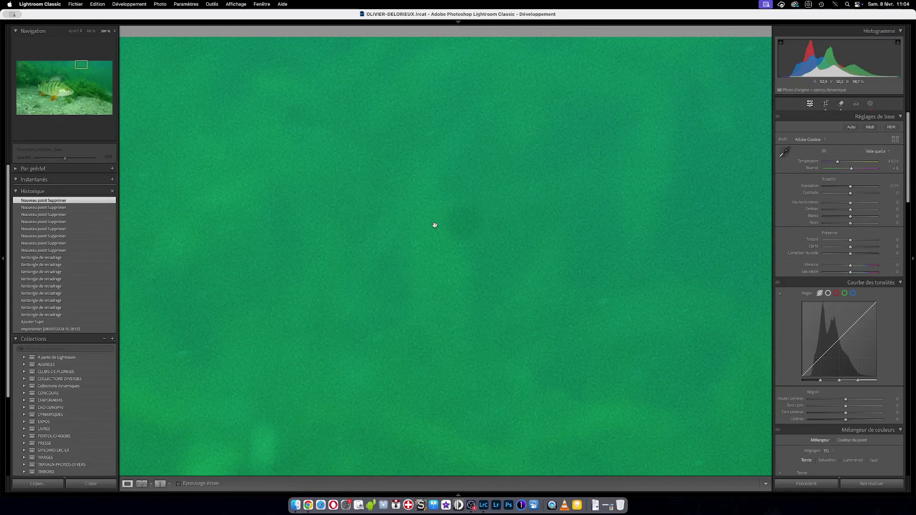
left_click_drag(492, 271, 446, 212)
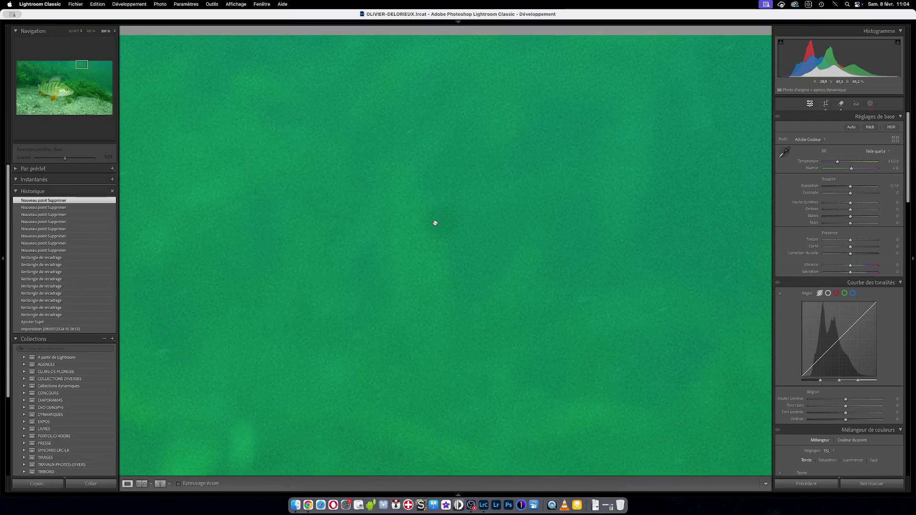
left_click(841, 104)
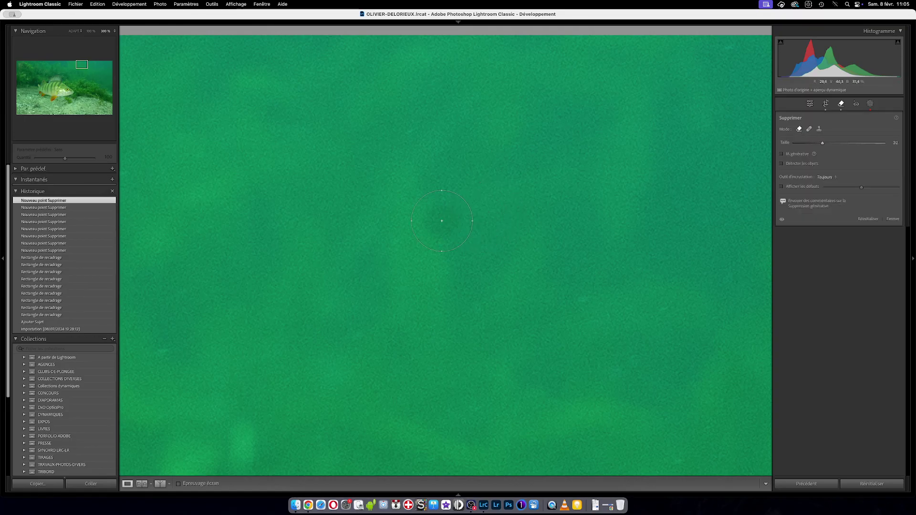
left_click(440, 218)
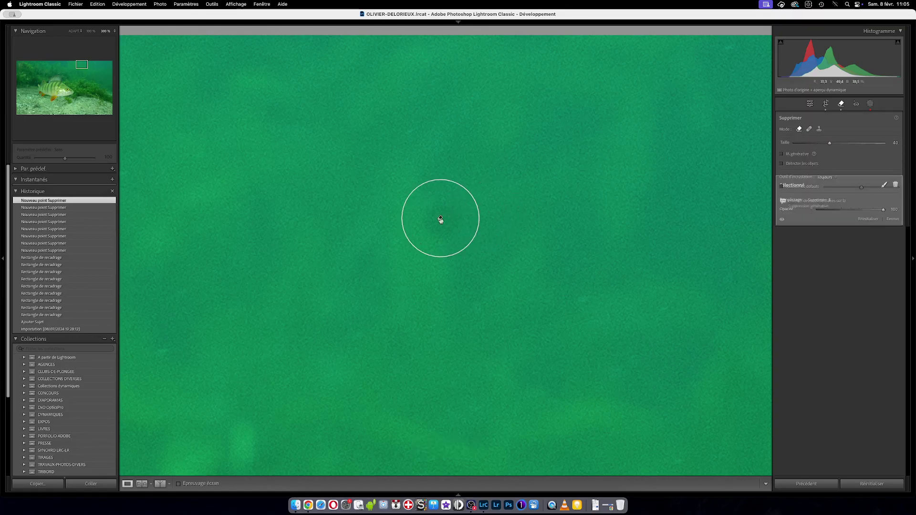
left_click(841, 104)
left_click(559, 227)
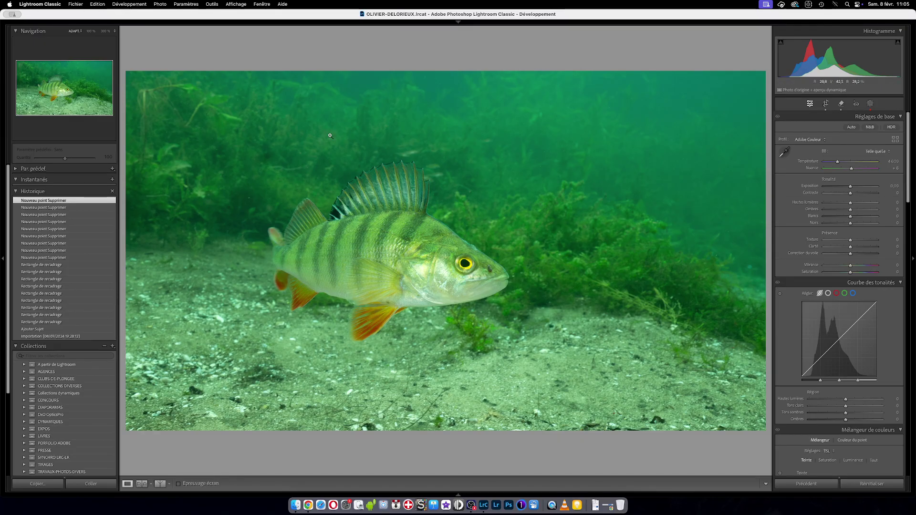
Remove chromatic aberration and enable the lens profile correction, comparing the photo with the profile off and on.
scroll(778, 316, "down", 10)
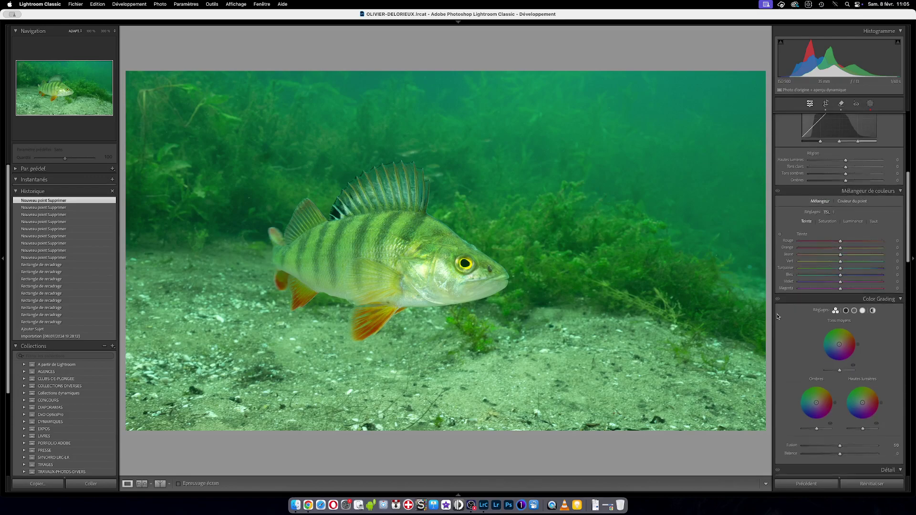
scroll(779, 316, "down", 5)
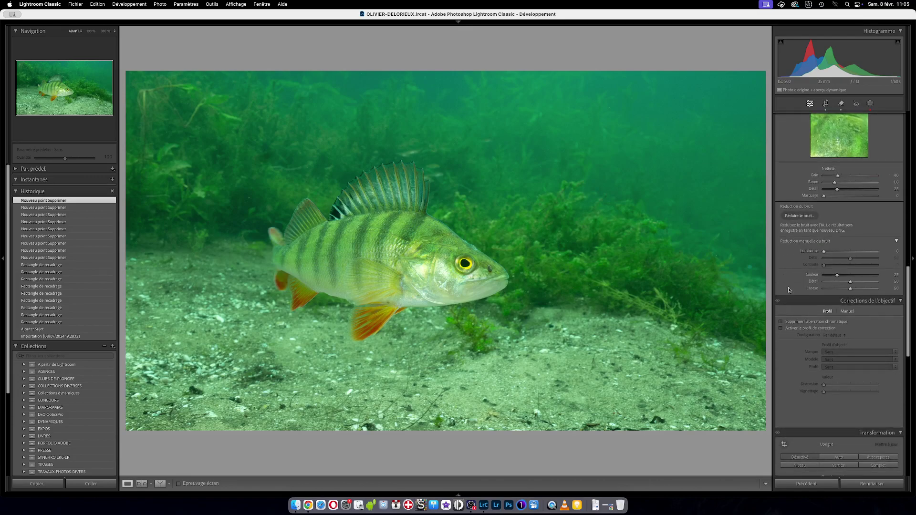
left_click(793, 322)
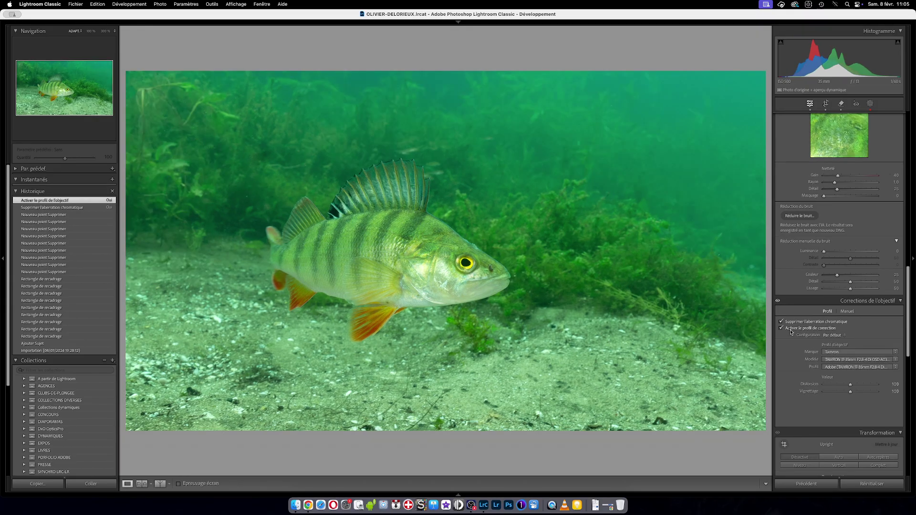
left_click(791, 329)
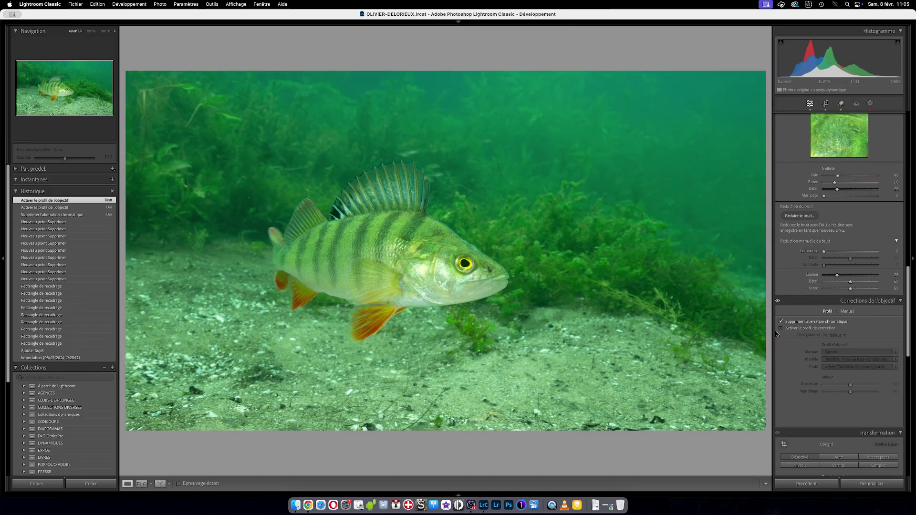
left_click(782, 328)
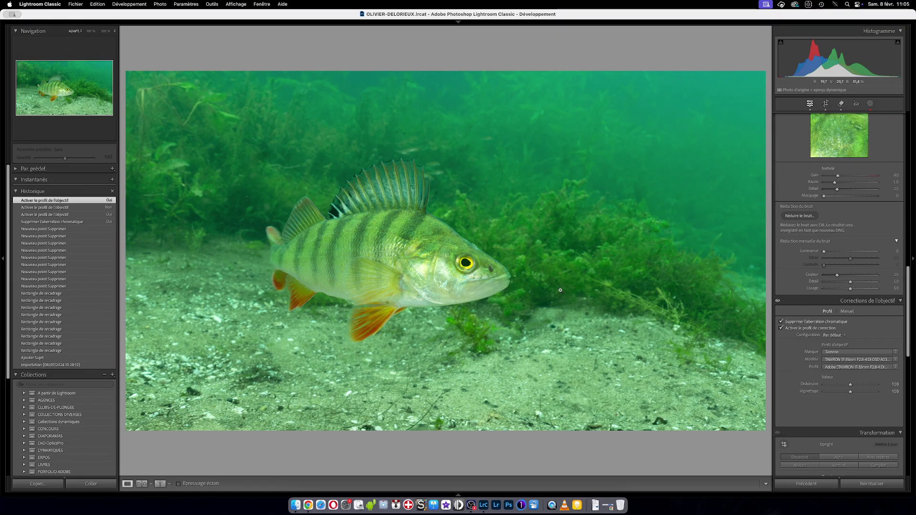
Examine the lens-corrected photo at 300%, from the open water to the perch's belly and the seabed pebbles.
scroll(784, 353, "up", 10)
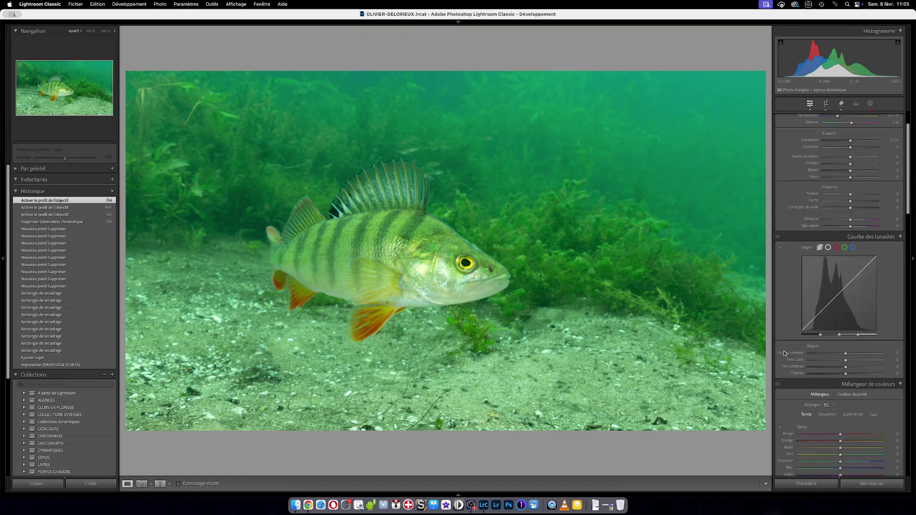
scroll(785, 353, "up", 3)
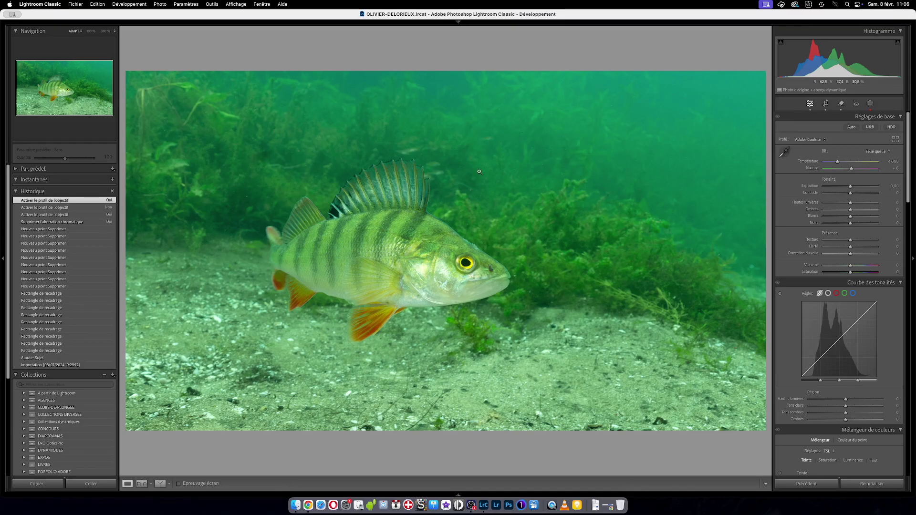
left_click(530, 126)
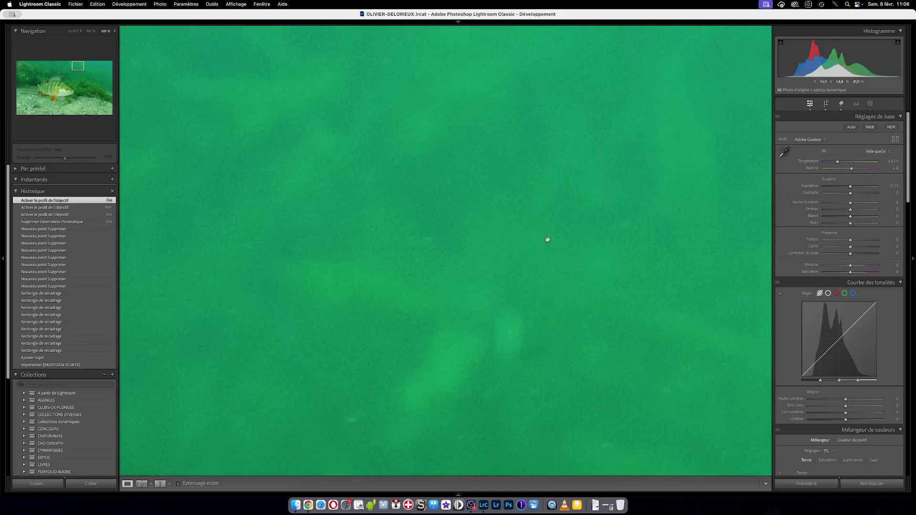
left_click(581, 237)
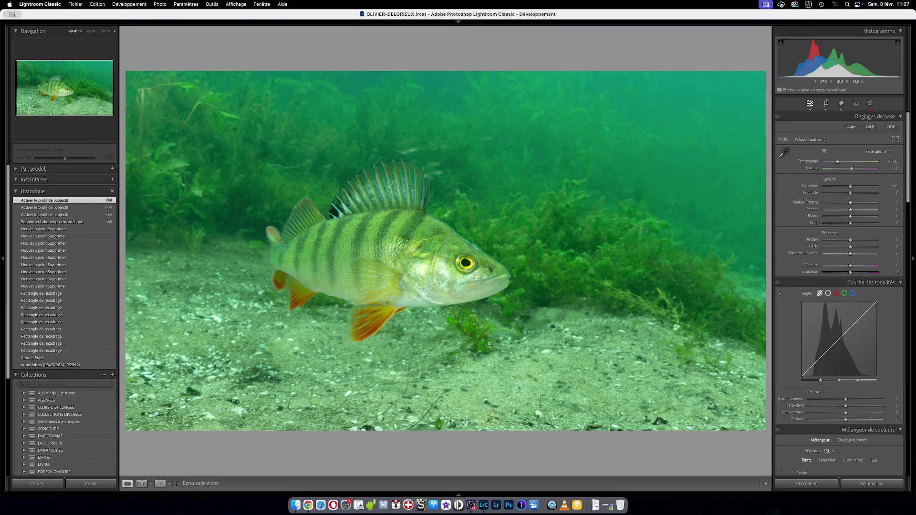
left_click(423, 308)
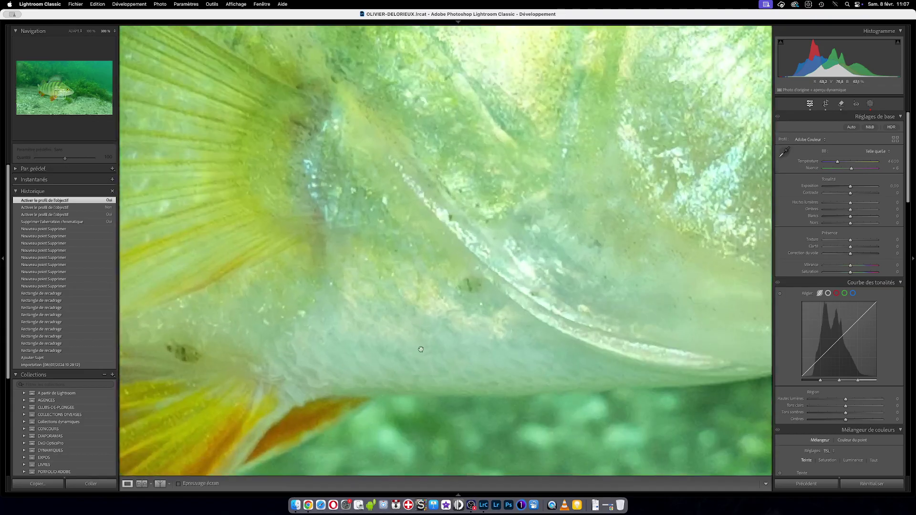
left_click_drag(518, 391, 498, 322)
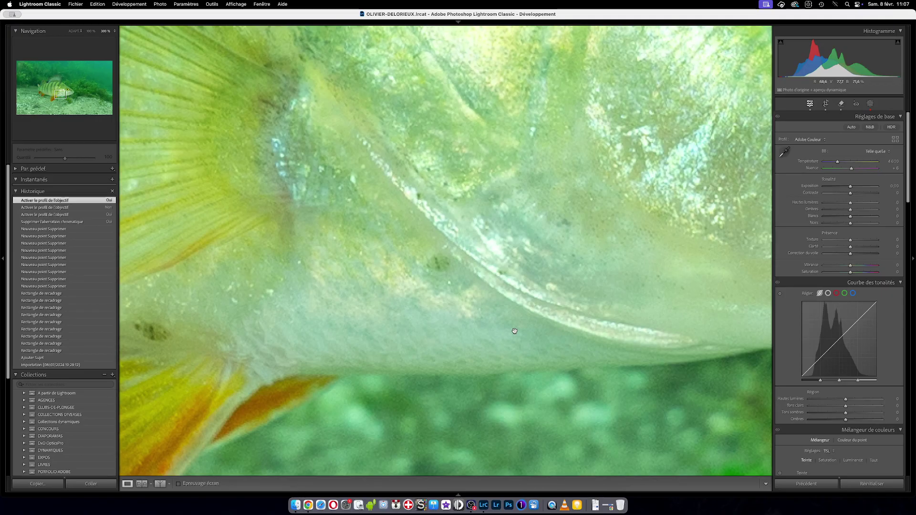
scroll(514, 332, "down", 10)
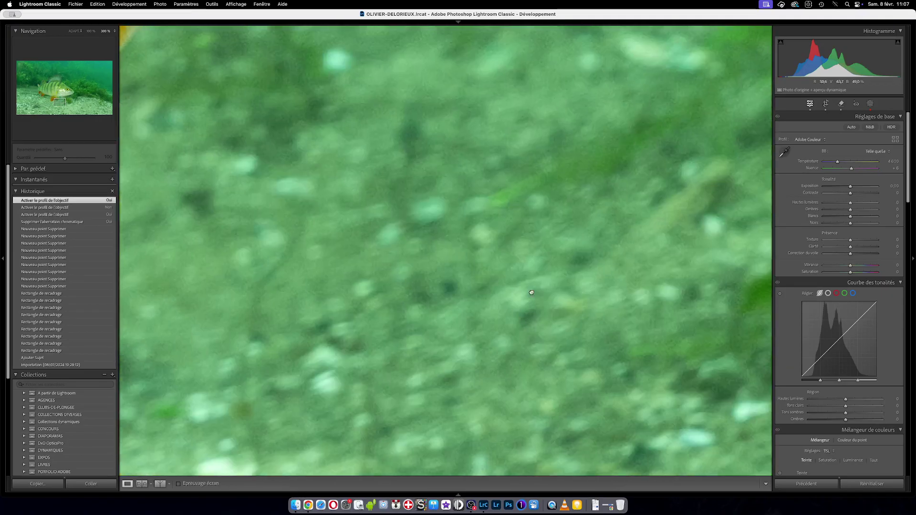
left_click(531, 293)
left_click(344, 401)
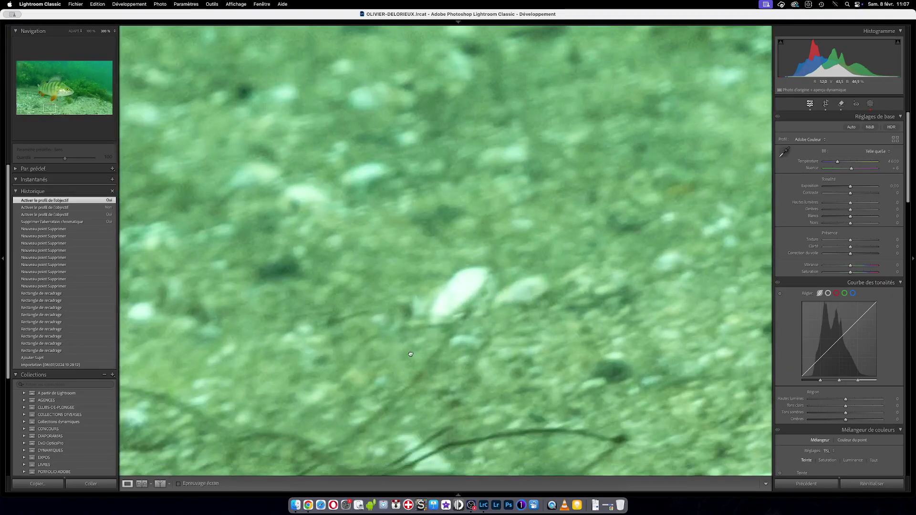
scroll(410, 354, "up", 5)
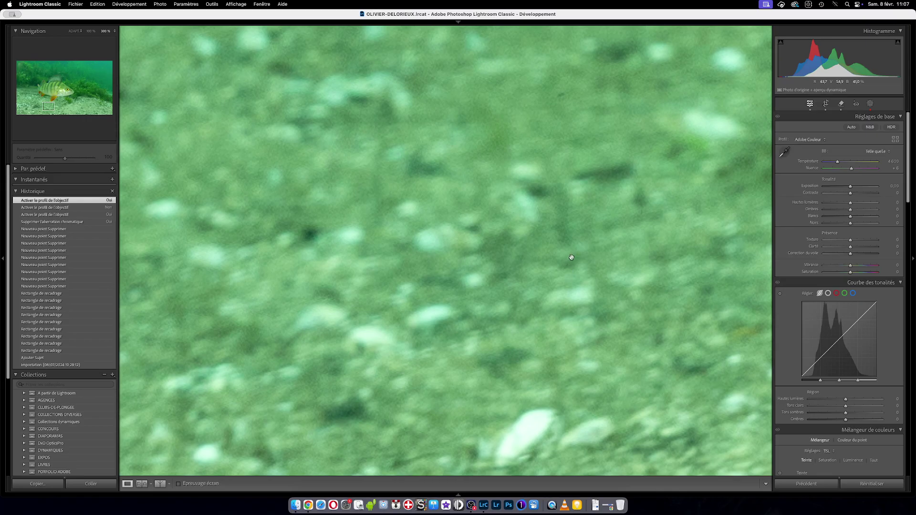
Examine the seabed at 300% and 100% for a neutral white balance target, then the perch's body and head at 100%.
scroll(527, 329, "up", 3)
left_click(528, 329)
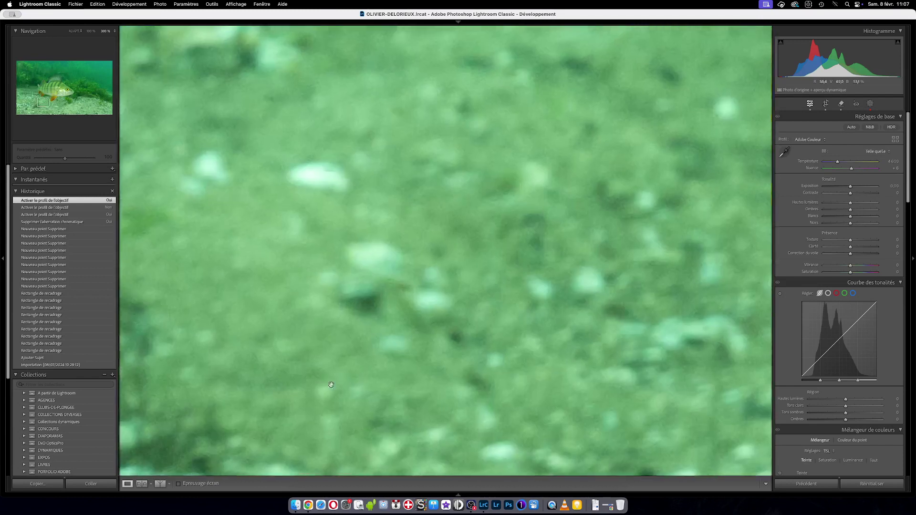
left_click(380, 416)
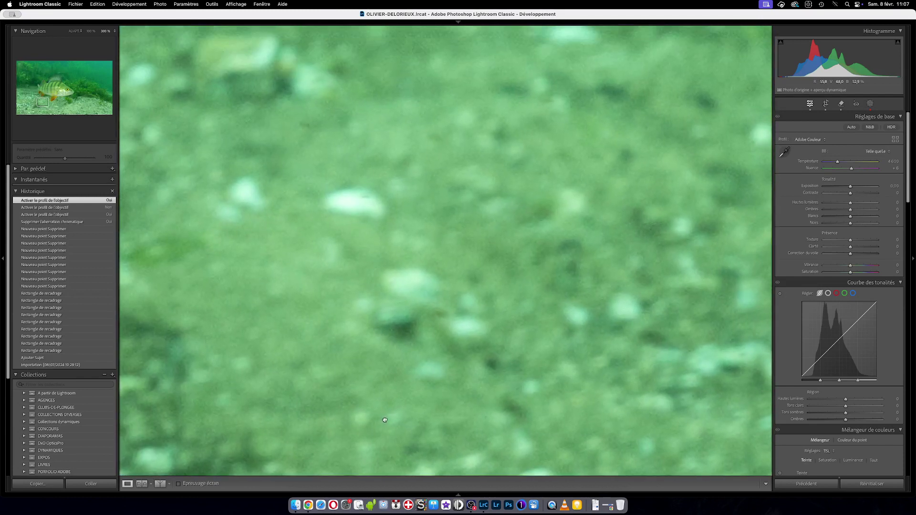
left_click(784, 152)
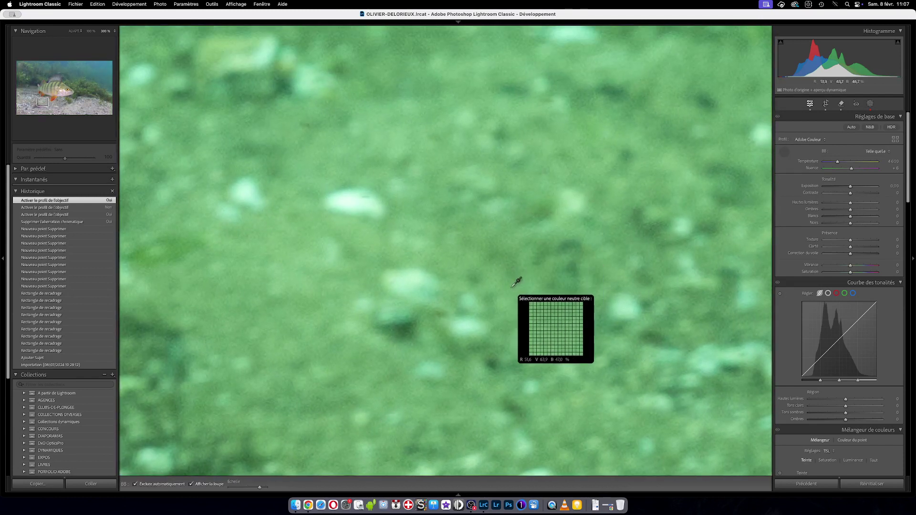
left_click(90, 32)
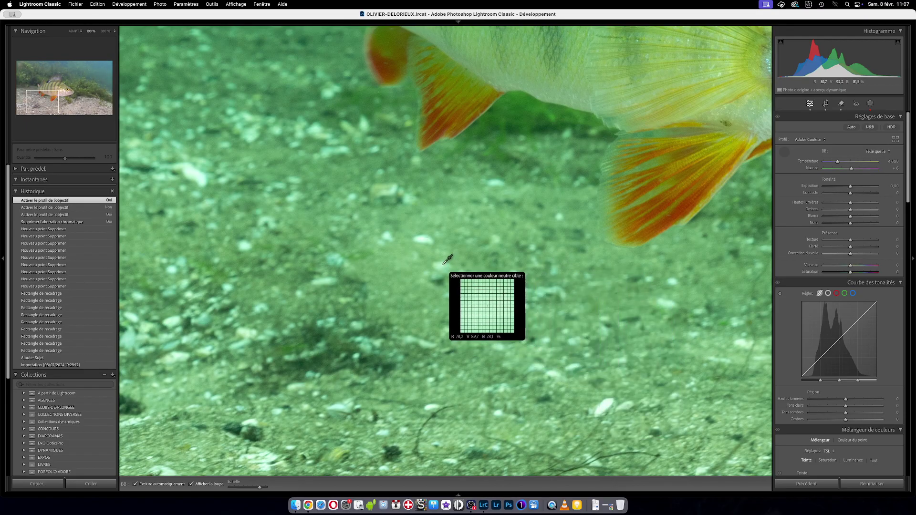
left_click(785, 152)
left_click_drag(692, 62, 523, 165)
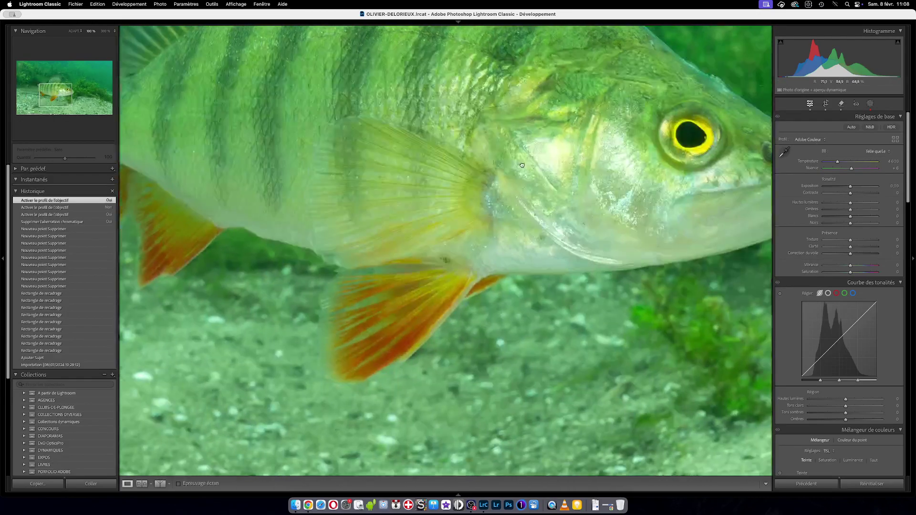
left_click_drag(611, 163, 539, 271)
left_click_drag(616, 331, 597, 371)
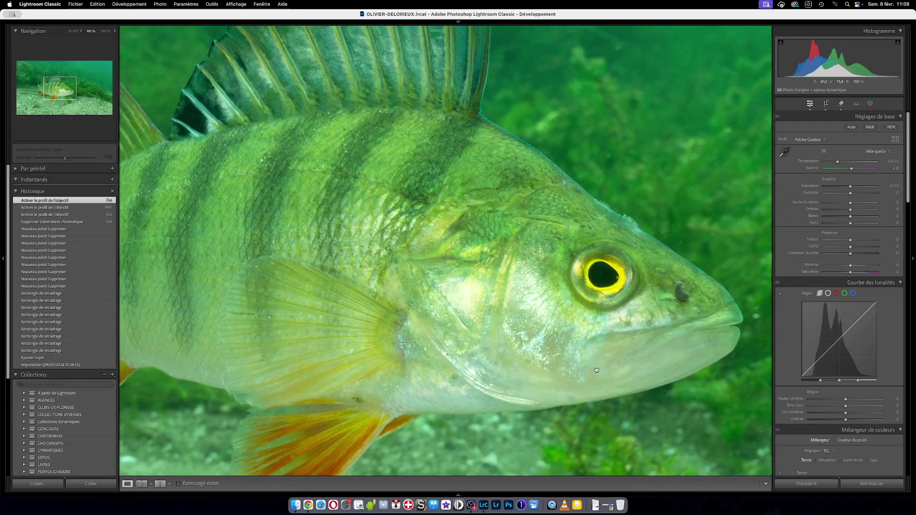
left_click(597, 370)
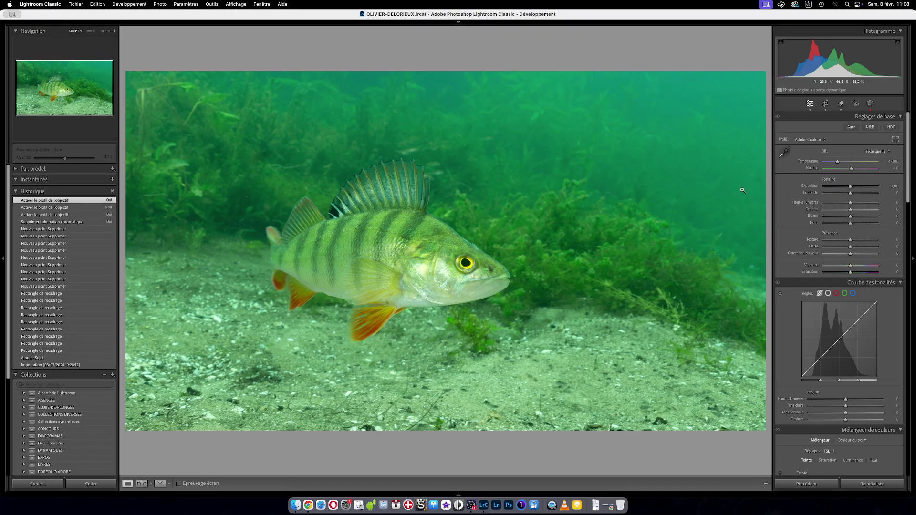
Set the white balance by sampling a pale pebble on the seabed below the perch, and compare before and after in split view.
left_click(298, 341)
left_click_drag(398, 349, 393, 375)
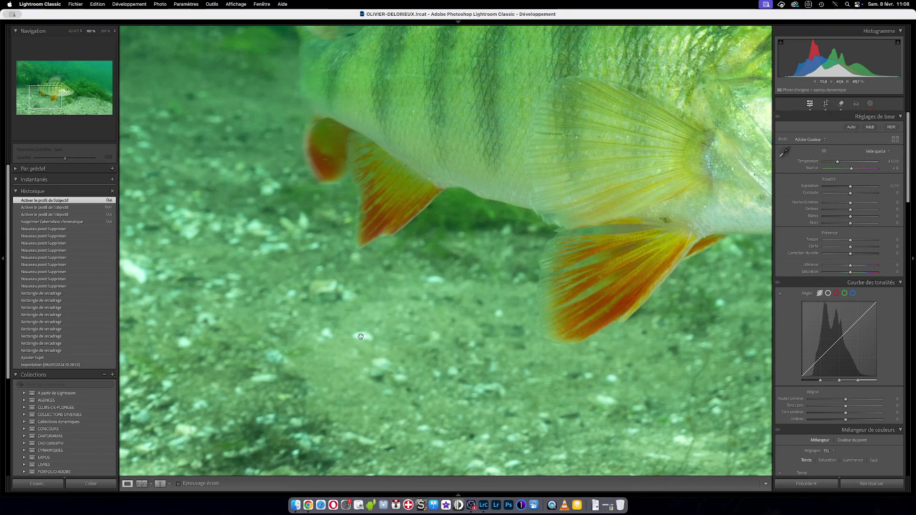
left_click(788, 153)
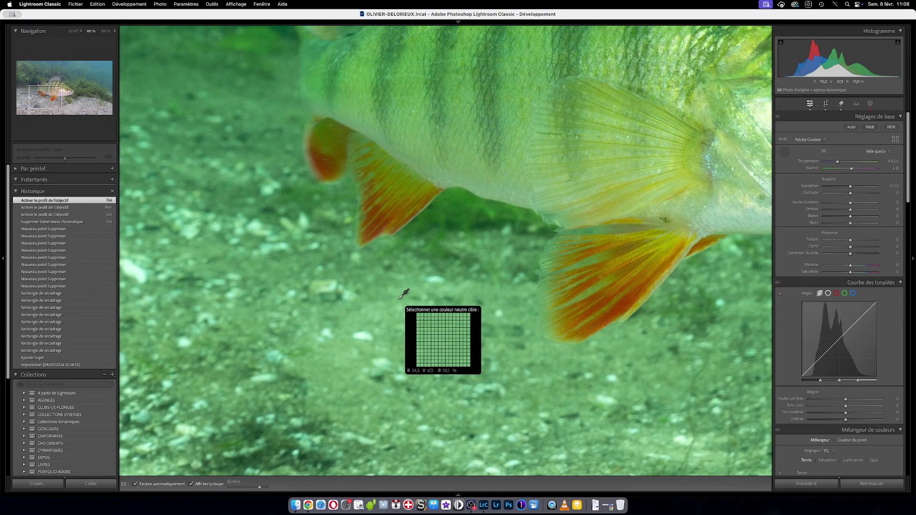
left_click(362, 335)
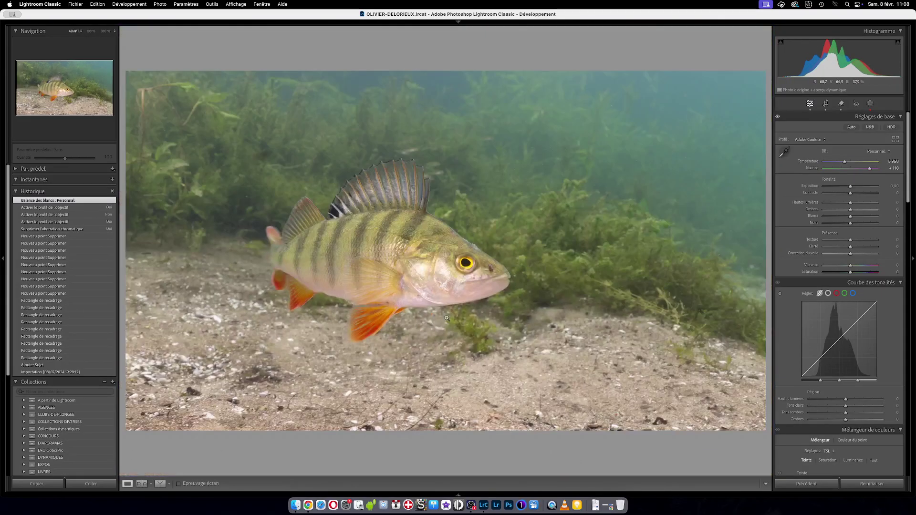
left_click(382, 335)
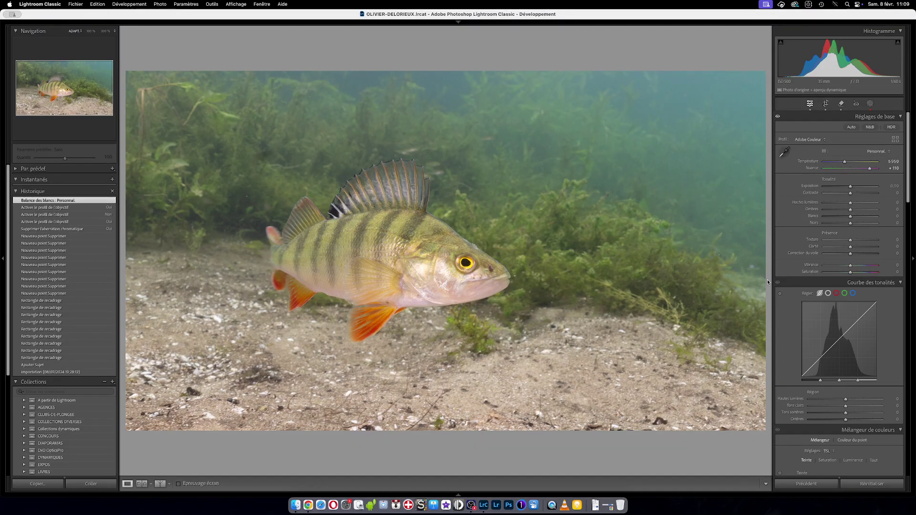
key("shift+y")
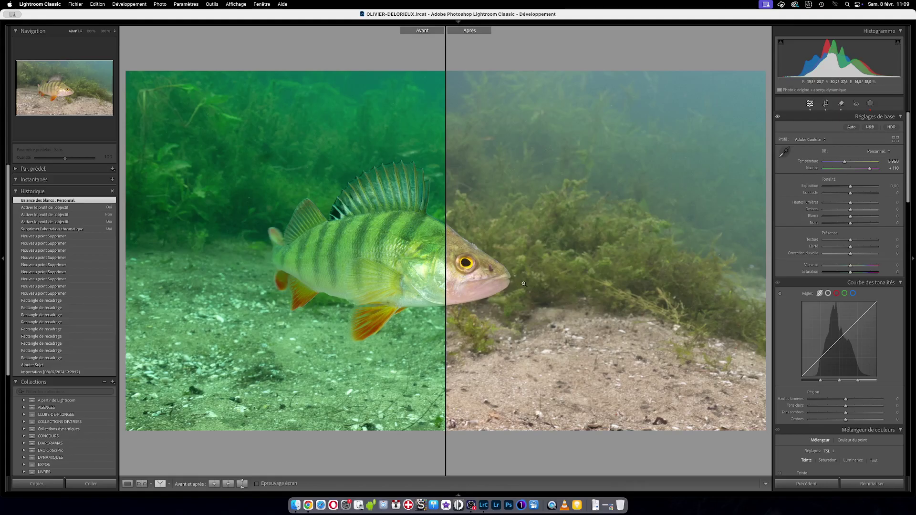
left_click(558, 407)
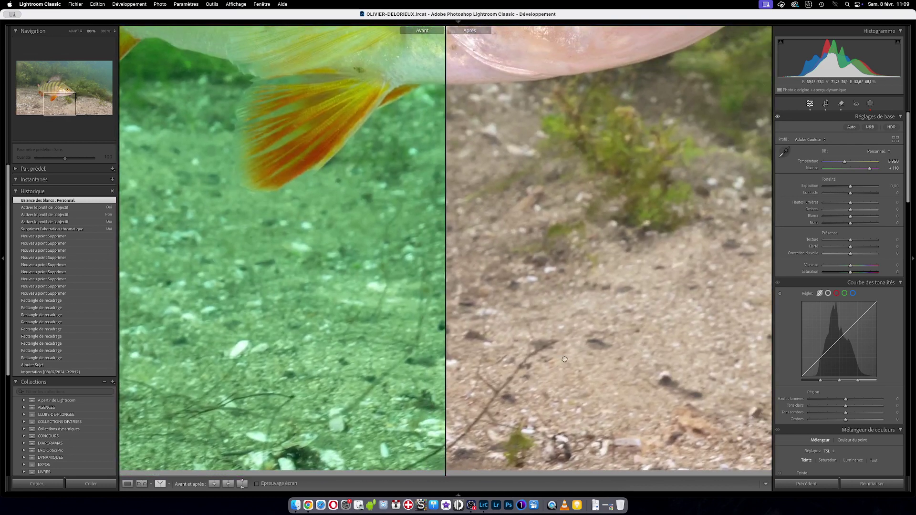
left_click_drag(564, 360, 325, 340)
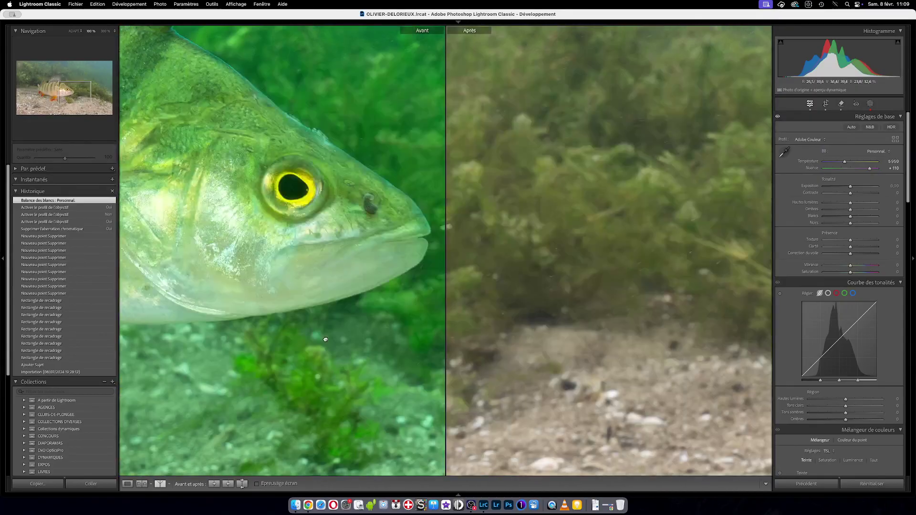
left_click(595, 364)
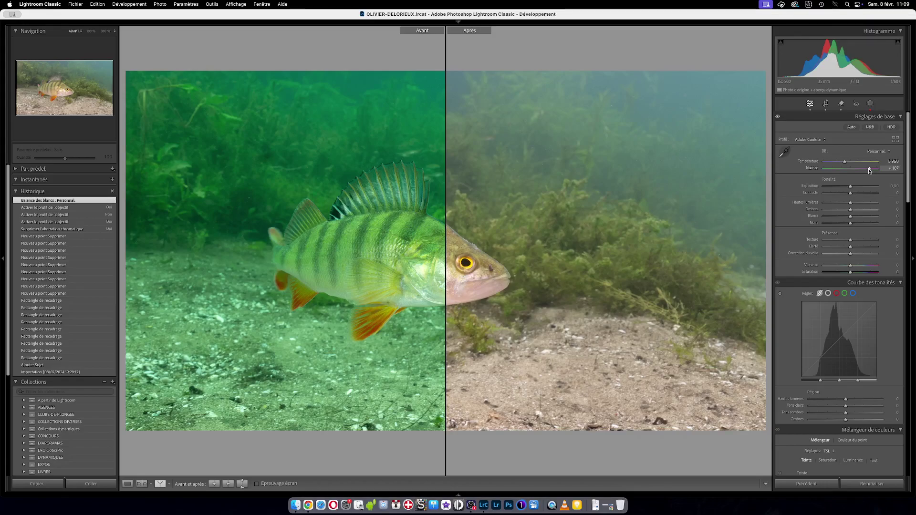
Lower the white balance tint to +70, judging it in the split and single views, and set the exposure to −0.10.
left_click_drag(869, 169, 867, 169)
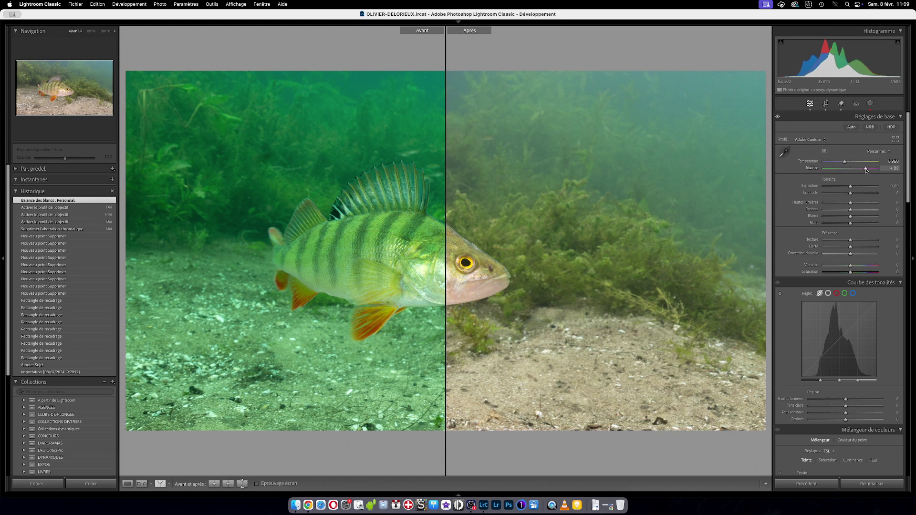
left_click_drag(865, 169, 865, 170)
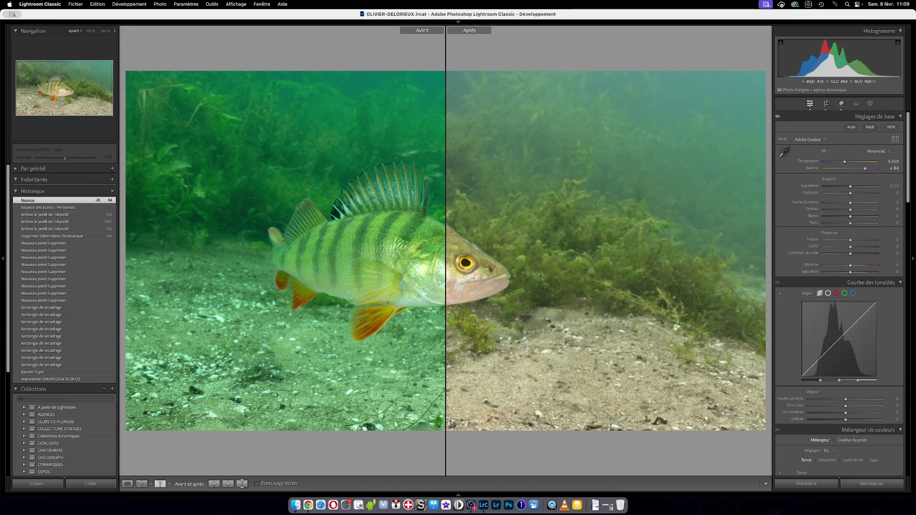
key("y")
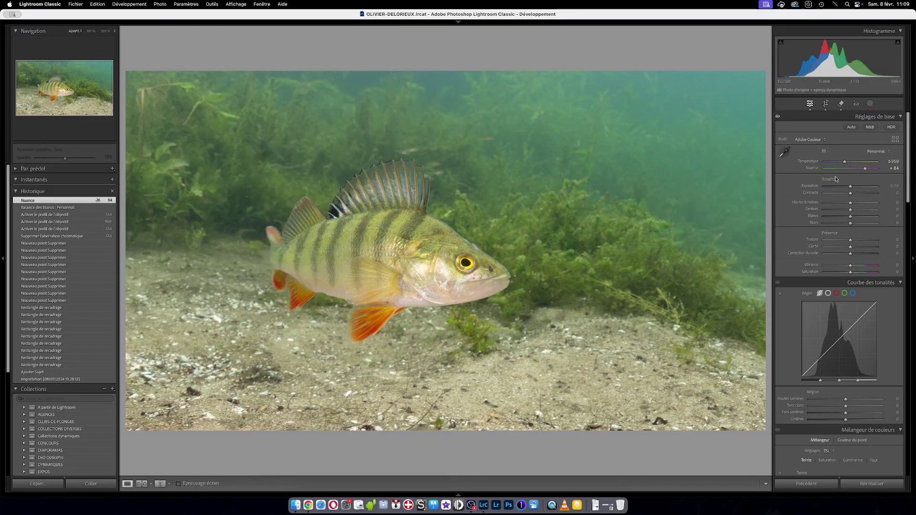
left_click_drag(865, 170, 864, 170)
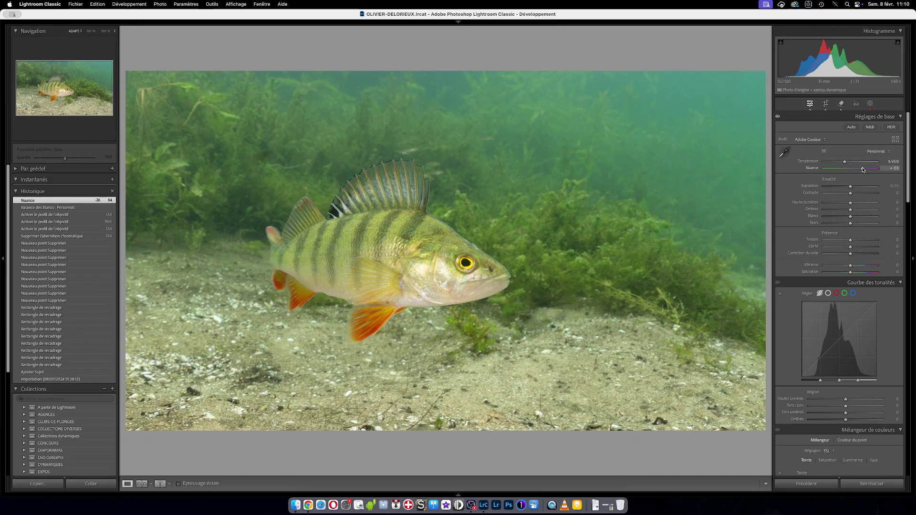
left_click_drag(864, 169, 864, 169)
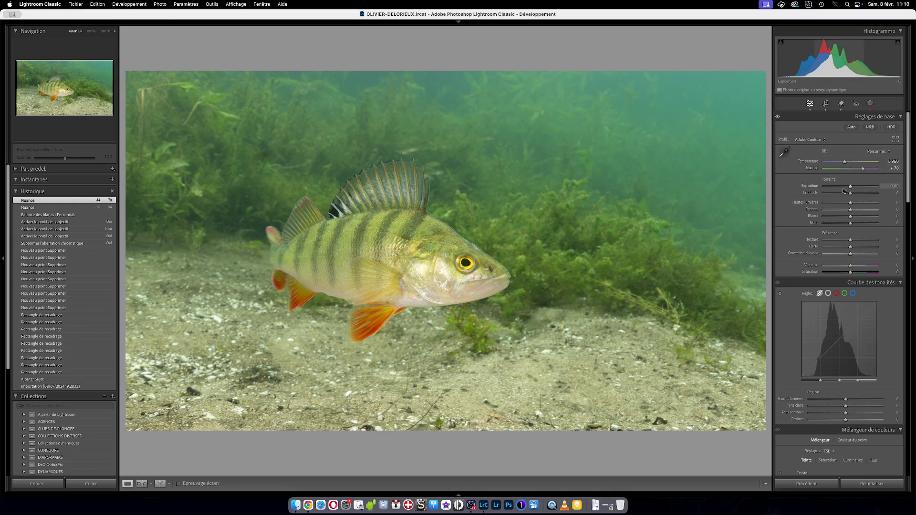
scroll(850, 190, "down", 2)
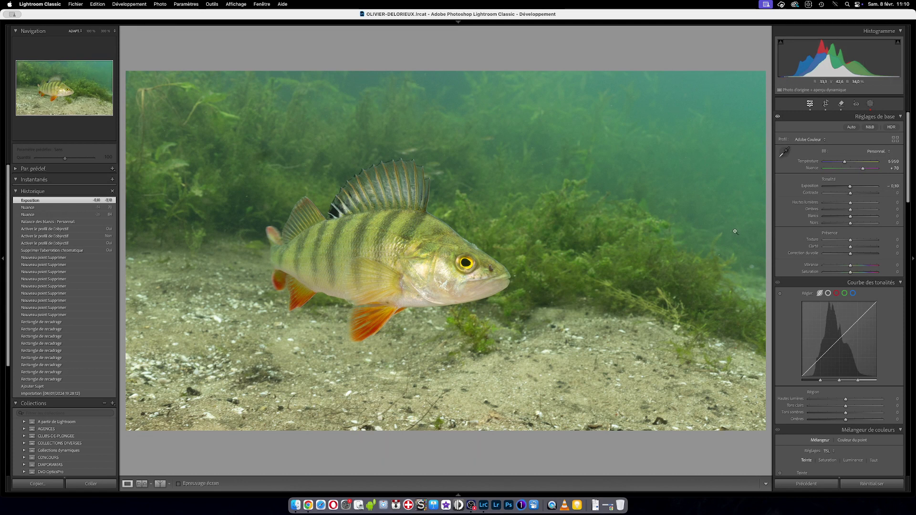
Compare before and after in split view at 100%, covering the dorsal fin, the background water and the perch's head.
key("shift+y")
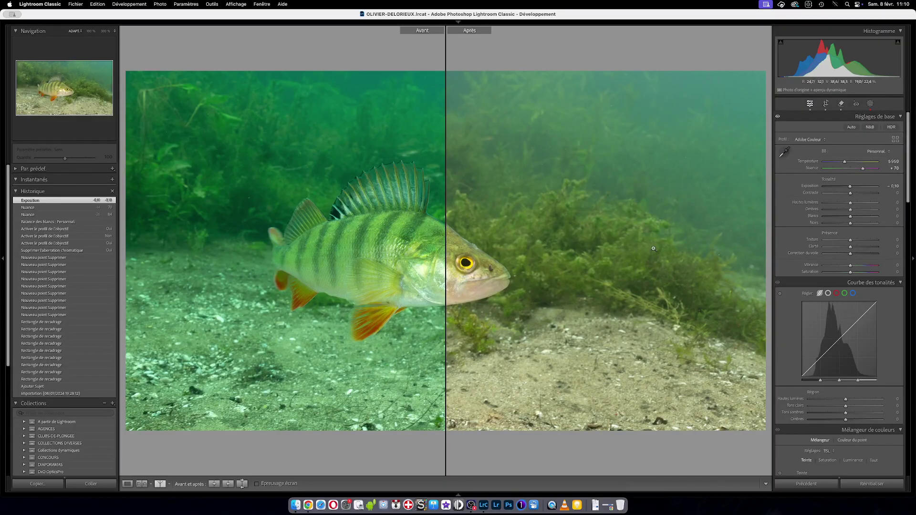
left_click(410, 228)
left_click_drag(372, 90, 374, 310)
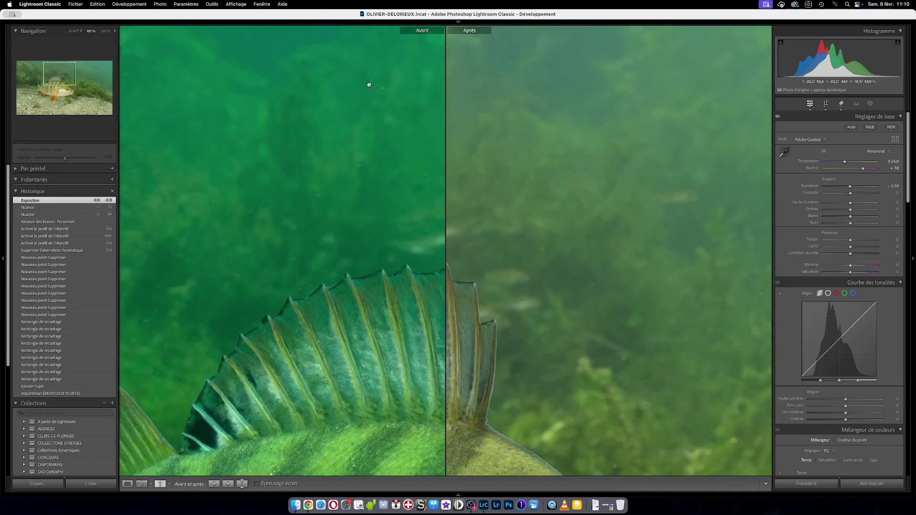
left_click_drag(368, 84, 380, 201)
left_click_drag(365, 307, 301, 278)
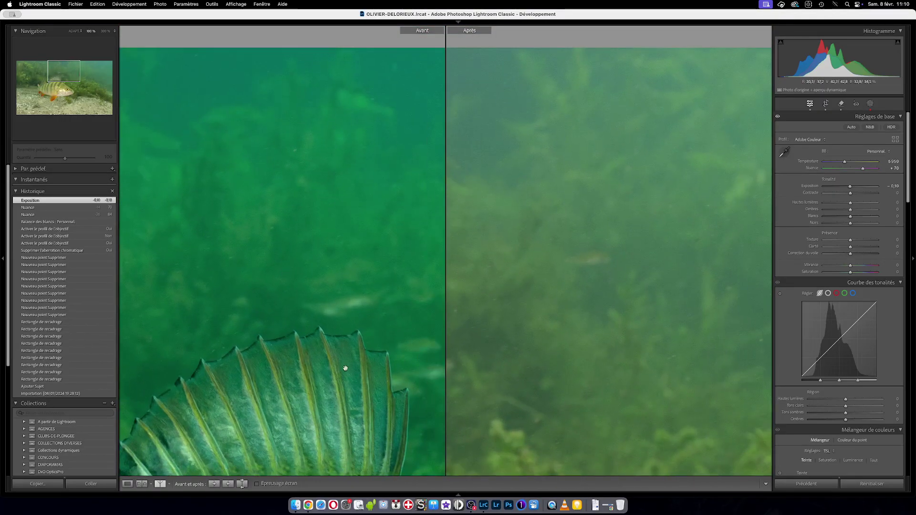
left_click_drag(348, 368, 317, 426)
left_click_drag(302, 288, 270, 40)
left_click_drag(320, 345, 295, 210)
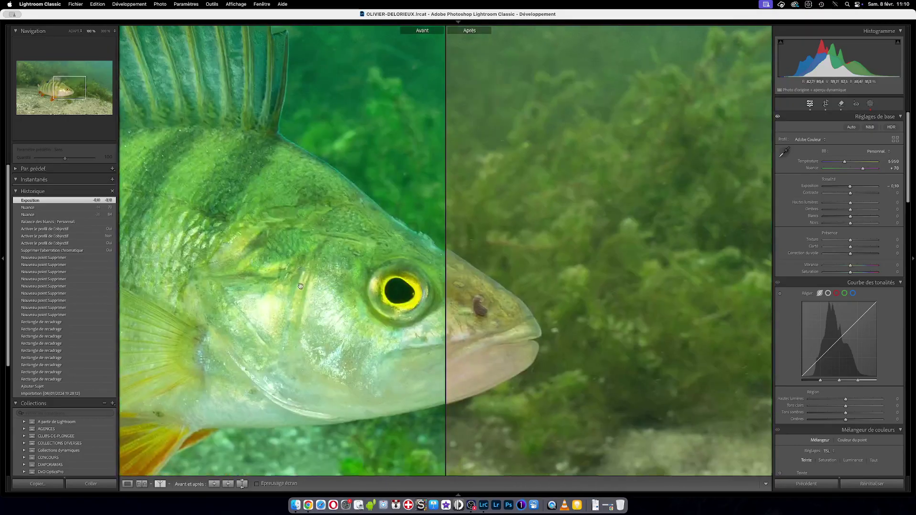
left_click_drag(301, 286, 330, 334)
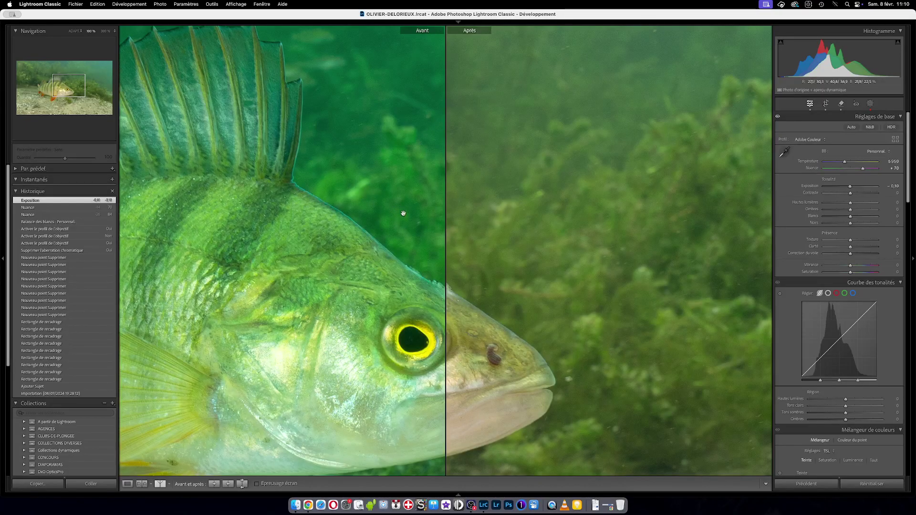
key("super+minus")
key("super+minus")
key("super+minus")
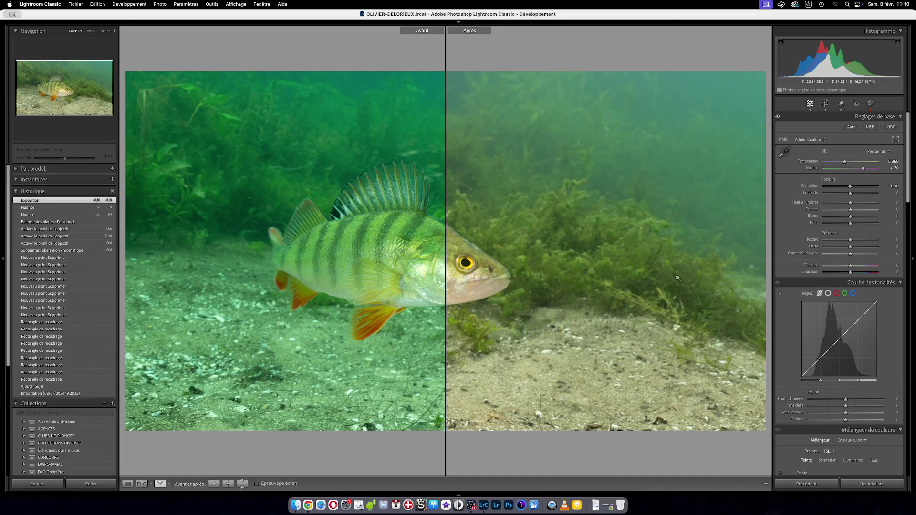
Check the plants near the photo's edge in the split comparison, then the perch's mouth area in the single-photo view.
left_click(715, 287)
left_click_drag(716, 292, 579, 352)
left_click(591, 291)
key("y")
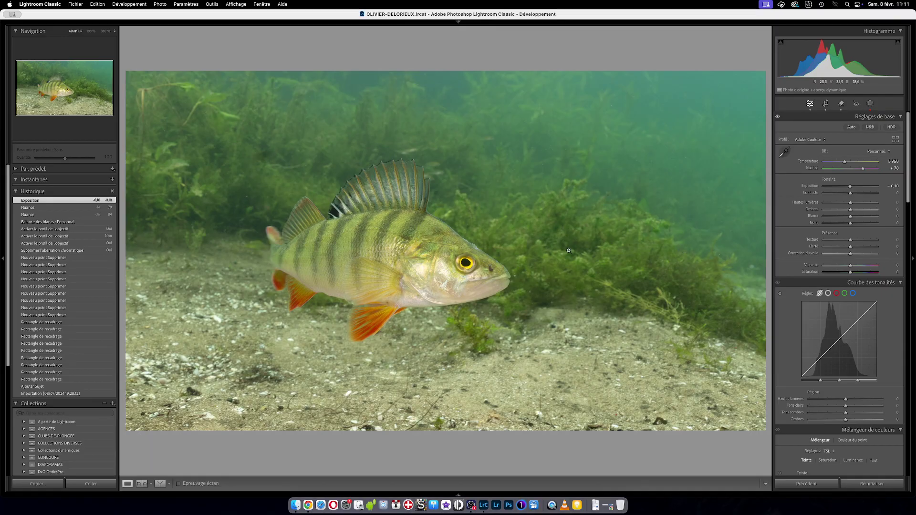
left_click(488, 265)
left_click(494, 280)
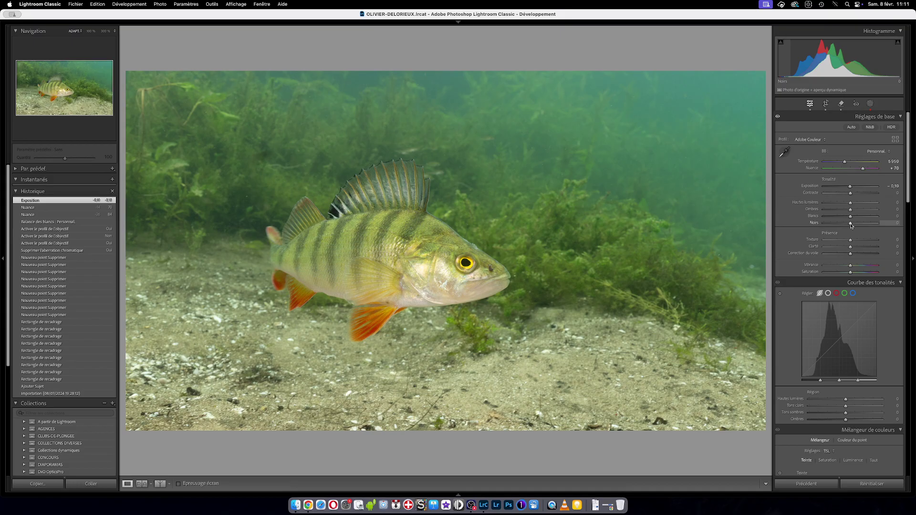
Try the blacks at −49, reset them and set them to −36, checking the seabed's dark spots and the perch's eye at 100%.
left_click_drag(851, 226, 839, 225)
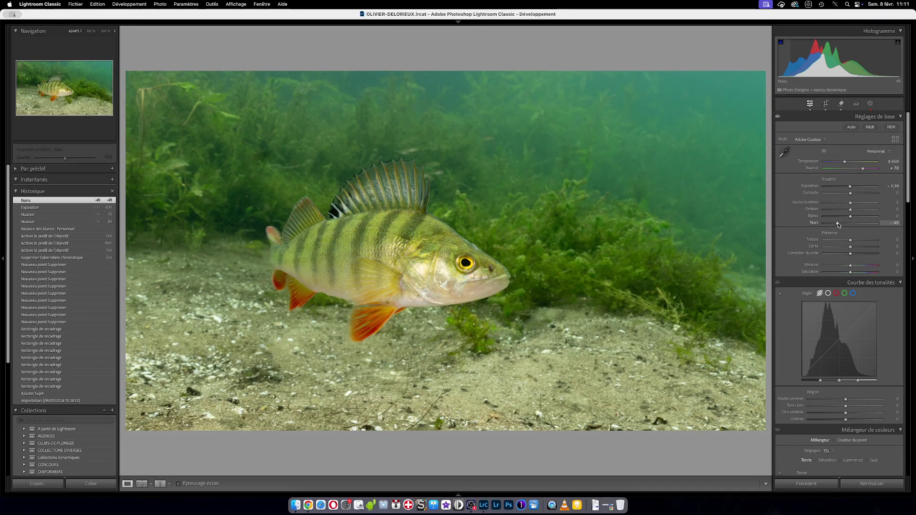
double_click(839, 225)
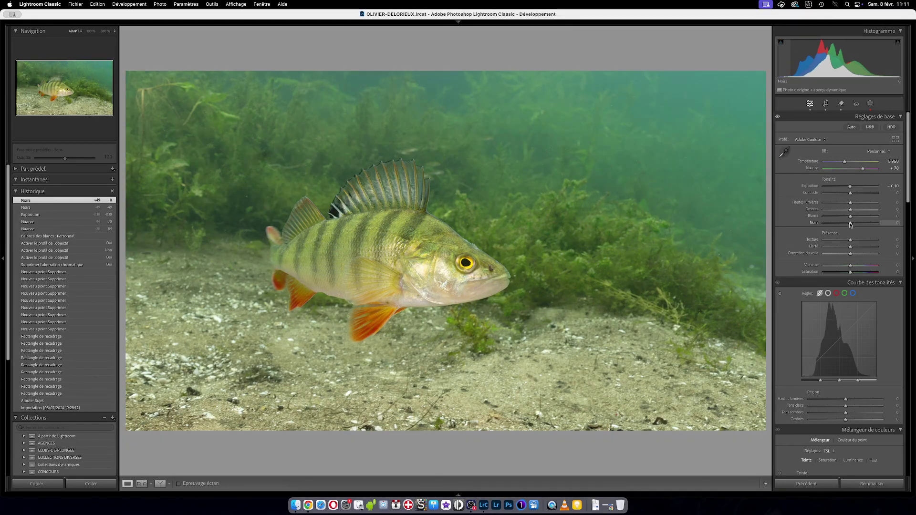
left_click_drag(851, 226, 842, 225)
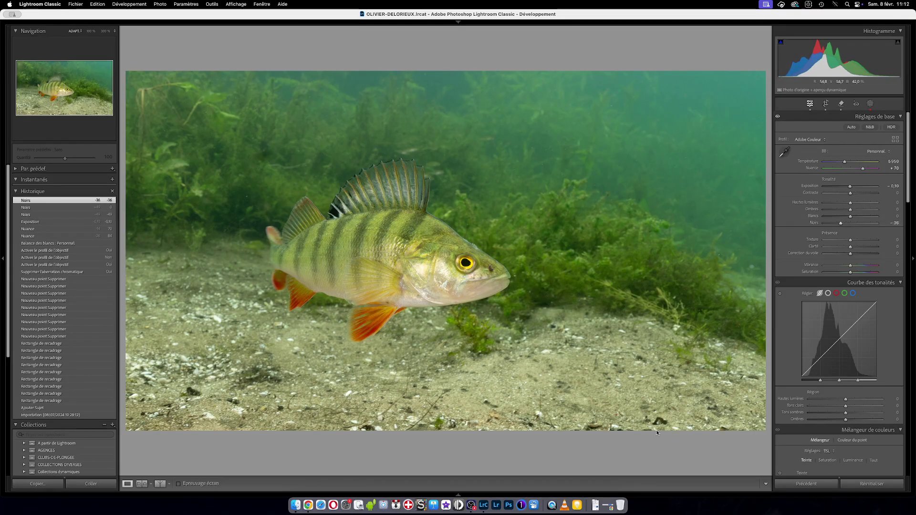
left_click_drag(654, 427, 584, 376)
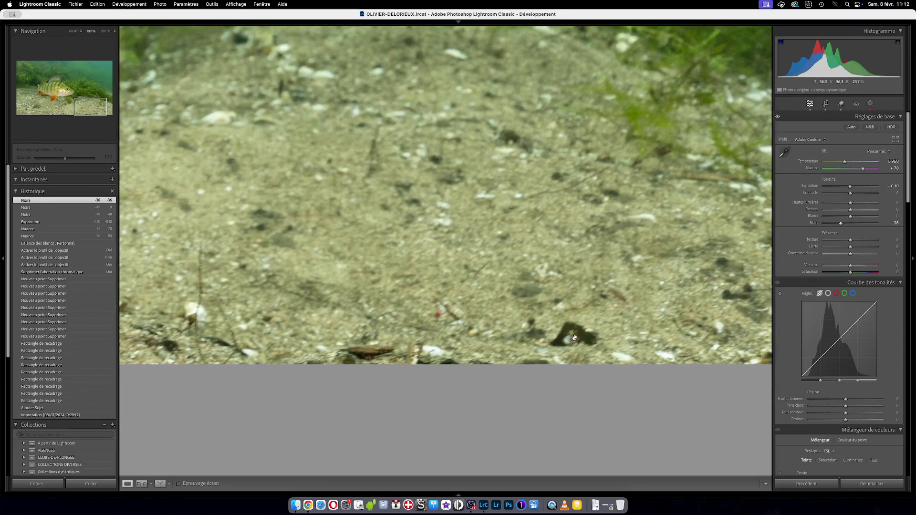
left_click_drag(280, 35, 467, 253)
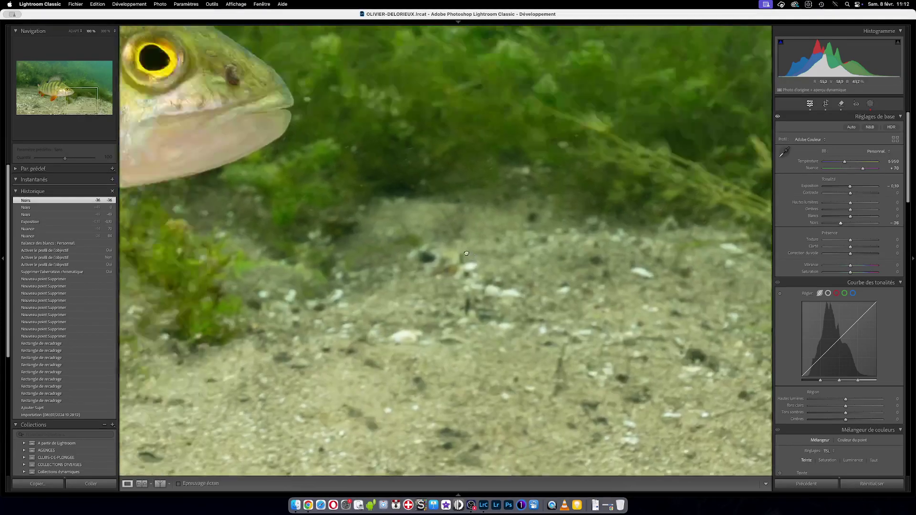
left_click_drag(153, 57, 373, 196)
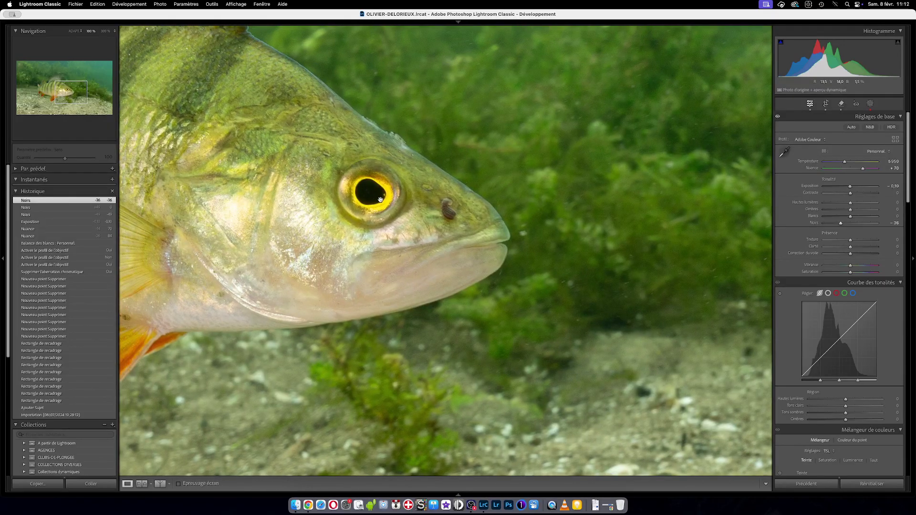
Examine the whole photo, the seabed near the perch's tail and the open water near the photo's edge, zooming to 100%.
left_click(385, 200)
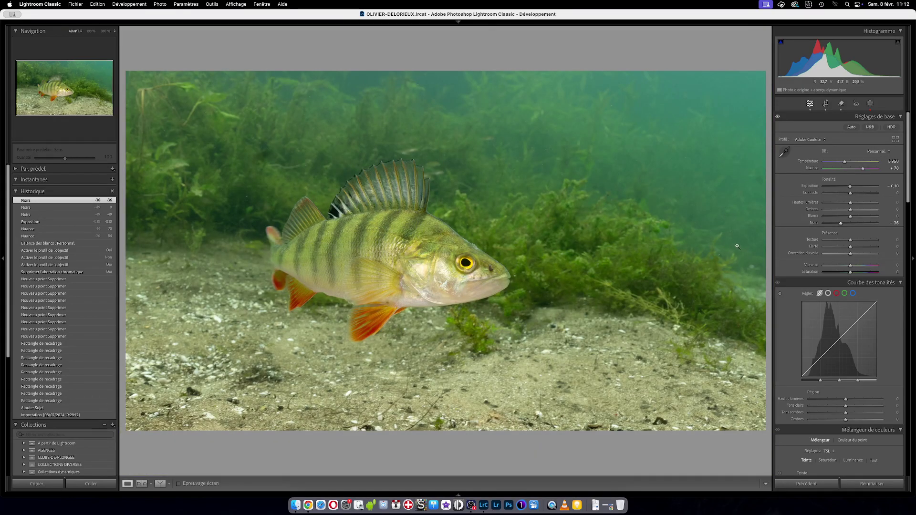
key("shift+y")
key("shift+y")
left_click(160, 409)
left_click_drag(174, 414, 328, 341)
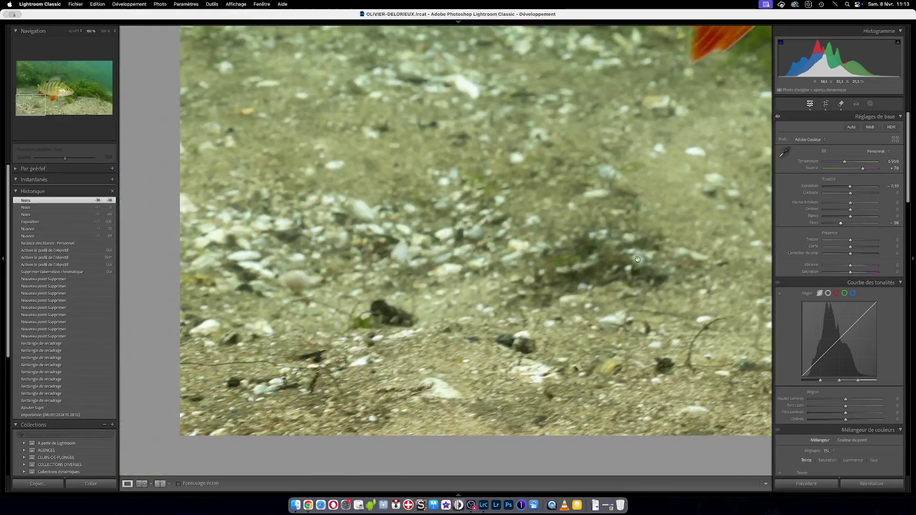
left_click_drag(556, 148, 525, 384)
mouse_move(456, 224)
left_mouse_down()
mouse_move(466, 368)
mouse_move(465, 224)
left_mouse_up()
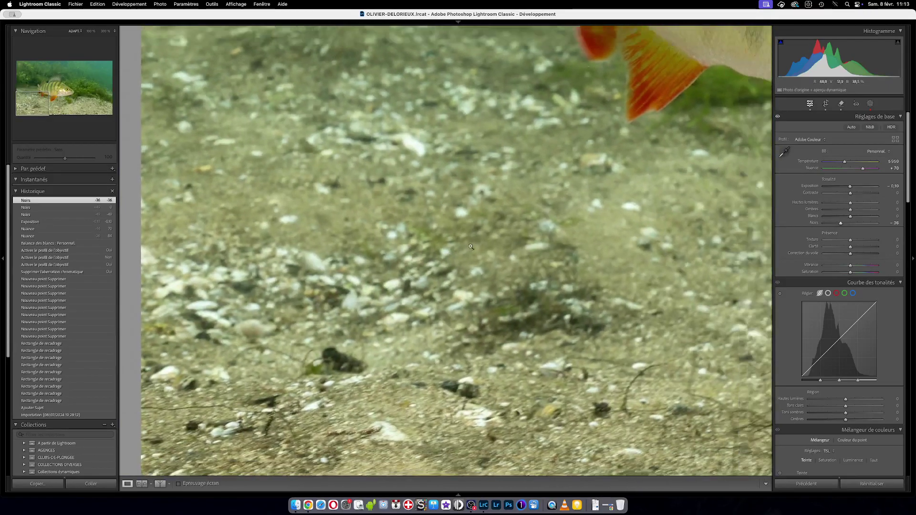
left_click(472, 251)
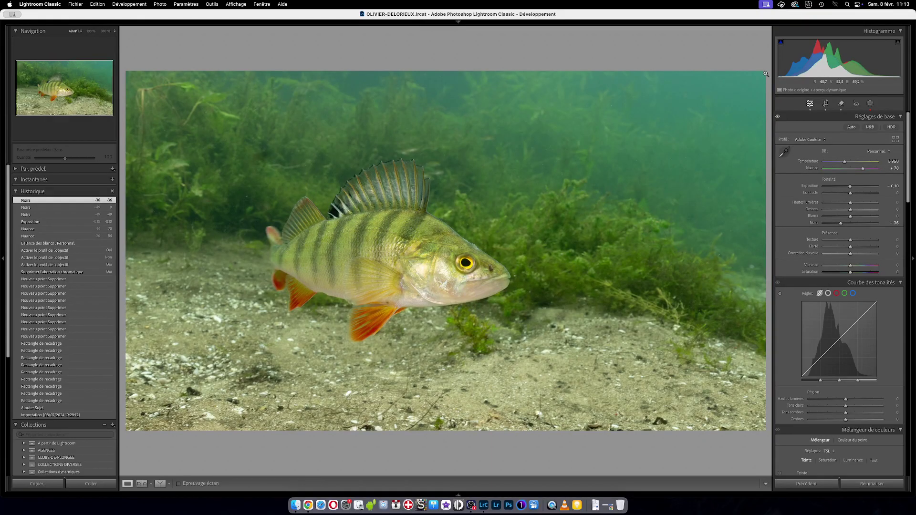
left_click(758, 86)
left_click_drag(758, 86, 696, 153)
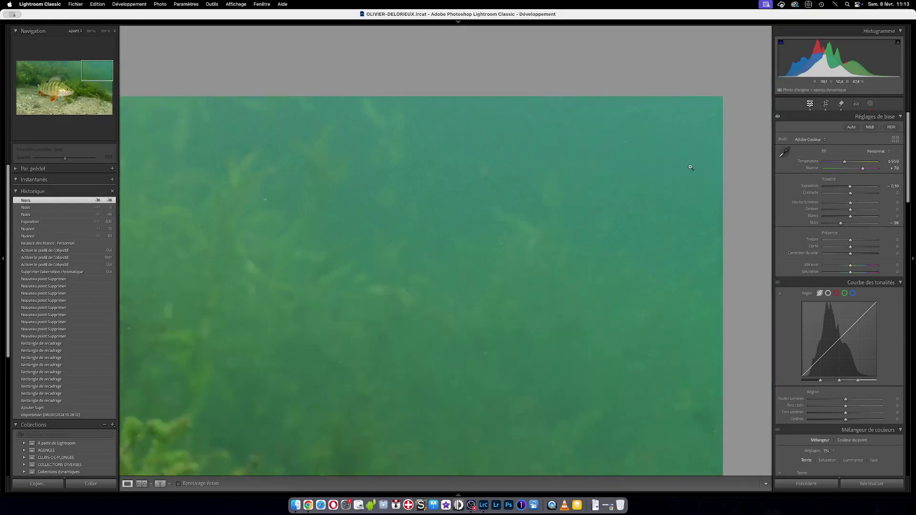
left_click(691, 168)
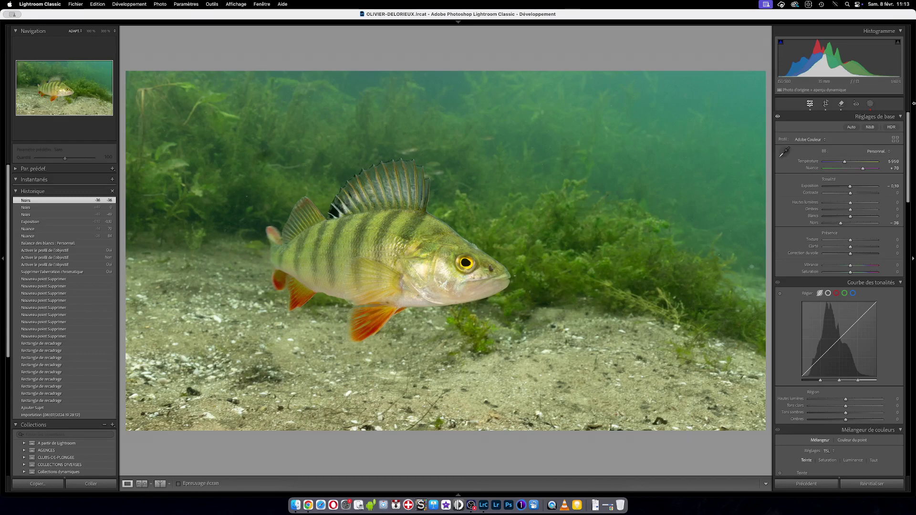
Add a linear gradient mask over the seabed, adjusting its position and transition to slope along the sand below the perch.
left_click(871, 103)
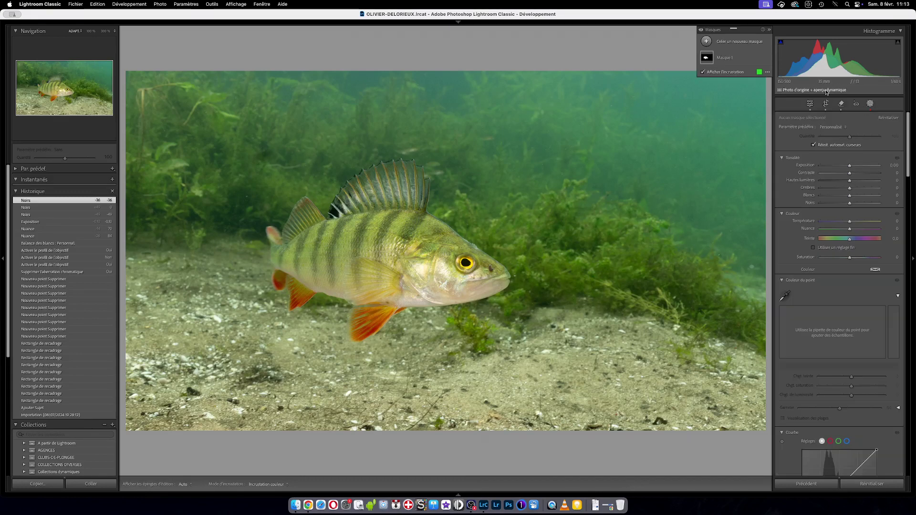
left_click(707, 41)
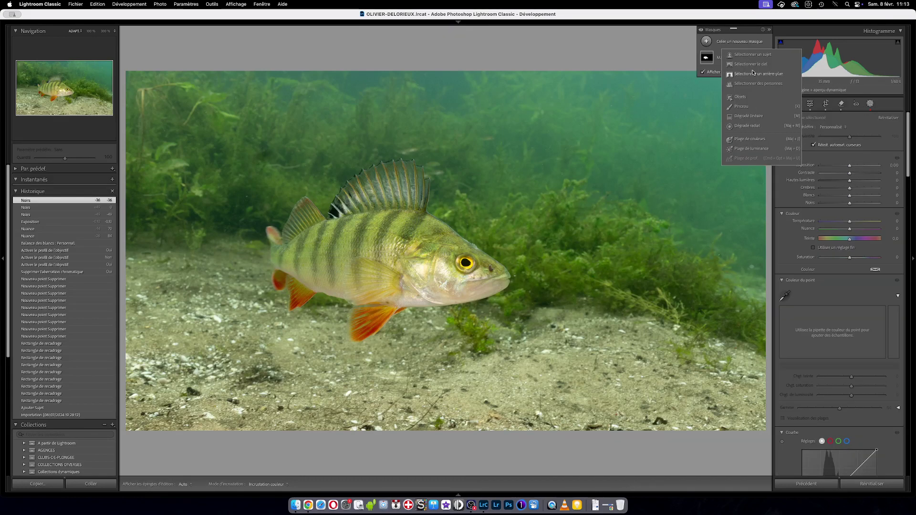
left_click(750, 116)
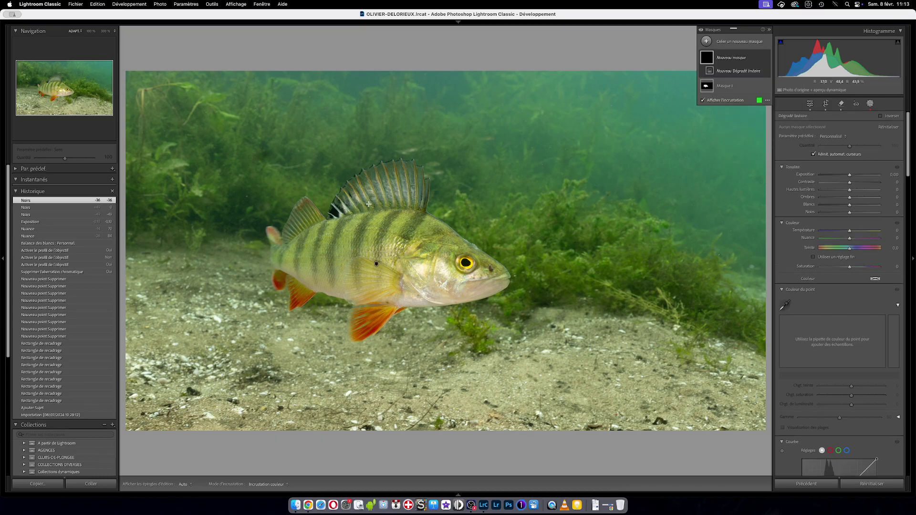
left_click_drag(239, 371, 254, 296)
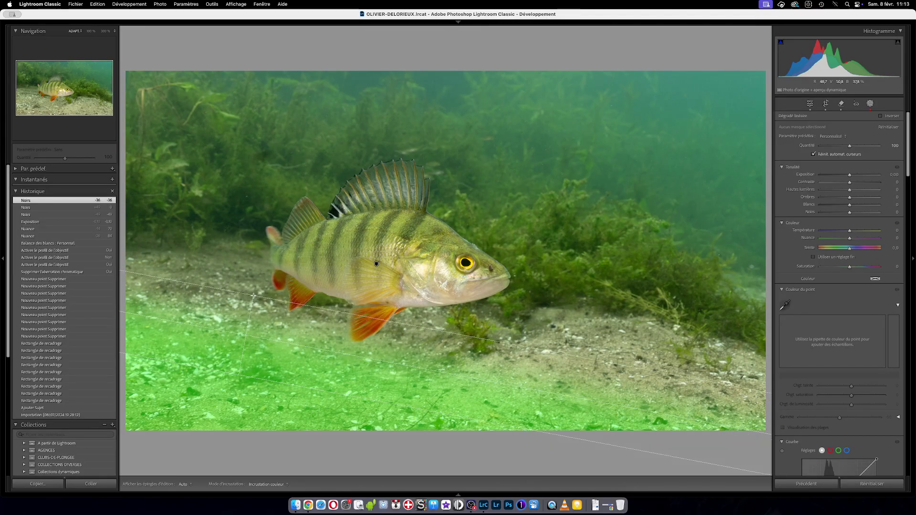
left_click_drag(254, 295, 250, 307)
left_click_drag(238, 375, 244, 341)
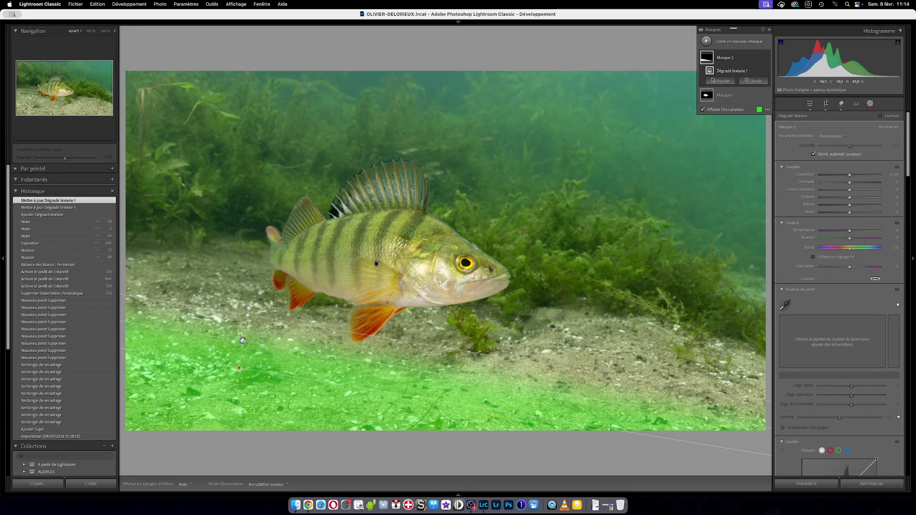
left_click_drag(243, 341, 245, 326)
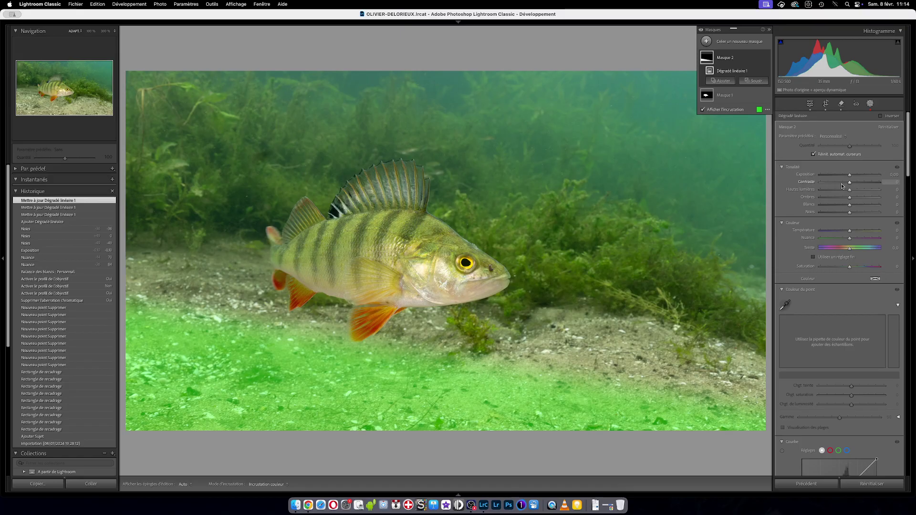
Set the seabed gradient's exposure to −0.49, extend the mask slightly further up the sand and leave masking.
left_click_drag(850, 175, 847, 176)
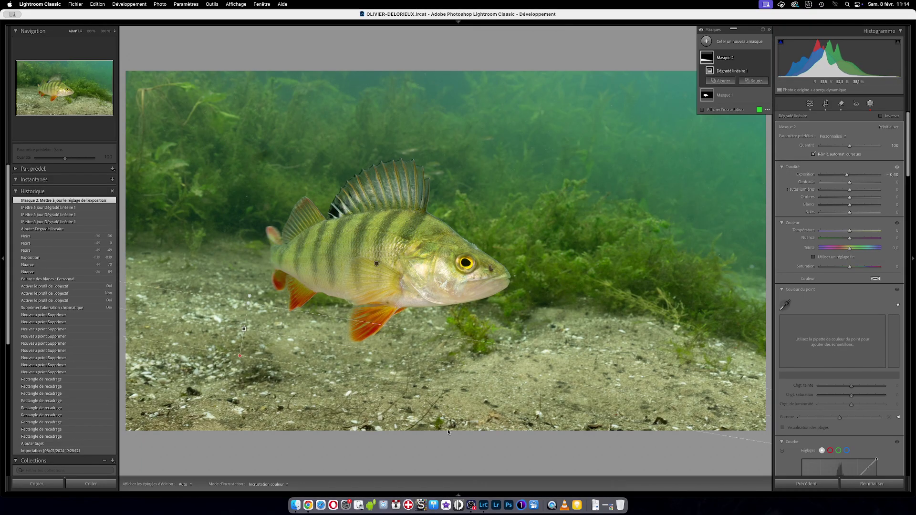
mouse_move(244, 328)
left_click_drag(244, 329, 247, 311)
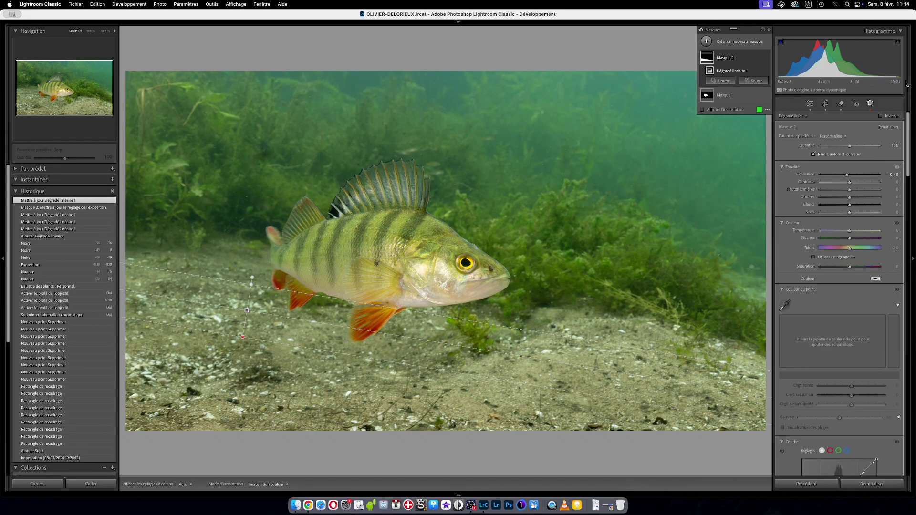
left_click(870, 103)
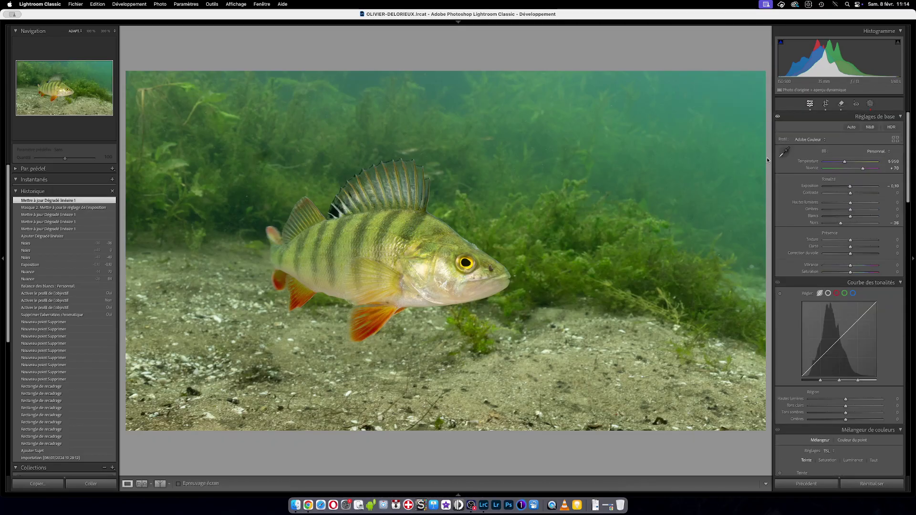
Compare the photo before and after in split and side-by-side views, including the seabed at 100%, and return to the single view.
key("shift+y")
key("y")
key("shift+y")
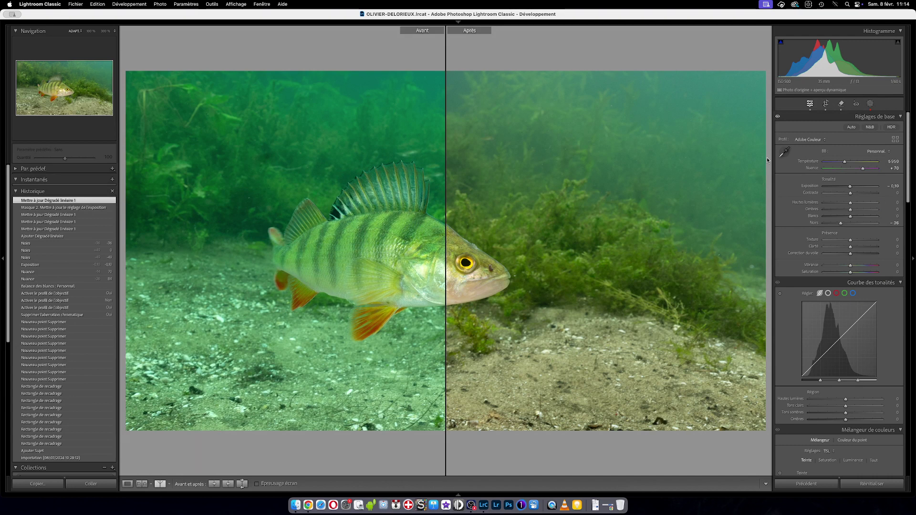
key("y")
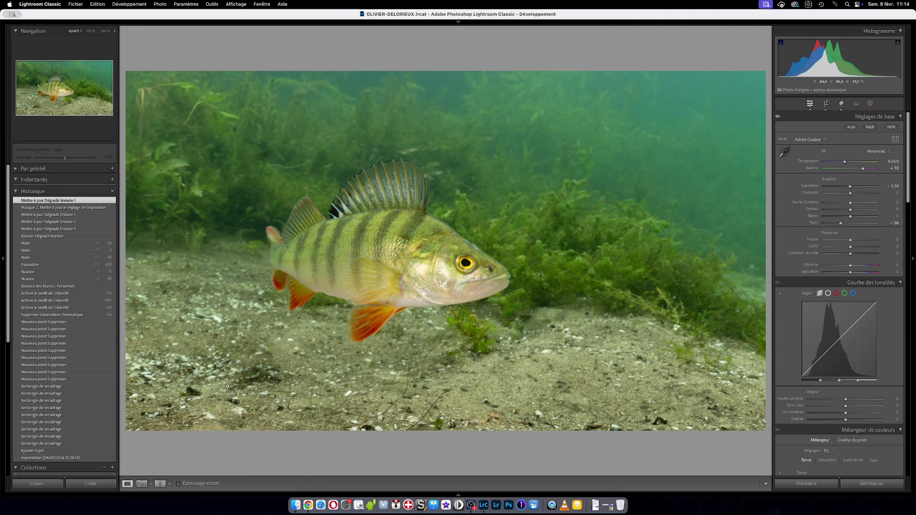
key("y")
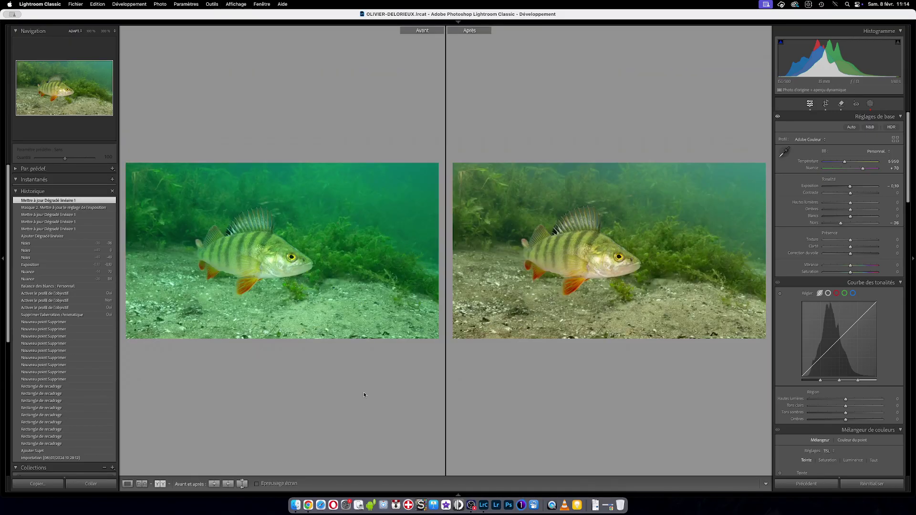
left_click(483, 338)
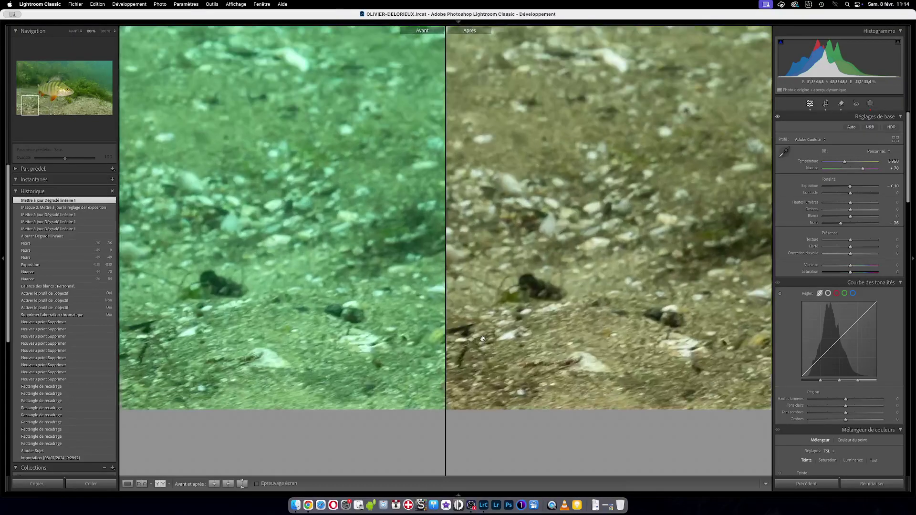
left_click_drag(482, 339, 635, 342)
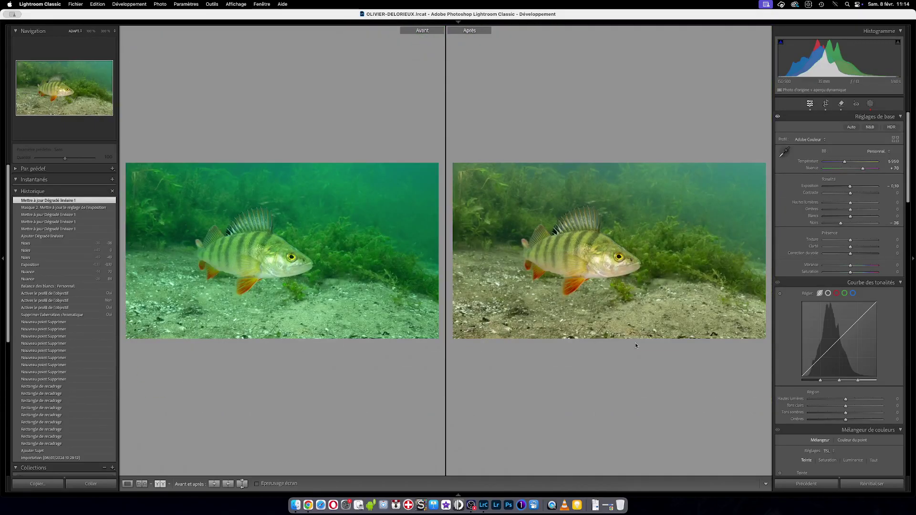
key("y")
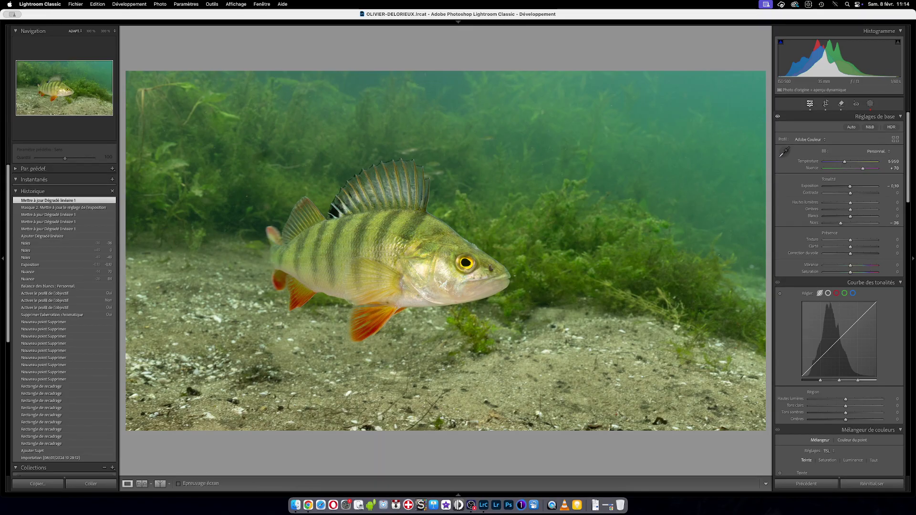
key("shift+super+e")
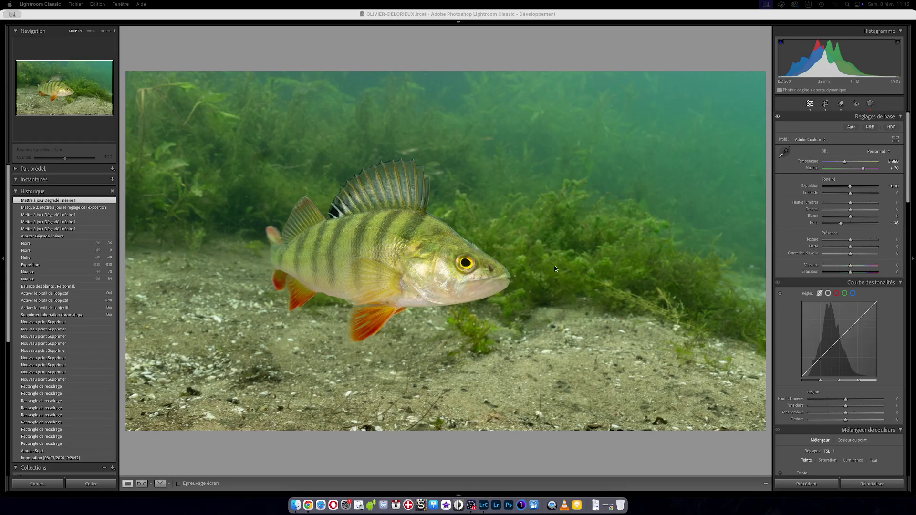
key("Escape")
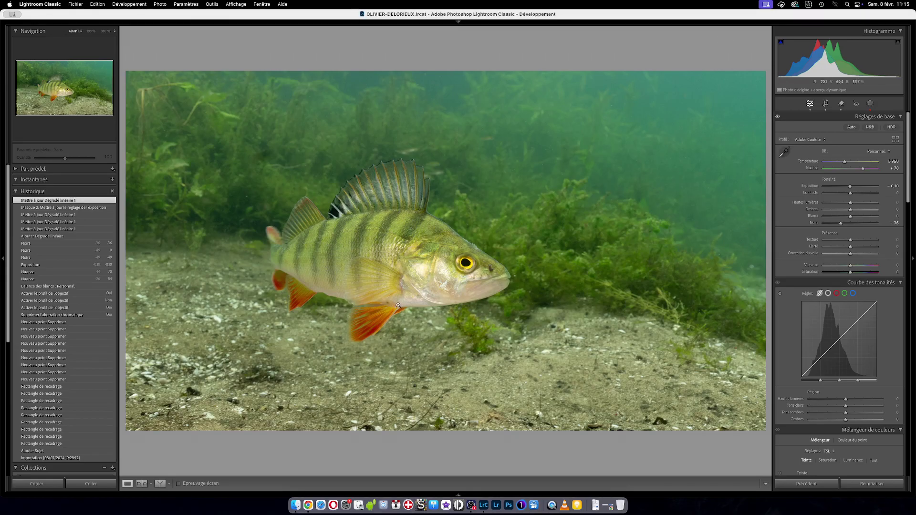
Toggle the seabed gradient mask off and on several times to judge its darkening effect, leaving it enabled.
left_click(871, 103)
mouse_move(711, 58)
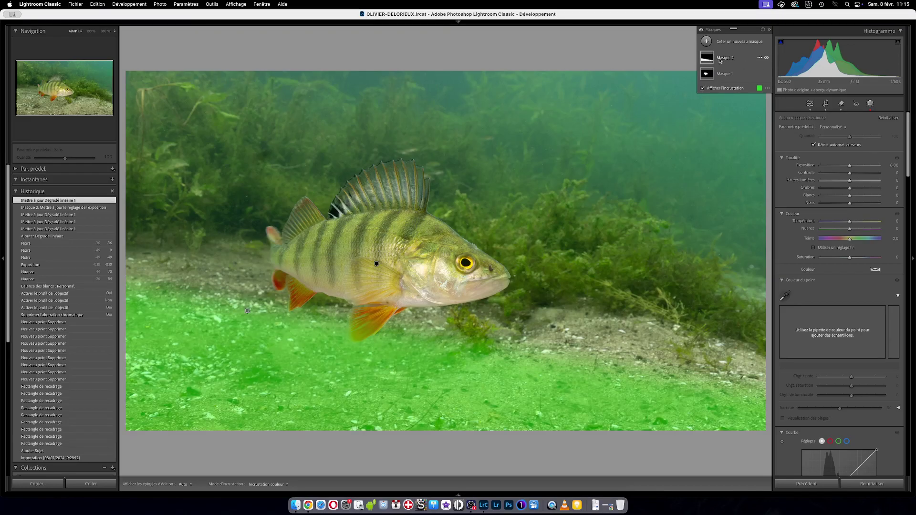
left_click(767, 58)
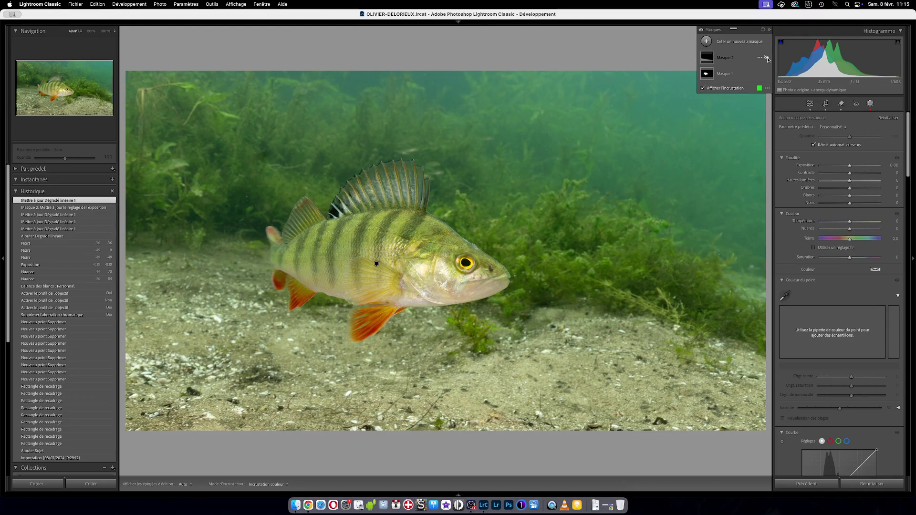
left_click(767, 57)
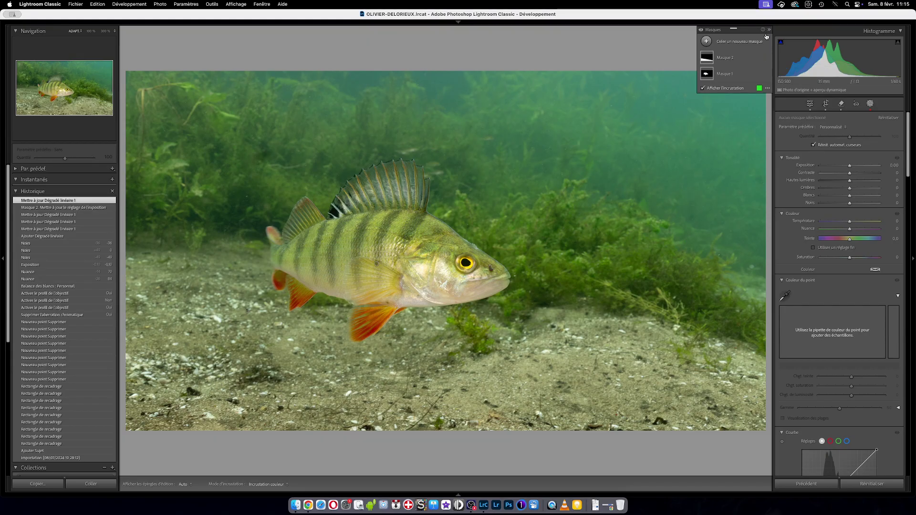
left_click(767, 58)
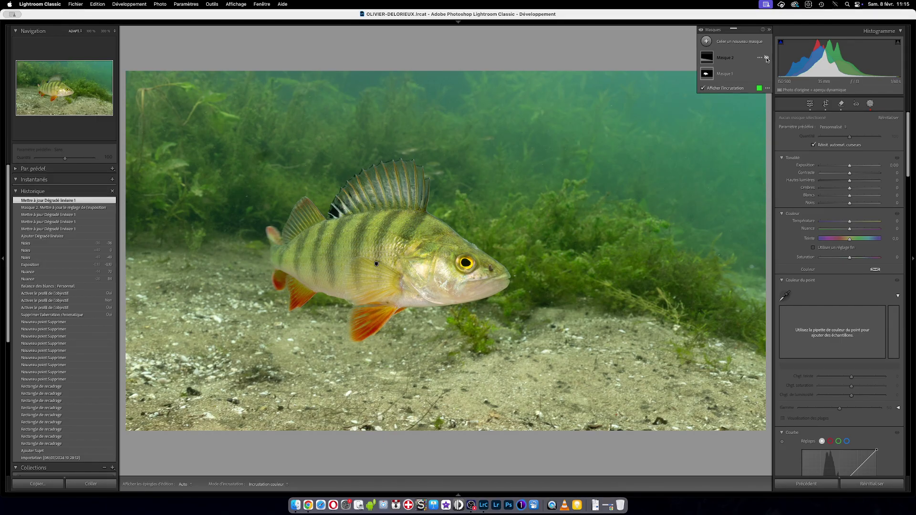
left_click(767, 58)
left_click(767, 57)
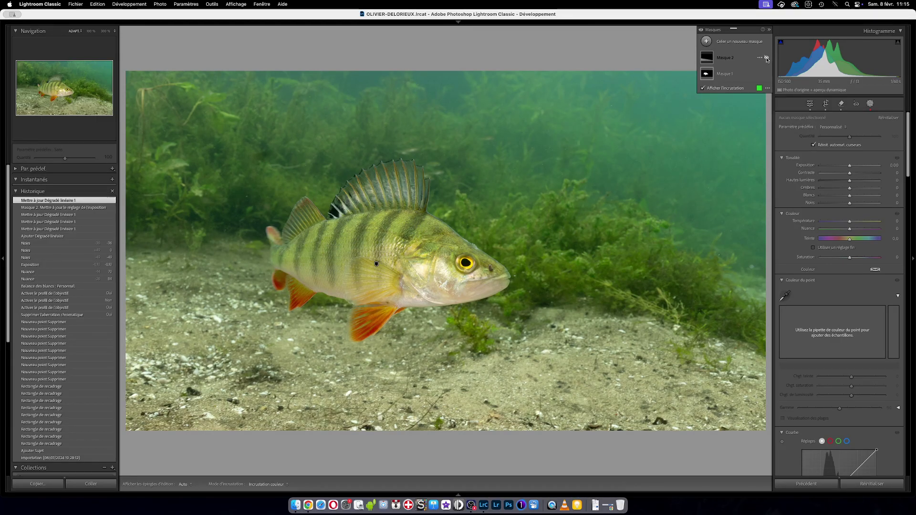
left_click(767, 58)
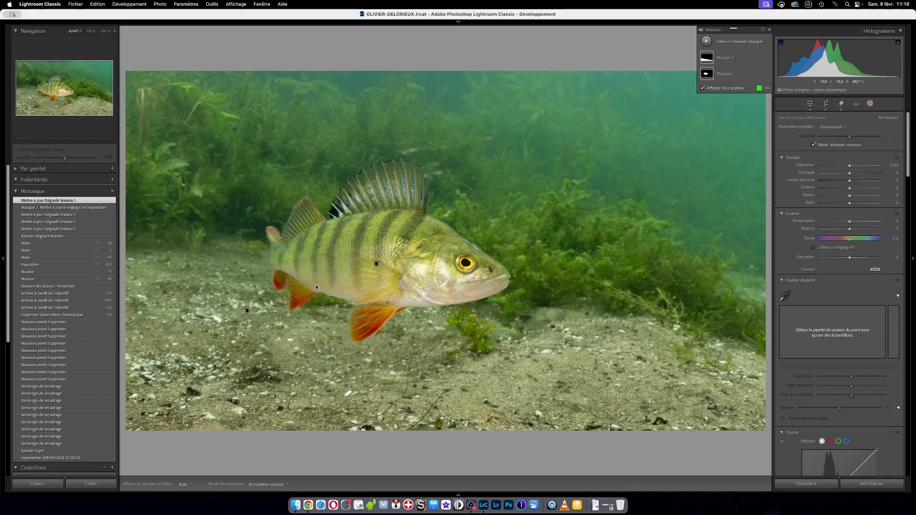
Return to the global adjustments and lower the white balance temperature to 5,671 K.
left_click(870, 104)
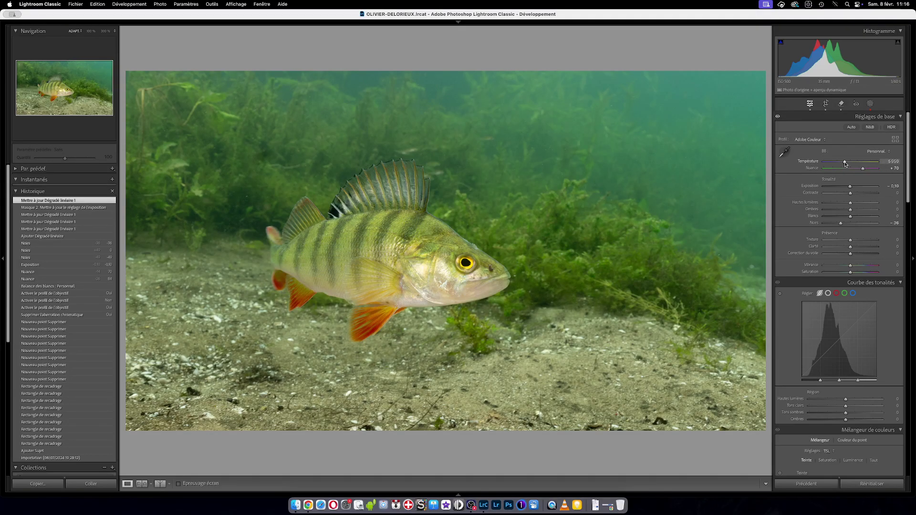
left_click_drag(845, 163, 844, 163)
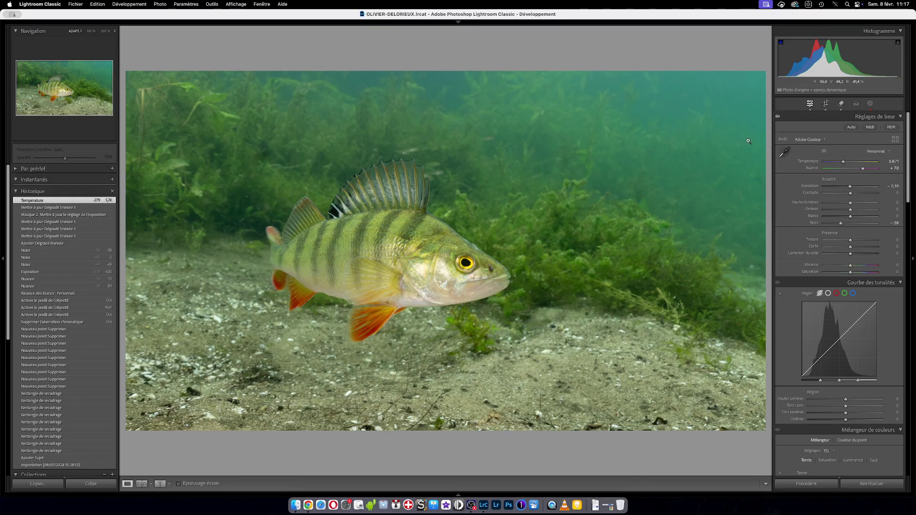
Add a linear gradient mask over the background water and plants, adjust its position and deselect it.
left_click(871, 105)
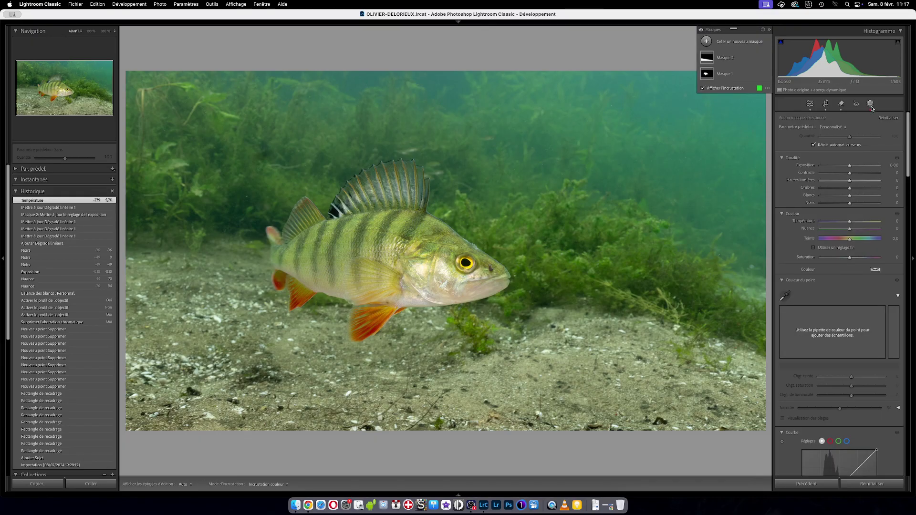
left_click(707, 42)
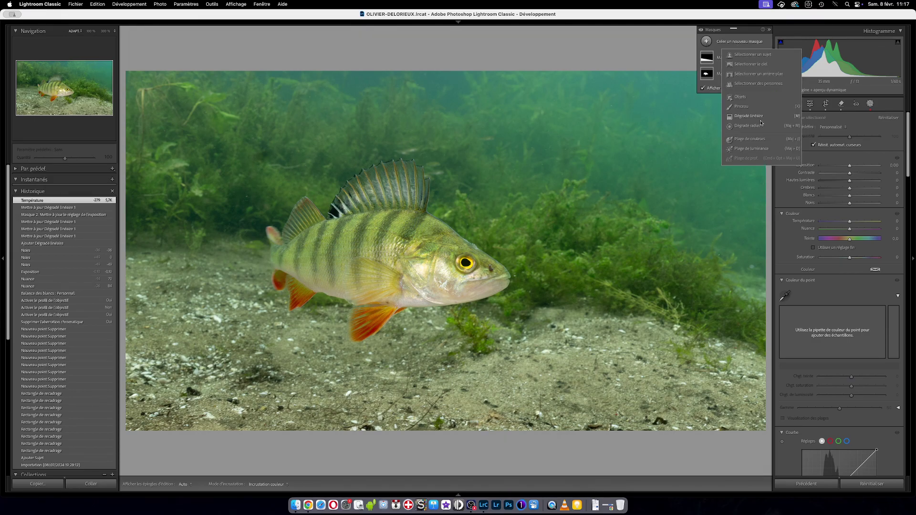
left_click(754, 117)
left_click_drag(516, 236, 506, 293)
left_click_drag(515, 232, 520, 213)
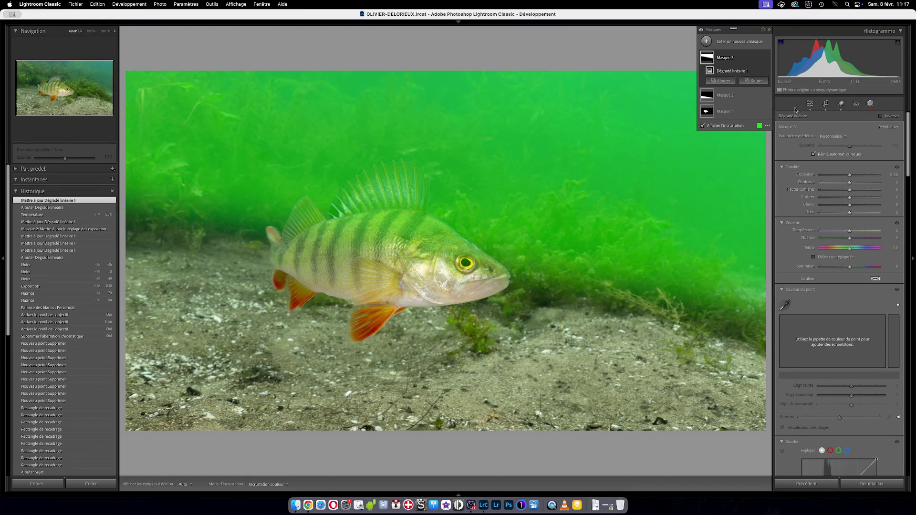
left_click(872, 105)
left_click(871, 104)
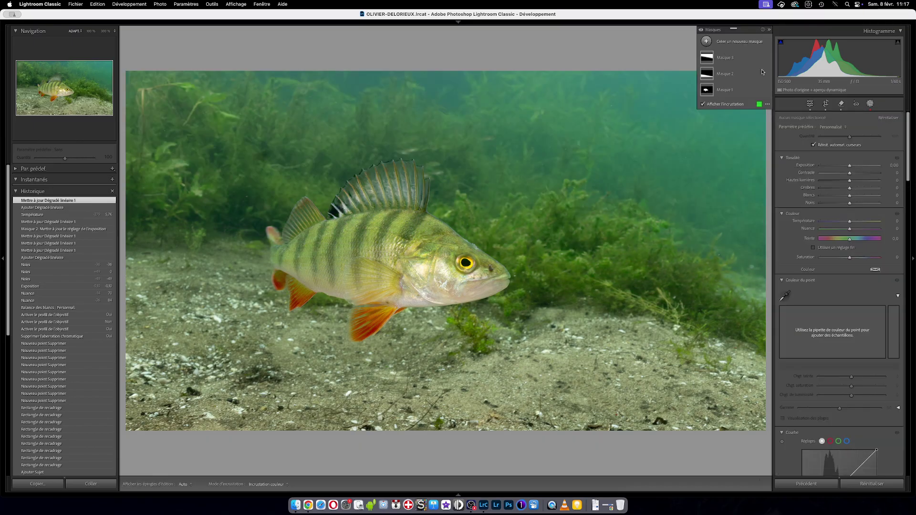
Create a subject mask for the perch and inspect its coverage of the dorsal fin at 100%.
left_click(712, 42)
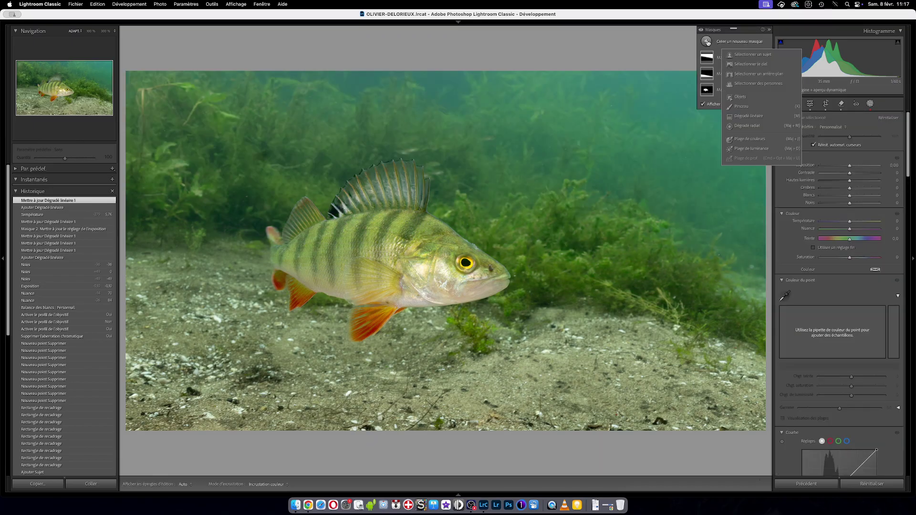
left_click(752, 55)
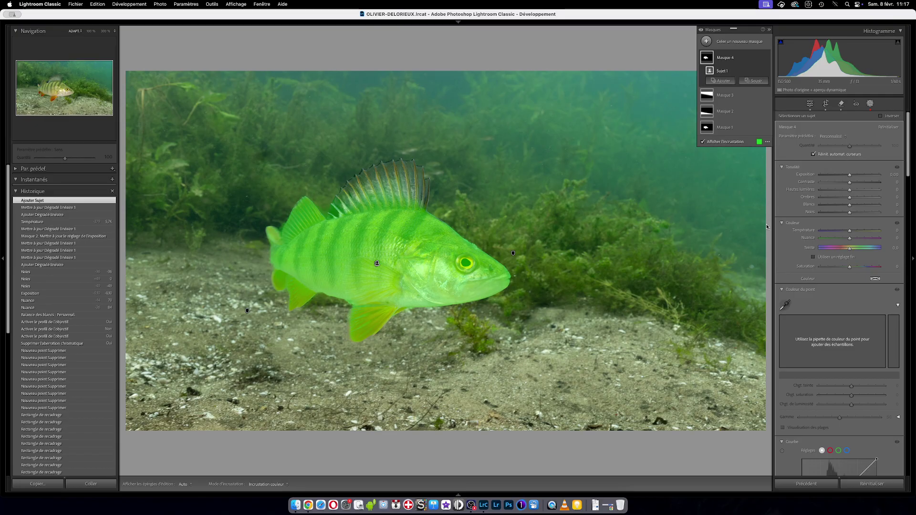
left_click(386, 204)
scroll(512, 193, "up", 15)
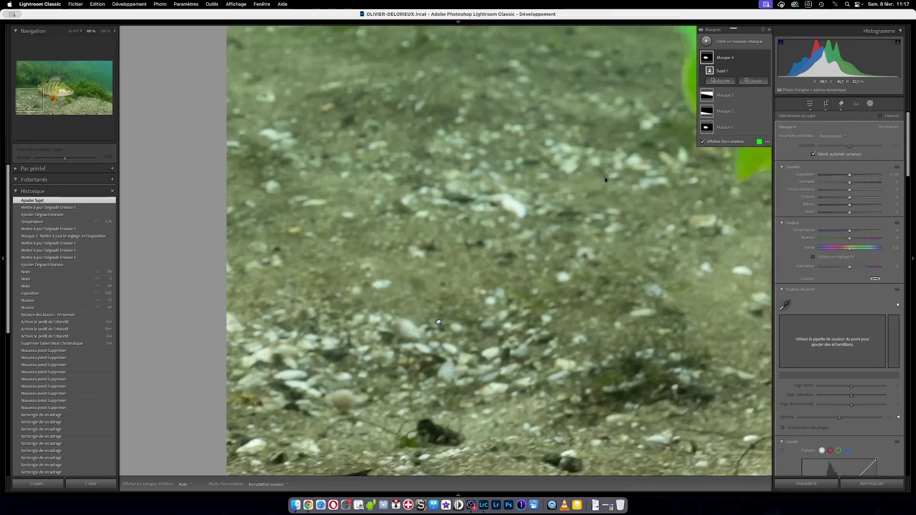
scroll(372, 315, "up", 5)
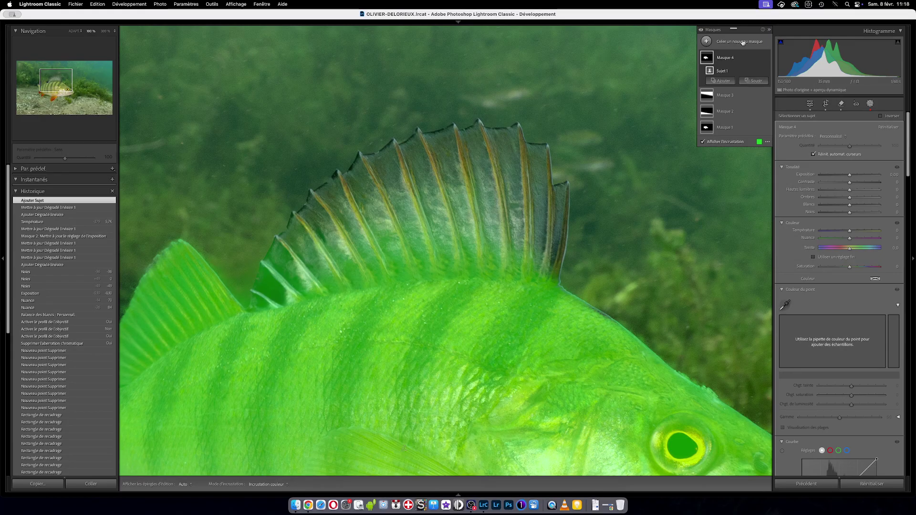
left_click(722, 81)
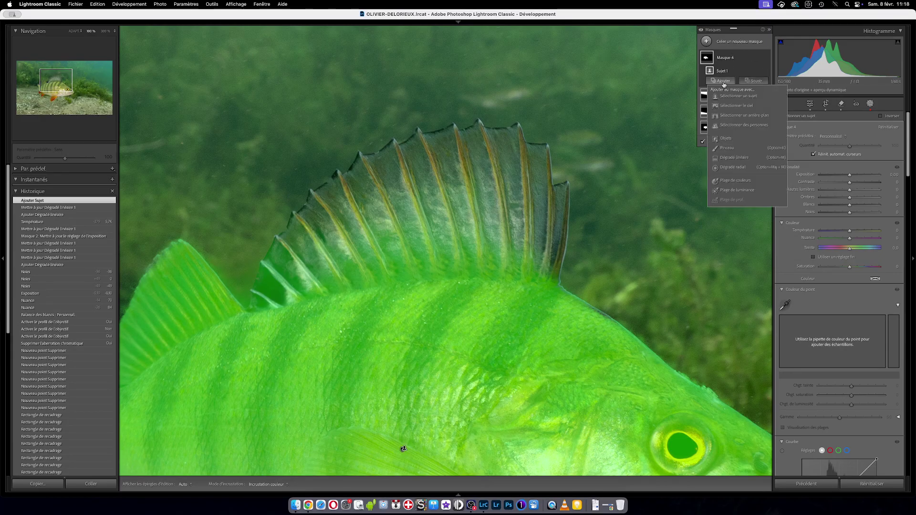
left_click(730, 148)
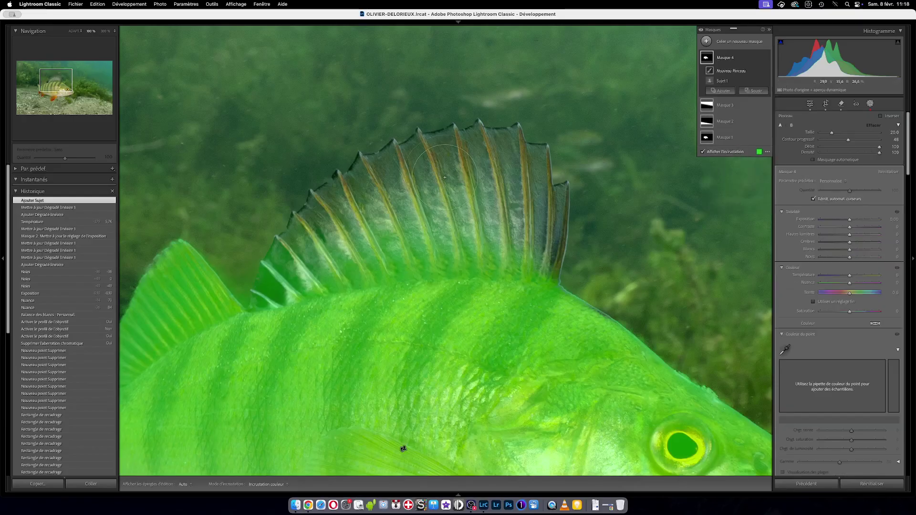
key("h")
mouse_move(445, 177)
left_mouse_down()
mouse_move(393, 218)
mouse_move(447, 190)
mouse_move(413, 195)
mouse_move(337, 253)
mouse_move(351, 233)
left_mouse_up()
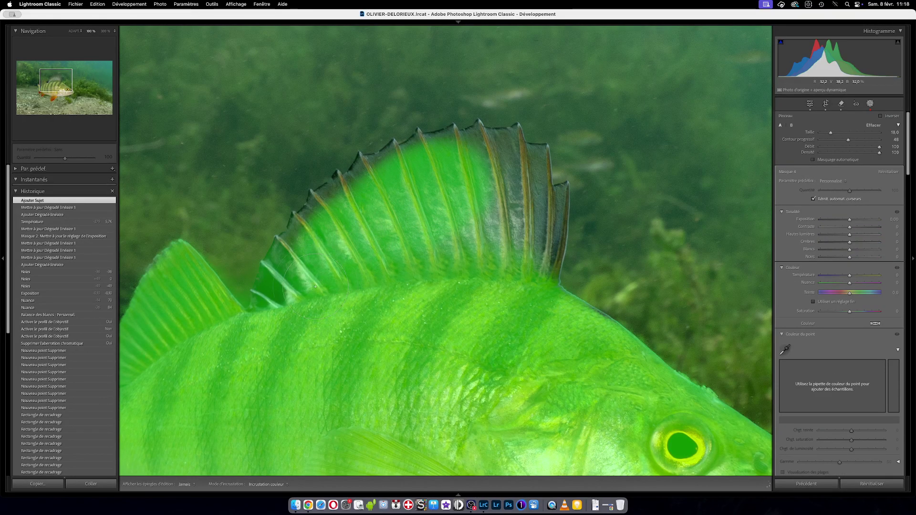
mouse_move(316, 287)
left_mouse_down()
mouse_move(299, 308)
mouse_move(306, 288)
left_mouse_up()
key("bracketleft")
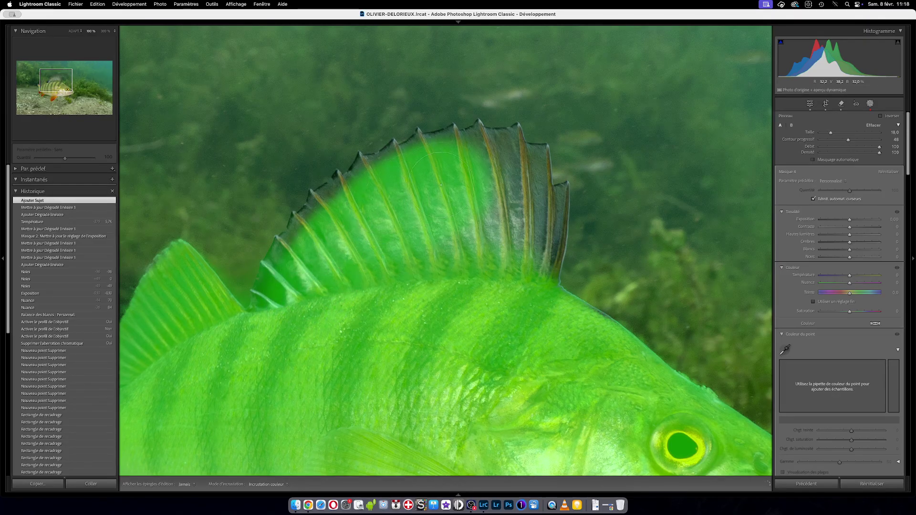
mouse_move(469, 176)
left_mouse_down()
mouse_move(501, 181)
mouse_move(506, 214)
mouse_move(521, 224)
mouse_move(515, 249)
mouse_move(495, 250)
left_mouse_up()
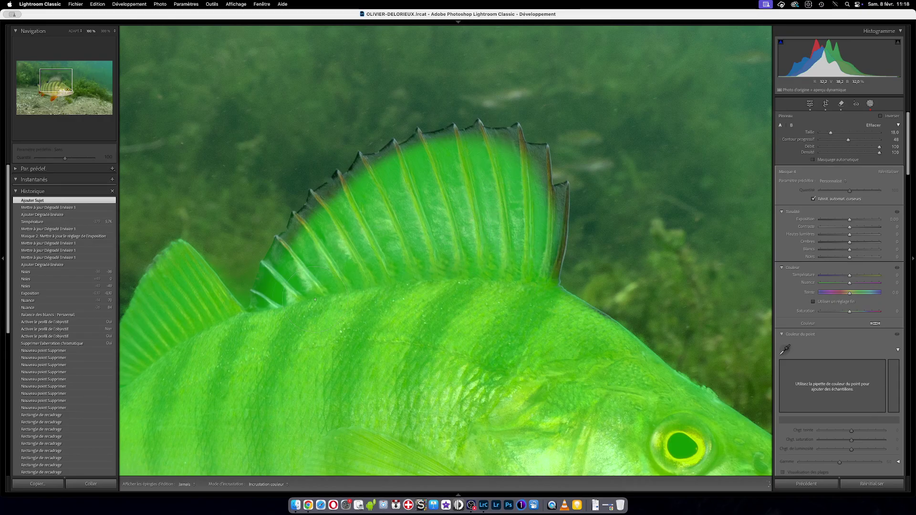
mouse_move(442, 220)
left_mouse_down()
mouse_move(470, 208)
mouse_move(472, 165)
left_mouse_up()
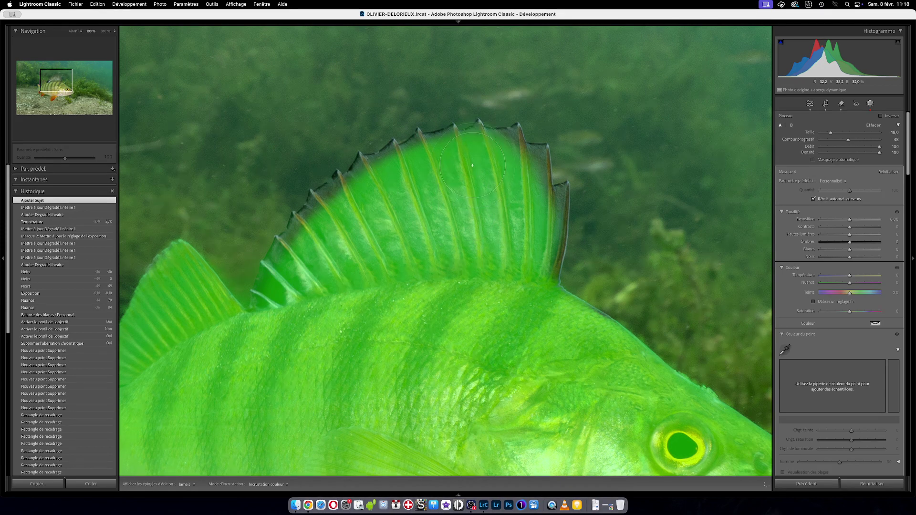
key("super+z")
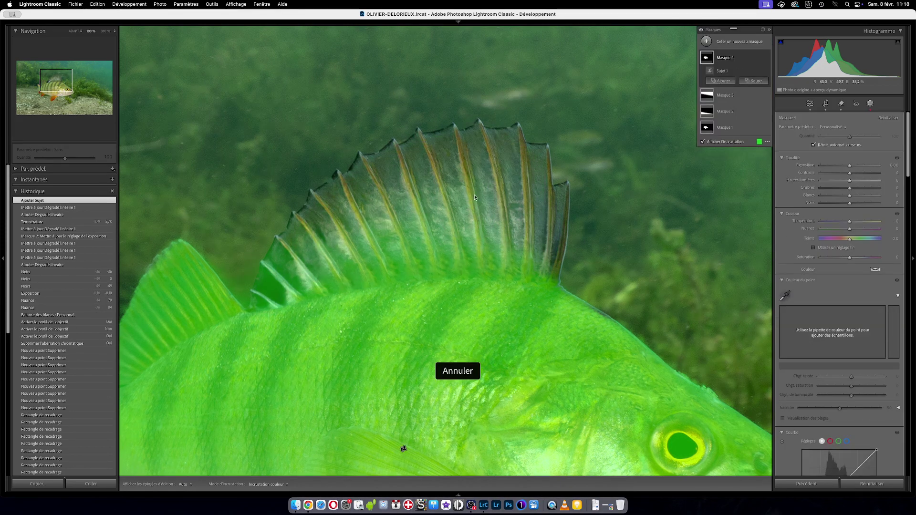
Add a brush component to the perch mask and paint in the missed areas of the dorsal fin.
left_click(721, 80)
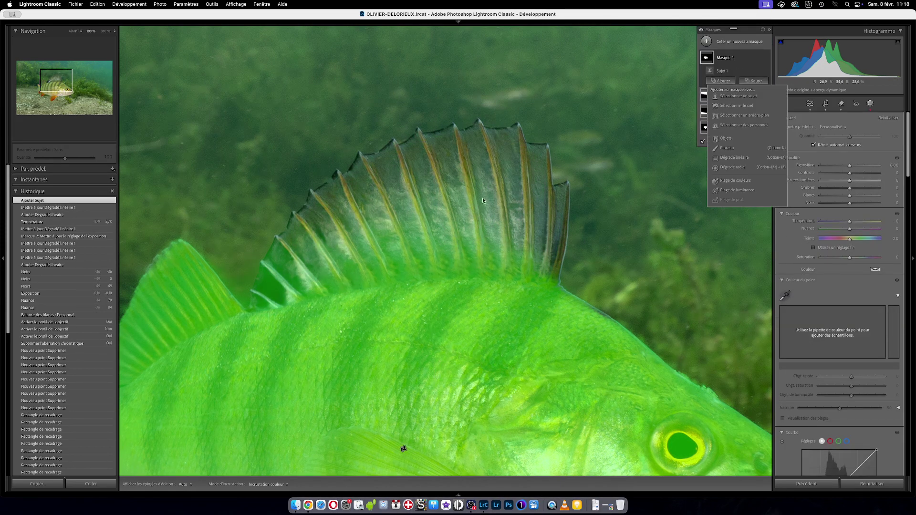
left_click(737, 149)
mouse_move(467, 177)
left_mouse_down()
mouse_move(358, 213)
mouse_move(335, 234)
mouse_move(319, 280)
mouse_move(274, 292)
mouse_move(513, 224)
mouse_move(516, 233)
mouse_move(527, 193)
mouse_move(501, 163)
mouse_move(453, 153)
mouse_move(400, 192)
mouse_move(344, 194)
mouse_move(320, 290)
left_mouse_up()
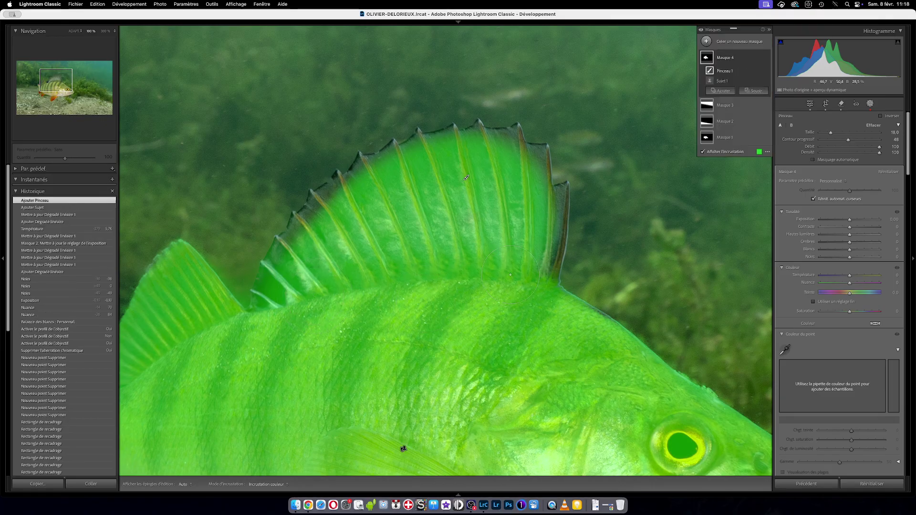
left_click_drag(525, 205, 513, 279)
left_click_drag(514, 225, 515, 225)
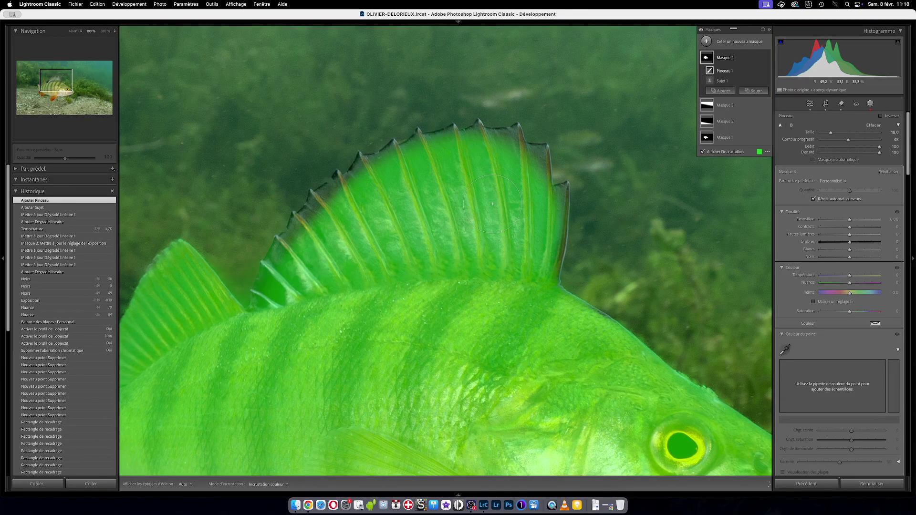
Duplicate the brushed perch mask and collapse the copy's component list.
left_click(870, 104)
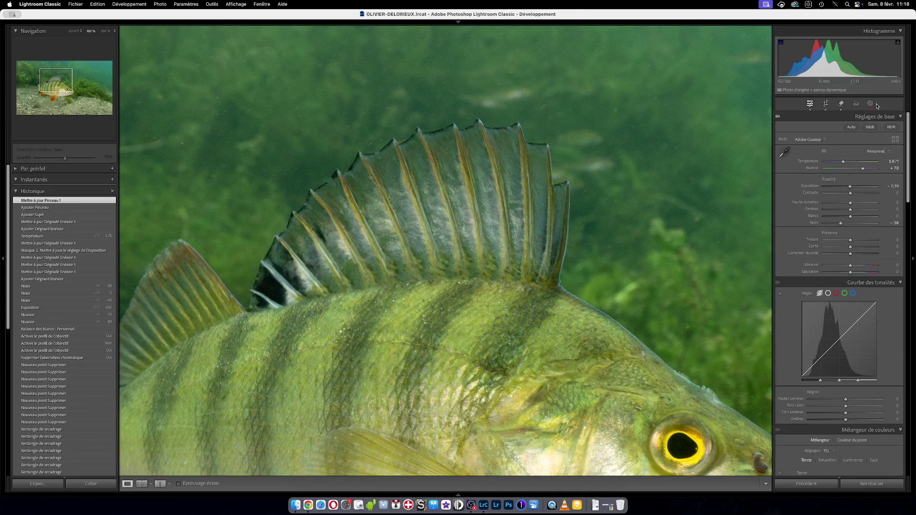
left_click(870, 104)
mouse_move(709, 60)
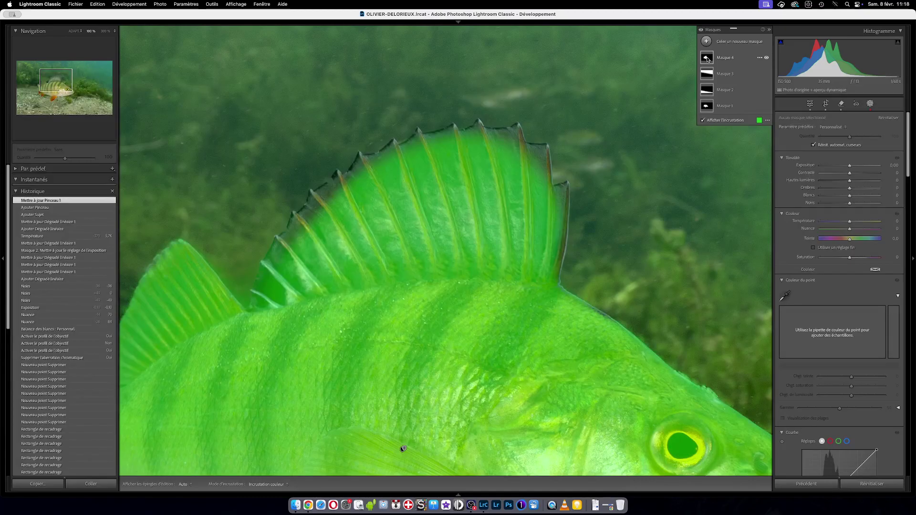
left_click(760, 57)
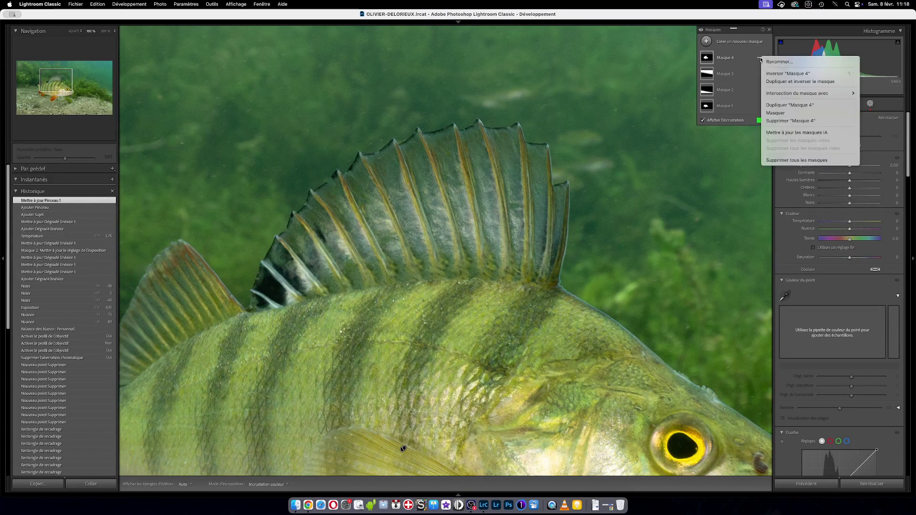
left_click(782, 105)
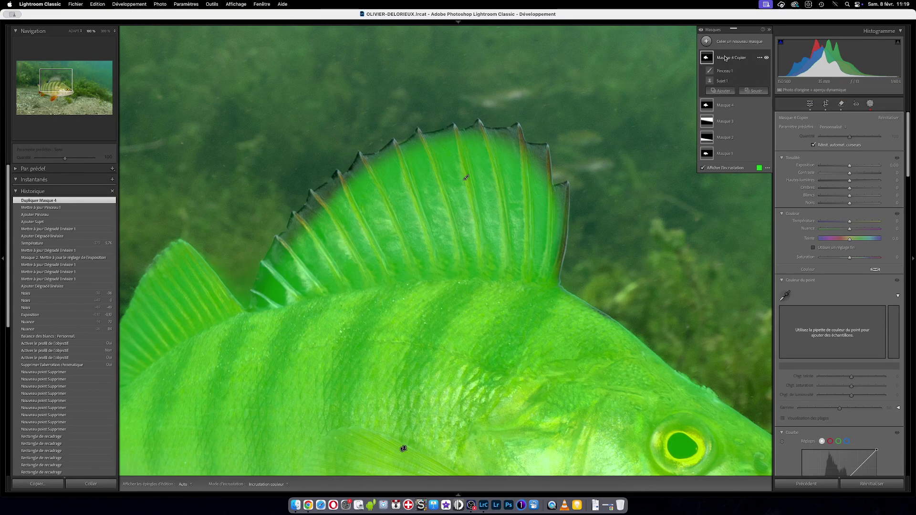
left_click(707, 59)
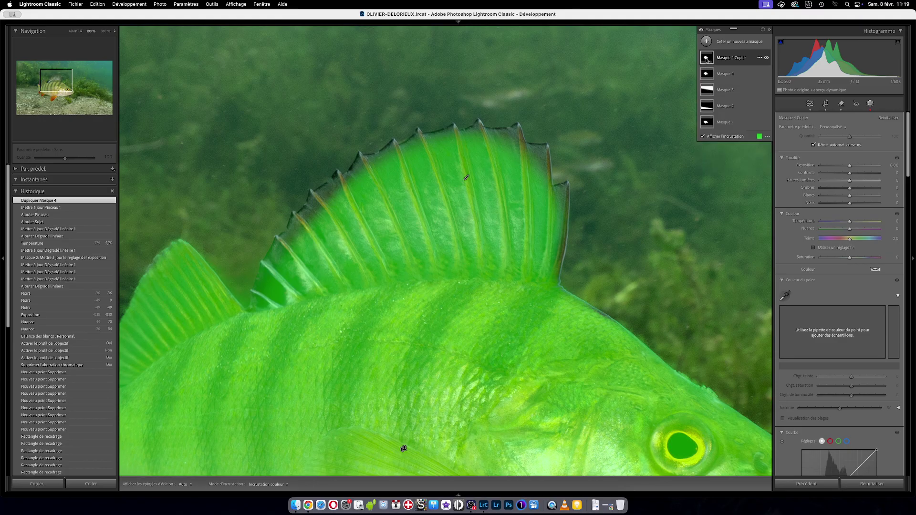
Invert the duplicated perch mask so that it covers everything around the fish.
left_click(871, 105)
left_click(695, 149)
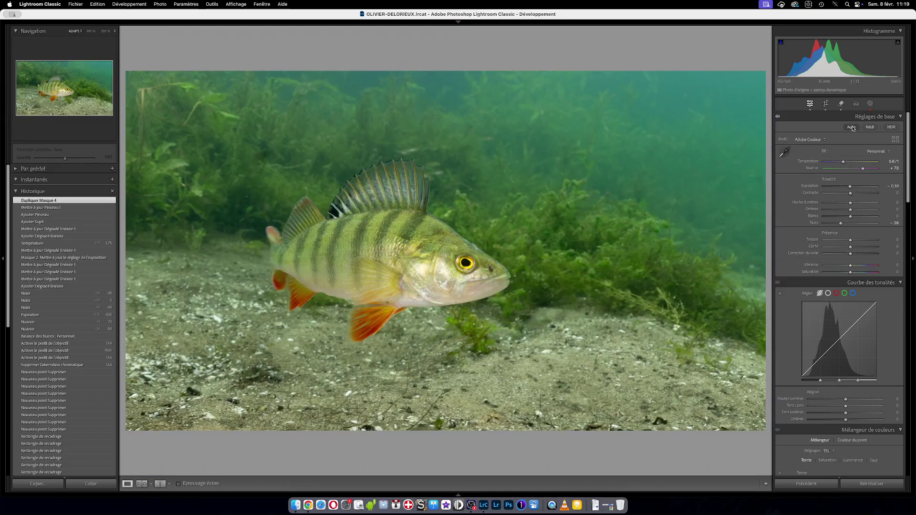
left_click(870, 104)
left_click(707, 61)
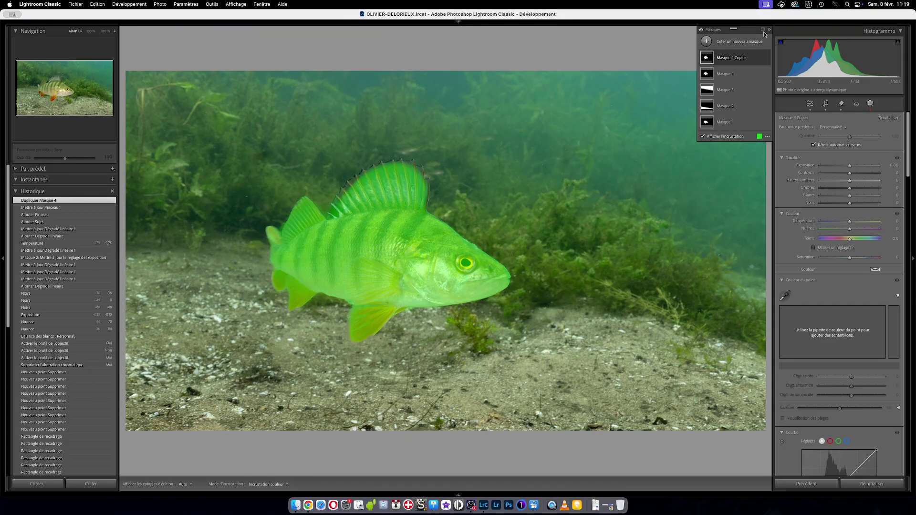
left_click(760, 58)
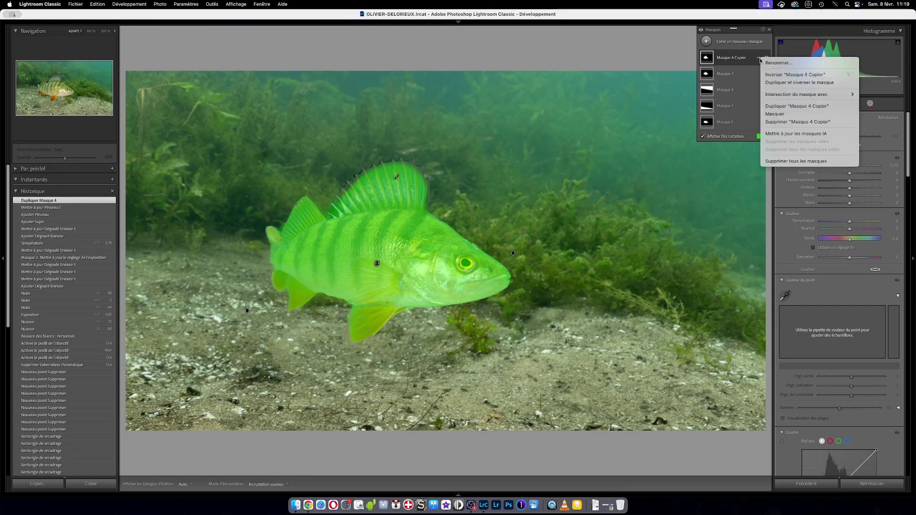
left_click(793, 75)
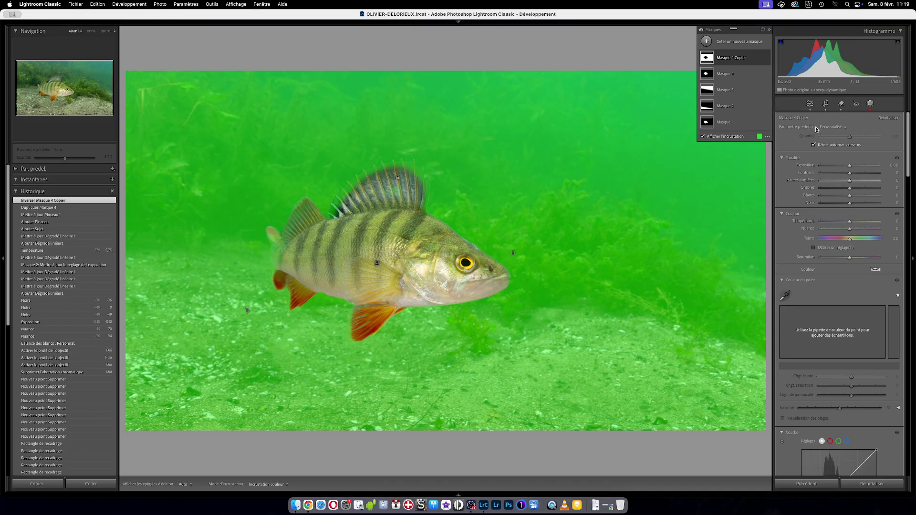
Intersect the inverted mask with a linear gradient running from dorsal fin height down to the seabed edge, limiting it to the background.
left_click(759, 57)
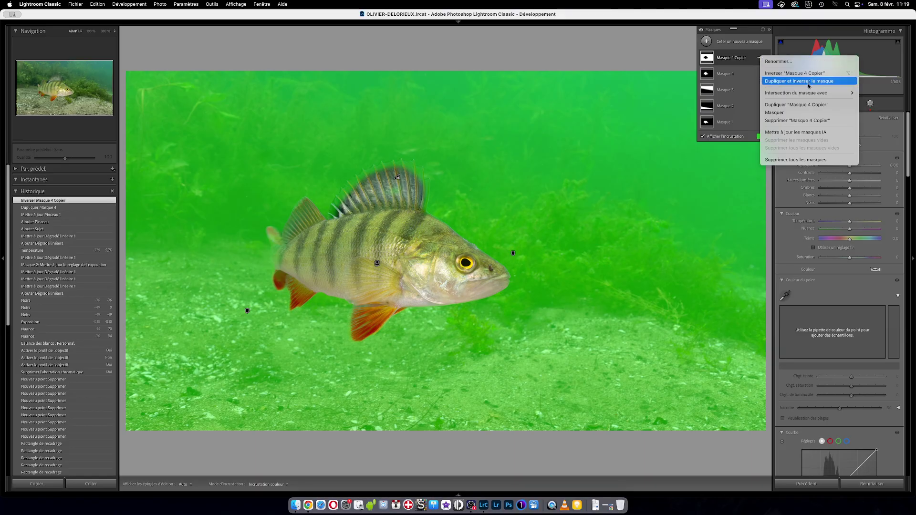
mouse_move(814, 96)
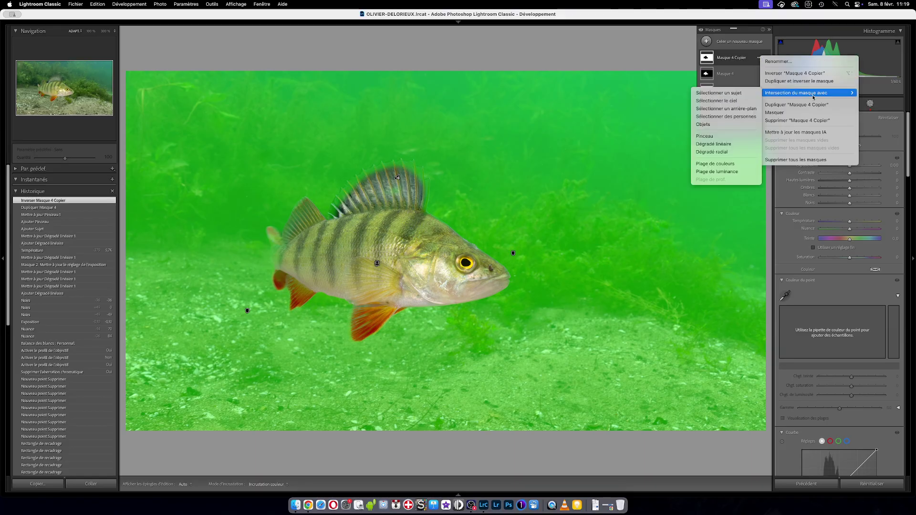
left_click(742, 144)
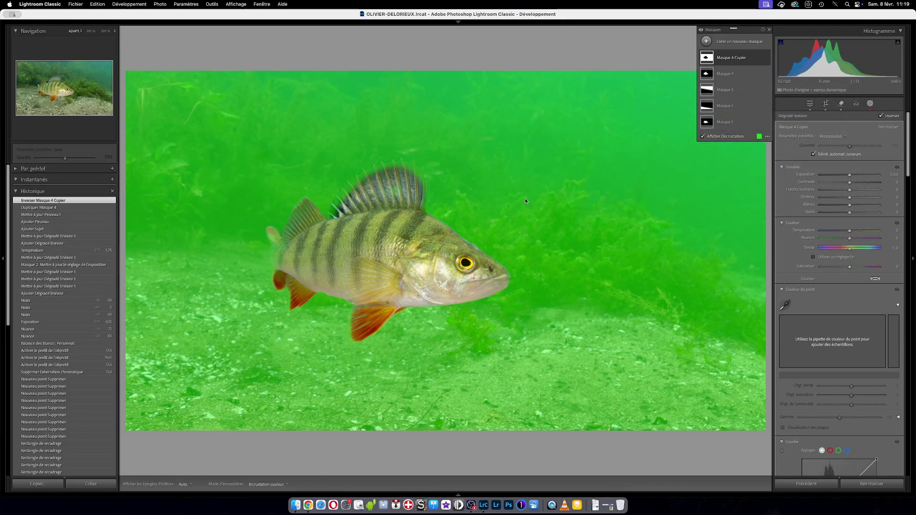
left_click_drag(524, 196, 511, 311)
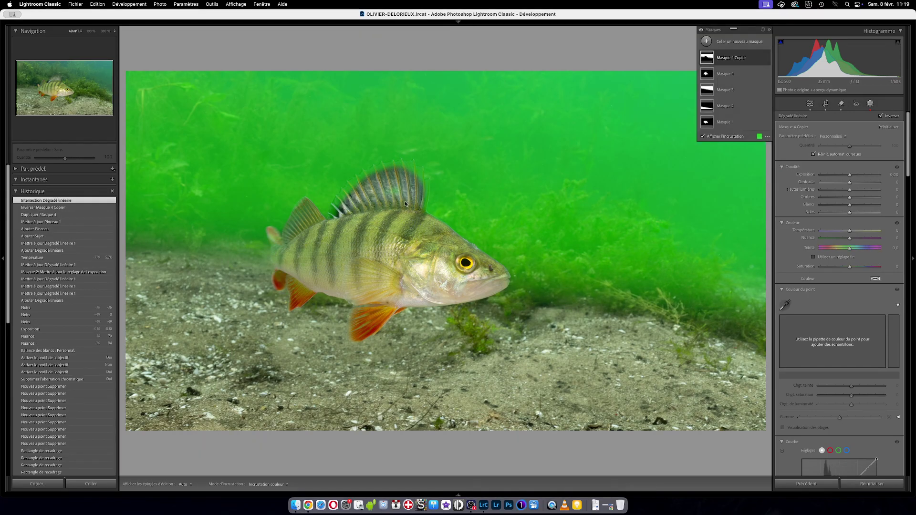
Examine the background mask's edge around the dorsal fin at 100%, then its components and available mask operations in full view.
left_click(386, 176)
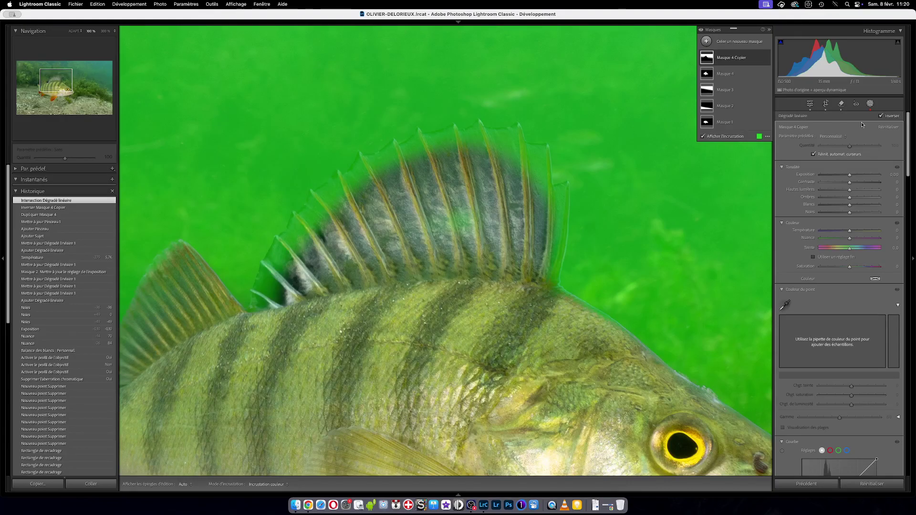
mouse_move(503, 222)
key("z")
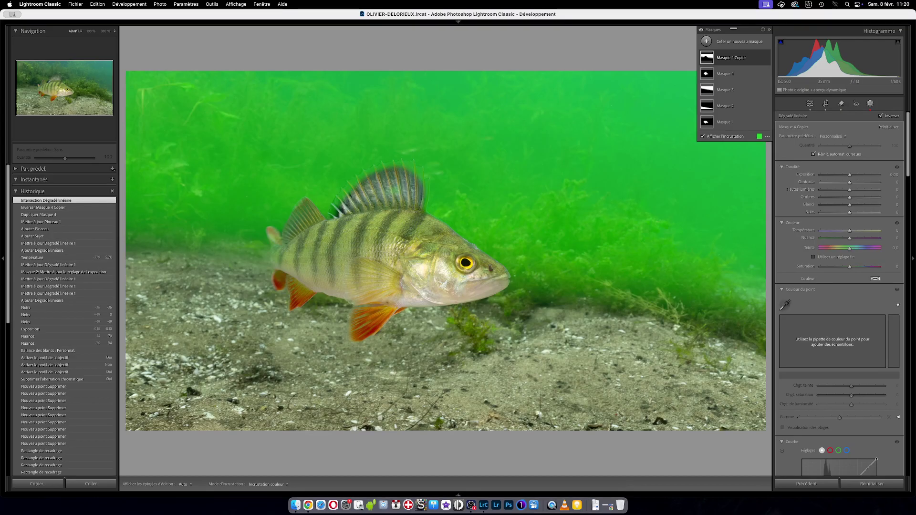
left_click(709, 59)
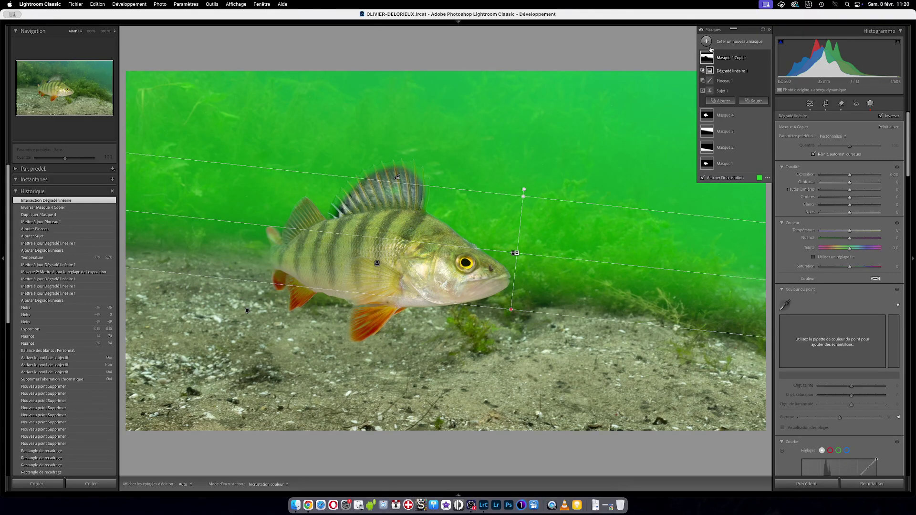
left_click(708, 58)
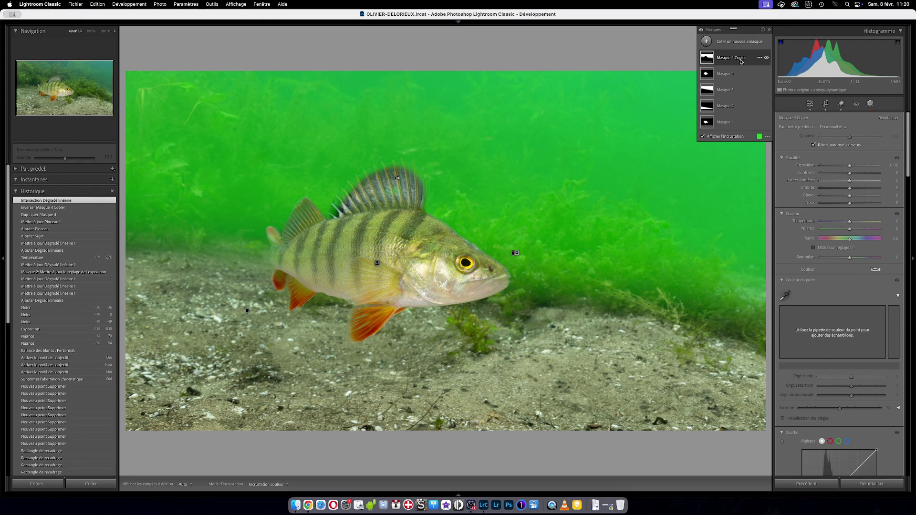
left_click(760, 58)
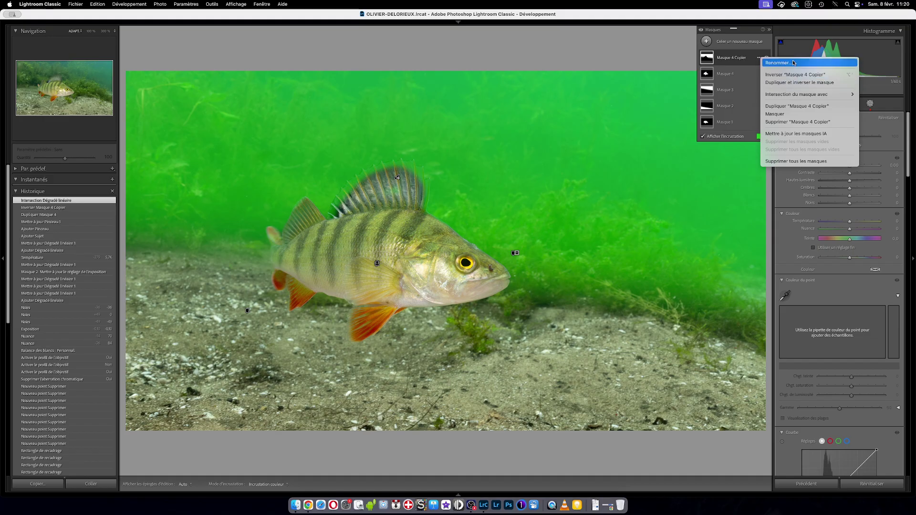
mouse_move(798, 95)
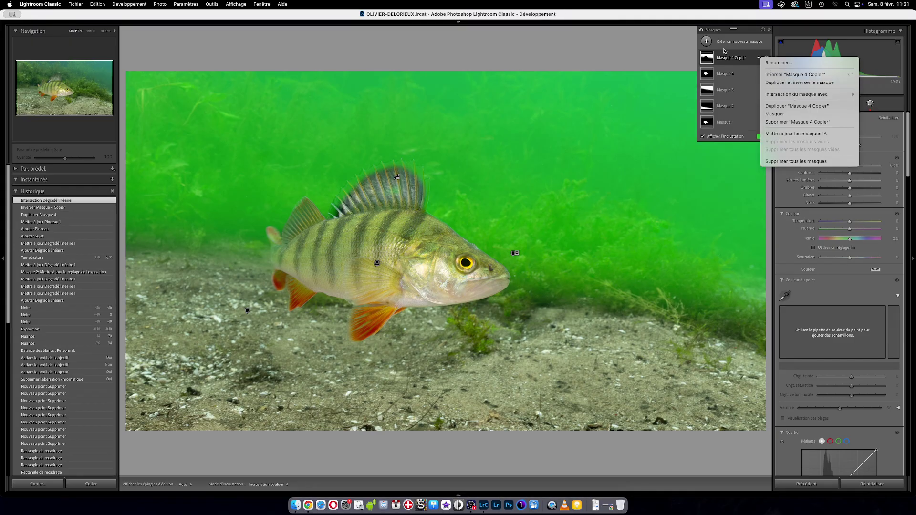
left_click(709, 60)
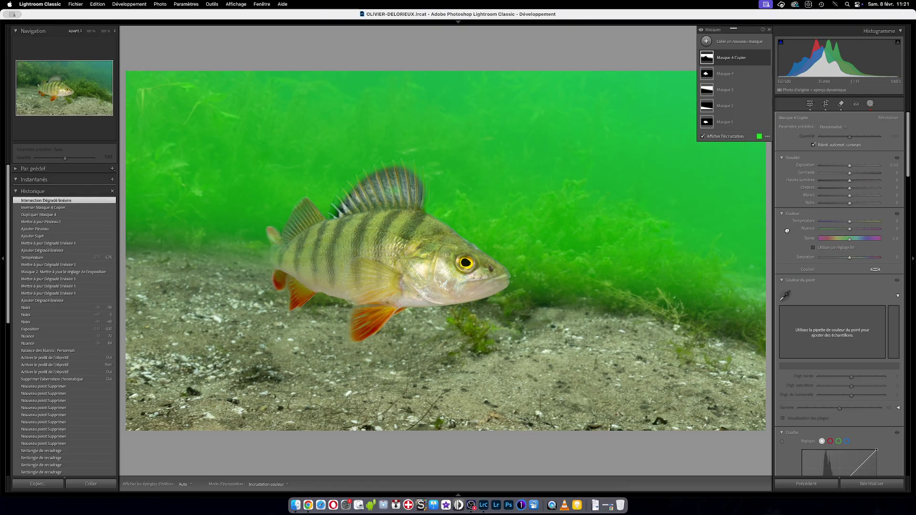
Try a different highlights value on the background mask and reset it to default.
left_click(851, 184)
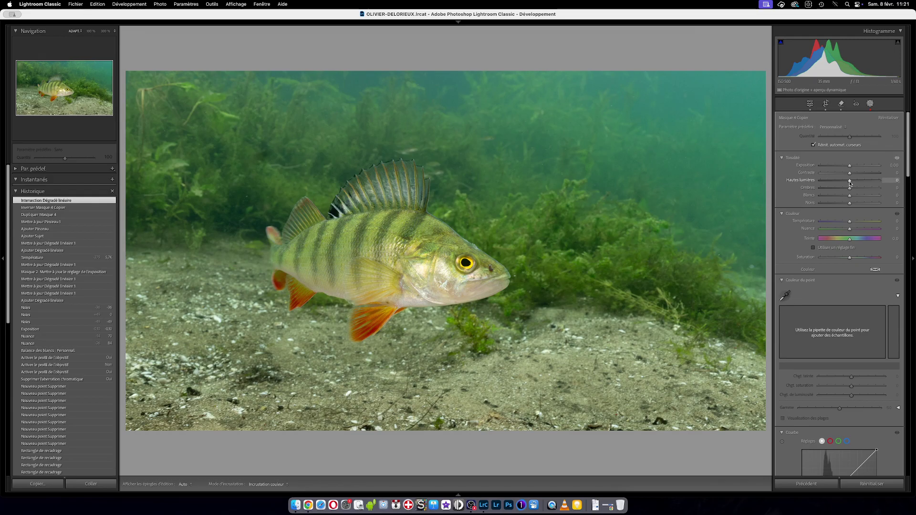
left_click_drag(867, 183, 796, 184)
double_click(796, 182)
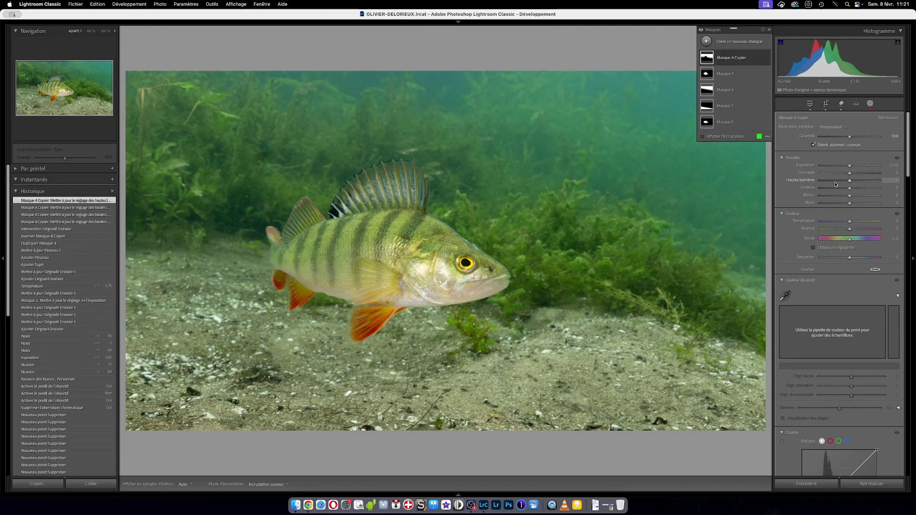
Set the background mask's whites to 88 and blacks to -35.
left_click(850, 196)
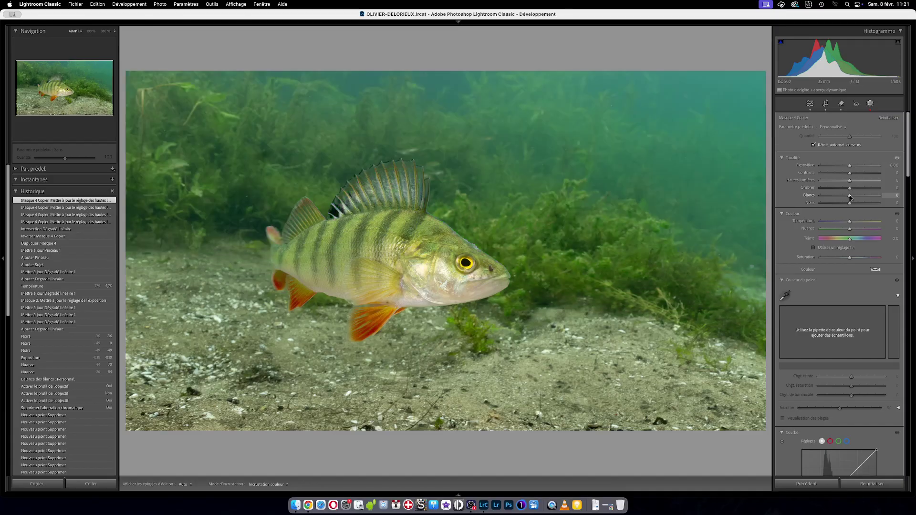
left_click_drag(850, 197, 868, 199)
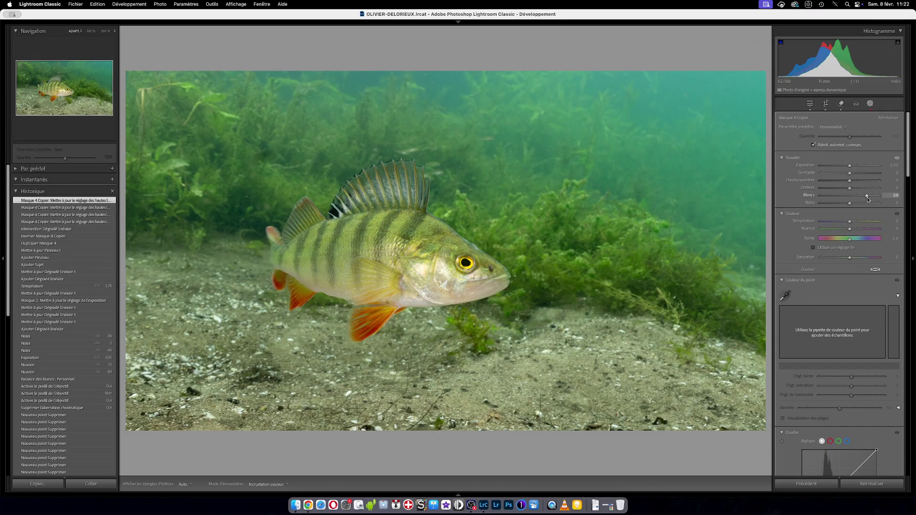
left_click_drag(867, 199, 840, 206)
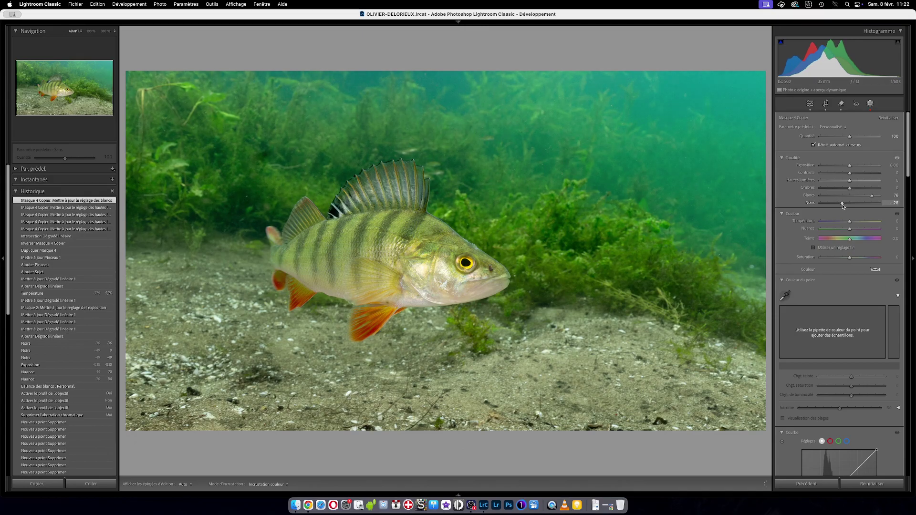
left_click_drag(843, 206, 843, 206)
left_click_drag(843, 205, 850, 206)
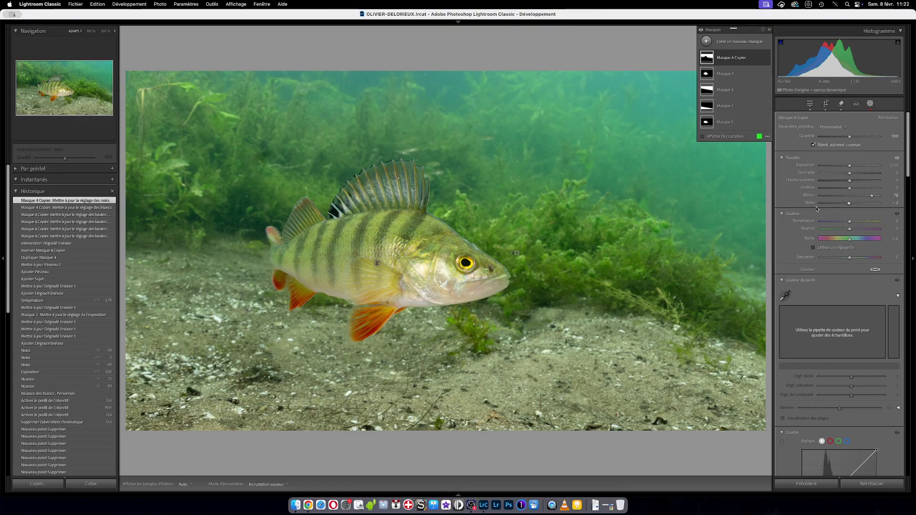
left_click_drag(850, 205, 844, 204)
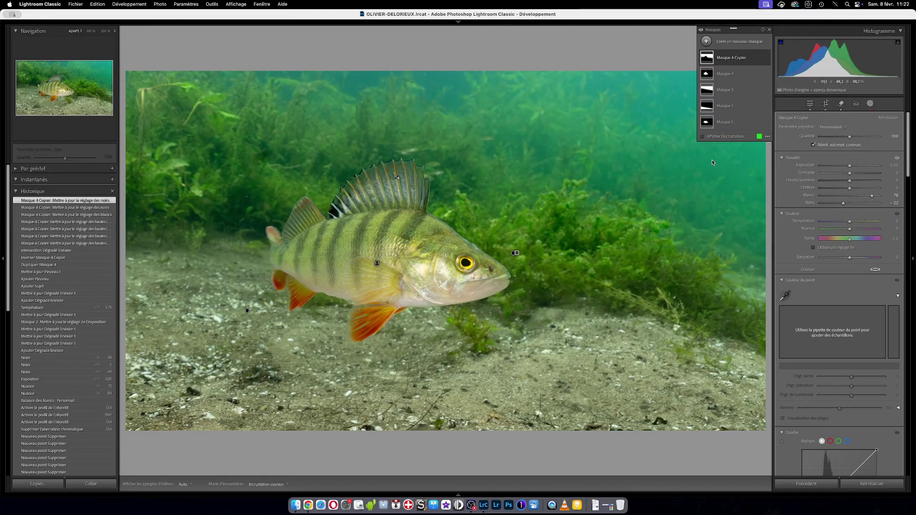
mouse_move(844, 204)
left_mouse_down()
mouse_move(877, 199)
mouse_move(840, 206)
left_mouse_up()
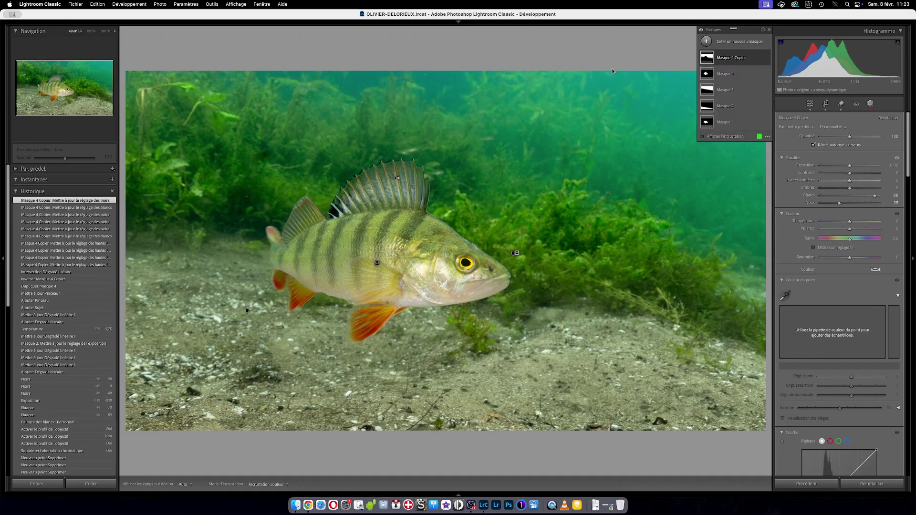
Compare the photo before and after in split and side-by-side views, inspecting the background water at 66.7% and 50% zoom.
key("shift+y")
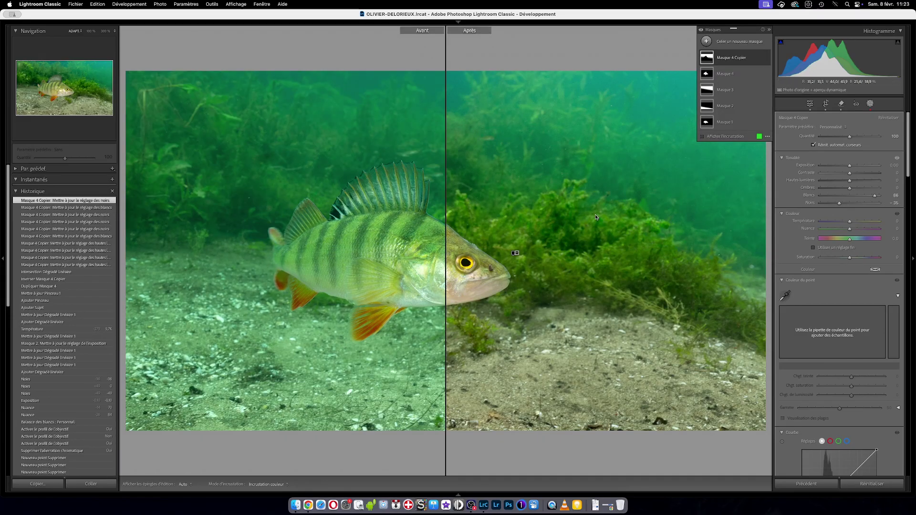
key("y")
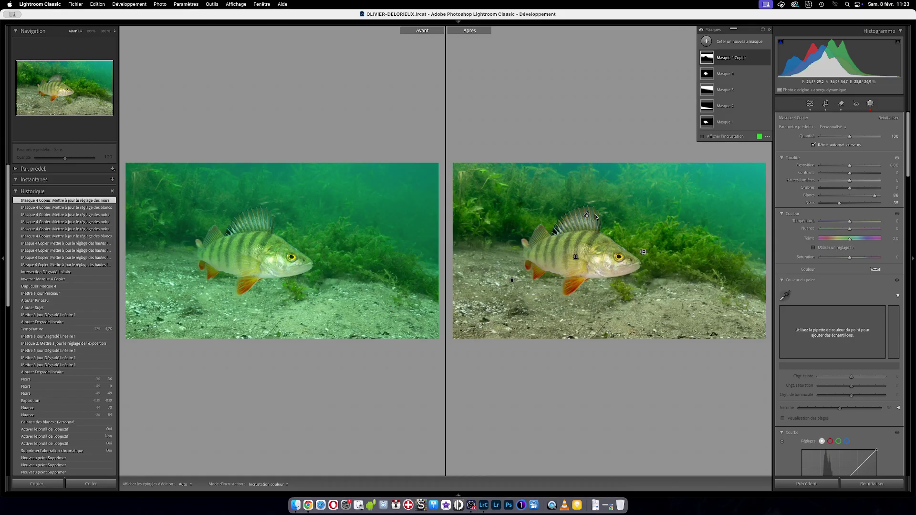
left_click(427, 192)
left_click_drag(427, 192, 293, 303)
left_click(293, 303)
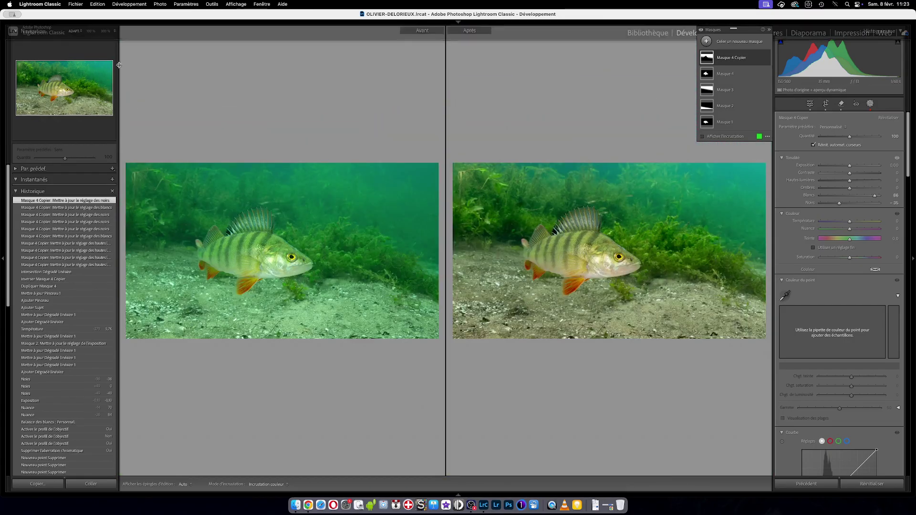
left_click(114, 32)
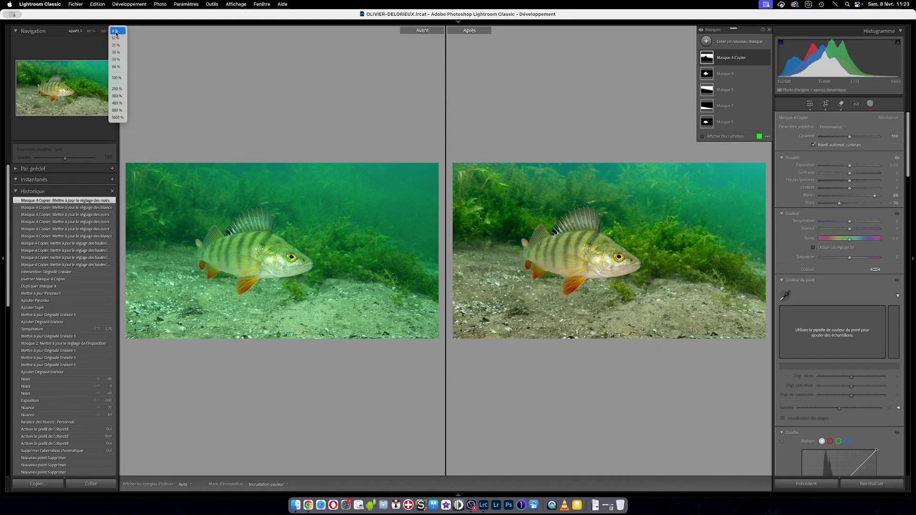
left_click(117, 69)
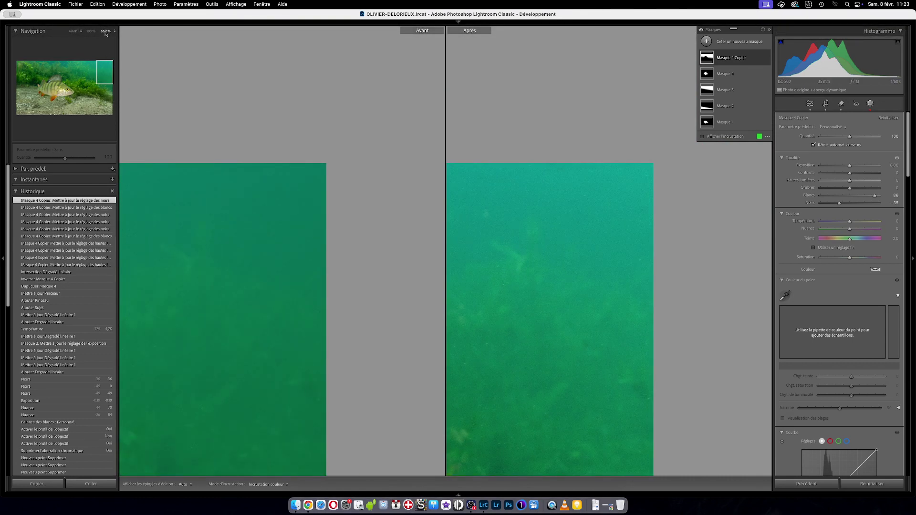
left_click(106, 32)
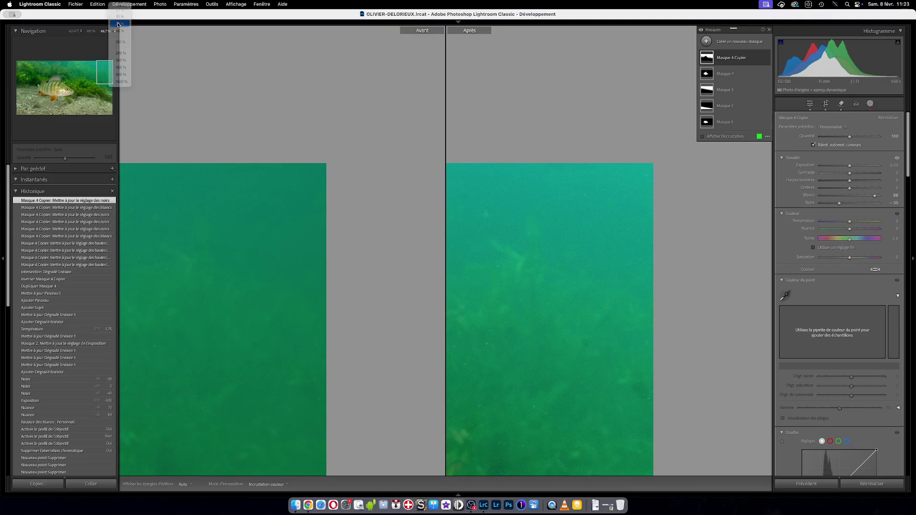
left_click(119, 24)
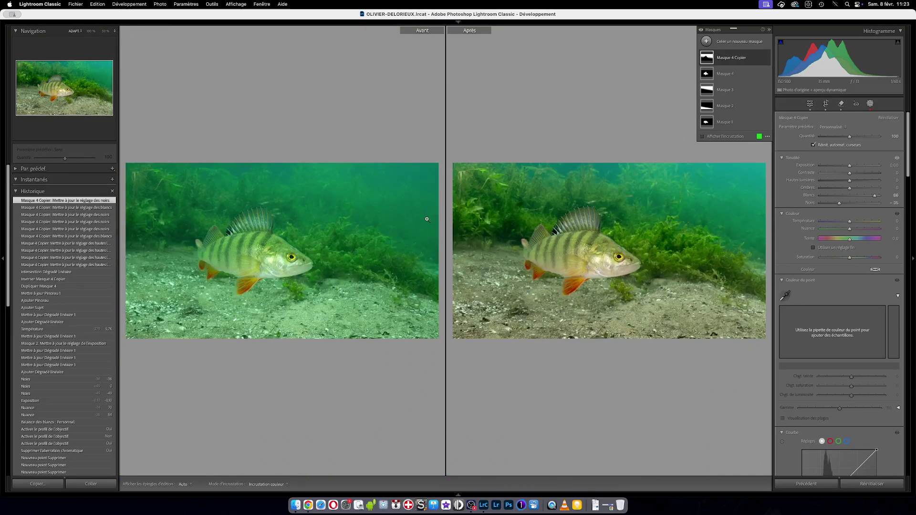
left_click(428, 219)
left_click_drag(407, 198, 330, 261)
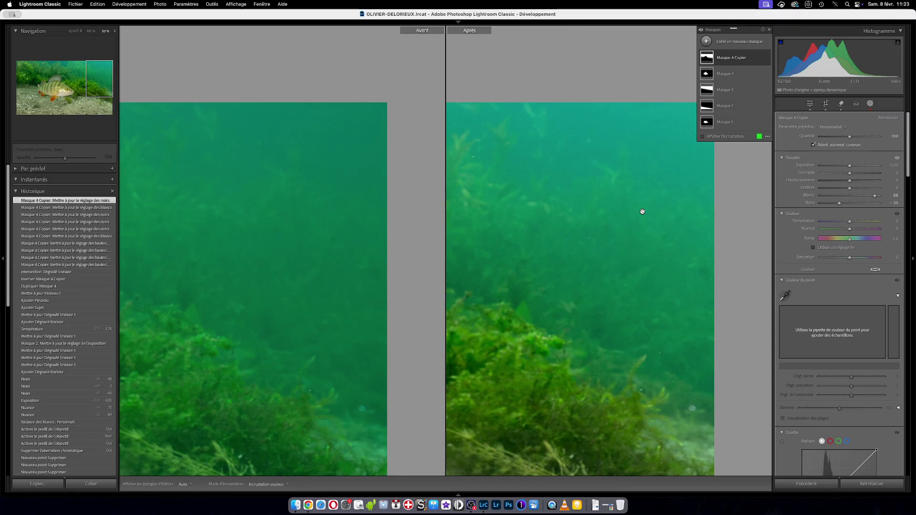
left_click(309, 271)
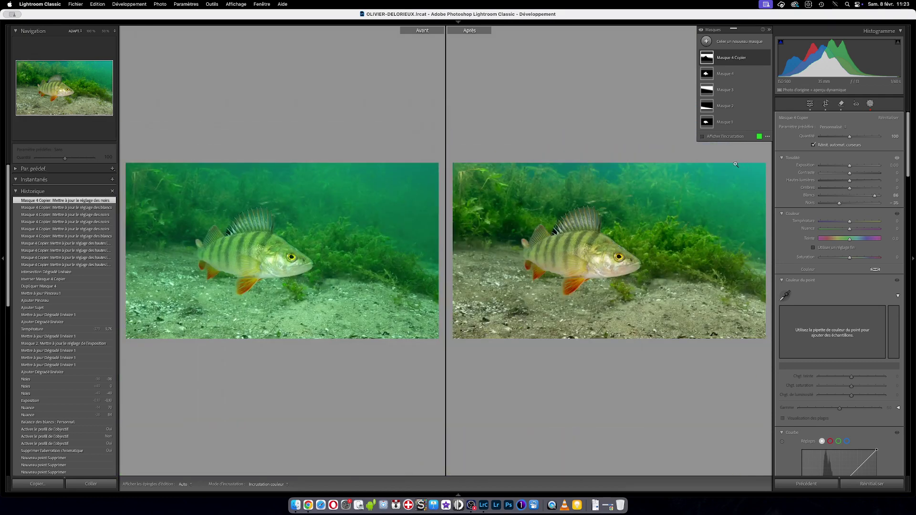
mouse_move(721, 180)
Reselect the background mask and examine the vegetation behind the fish before and after, along with the mask's available adjustments.
left_click(871, 104)
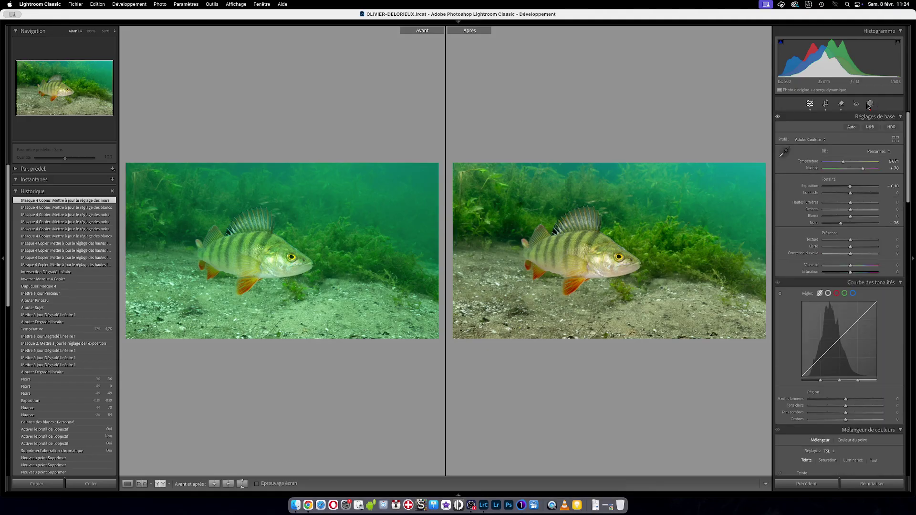
left_click(870, 104)
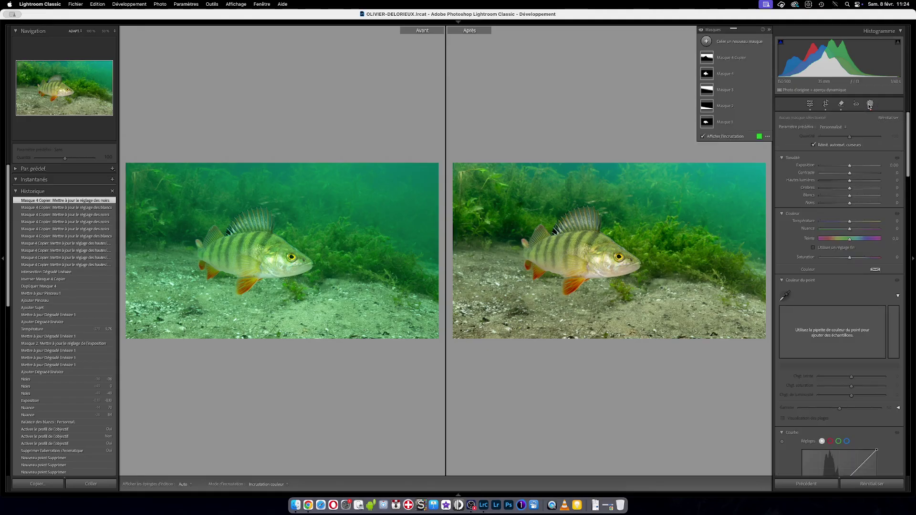
left_click(706, 59)
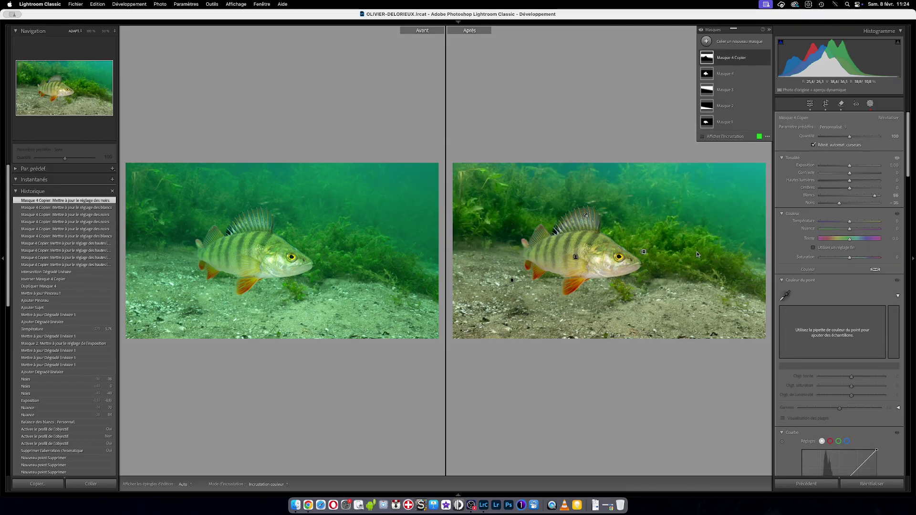
left_click(697, 254)
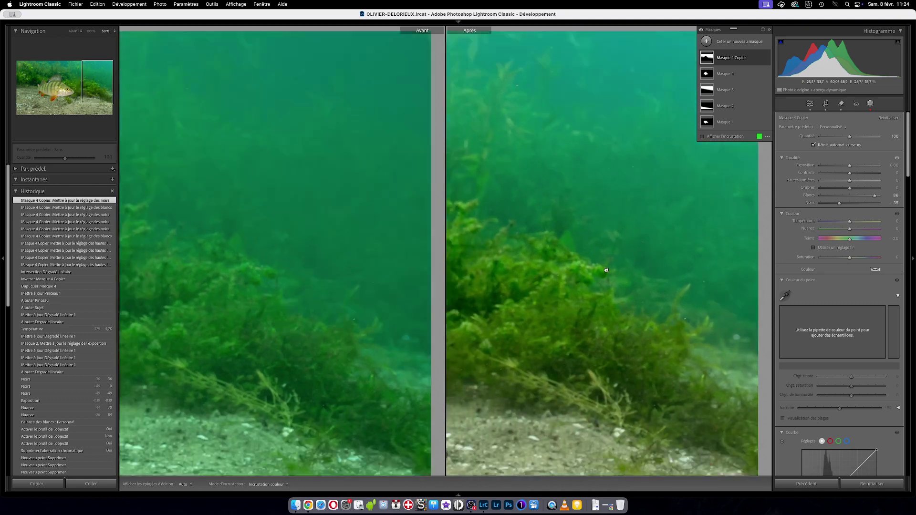
left_click_drag(606, 270, 630, 205)
left_click_drag(592, 345, 644, 353)
scroll(852, 294, "down", 10)
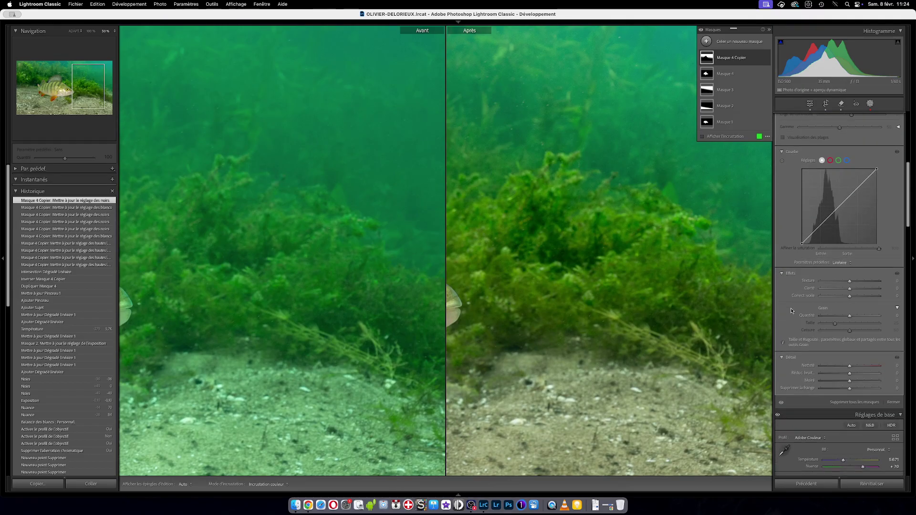
scroll(792, 291, "up", 3)
scroll(791, 296, "up", 9)
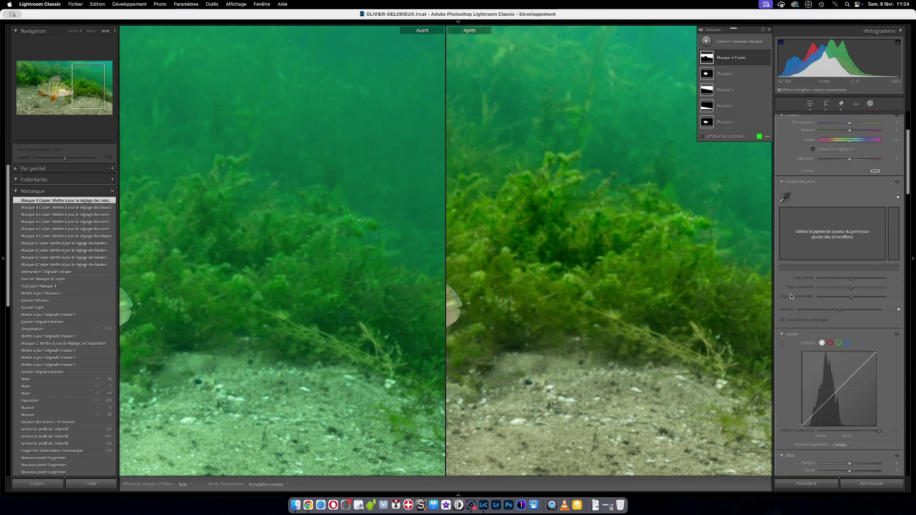
scroll(795, 283, "up", 1)
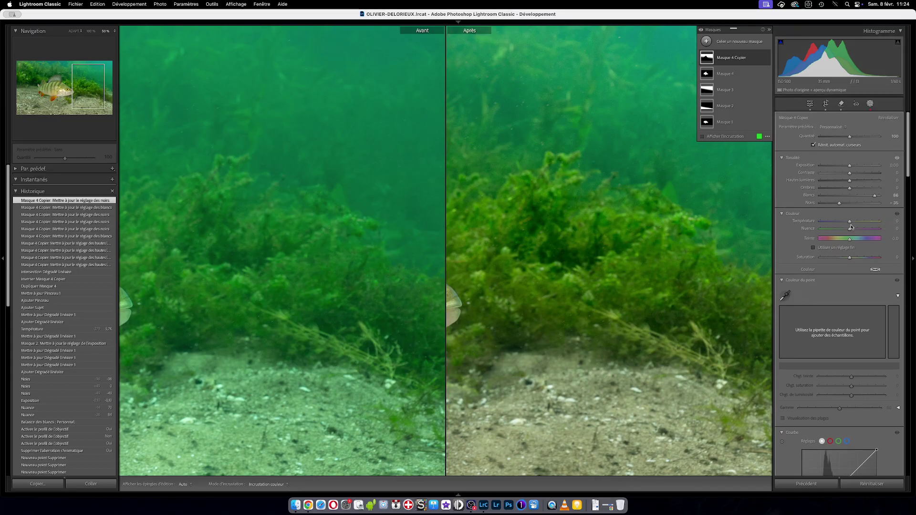
scroll(682, 255, "up", 3)
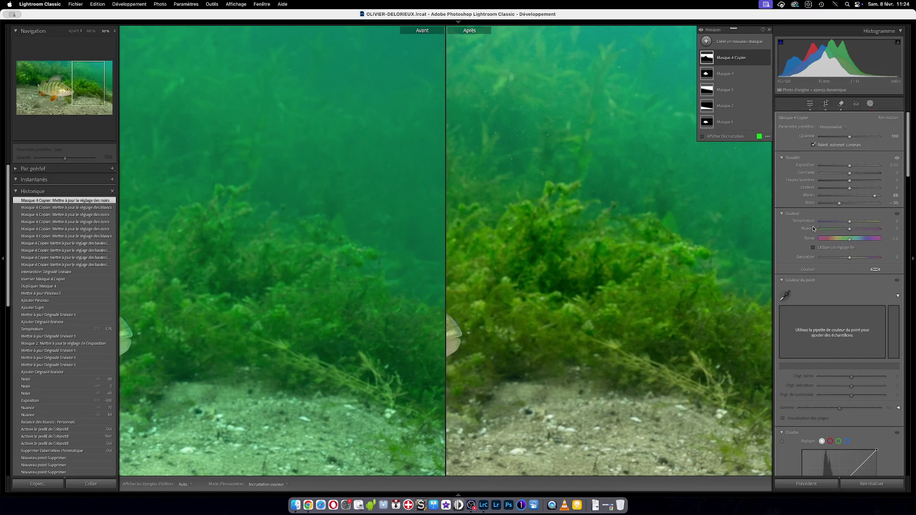
scroll(712, 225, "up", 2)
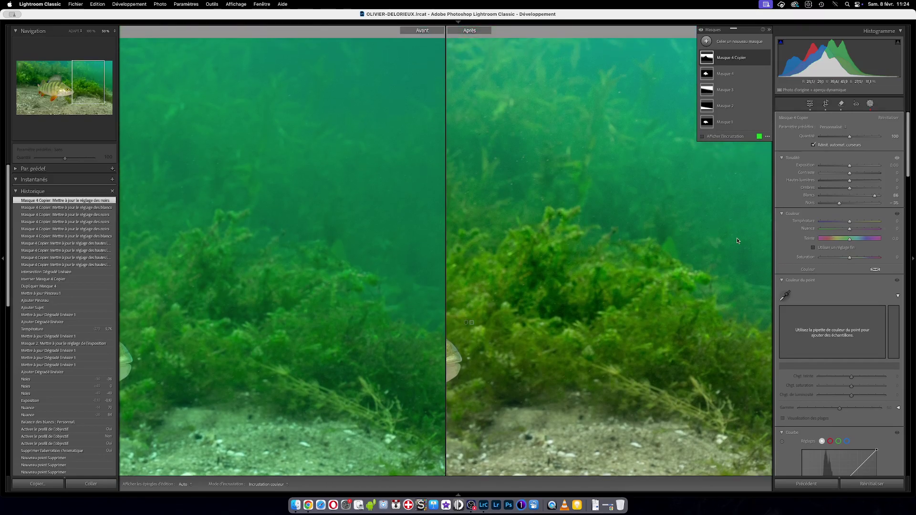
scroll(737, 241, "up", 3)
Try a magenta tint shift of about 14 on the background mask, view the result without the comparison, and reset the tint.
left_click_drag(849, 229, 853, 231)
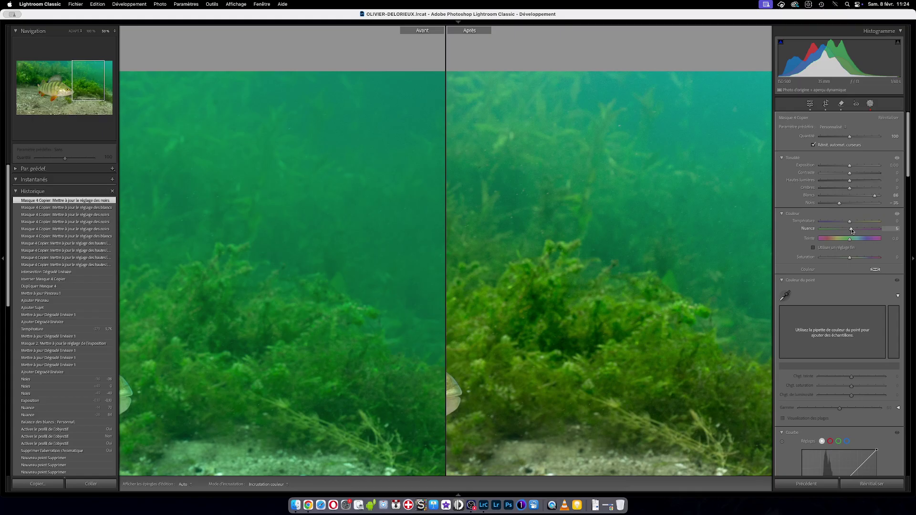
left_click_drag(854, 231, 855, 231)
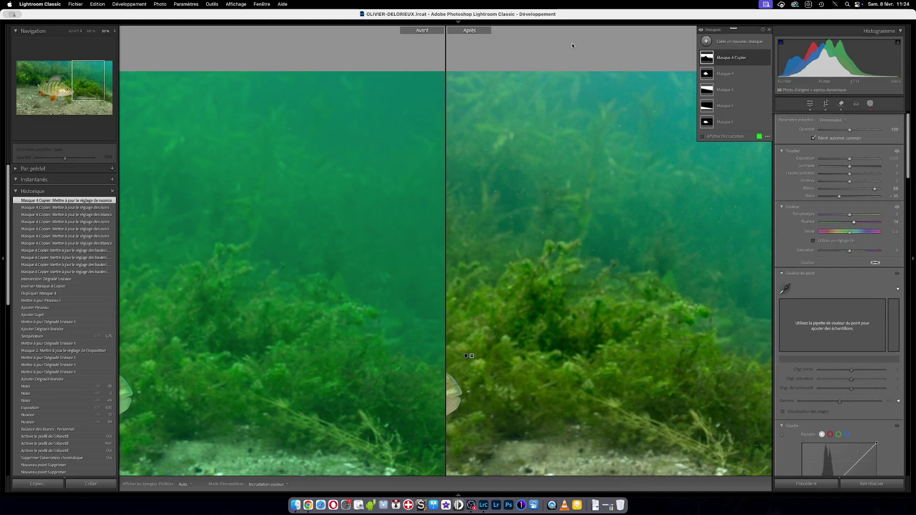
key("y")
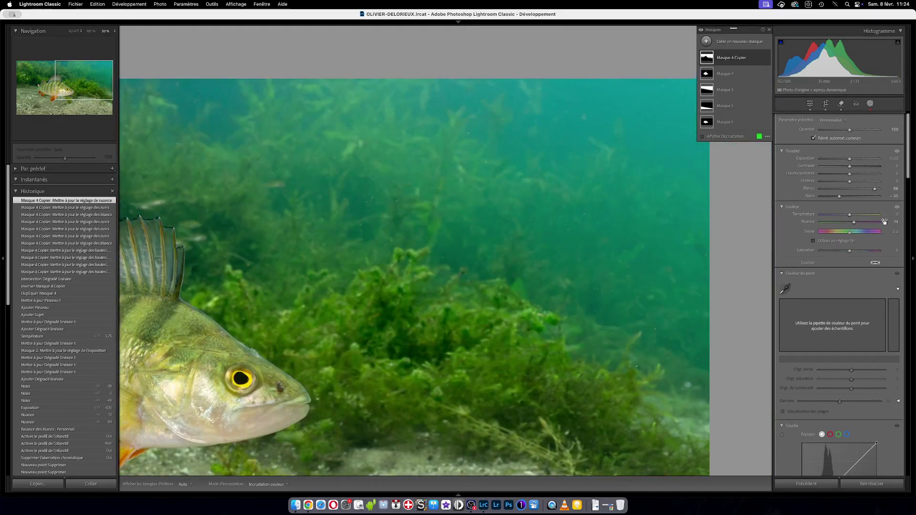
left_click_drag(854, 222, 855, 223)
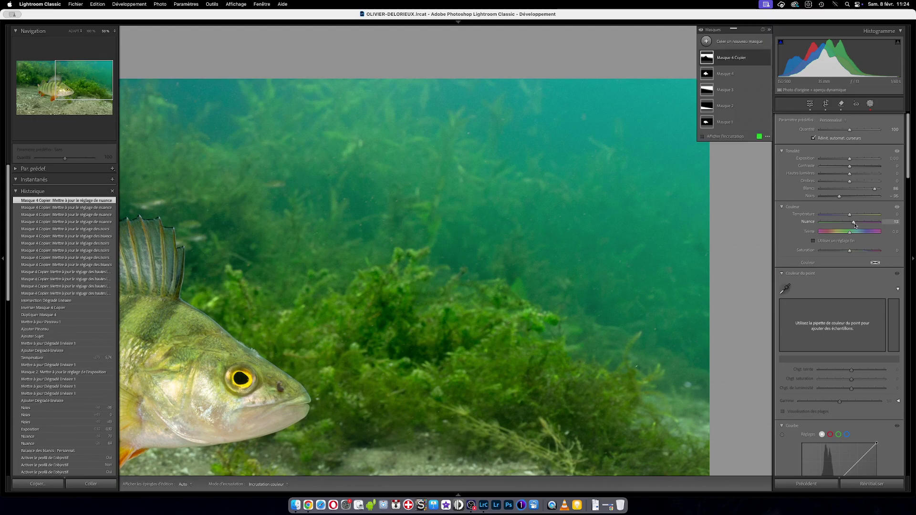
double_click(854, 223)
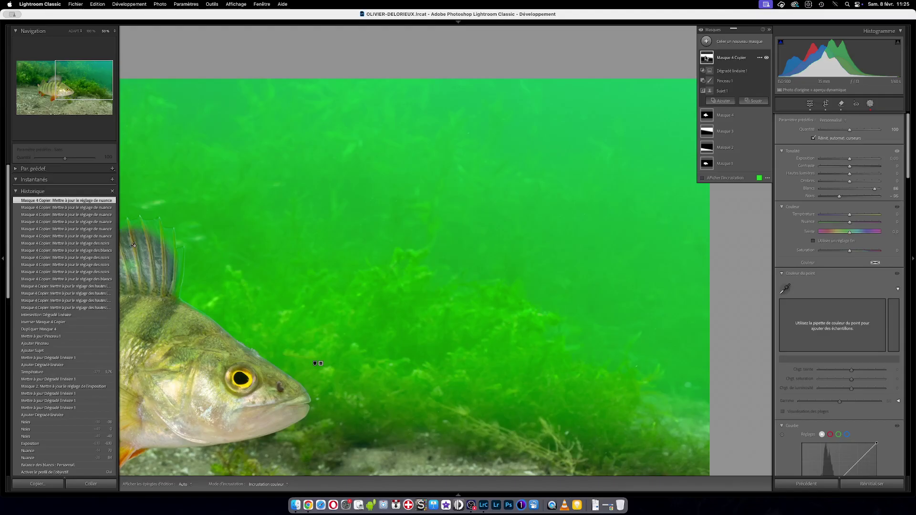
mouse_move(708, 58)
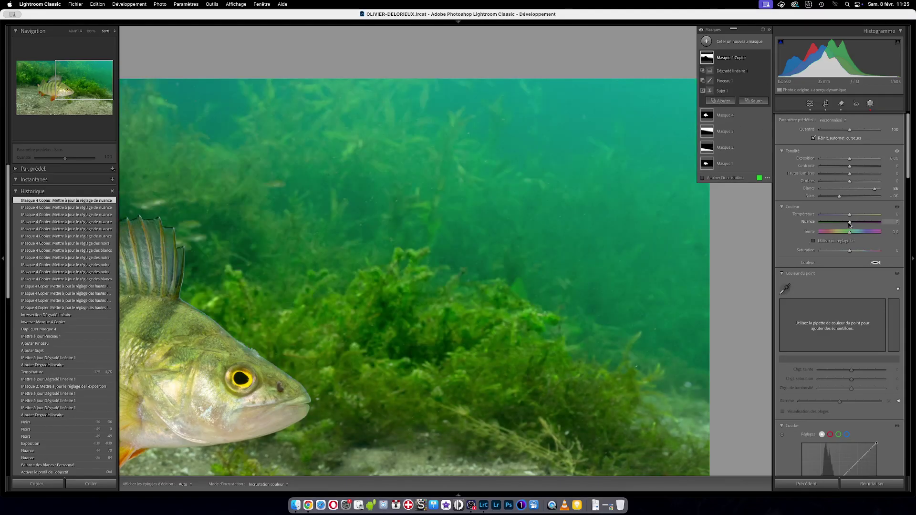
Raise the Masque 4 Copier tint (Nuance) to 26 and its temperature to 6, and leave the masks.
mouse_move(850, 224)
left_mouse_down()
mouse_move(863, 224)
mouse_move(819, 225)
mouse_move(858, 223)
left_mouse_up()
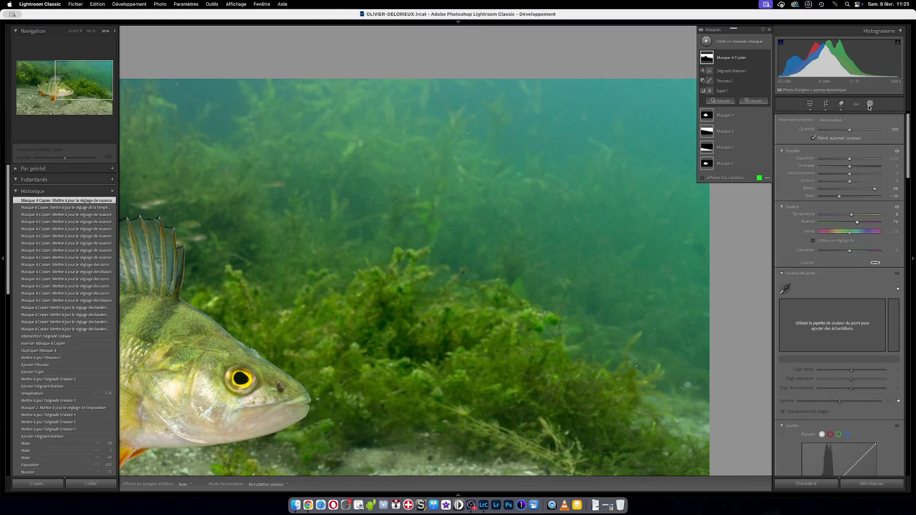
left_click(842, 104)
left_click_drag(611, 337, 618, 206)
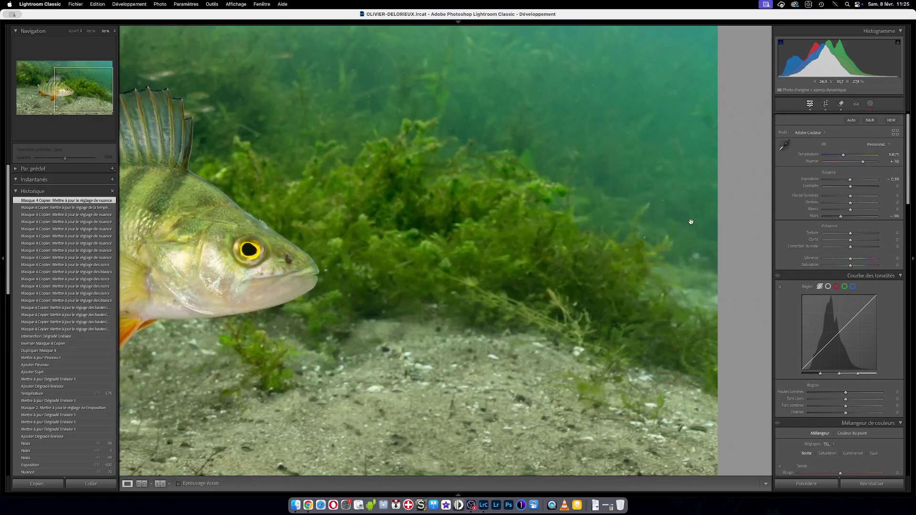
Try shifting the water's turquoise and blue hues with the color mixer's targeted adjustment, up to +100, and reset both.
scroll(797, 256, "down", 3)
scroll(797, 255, "down", 3)
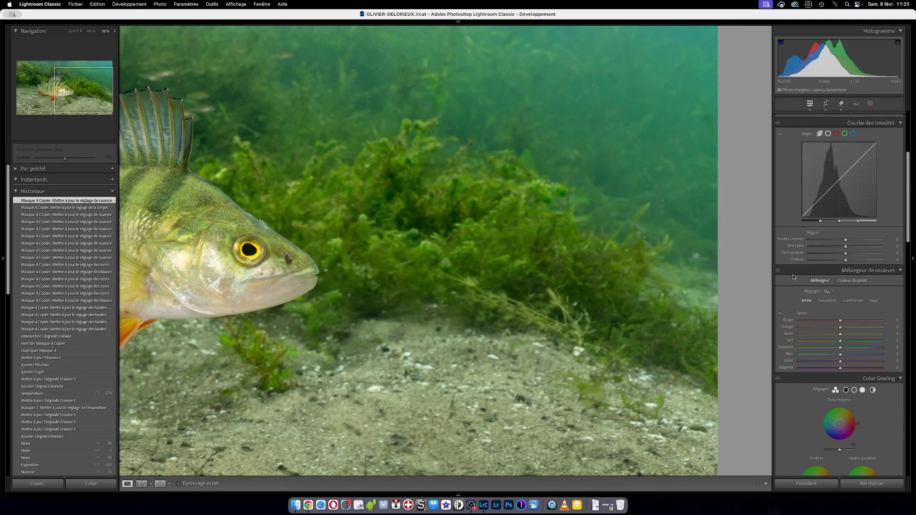
left_click_drag(499, 208, 519, 242)
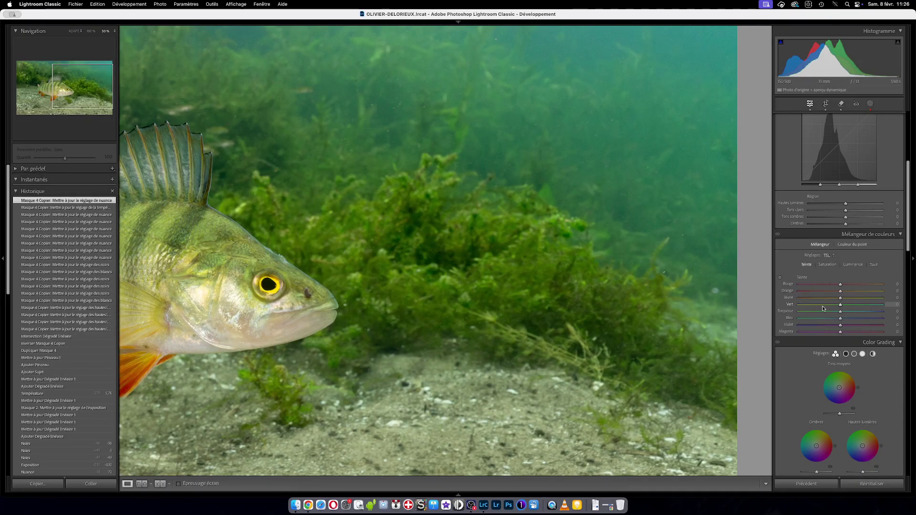
left_click(781, 278)
key("Escape")
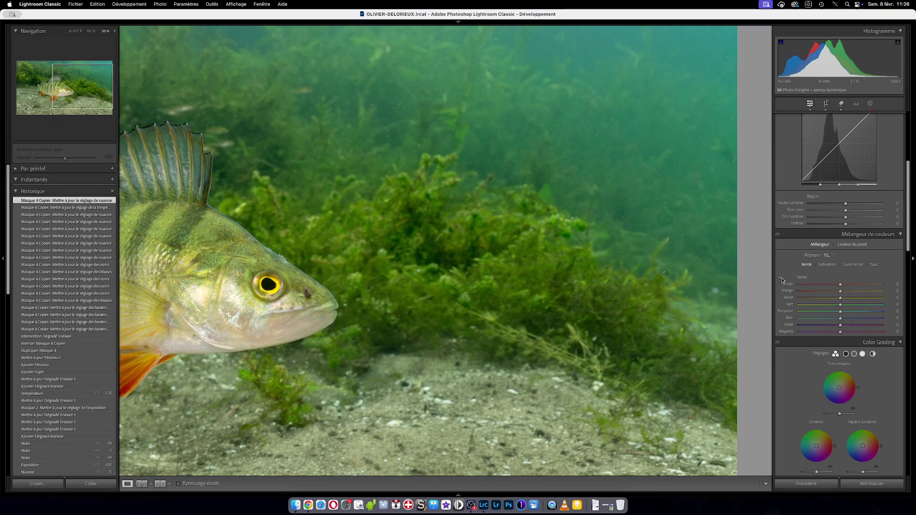
left_click(781, 278)
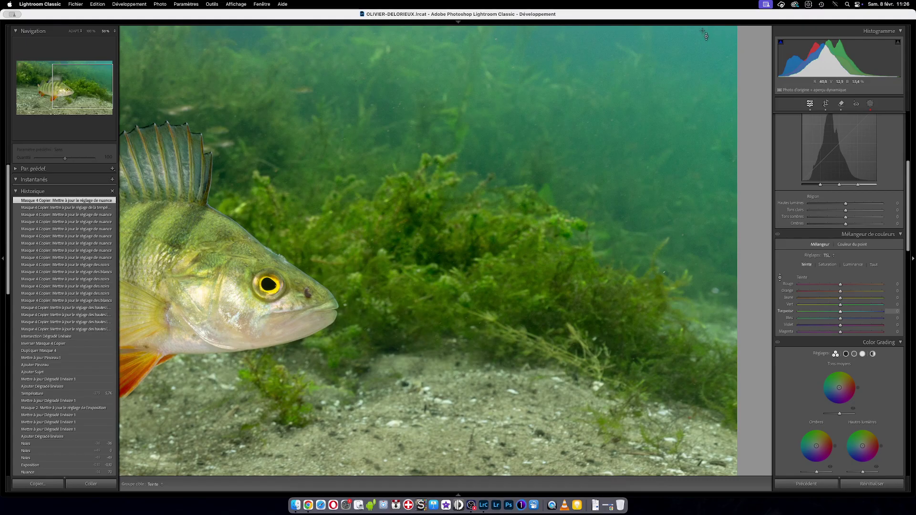
left_click_drag(703, 31, 703, 71)
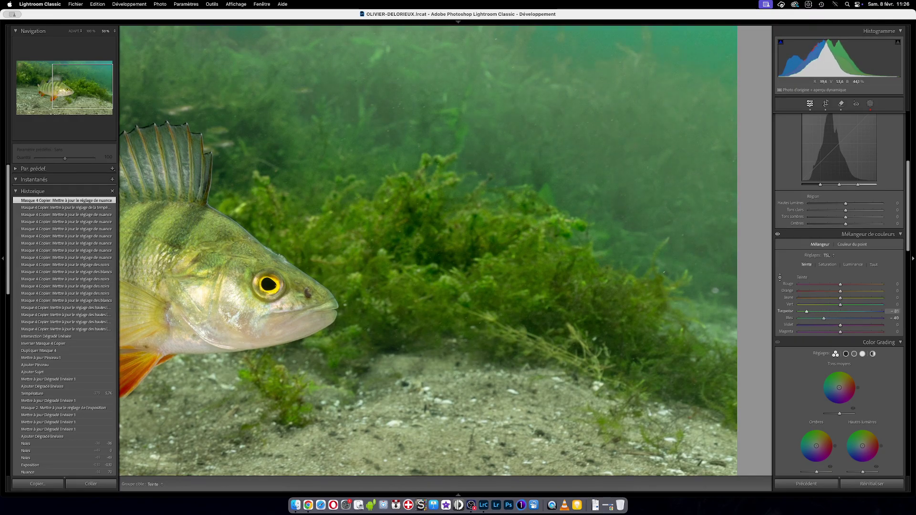
left_click_drag(703, 72, 704, 8)
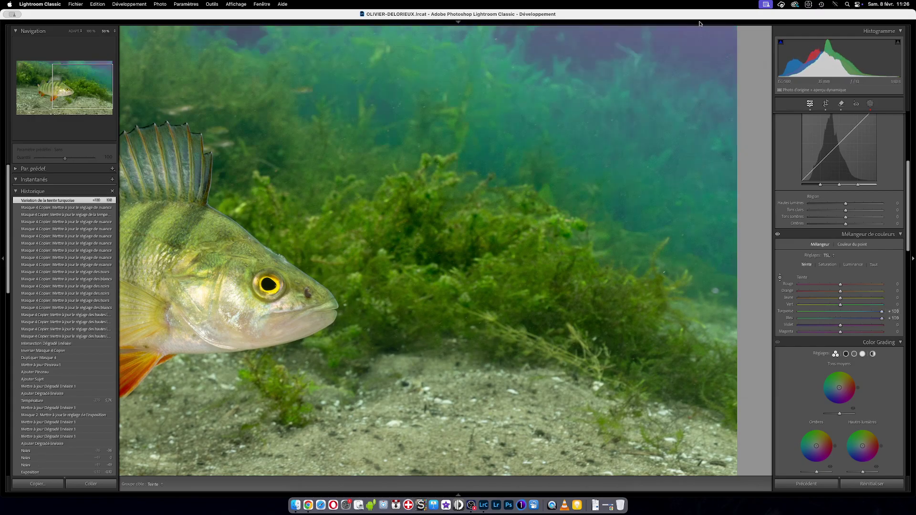
double_click(882, 311)
double_click(882, 318)
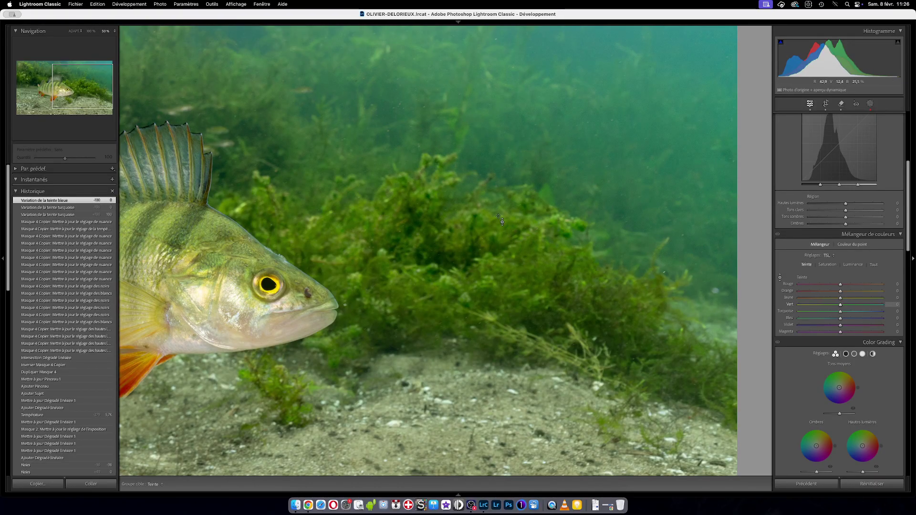
Try shifting the plants' green hue to -81 and yellow hue to -34 with the targeted adjustment, and reset both.
mouse_move(458, 205)
left_mouse_down()
mouse_move(458, 229)
mouse_move(459, 202)
mouse_move(458, 228)
mouse_move(459, 205)
mouse_move(459, 216)
left_mouse_up()
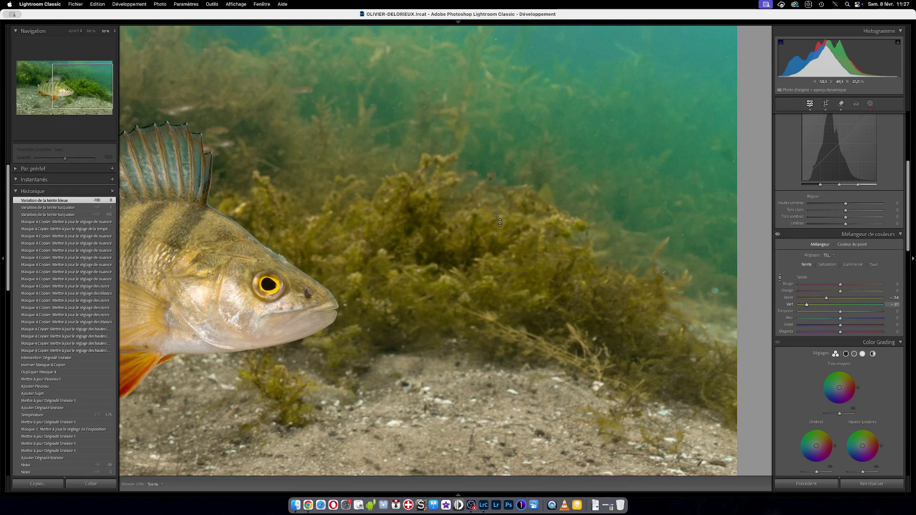
left_click_drag(805, 305, 807, 306)
double_click(806, 305)
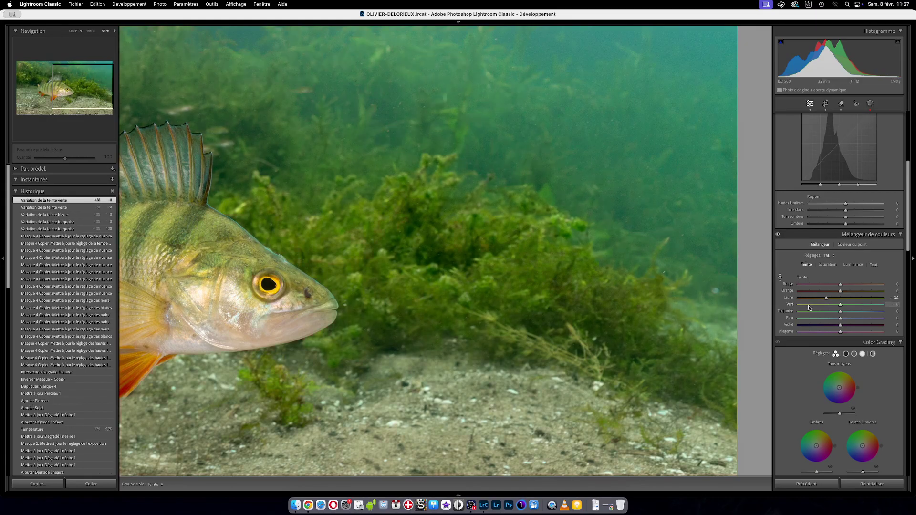
double_click(826, 298)
Switch the color mixer to Couleur du point and sample the green of the plants beside the fish's head.
scroll(797, 313, "up", 8)
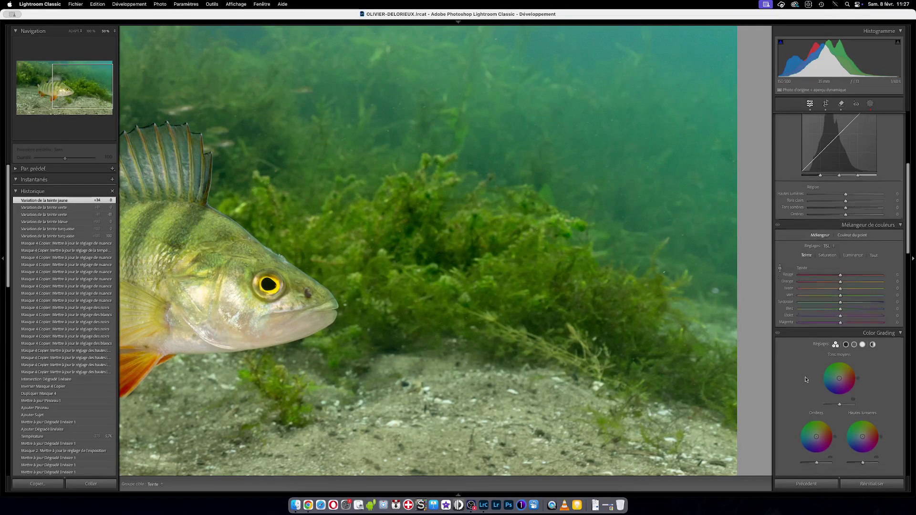
scroll(790, 340, "down", 10)
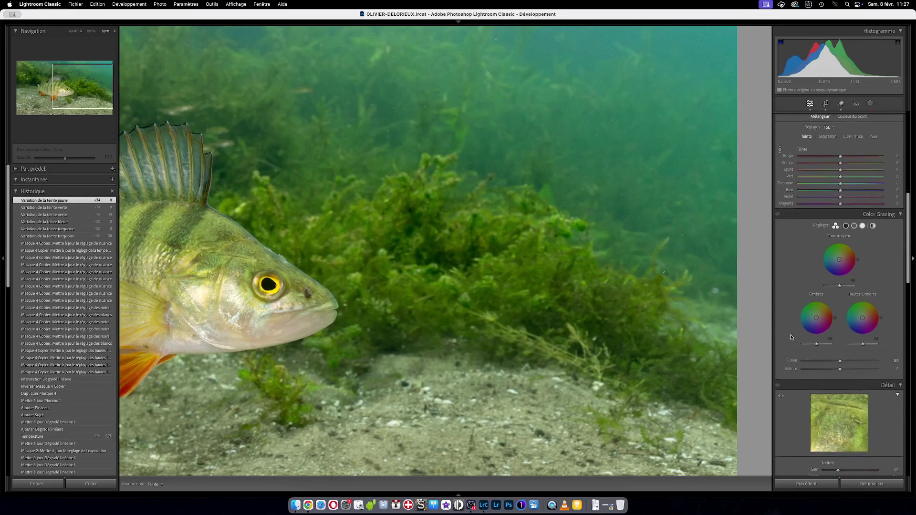
scroll(790, 325, "up", 4)
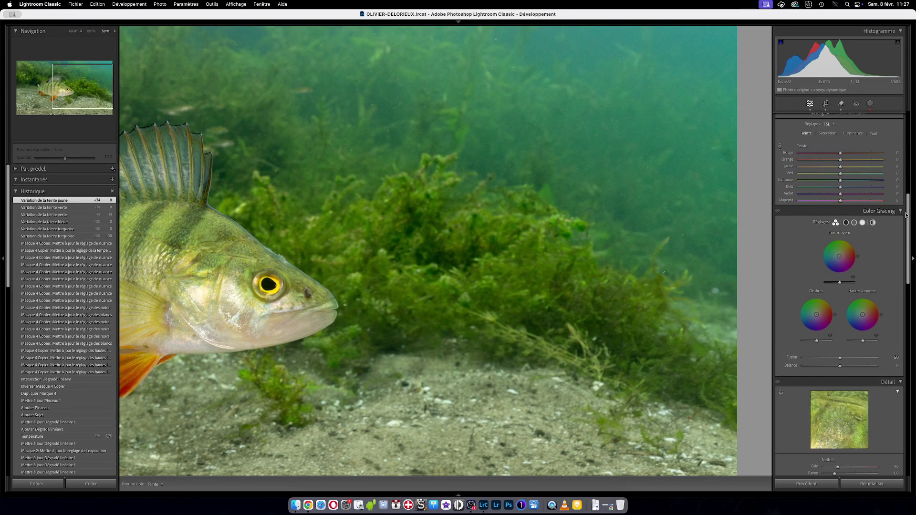
scroll(847, 161, "up", 2)
left_click(847, 159)
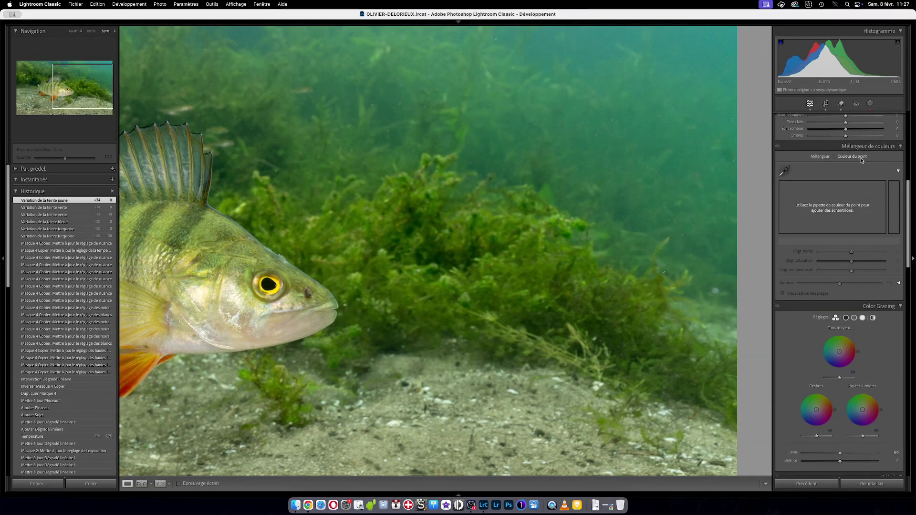
left_click(785, 170)
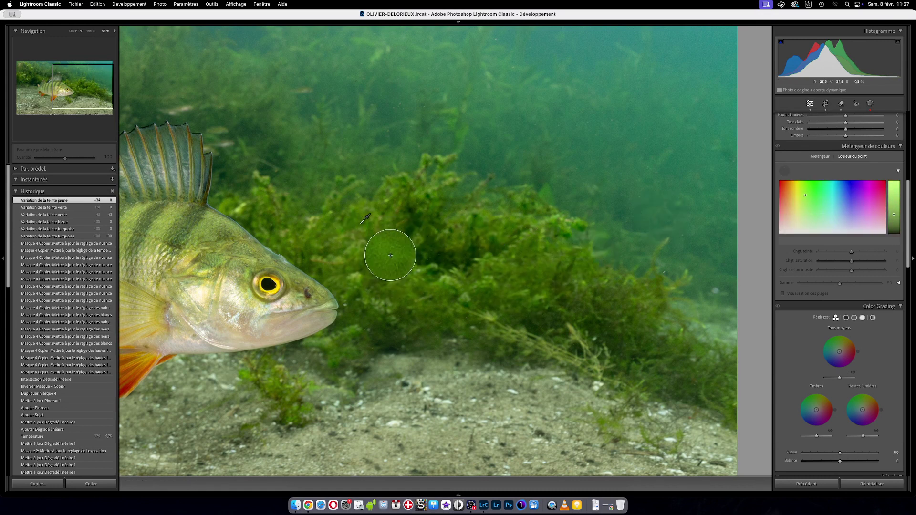
left_click(409, 288)
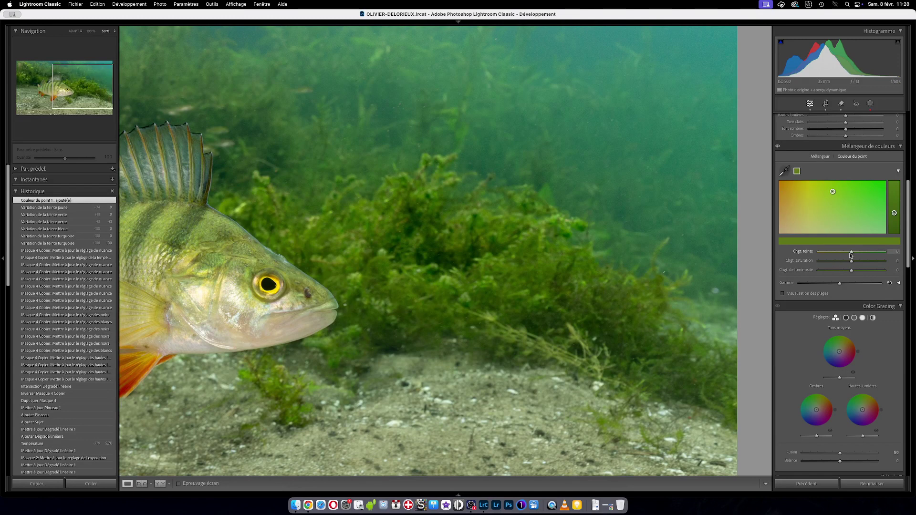
Try hue shifts of 17 and -99 on the sampled green, and try moving its point in the color field.
left_click_drag(852, 255, 858, 254)
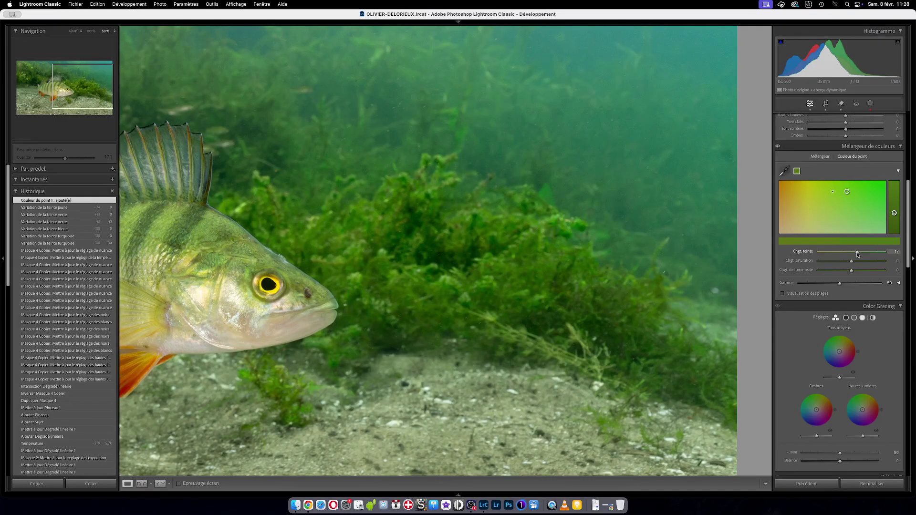
left_click_drag(858, 254, 819, 253)
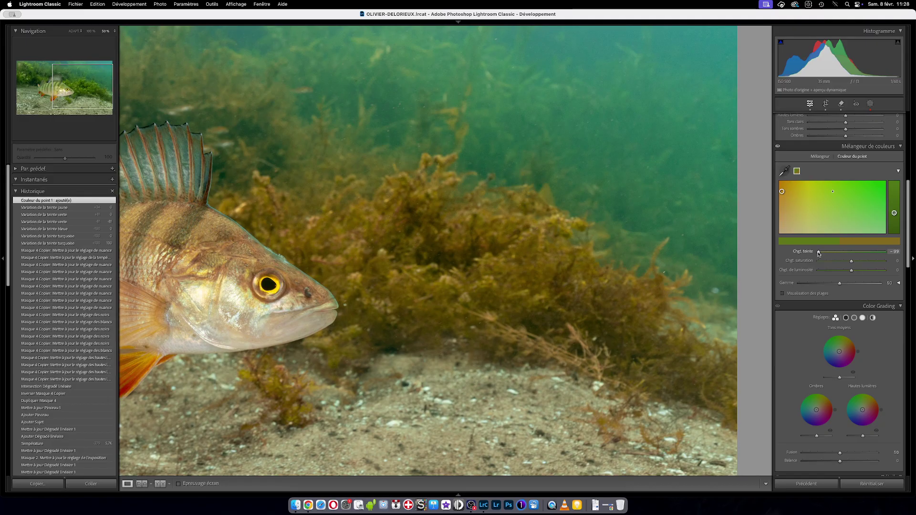
left_click_drag(819, 254, 850, 255)
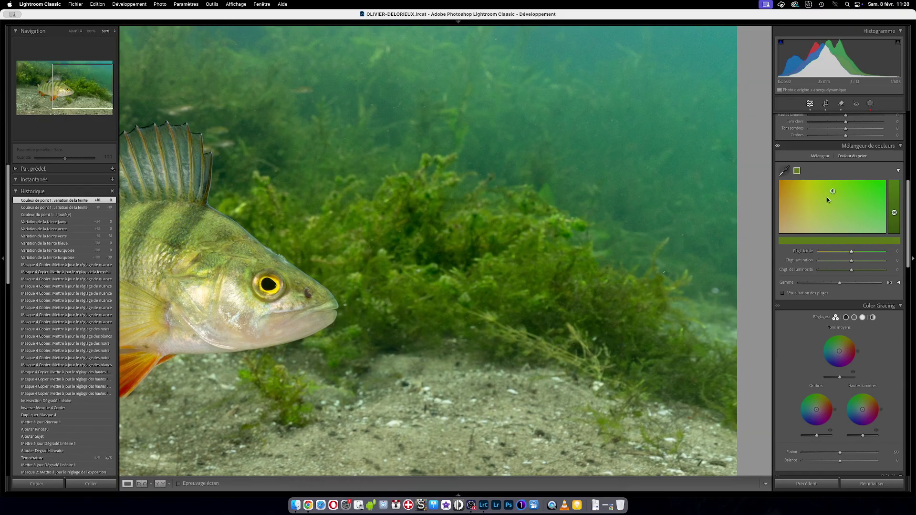
mouse_move(833, 193)
left_mouse_down()
mouse_move(848, 203)
mouse_move(833, 191)
left_mouse_up()
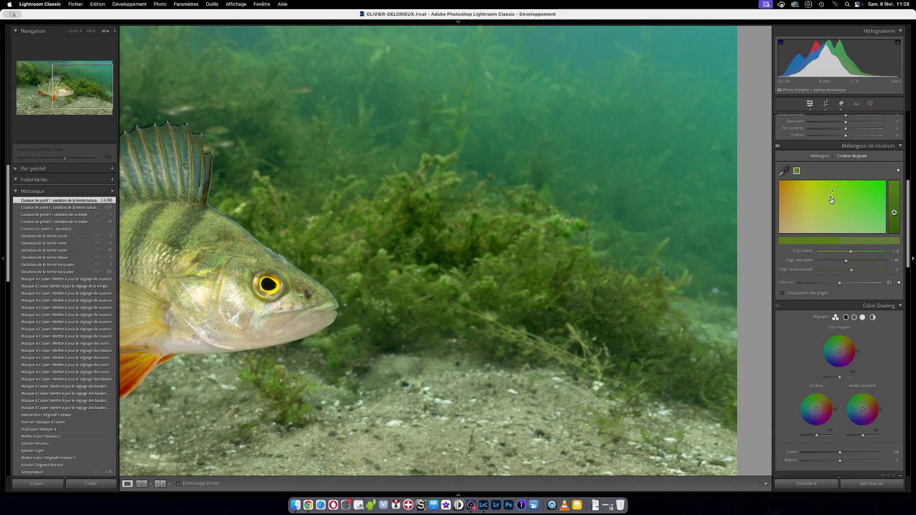
Set the sampled green's hue shift to 8, try a saturation shift of -25, and reset the saturation to 0.
left_click_drag(853, 254, 854, 252)
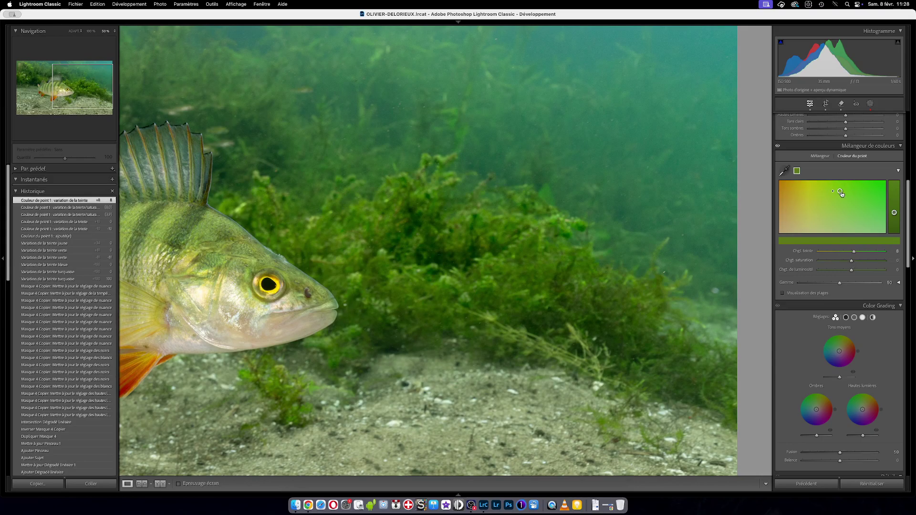
mouse_move(851, 261)
left_mouse_down()
mouse_move(838, 262)
mouse_move(867, 264)
mouse_move(843, 263)
left_mouse_up()
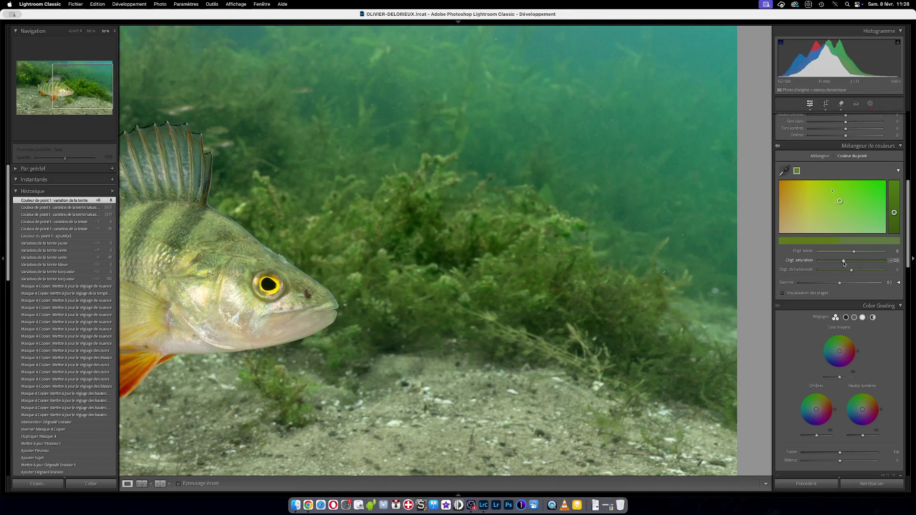
double_click(844, 263)
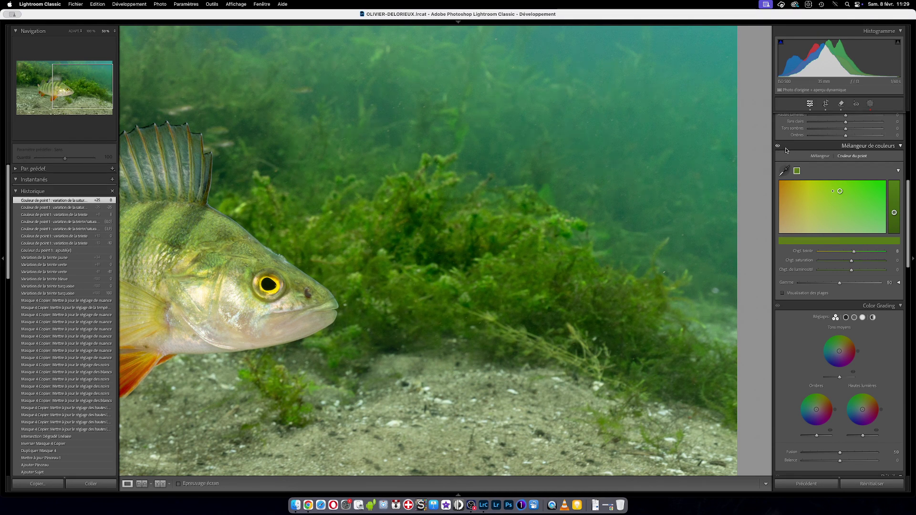
Compare the before and after versions of the whole photo side by side.
left_click(679, 190)
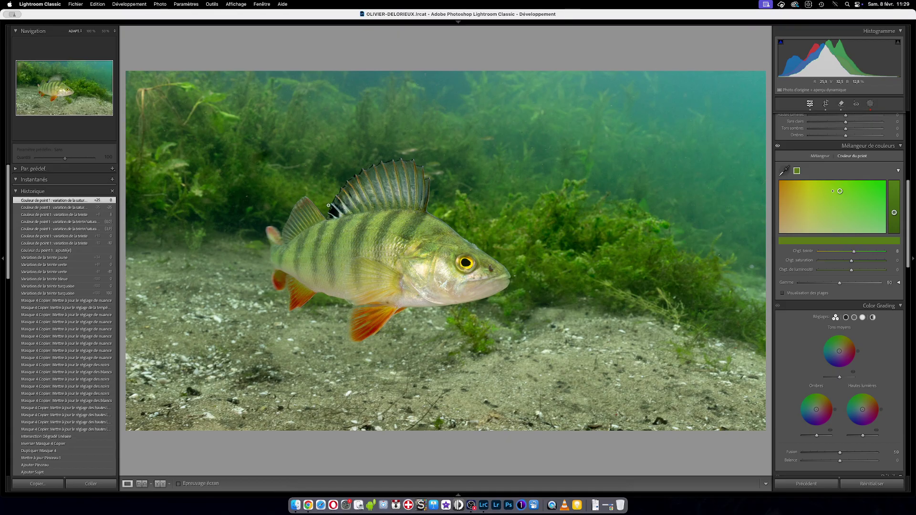
key("y")
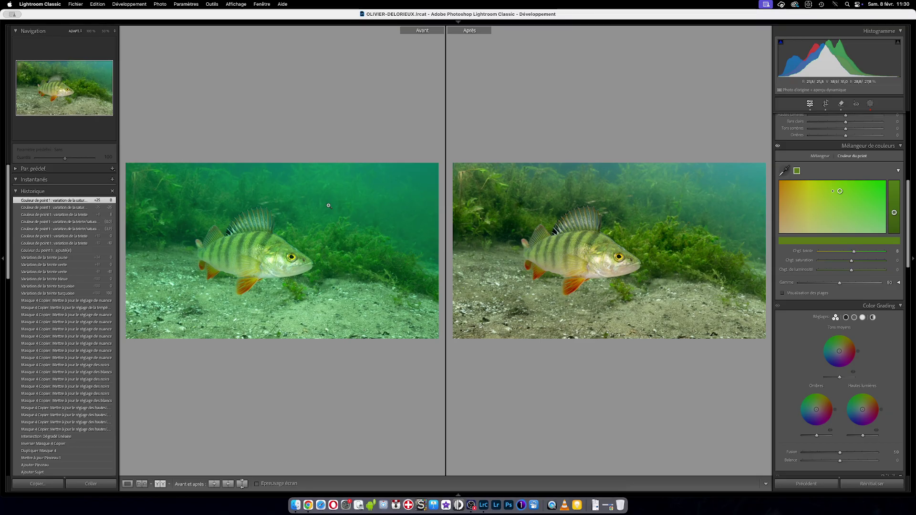
key("y")
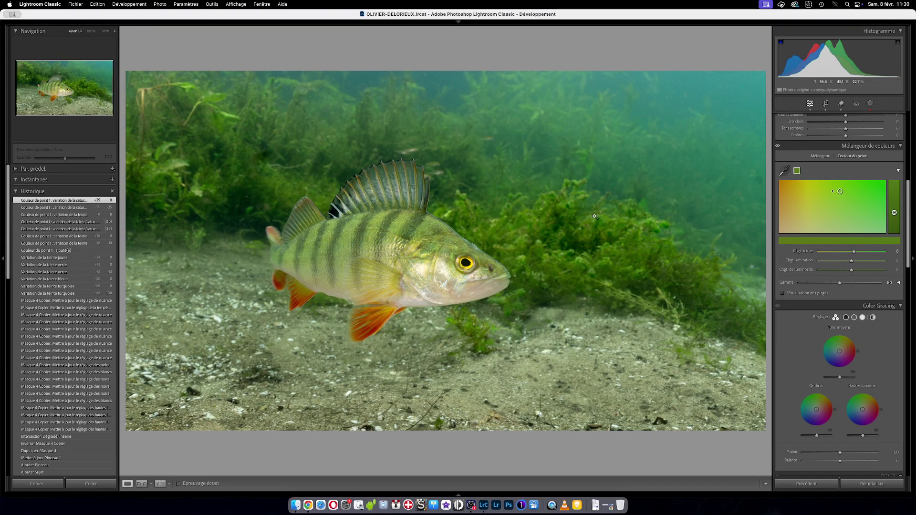
Examine the perch's dorsal fin, head and body at close magnification and against the whole photo.
left_click(420, 168)
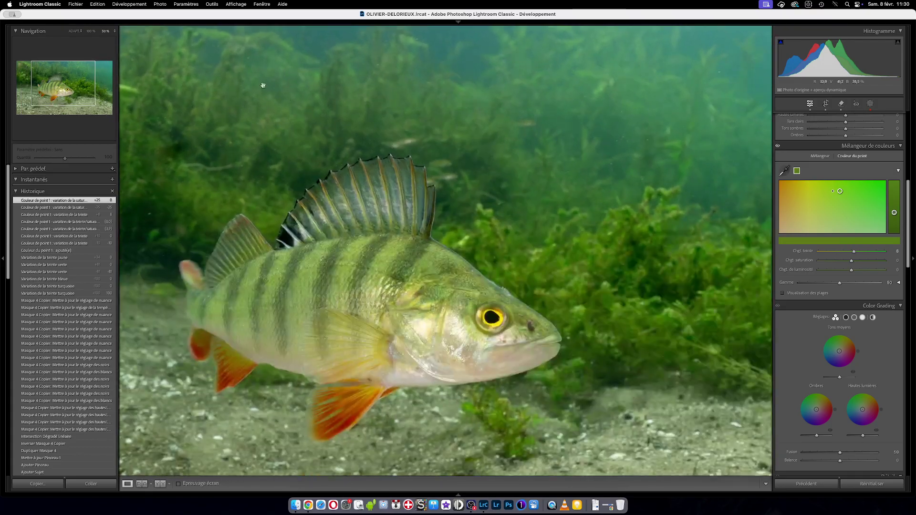
key("super+equal")
left_click_drag(447, 219, 574, 292)
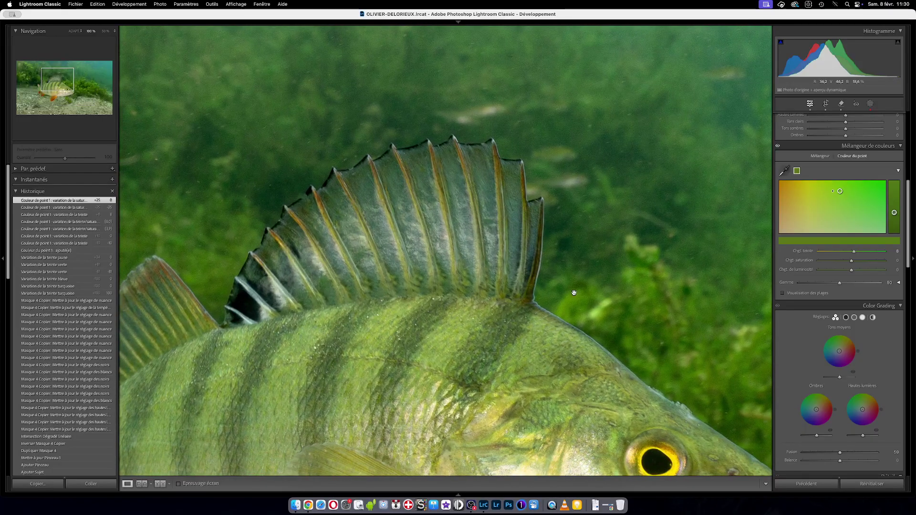
left_click(572, 265)
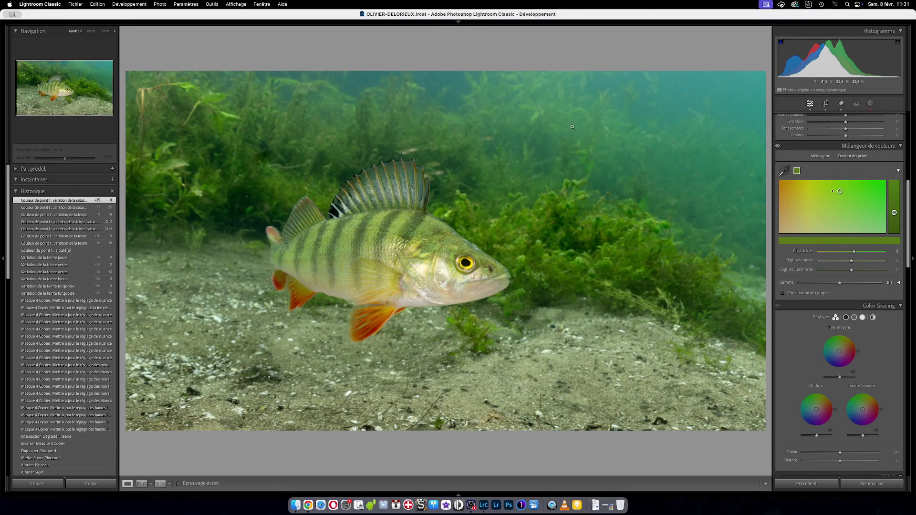
left_click(419, 173)
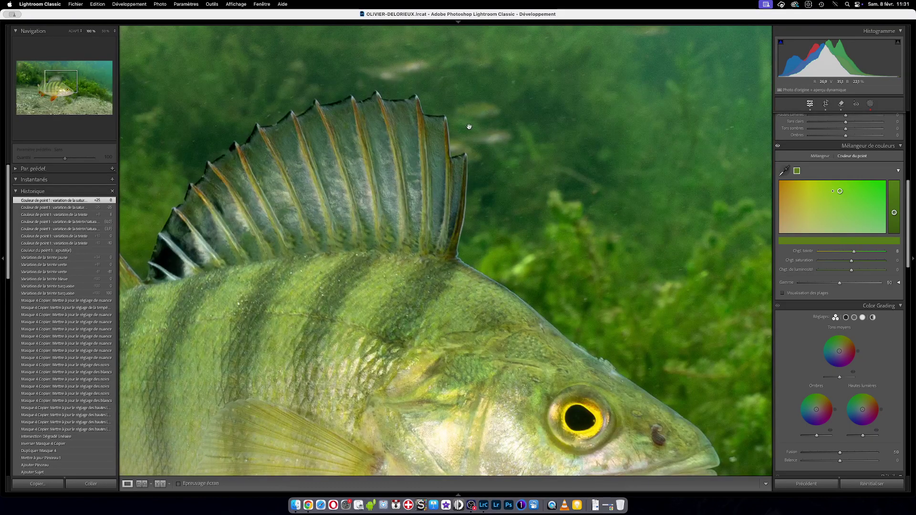
left_click(510, 169)
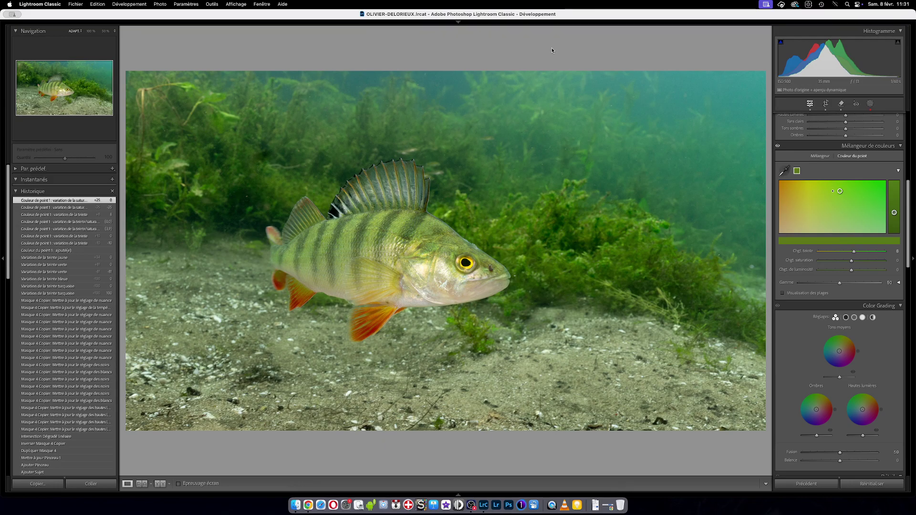
left_click(449, 237)
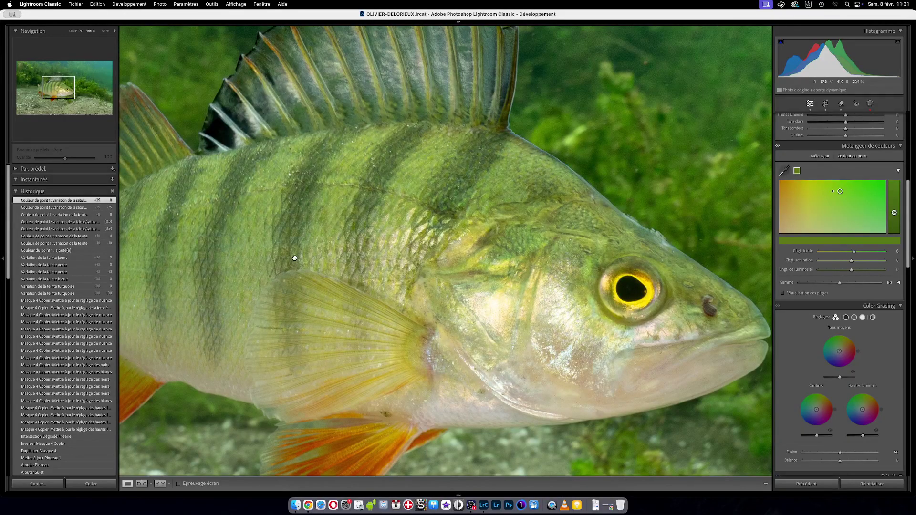
left_click(370, 227)
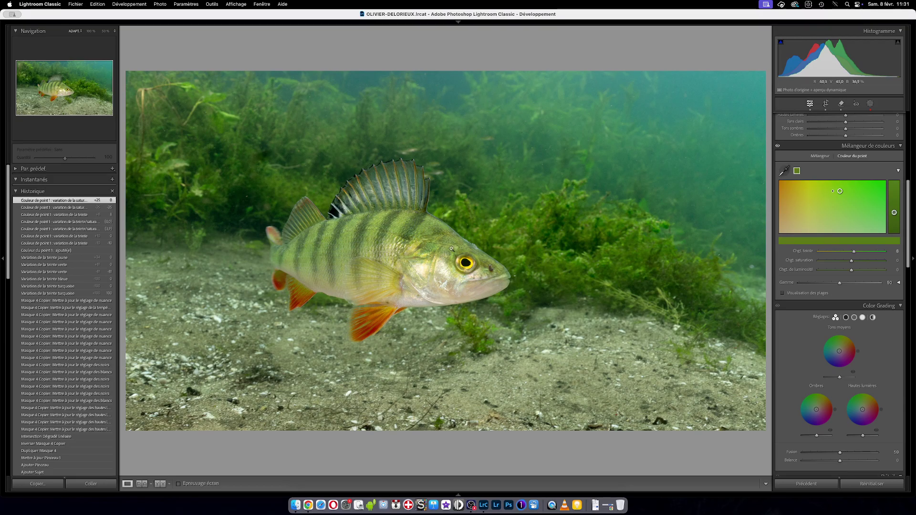
Preview the areas covered by each existing mask and select Masque 4 on the perch.
left_click(870, 103)
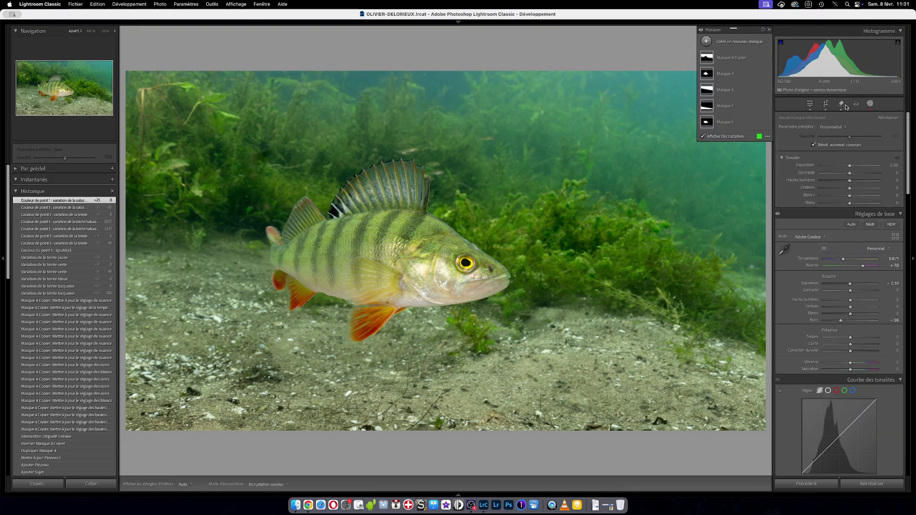
left_click(708, 75)
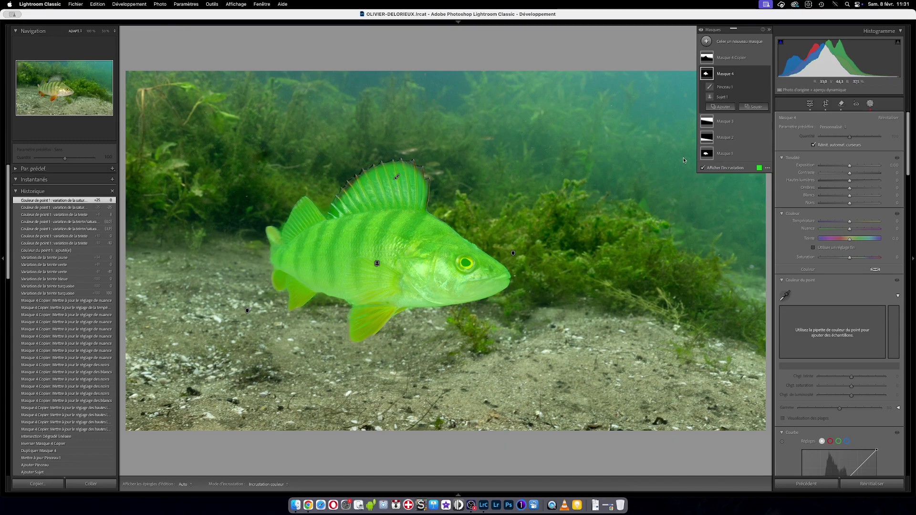
mouse_move(707, 141)
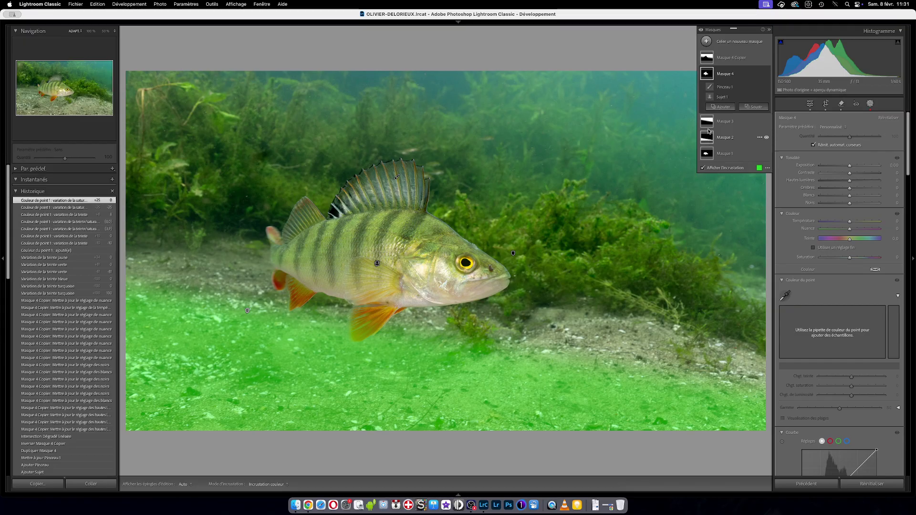
mouse_move(710, 125)
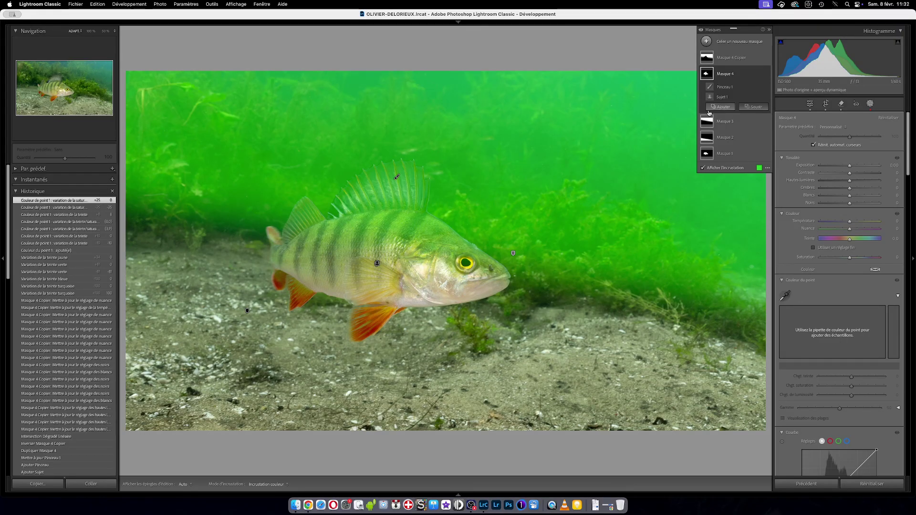
mouse_move(712, 53)
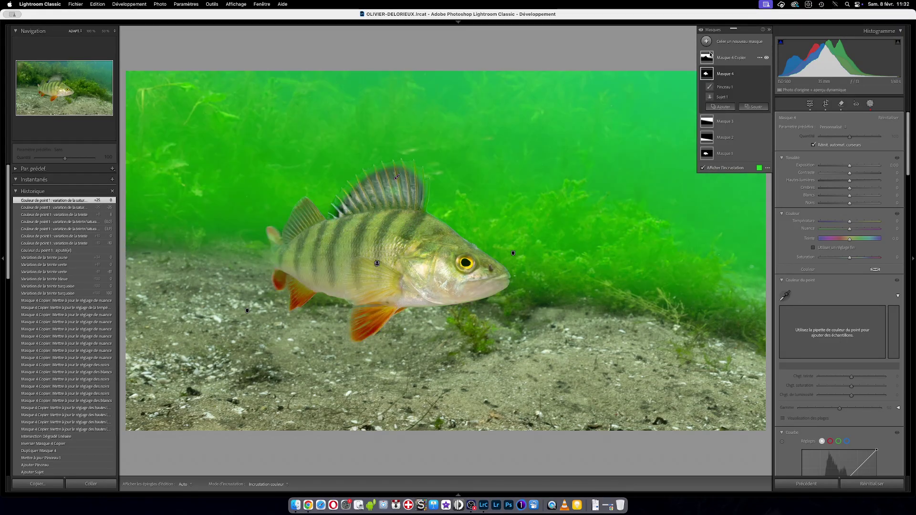
left_click(708, 76)
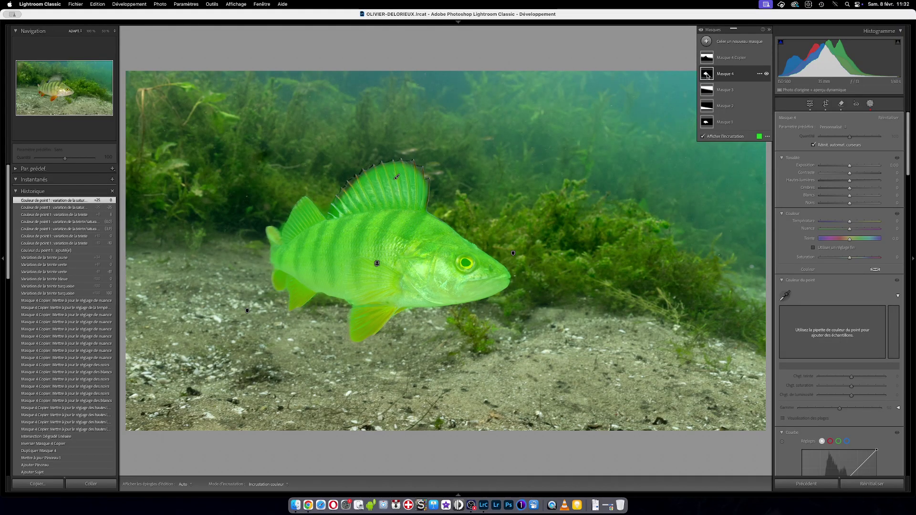
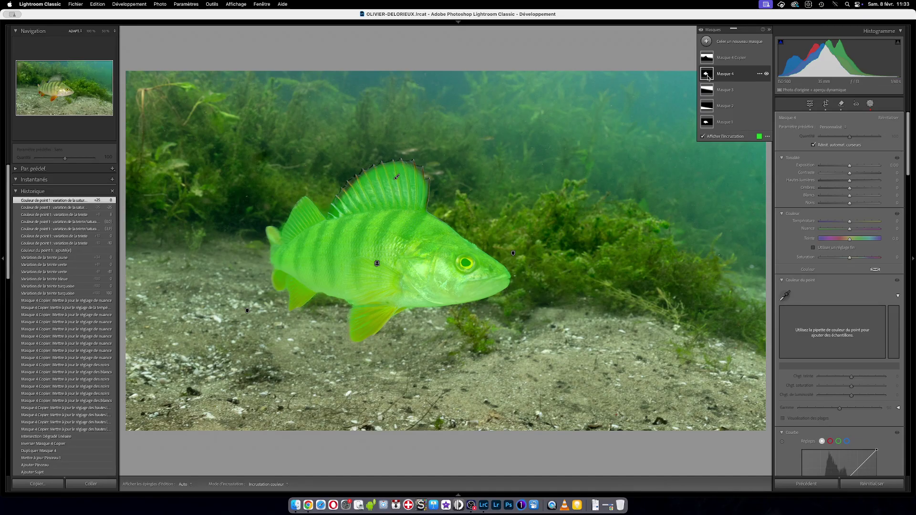
Intersect Masque 4 with a brush, reducing the brush size to 15 and its feather.
left_click(761, 75)
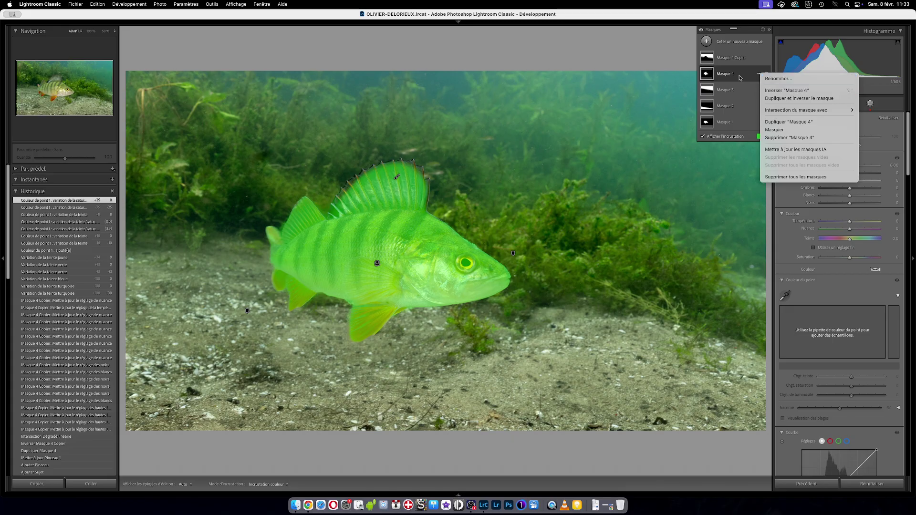
left_click(741, 76)
left_click(760, 74)
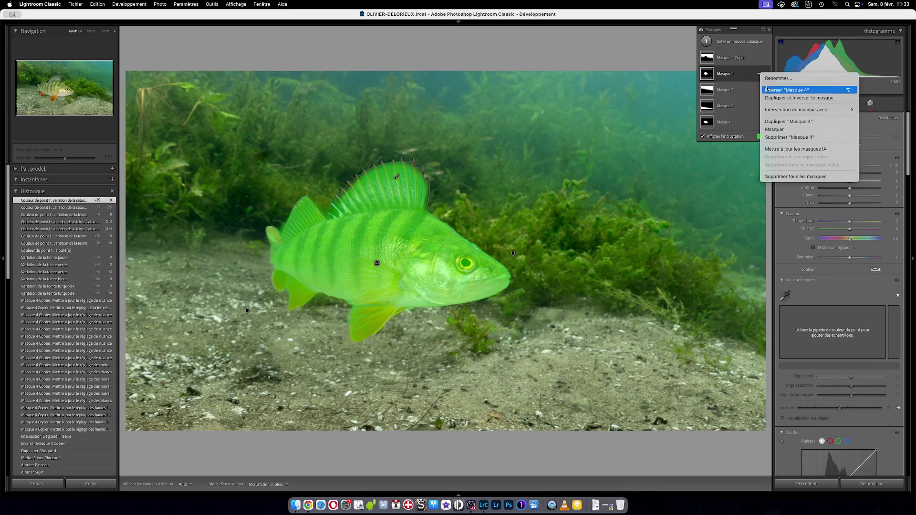
mouse_move(776, 112)
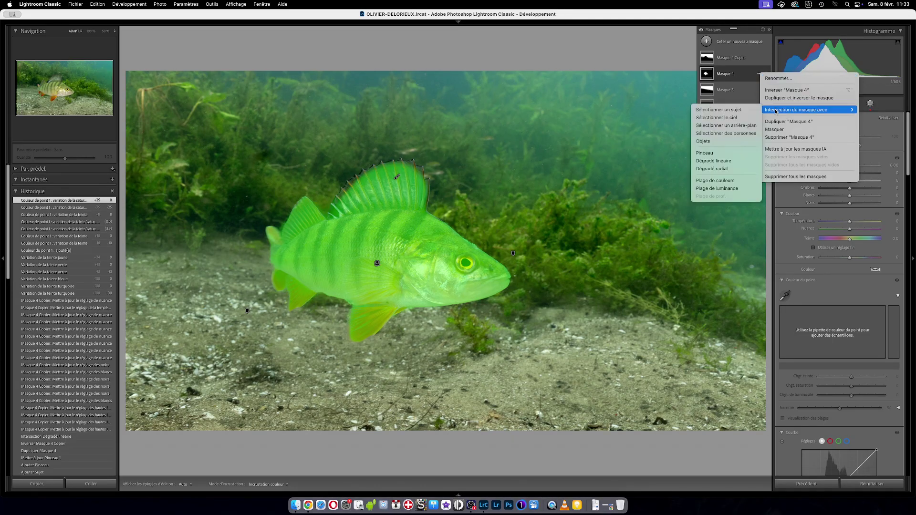
left_click(706, 153)
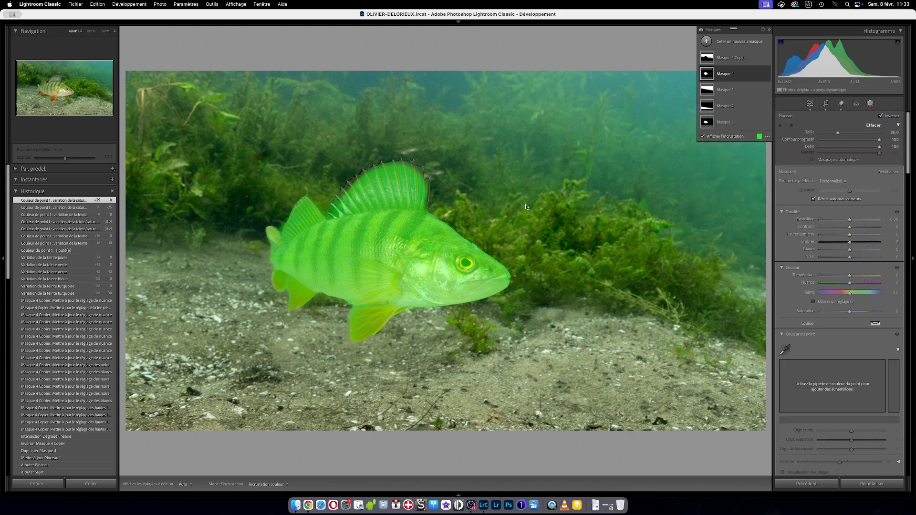
scroll(521, 205, "down", 5)
left_click_drag(854, 143, 823, 132)
scroll(547, 228, "up", 5)
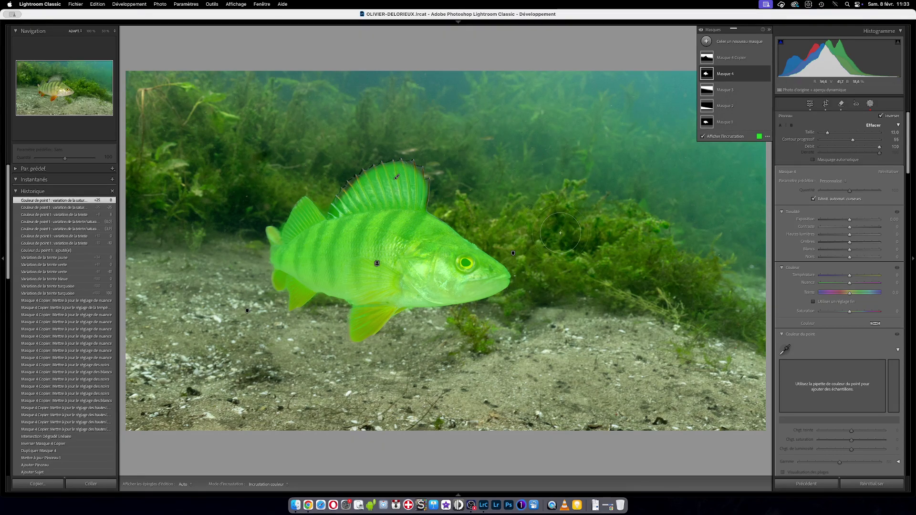
scroll(560, 234, "up", 1)
Brush the intersection over the perch's snout, eye and forehead so Masque 4 covers the front of the head.
key("h")
left_click_drag(514, 258, 496, 311)
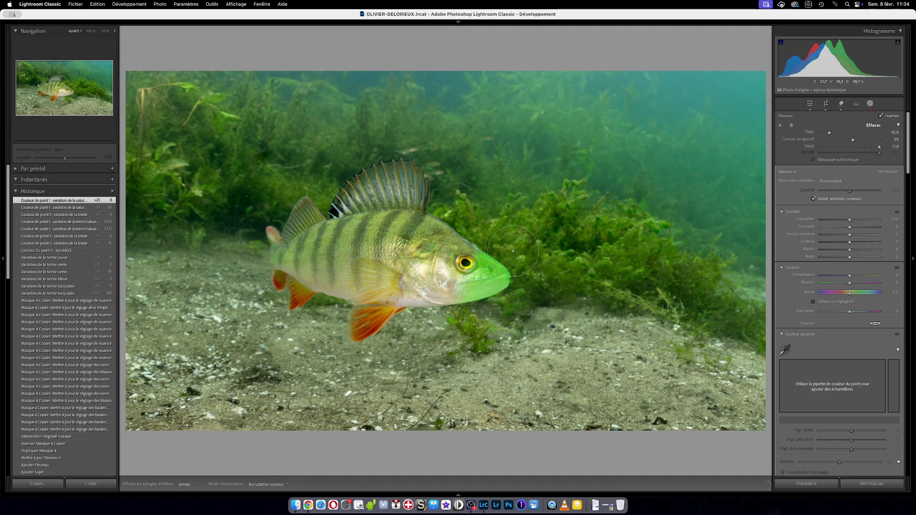
mouse_move(496, 234)
left_mouse_down()
mouse_move(478, 234)
mouse_move(524, 214)
left_mouse_up()
scroll(523, 214, "down", 4)
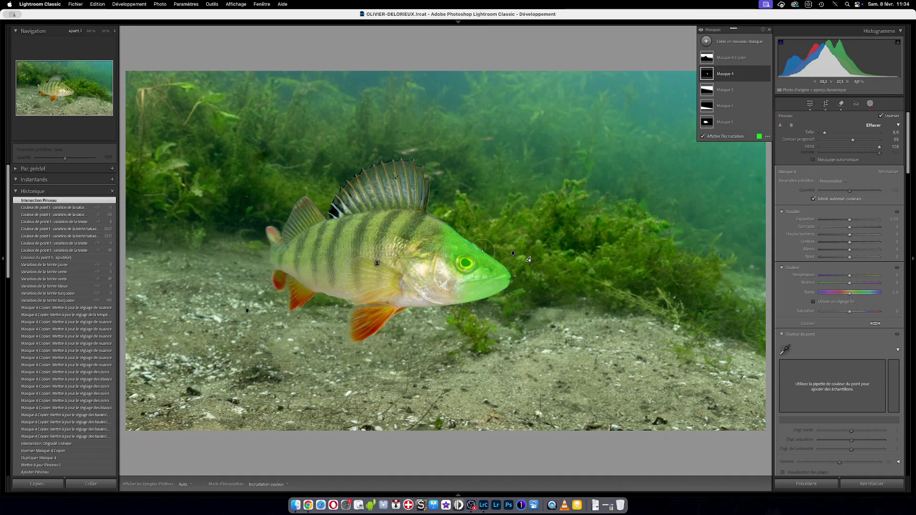
key("z")
mouse_move(546, 318)
left_mouse_down()
mouse_move(407, 259)
mouse_move(377, 269)
left_mouse_up()
scroll(504, 220, "up", 2)
scroll(504, 221, "up", 2)
key("h")
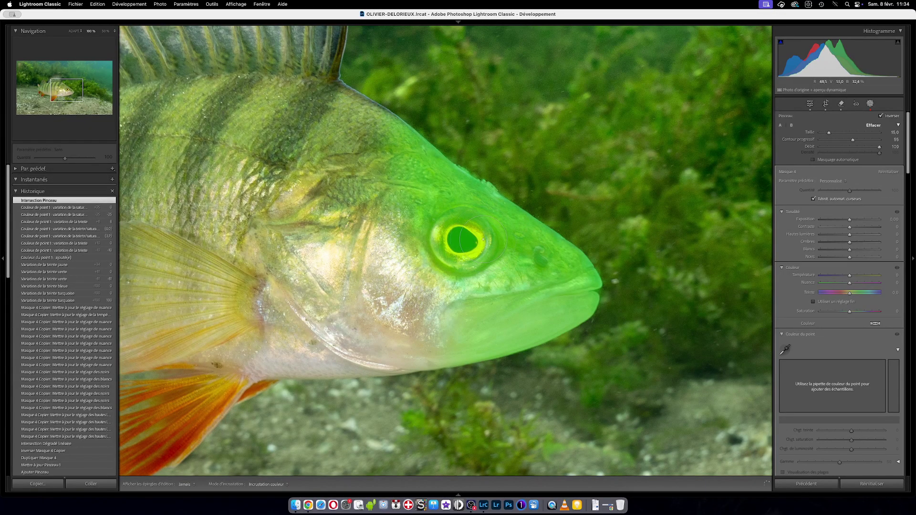
key("h")
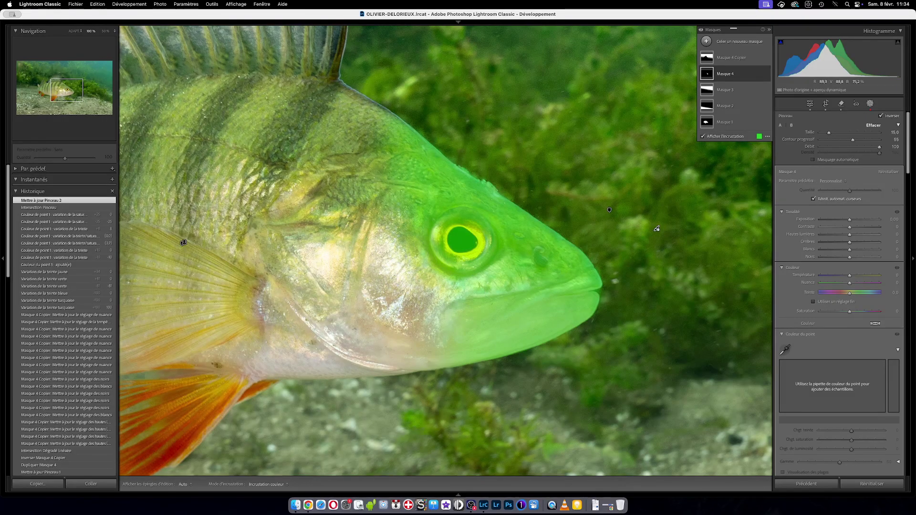
Extend Masque 4 over the perch's nape, dorsal fin and upper flank with a larger brush.
key("bracketleft")
left_click_drag(430, 150, 623, 290)
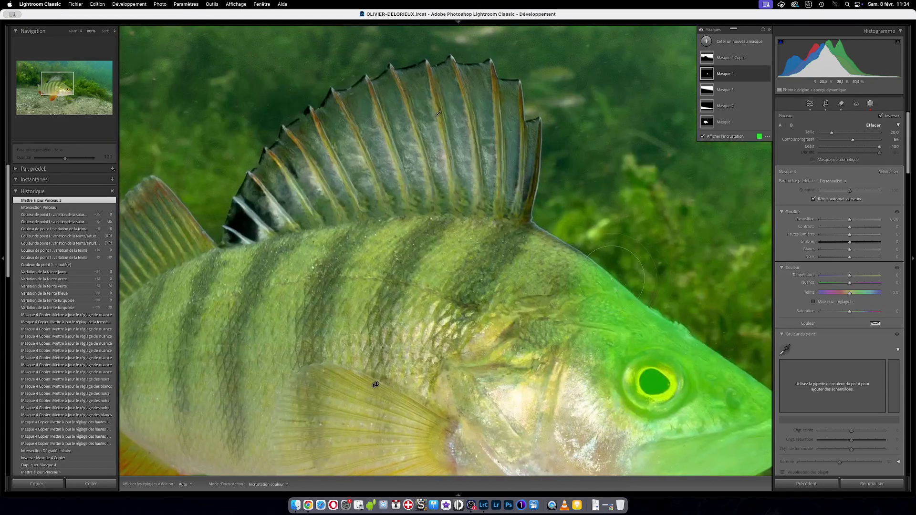
key("h")
mouse_move(505, 240)
left_mouse_down()
mouse_move(528, 260)
mouse_move(514, 216)
mouse_move(521, 100)
mouse_move(528, 209)
mouse_move(456, 78)
mouse_move(444, 93)
mouse_move(512, 119)
left_mouse_up()
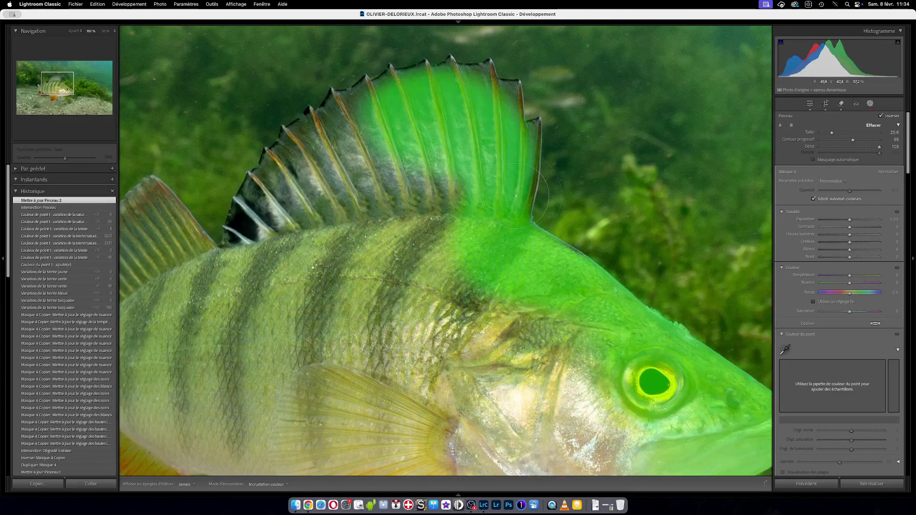
mouse_move(515, 196)
left_mouse_down()
mouse_move(544, 153)
mouse_move(526, 115)
mouse_move(525, 198)
mouse_move(510, 146)
mouse_move(511, 194)
mouse_move(481, 181)
mouse_move(518, 153)
mouse_move(496, 128)
mouse_move(397, 145)
mouse_move(356, 104)
mouse_move(381, 103)
mouse_move(412, 220)
mouse_move(421, 201)
mouse_move(448, 205)
mouse_move(519, 256)
mouse_move(457, 251)
mouse_move(472, 234)
mouse_move(402, 307)
mouse_move(442, 220)
mouse_move(405, 298)
mouse_move(402, 326)
mouse_move(491, 226)
mouse_move(509, 297)
mouse_move(533, 296)
mouse_move(535, 313)
mouse_move(550, 298)
mouse_move(457, 314)
mouse_move(542, 229)
mouse_move(542, 242)
mouse_move(459, 256)
mouse_move(423, 240)
mouse_move(362, 268)
mouse_move(387, 202)
mouse_move(375, 253)
mouse_move(397, 261)
mouse_move(367, 285)
mouse_move(367, 275)
mouse_move(499, 207)
mouse_move(475, 189)
mouse_move(398, 203)
mouse_move(354, 228)
mouse_move(361, 212)
mouse_move(443, 139)
mouse_move(514, 161)
mouse_move(553, 169)
left_mouse_up()
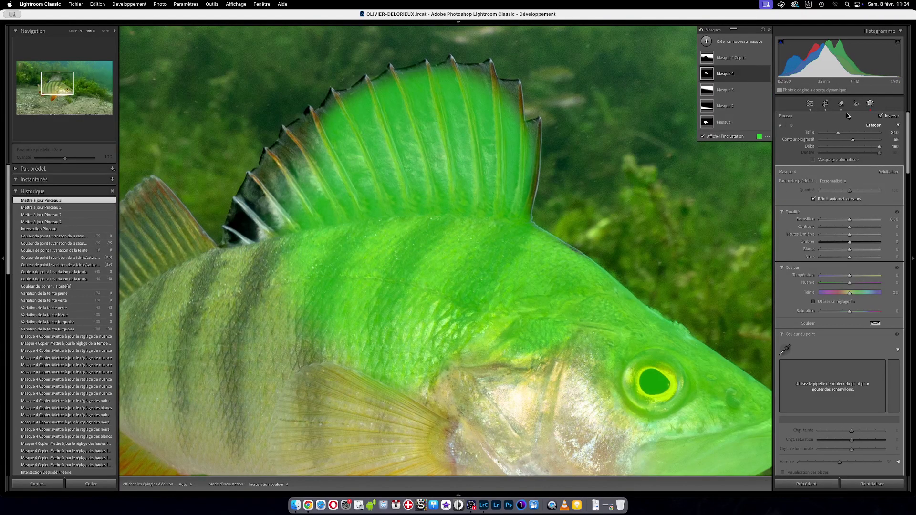
View the perch in the Library module and return to developing the whole photo.
key("e")
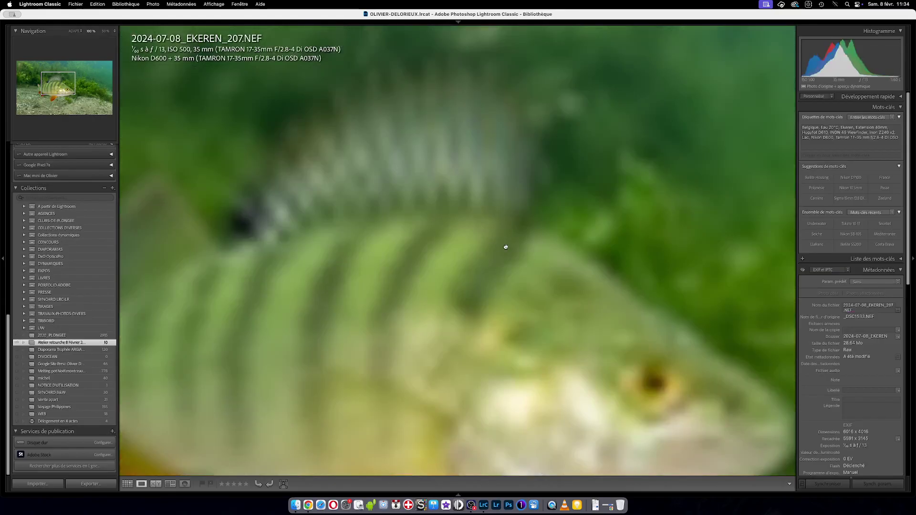
left_click(506, 247)
left_click(425, 247)
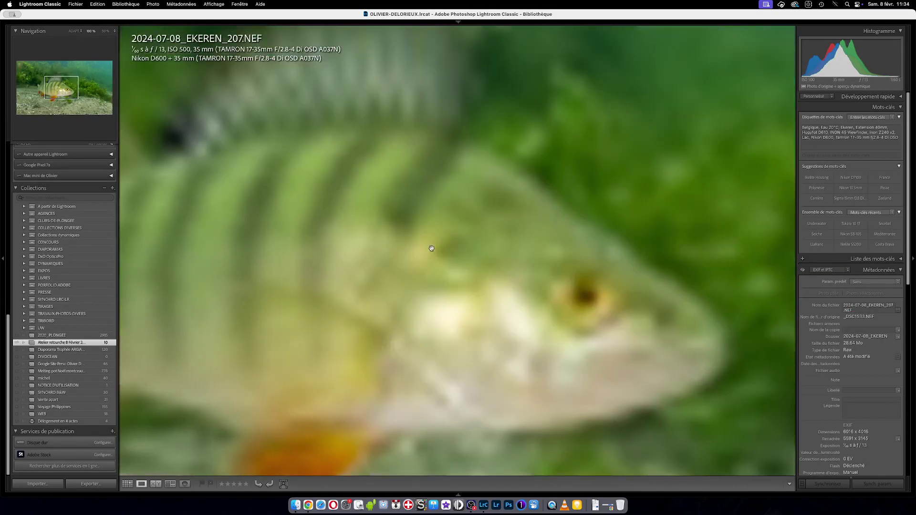
left_click(433, 249)
key("d")
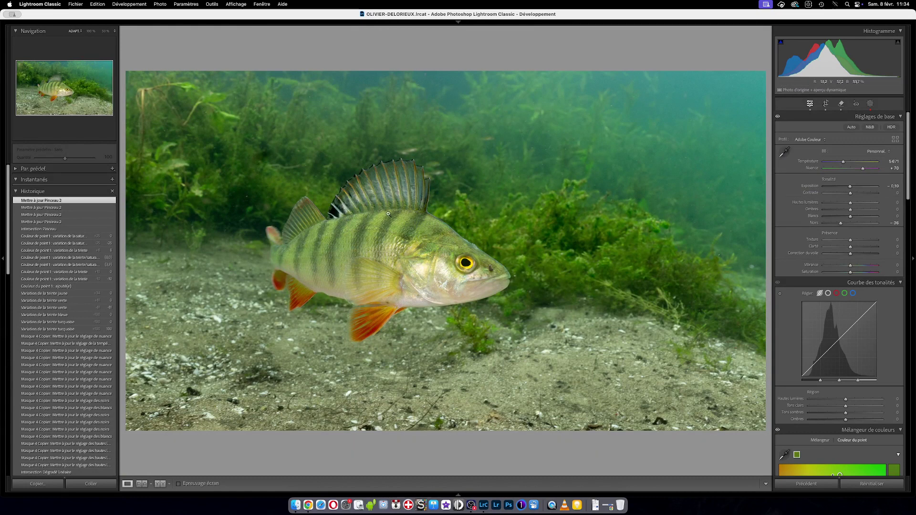
Reselect Masque 4 and raise its clarity to about 18.
left_click(870, 104)
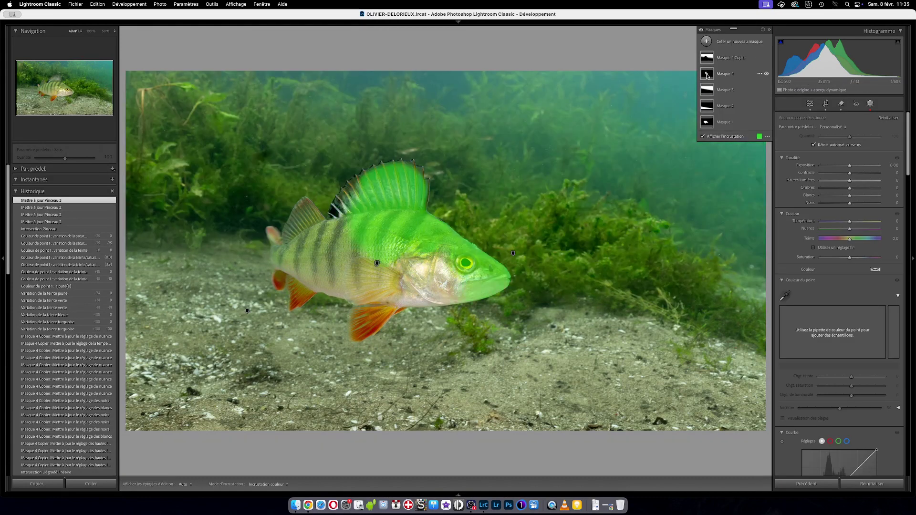
left_click(708, 74)
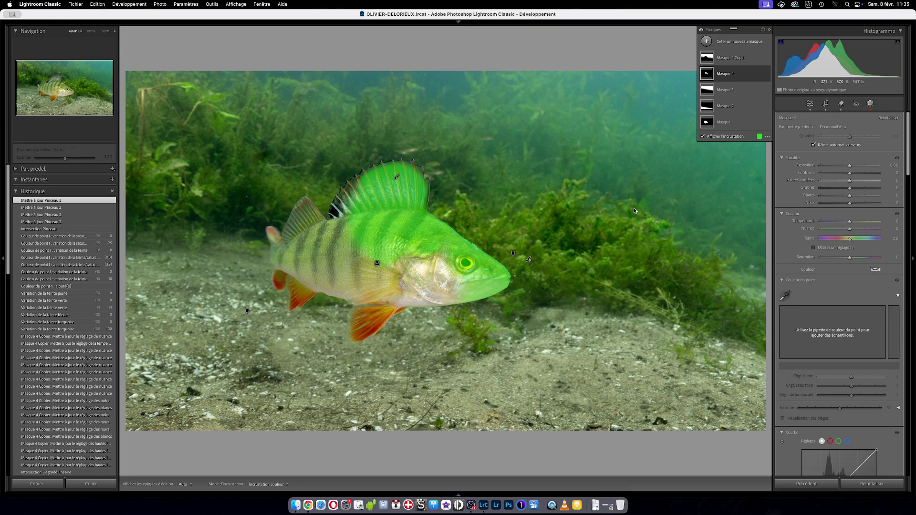
left_click(501, 302)
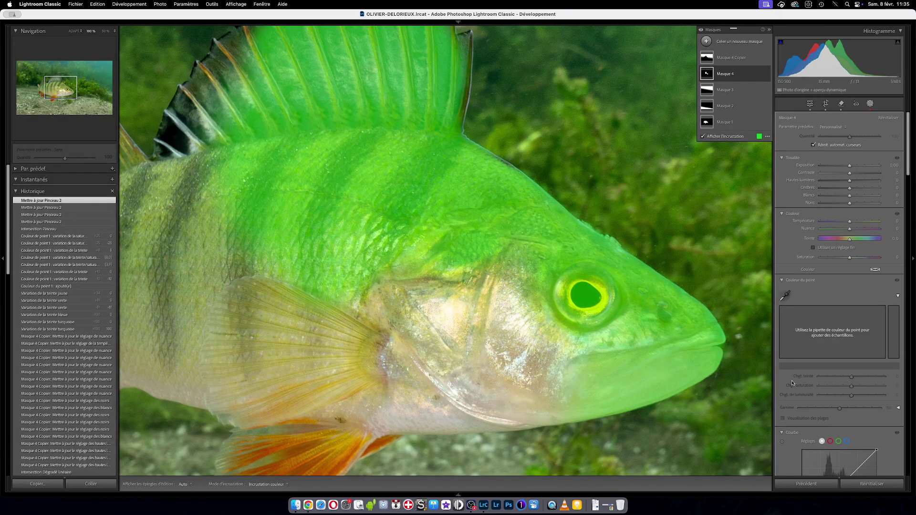
scroll(792, 383, "down", 5)
scroll(792, 380, "up", 3)
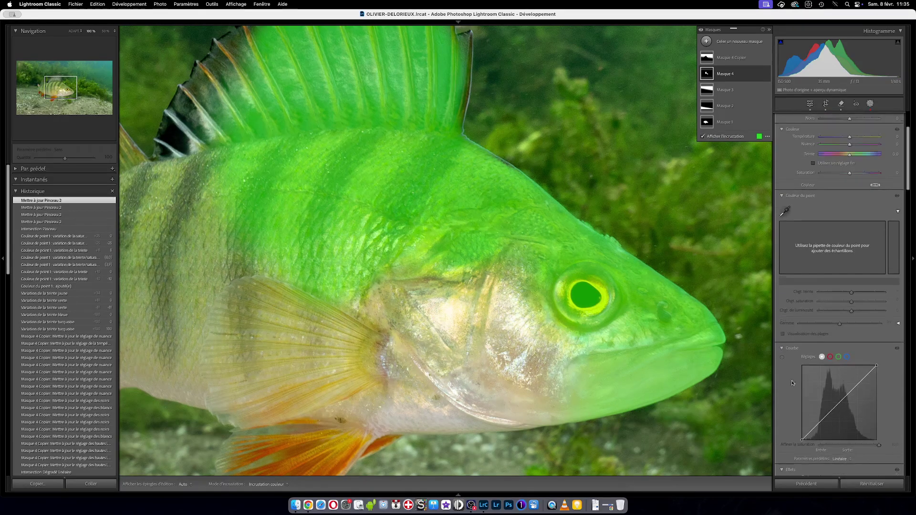
scroll(792, 380, "down", 5)
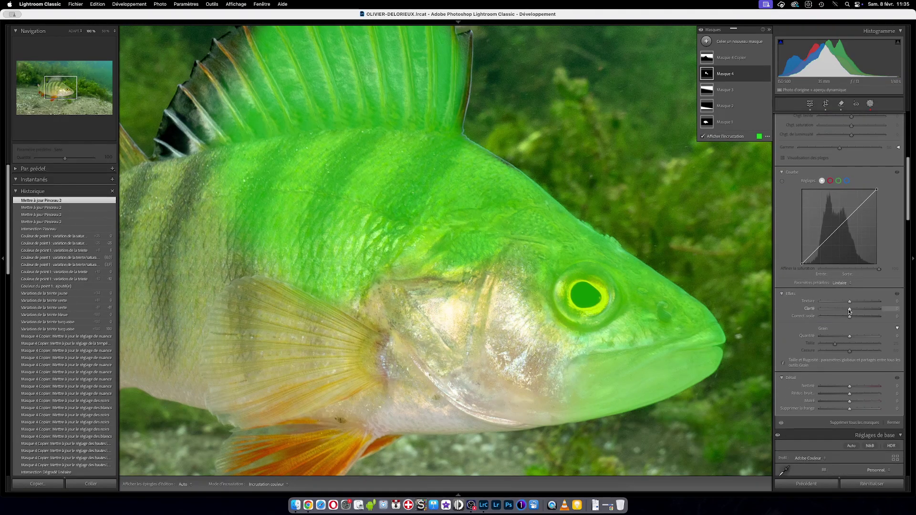
mouse_move(850, 310)
left_mouse_down()
mouse_move(870, 314)
mouse_move(831, 311)
mouse_move(866, 311)
mouse_move(856, 311)
left_mouse_up()
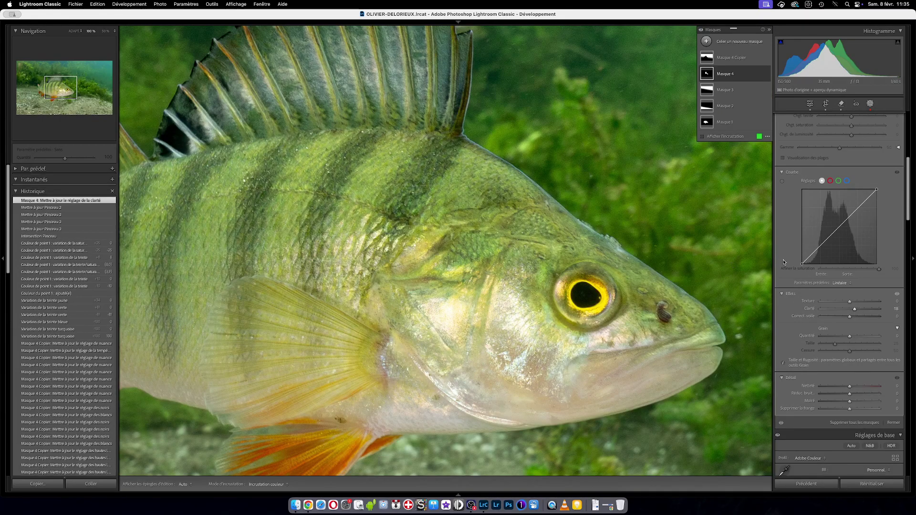
Lower the blacks of Masque 4 to -31.
scroll(788, 258, "up", 3)
scroll(787, 258, "up", 3)
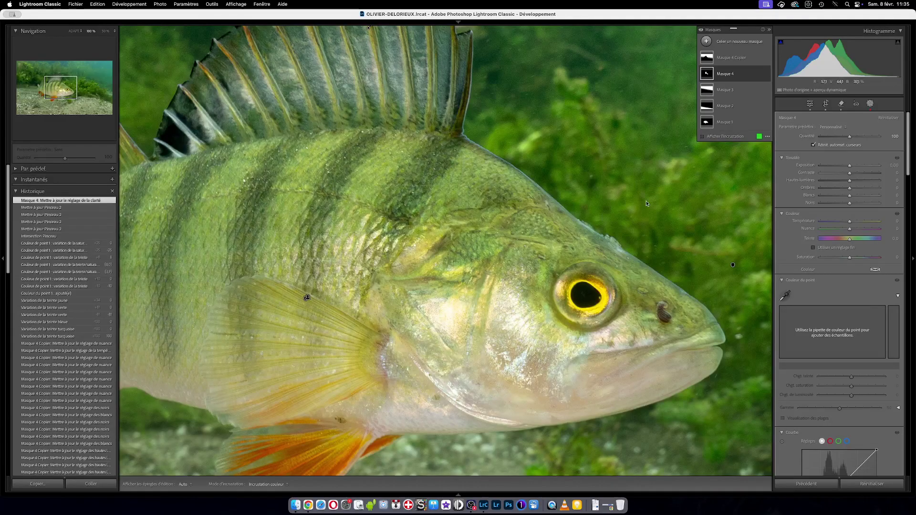
left_click_drag(849, 203, 840, 205)
left_click_drag(840, 205, 840, 204)
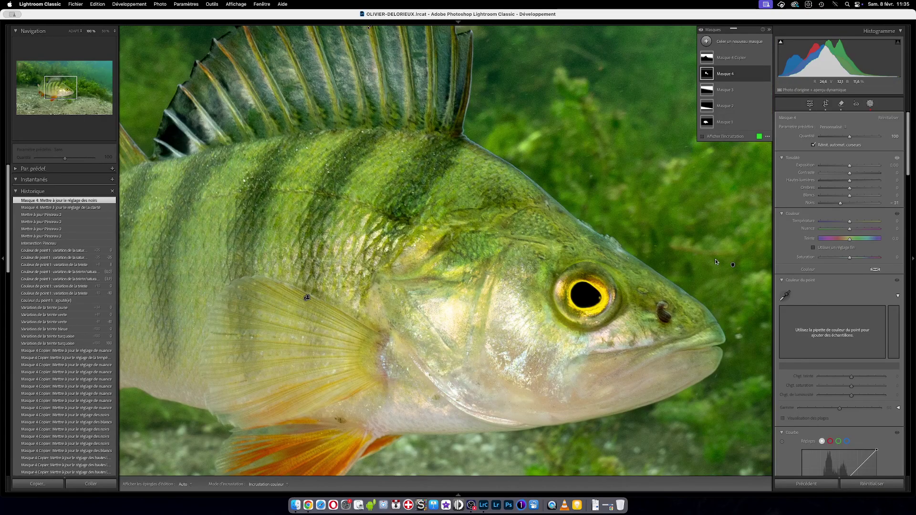
Compare the perch with Masque 4 hidden and shown, at whole-photo view and close magnification.
key("z")
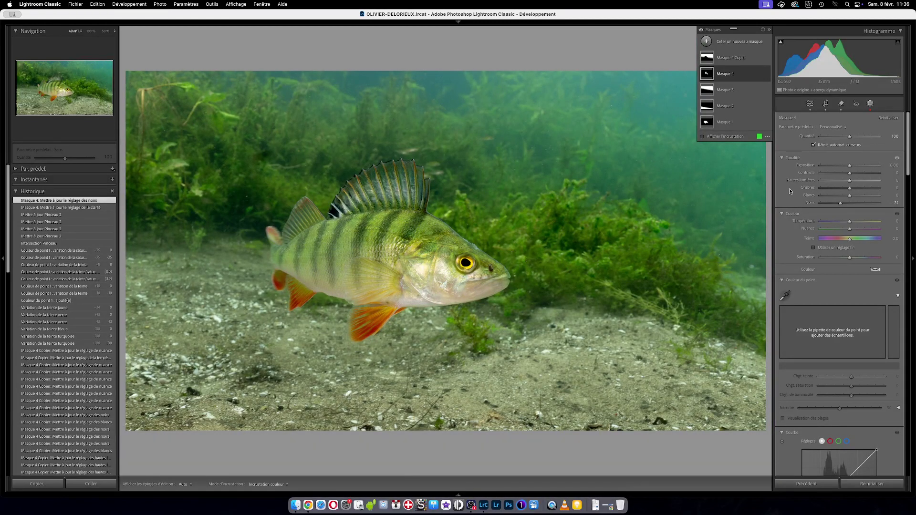
mouse_move(707, 75)
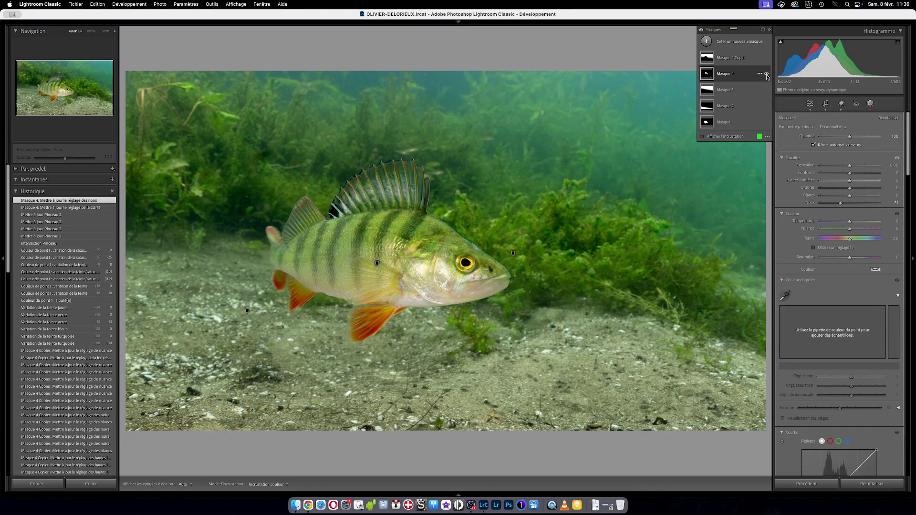
left_click(468, 263)
left_click_drag(492, 247, 454, 270)
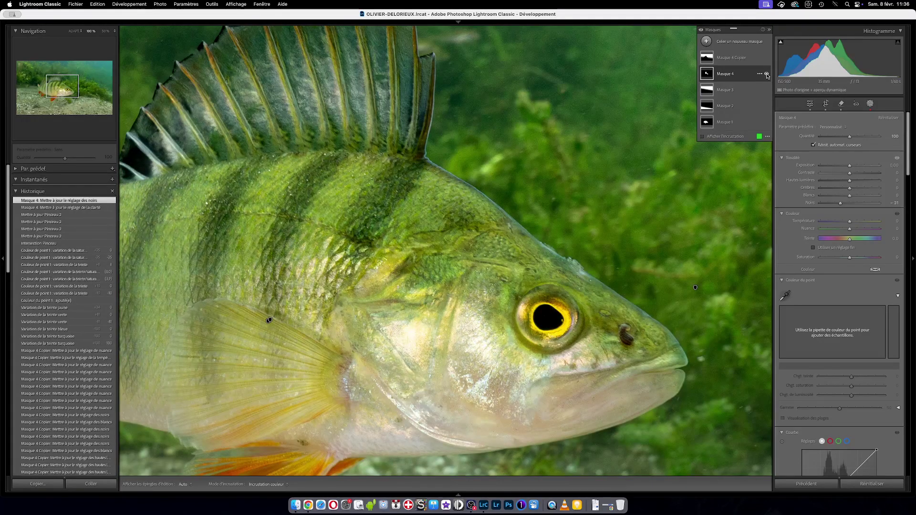
left_click(767, 74)
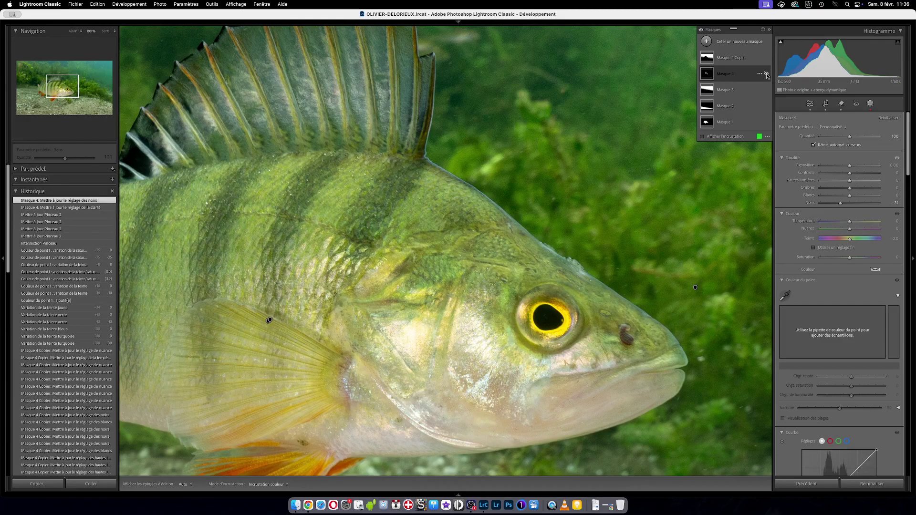
left_click(767, 74)
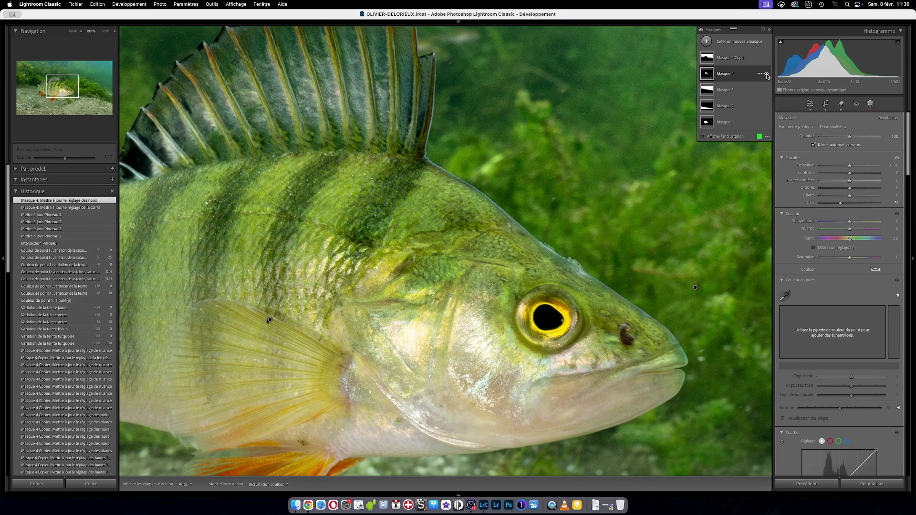
Compare the perch's head and back with Masque 4 hidden and shown, and leave masking.
left_click(767, 74)
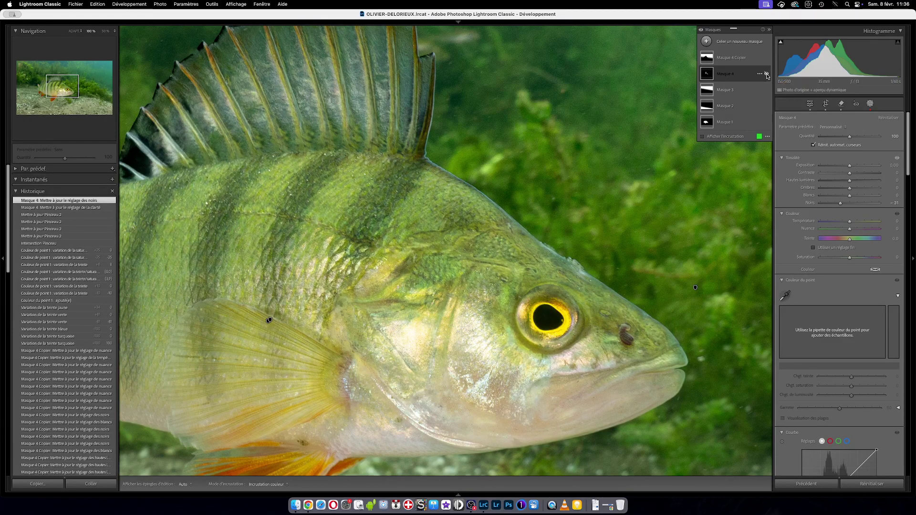
left_click(767, 74)
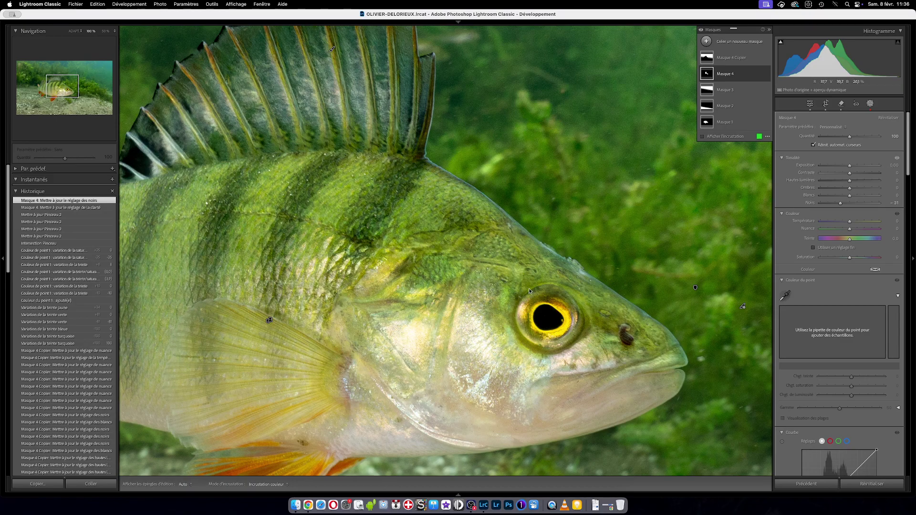
mouse_move(622, 14)
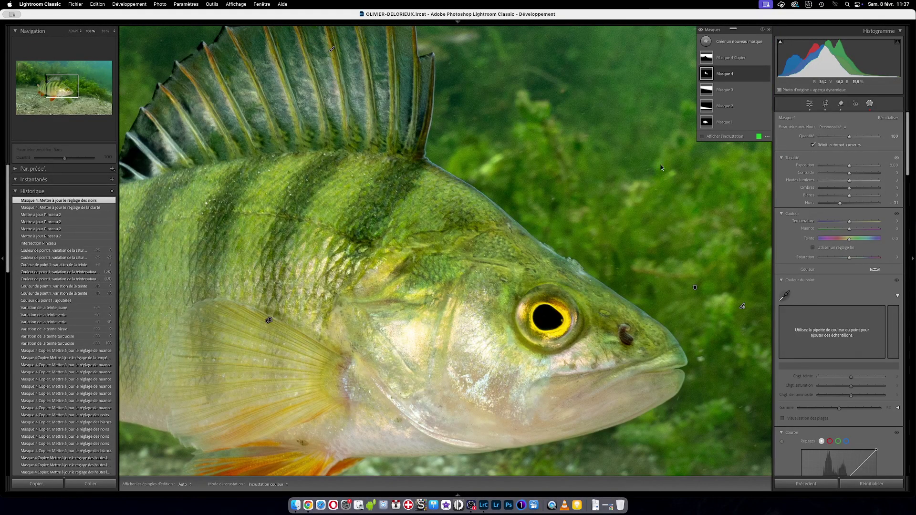
left_click(870, 104)
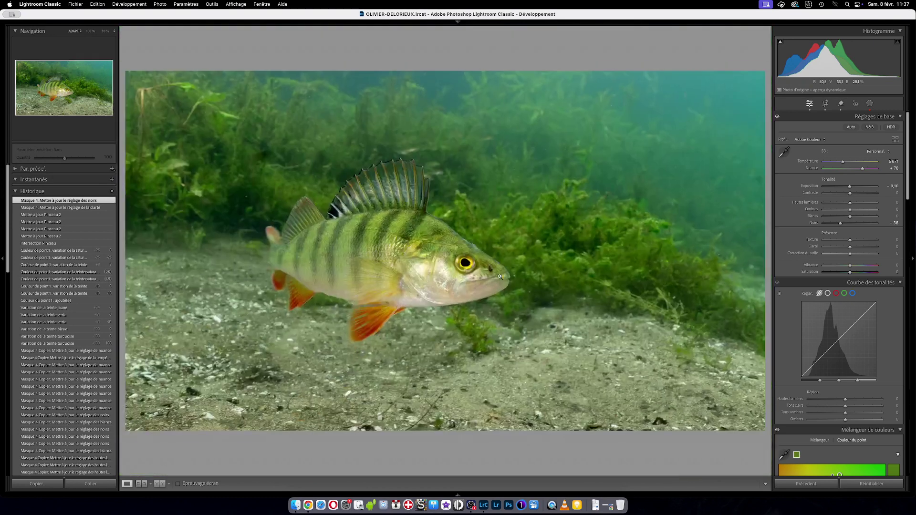
Examine the tail, background plants, blue-green water, dorsal fin and head at 100 % and in whole-photo view.
left_click(499, 275)
left_click(248, 194)
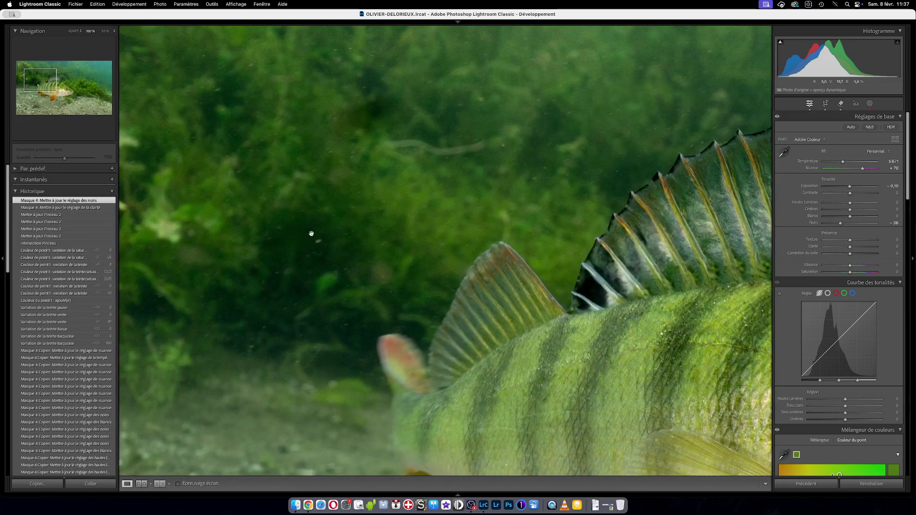
left_click(311, 233)
left_click(761, 266)
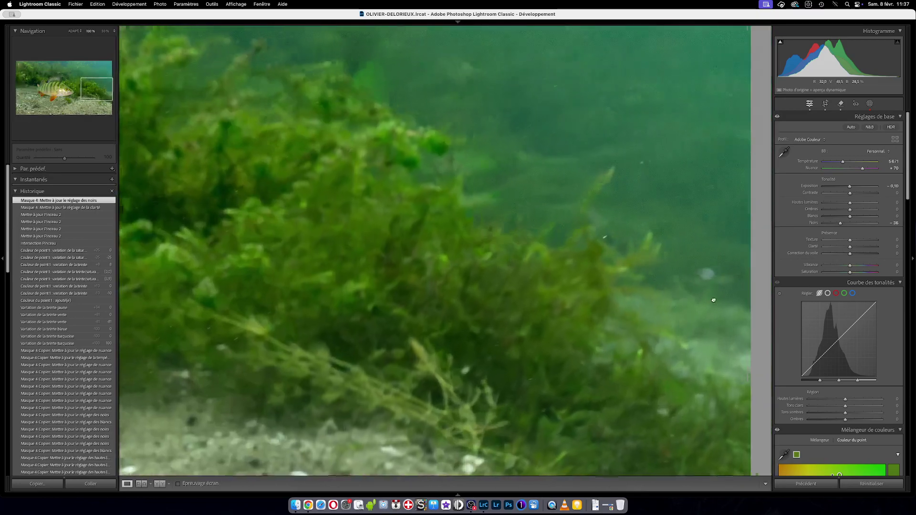
left_click_drag(676, 279, 561, 374)
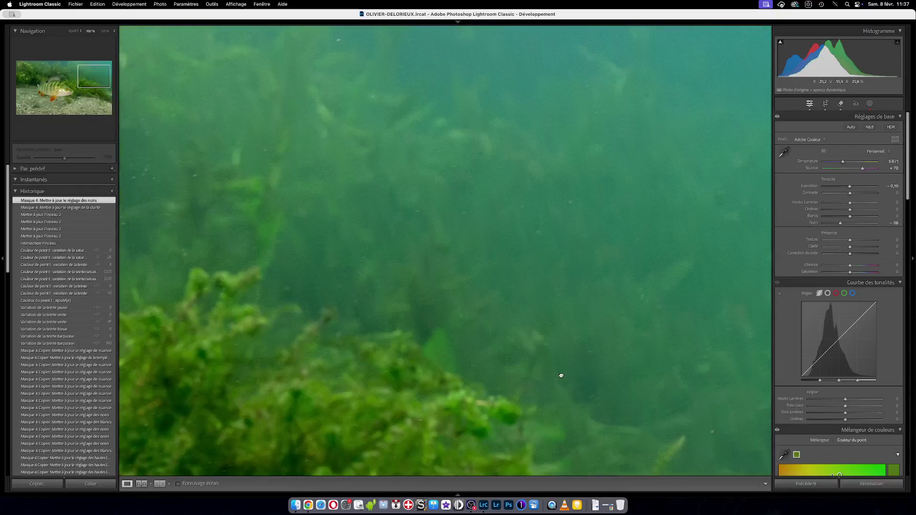
left_click_drag(569, 231, 503, 256)
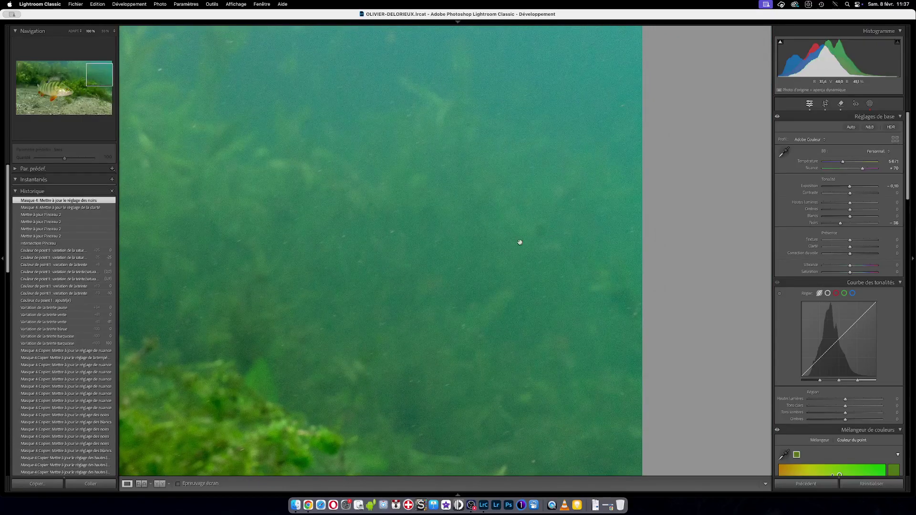
left_click(501, 250)
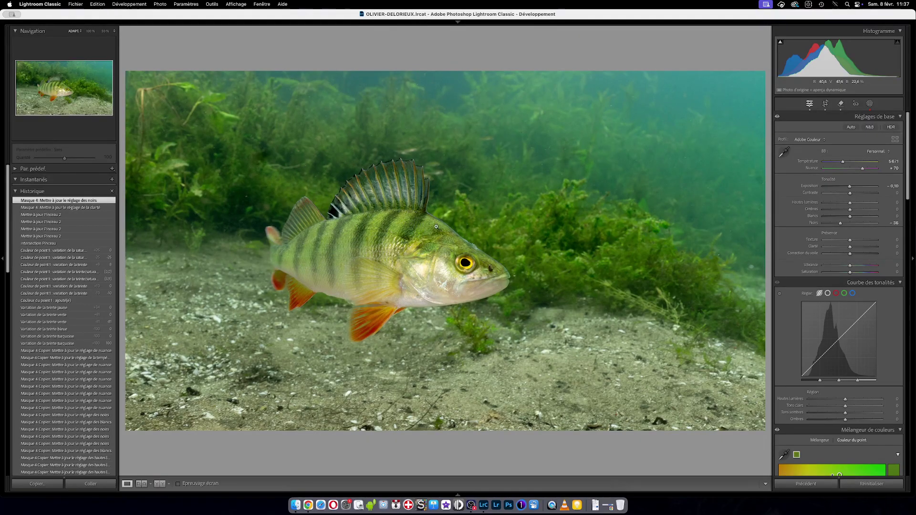
left_click(411, 194)
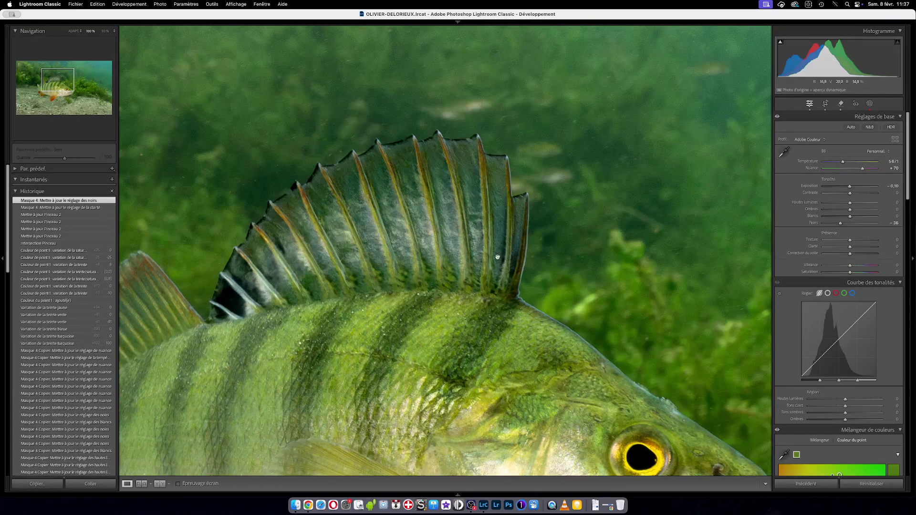
left_click(585, 266)
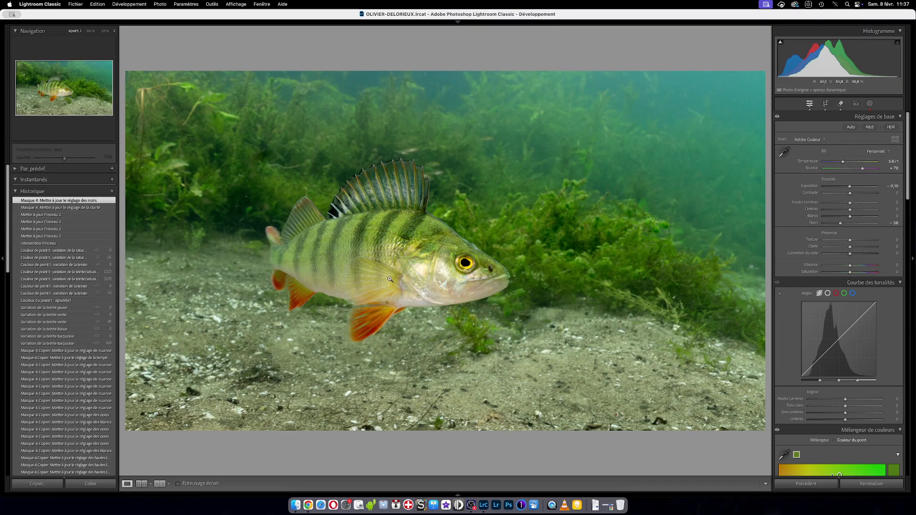
left_click(426, 282)
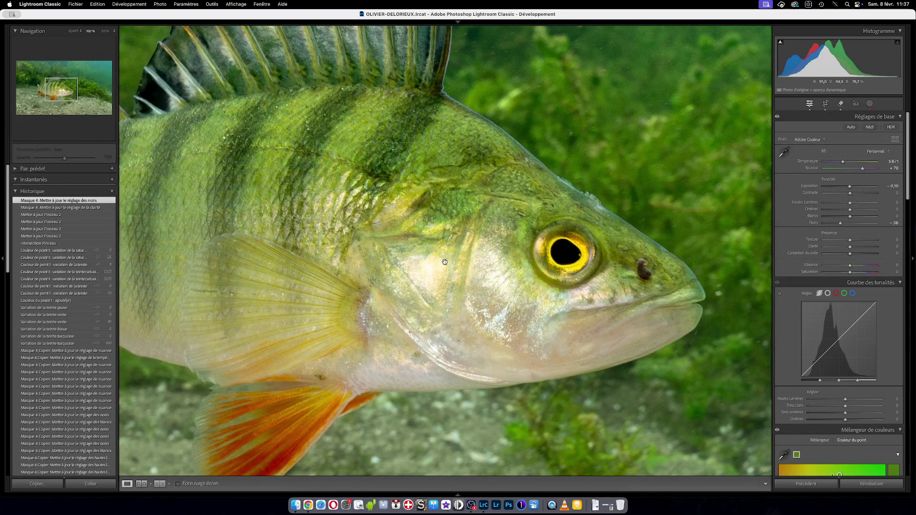
Create a new brush mask and paint it over the bright gill cover and the cheek below the eye.
left_click(870, 105)
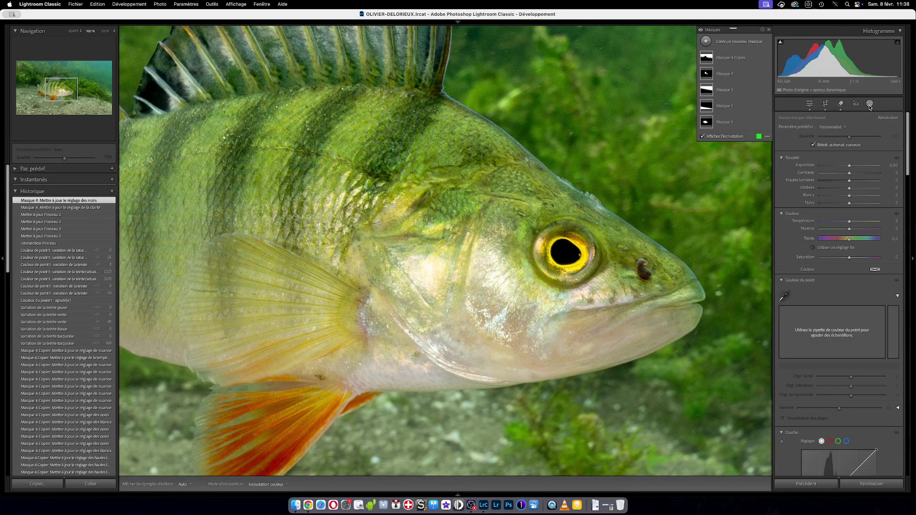
left_click(869, 105)
left_click(870, 104)
left_click(707, 41)
left_click(735, 97)
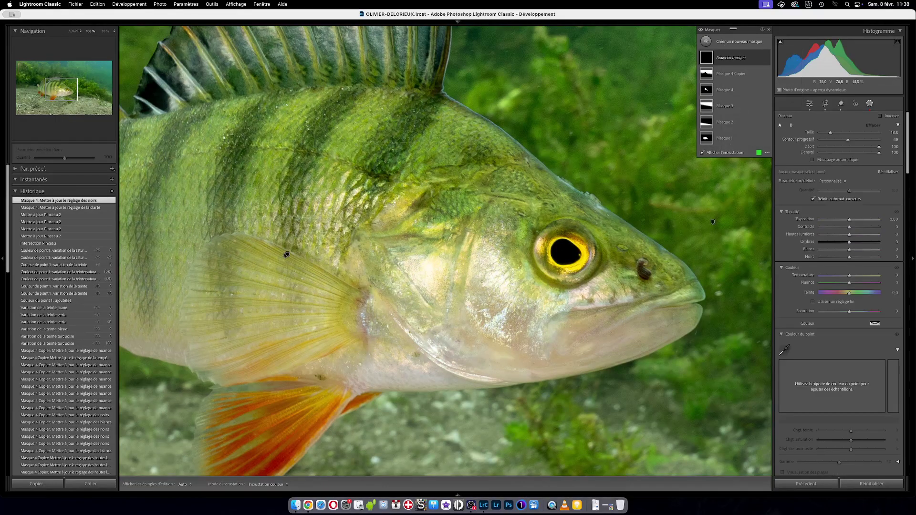
left_click_drag(411, 263, 425, 283)
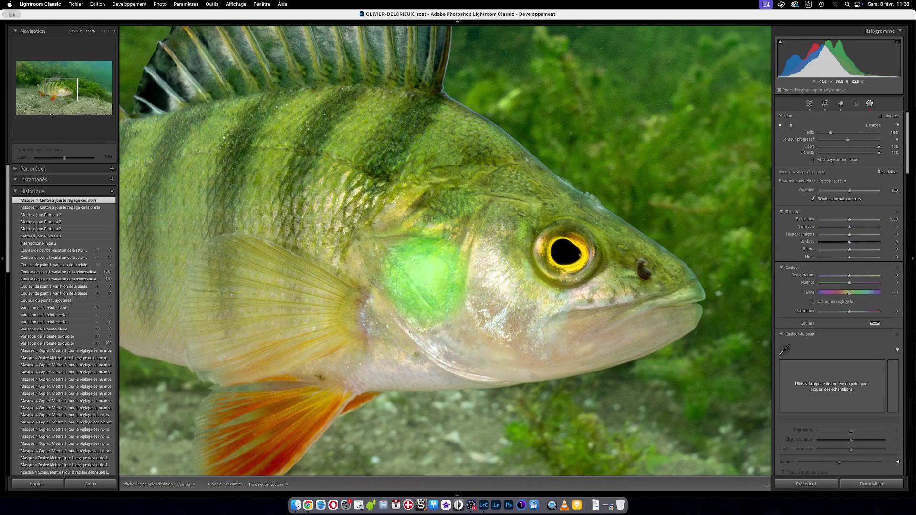
left_click_drag(506, 285, 527, 329)
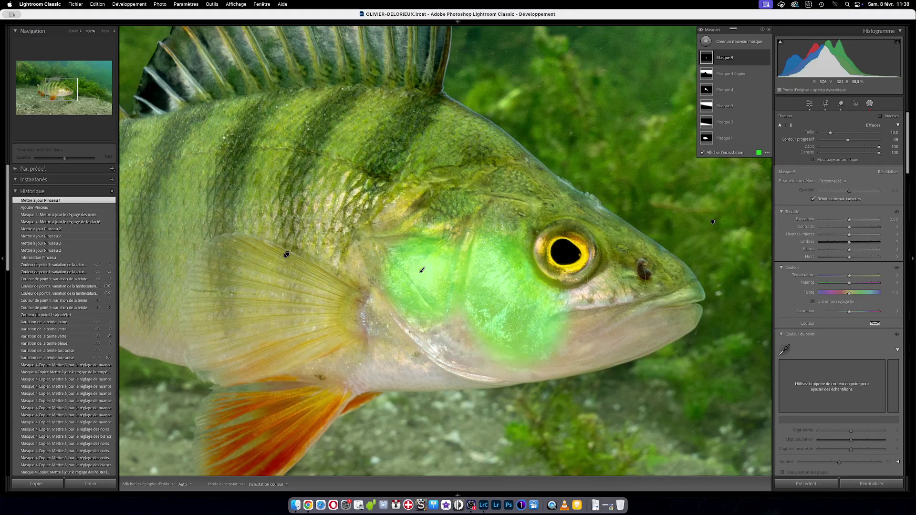
Try exposure and whites on Masque 5 and reset them, lower its highlights to about -50, and leave masking.
left_click_drag(850, 220, 840, 220)
double_click(841, 221)
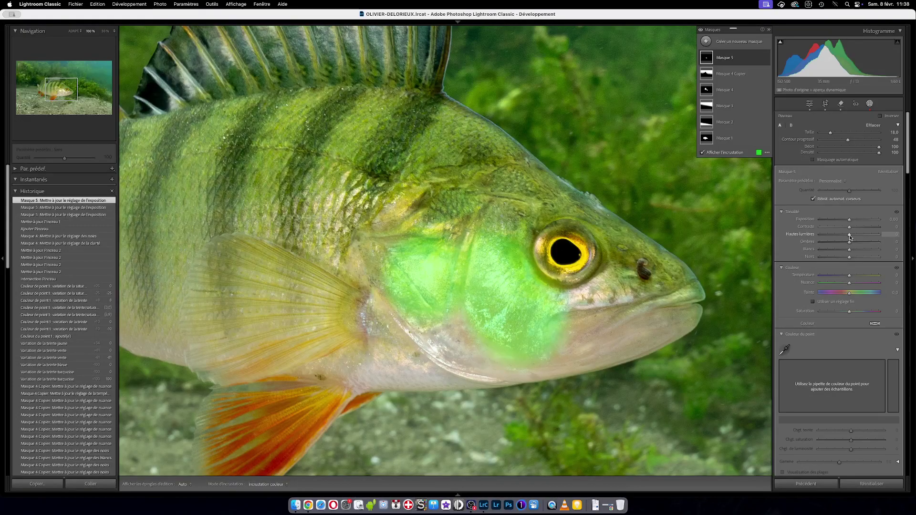
mouse_move(850, 237)
left_mouse_down()
mouse_move(823, 236)
mouse_move(849, 250)
mouse_move(826, 252)
mouse_move(839, 253)
mouse_move(848, 238)
mouse_move(833, 239)
left_mouse_up()
double_click(826, 234)
double_click(838, 252)
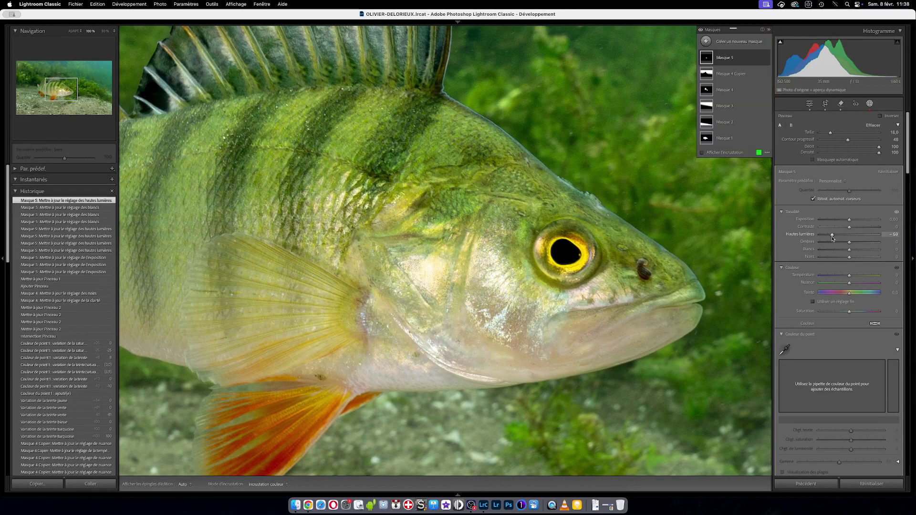
left_click(869, 104)
Examine the cheek and eye at 300 % and 200 % magnification, and the fish at 50 %.
left_click_drag(449, 269, 504, 268)
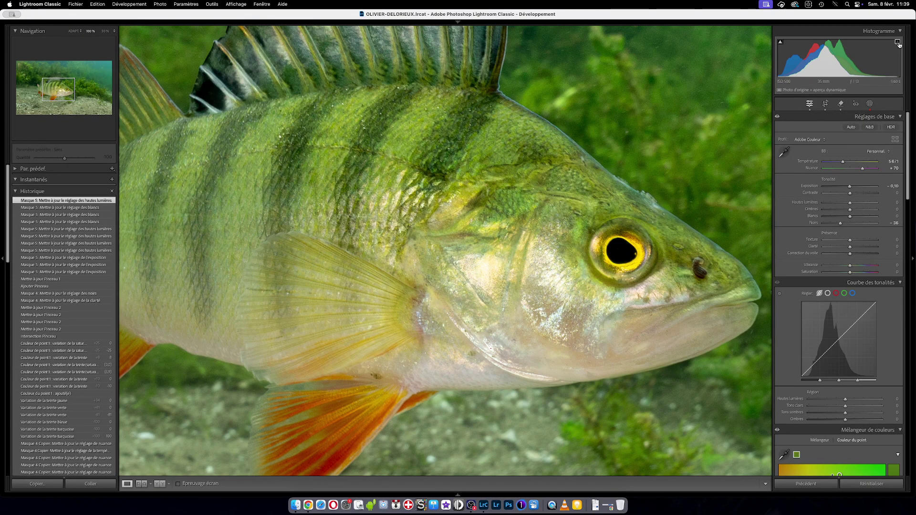
mouse_move(105, 27)
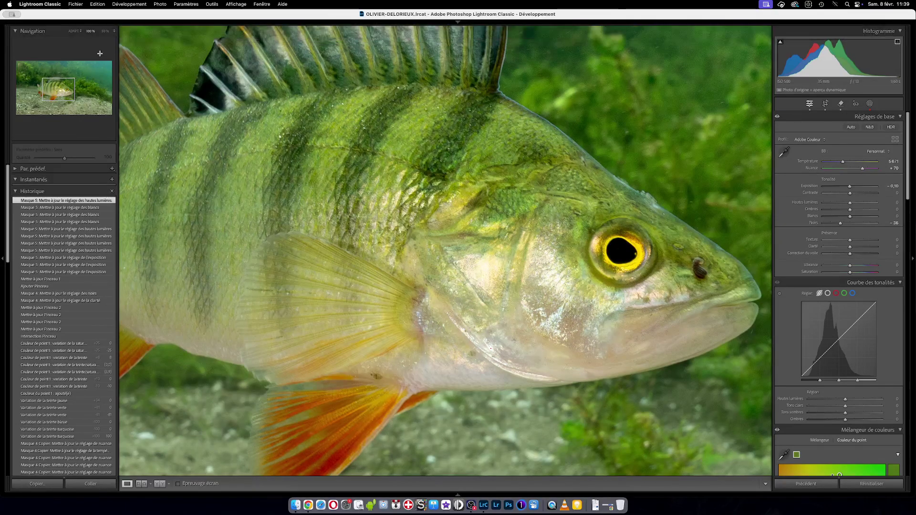
left_click(108, 31)
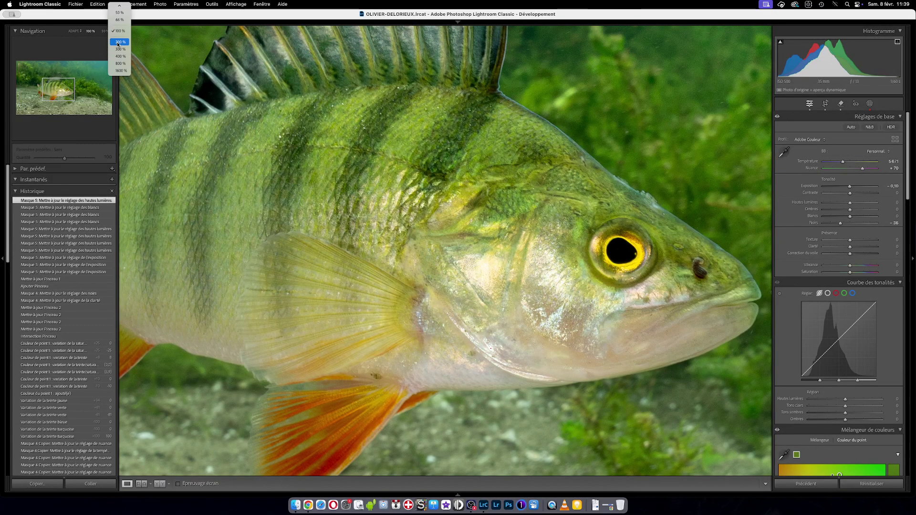
left_click(120, 49)
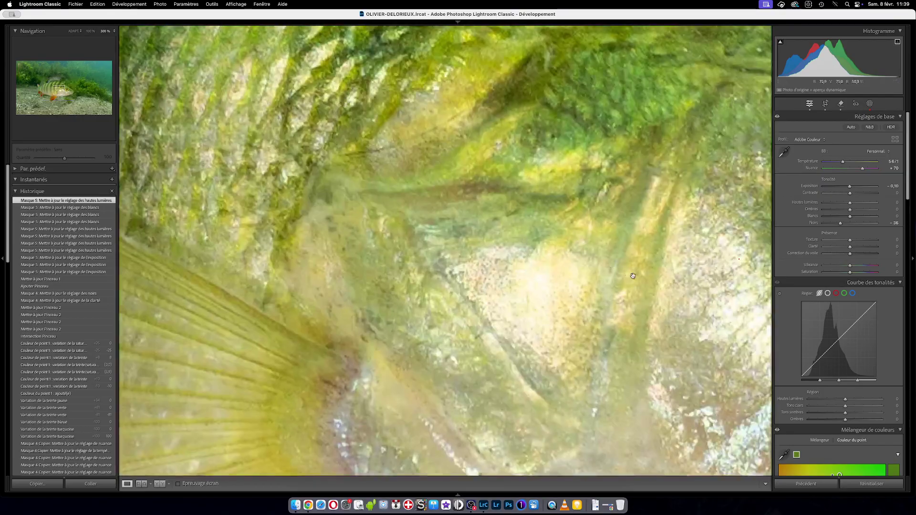
scroll(526, 242, "right", 10)
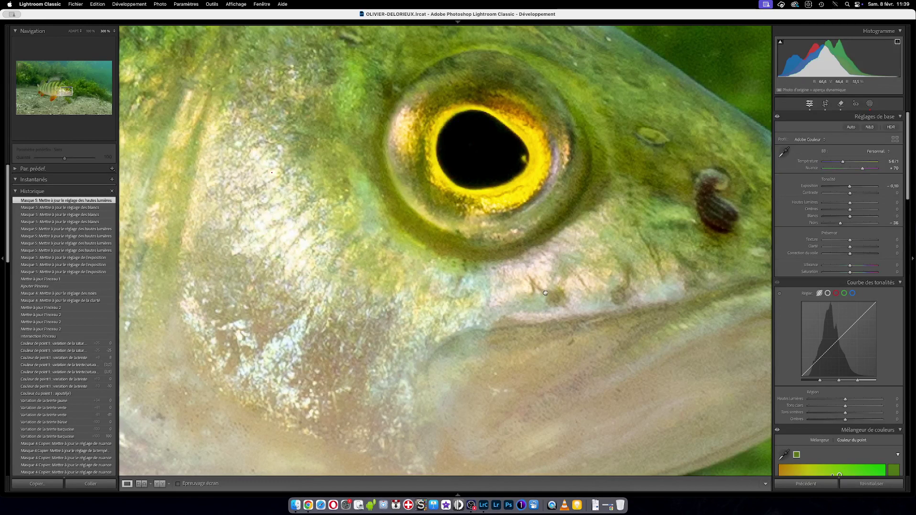
scroll(569, 240, "left", 5)
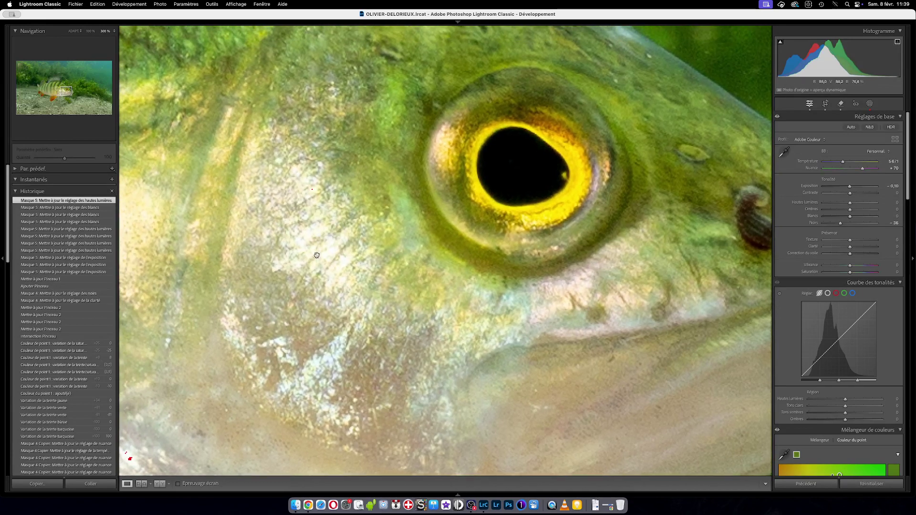
left_click(413, 278)
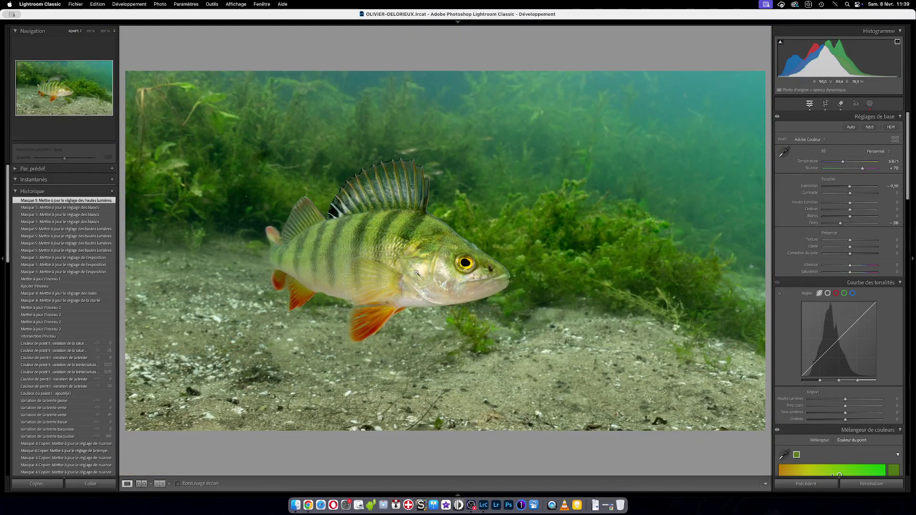
left_click(416, 273)
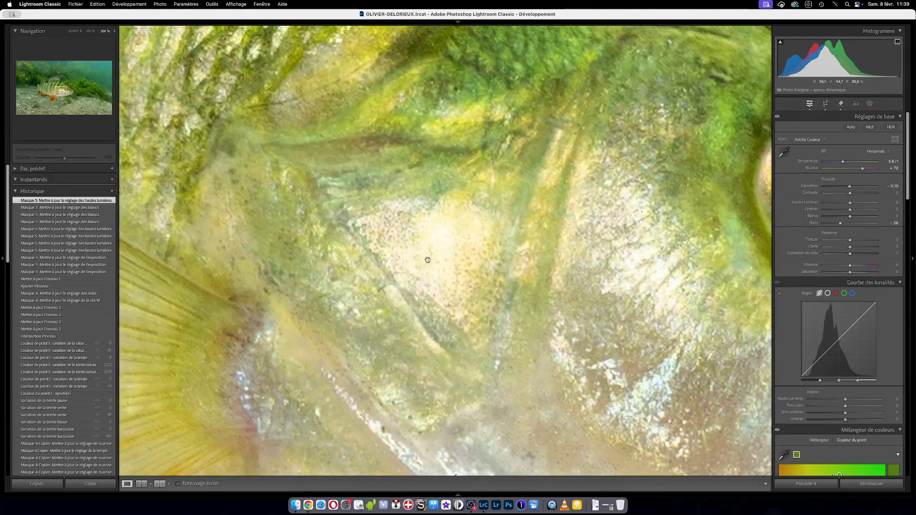
left_click(114, 32)
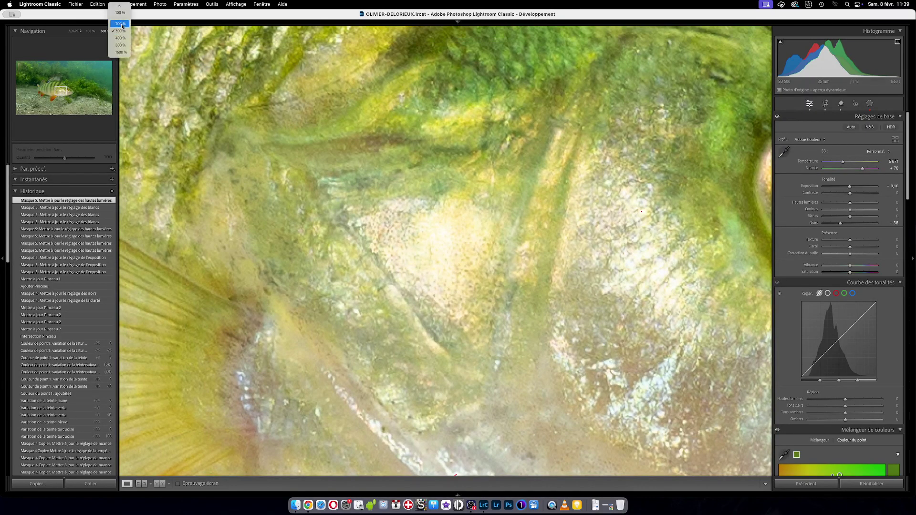
left_click(120, 23)
left_click(115, 32)
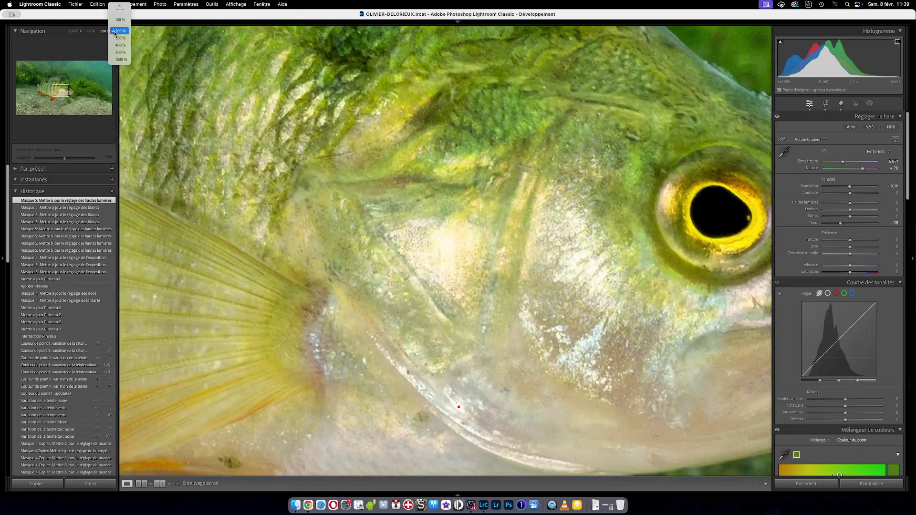
scroll(117, 36, "up", 3)
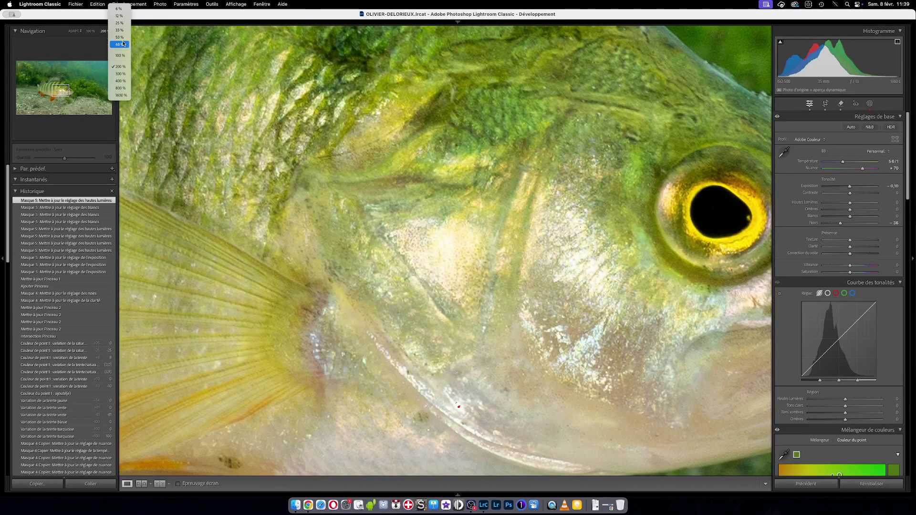
left_click(120, 37)
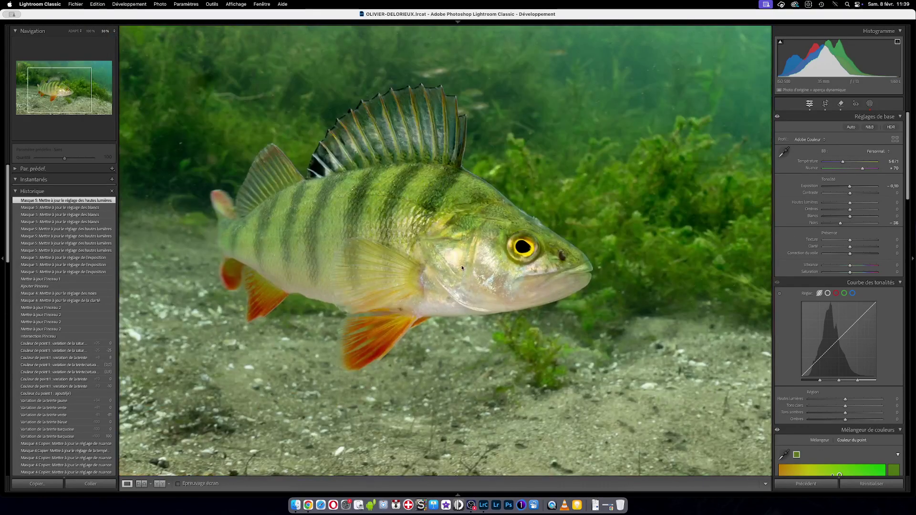
Try to remove the bright patch on the perch's gill cover with the Remove brush at size 10.
left_click(841, 104)
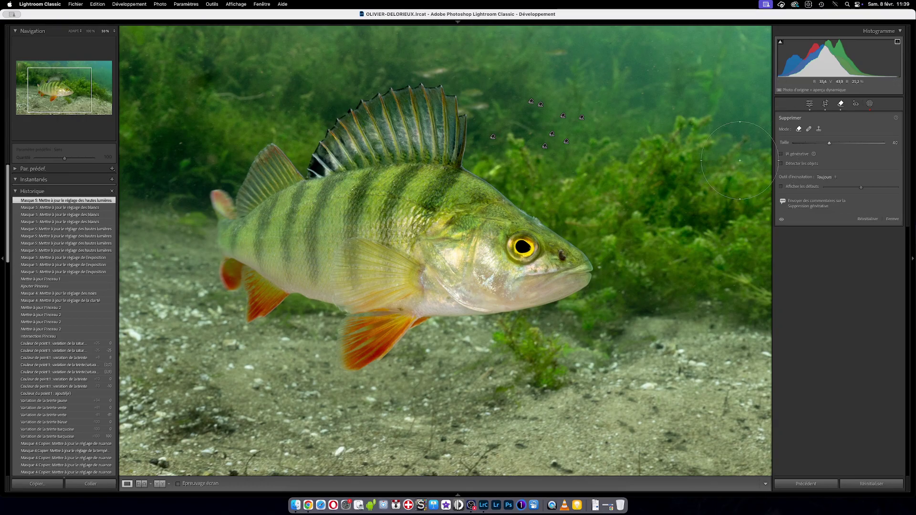
scroll(676, 163, "down", 2)
scroll(677, 164, "down", 4)
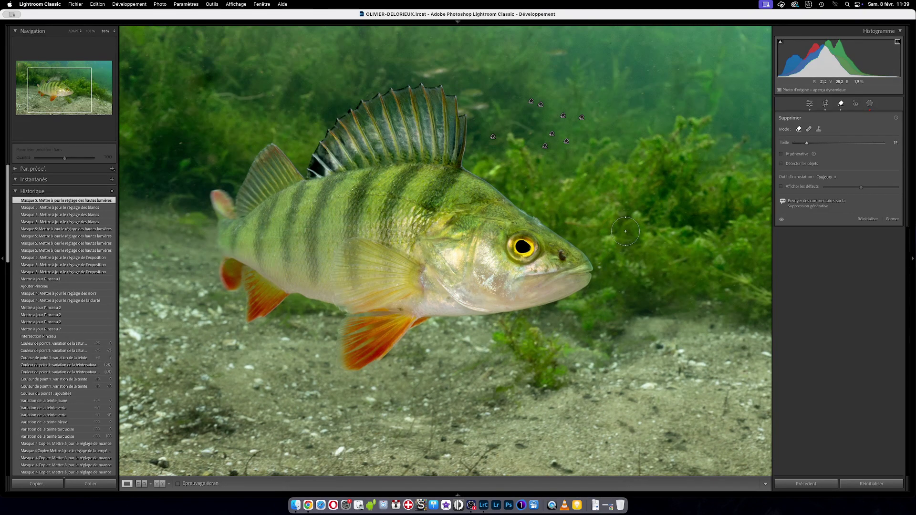
mouse_move(113, 34)
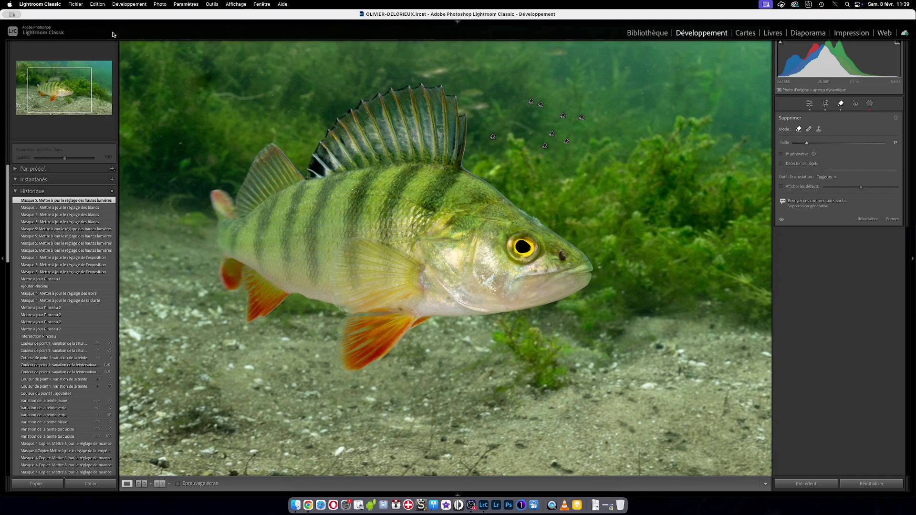
key("z")
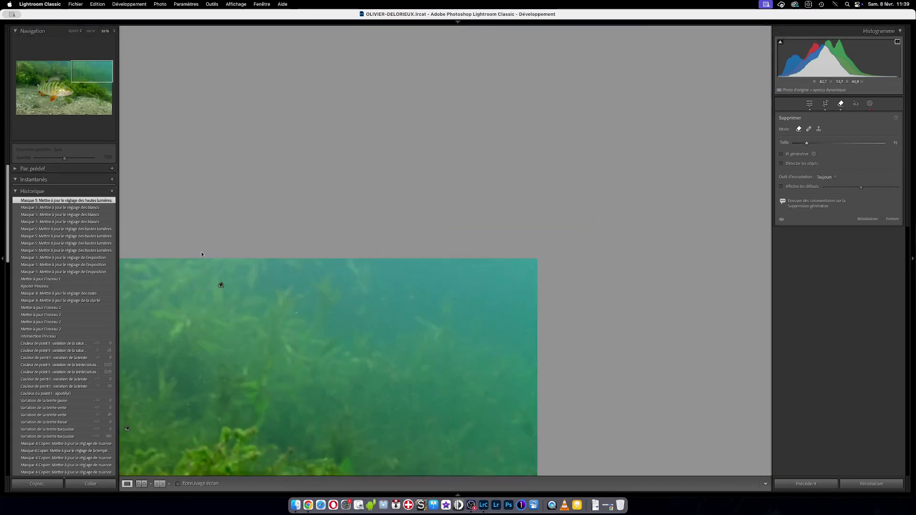
left_click(115, 32)
left_click(121, 38)
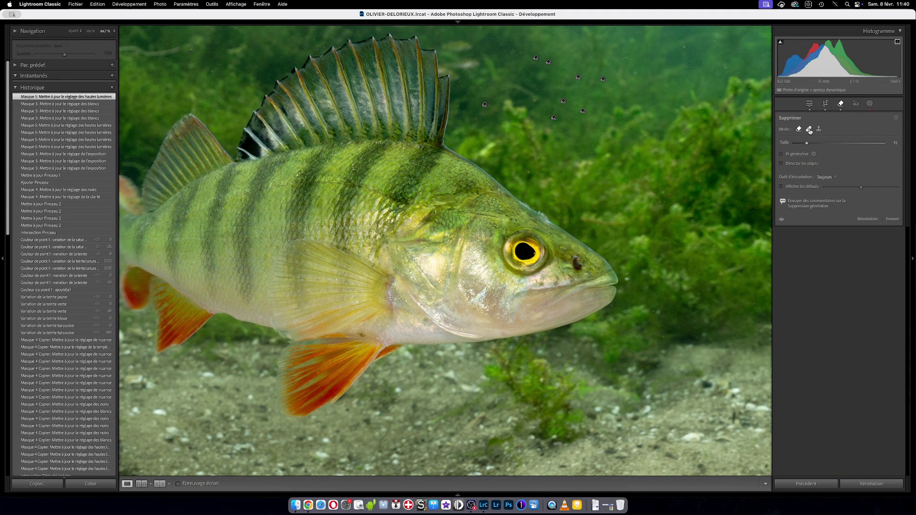
left_click(810, 130)
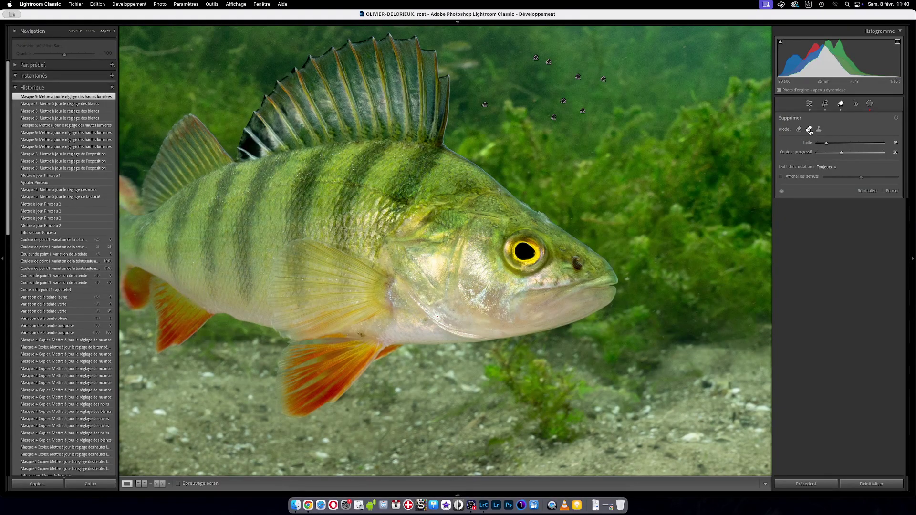
left_click(799, 129)
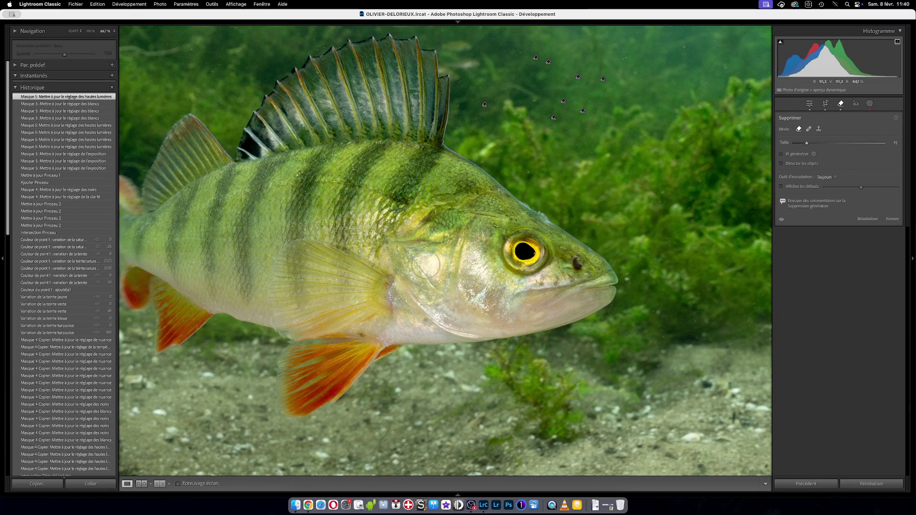
scroll(426, 265, "down", 5)
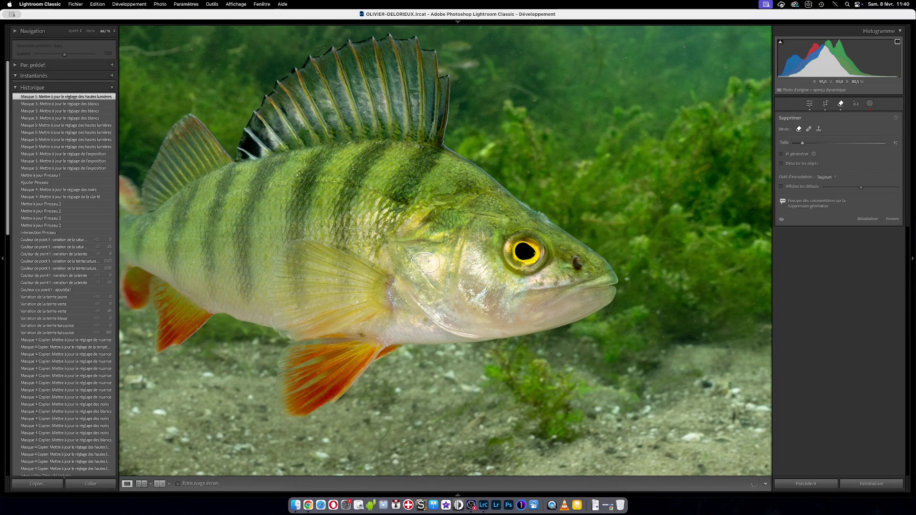
left_click_drag(429, 261, 437, 277)
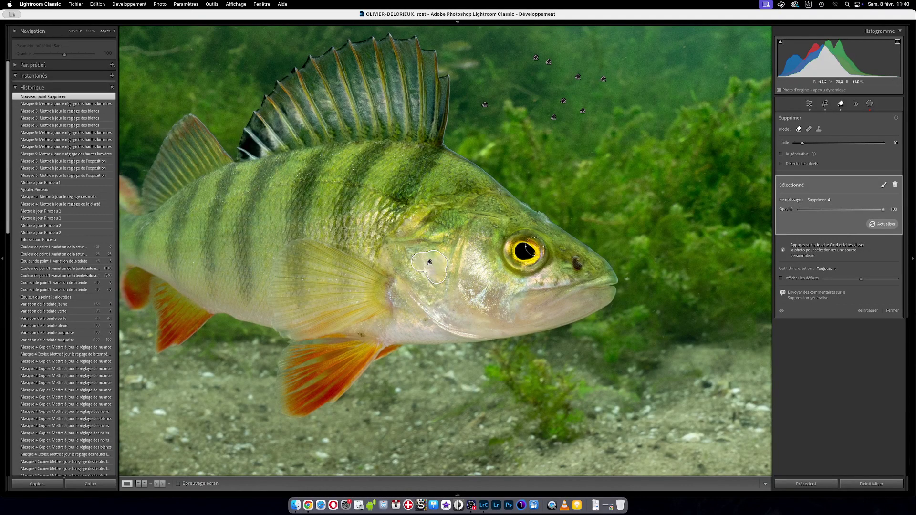
Check the retouched gill cover without the overlay and at 100 %, and delete its removal spot.
left_click(841, 104)
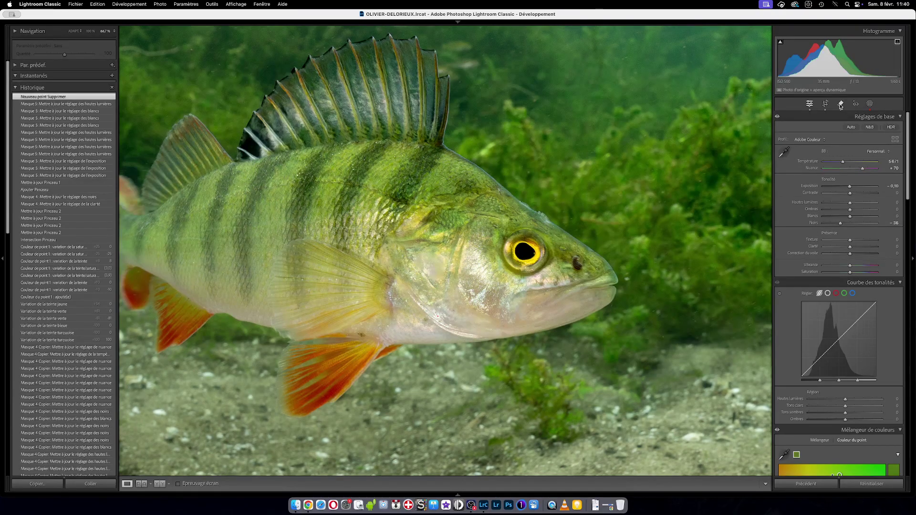
left_click(841, 104)
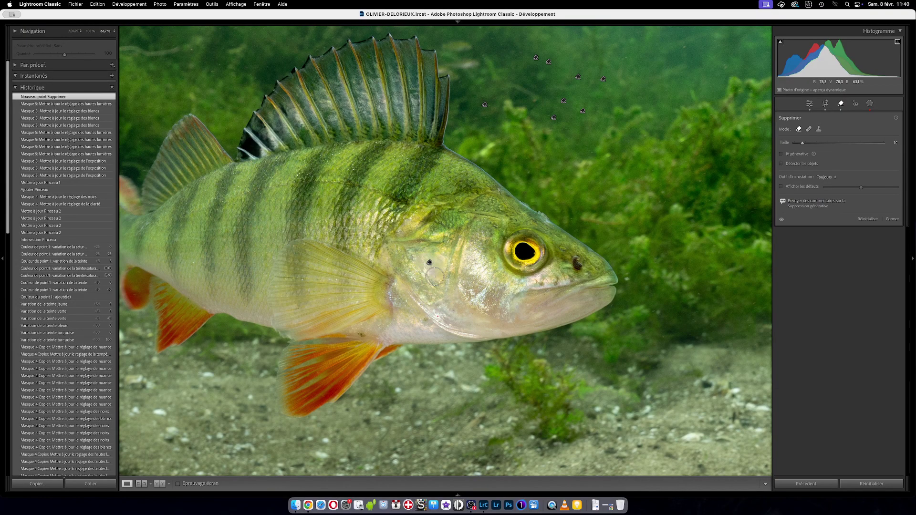
left_click(113, 32)
left_click(123, 44)
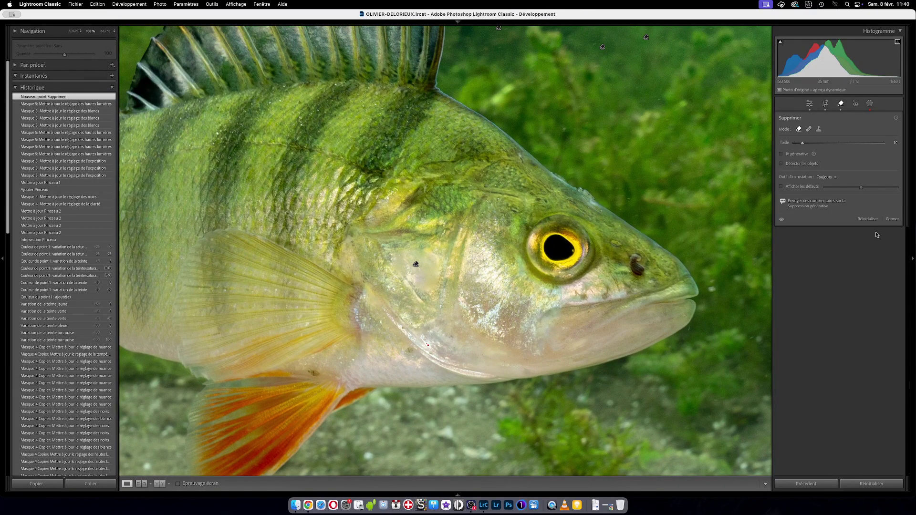
left_click(840, 104)
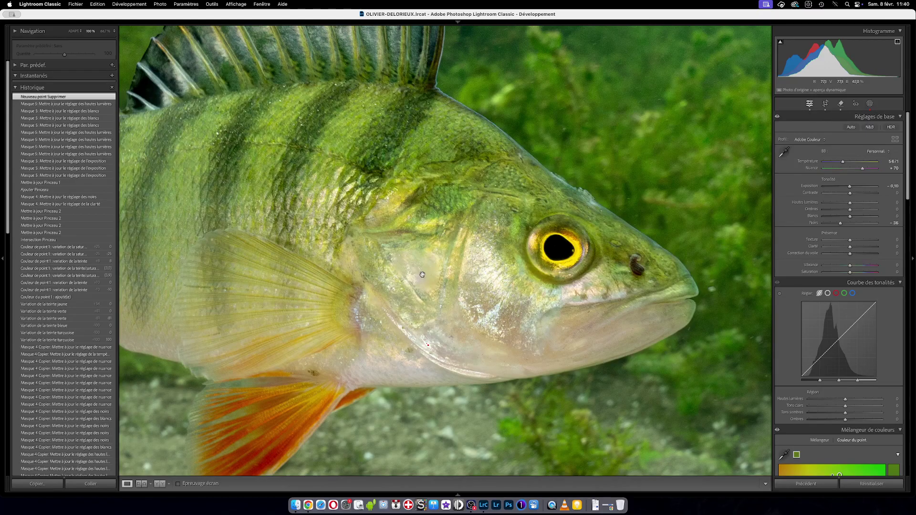
left_click(841, 103)
left_click(416, 265)
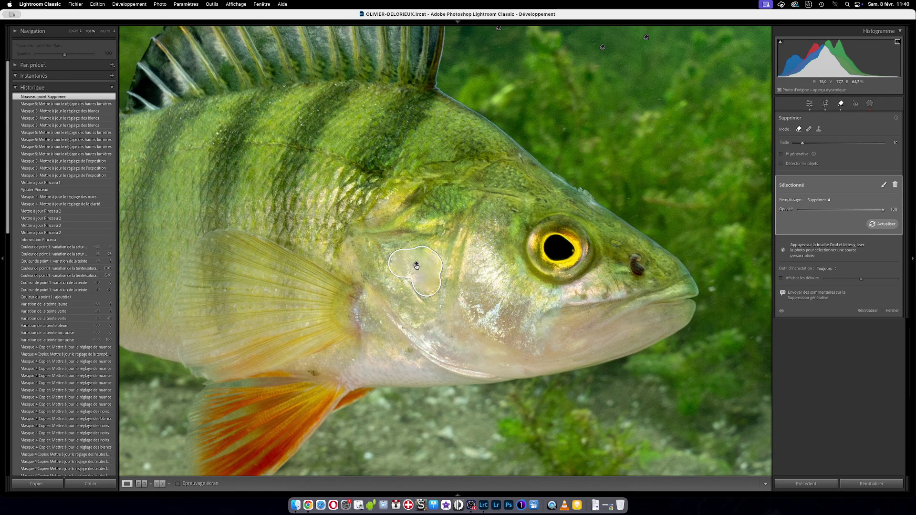
key("Delete")
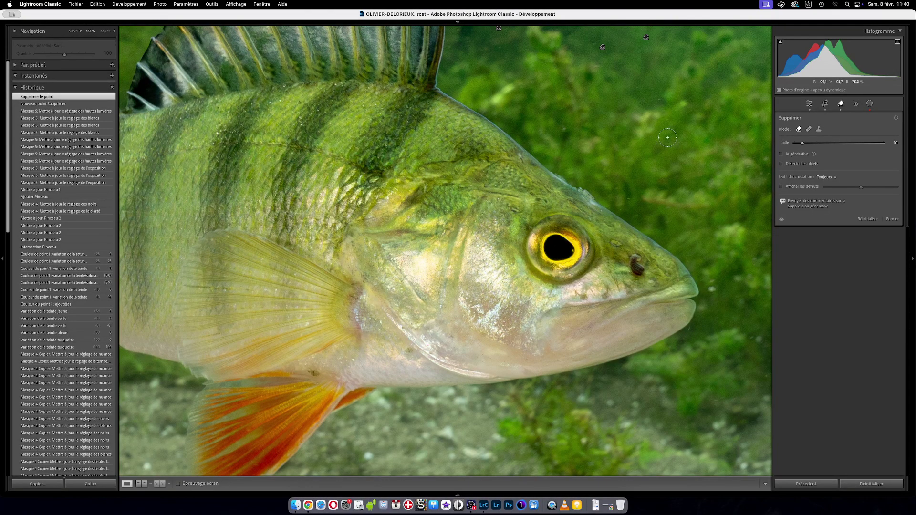
Heal the bright gill-cover patch with a single healing spot of size 21 and feather 67.
left_click(810, 130)
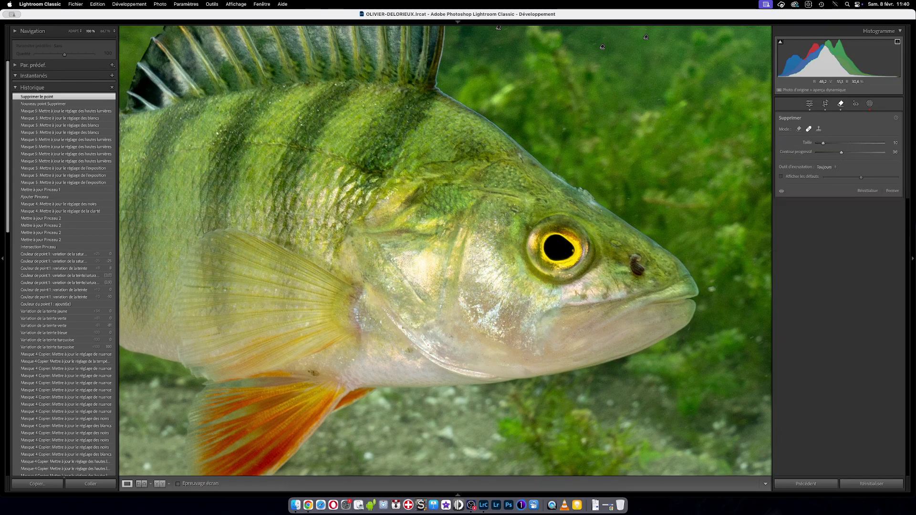
scroll(420, 268, "up", 5)
left_click_drag(842, 153, 862, 156)
left_click(809, 130)
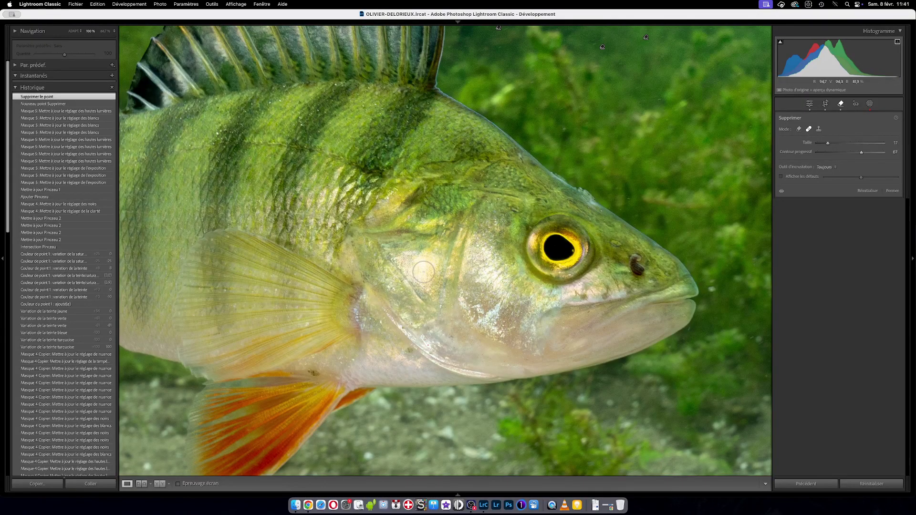
scroll(422, 273, "up", 4)
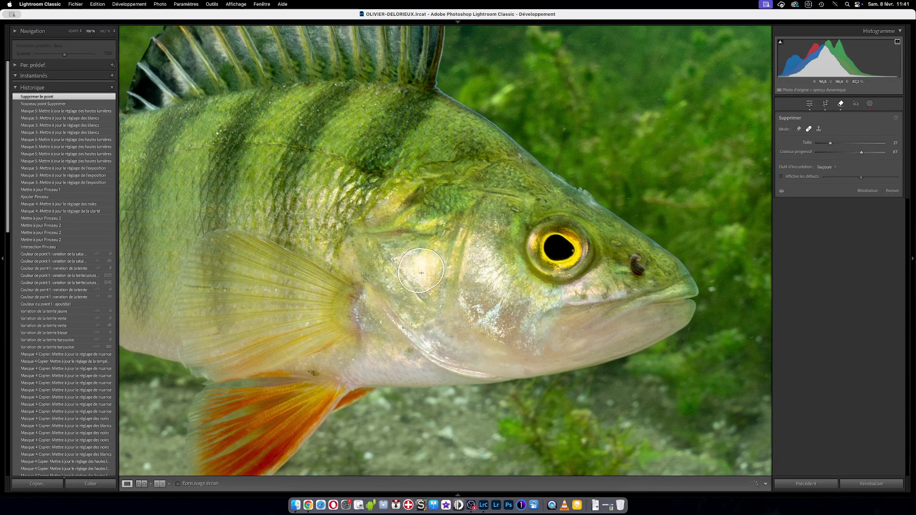
left_click(422, 273)
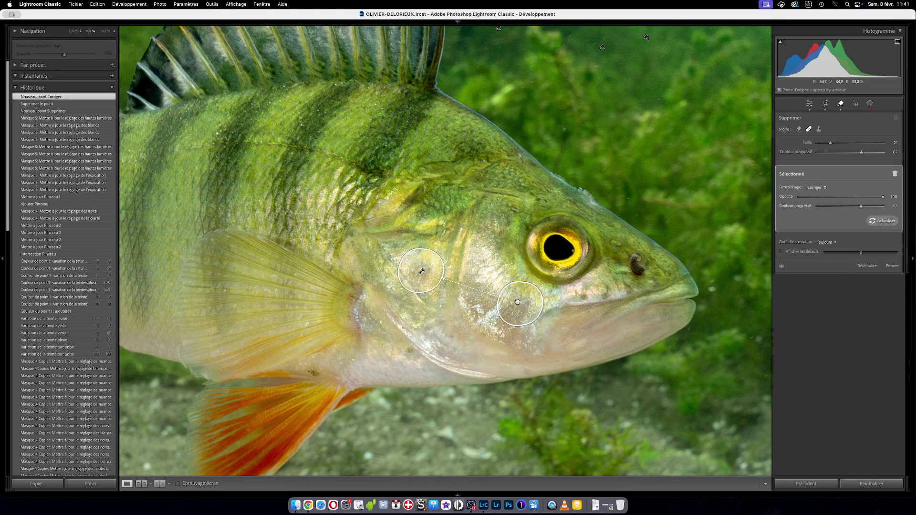
Move the healing spot's source to the skin between the gill cover and the eye, and close the retouching tool.
mouse_move(504, 298)
left_mouse_down()
mouse_move(491, 278)
mouse_move(487, 298)
mouse_move(511, 333)
mouse_move(487, 335)
left_mouse_up()
mouse_move(484, 260)
left_mouse_down()
mouse_move(483, 233)
mouse_move(472, 228)
mouse_move(486, 229)
left_mouse_up()
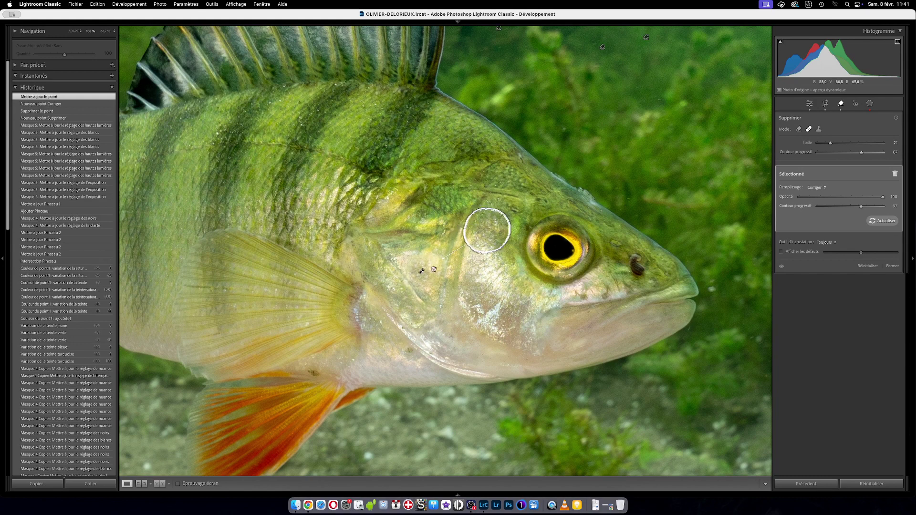
left_click(841, 104)
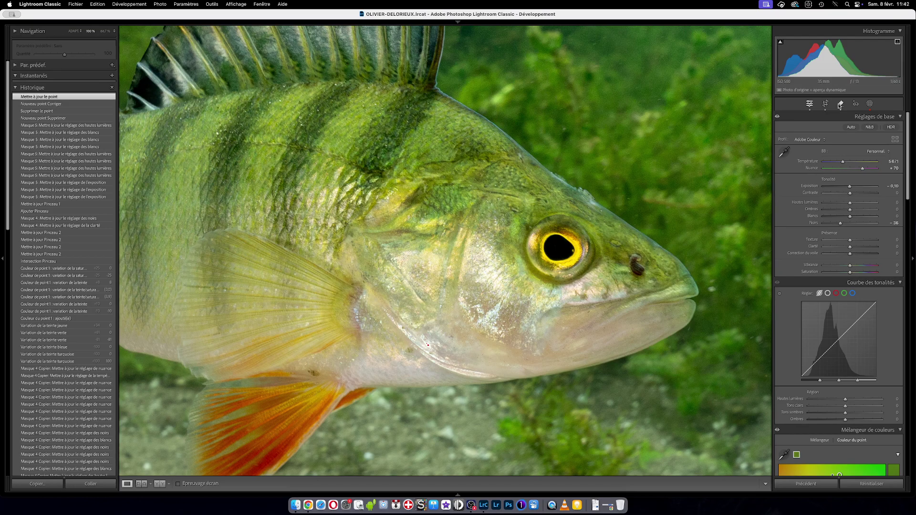
Heal the remaining edge of the bright patch with a size 12 stroke, sampling the skin just behind the eye, and leave the tool.
left_click(840, 105)
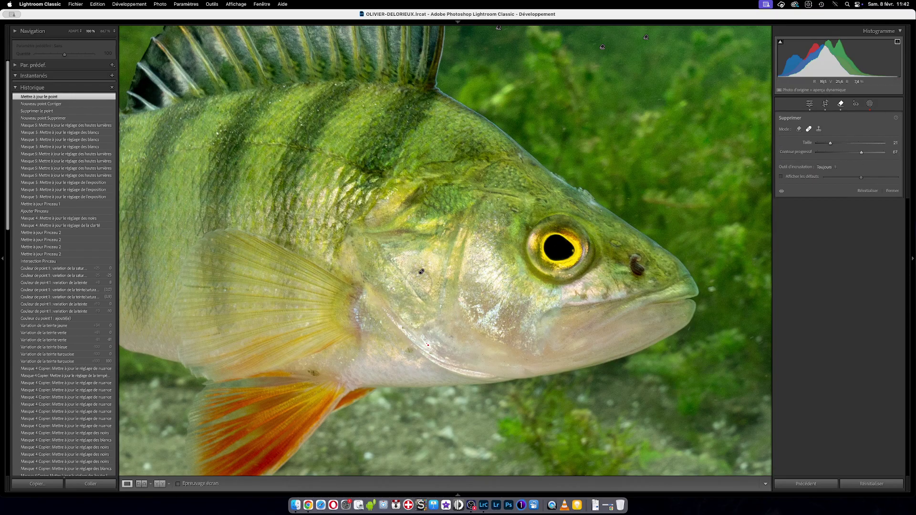
scroll(418, 284, "down", 4)
left_click_drag(414, 253, 406, 266)
left_click_drag(303, 84, 485, 230)
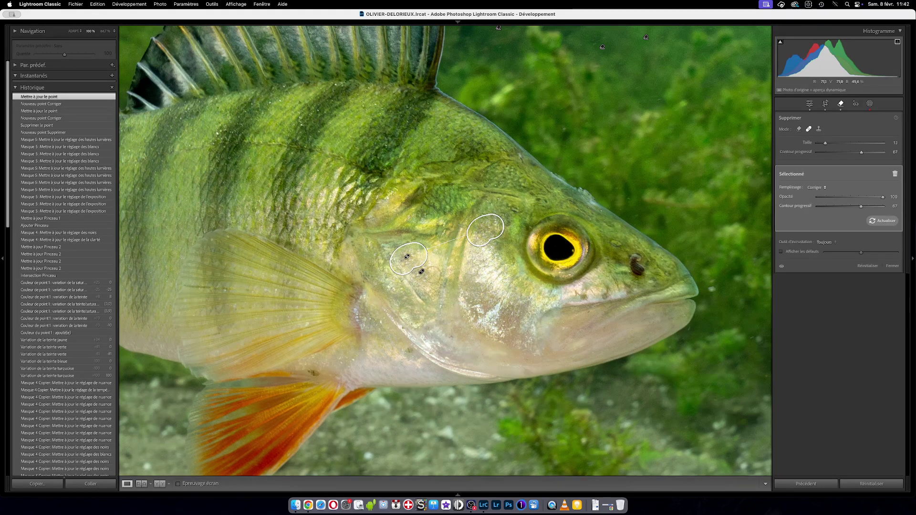
left_click(422, 272)
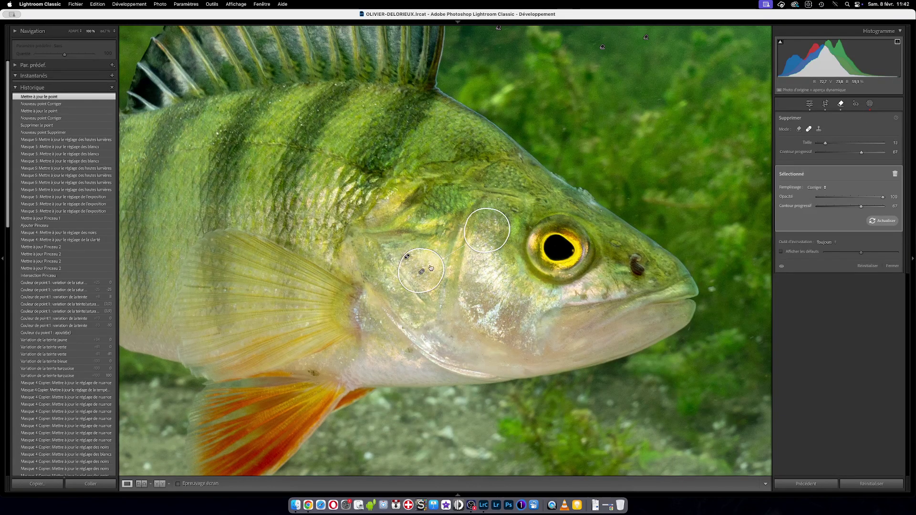
left_click(485, 231)
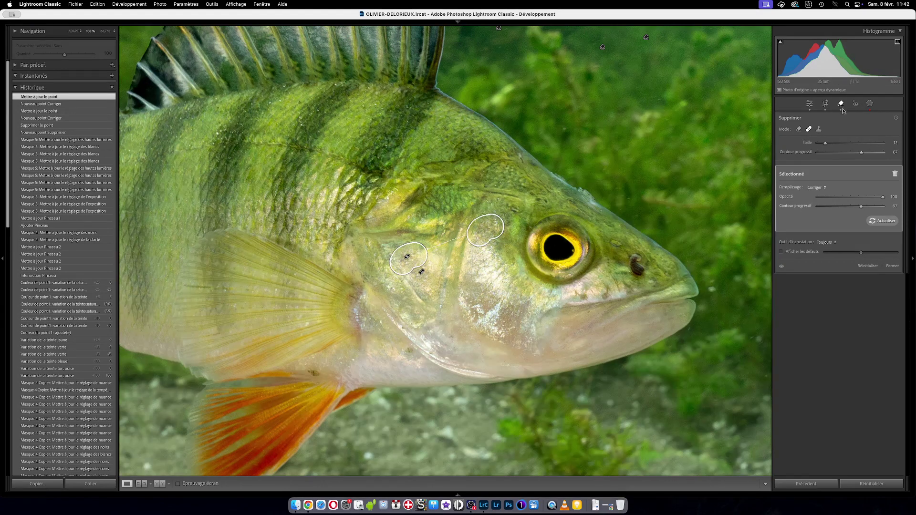
key("q")
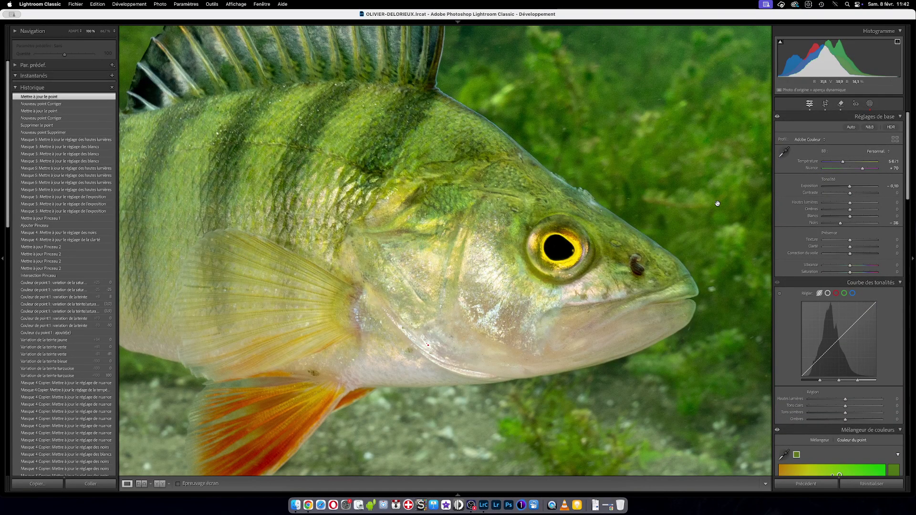
Compare the perch's cheek and the whole photo before and after editing, side by side.
key("y")
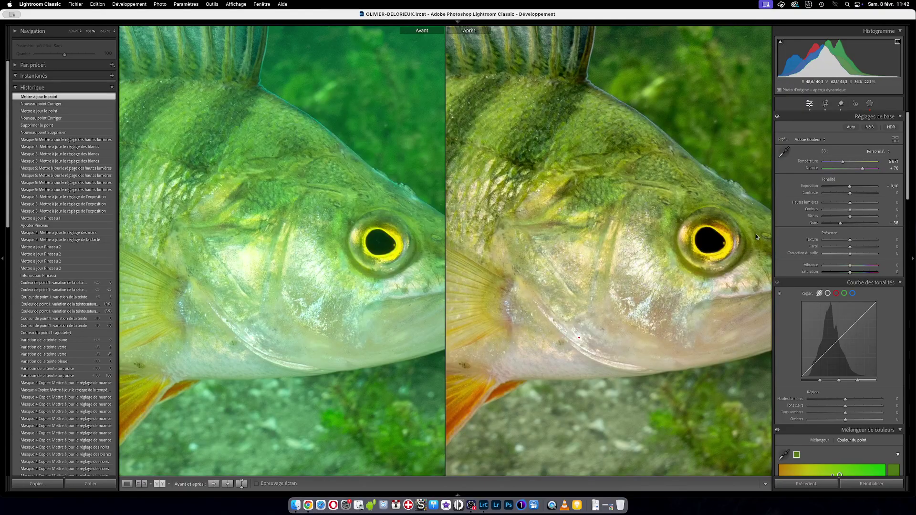
left_click_drag(712, 257, 689, 241)
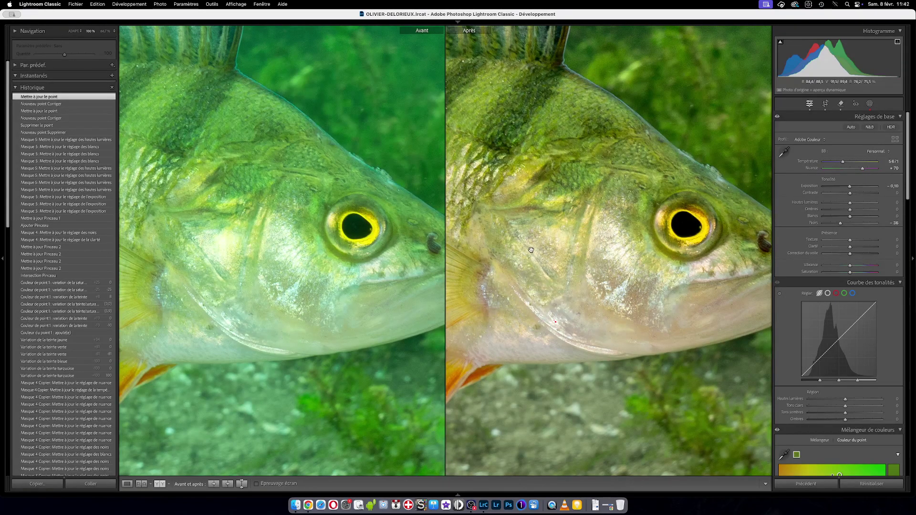
left_click(690, 229)
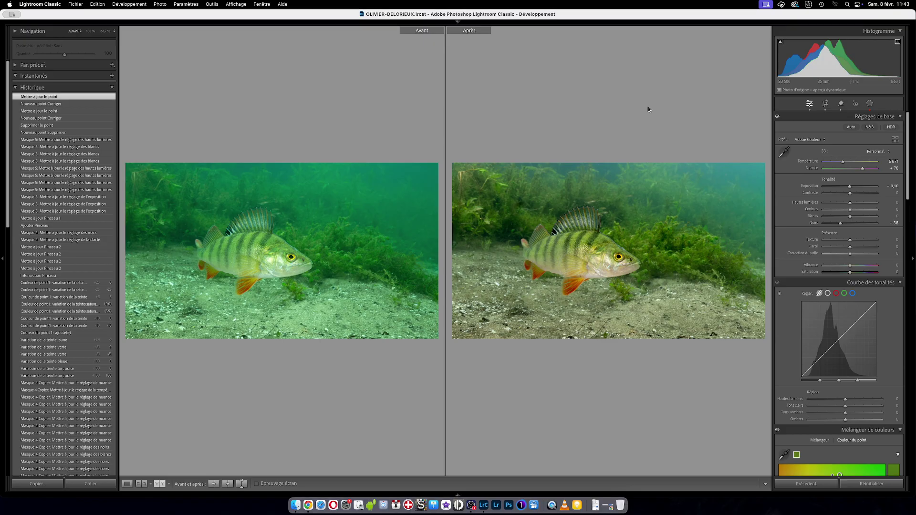
Hide the side panels and compare the blue-green water, the whole photo and the perch's head close up before and after editing.
key("Tab")
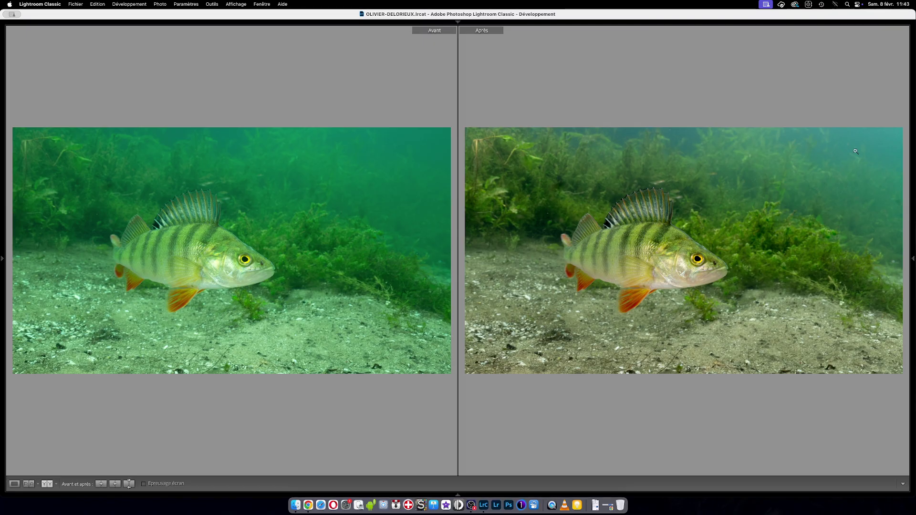
left_click(901, 155)
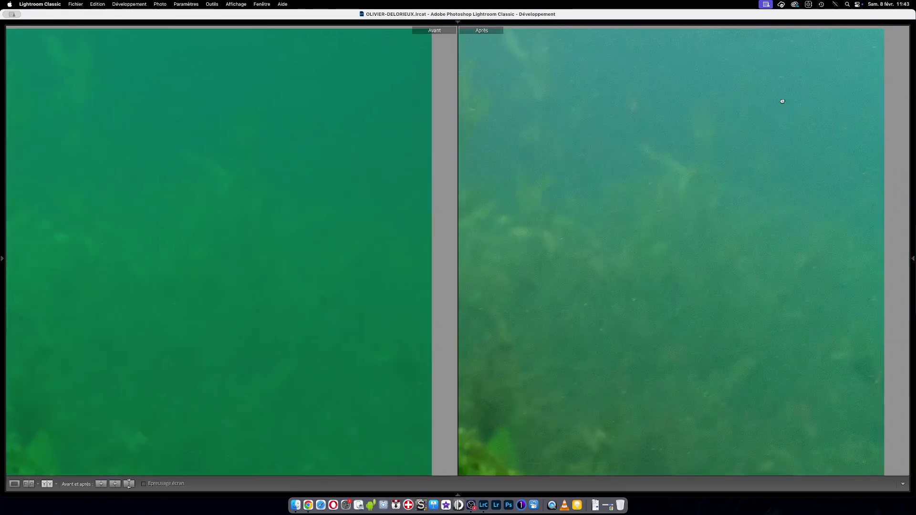
left_click(784, 101)
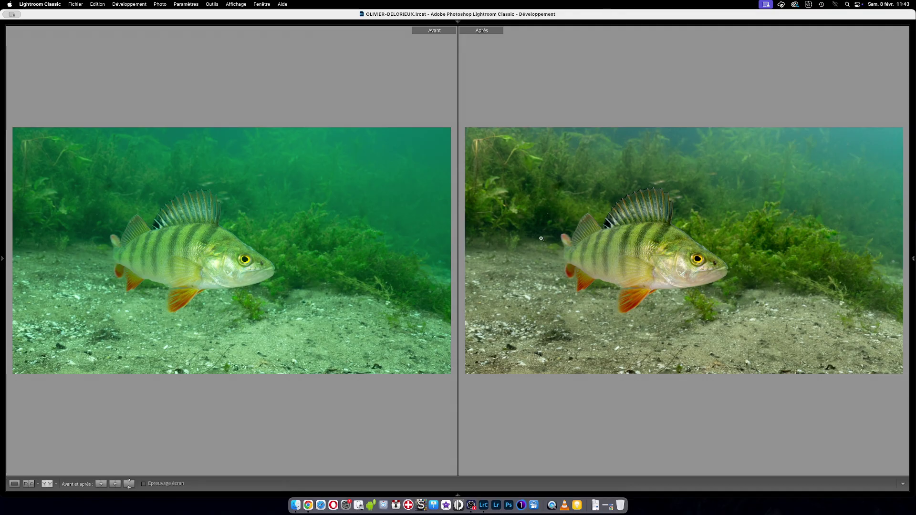
left_click(614, 220)
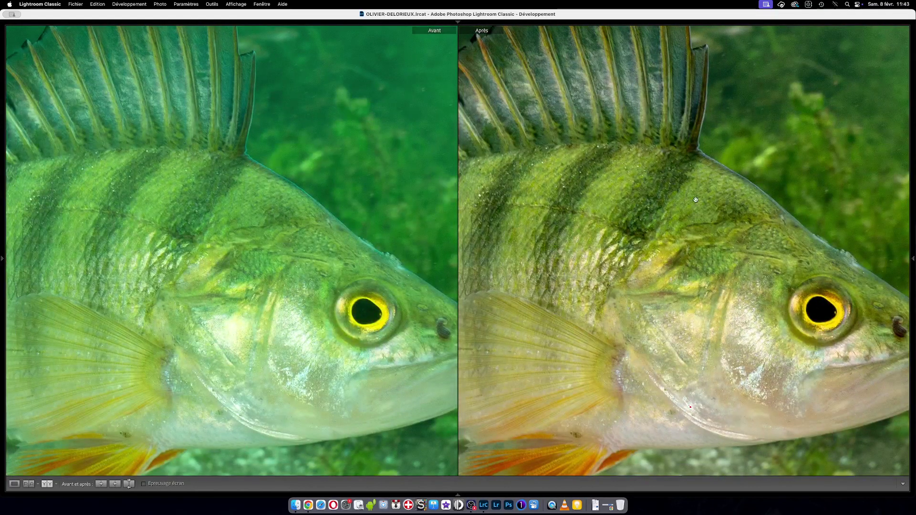
left_click_drag(696, 199, 576, 226)
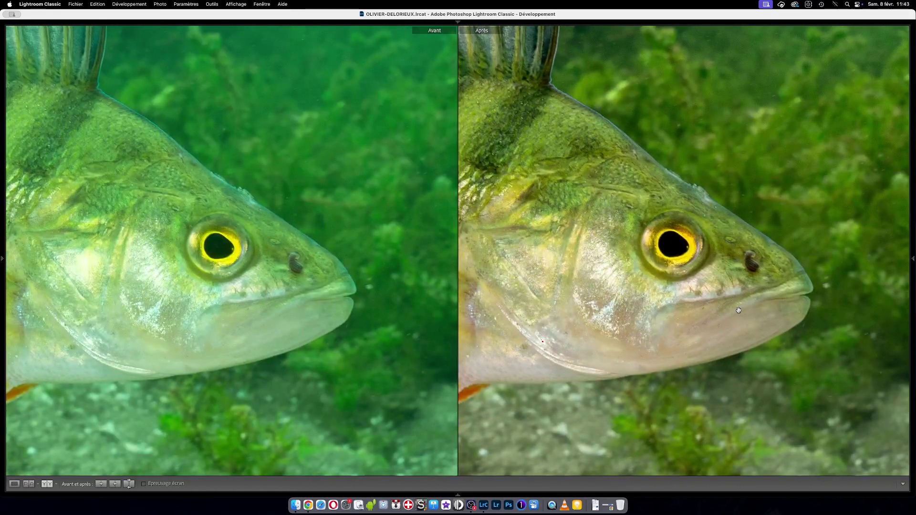
scroll(749, 311, "up", 3)
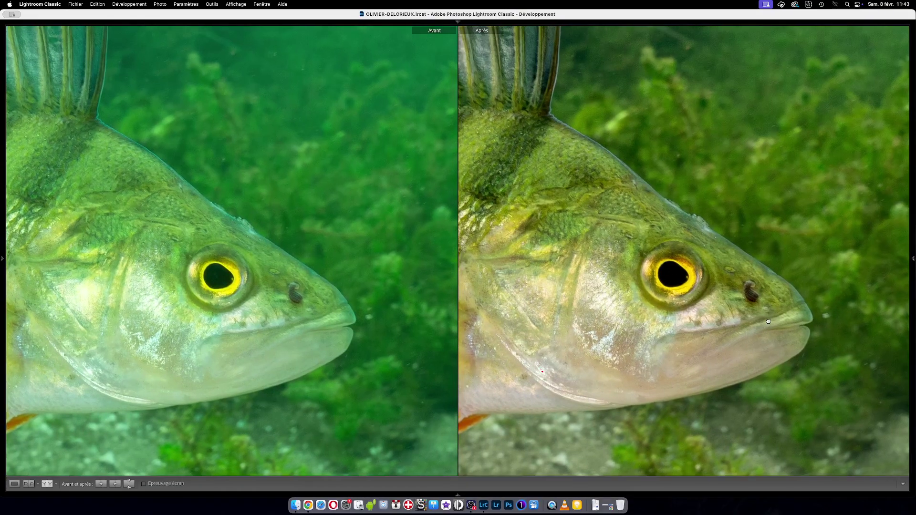
Fit the whole perch photo in the before/after view, restore the side panels and return to the single edited view.
left_click(633, 313)
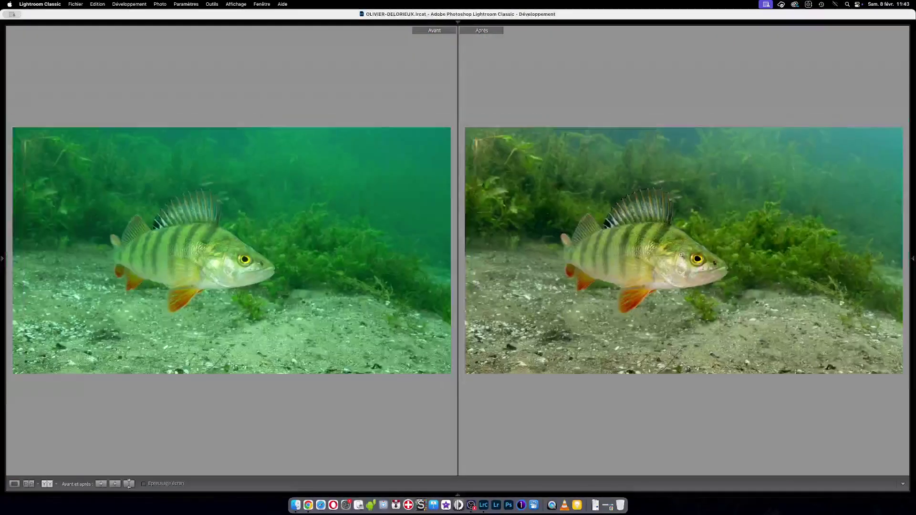
key("Tab")
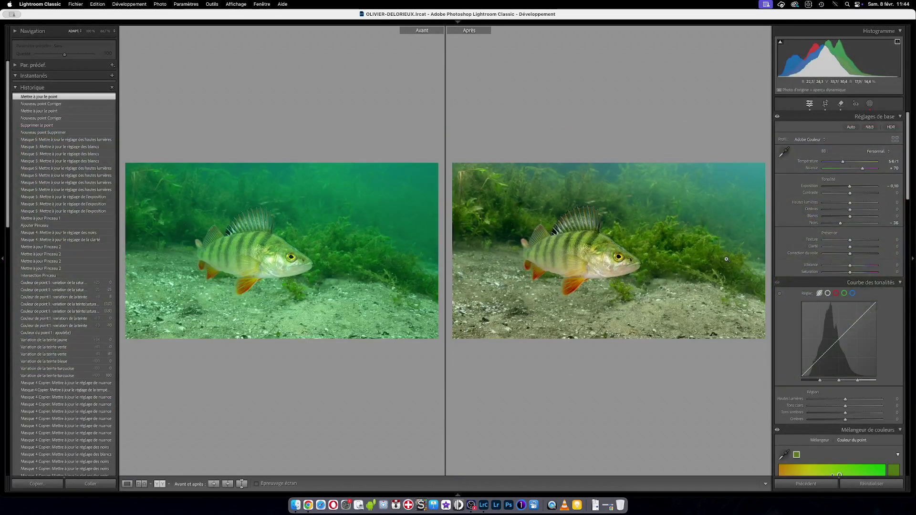
key("y")
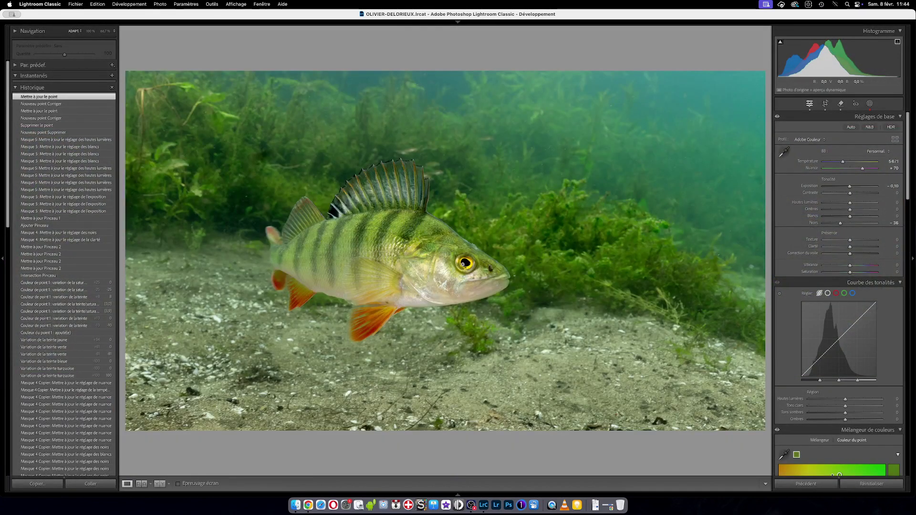
Create a new brush mask and paint around the rear and upper rim of the perch's eye with a size 7 brush.
left_click(467, 270)
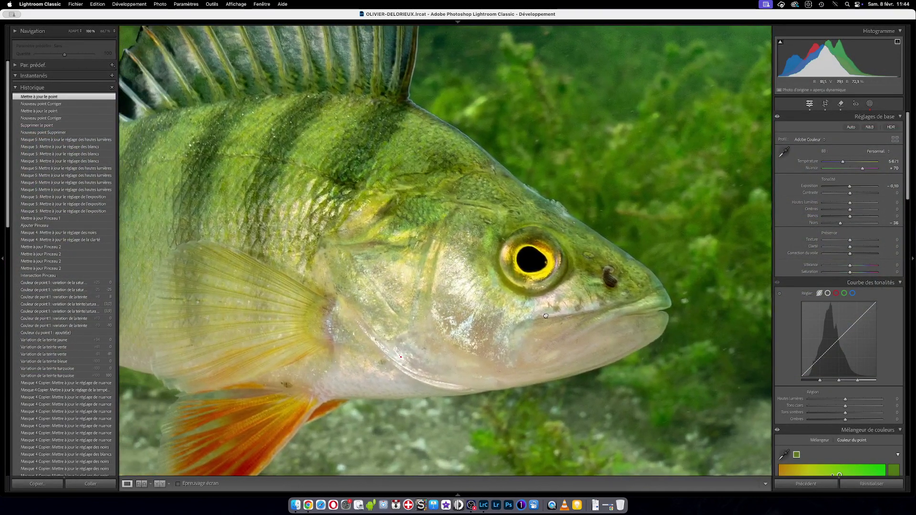
left_click(870, 104)
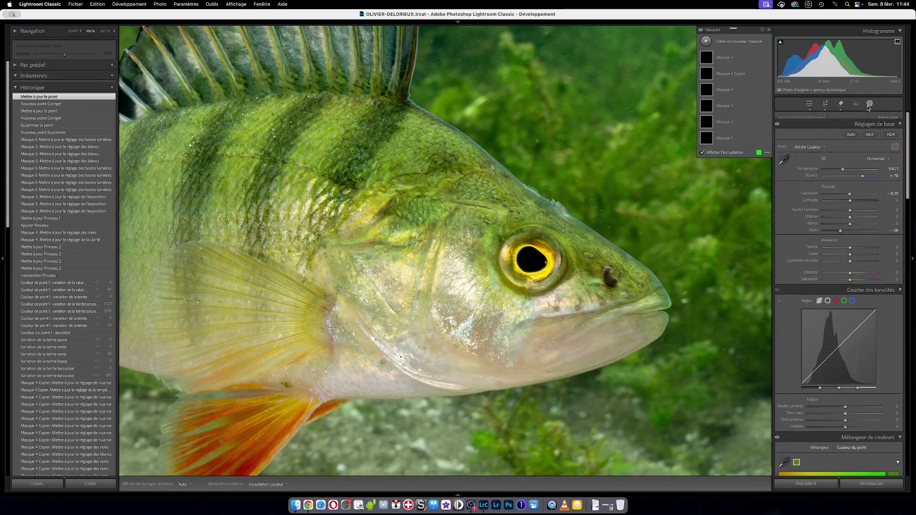
left_click(706, 43)
left_click(742, 106)
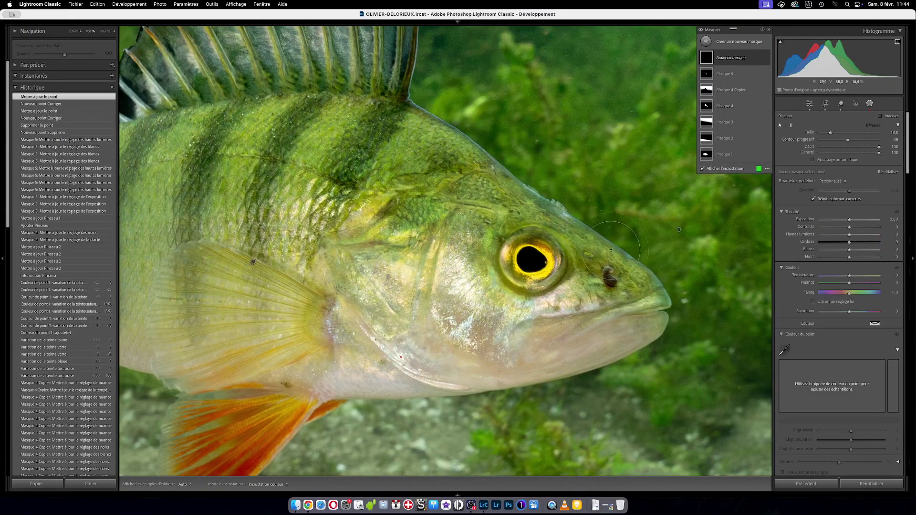
scroll(525, 234, "down", 5)
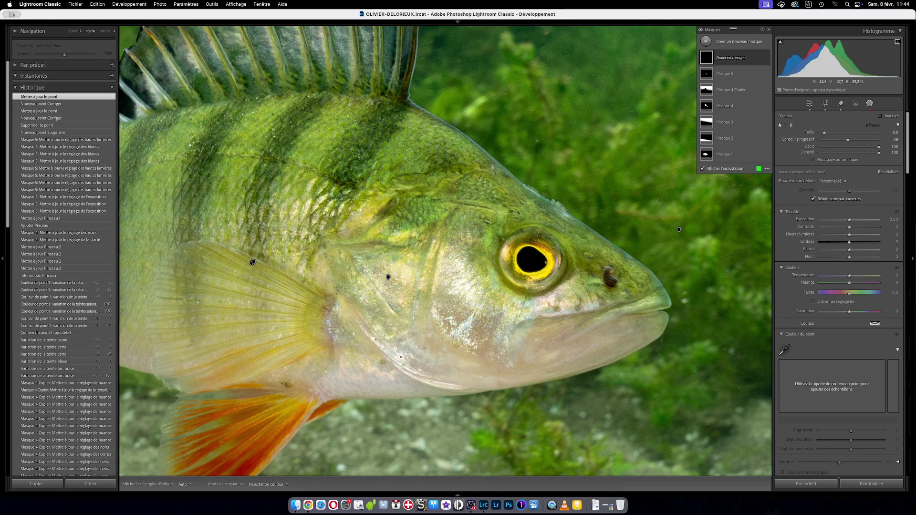
scroll(550, 236, "down", 1)
key("h")
mouse_move(540, 225)
left_mouse_down()
mouse_move(501, 236)
mouse_move(490, 253)
mouse_move(495, 276)
mouse_move(525, 292)
left_mouse_up()
mouse_move(520, 222)
left_mouse_down()
mouse_move(537, 210)
mouse_move(549, 236)
left_mouse_up()
key("h")
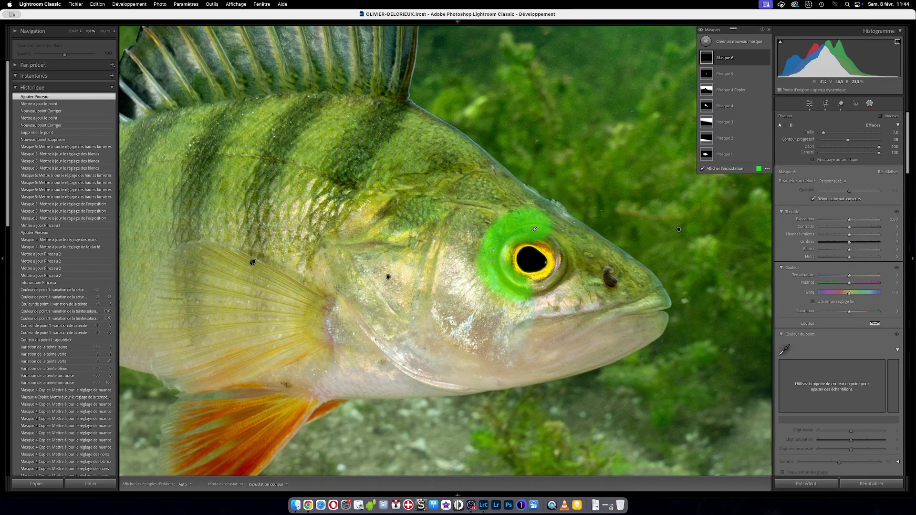
Lower the blacks of the new mask around the perch's eye, and leave masking.
left_click_drag(840, 258, 845, 259)
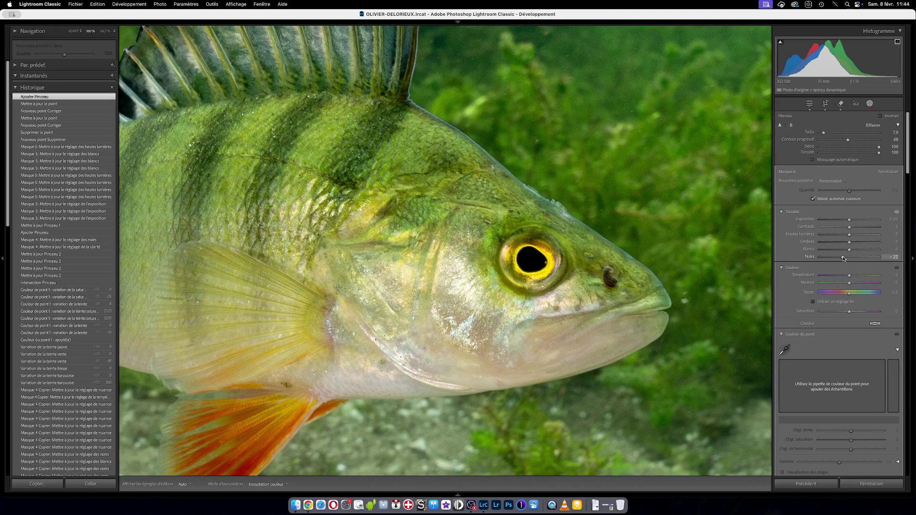
mouse_move(845, 259)
left_mouse_down()
mouse_move(854, 260)
mouse_move(825, 260)
mouse_move(877, 260)
mouse_move(843, 260)
left_mouse_up()
left_click_drag(844, 260, 845, 259)
left_click(870, 104)
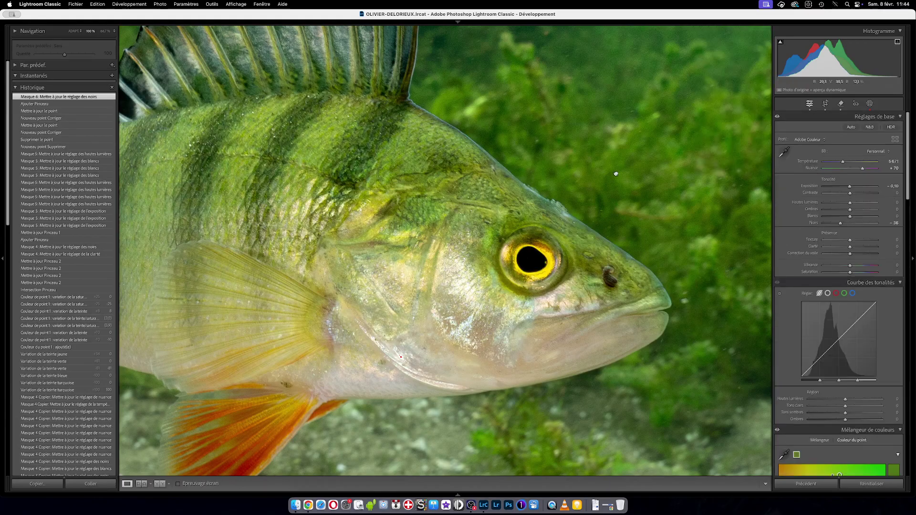
Compare the whole perch photo before and after editing, and return to the library grid.
left_click(623, 182)
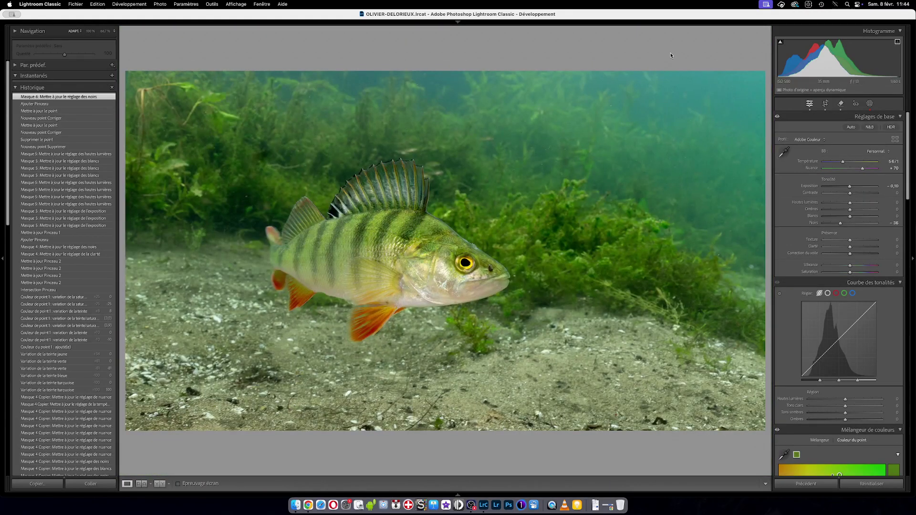
key("y")
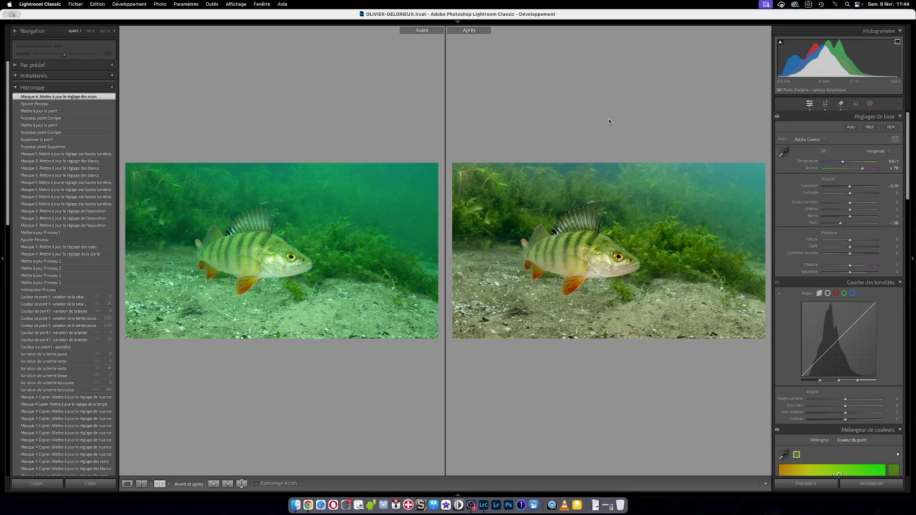
key("g")
left_click(593, 199)
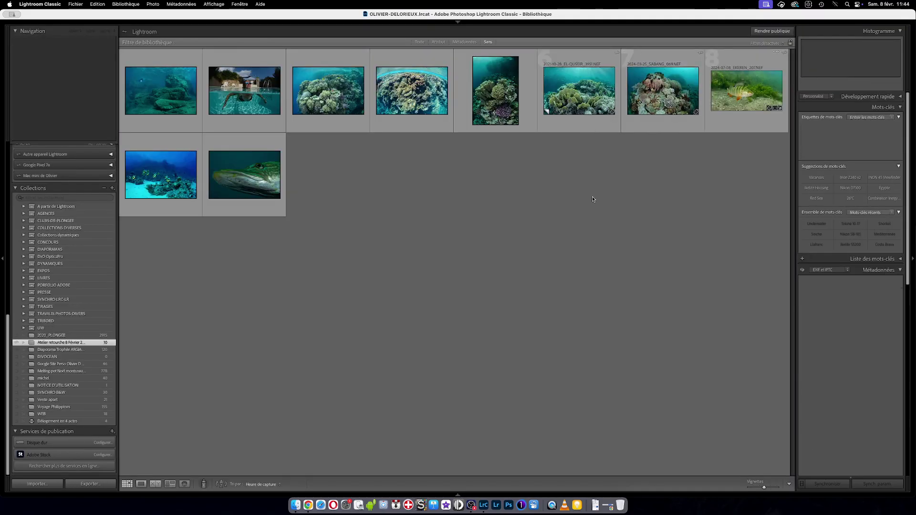
Go from the perch photo in the collection to its source folder in the library.
left_click(752, 93)
left_click(701, 176)
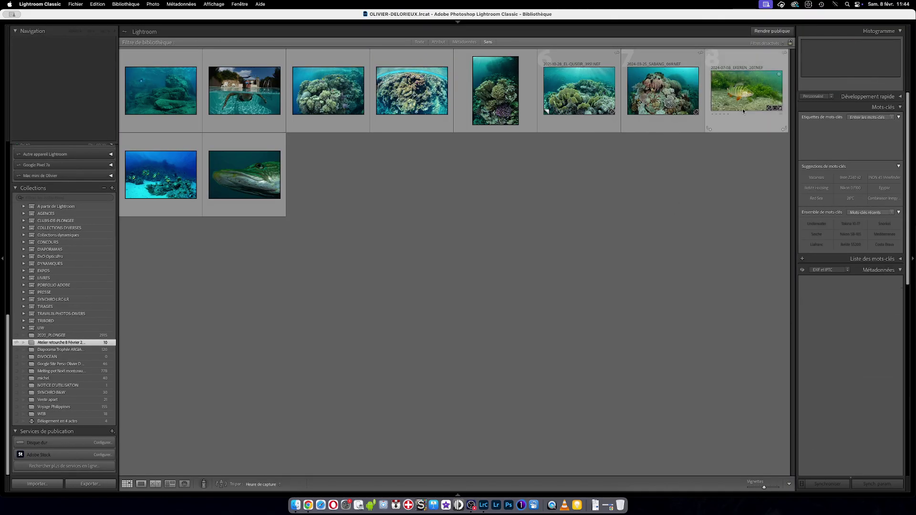
left_click(739, 93)
right_click(739, 87)
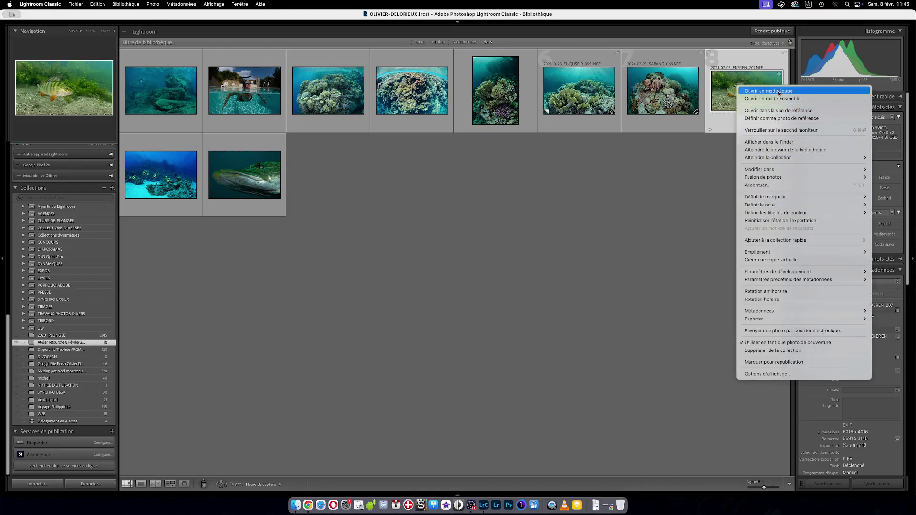
mouse_move(766, 162)
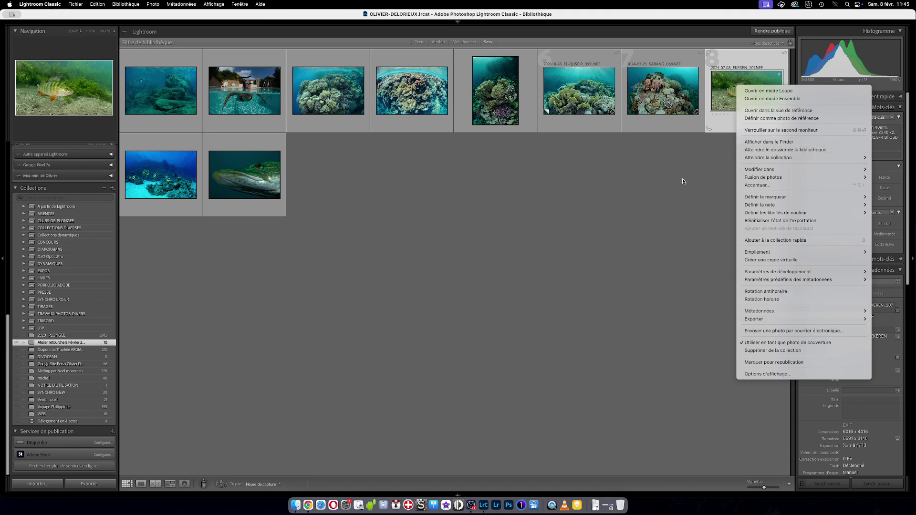
left_click(728, 97)
right_click(743, 92)
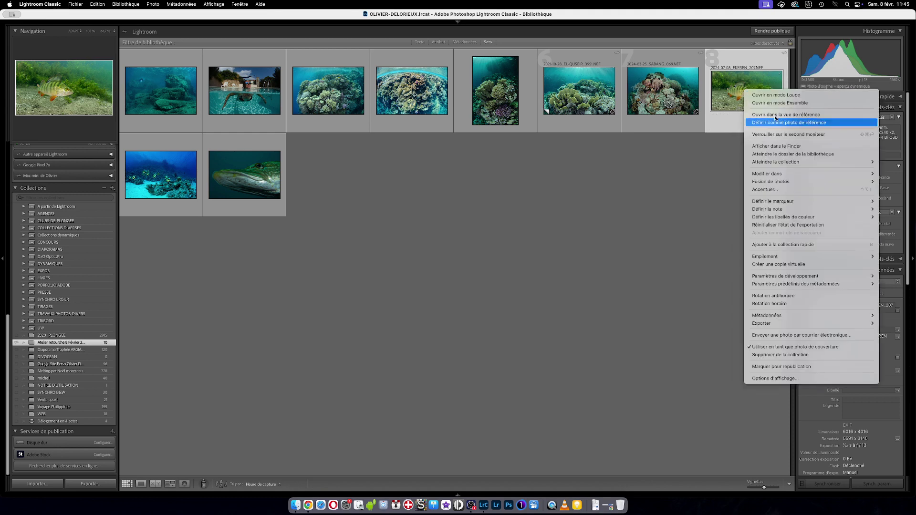
left_click(783, 154)
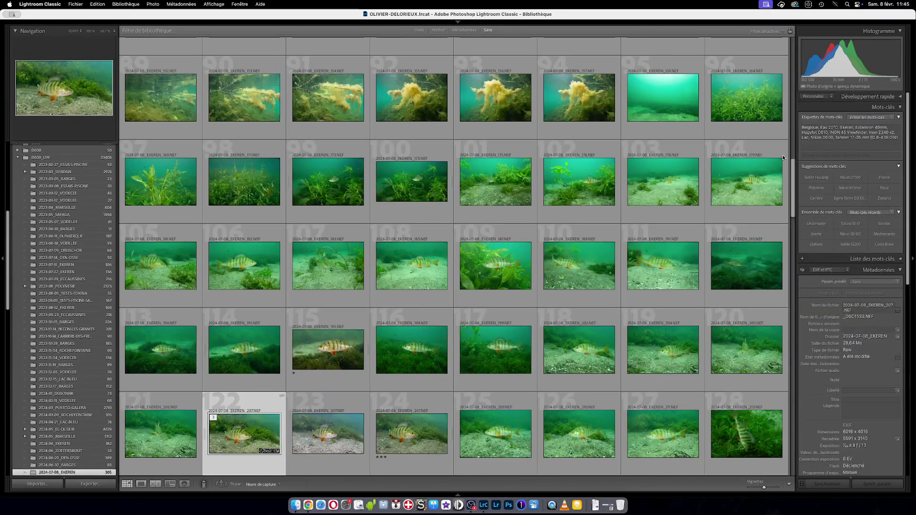
Look through the 2024-07-08_EKEREN folder and view the perch photo's virtual copies, Copie 2 and Copie 1, enlarged.
scroll(634, 301, "up", 15)
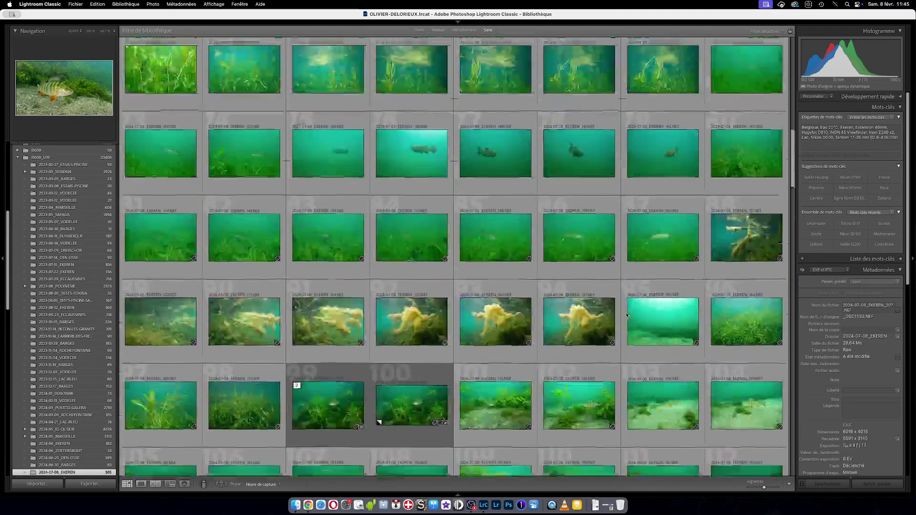
scroll(630, 308, "down", 12)
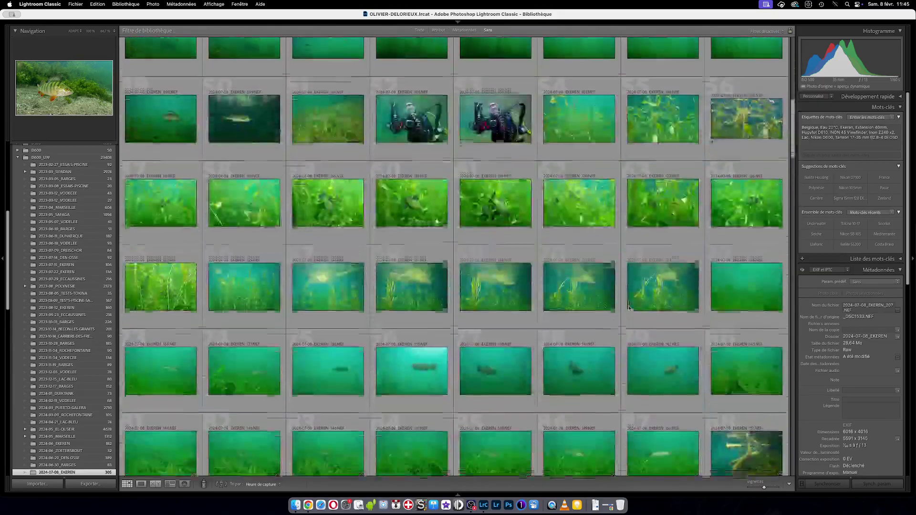
scroll(630, 308, "down", 1)
scroll(597, 296, "up", 2)
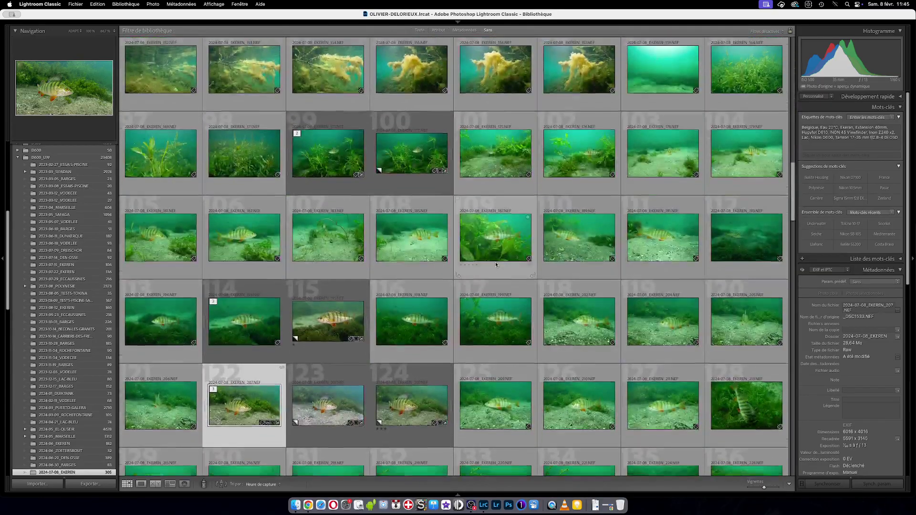
scroll(549, 281, "down", 3)
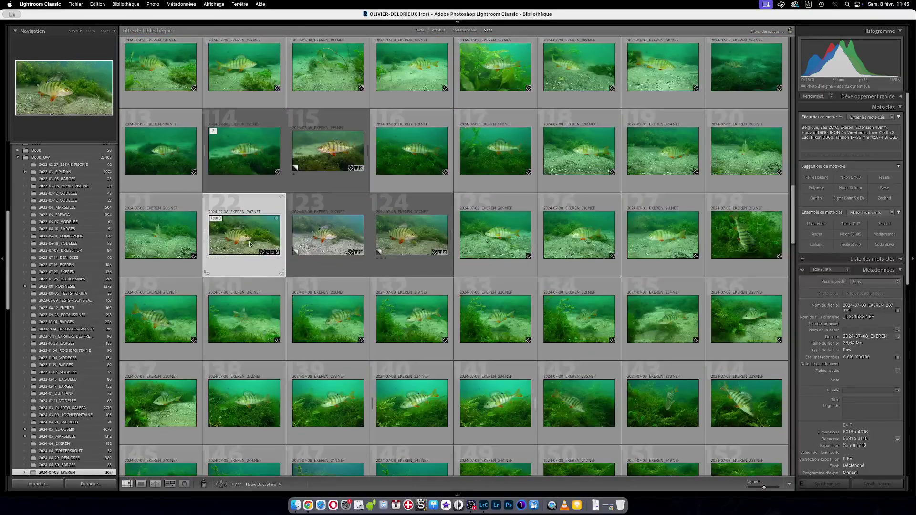
left_click(401, 236)
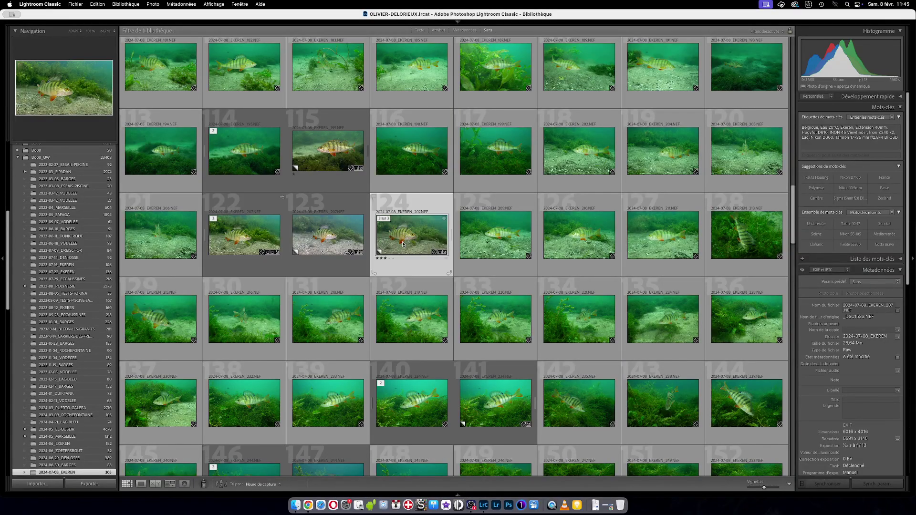
left_click(308, 247)
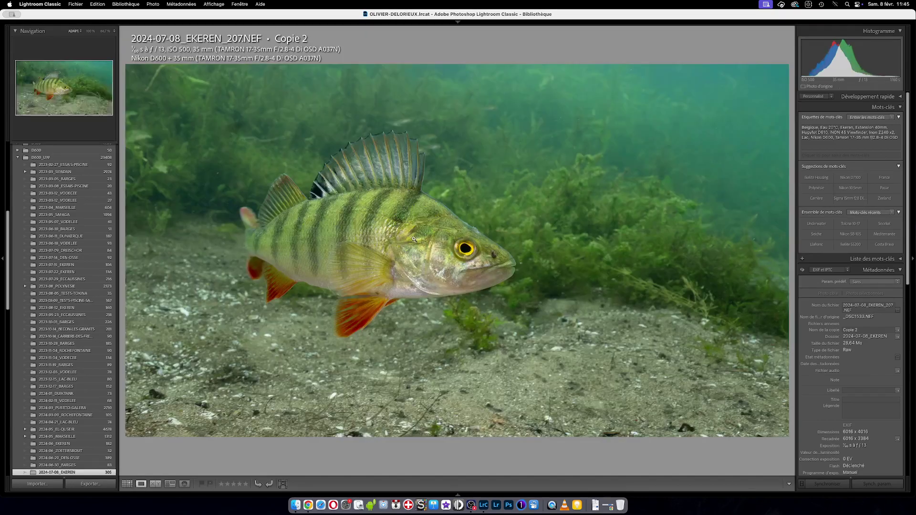
double_click(413, 239)
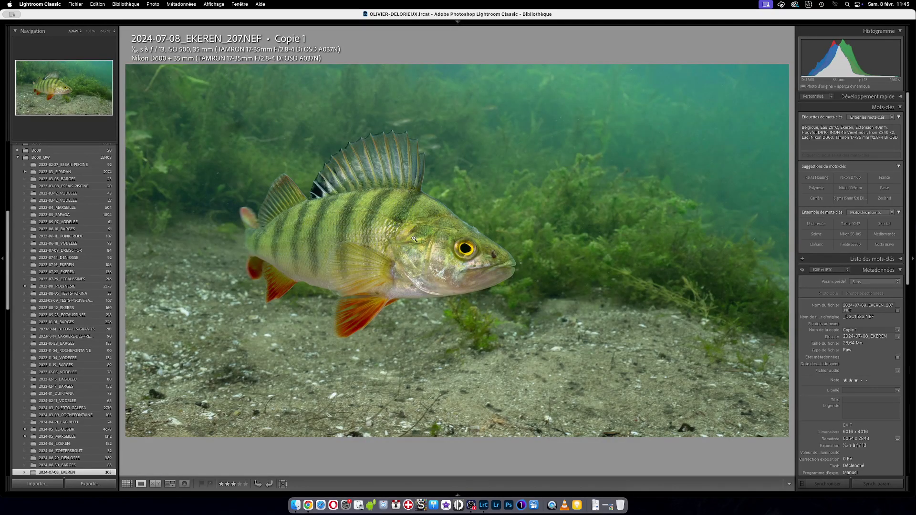
double_click(413, 239)
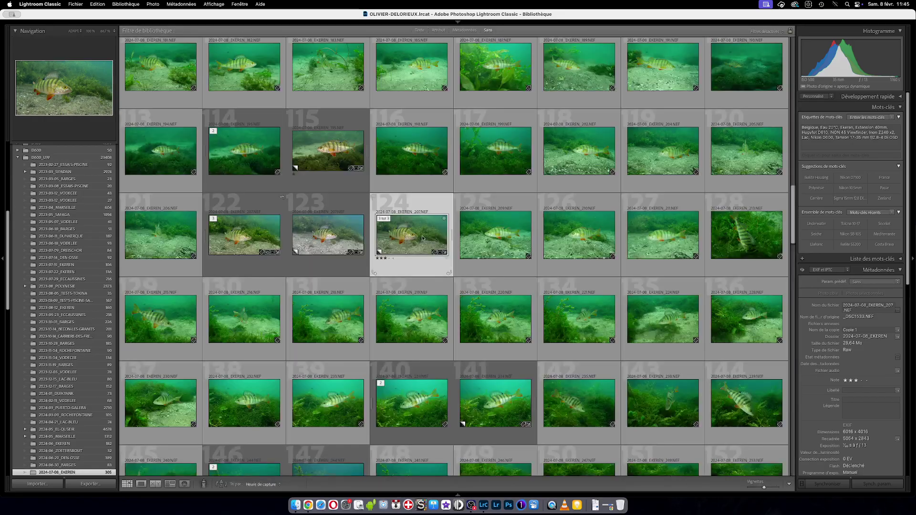
Put the newly edited 2024-07-08_EKEREN_207.NEF and its virtual copy Copie 1 side by side in Compare view.
left_click(248, 245)
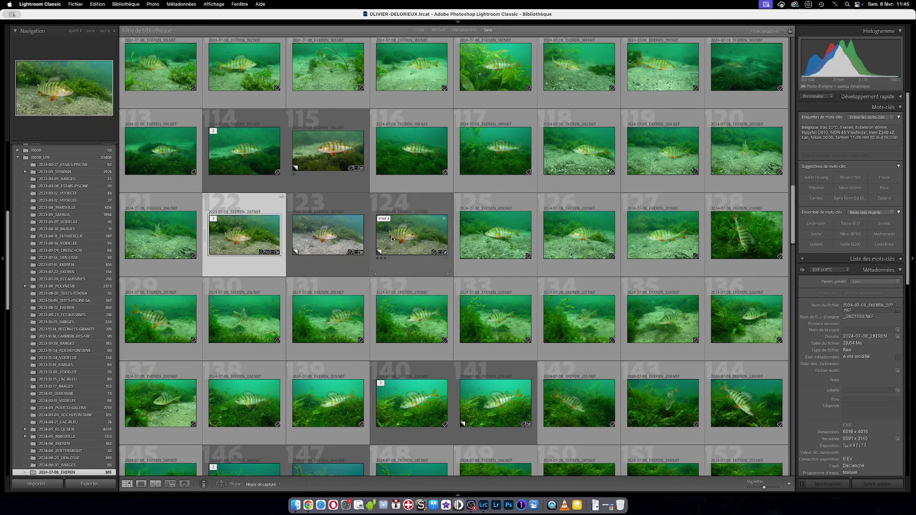
left_click(417, 241, "super")
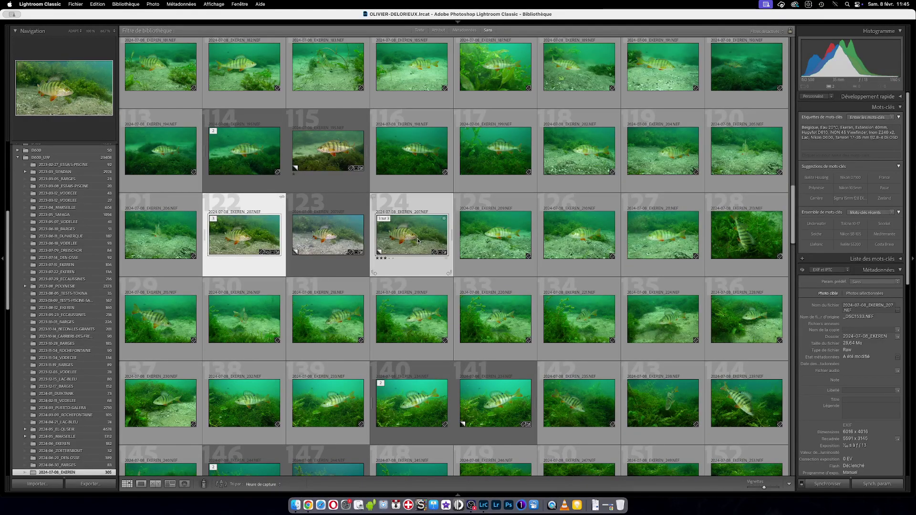
key("c")
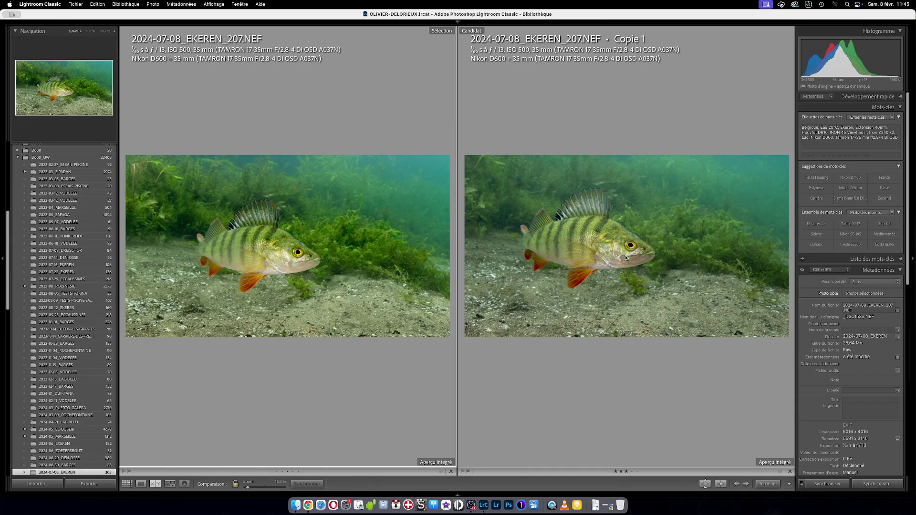
Examine the perch's head and cheek close up and the whole photo in both versions, and return to the grid.
left_click(640, 255)
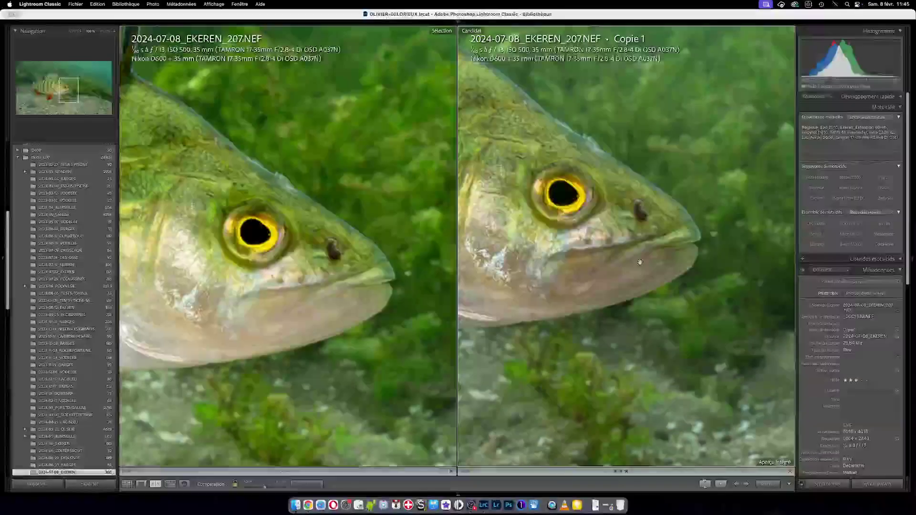
left_click_drag(640, 262, 707, 343)
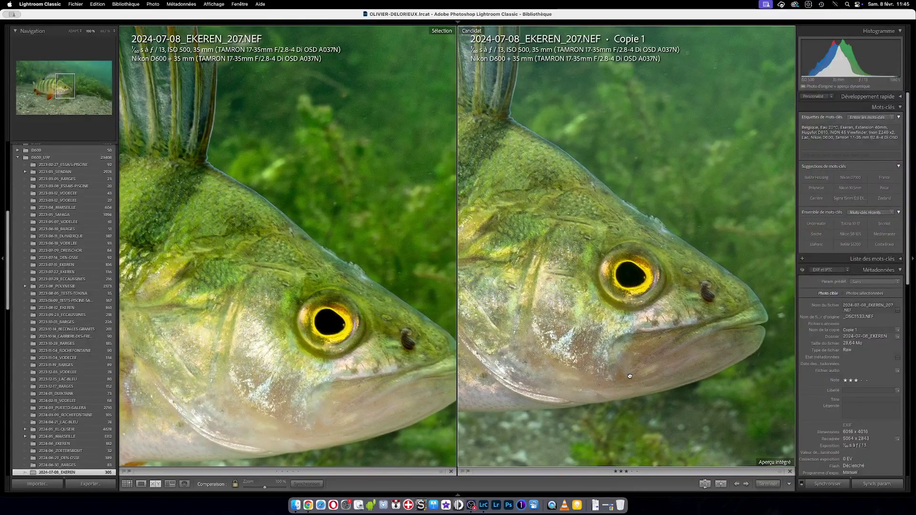
left_click_drag(630, 376, 623, 347)
left_click_drag(606, 325, 599, 321)
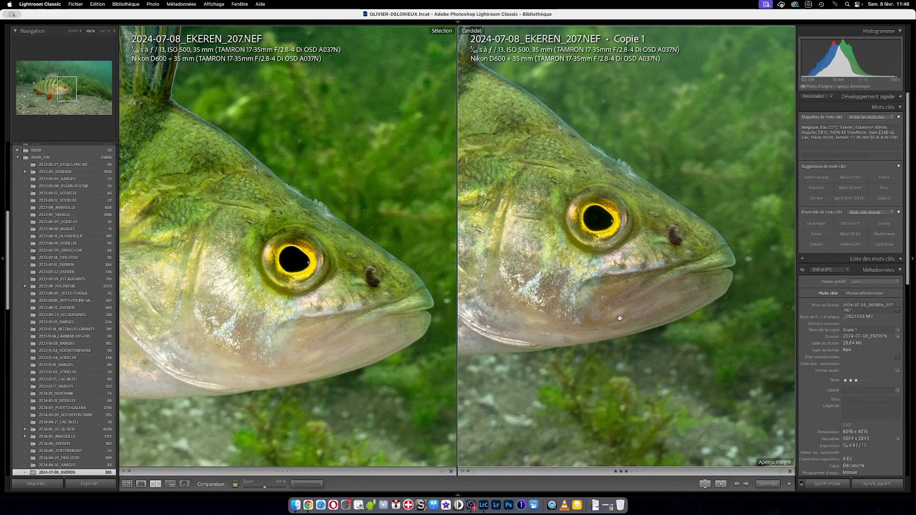
left_click_drag(619, 318, 661, 268)
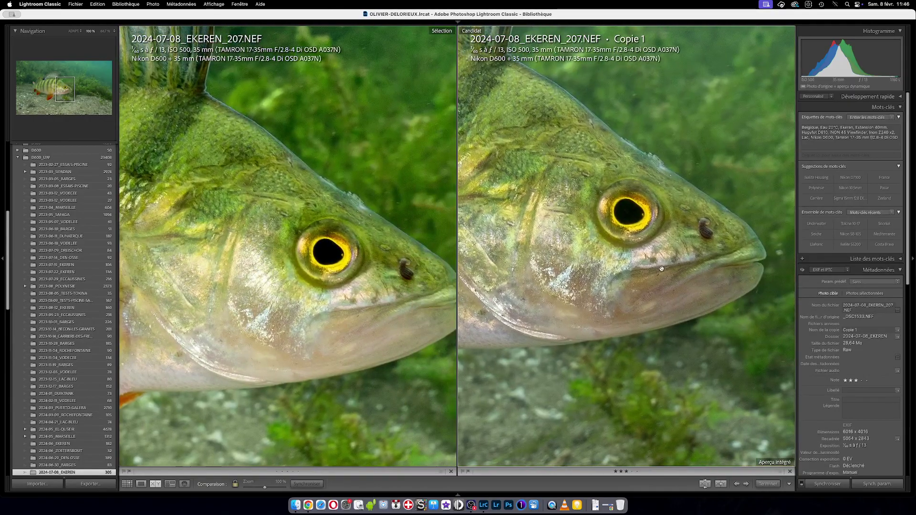
left_click(626, 290)
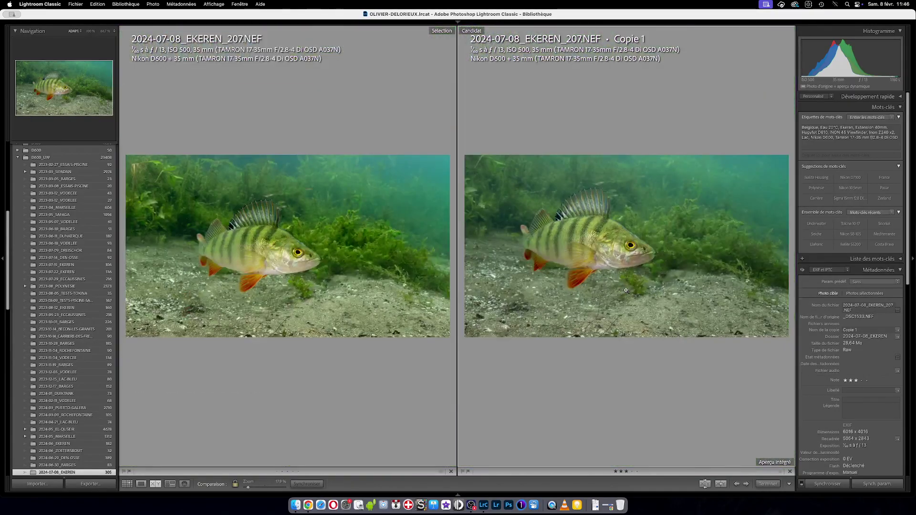
key("g")
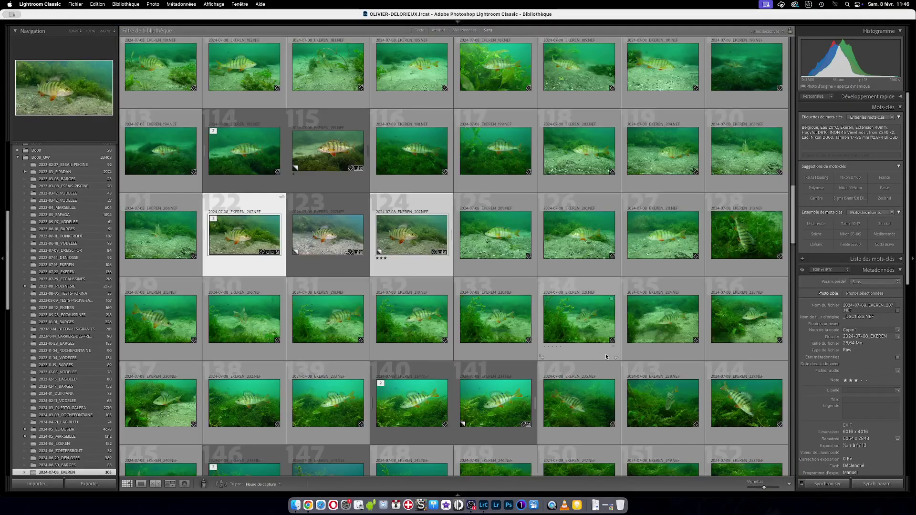
View the edited perch photo 2024-07-08_EKEREN_207.NEF enlarged and return to the folder's grid.
left_click(494, 247)
left_click(412, 234)
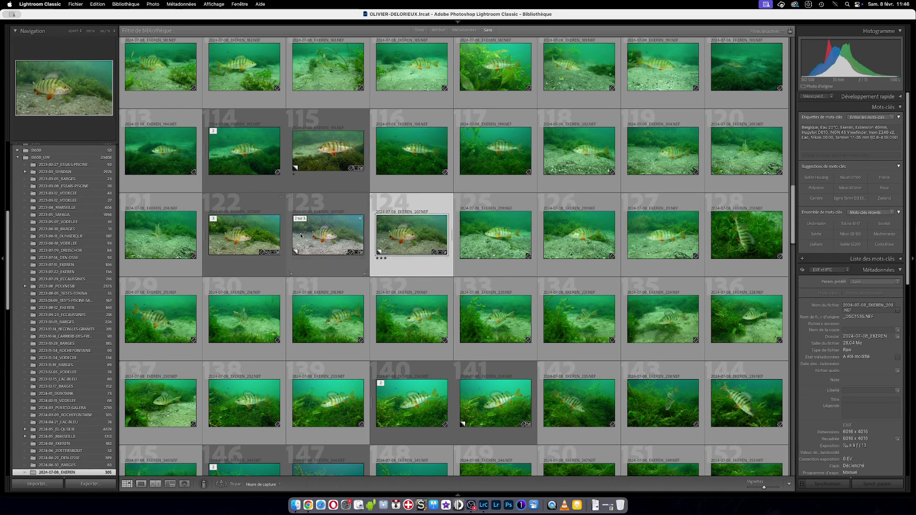
left_click(231, 240)
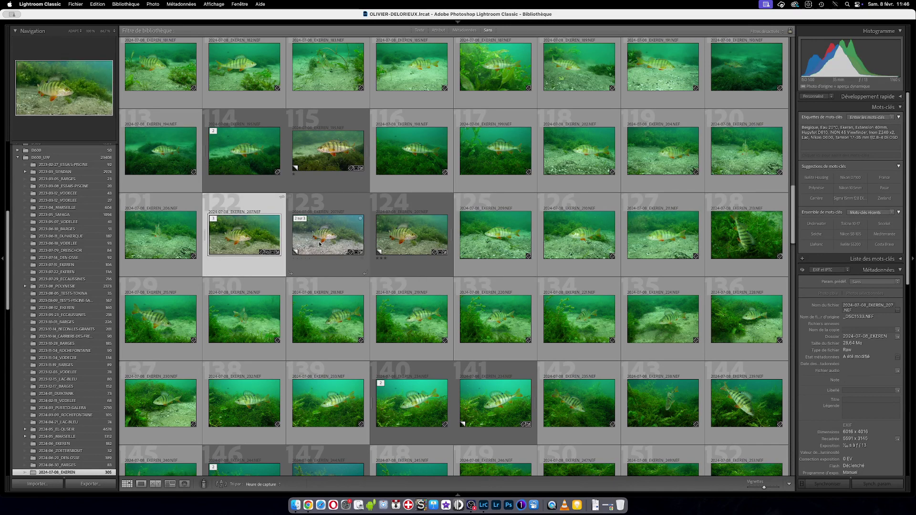
double_click(248, 238)
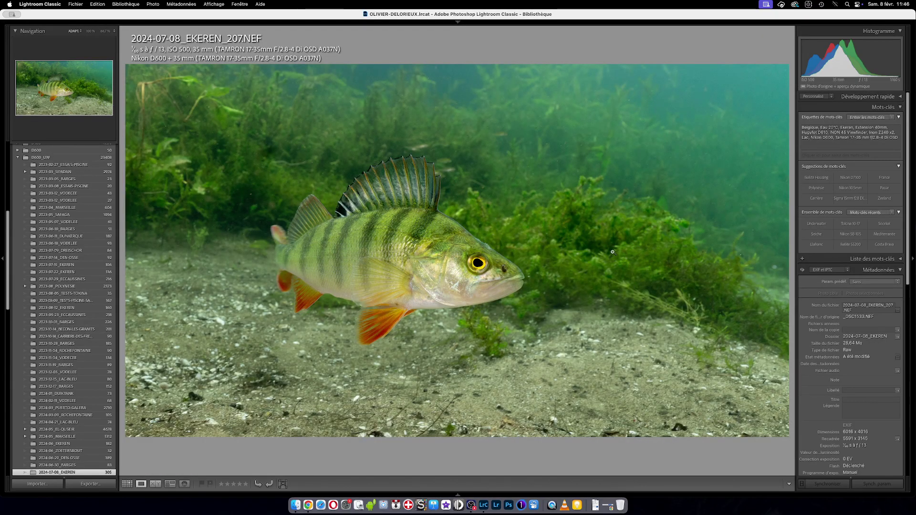
key("g")
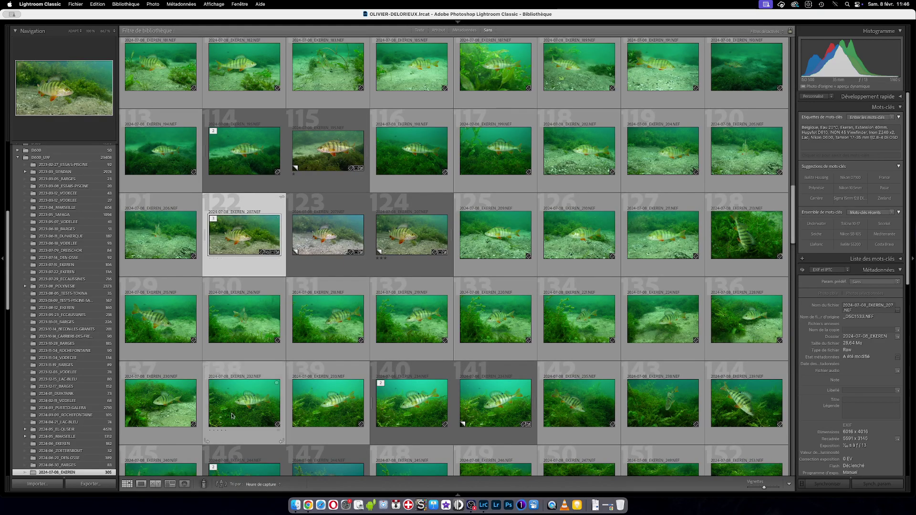
Open the Atelier retouche 8 Février collection and view the EL-QUSEIR_3951 reef photo and the RAS-ABU-SOMA_088 fish photo enlarged.
scroll(108, 401, "down", 10)
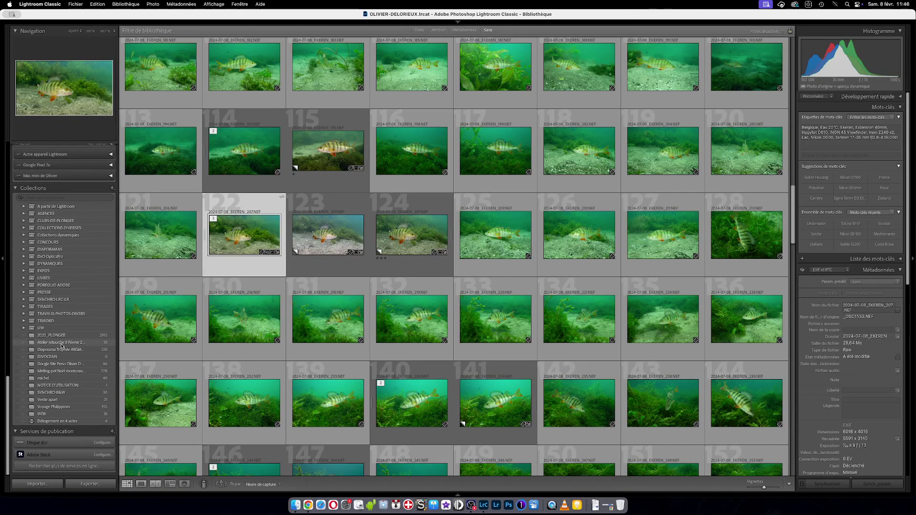
left_click(63, 343)
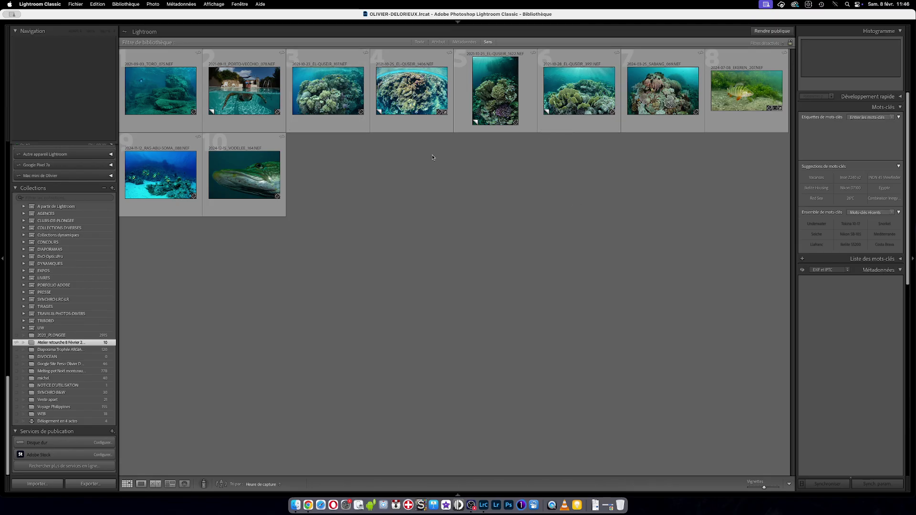
double_click(583, 86)
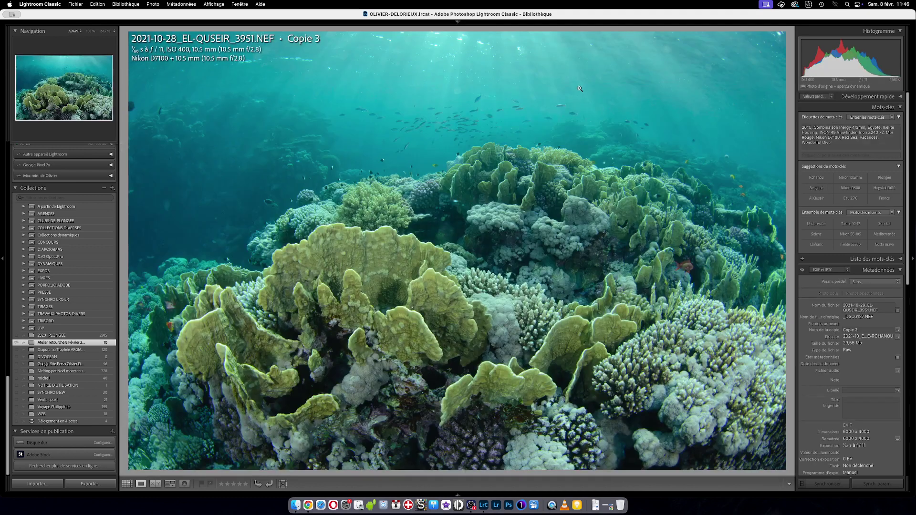
double_click(580, 89)
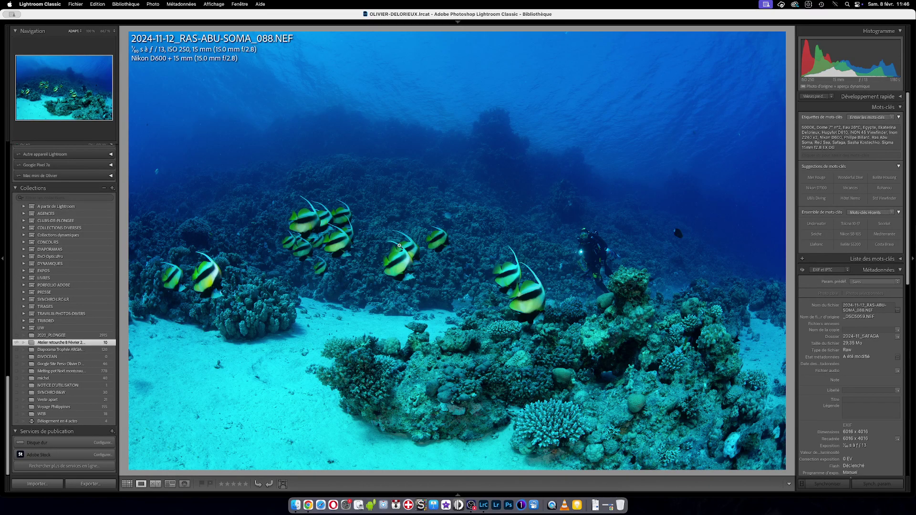
key("d")
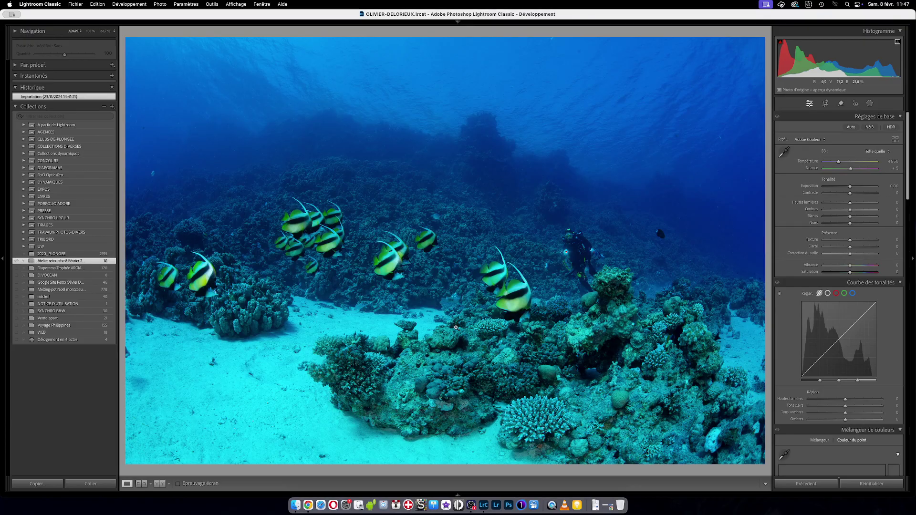
key("g")
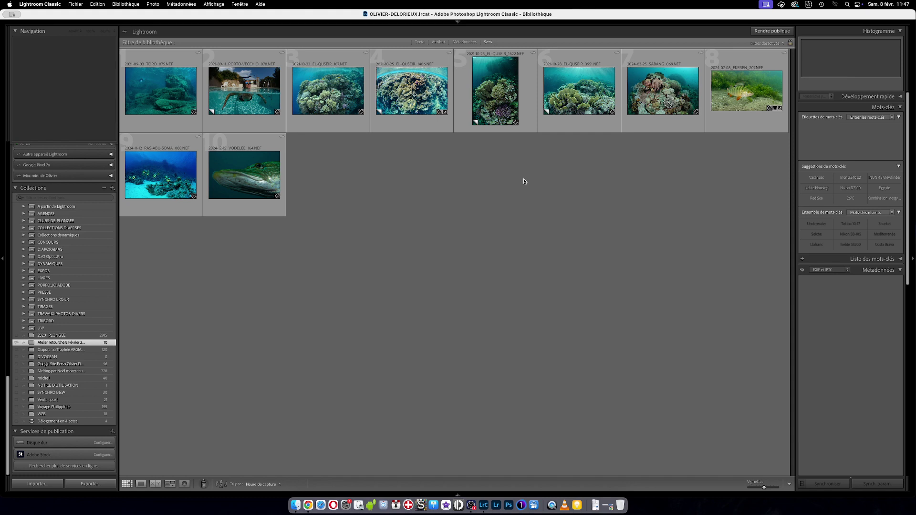
Try to create a virtual copy of the reef photo 2021-10-28_EL-QUSEIR_3951.NEF and return to the grid.
double_click(577, 93)
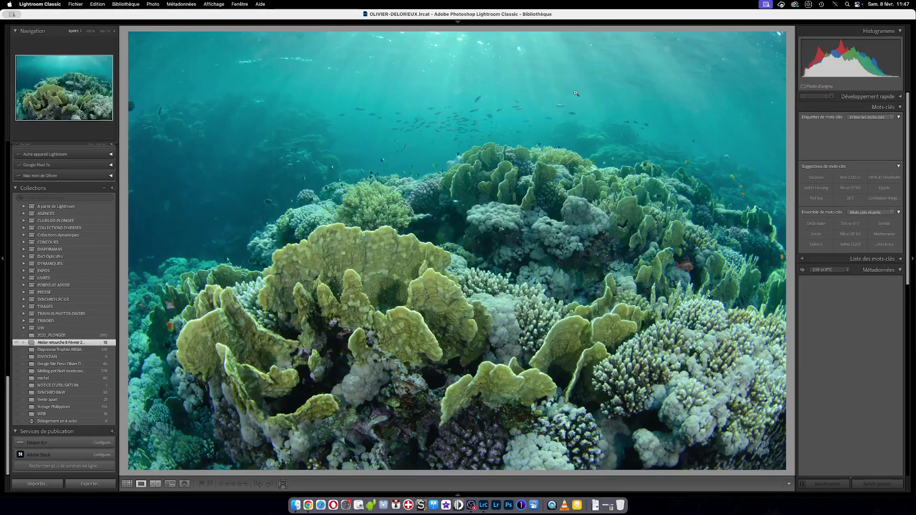
right_click(362, 153)
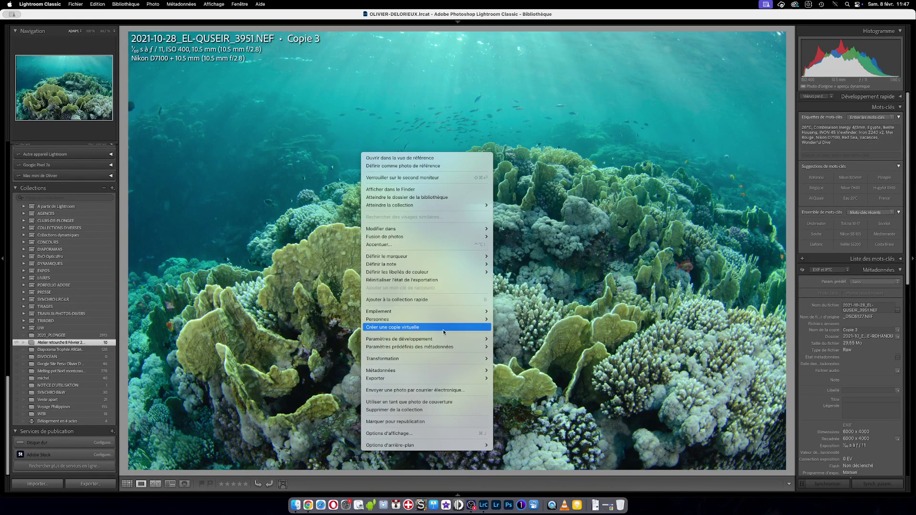
left_click(443, 329)
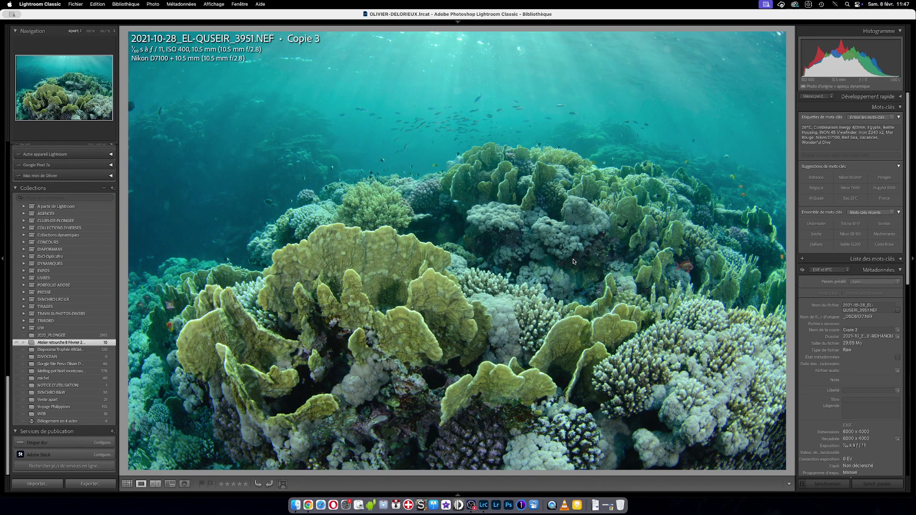
key("g")
left_click(416, 99)
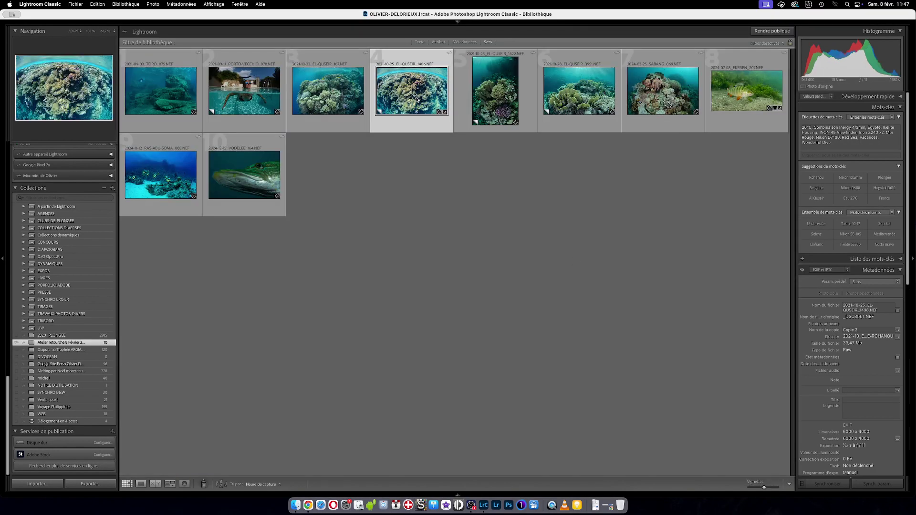
Create a virtual copy of the reef photo 2021-10-28_EL-QUSEIR_3951.NEF (Copie 3) and open the copy for developing.
double_click(592, 78)
right_click(416, 195)
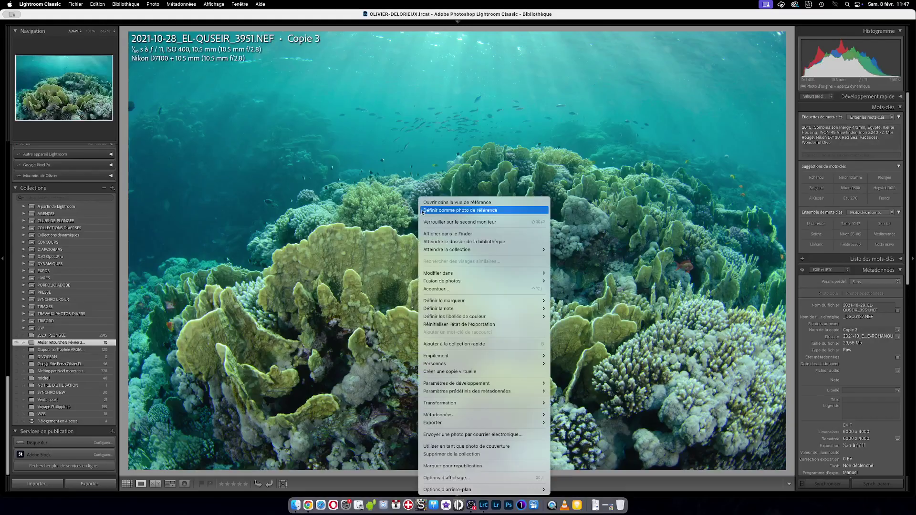
left_click(462, 371)
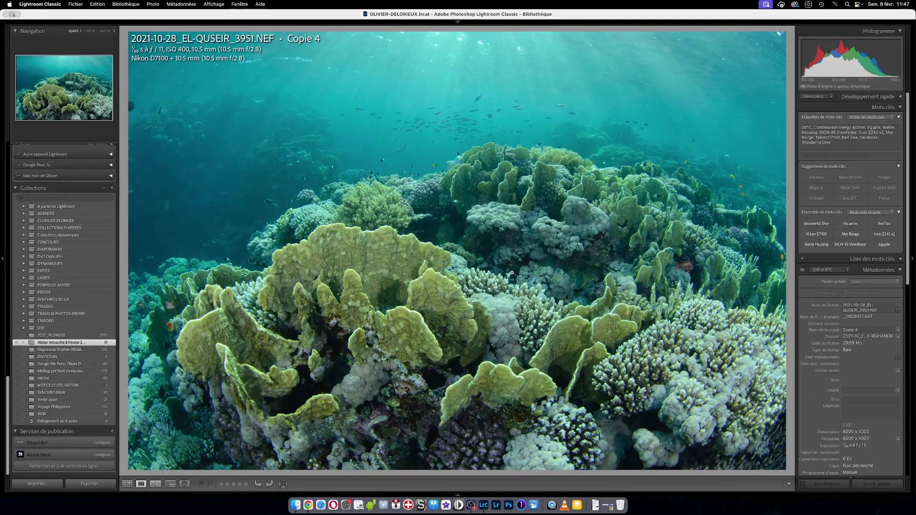
key("d")
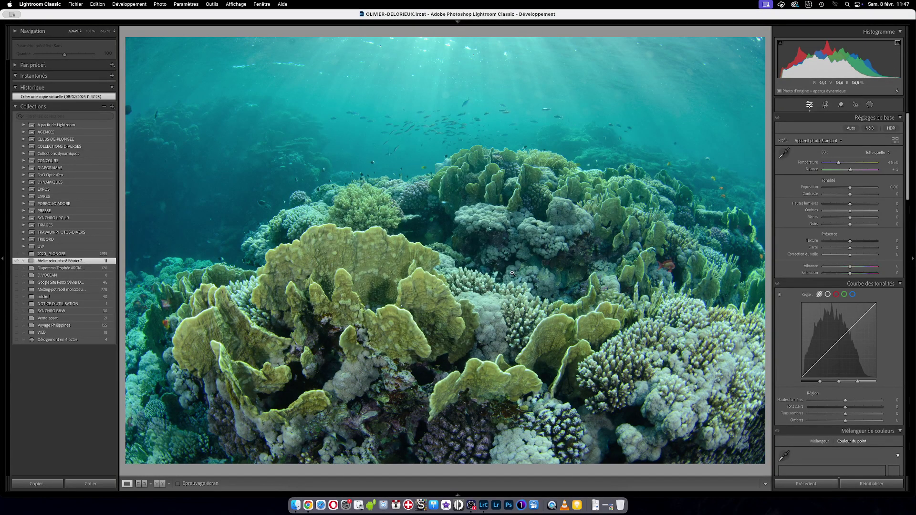
Look through the develop settings and examine the hazy background reef at 100%.
scroll(785, 224, "down", 8)
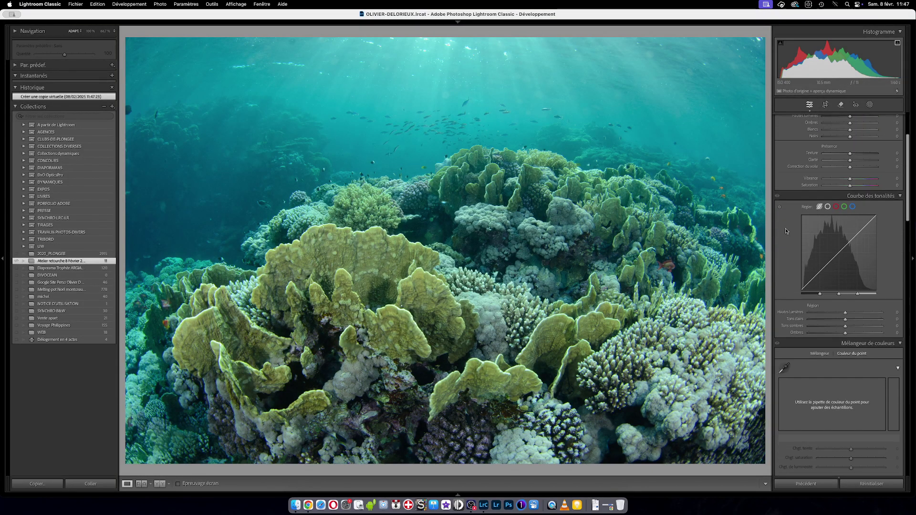
left_click(784, 239)
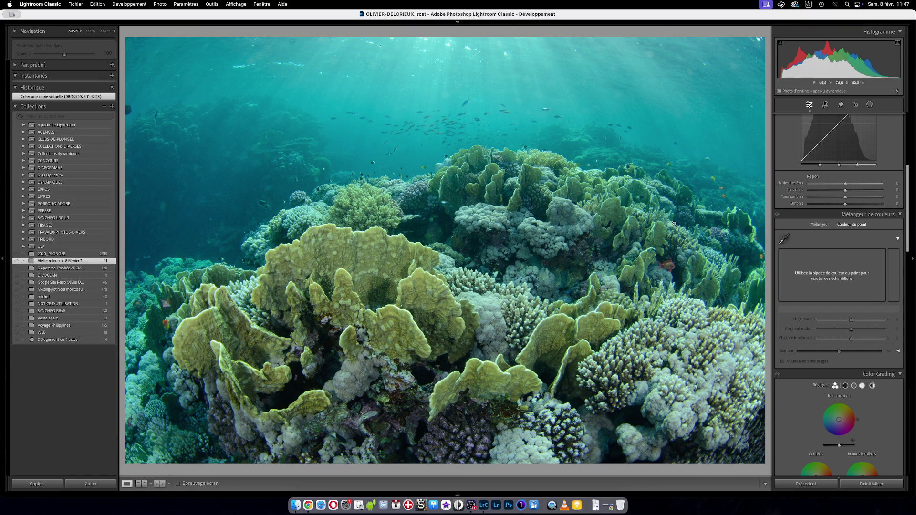
scroll(840, 249, "up", 8)
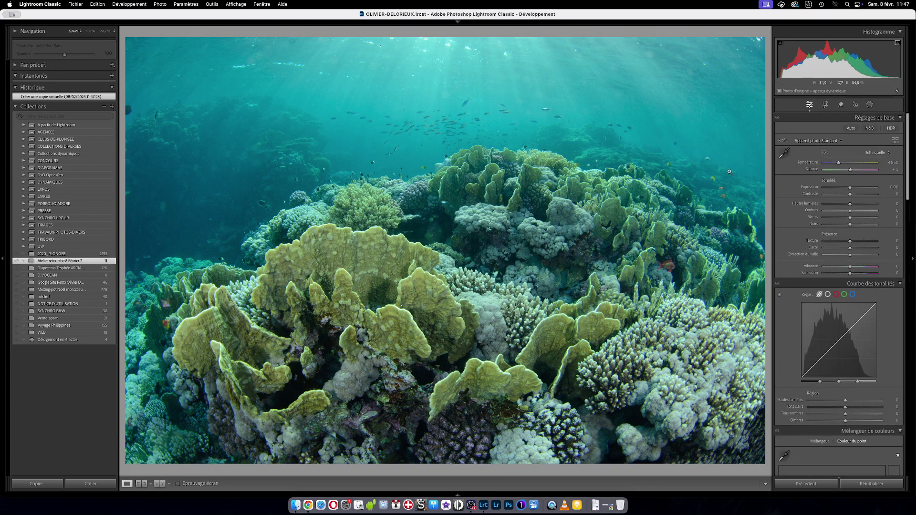
left_click_drag(247, 199, 378, 309)
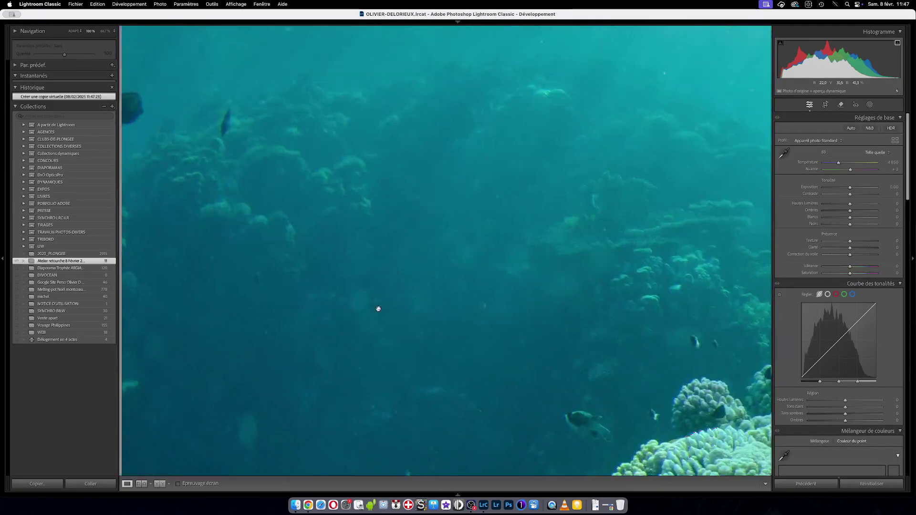
left_click(208, 220)
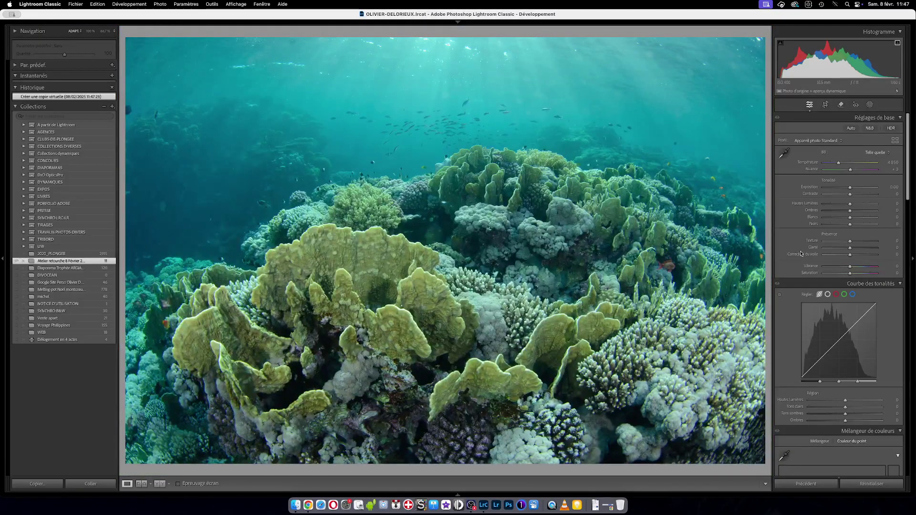
scroll(780, 250, "down", 5)
scroll(783, 263, "up", 5)
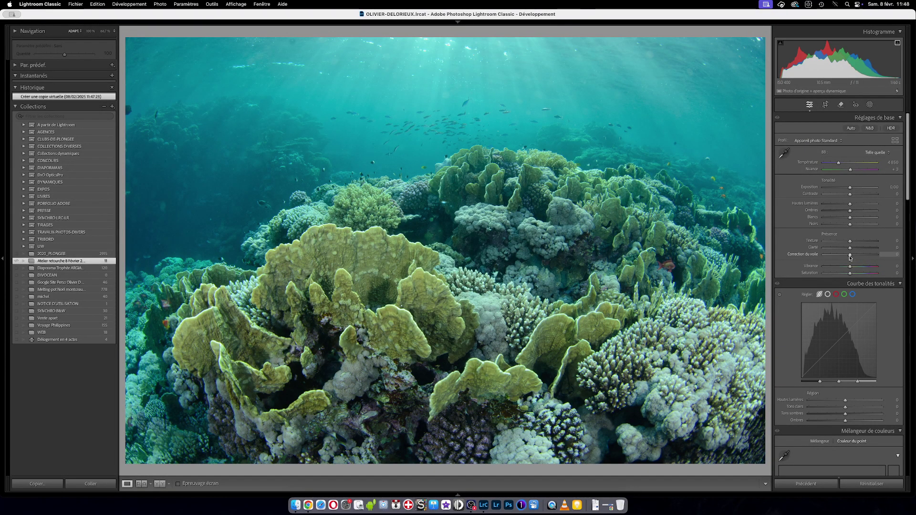
Try several Dehaze amounts on the whole reef photo, starting with +21, and reset Dehaze to 0.
mouse_move(850, 258)
left_mouse_down()
mouse_move(867, 257)
mouse_move(857, 257)
left_mouse_up()
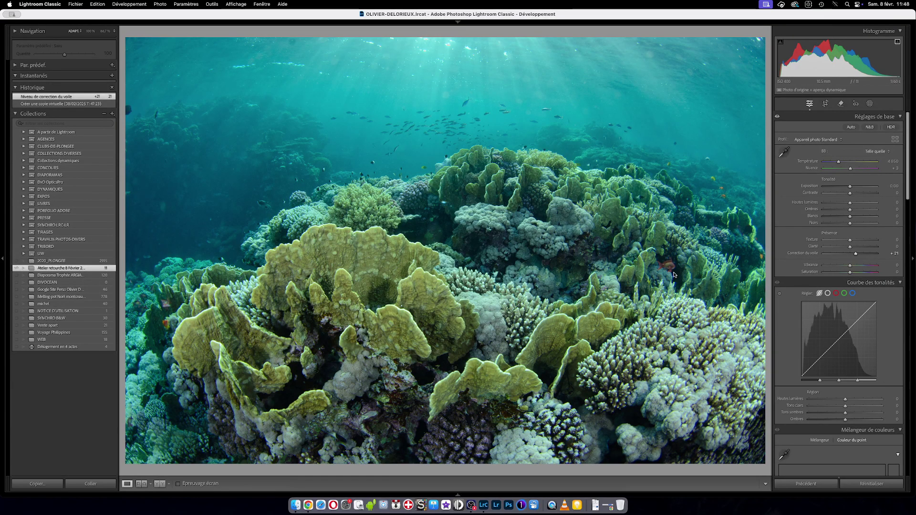
left_click(861, 258)
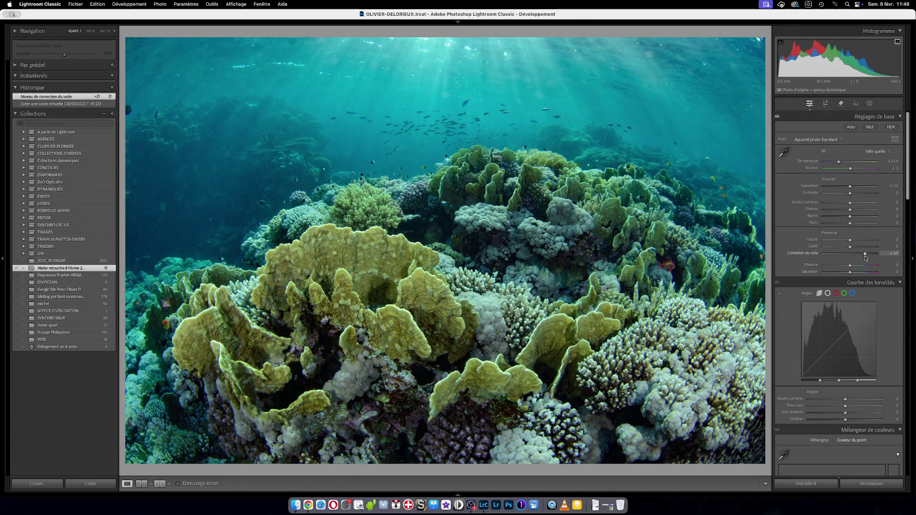
left_click(852, 256)
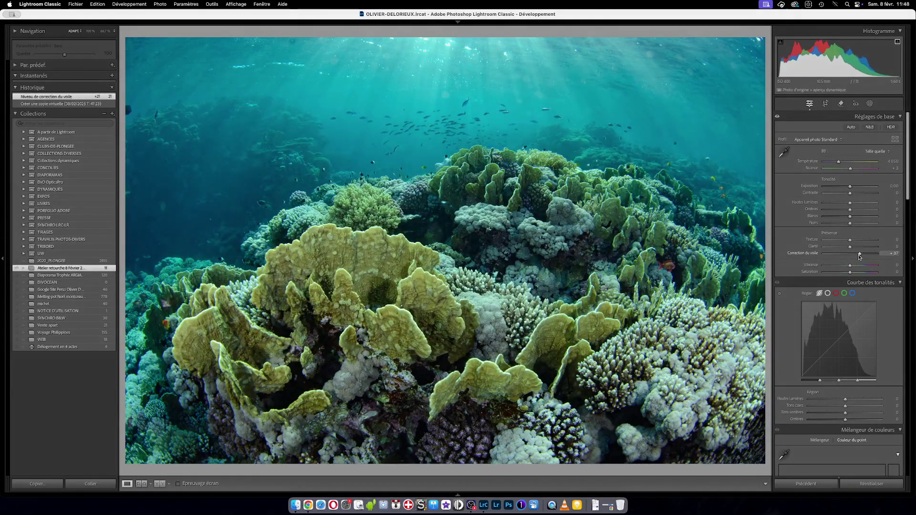
double_click(852, 256)
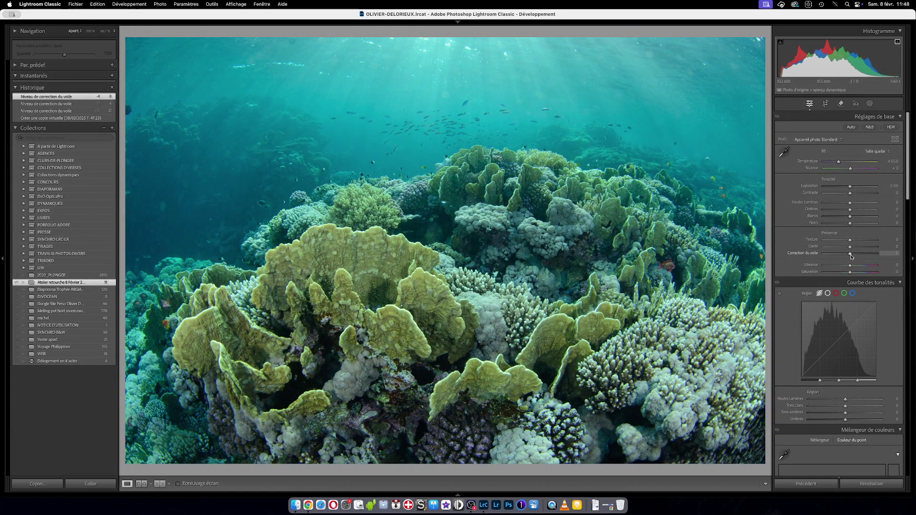
Add a linear gradient mask over the open water, fading downward from the fish school to the middle of the reef.
left_click(870, 103)
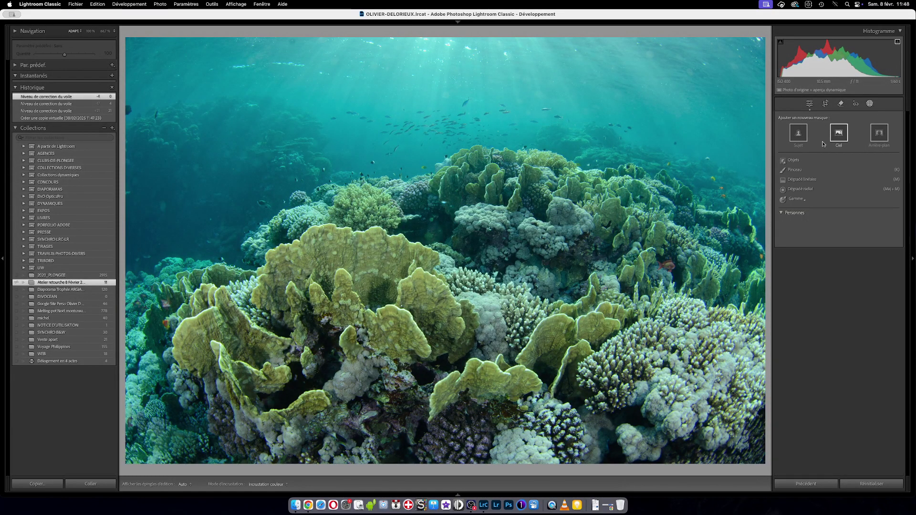
left_click(802, 180)
left_click_drag(519, 115, 519, 290)
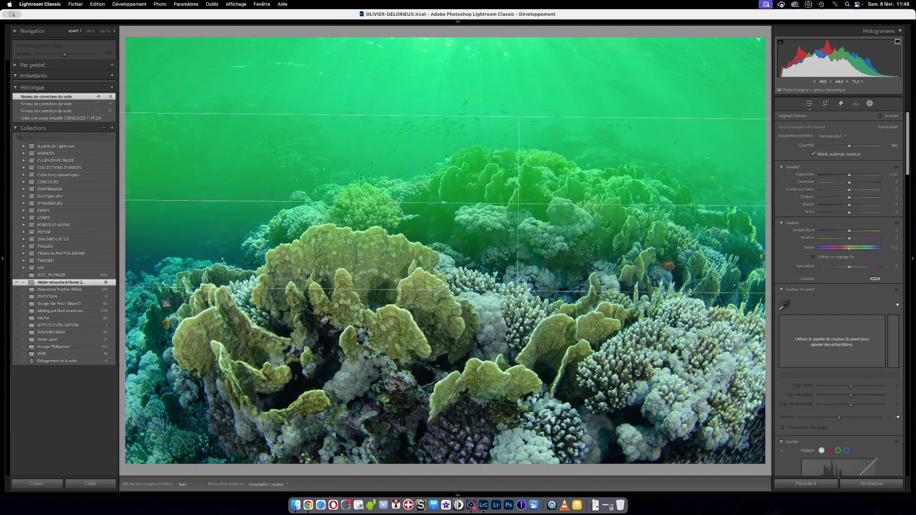
Set the Dehaze of the linear gradient mask over the water to 42.
scroll(797, 278, "down", 5)
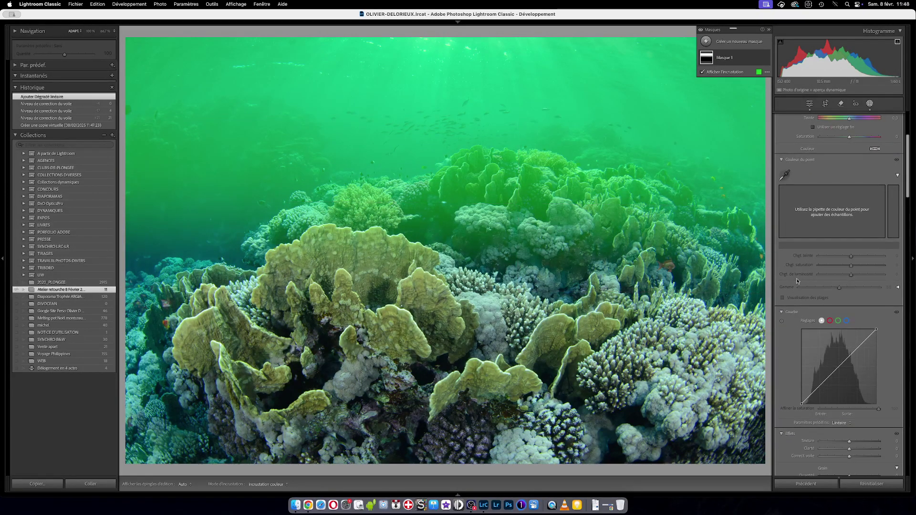
scroll(797, 279, "down", 8)
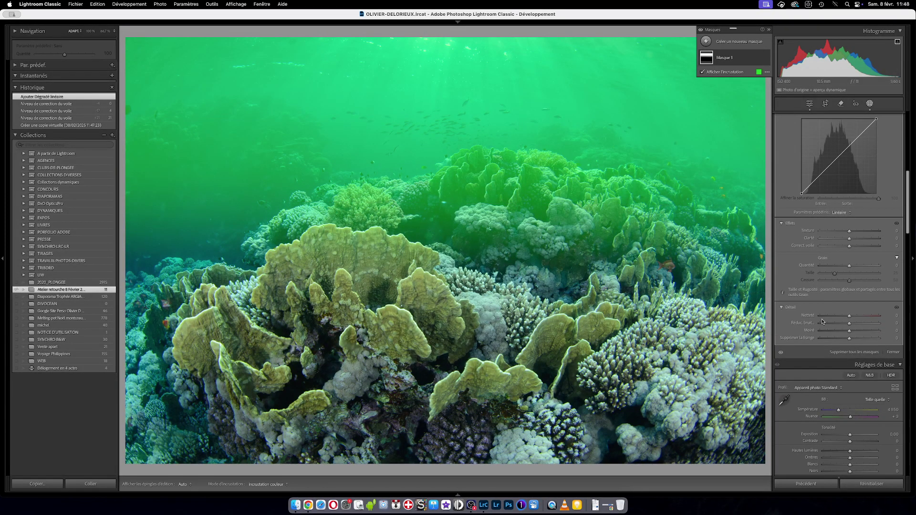
left_click(850, 247)
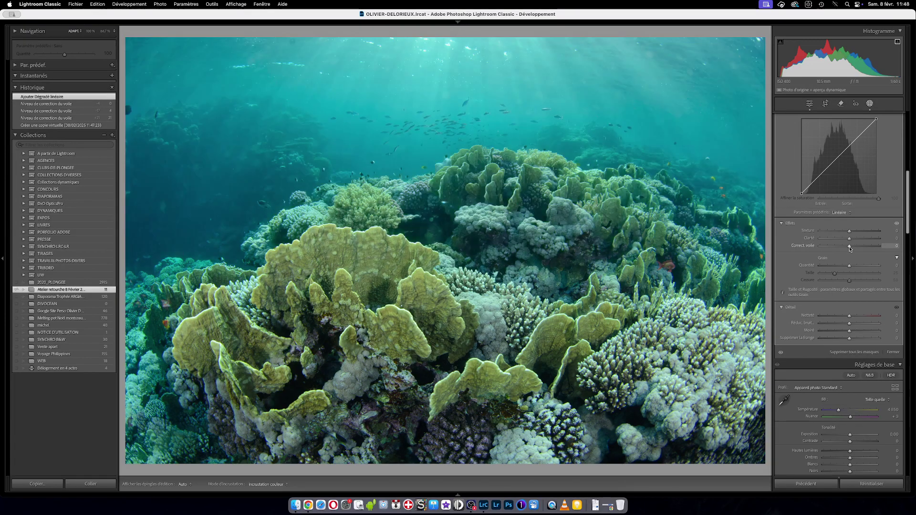
mouse_move(850, 248)
left_mouse_down()
mouse_move(866, 249)
mouse_move(860, 253)
left_mouse_up()
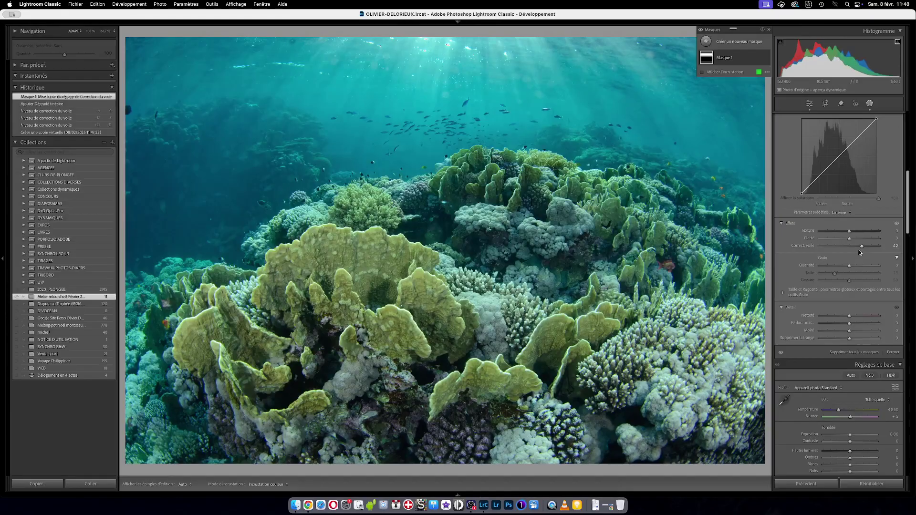
scroll(798, 249, "up", 5)
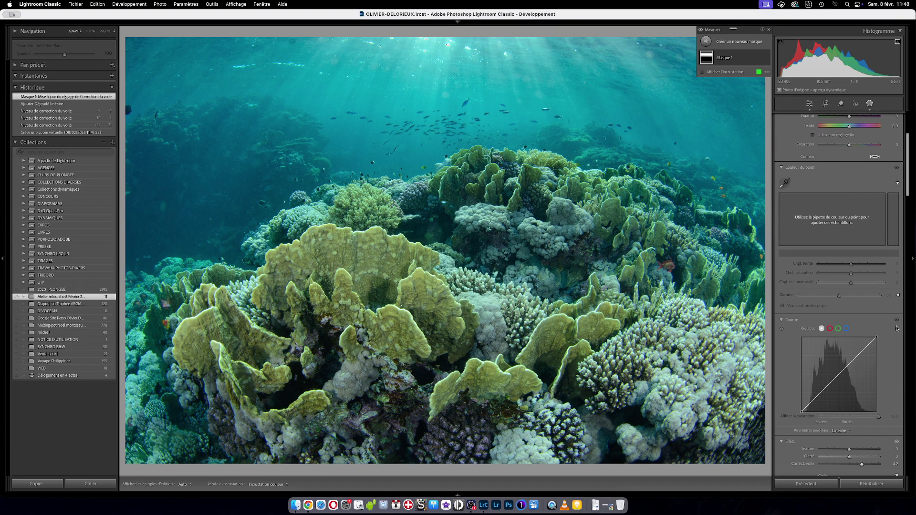
scroll(801, 324, "down", 5)
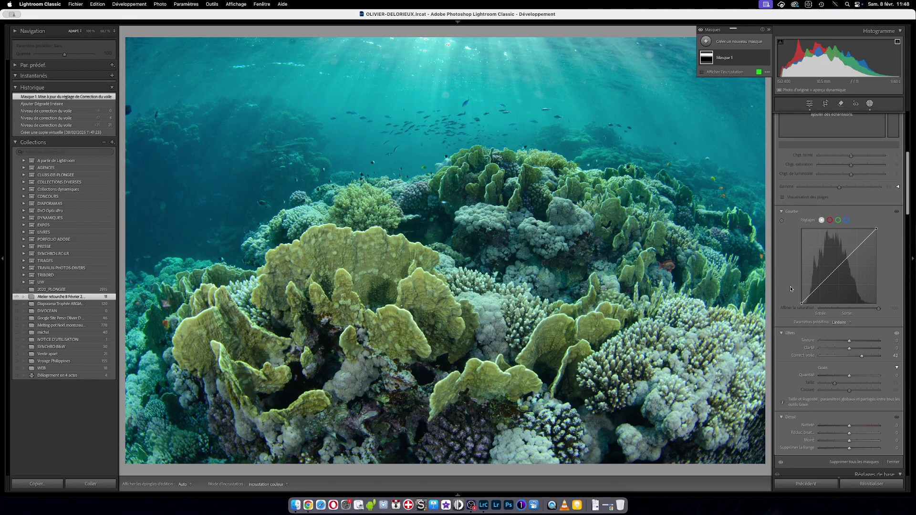
Close masking and revert the reef photo to its virtual copy creation state in the history.
mouse_move(540, 232)
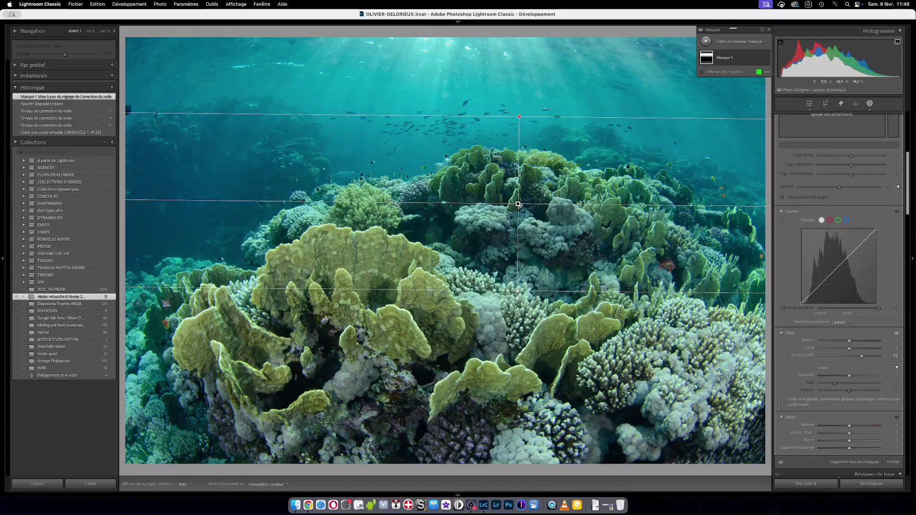
left_click(870, 105)
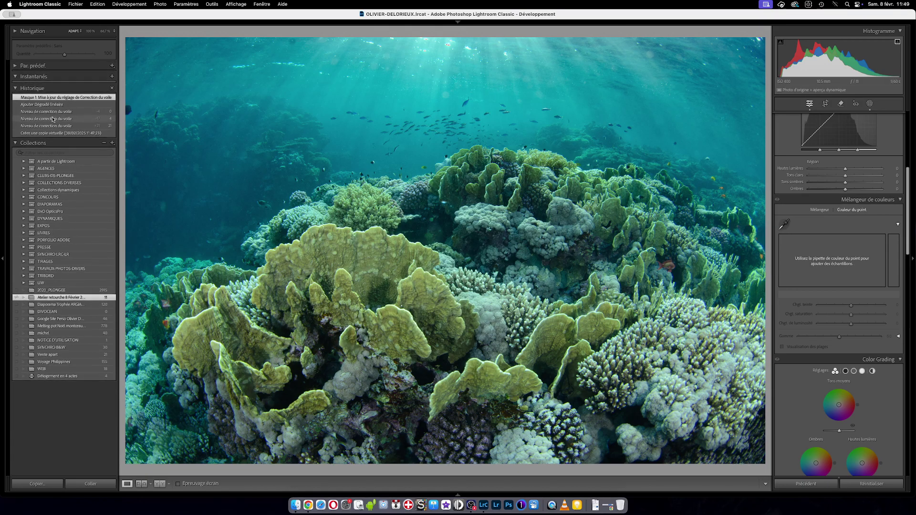
left_click(53, 132)
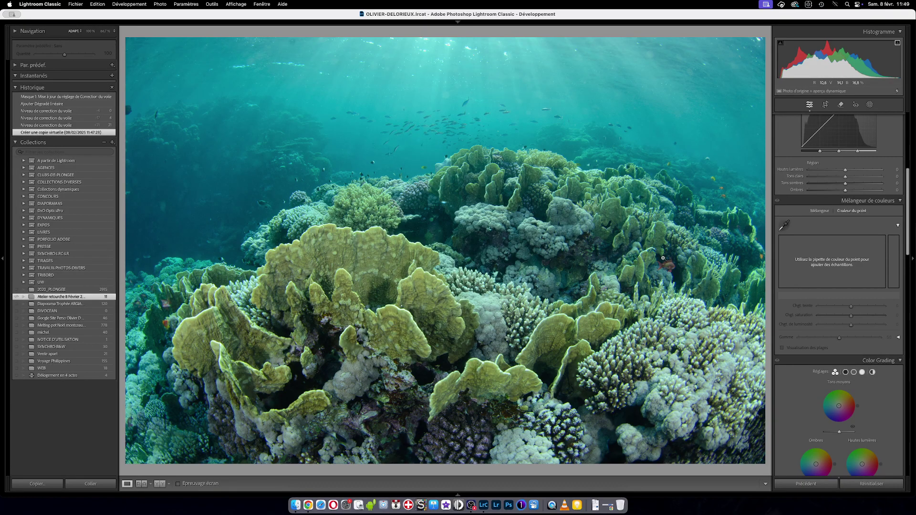
Try an overall Dehaze of +66 on the whole reef photo.
scroll(869, 218, "up", 8)
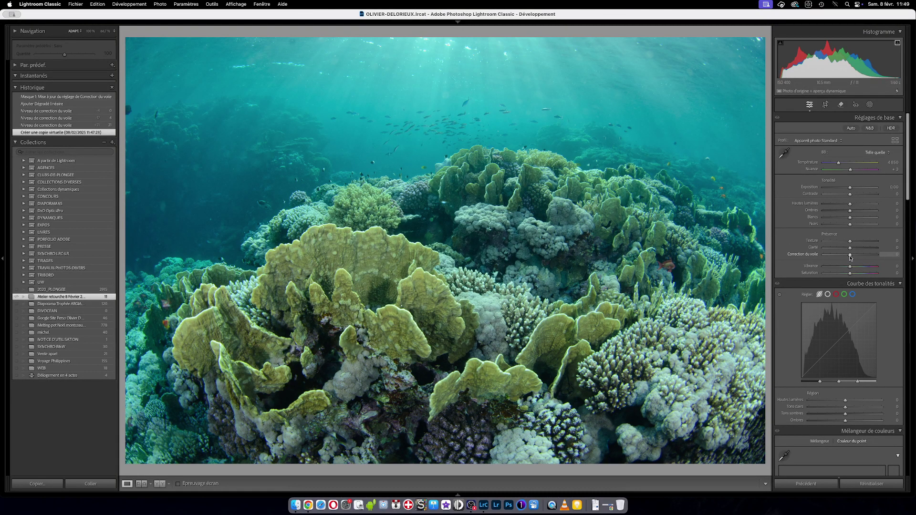
left_click_drag(852, 257, 867, 256)
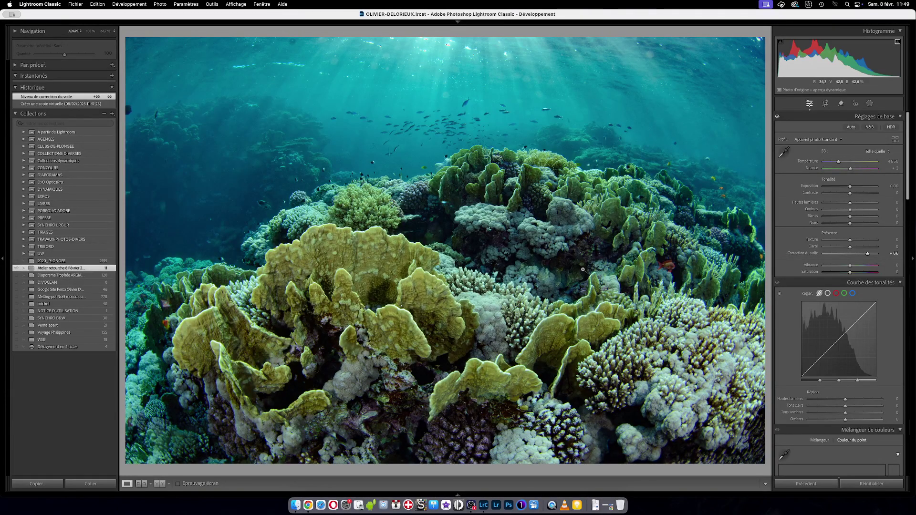
Compare the reef photo before and after dehazing, side by side and at 100% on the fish school and the background reef.
key("y")
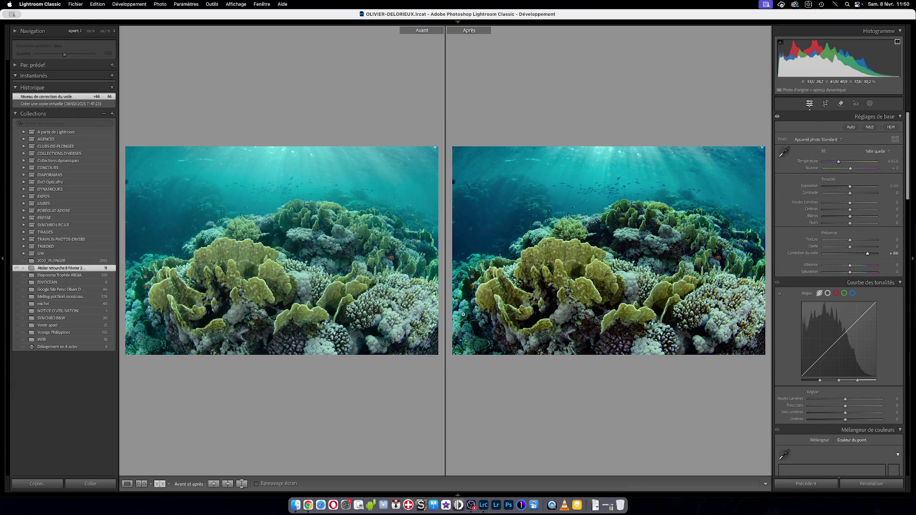
key("shift+y")
key("y")
left_click(597, 192)
left_click_drag(597, 193, 584, 271)
scroll(584, 271, "up", 5)
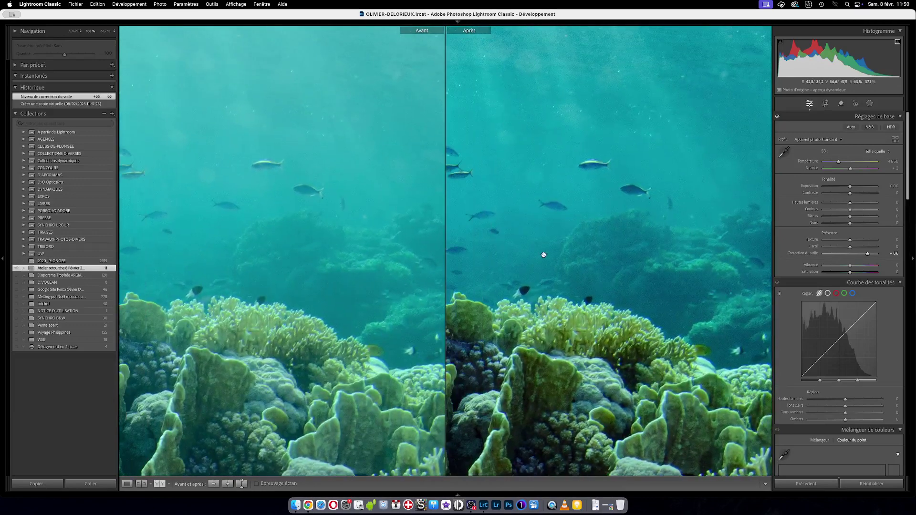
scroll(583, 268, "up", 10)
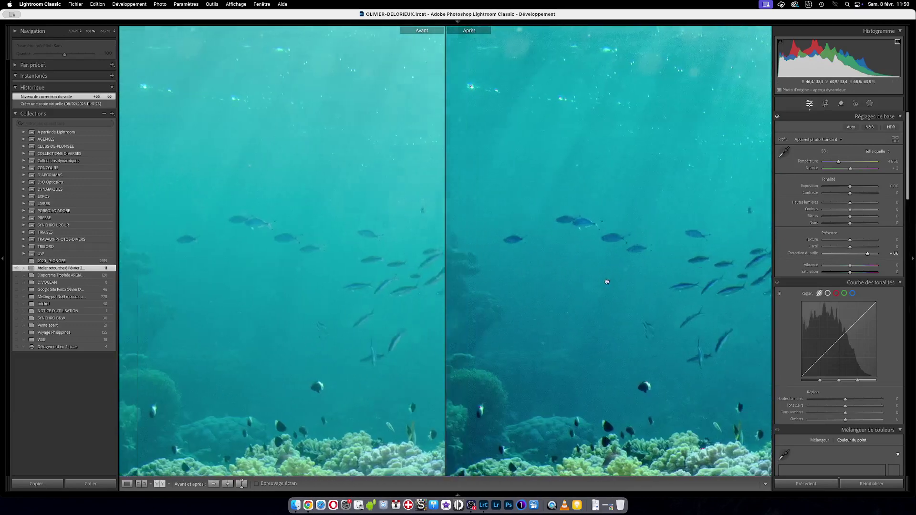
scroll(605, 310, "down", 5)
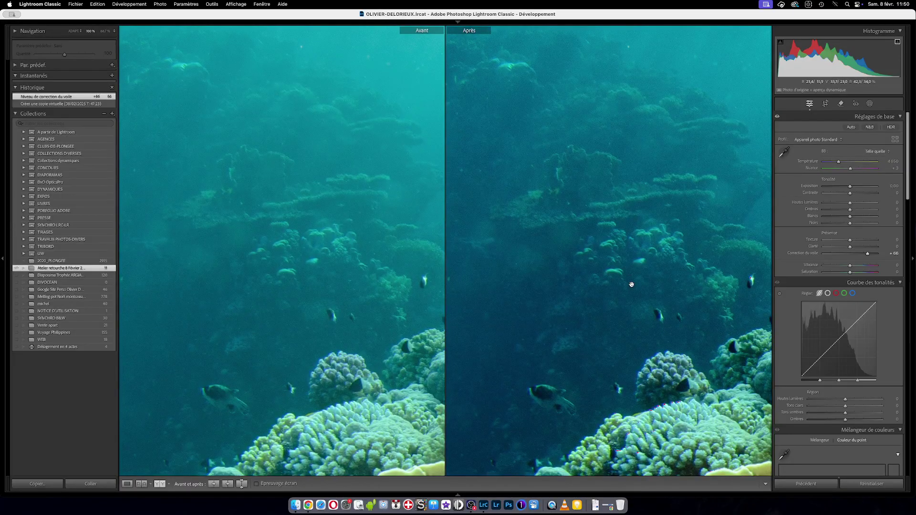
left_click_drag(628, 218, 683, 333)
left_click_drag(616, 286, 679, 299)
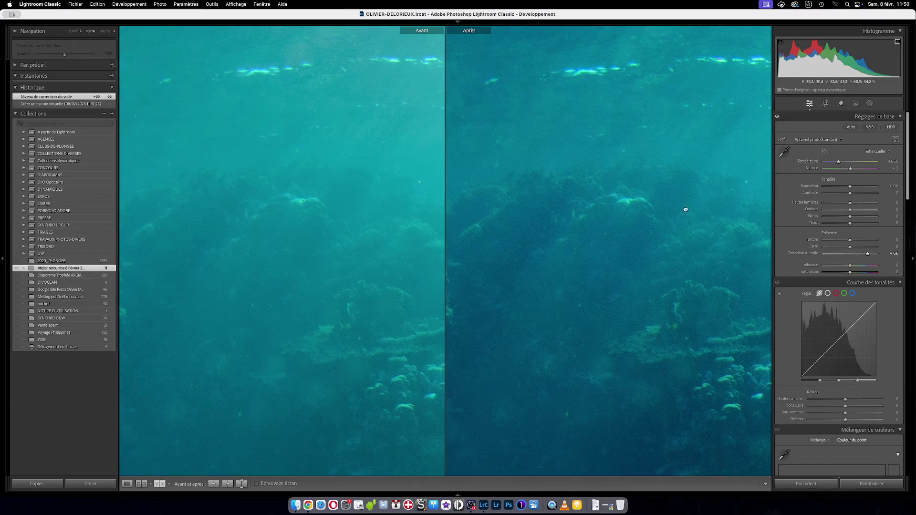
scroll(685, 208, "up", 5)
scroll(687, 277, "up", 2)
scroll(686, 277, "right", 2)
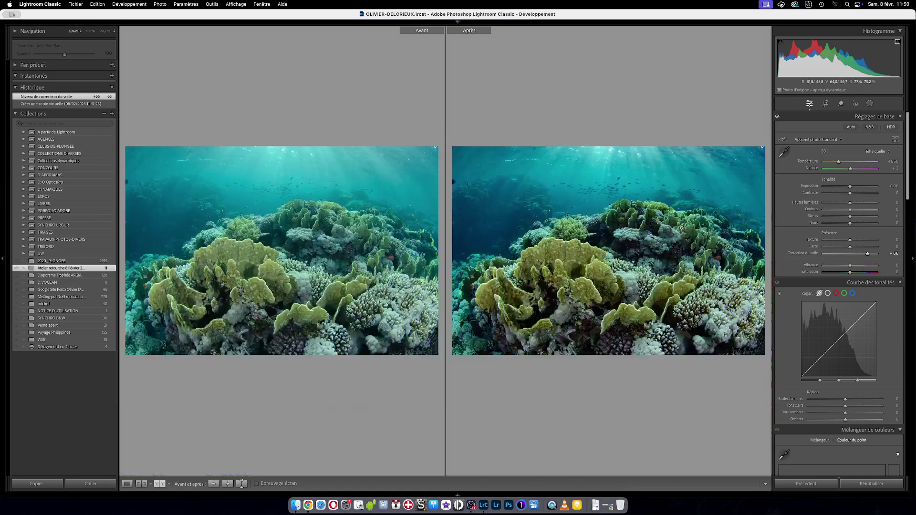
left_click(682, 228)
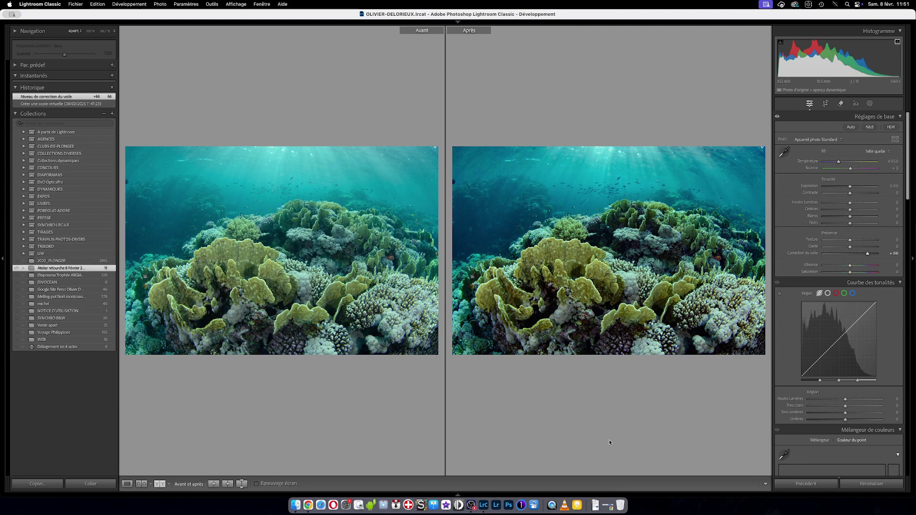
key("y")
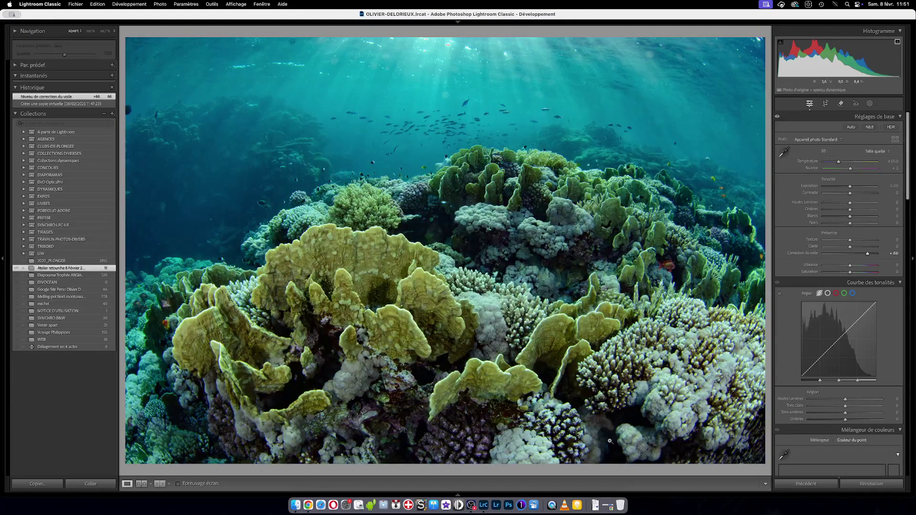
key("y")
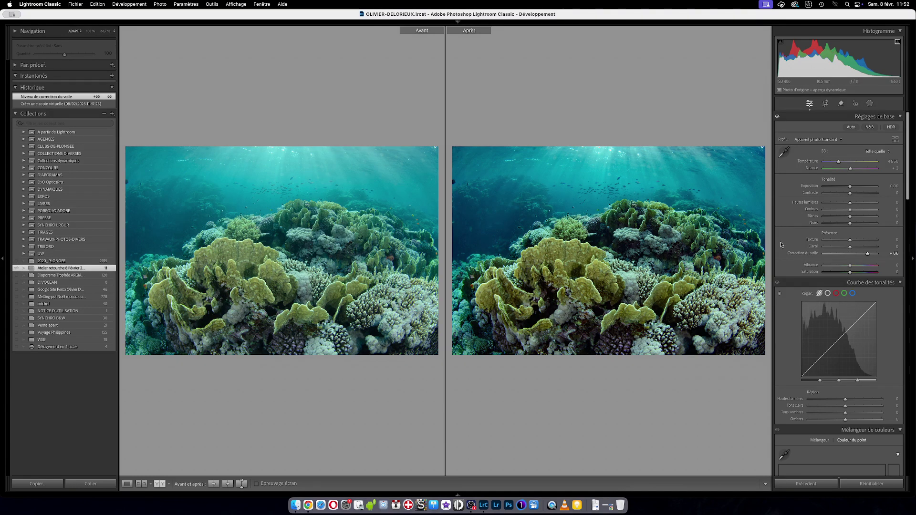
Reset the overall Dehaze of the reef photo to 0.
scroll(784, 243, "down", 3)
scroll(786, 229, "up", 3)
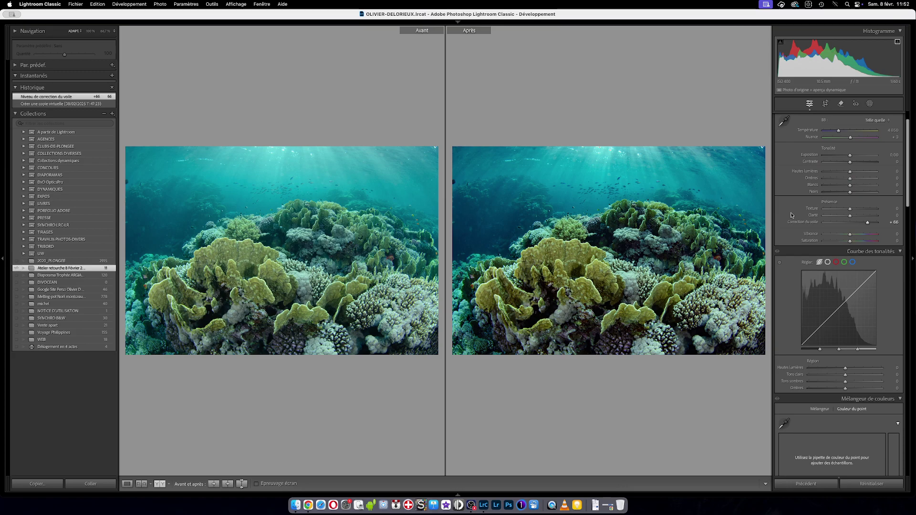
double_click(869, 223)
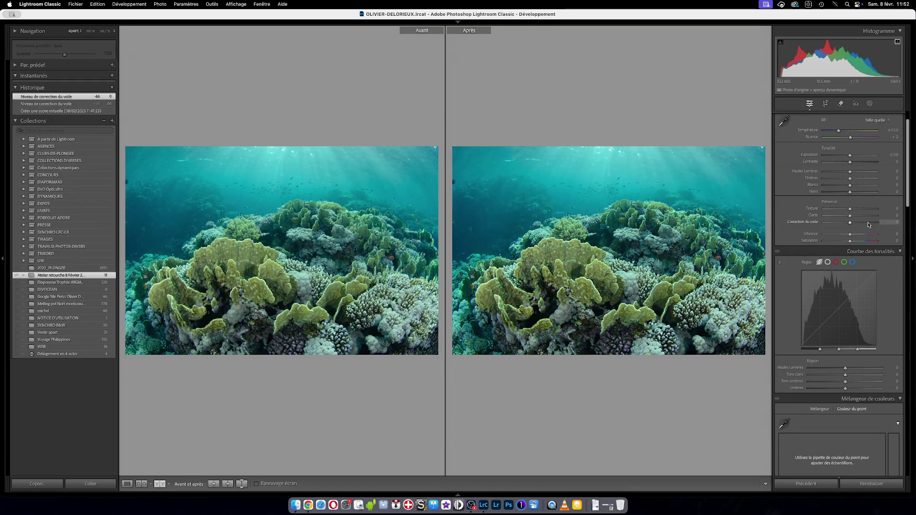
scroll(870, 167, "up", 2)
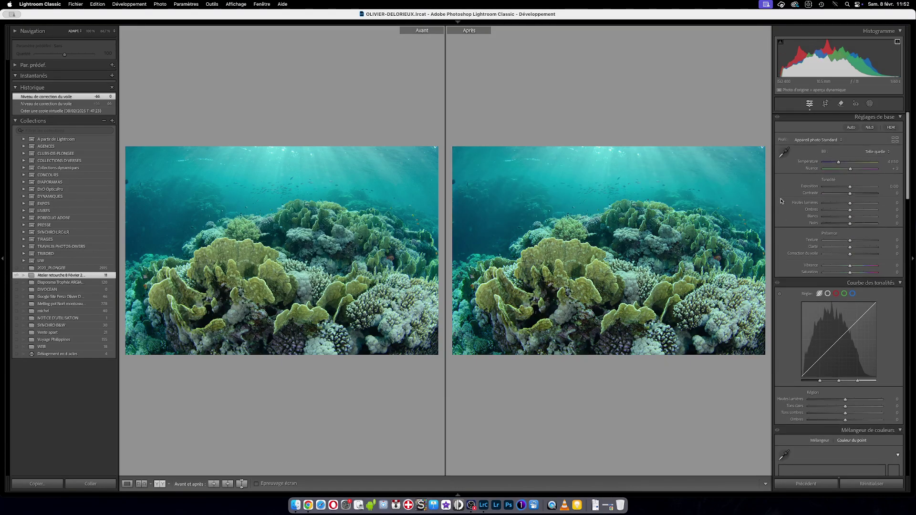
Add a linear gradient mask over the open water, fading downward to the middle of the reef, and lower its upper limit to the fish school.
left_click(870, 103)
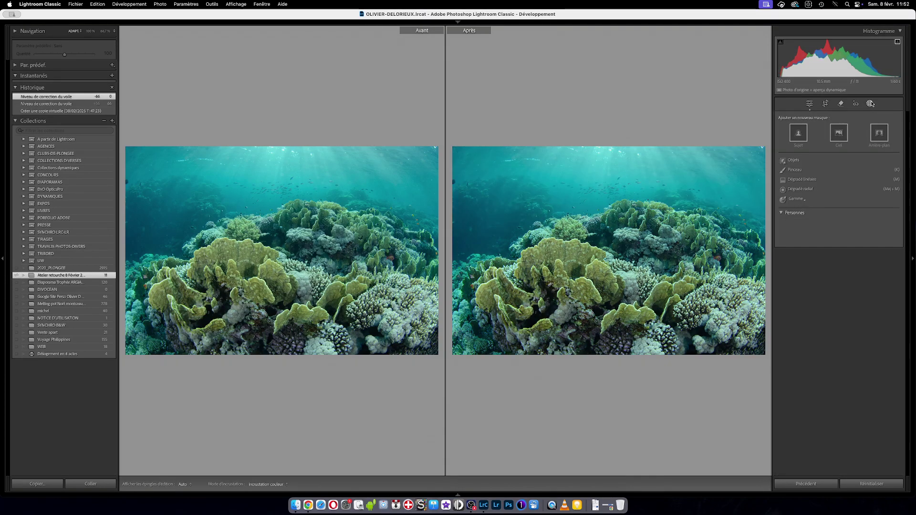
left_click(803, 180)
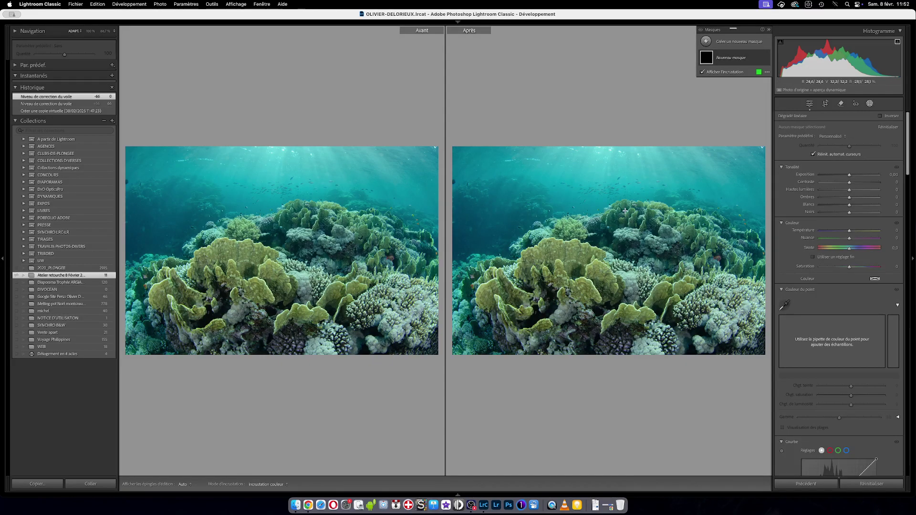
left_click_drag(623, 166, 621, 260)
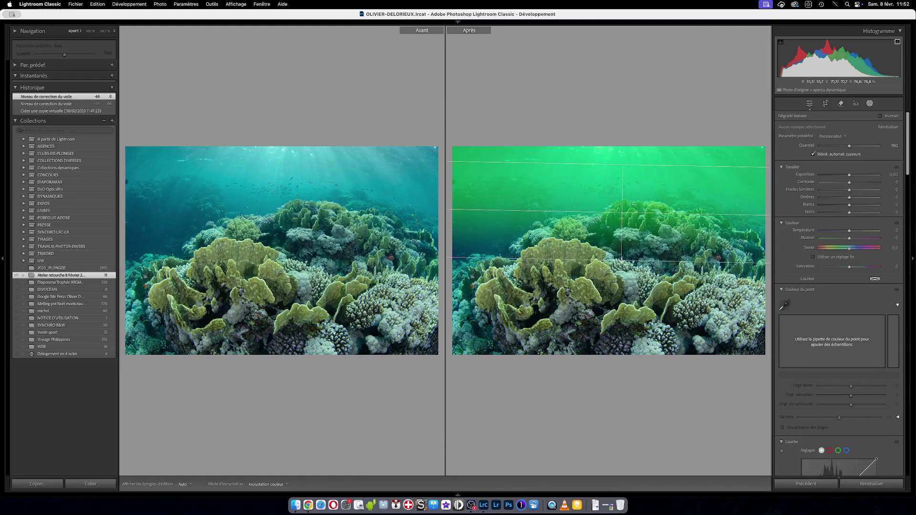
left_click_drag(622, 165, 623, 200)
Set the Dehaze of the linear gradient mask to about 52 and compare before and after in a split view.
scroll(796, 281, "down", 5)
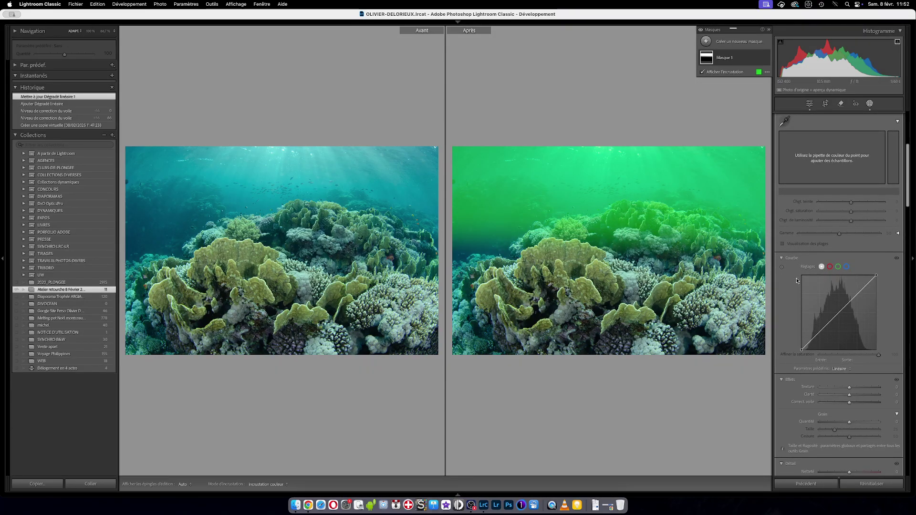
scroll(791, 286, "down", 5)
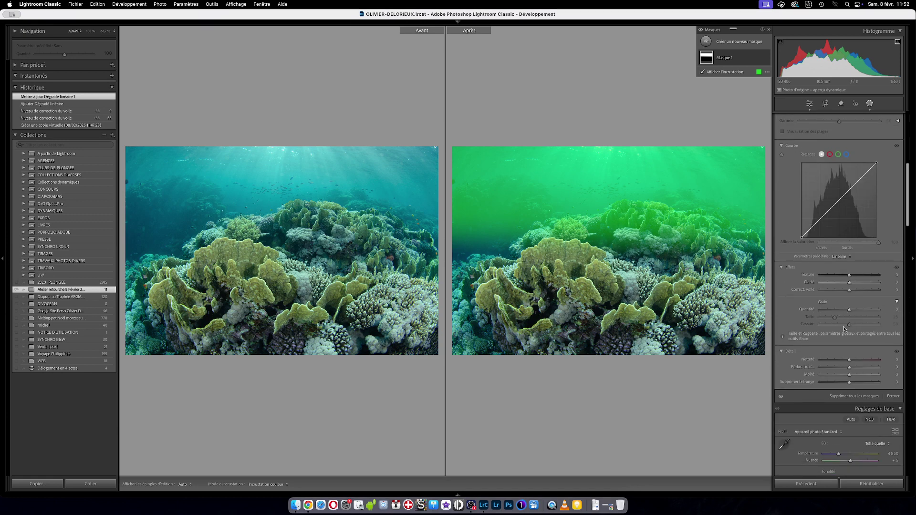
left_click_drag(850, 290, 868, 291)
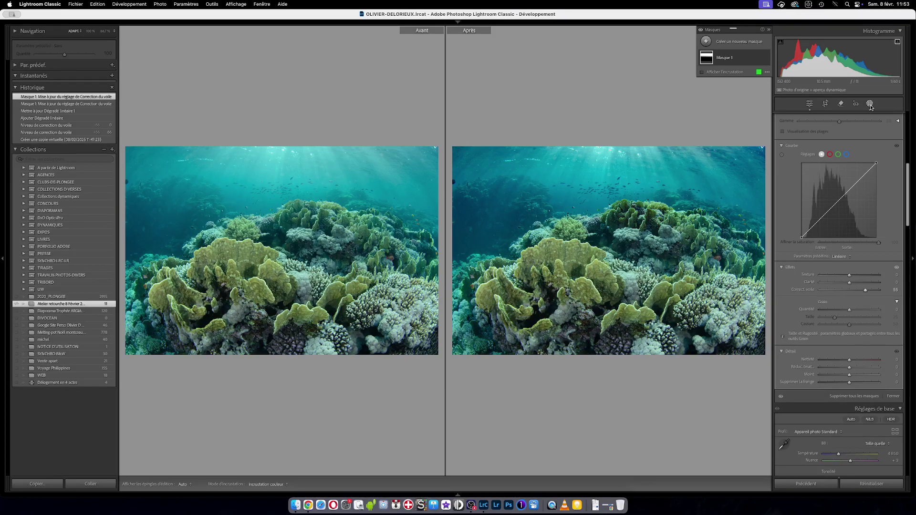
left_click(872, 105)
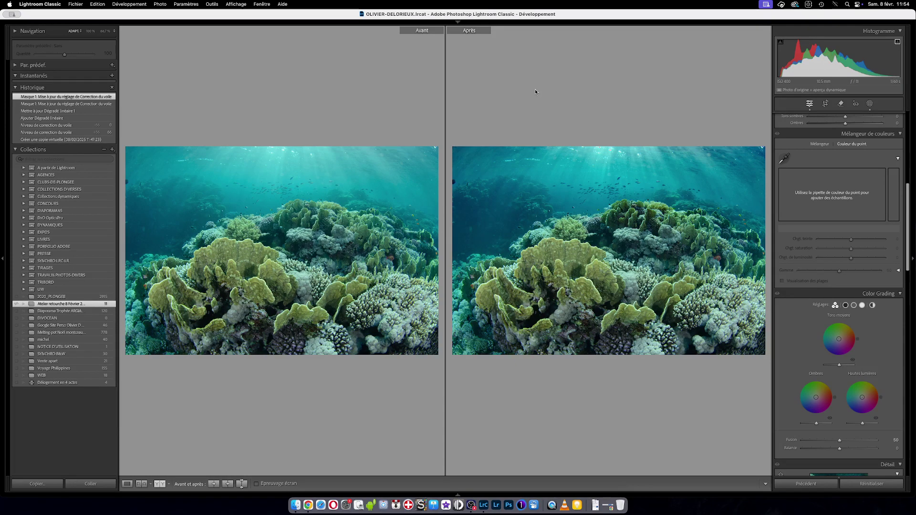
key("shift+y")
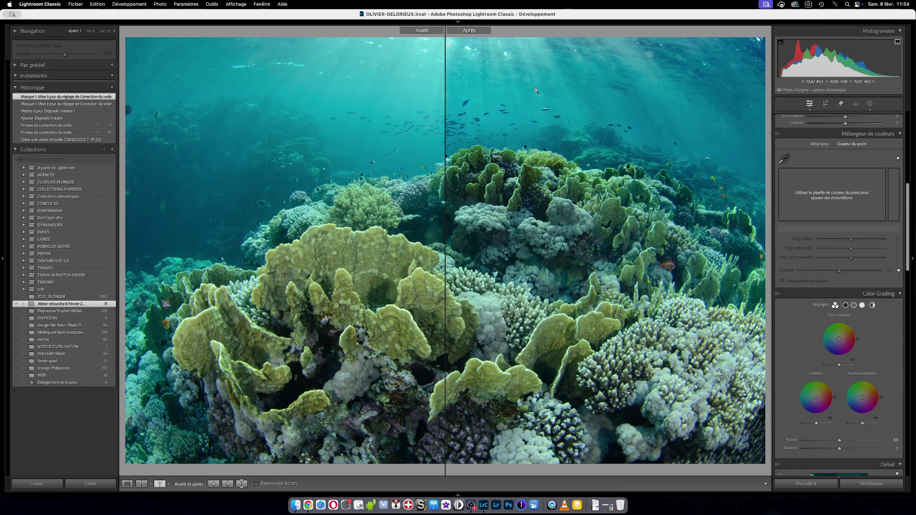
Open the bannerfish and diver photo 2024-11-12_RAS-ABU-SOMA_088.NEF from the workshop collection for developing.
key("g")
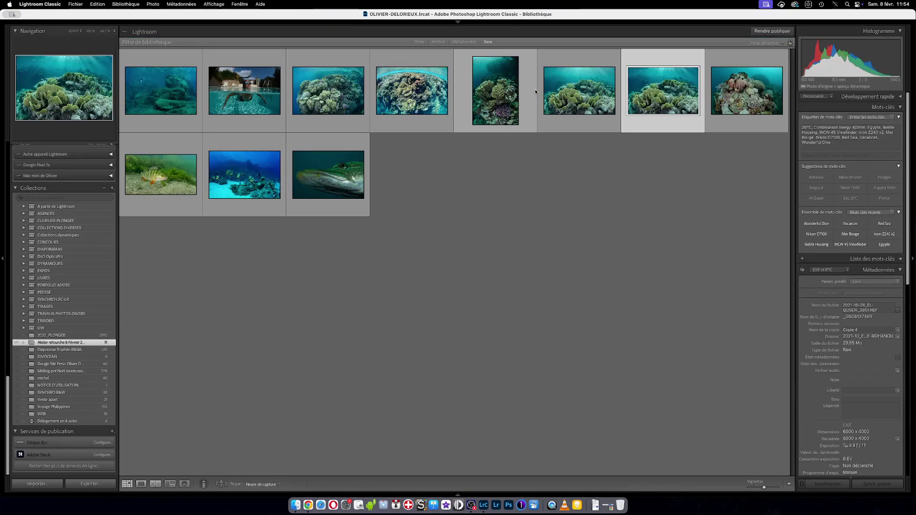
left_click(492, 208)
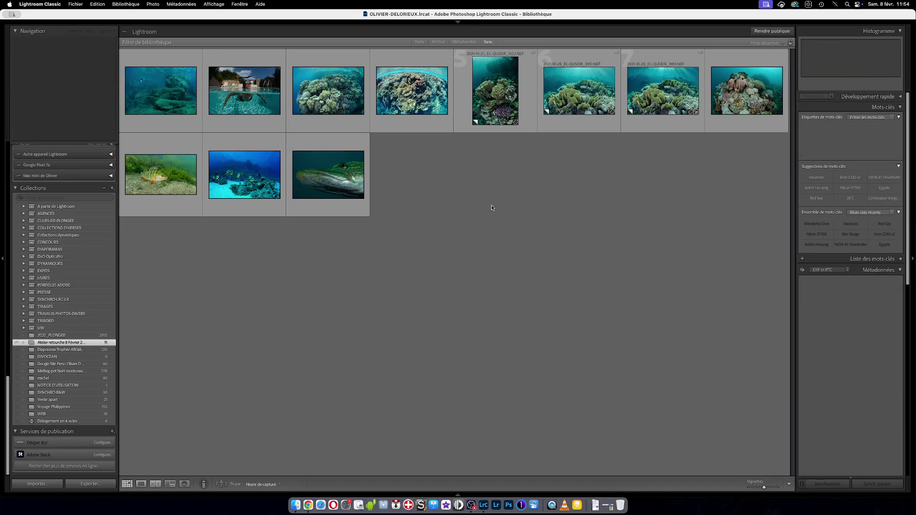
double_click(235, 187)
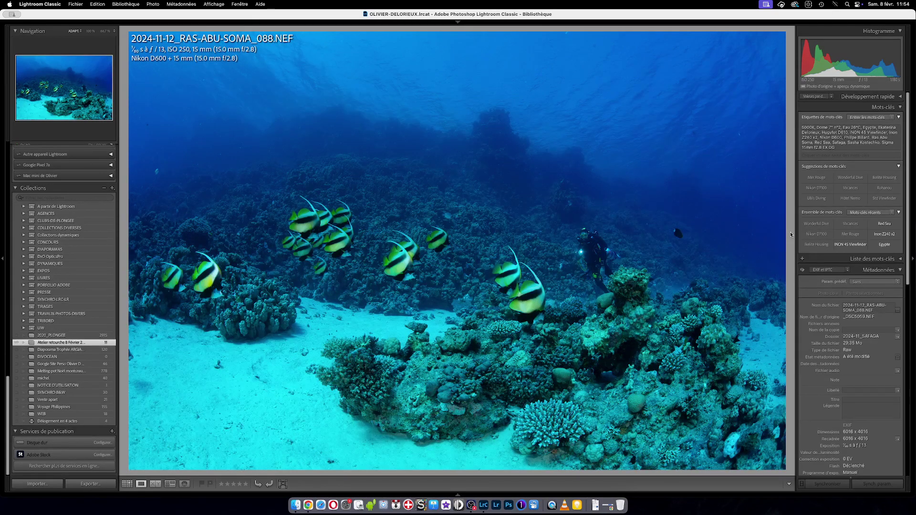
key("d")
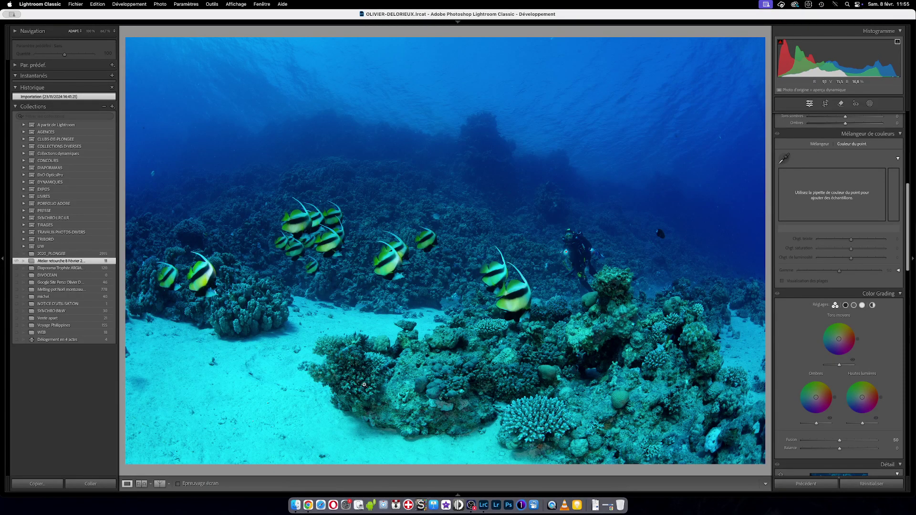
Examine the bannerfish photo at 100%, covering the blue water, the hazy background reef and the fish.
left_click_drag(626, 102, 441, 253)
scroll(441, 253, "up", 3)
scroll(441, 253, "right", 5)
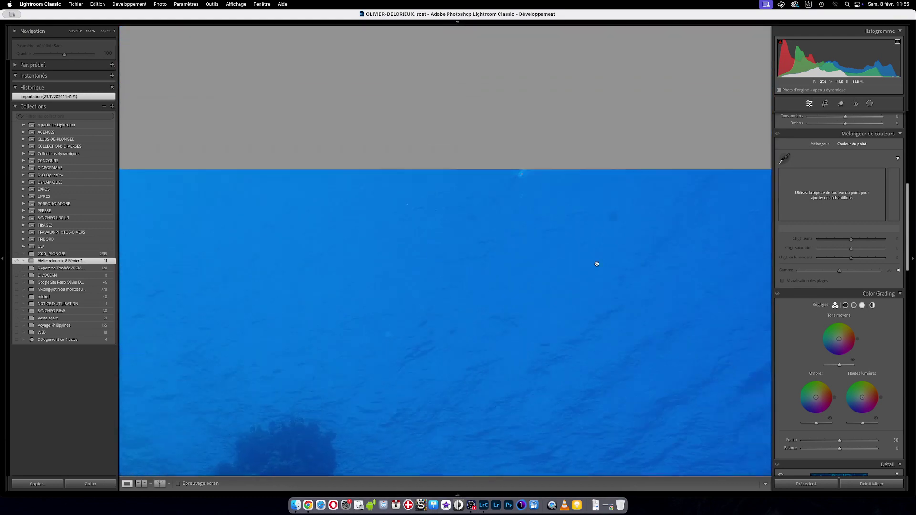
left_click_drag(410, 326, 591, 245)
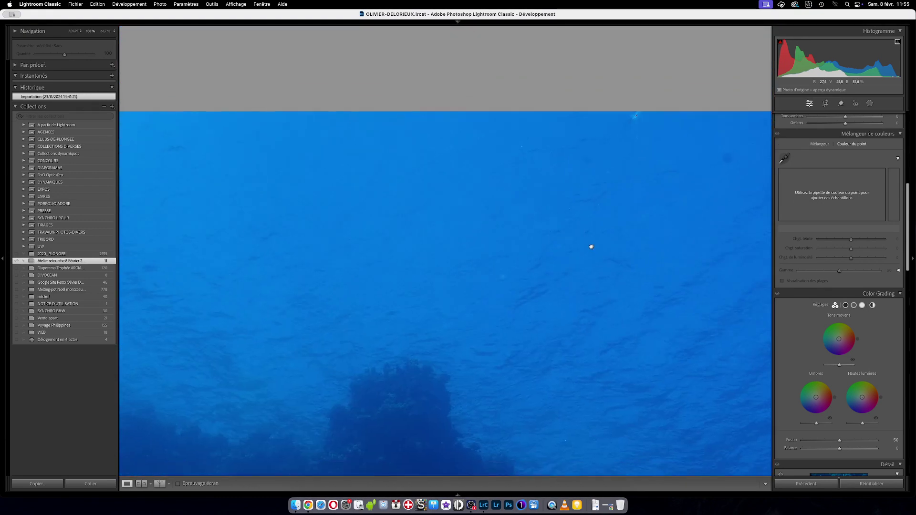
left_click_drag(413, 319, 622, 210)
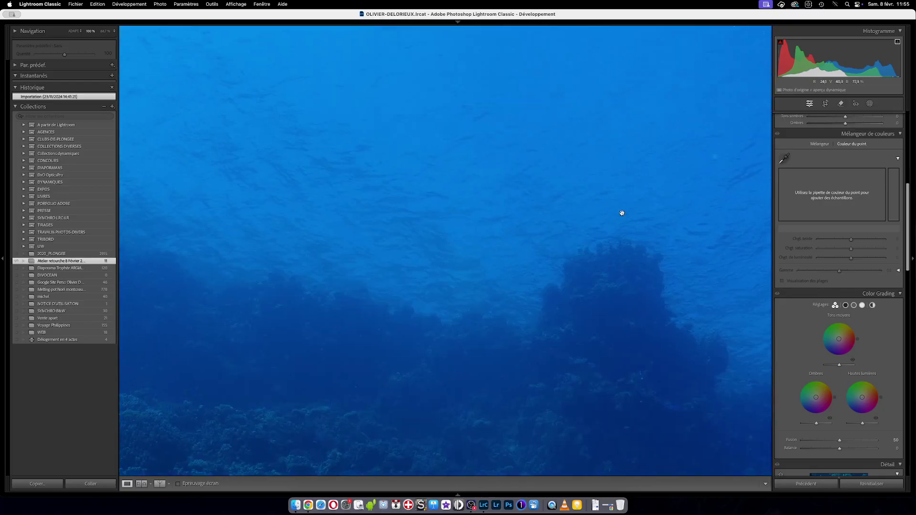
left_click_drag(379, 319, 544, 335)
left_click(571, 297)
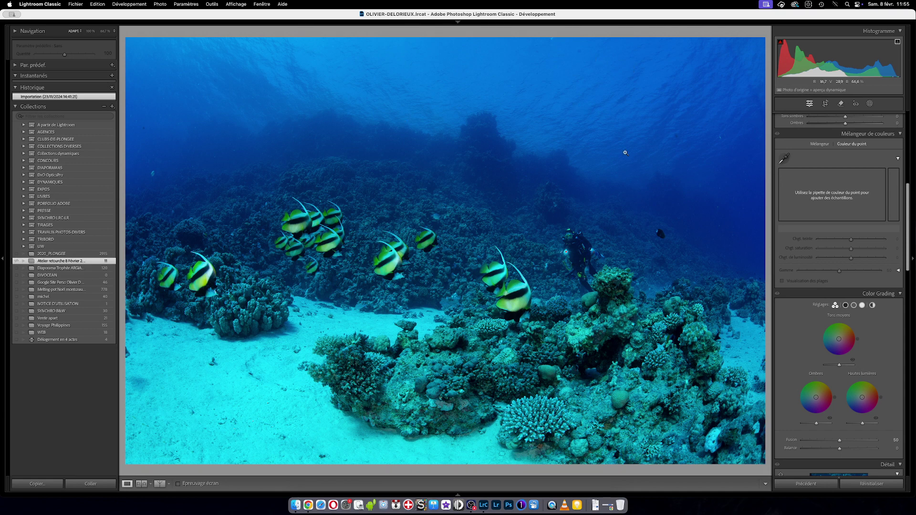
left_click_drag(730, 169, 579, 297)
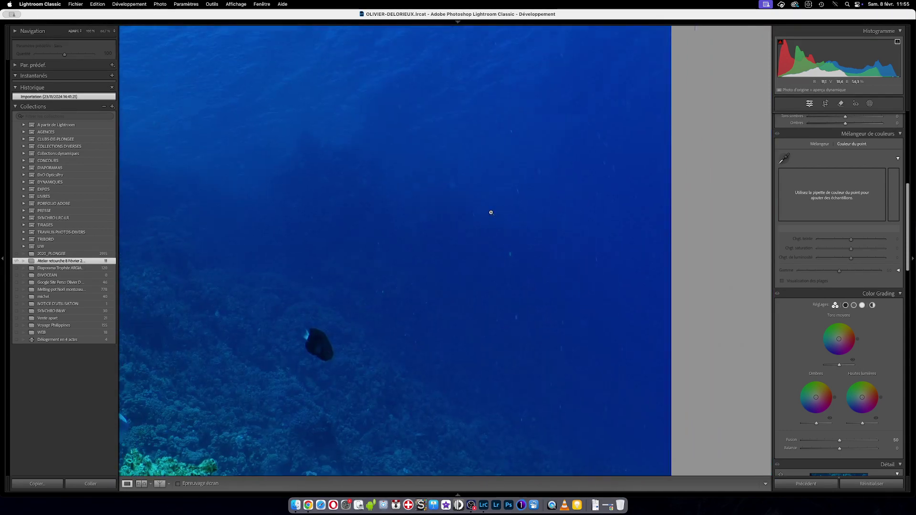
left_click(491, 211)
left_click(348, 268)
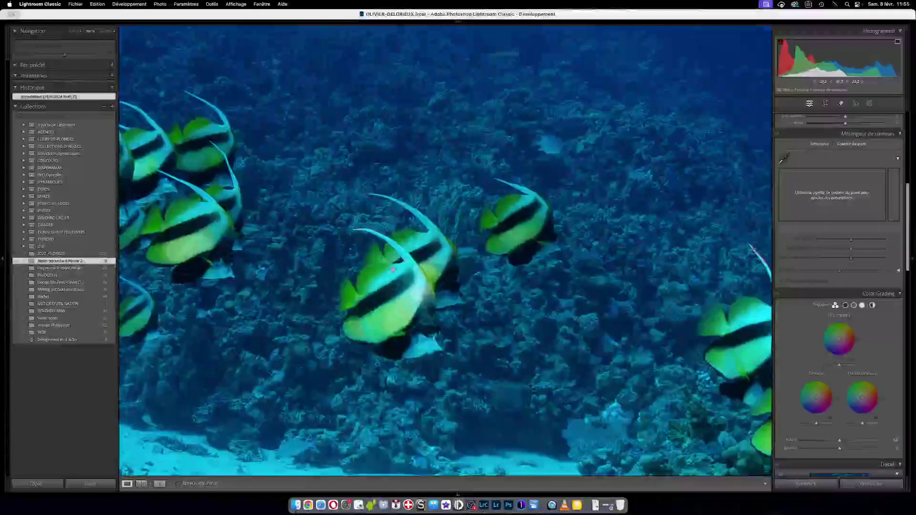
Examine the foreground corals, the two large bannerfish near the diver and the sandy seabed at 100%.
left_click_drag(432, 366, 432, 243)
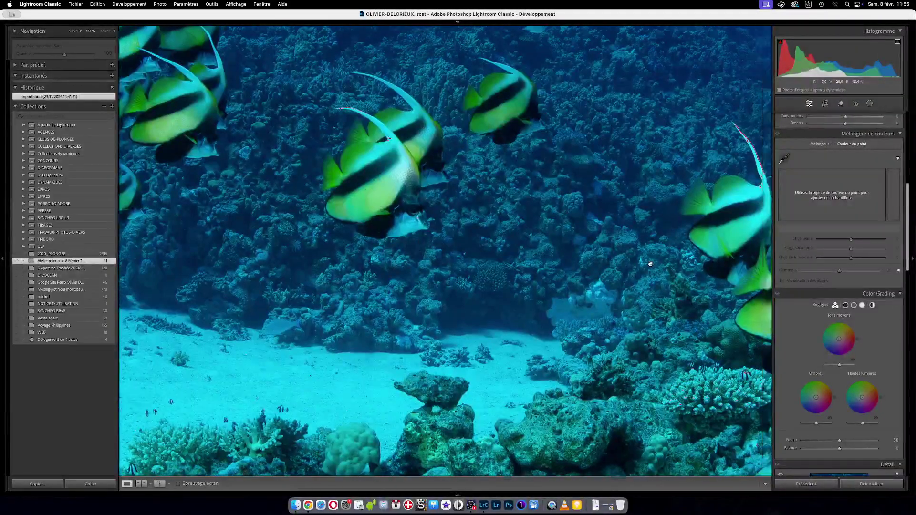
key("Right")
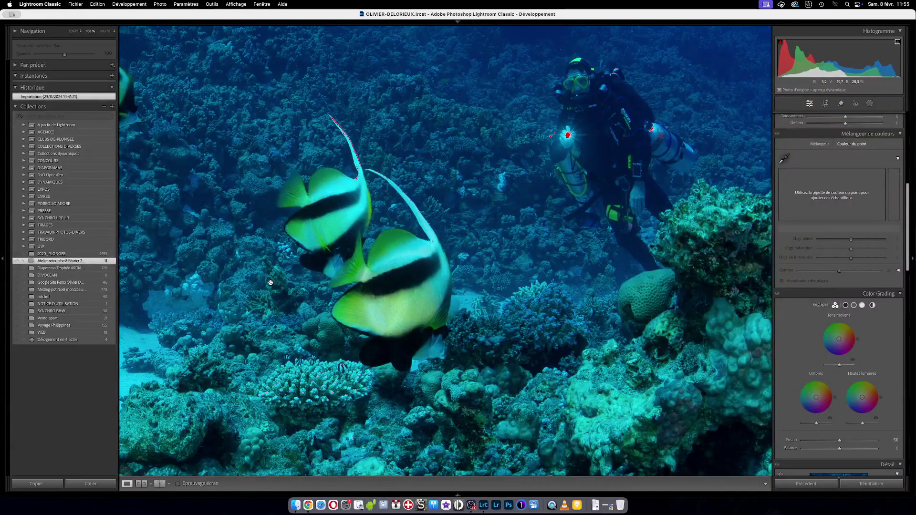
scroll(598, 194, "down", 5)
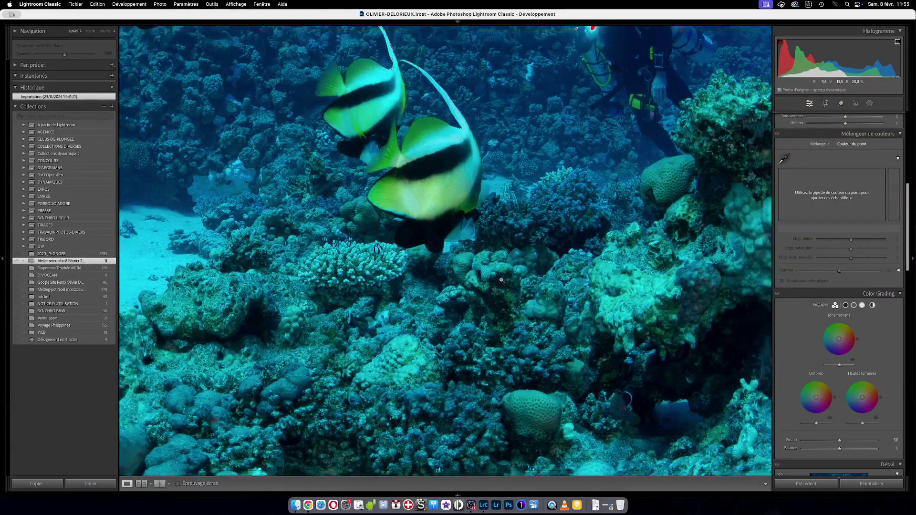
left_click(501, 280)
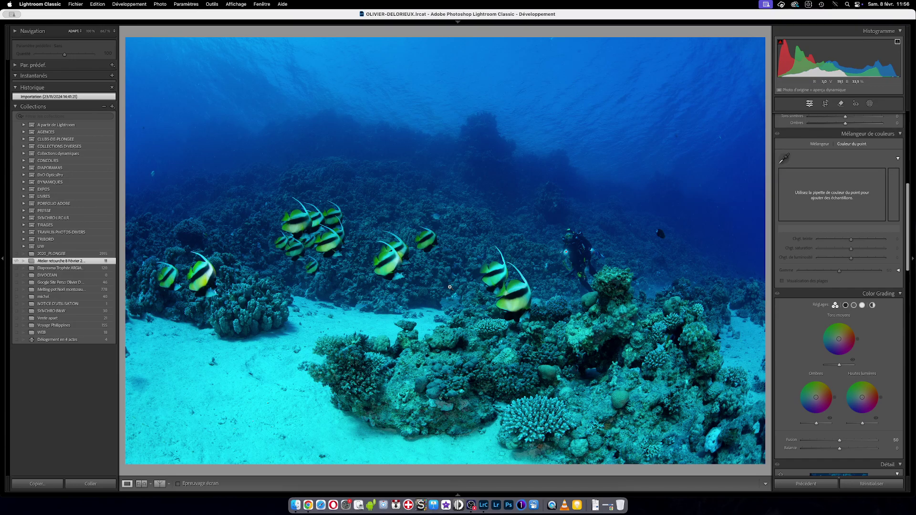
left_click(529, 302)
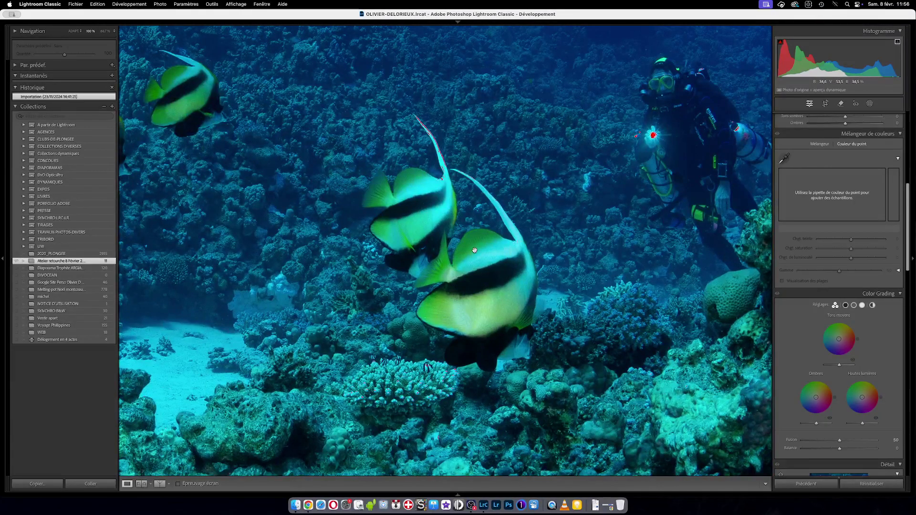
left_click(481, 312)
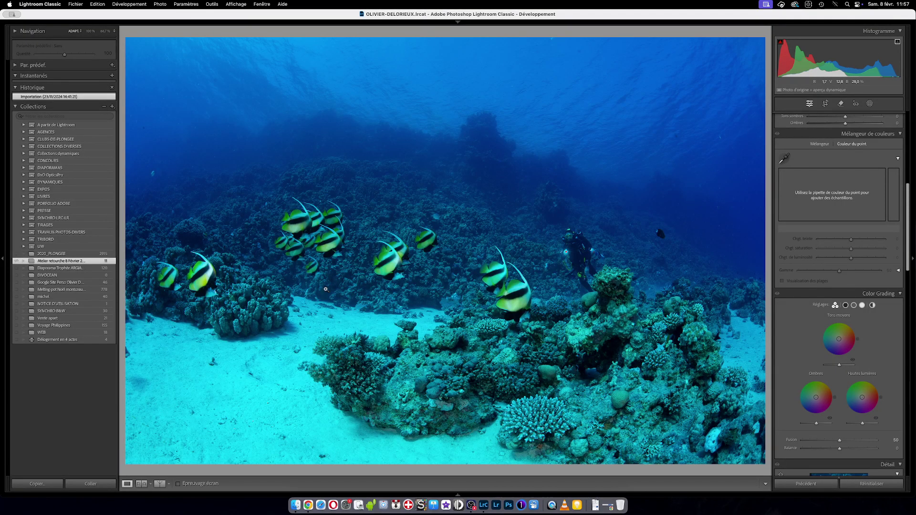
left_click(143, 365)
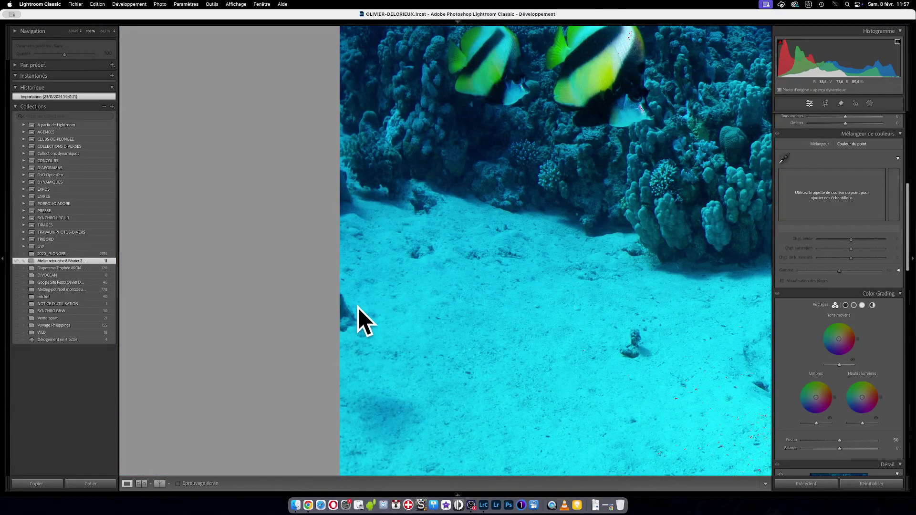
left_click(428, 337)
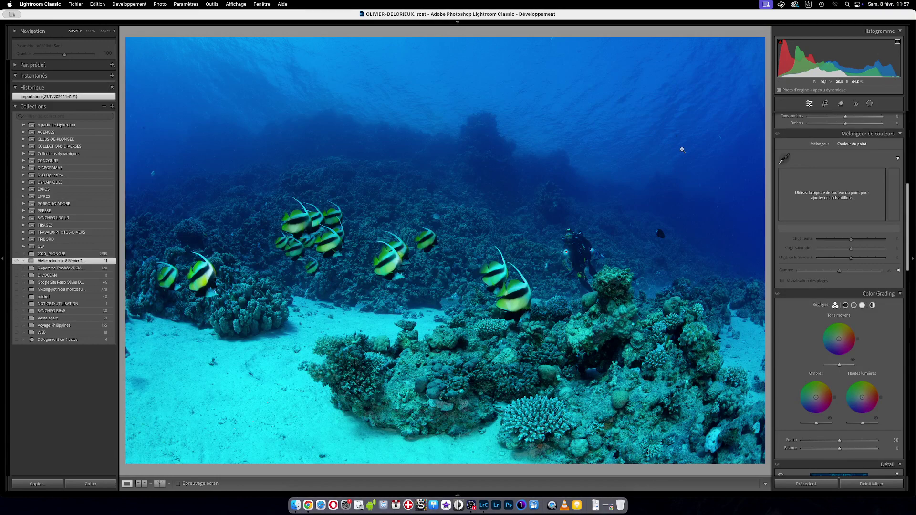
Straighten the bannerfish photo by about 1.4 degrees counterclockwise and tighten the crop slightly, keeping the original aspect ratio.
left_click(825, 103)
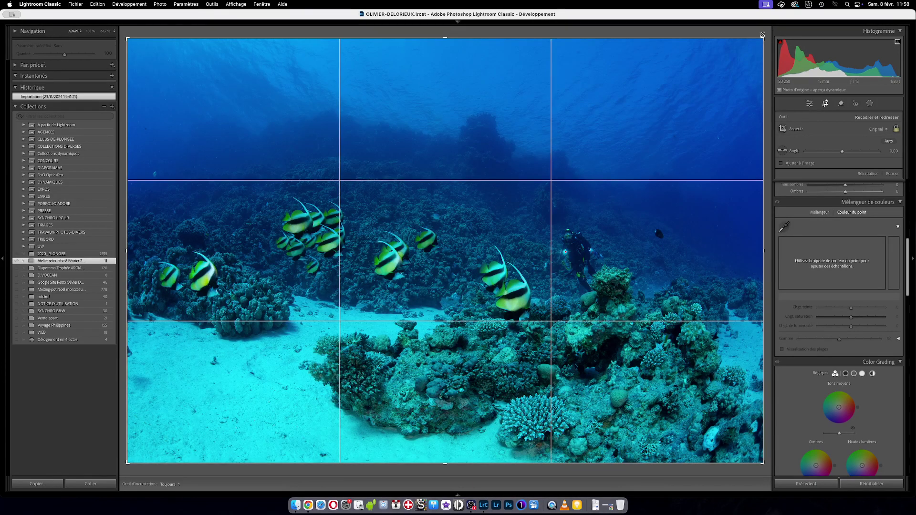
mouse_move(768, 31)
left_mouse_down()
mouse_move(759, 15)
mouse_move(779, 42)
left_mouse_up()
key("Return")
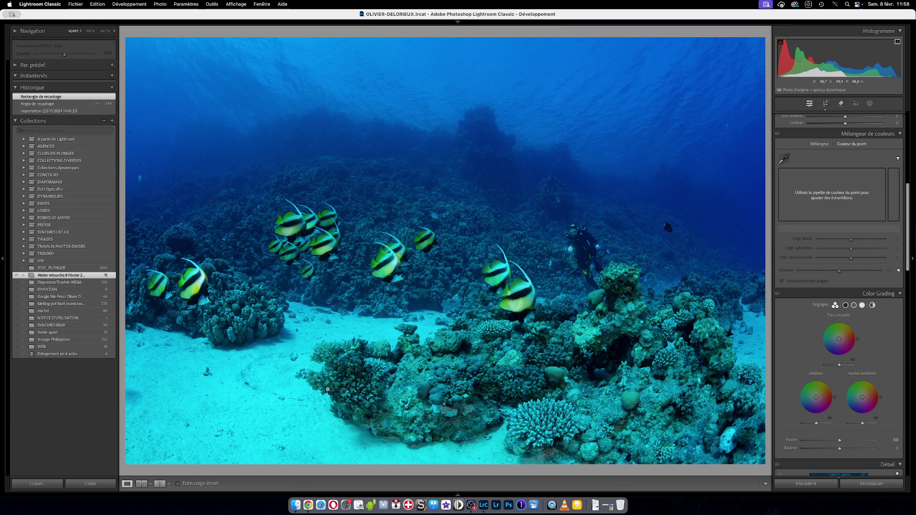
left_click_drag(156, 390, 384, 367)
left_click(825, 104)
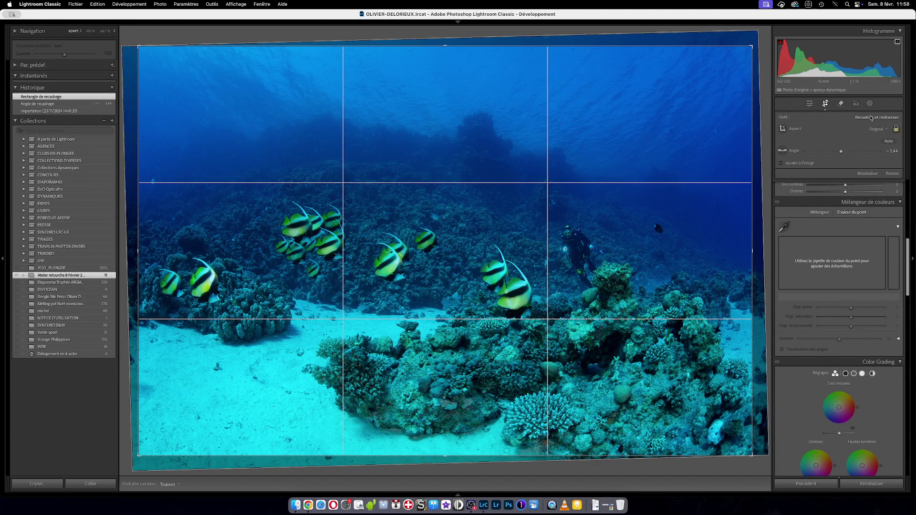
left_click_drag(766, 443, 734, 456)
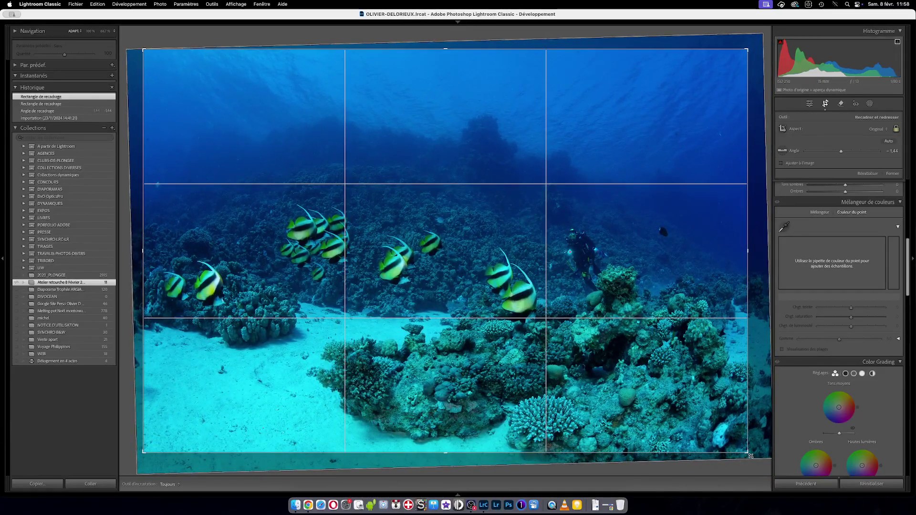
mouse_move(748, 452)
left_mouse_down()
mouse_move(737, 446)
mouse_move(754, 460)
mouse_move(747, 455)
left_mouse_up()
double_click(581, 424)
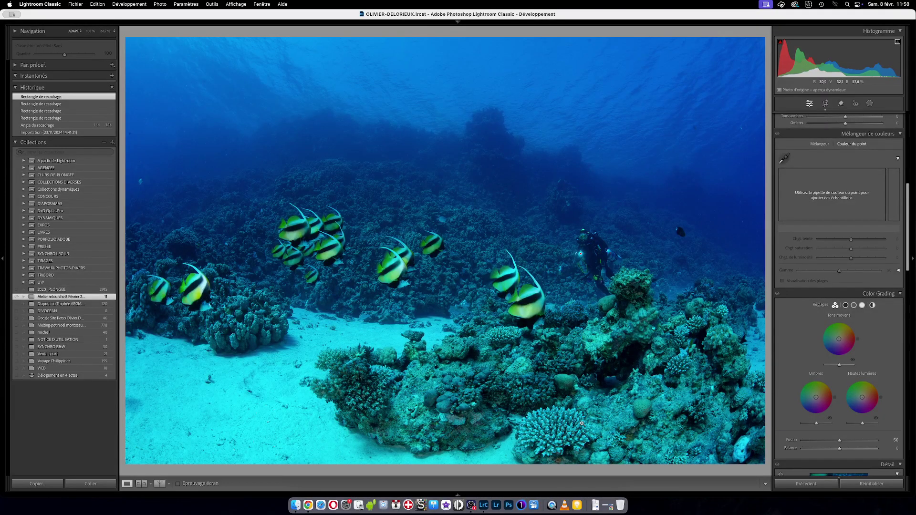
Review the cropped bannerfish photo in the library grid and full view, and return to developing it.
key("y")
key("y")
key("g")
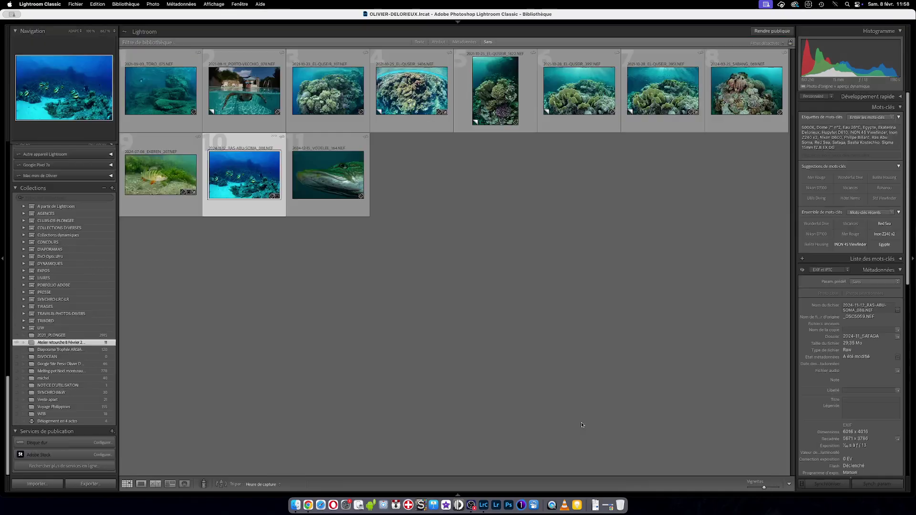
left_click(511, 329)
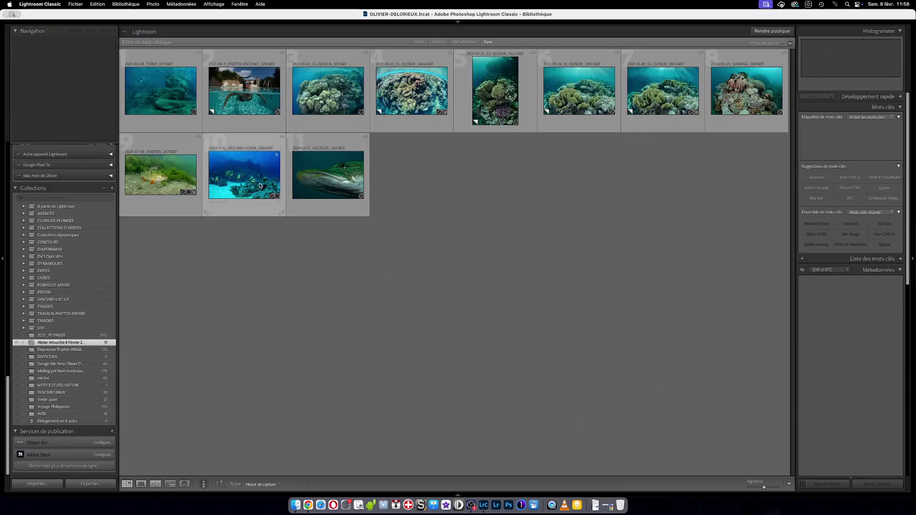
double_click(251, 180)
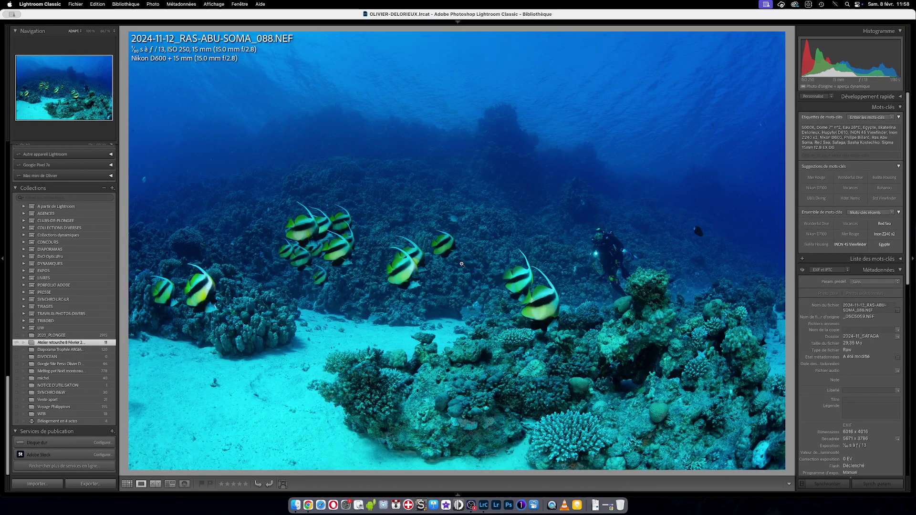
key("d")
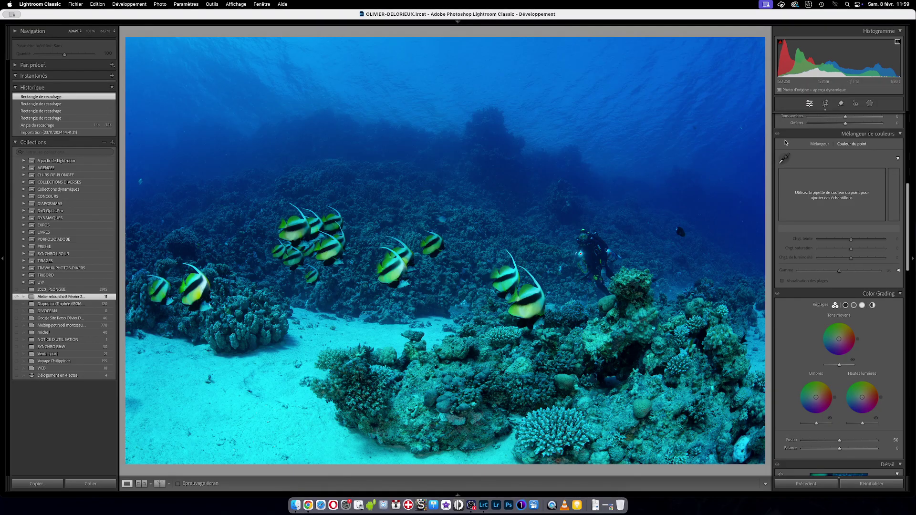
Set the white balance by sampling the white base of the dorsal filament on the large bannerfish nearest the diver.
scroll(785, 162, "up", 10)
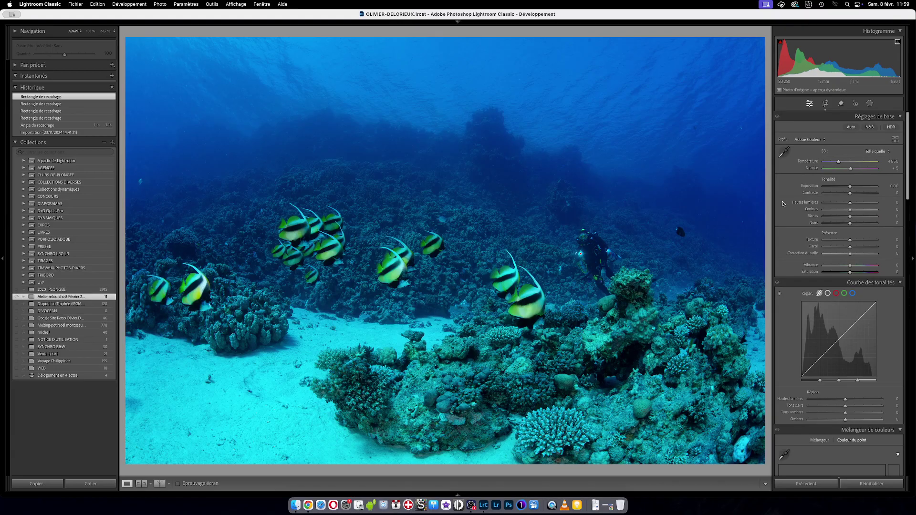
left_click(514, 265)
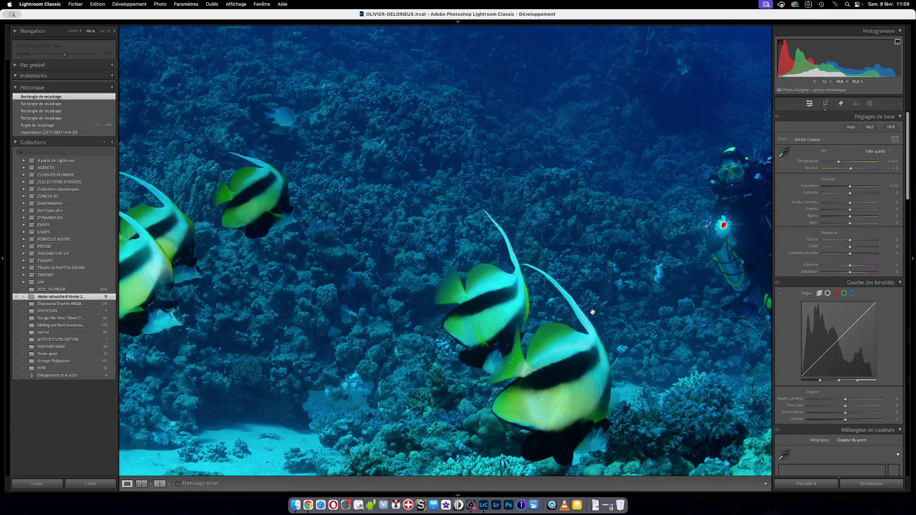
left_click(784, 152)
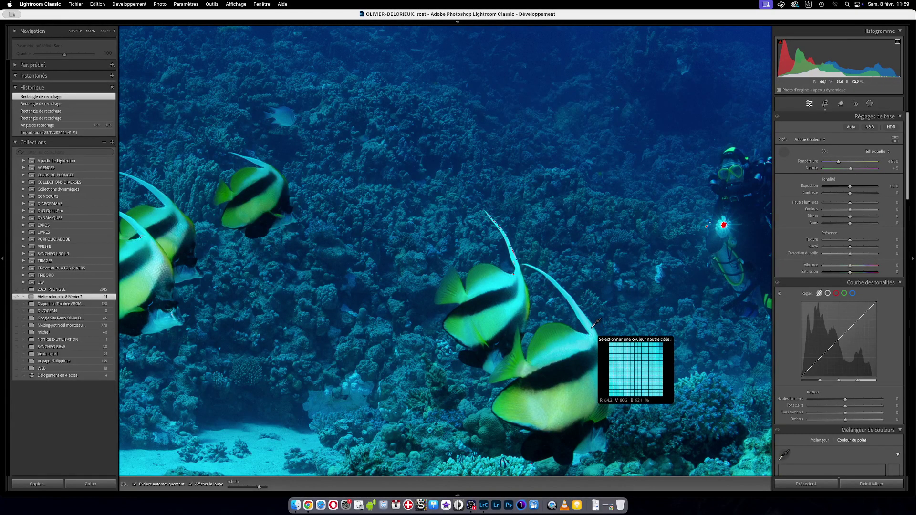
left_click(595, 324)
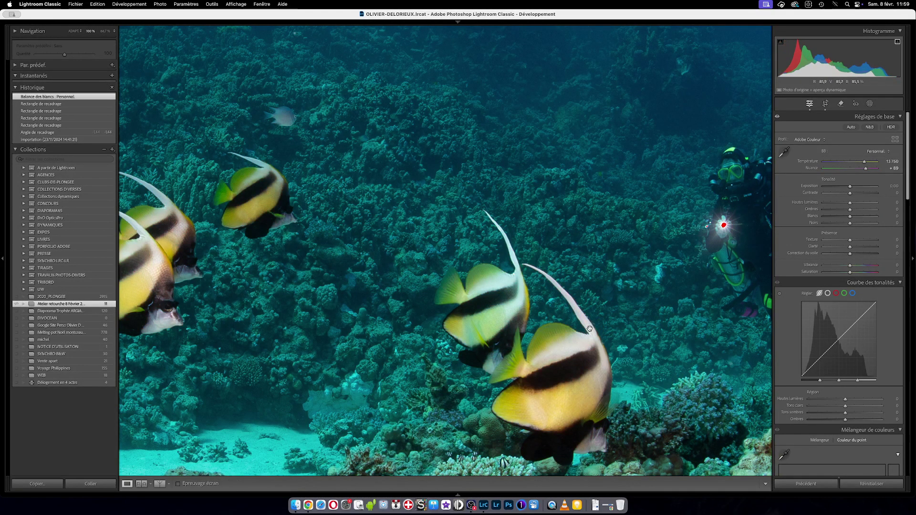
left_click(222, 171)
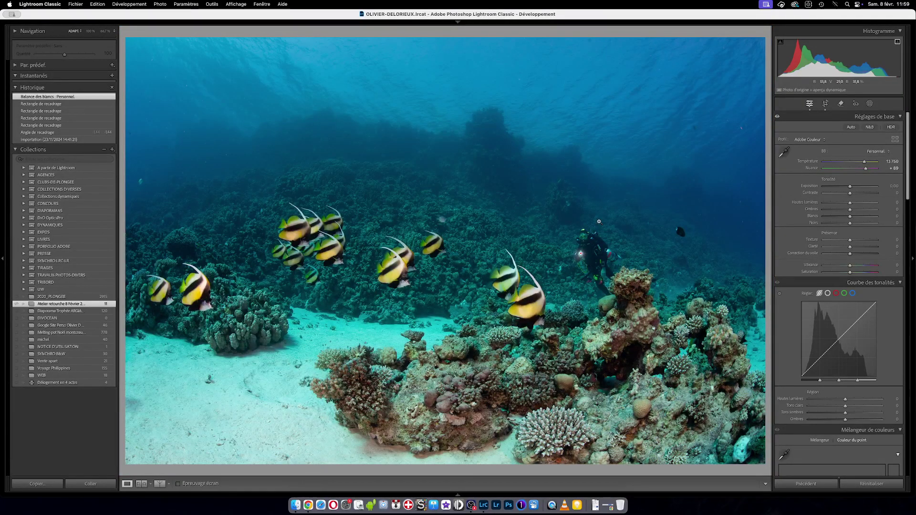
Compare the photo before and after the white balance correction in a split view, checking the background reef and water at 100%.
key("y")
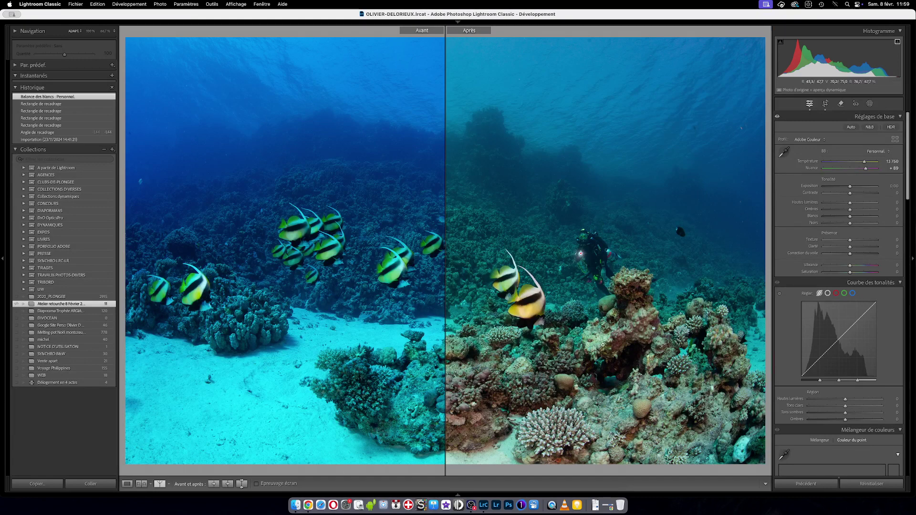
left_click(635, 316)
left_click(635, 317)
left_click_drag(681, 139, 505, 313)
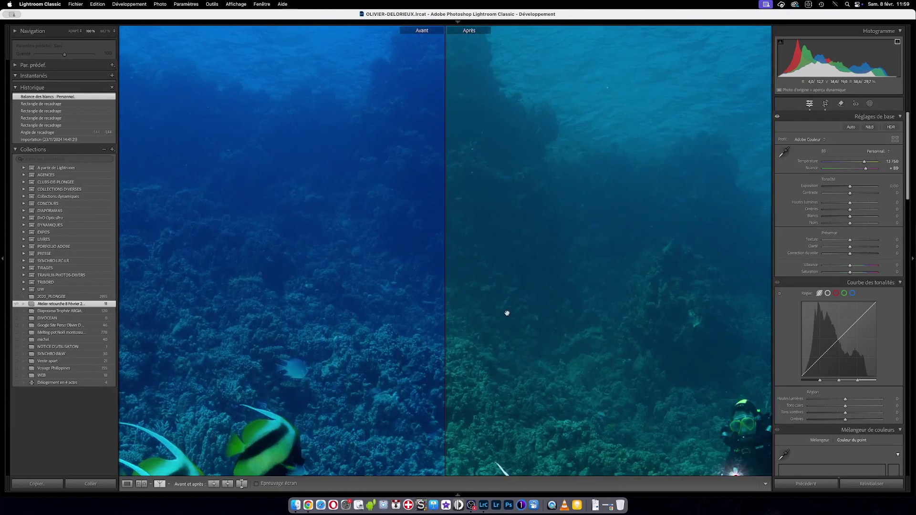
left_click(627, 345)
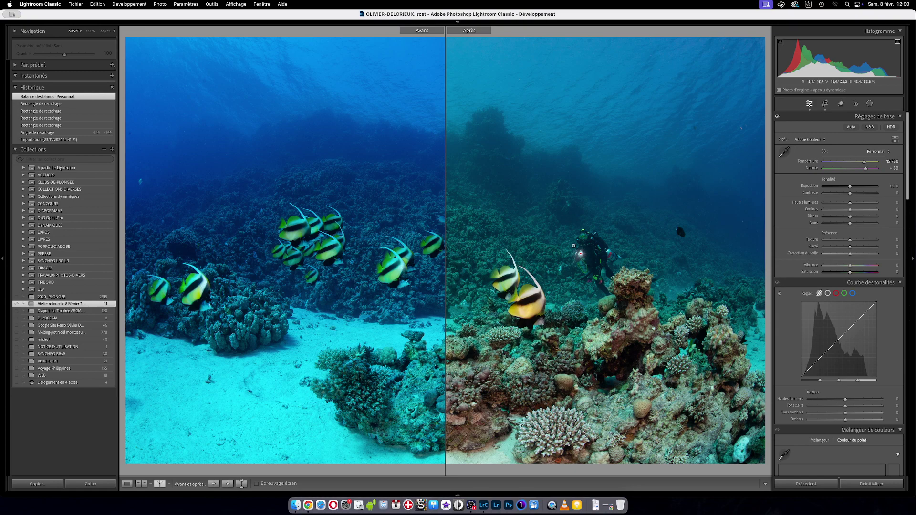
left_click(573, 245)
left_click(572, 241)
left_click(570, 235)
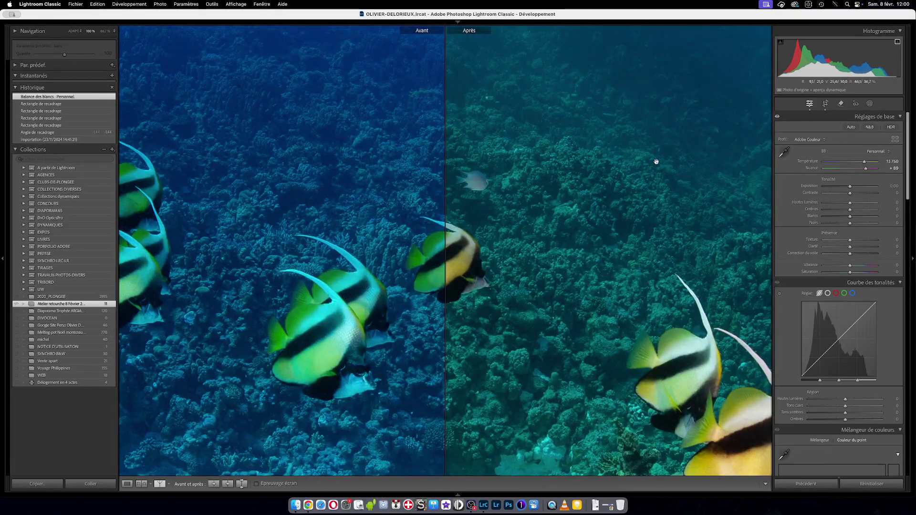
left_click(609, 228)
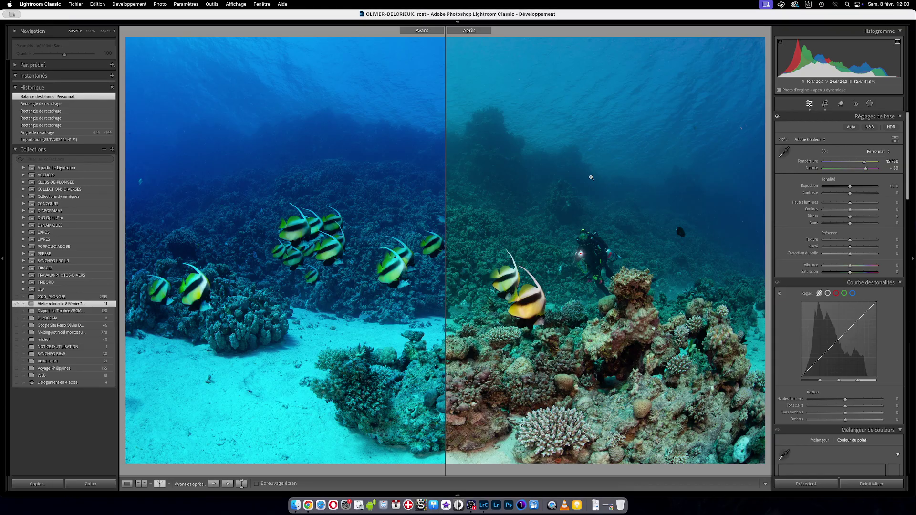
key("y")
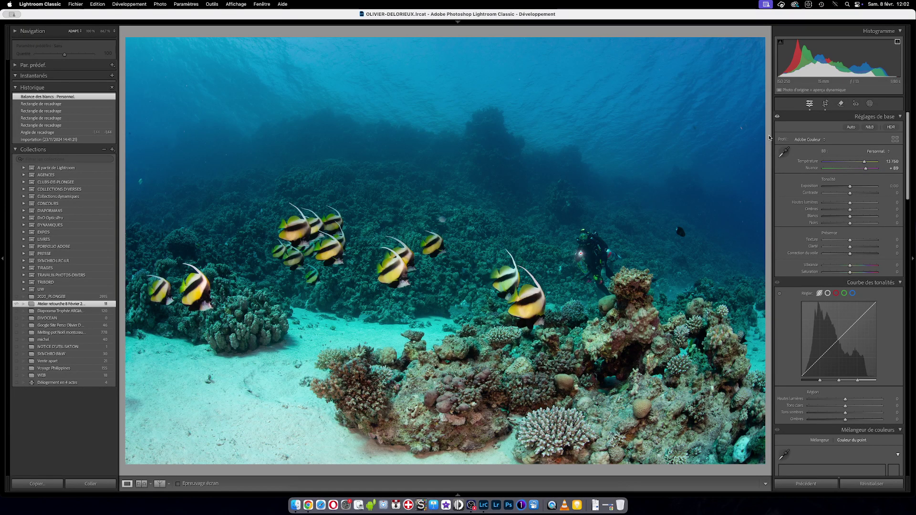
Examine the bannerfish school and the reef behind it at 100% in a before and after split view.
left_click(333, 242)
left_click(333, 242)
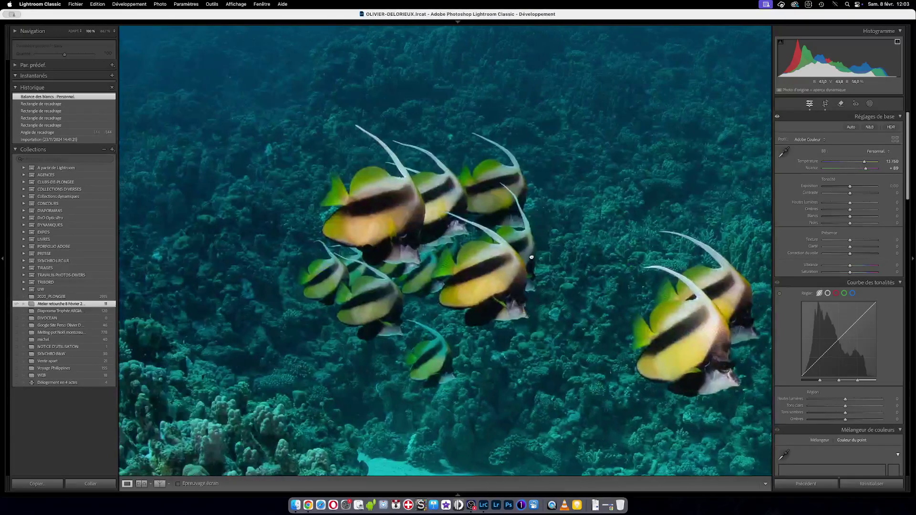
key("shift+y")
left_click(532, 256)
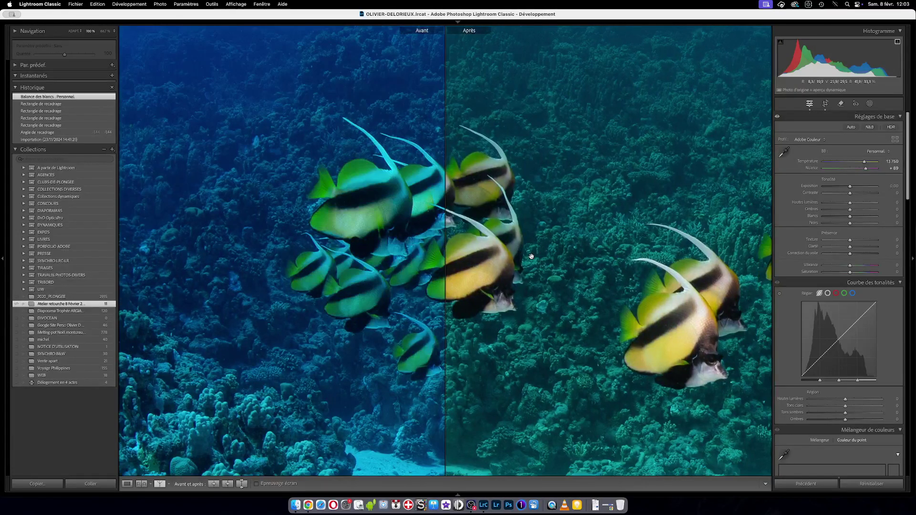
left_click_drag(521, 248, 553, 271)
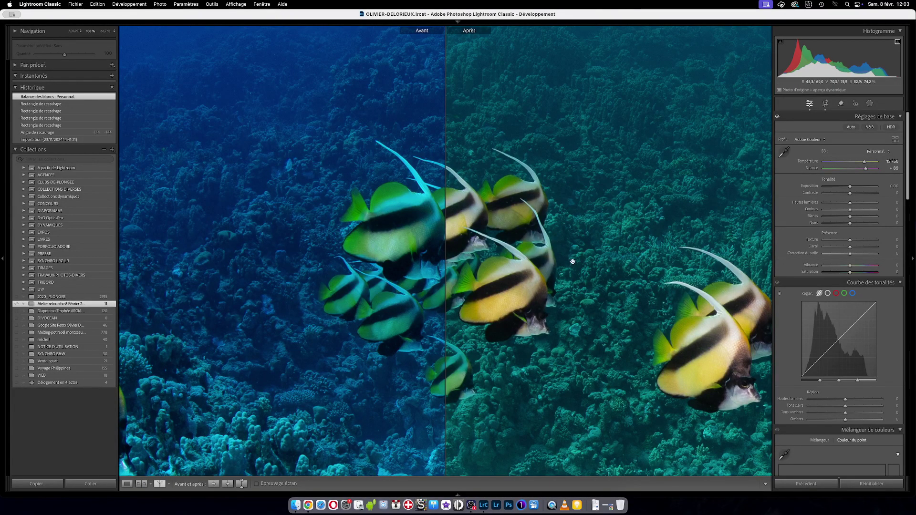
left_click_drag(621, 230, 695, 256)
left_click_drag(656, 306, 510, 284)
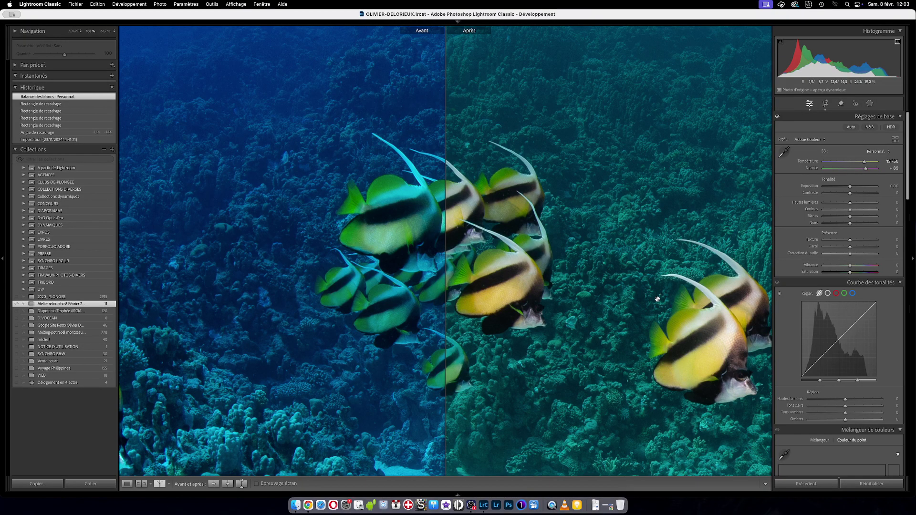
mouse_move(658, 299)
left_mouse_down()
mouse_move(544, 294)
mouse_move(646, 293)
left_mouse_up()
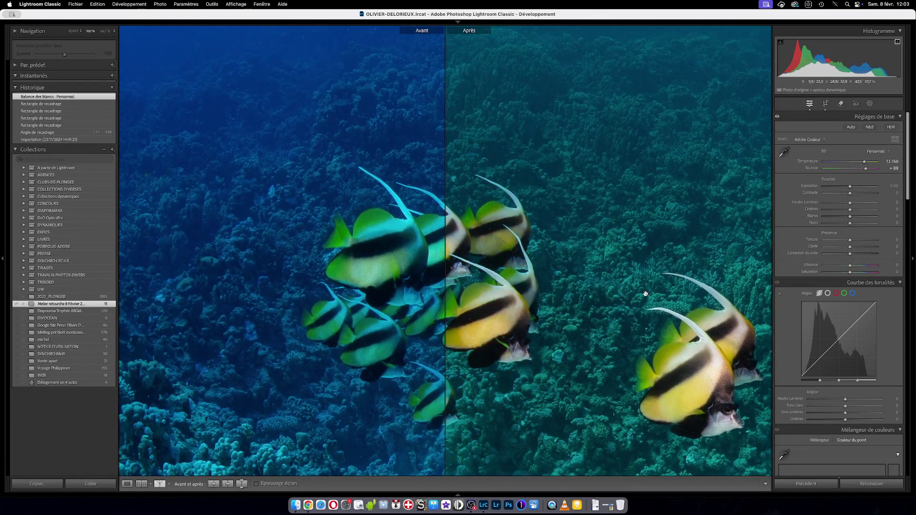
left_click_drag(557, 244, 586, 258)
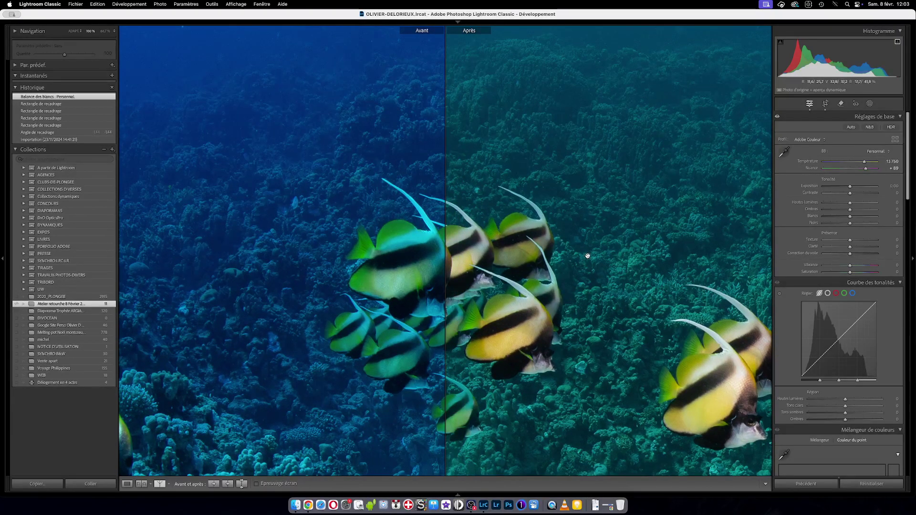
left_click(585, 271)
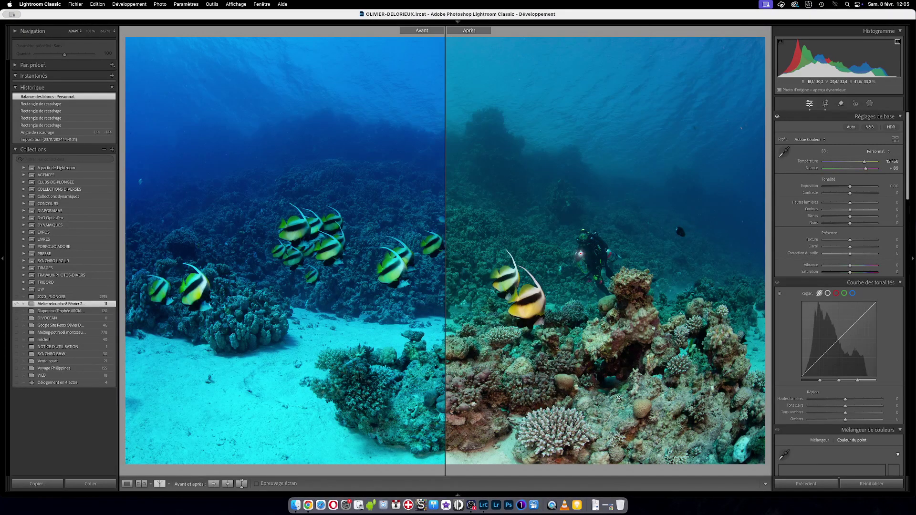
left_click(472, 506)
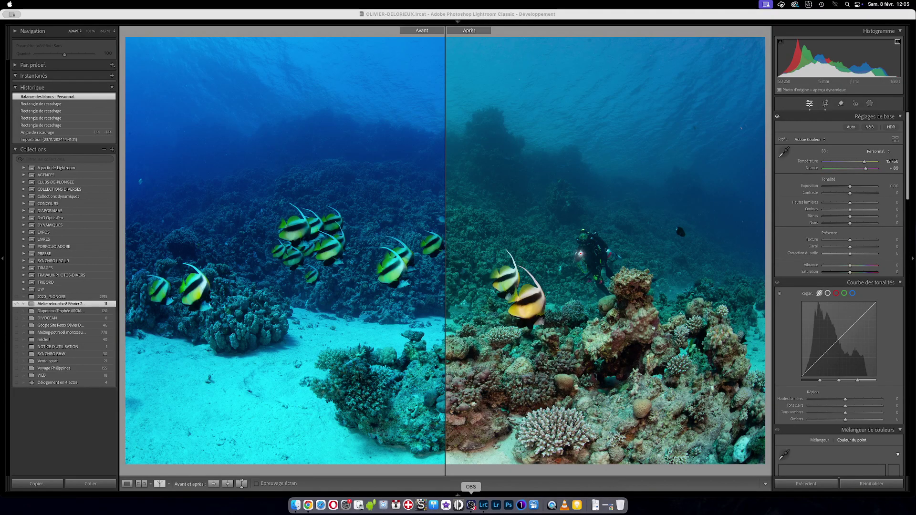